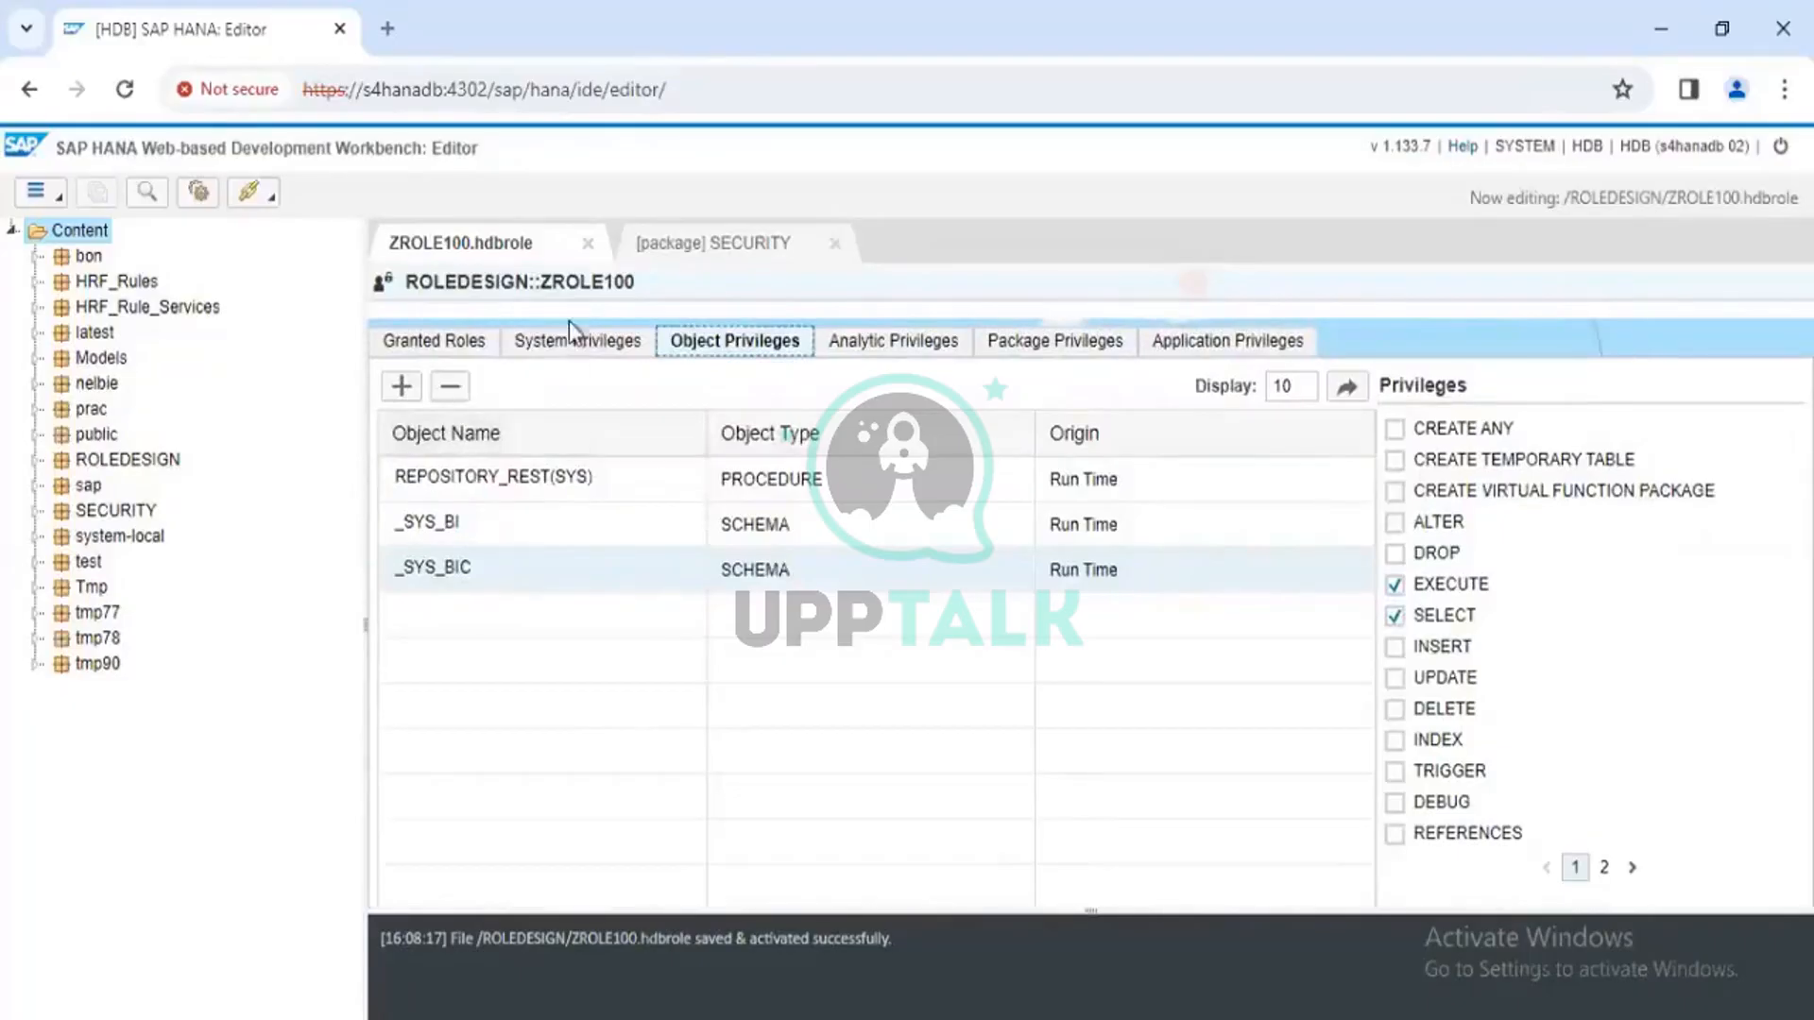
click(463, 531)
click(463, 565)
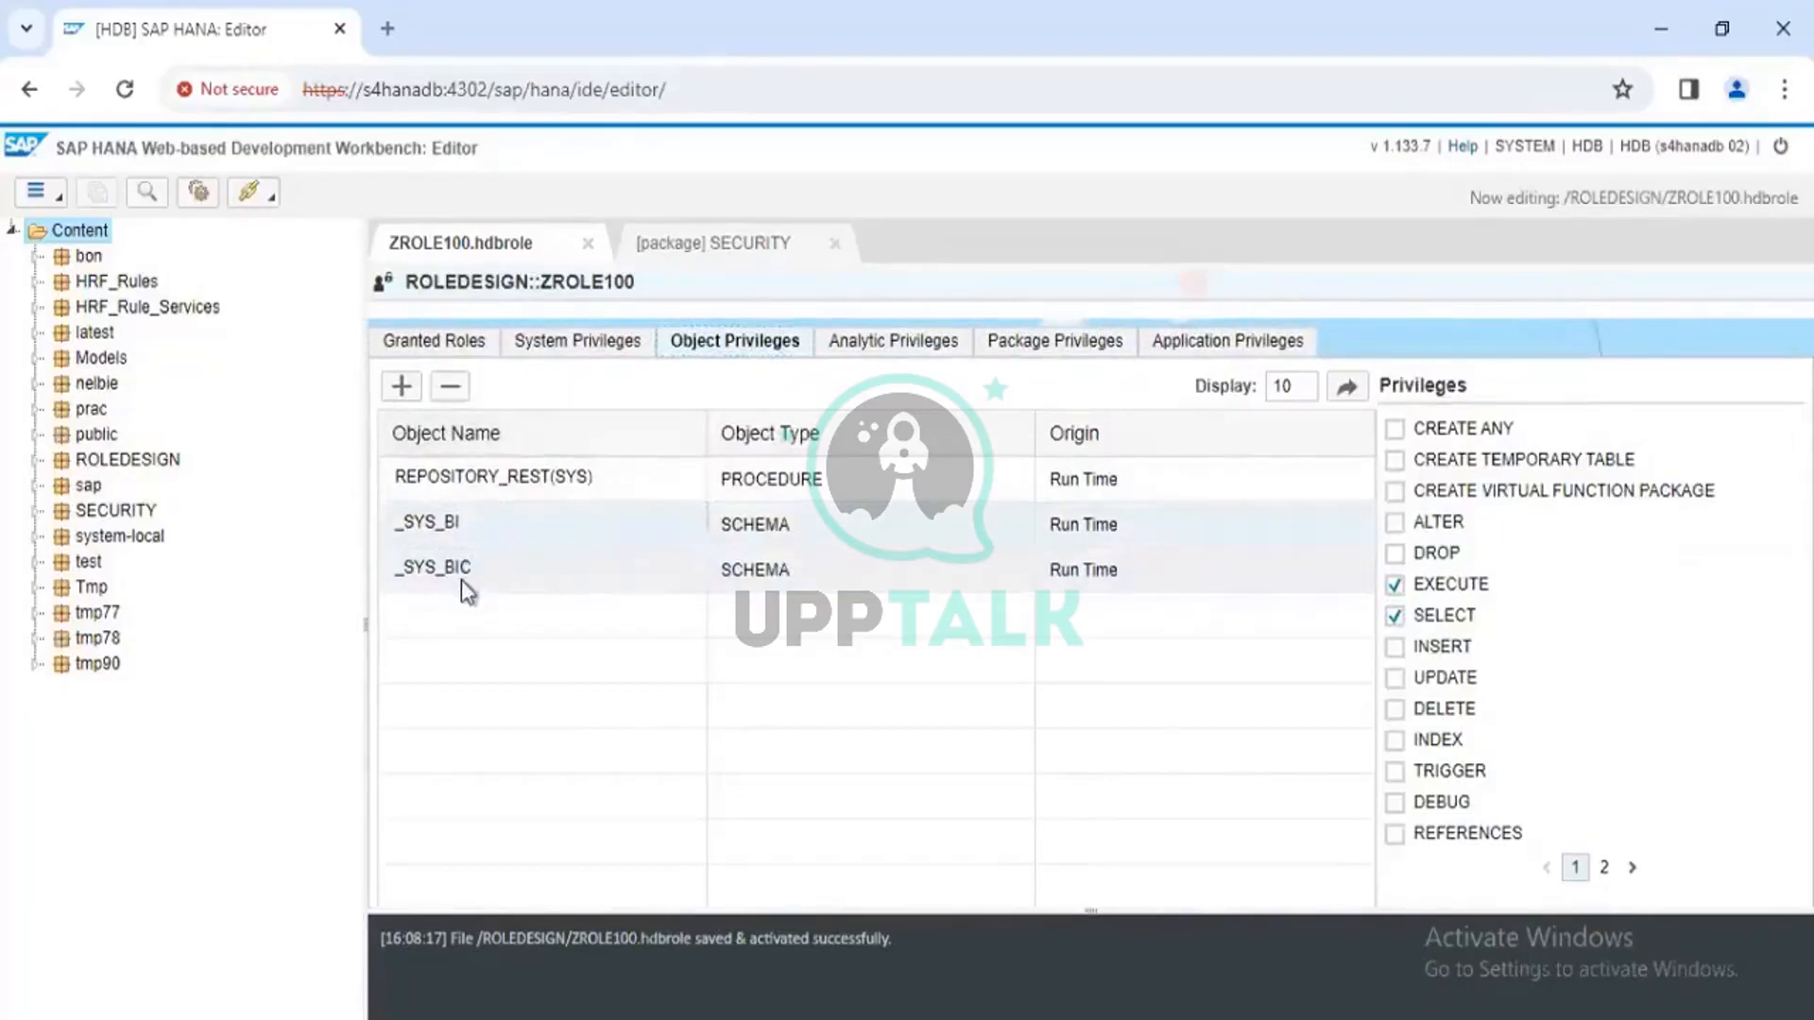
click(553, 344)
click(444, 345)
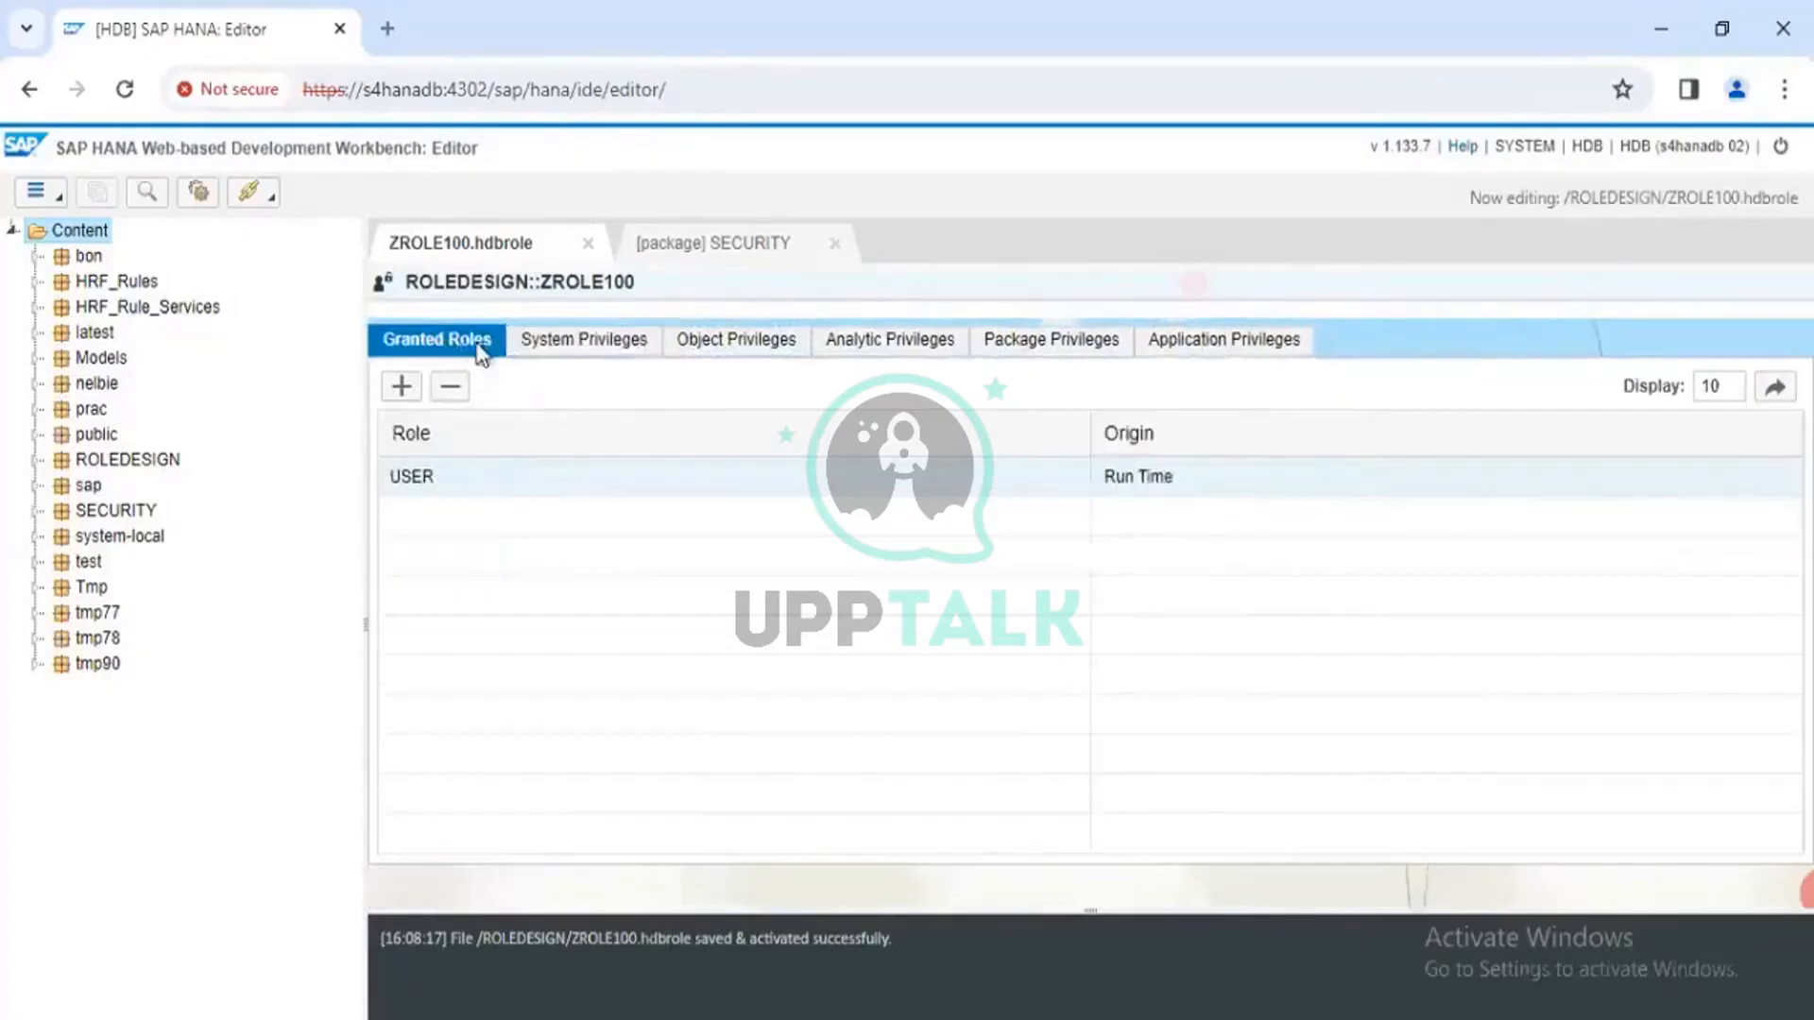
click(581, 347)
click(738, 351)
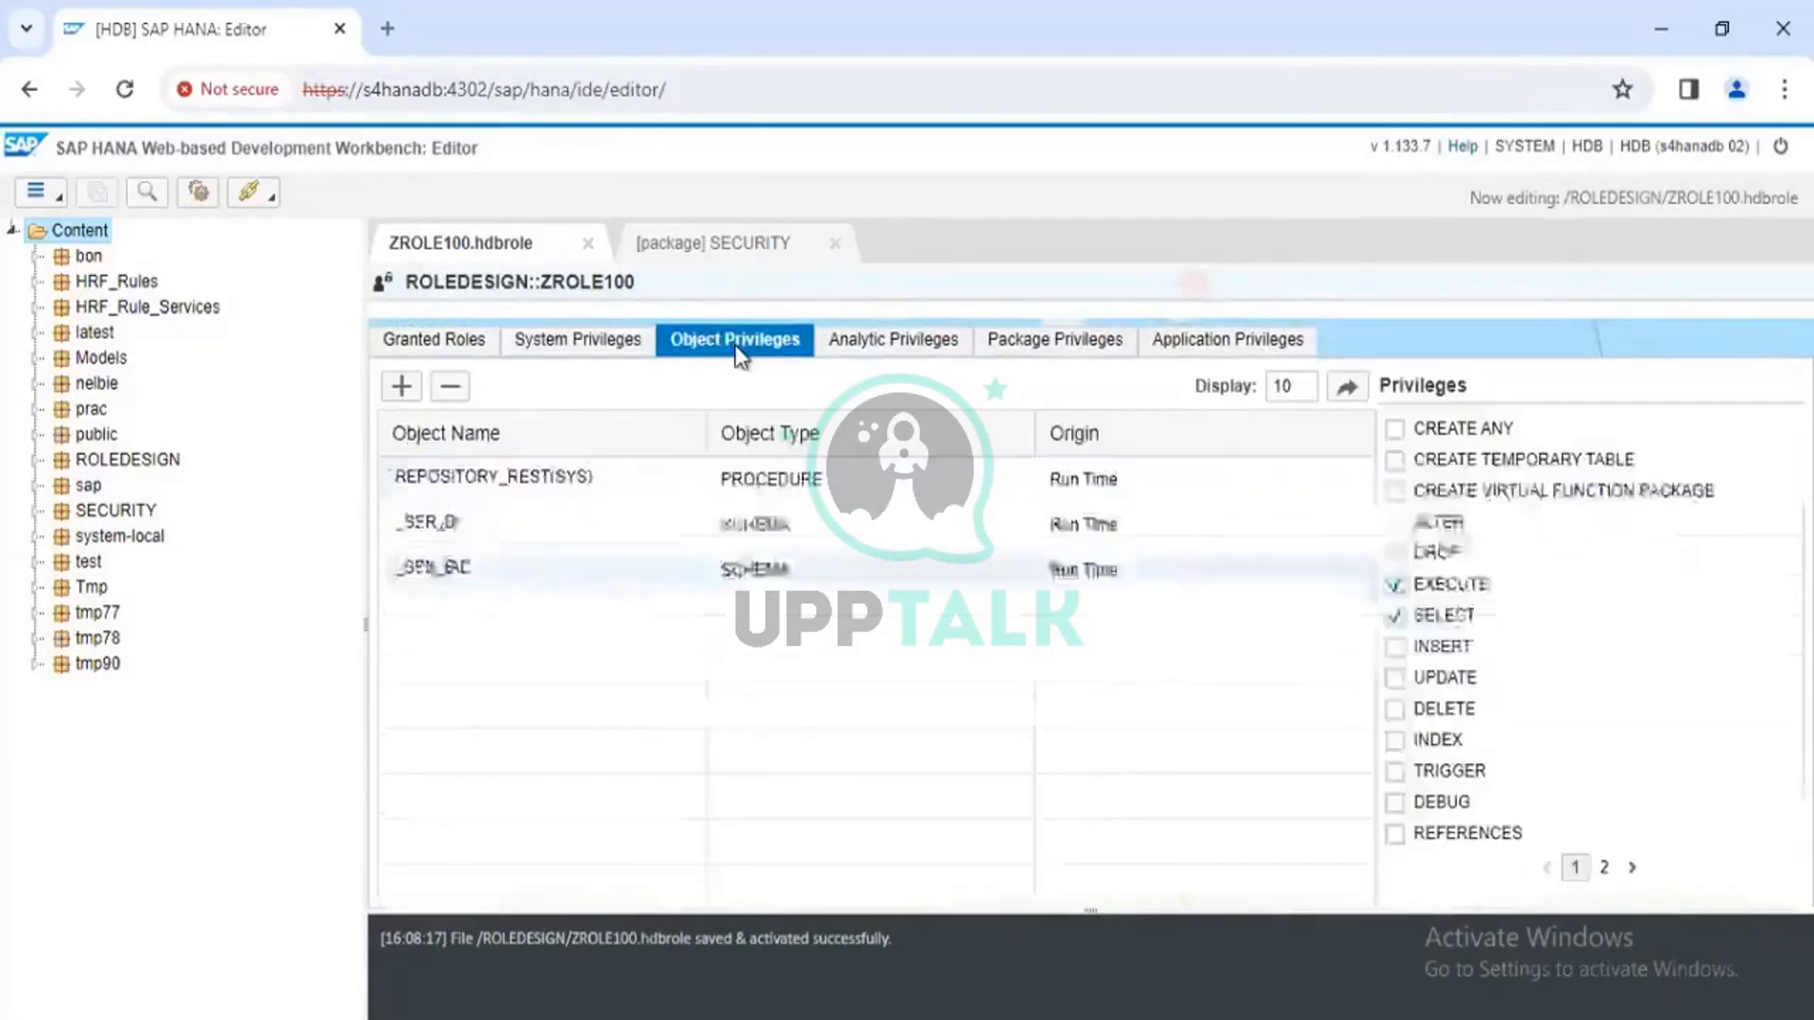
click(877, 348)
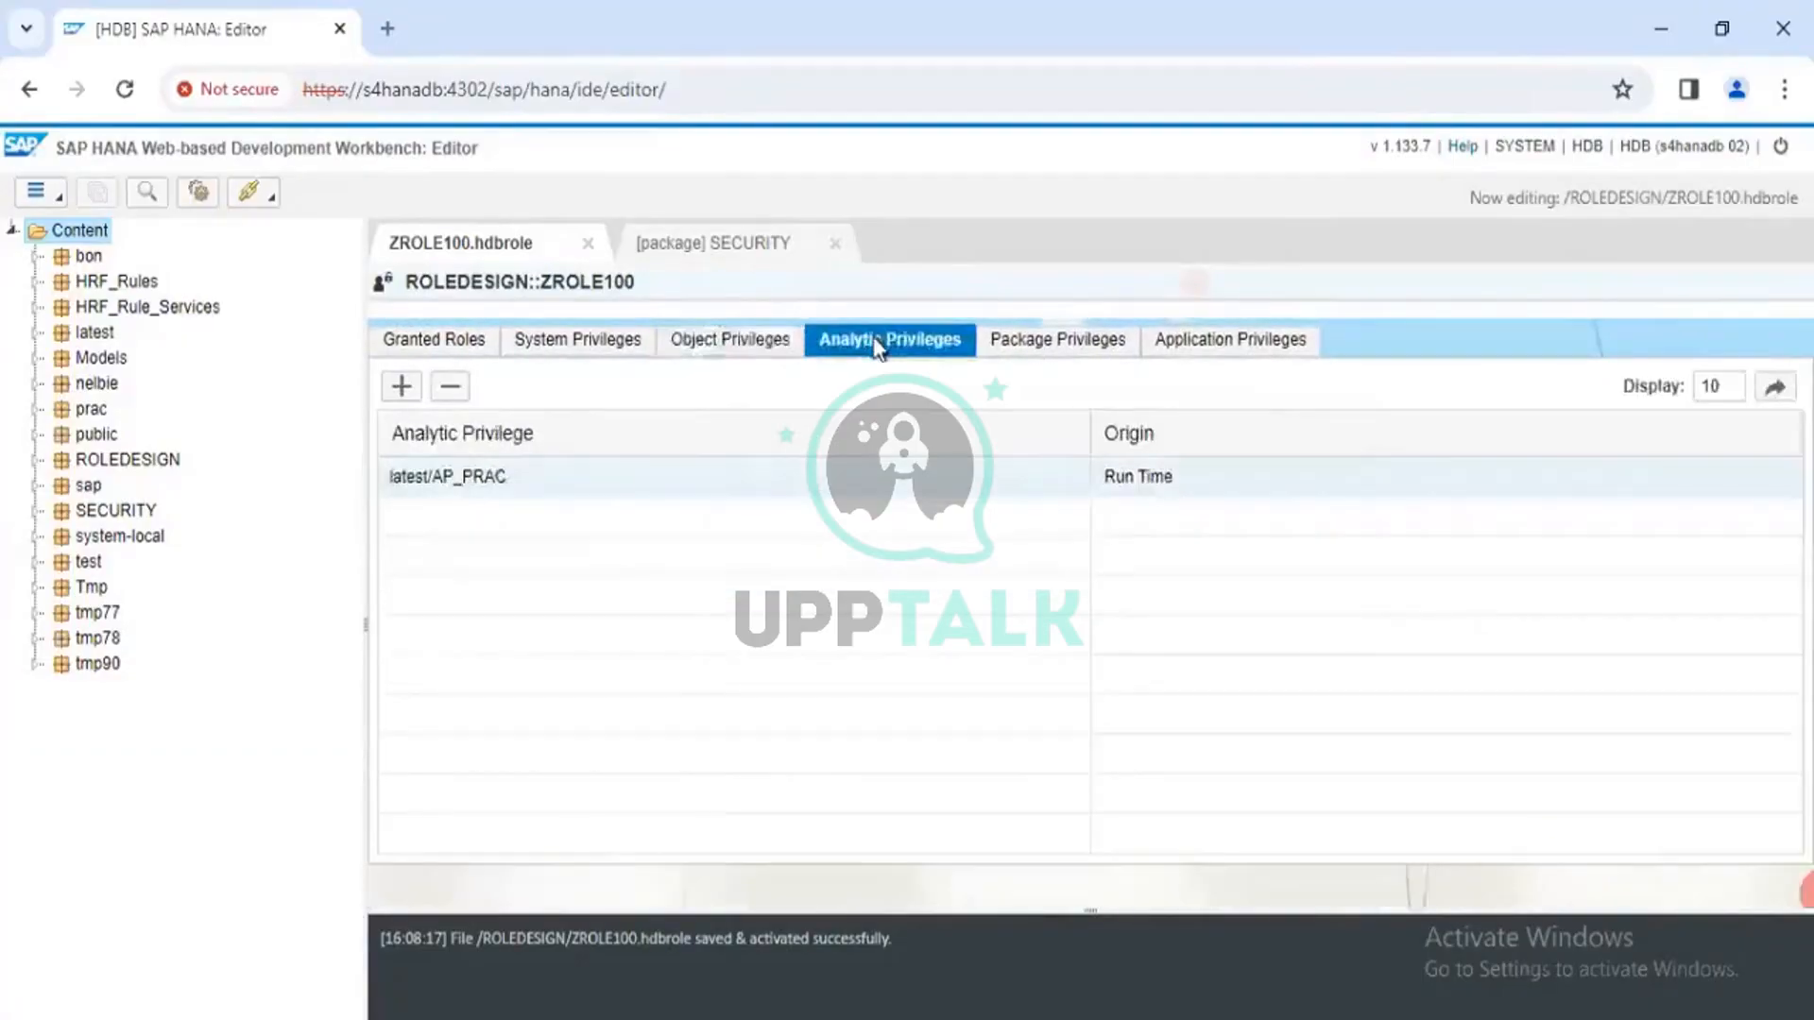
click(758, 345)
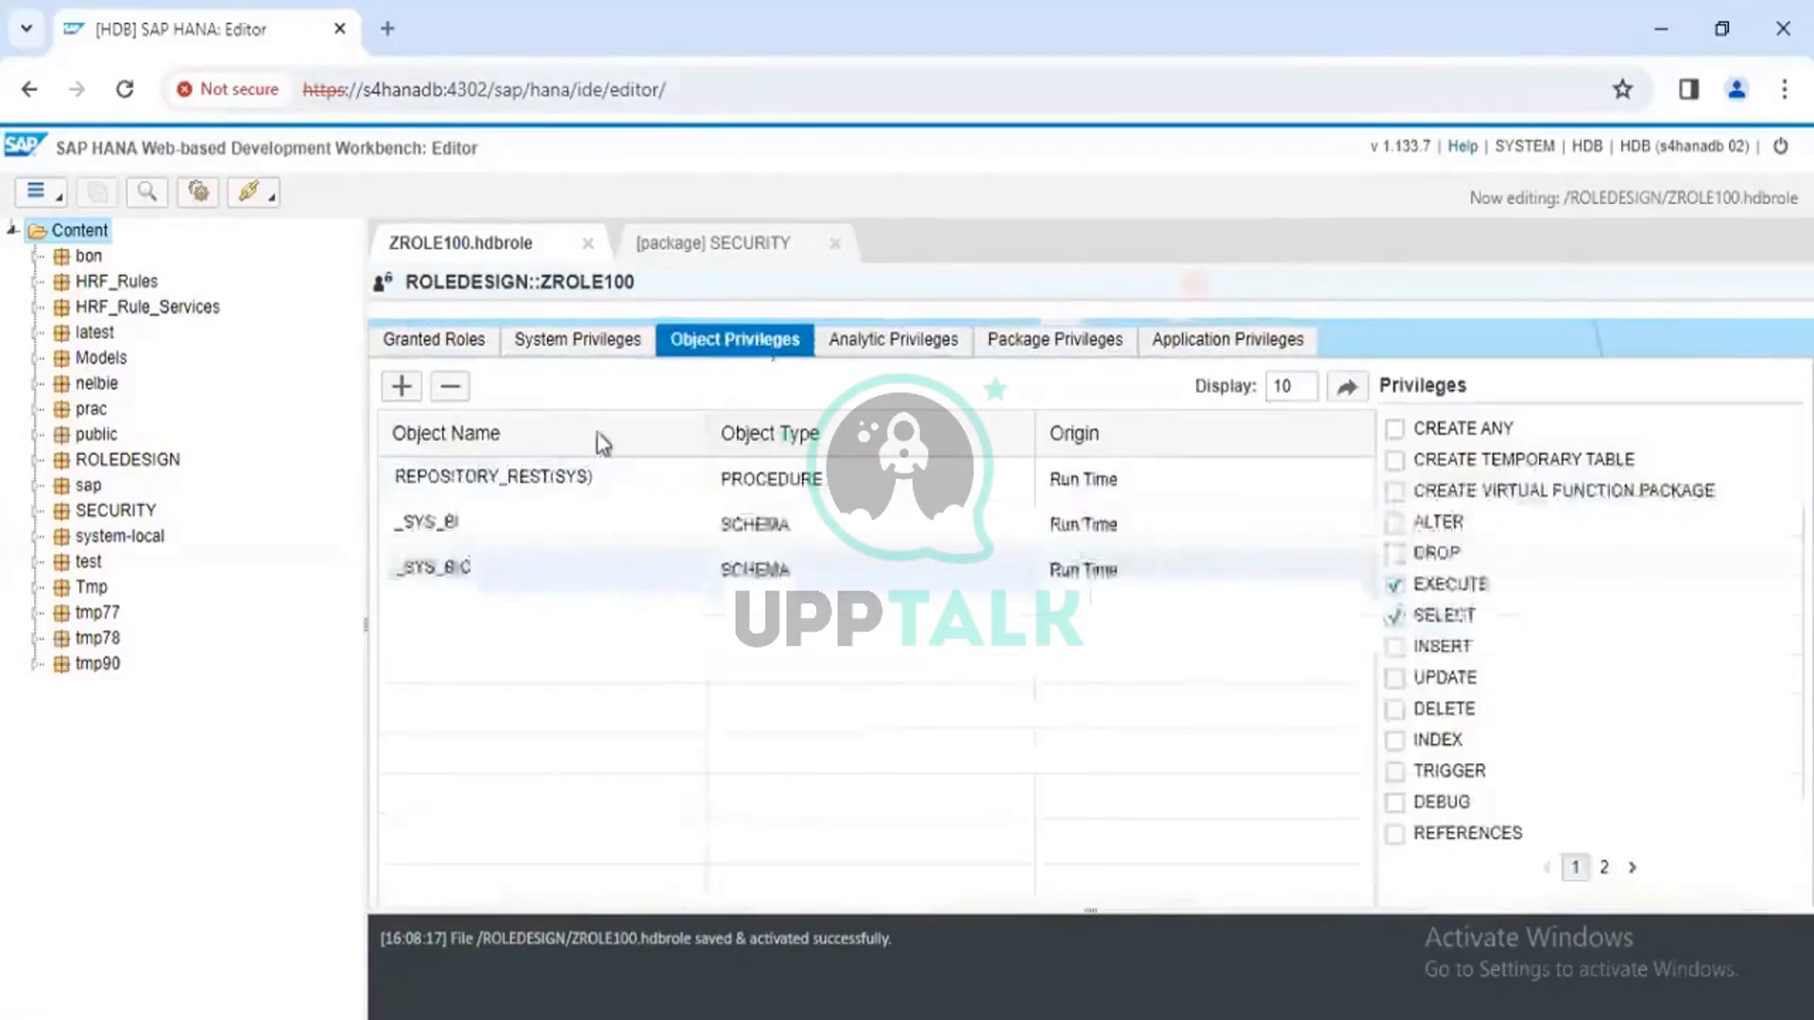
click(401, 385)
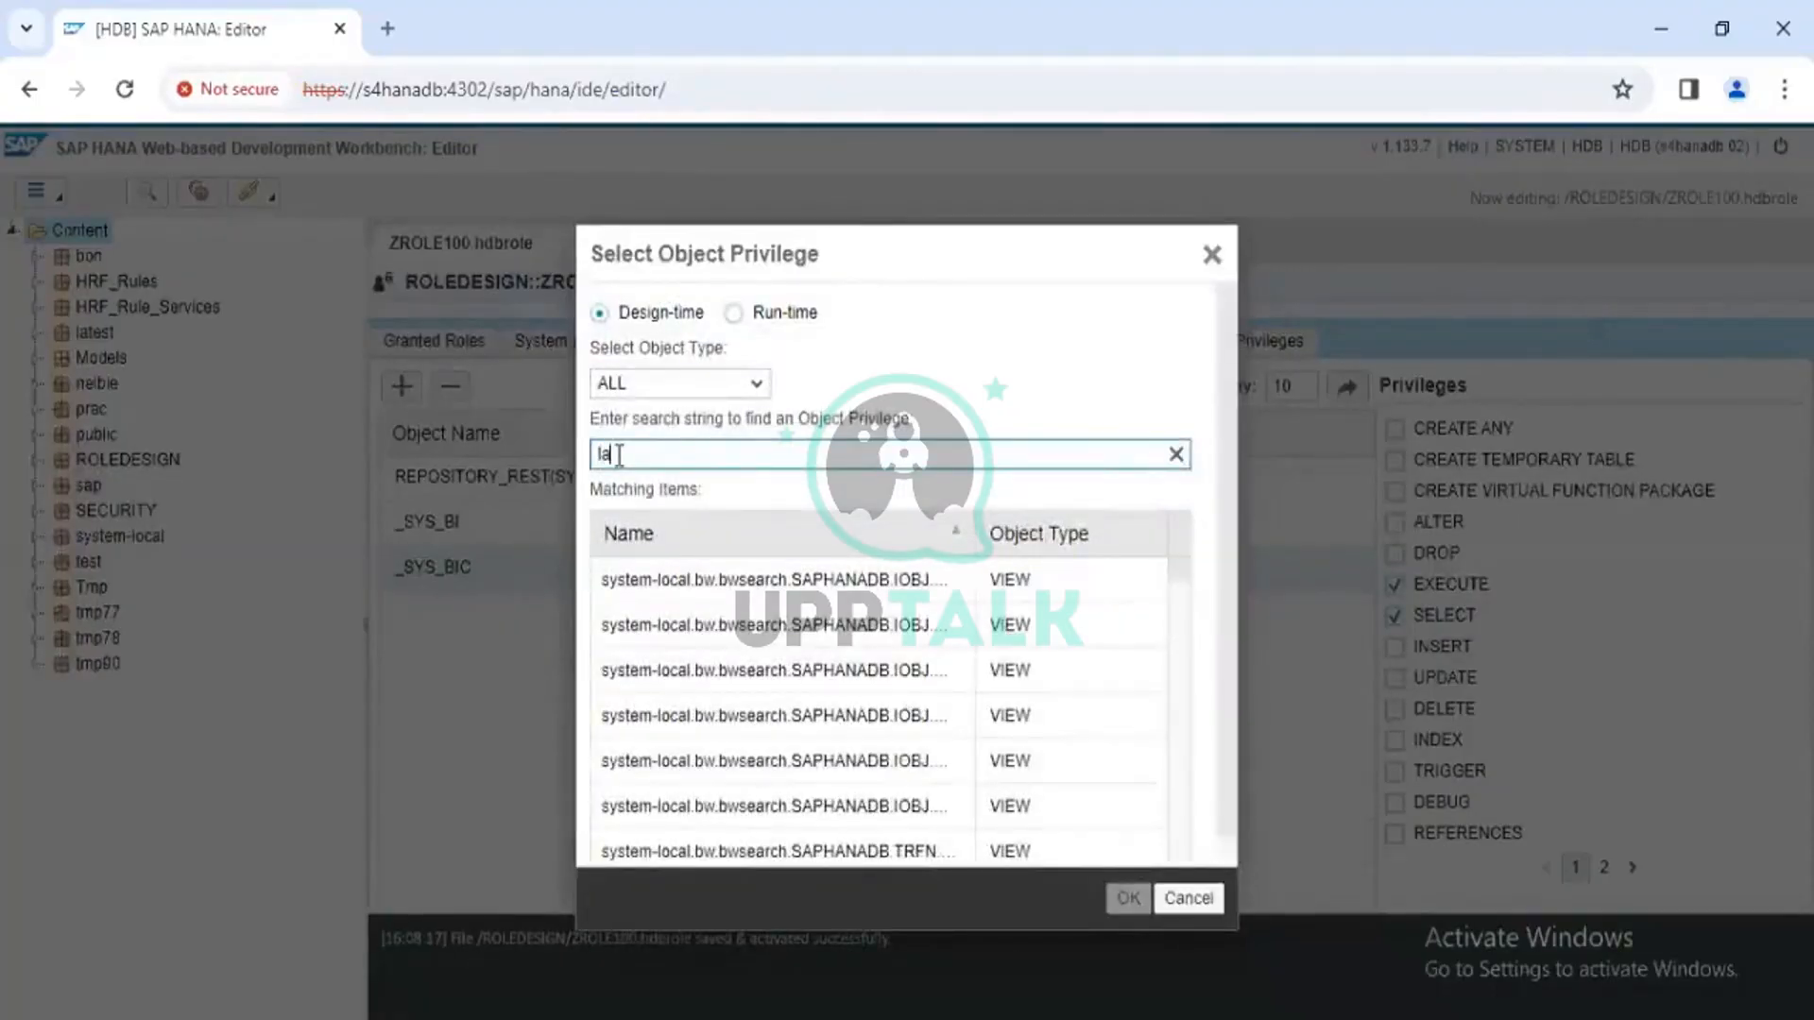
text(latest)
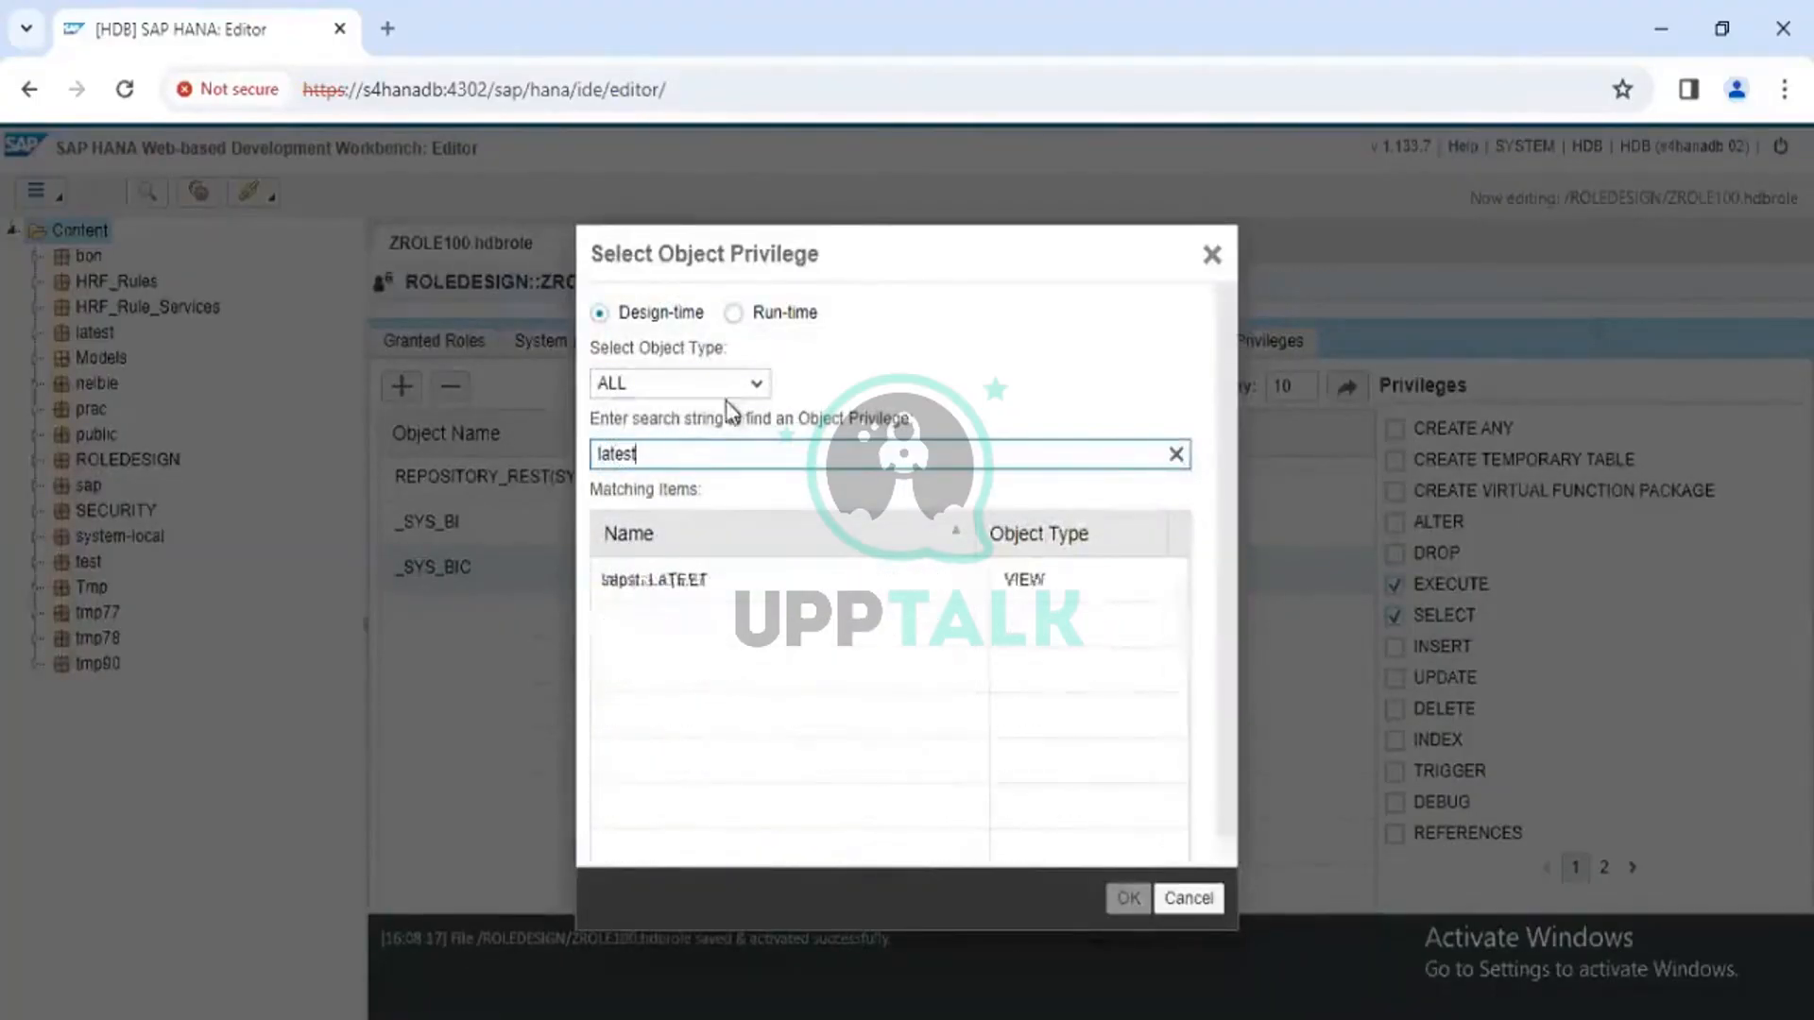
click(735, 314)
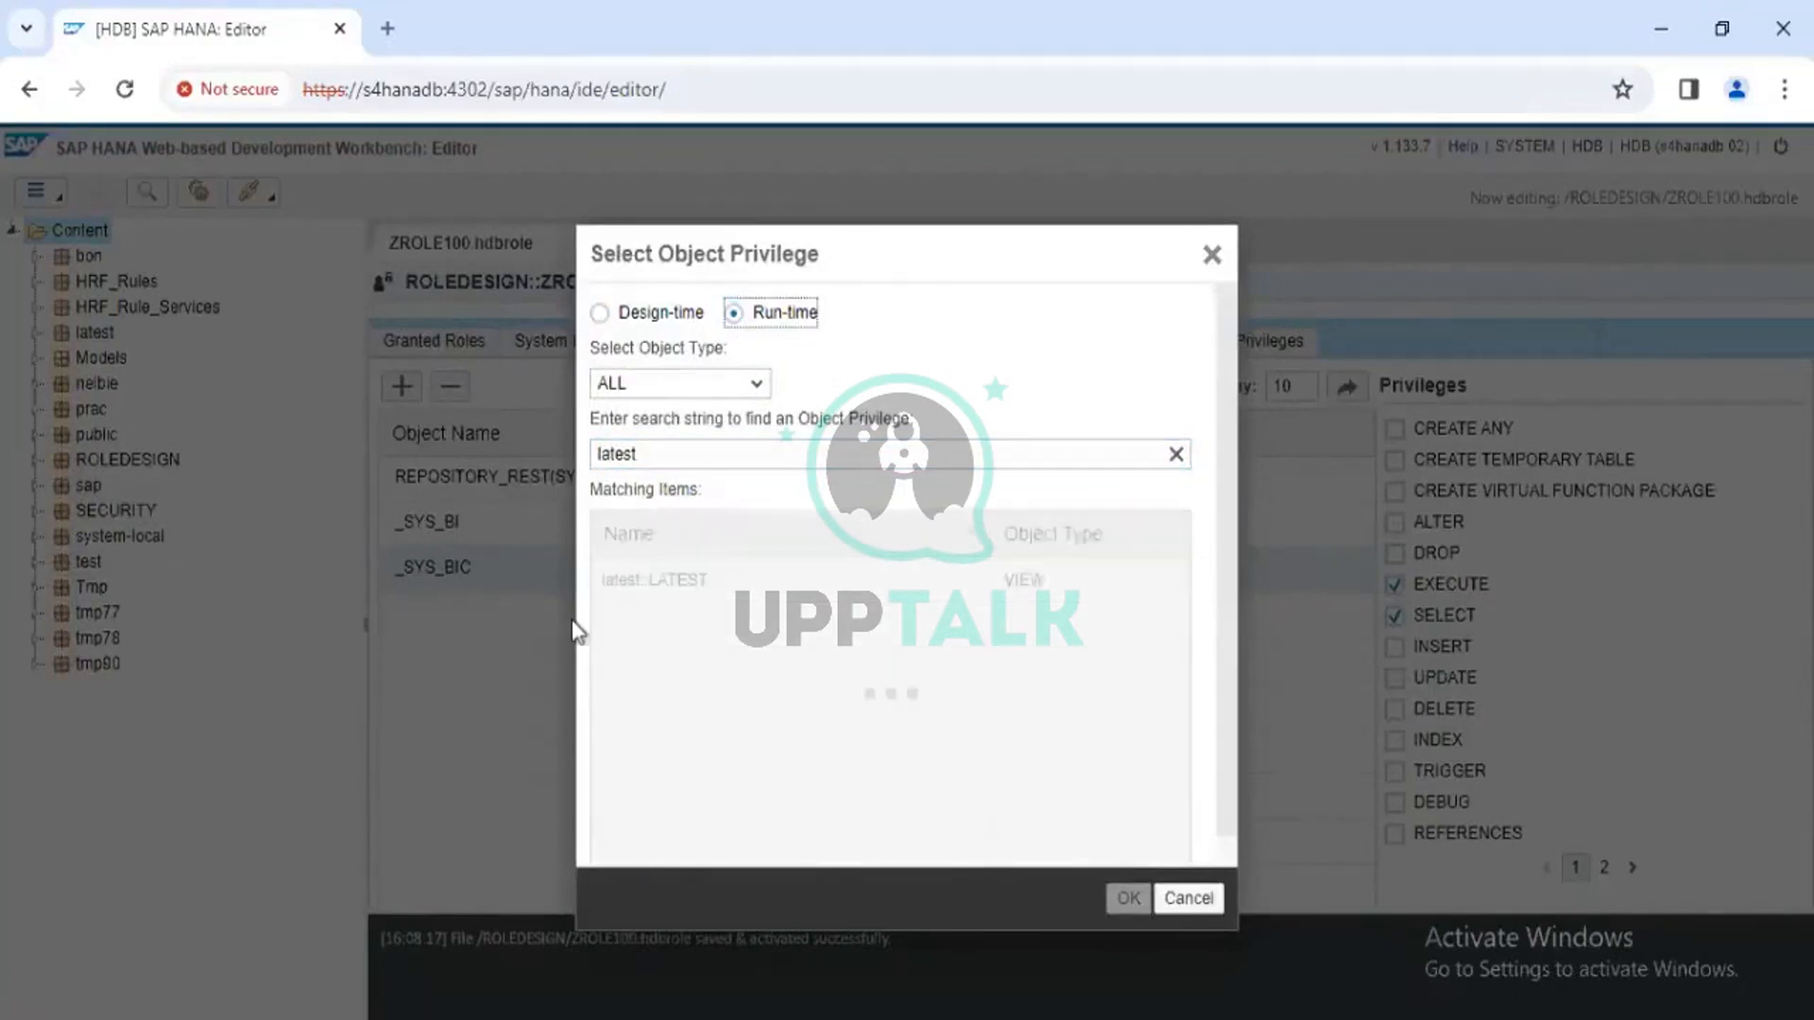
click(660, 452)
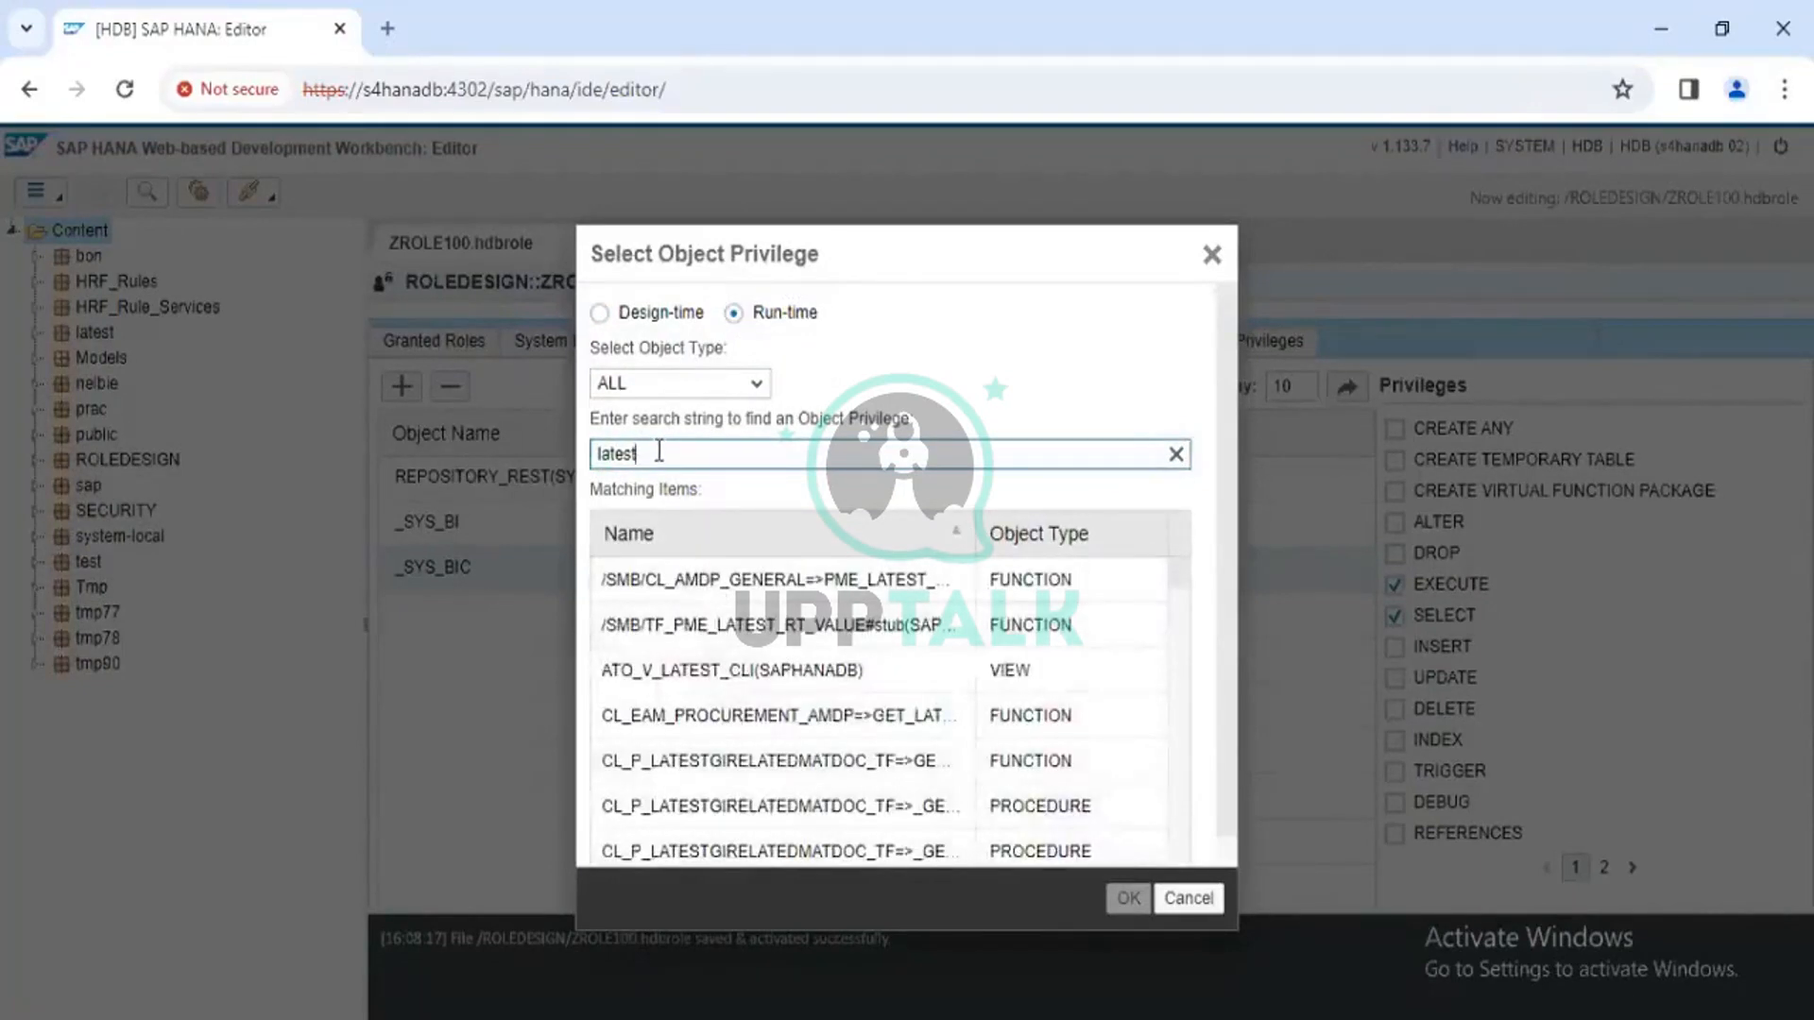
key(Escape)
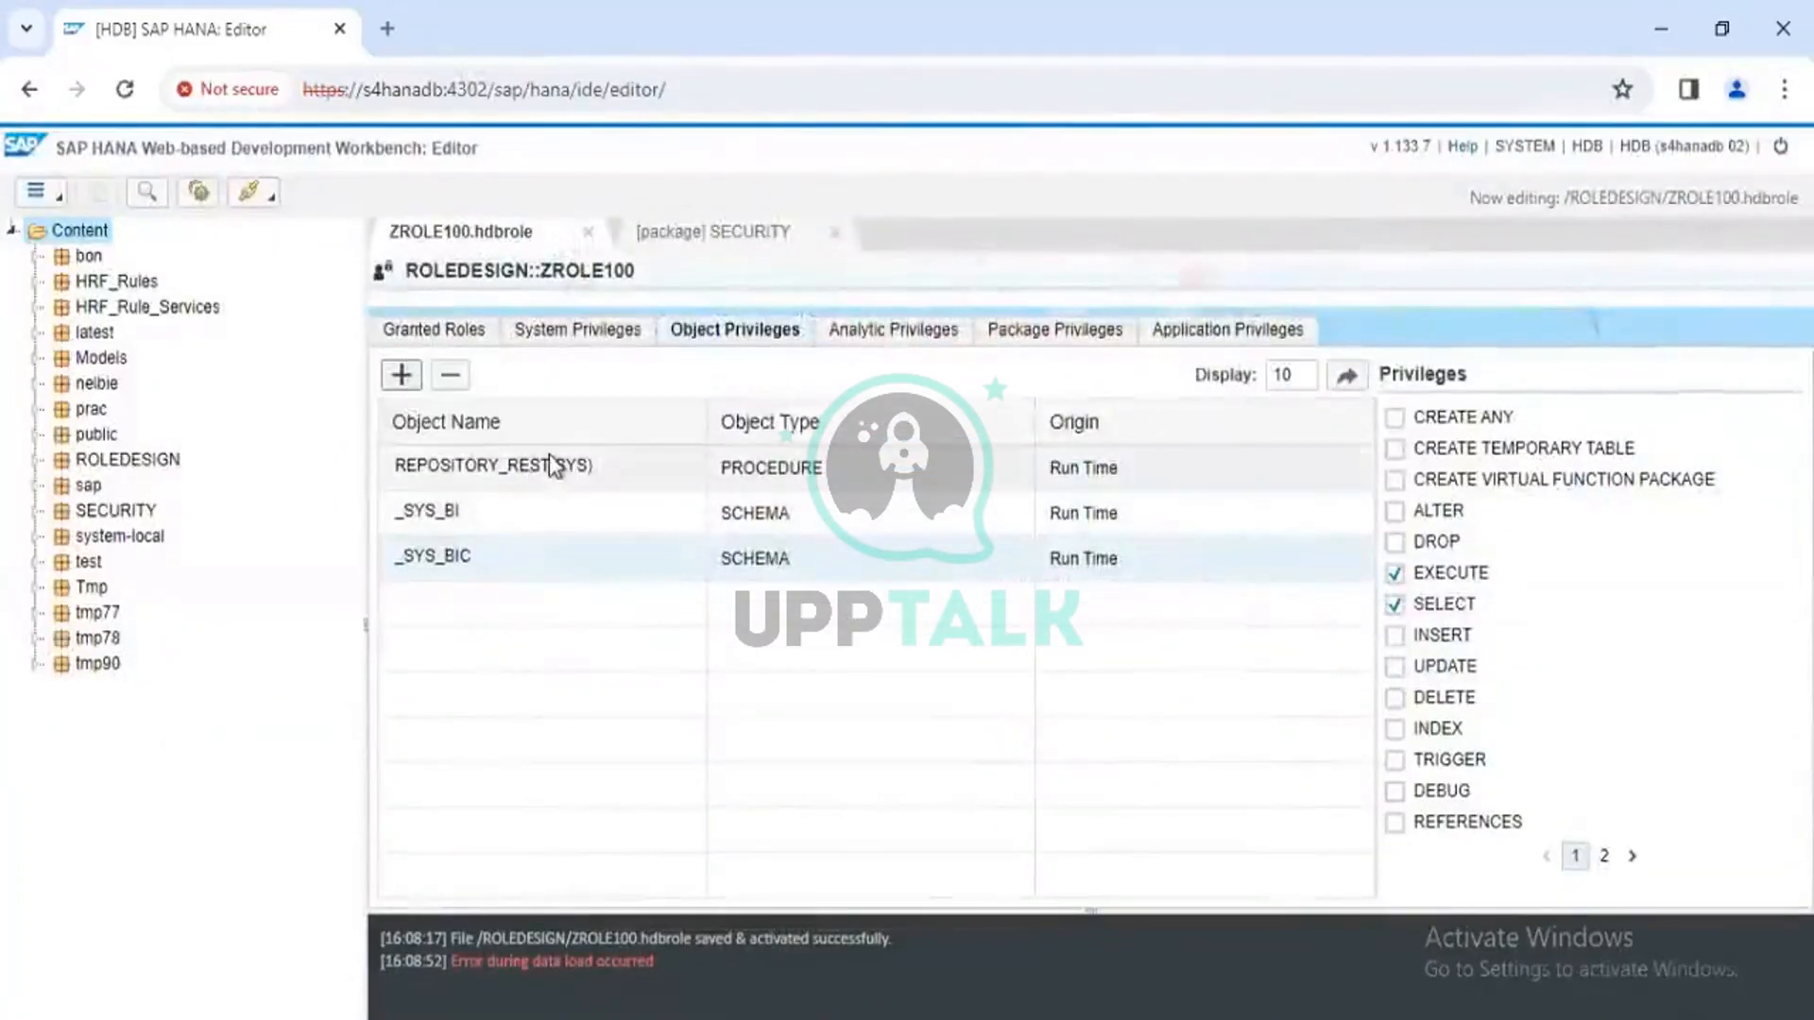
Add the run-time LATEST schema as a new object privilege of ZROLE100
click(400, 376)
click(736, 313)
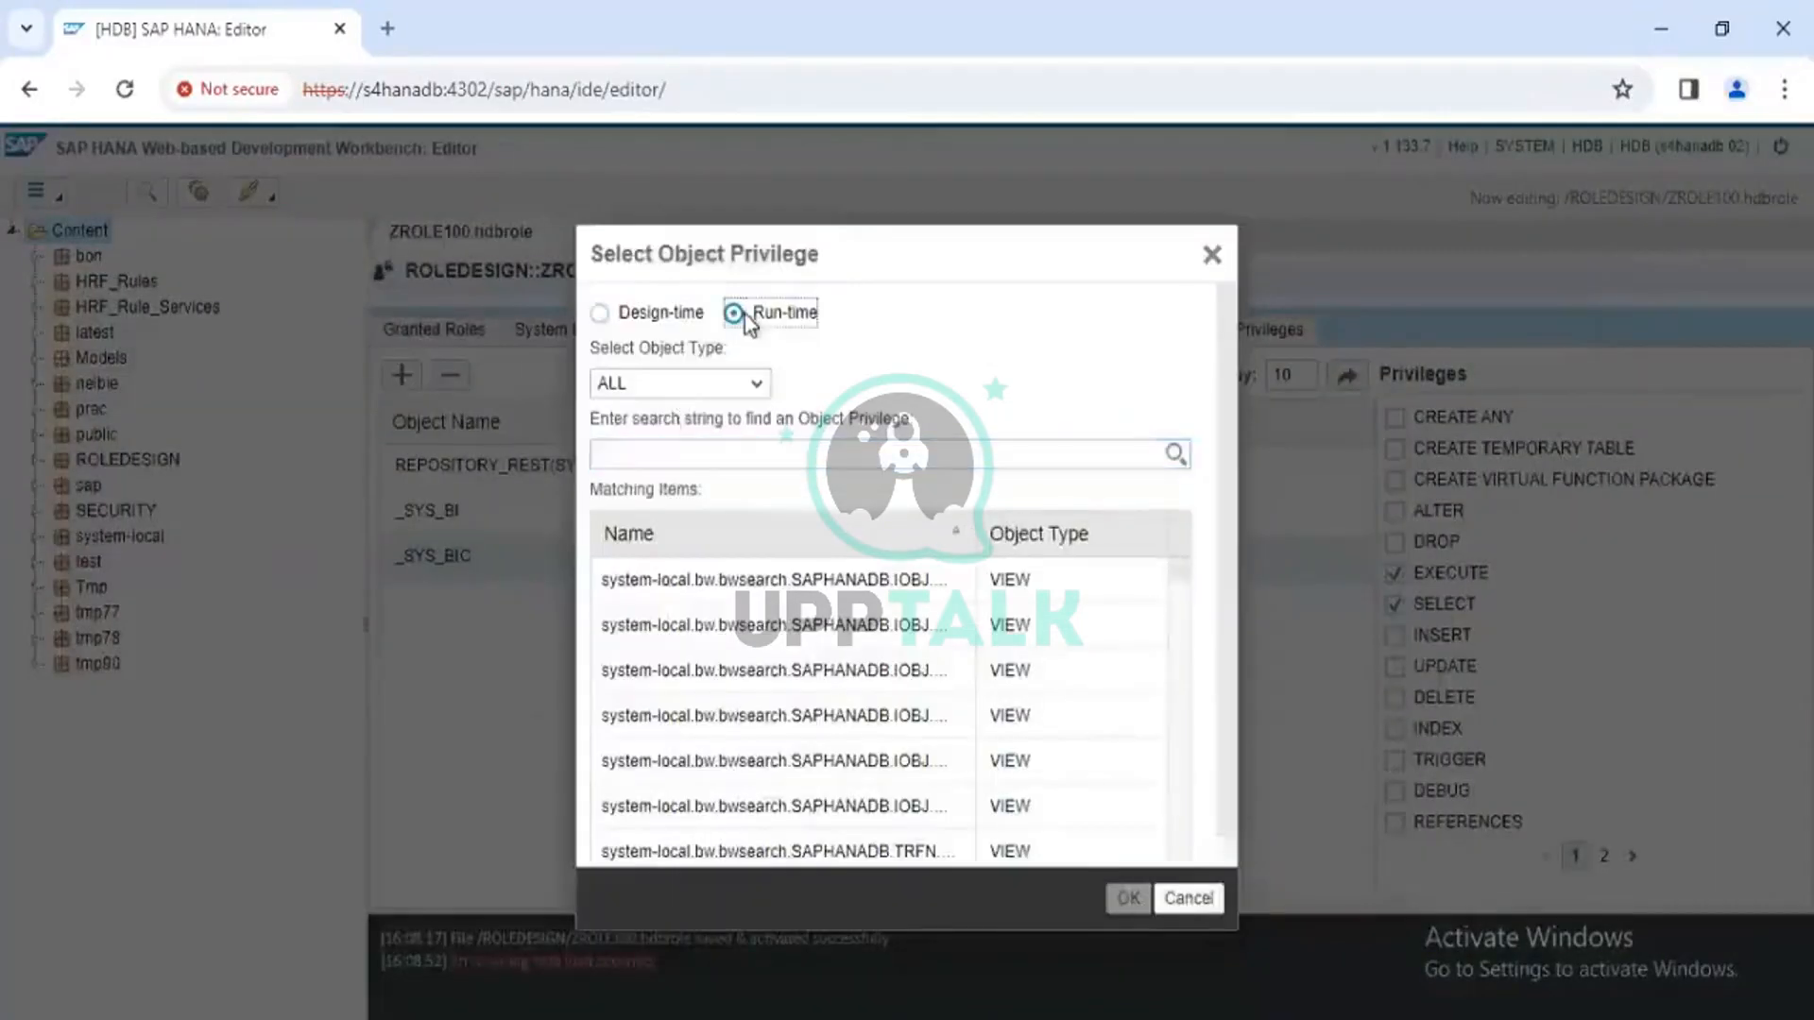
click(661, 457)
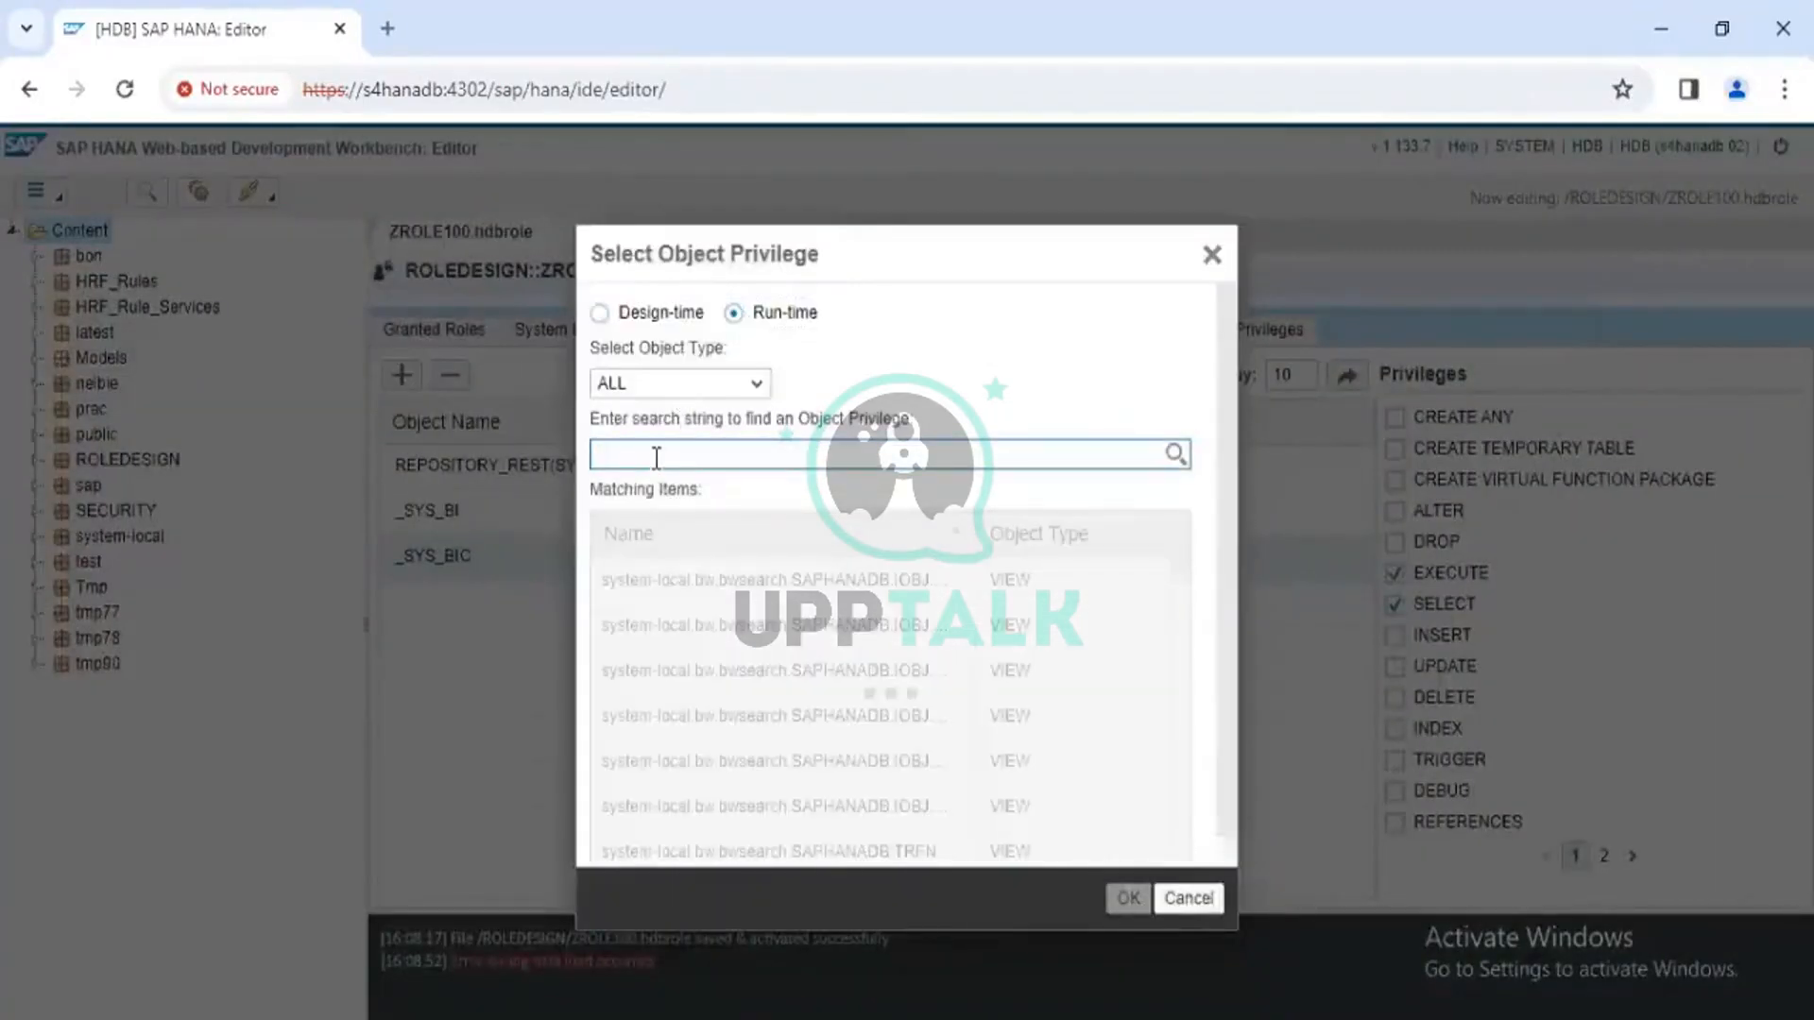
click(756, 384)
click(757, 385)
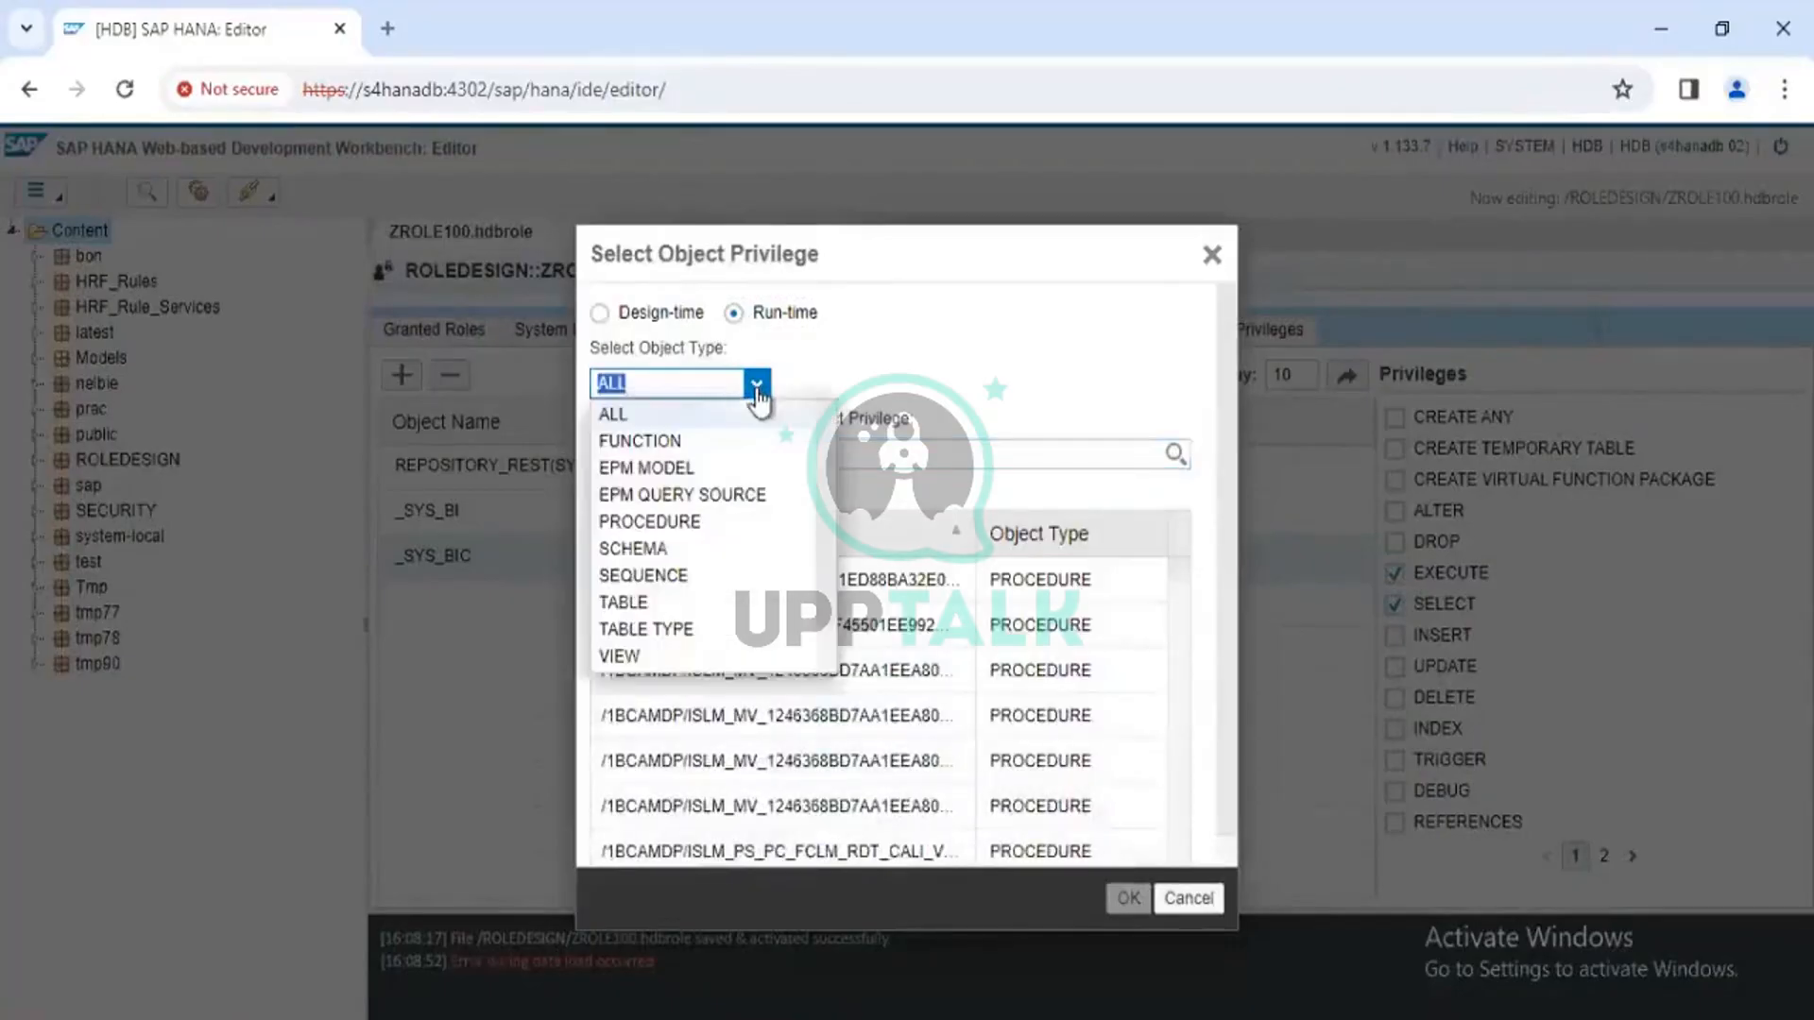
click(641, 551)
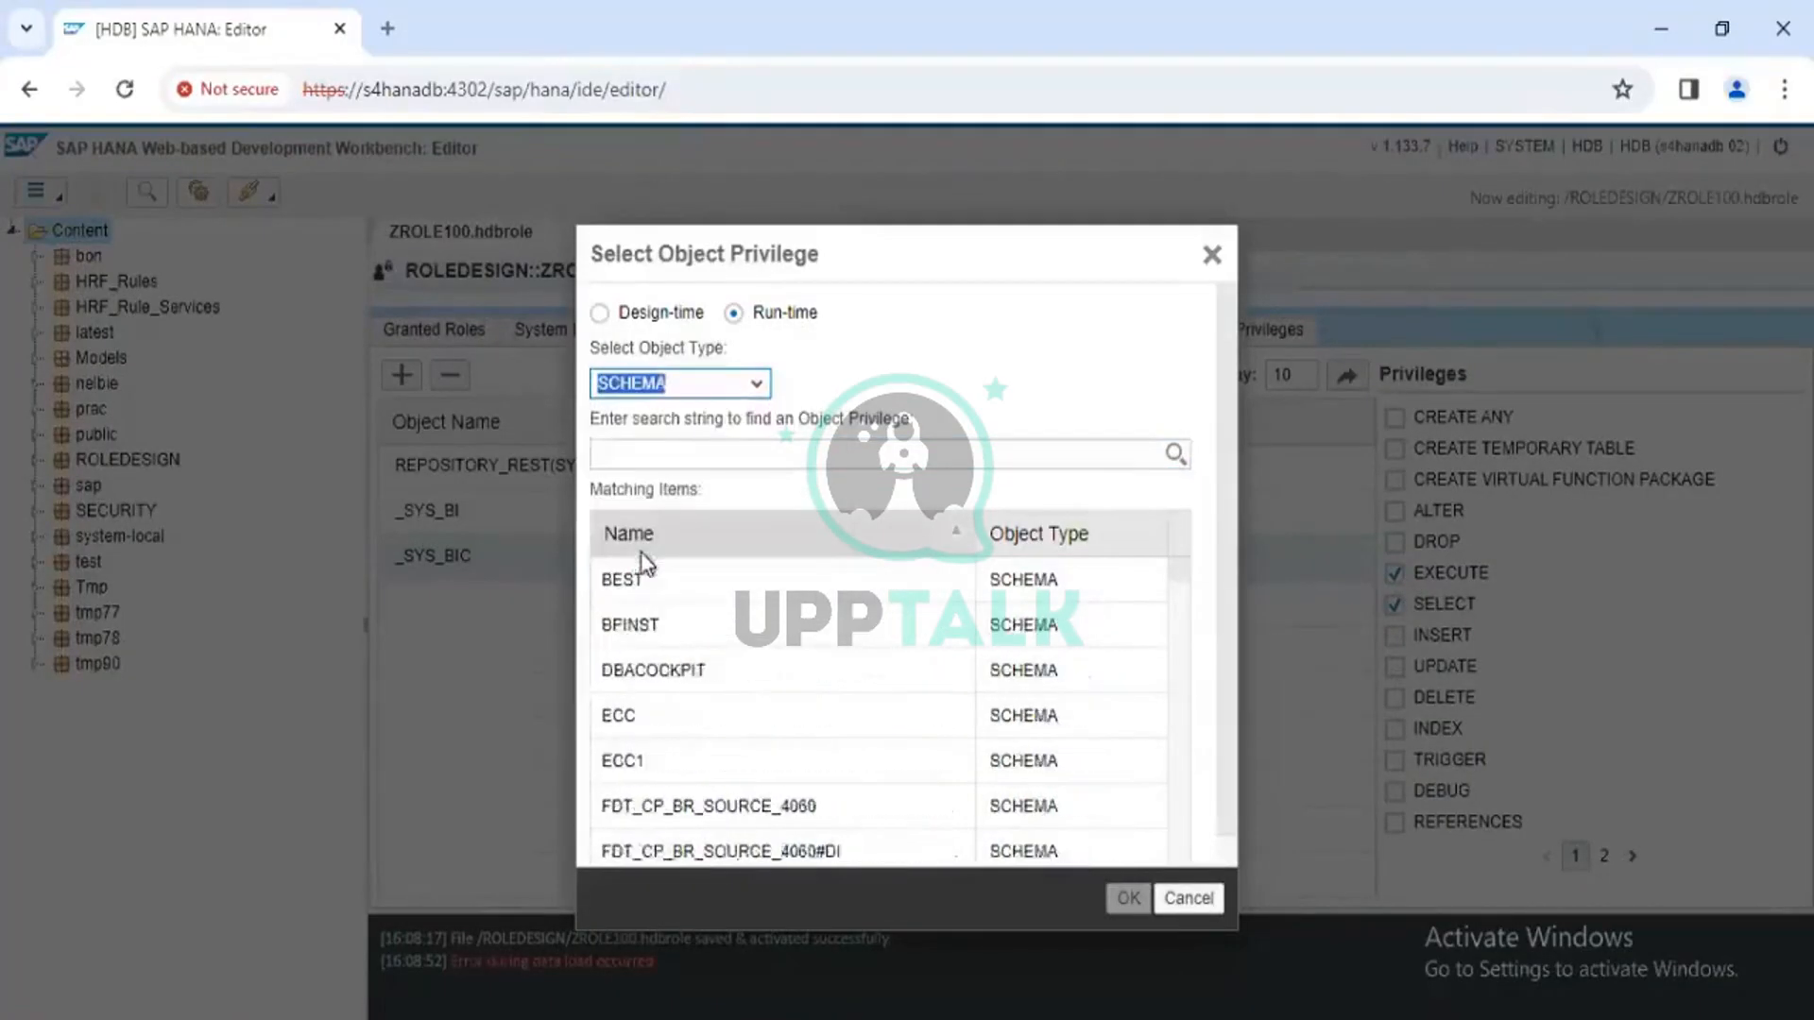
click(667, 441)
text(la)
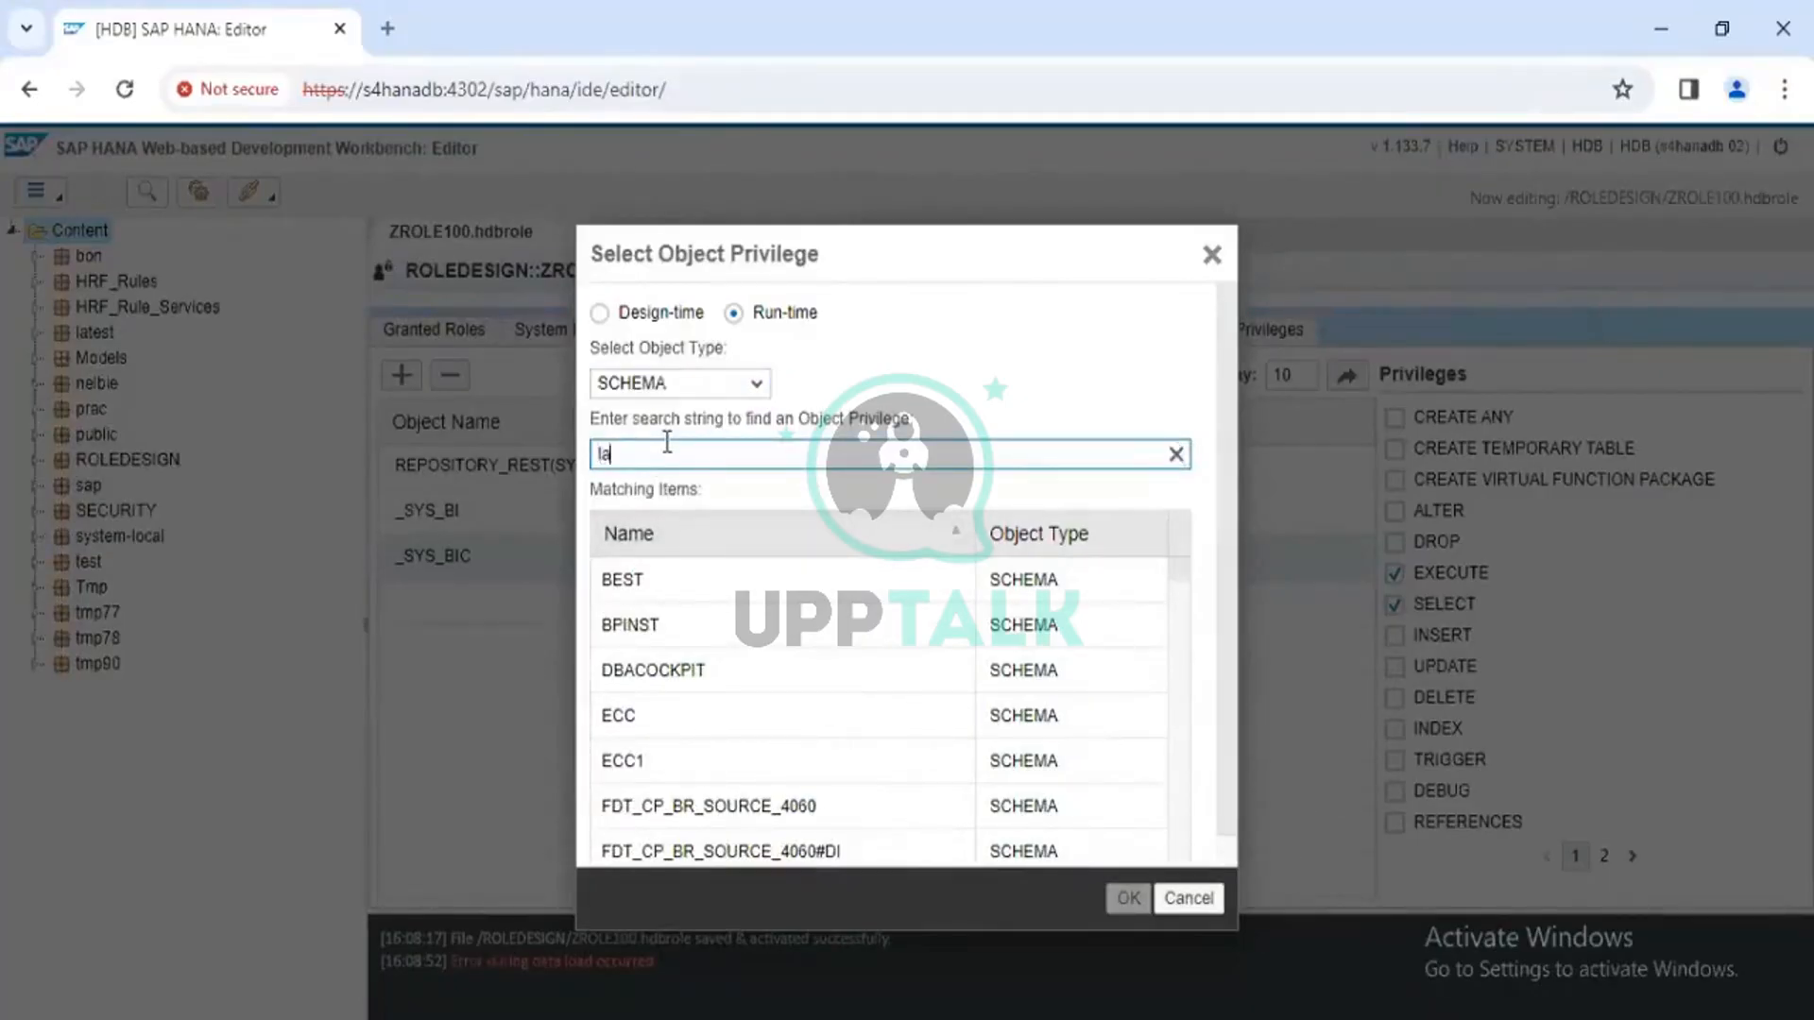
text(test)
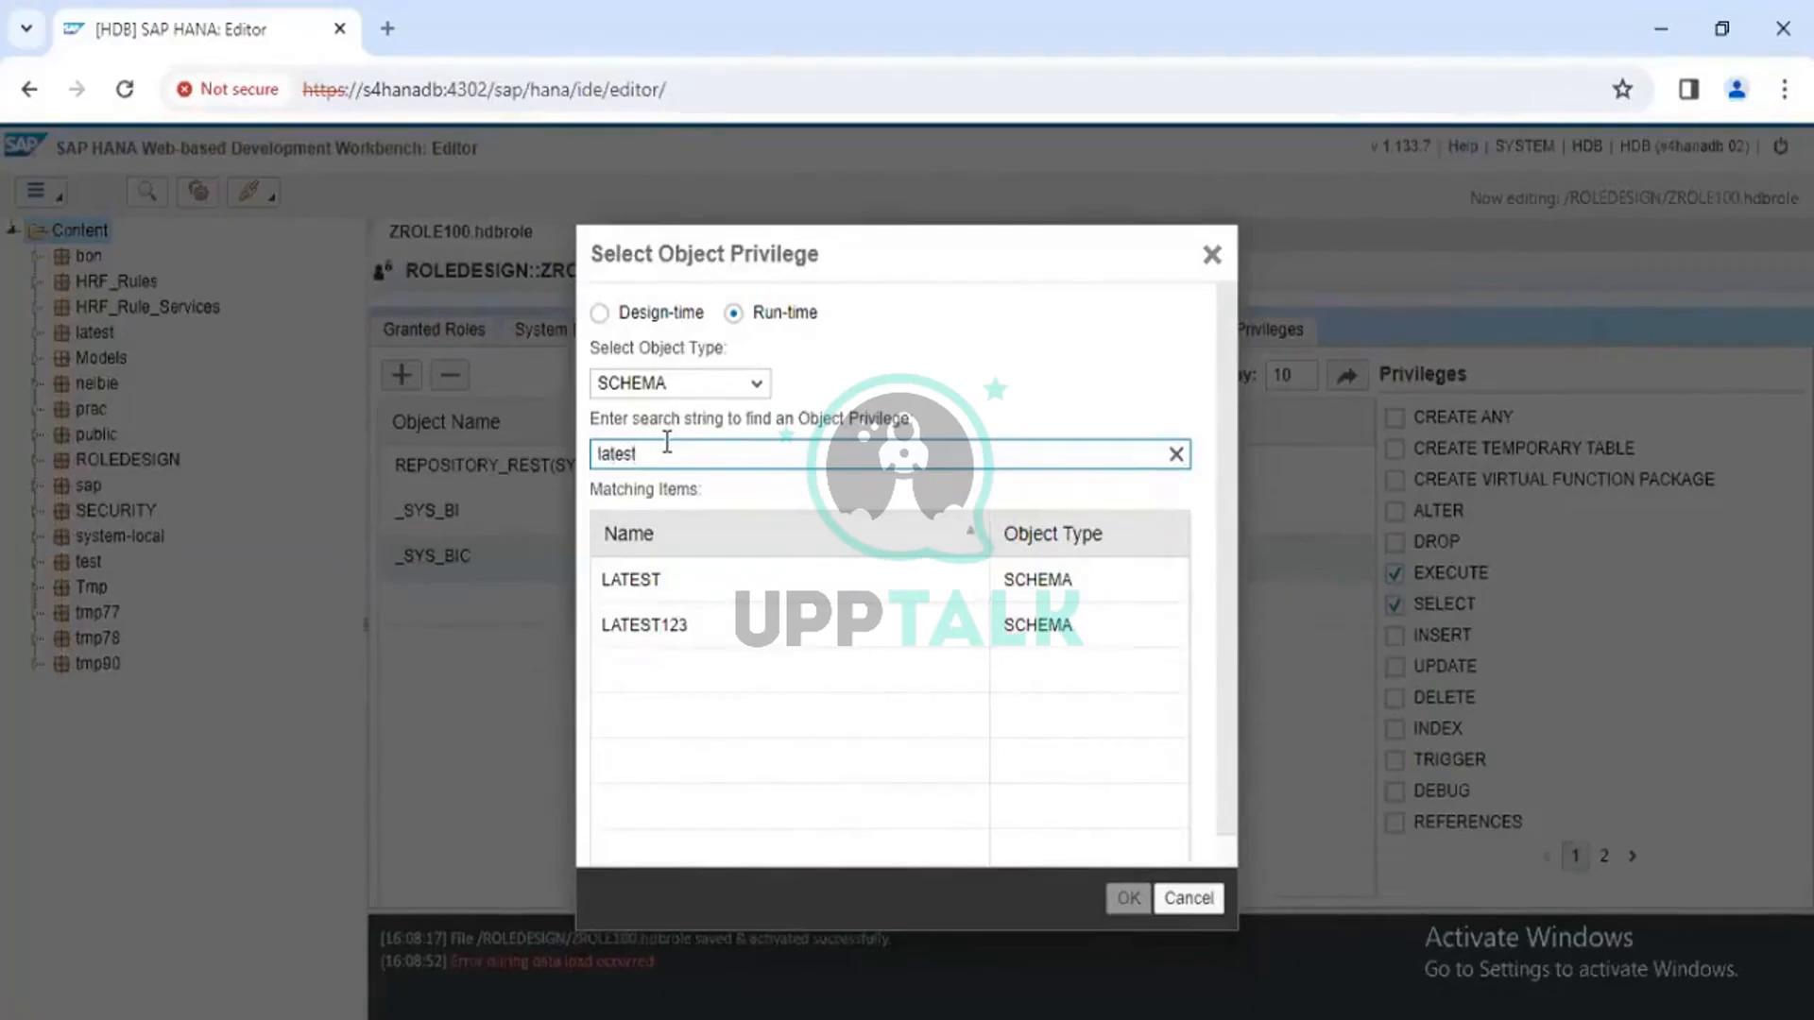
click(730, 594)
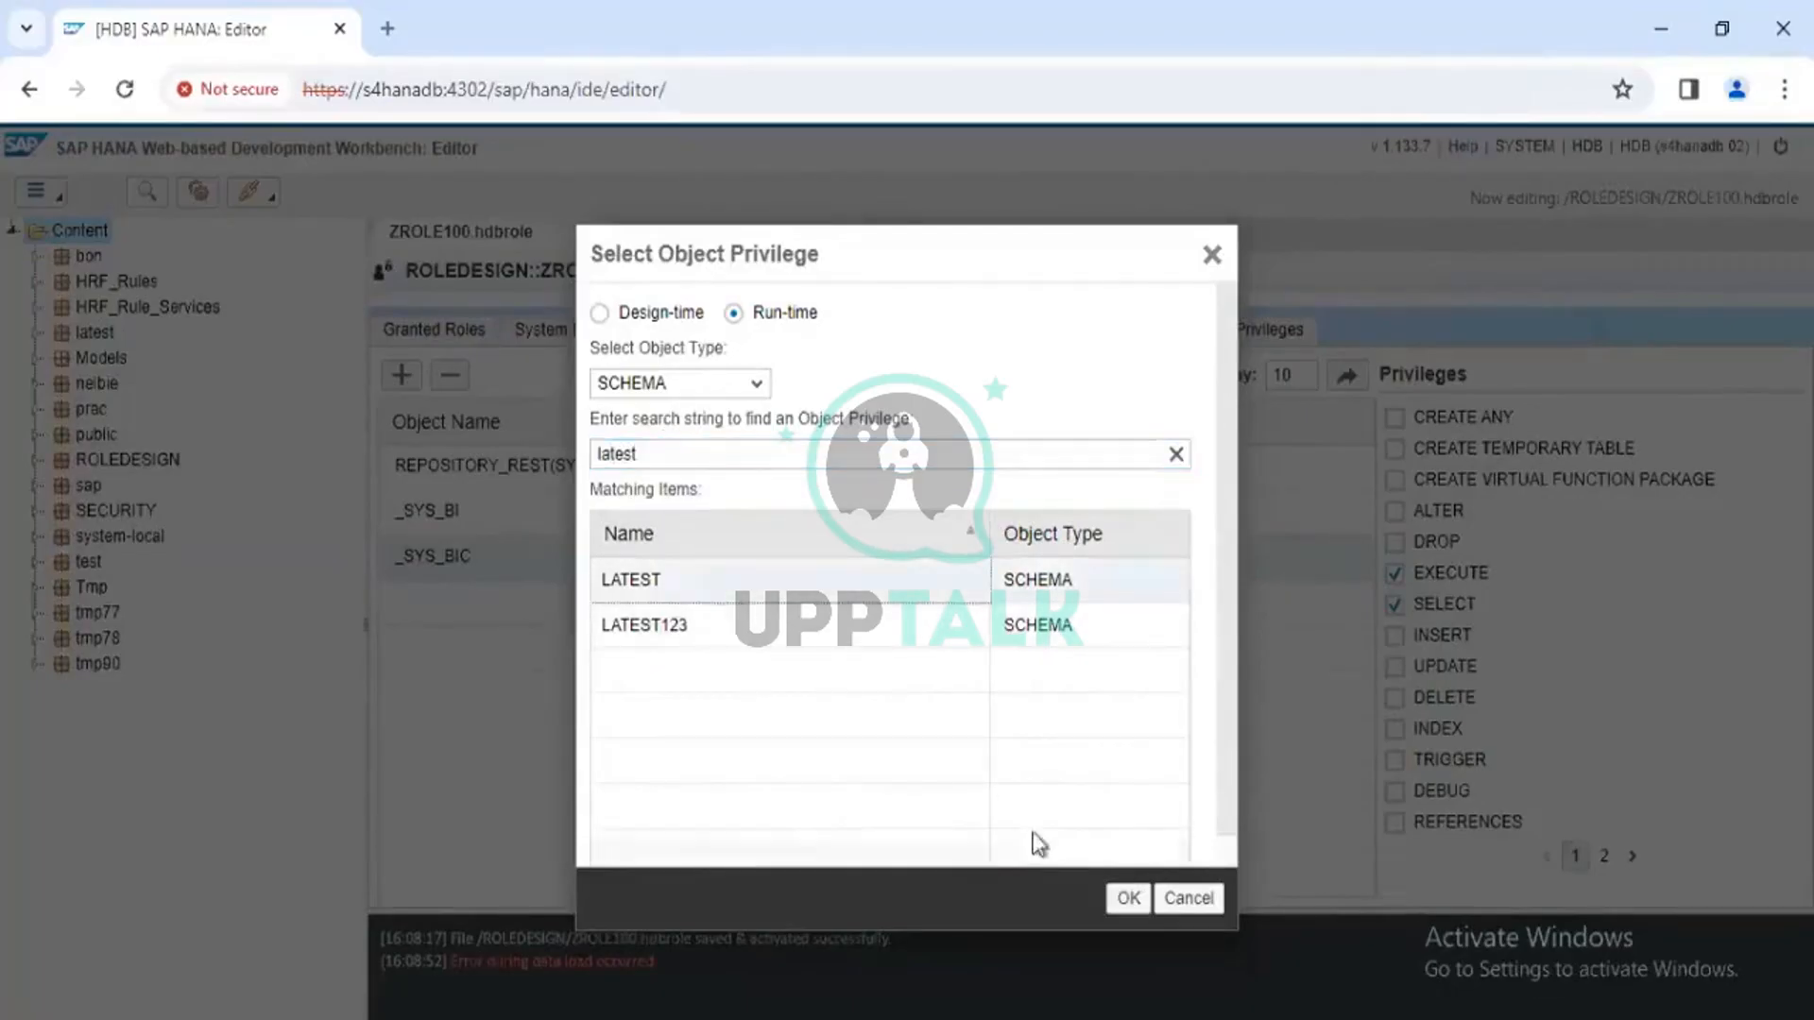
click(1122, 901)
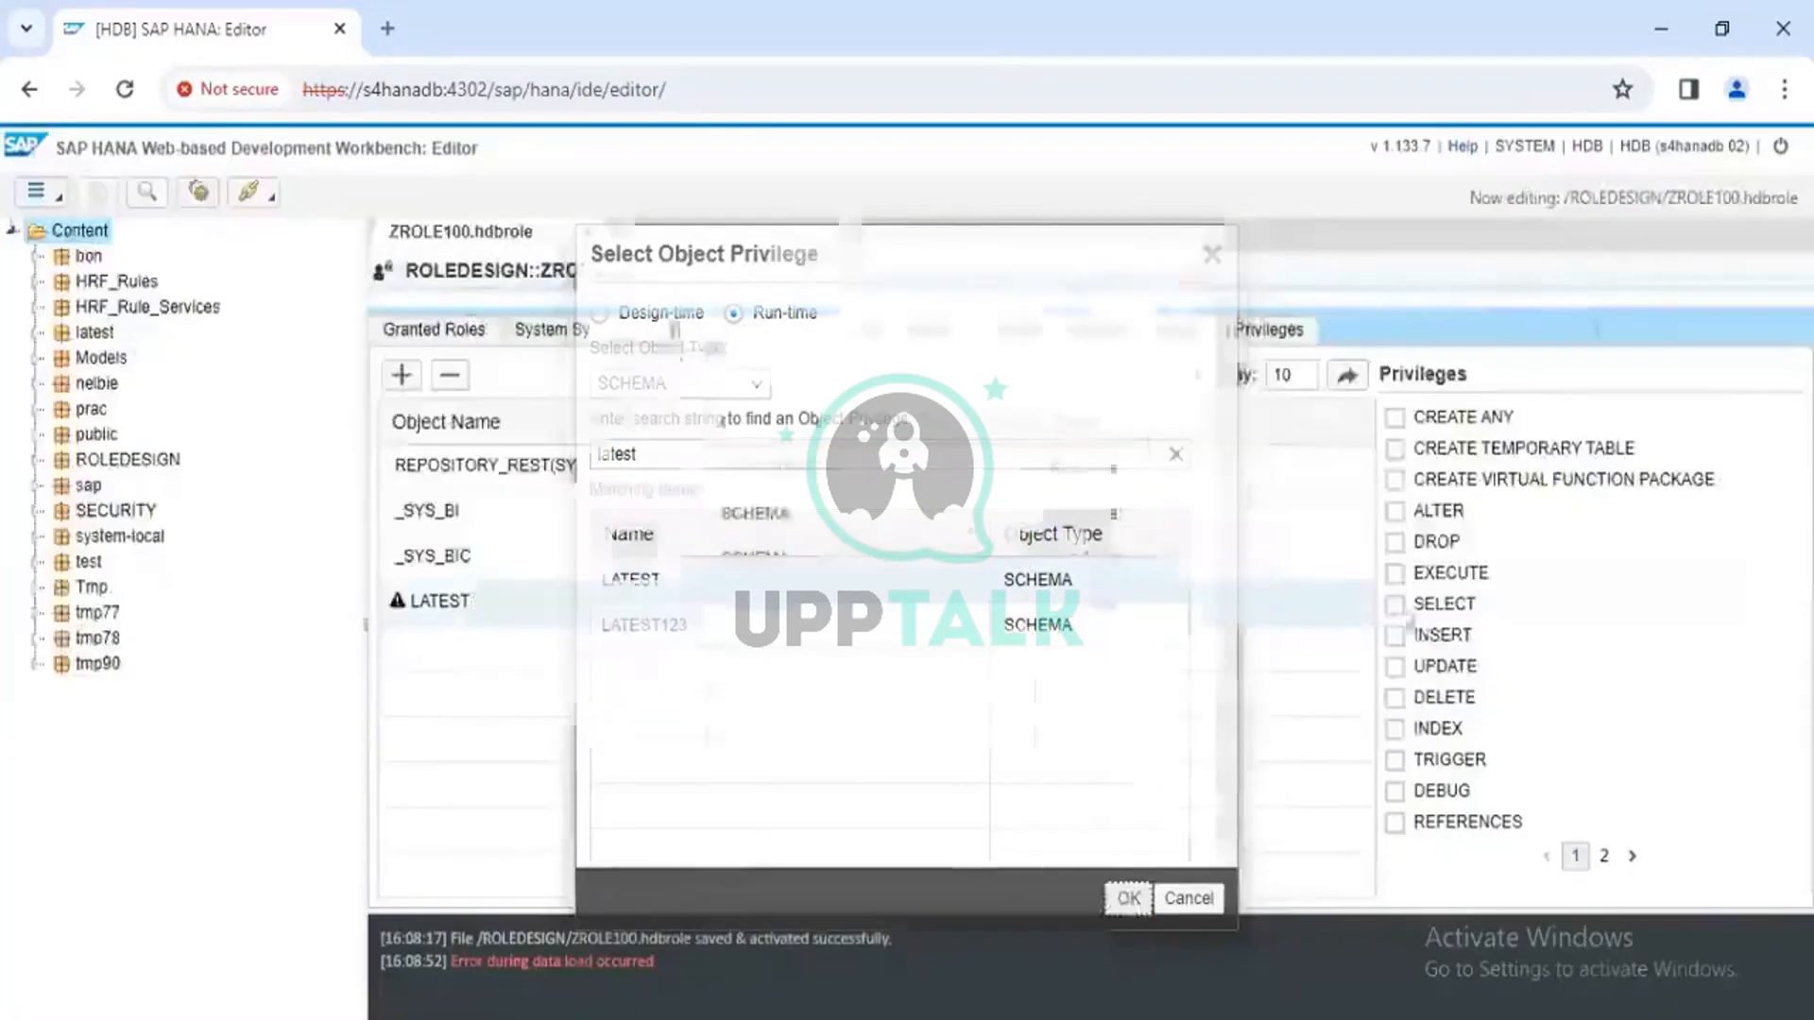
Grant SELECT and EXECUTE on the LATEST schema
click(1396, 604)
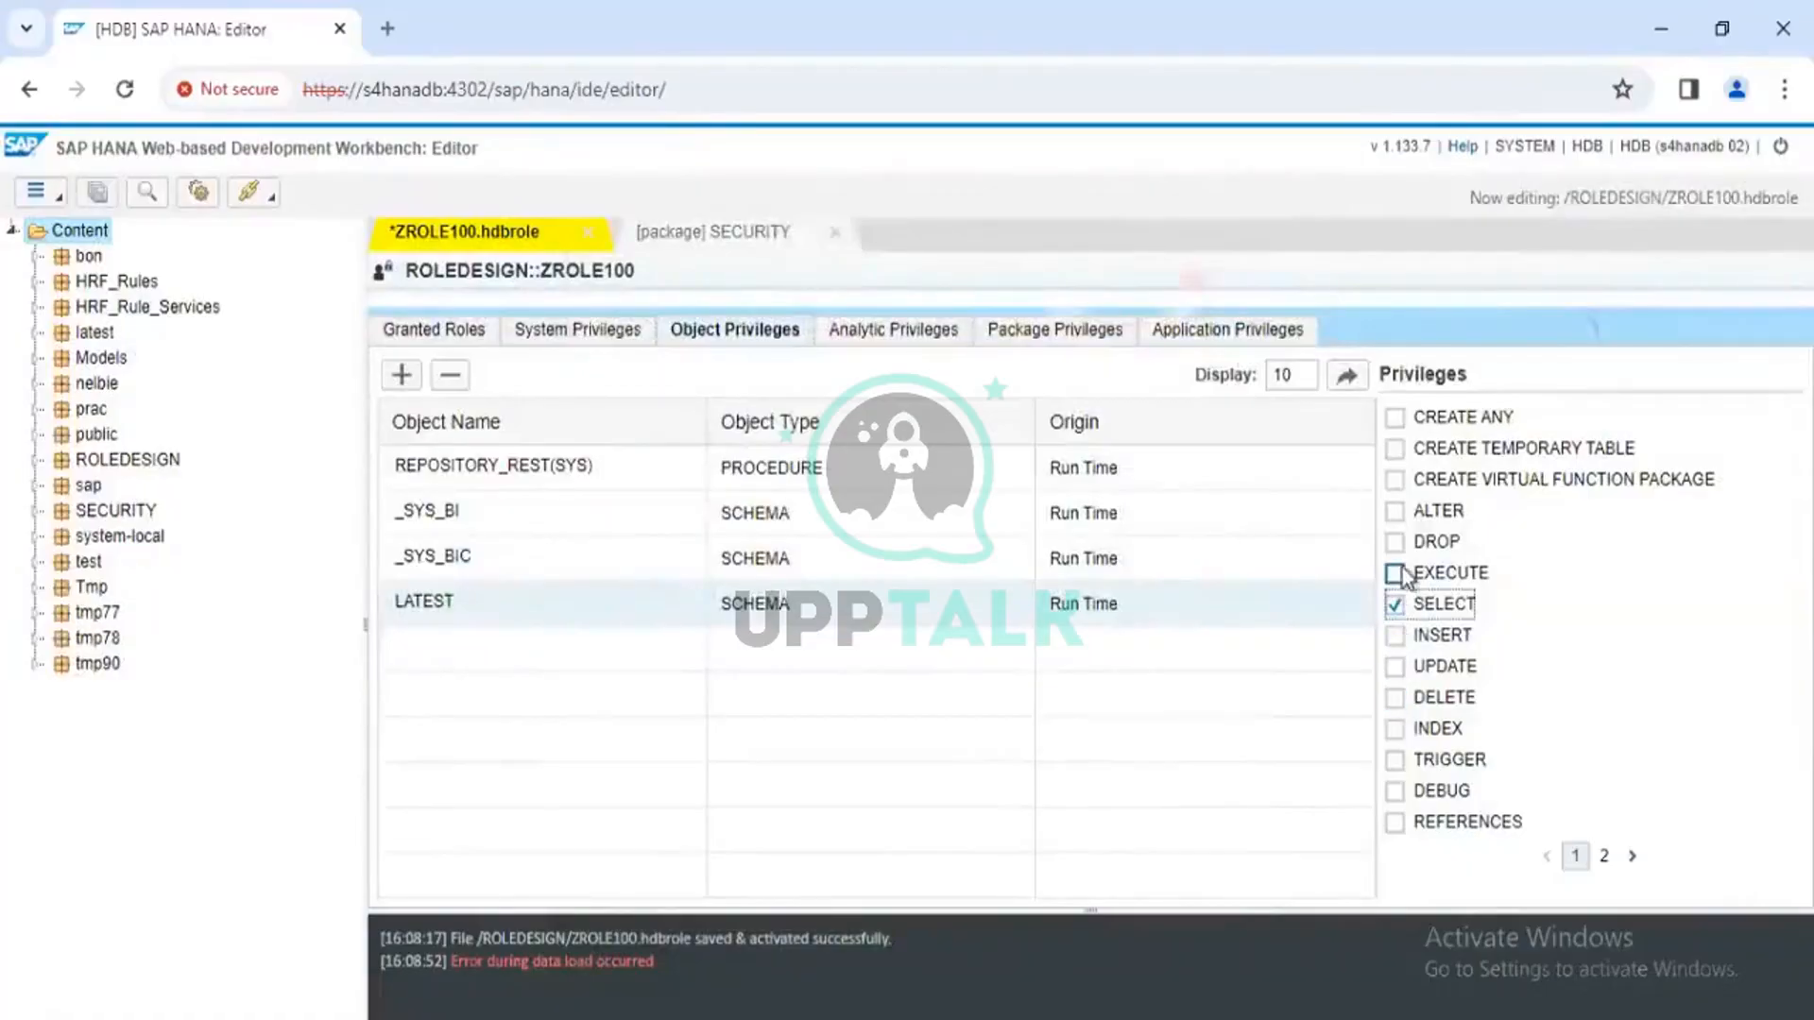
click(1396, 573)
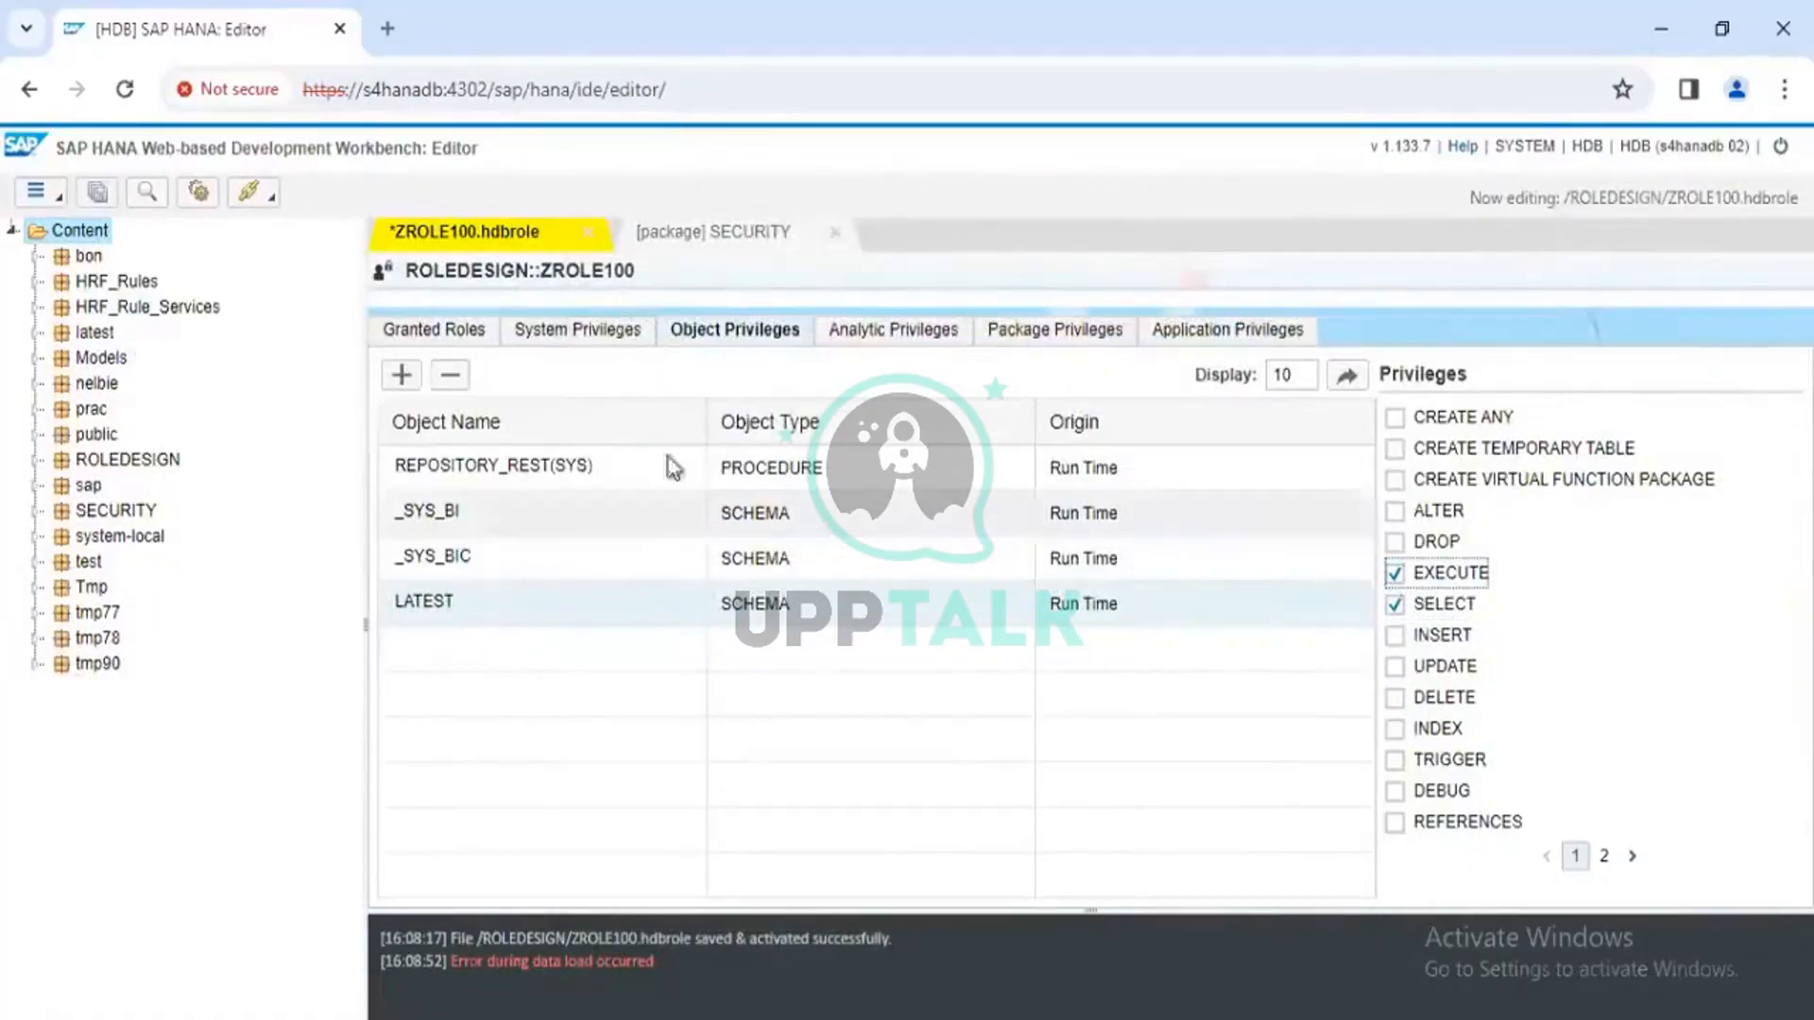
click(402, 375)
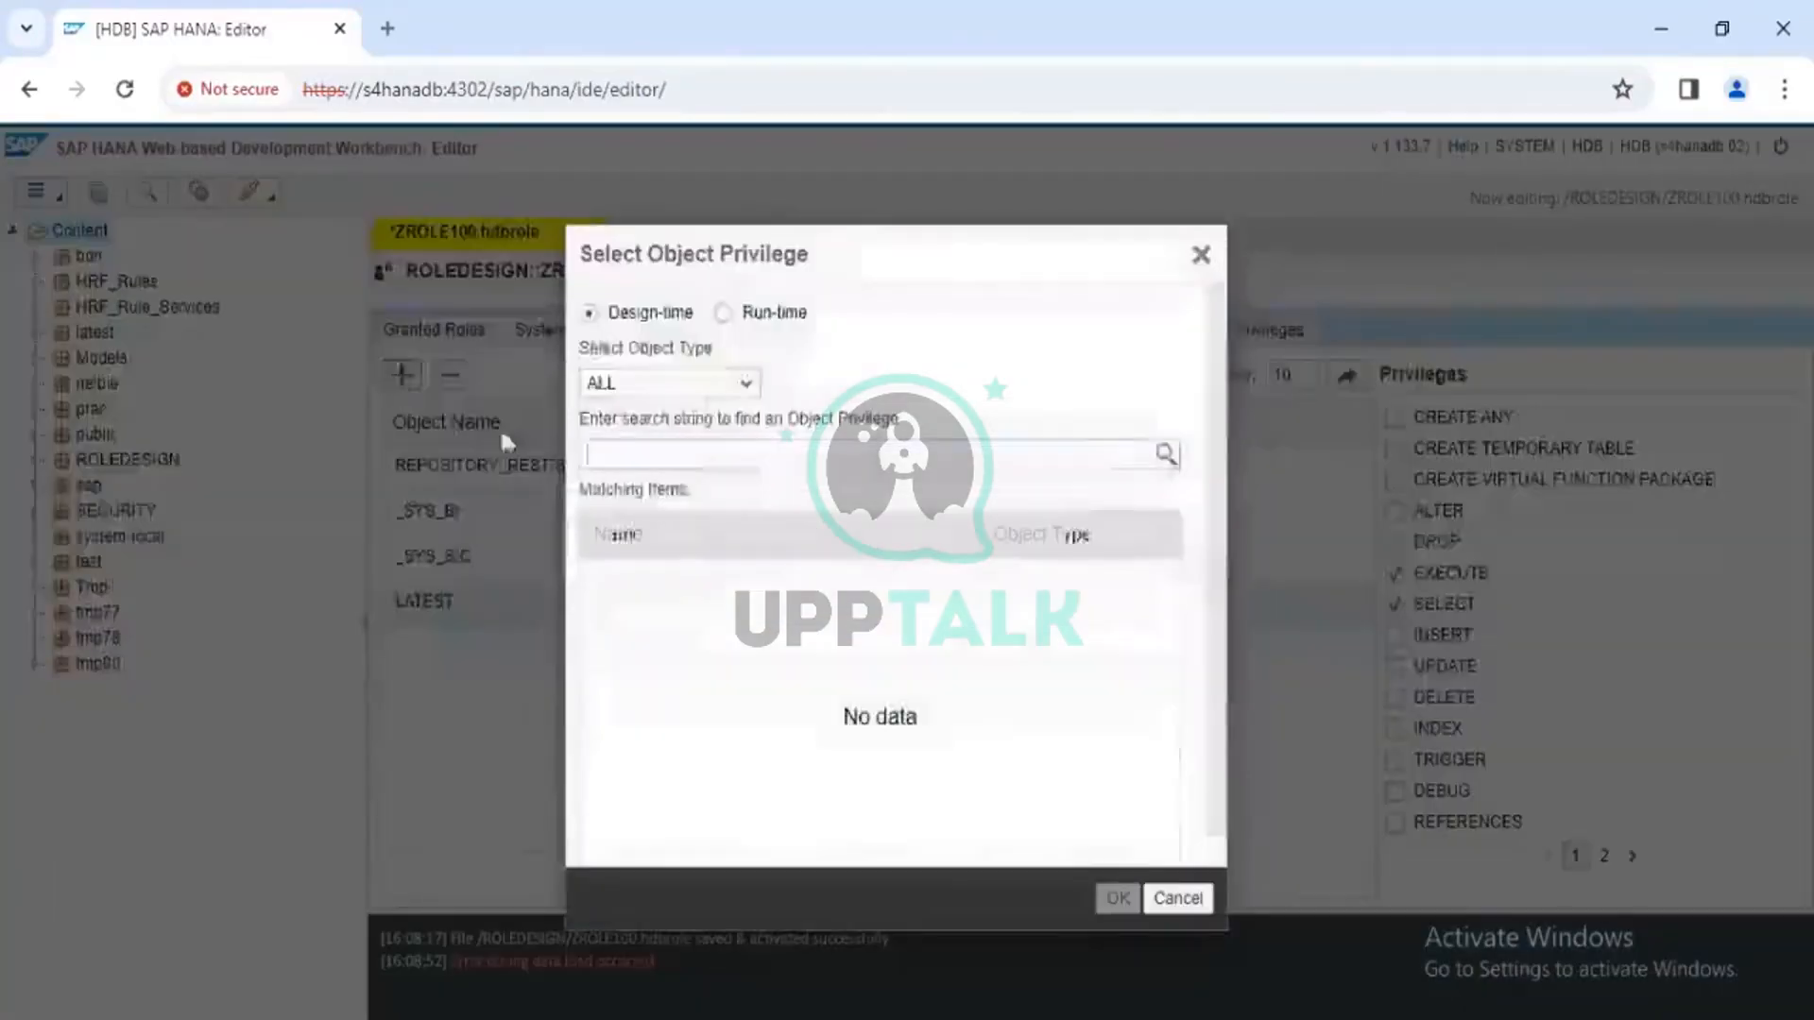
Add the LATEST123 schema to ZROLE100 with SELECT and EXECUTE granted
click(719, 319)
click(642, 452)
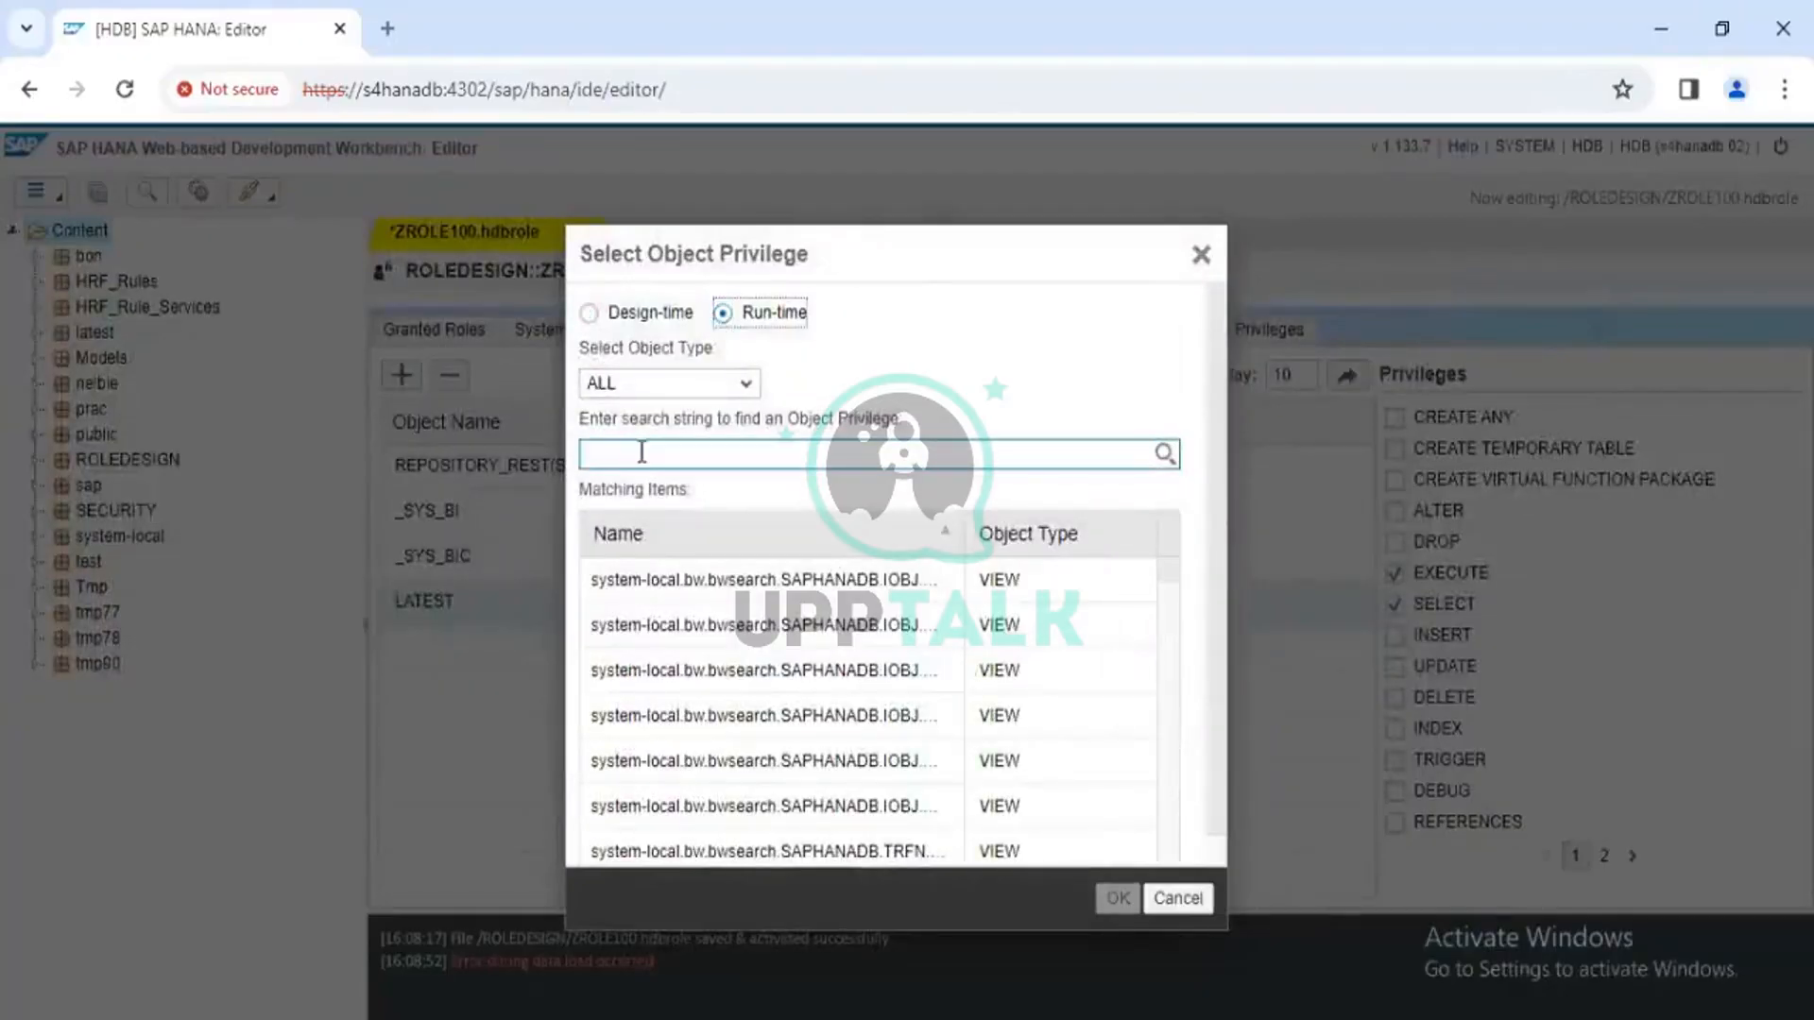
text(late)
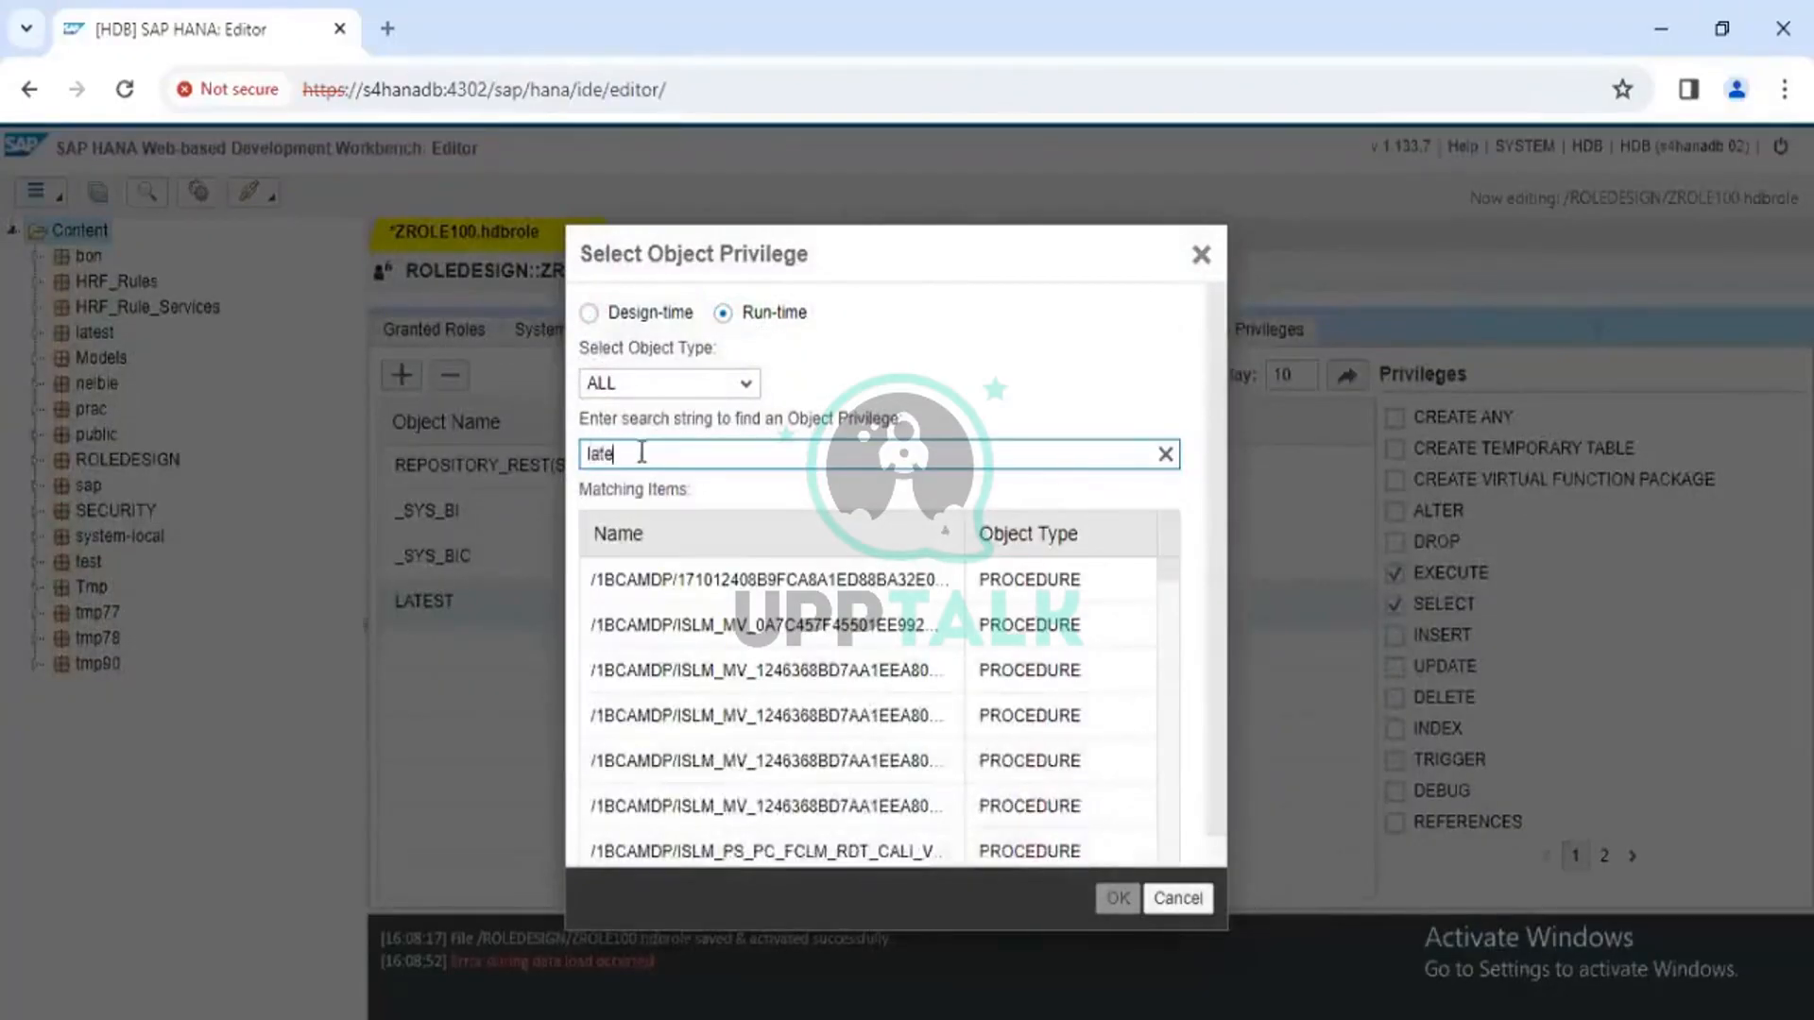
text(st123)
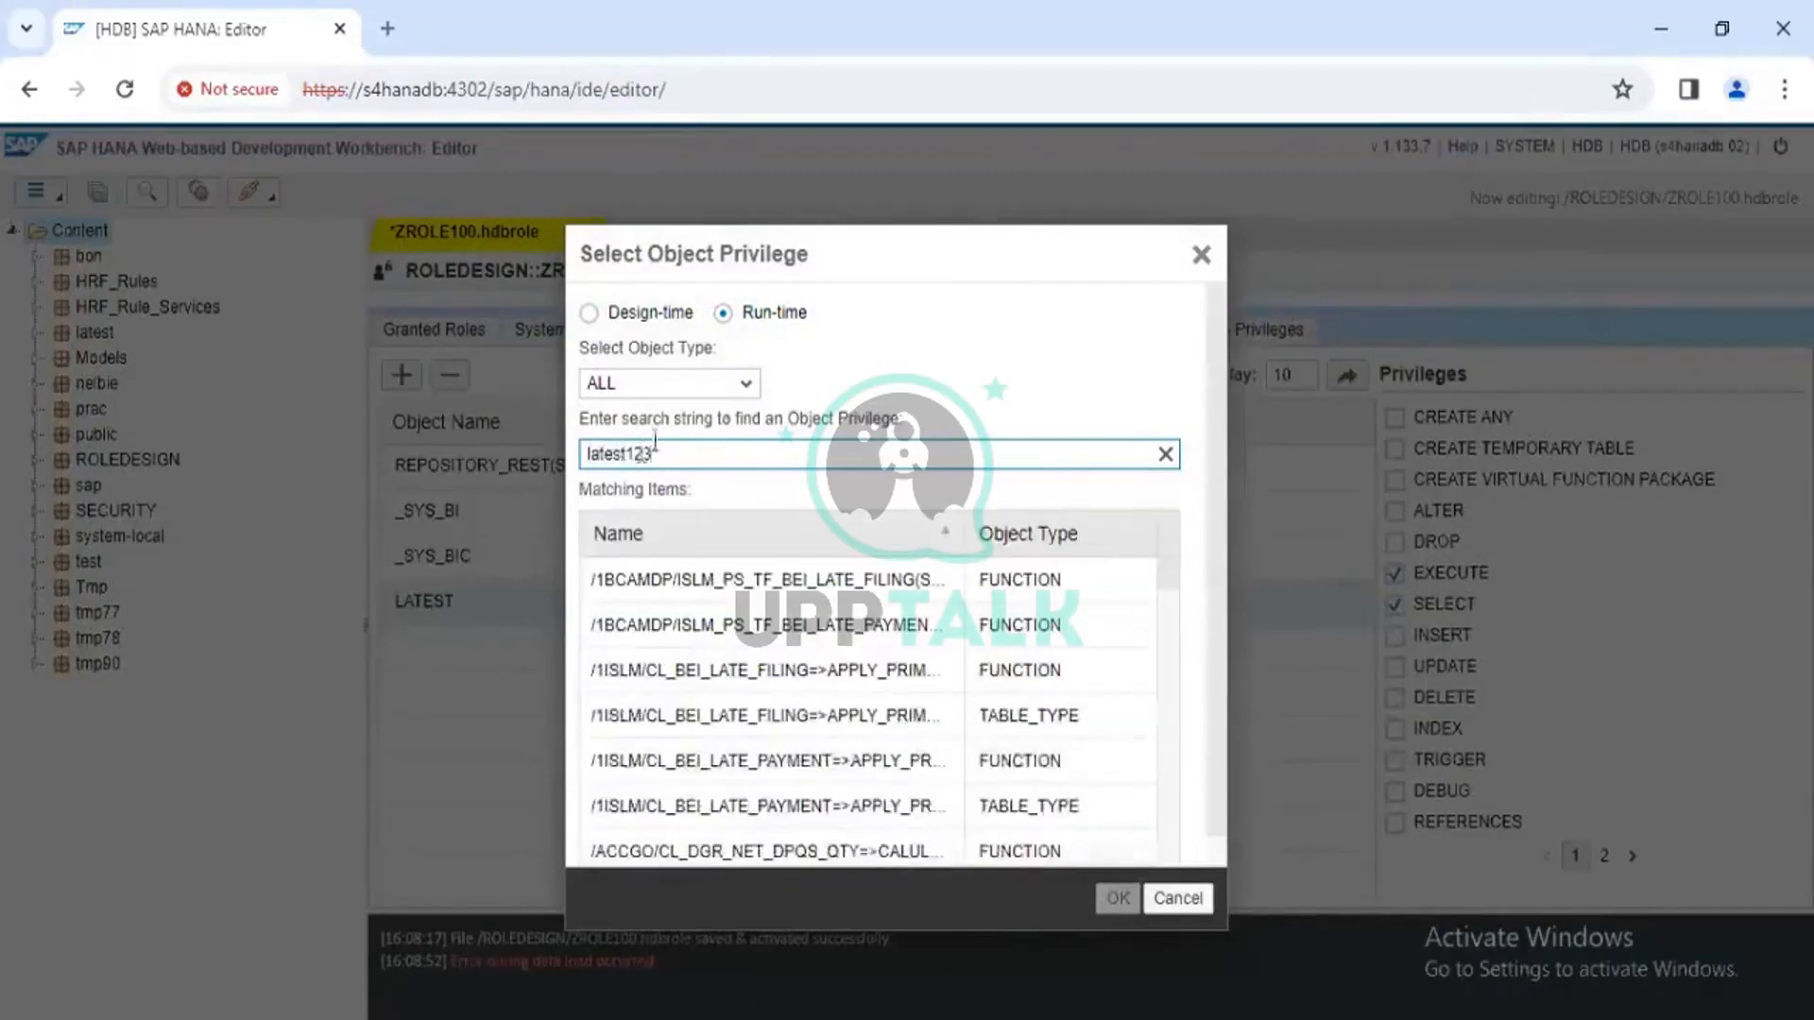
click(728, 385)
click(739, 387)
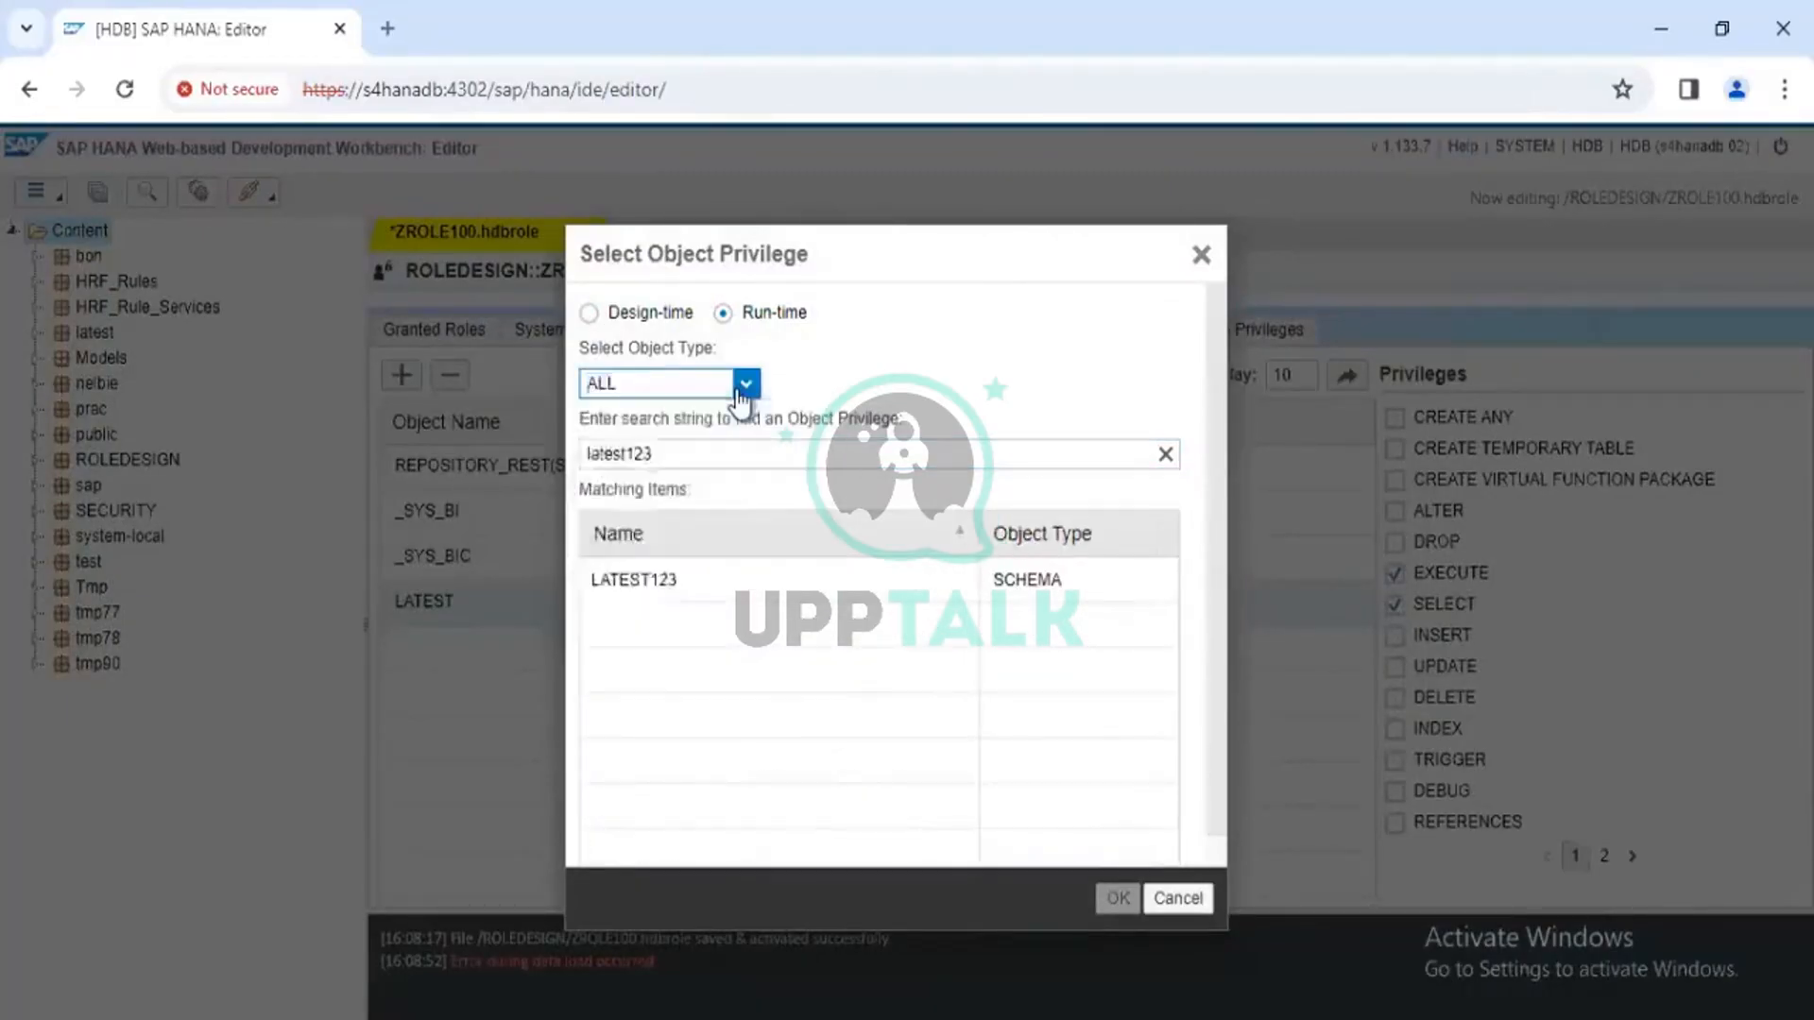
click(847, 587)
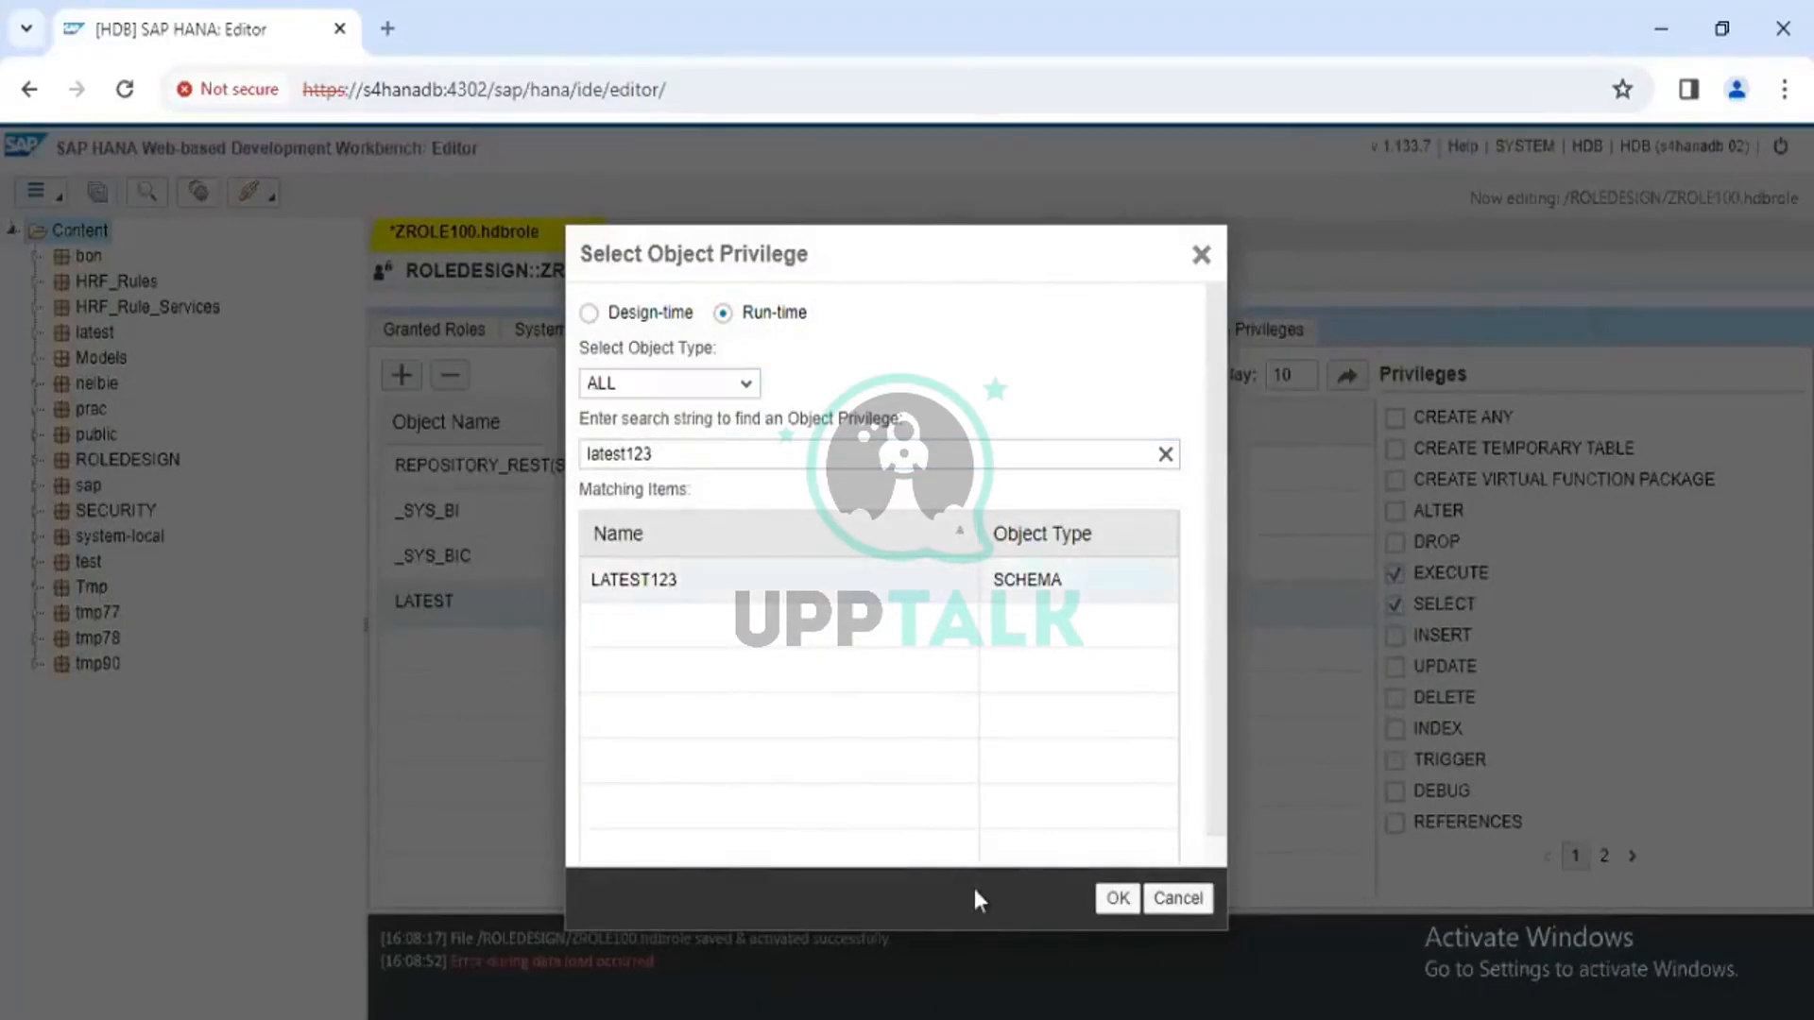
click(1118, 899)
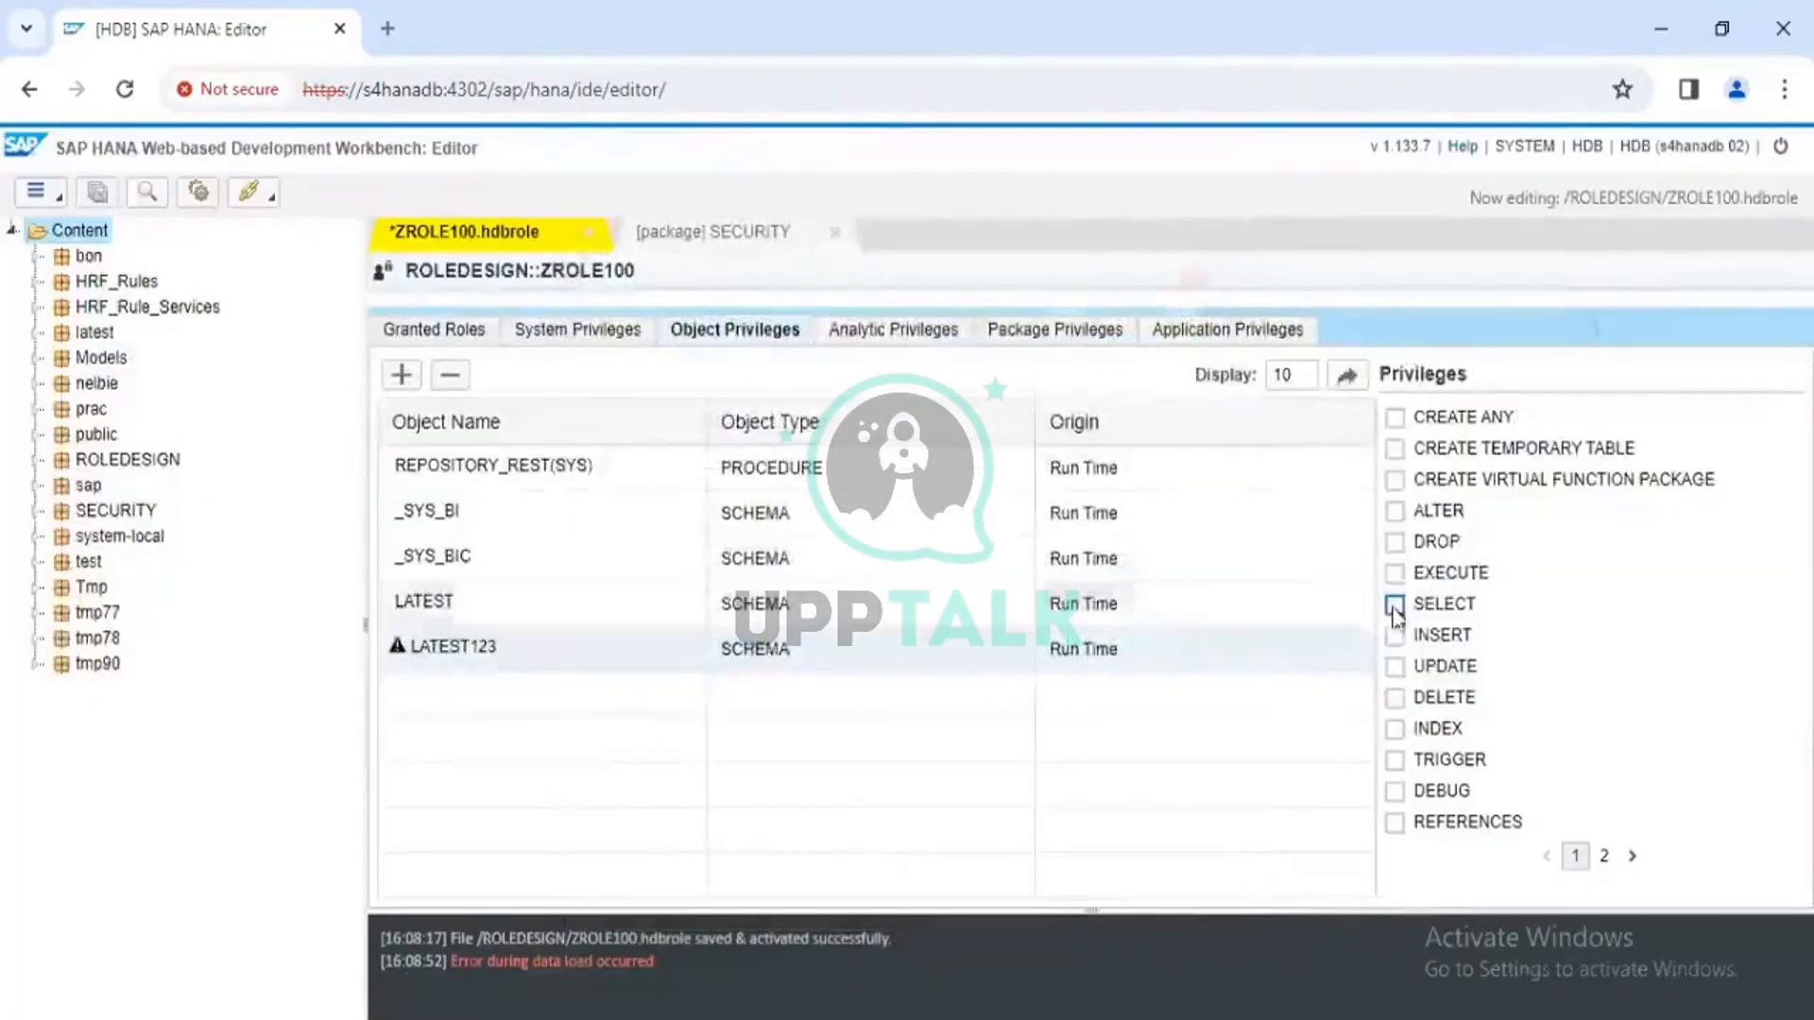
click(1394, 604)
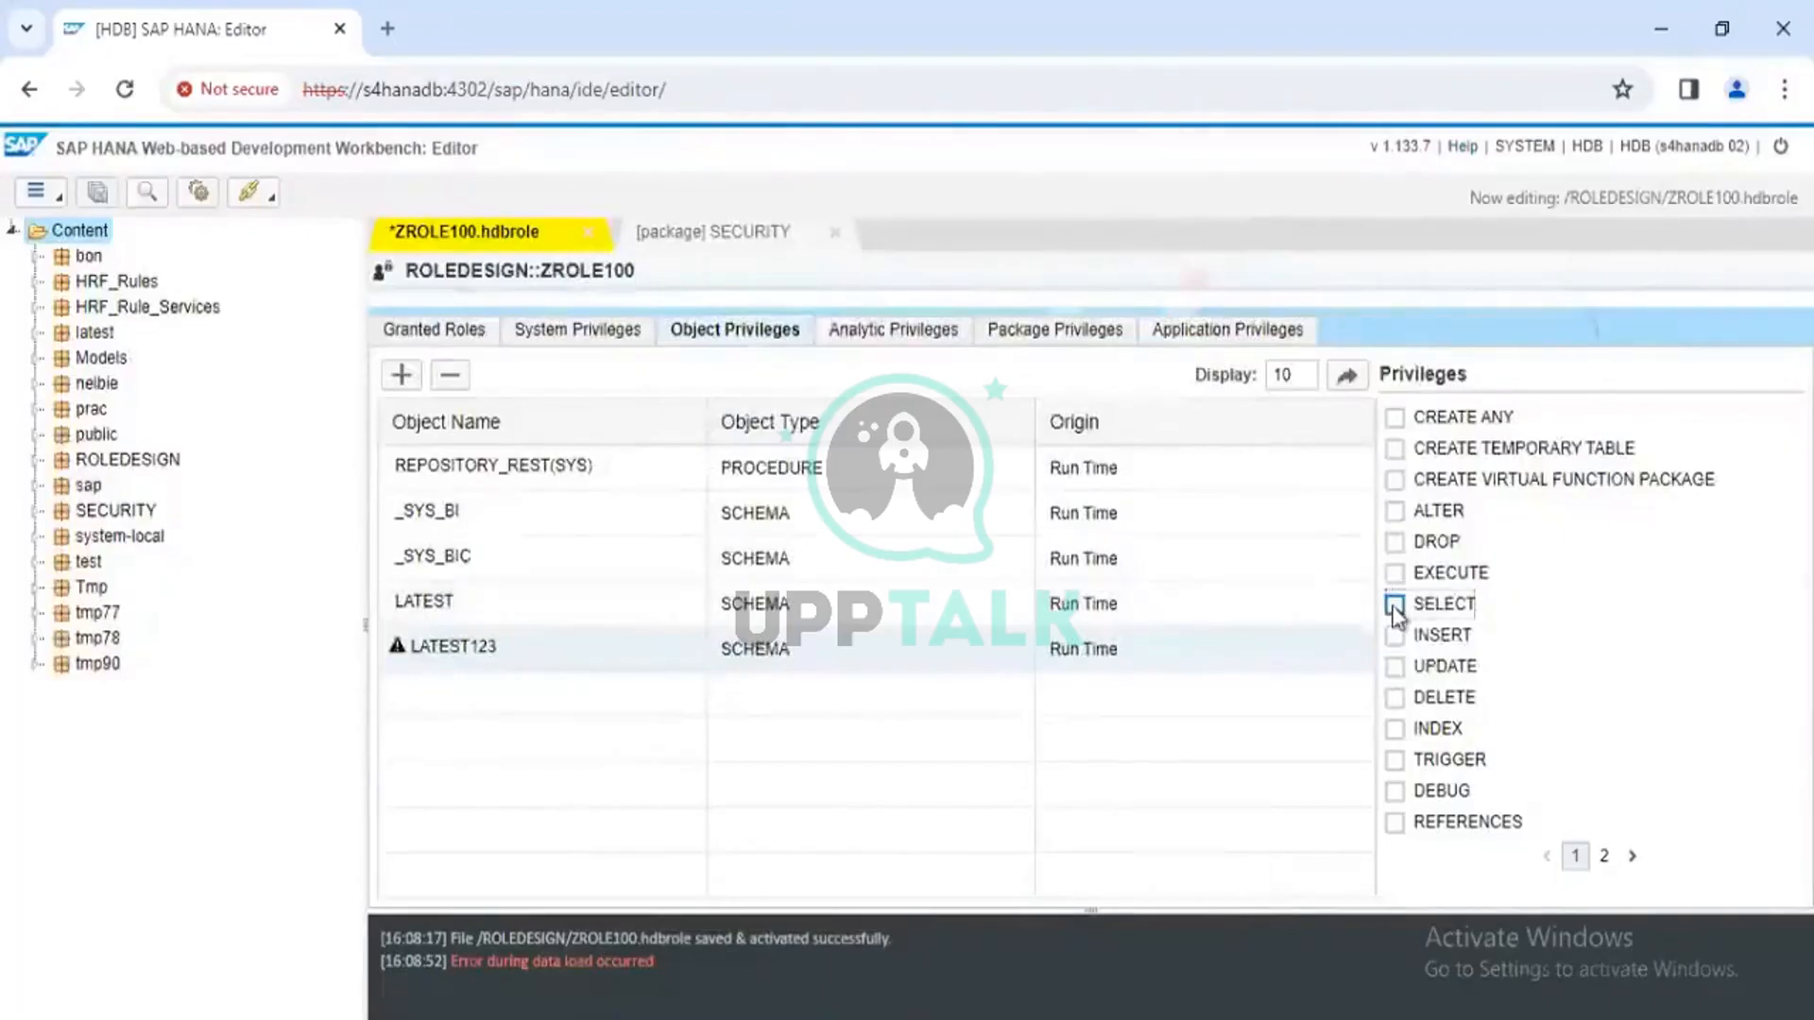
click(1395, 574)
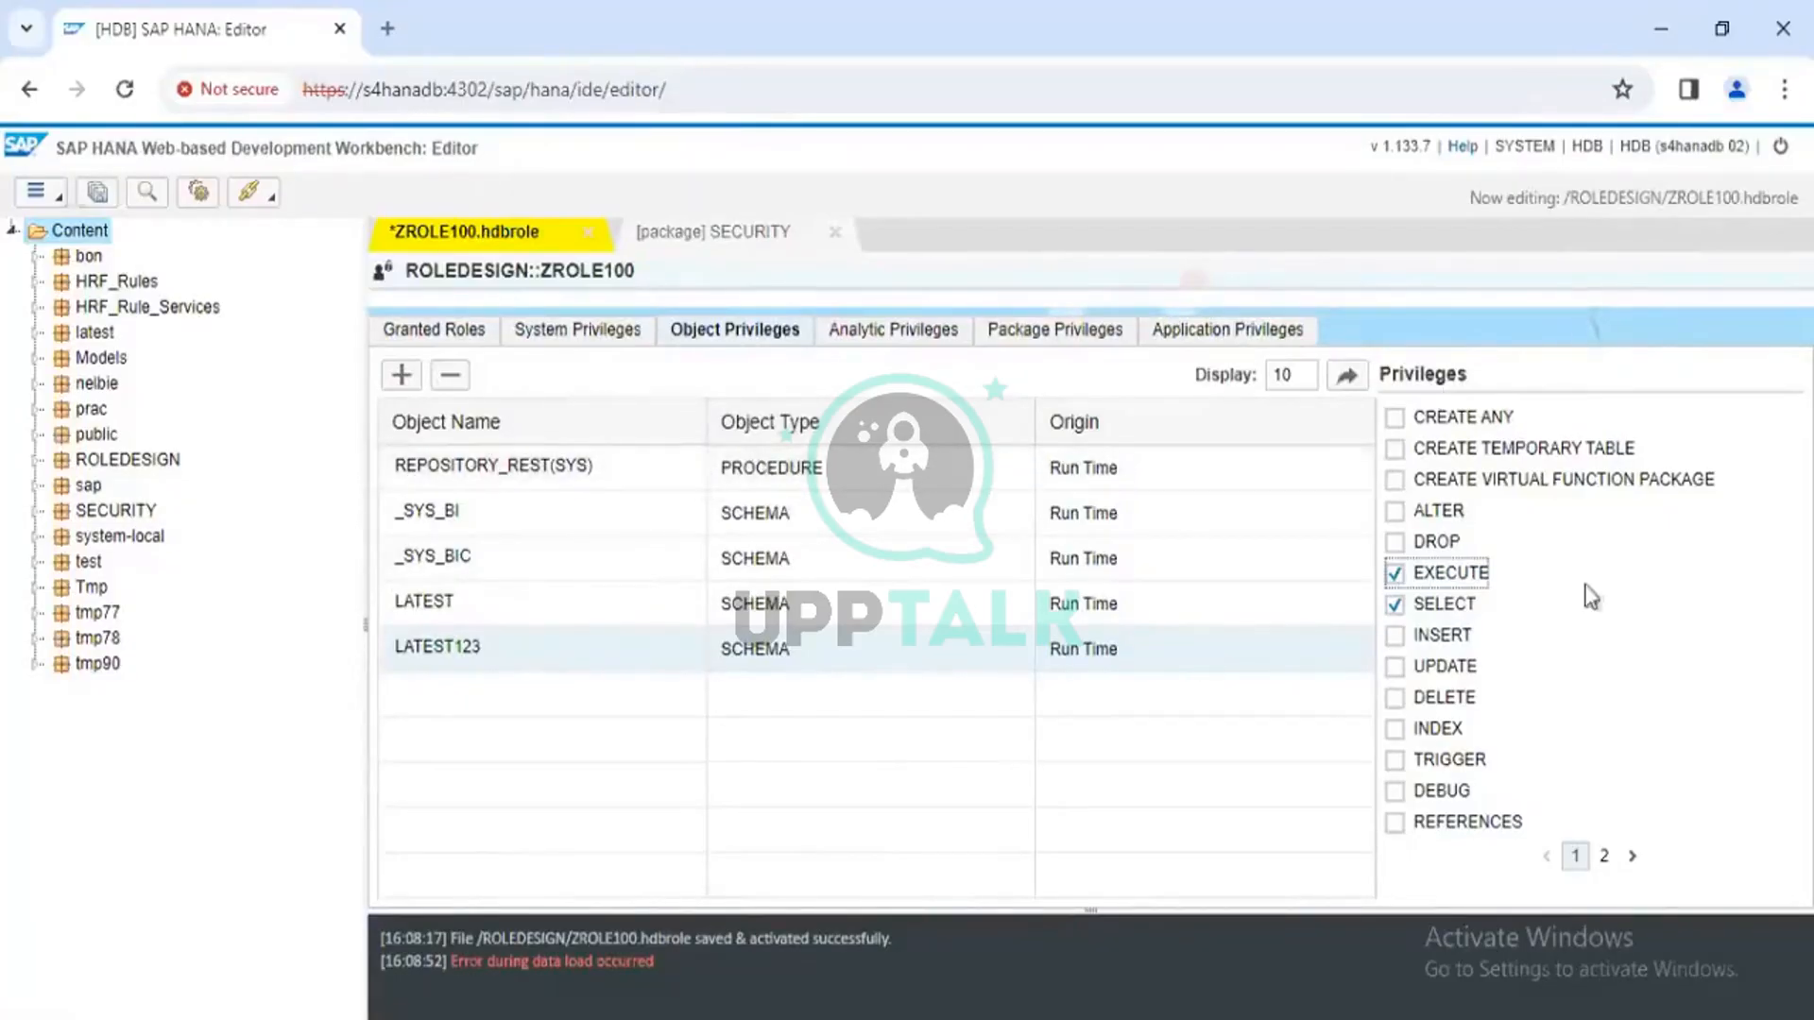
Save ZROLE100 and examine the insufficient-privilege activation error in the console
click(98, 192)
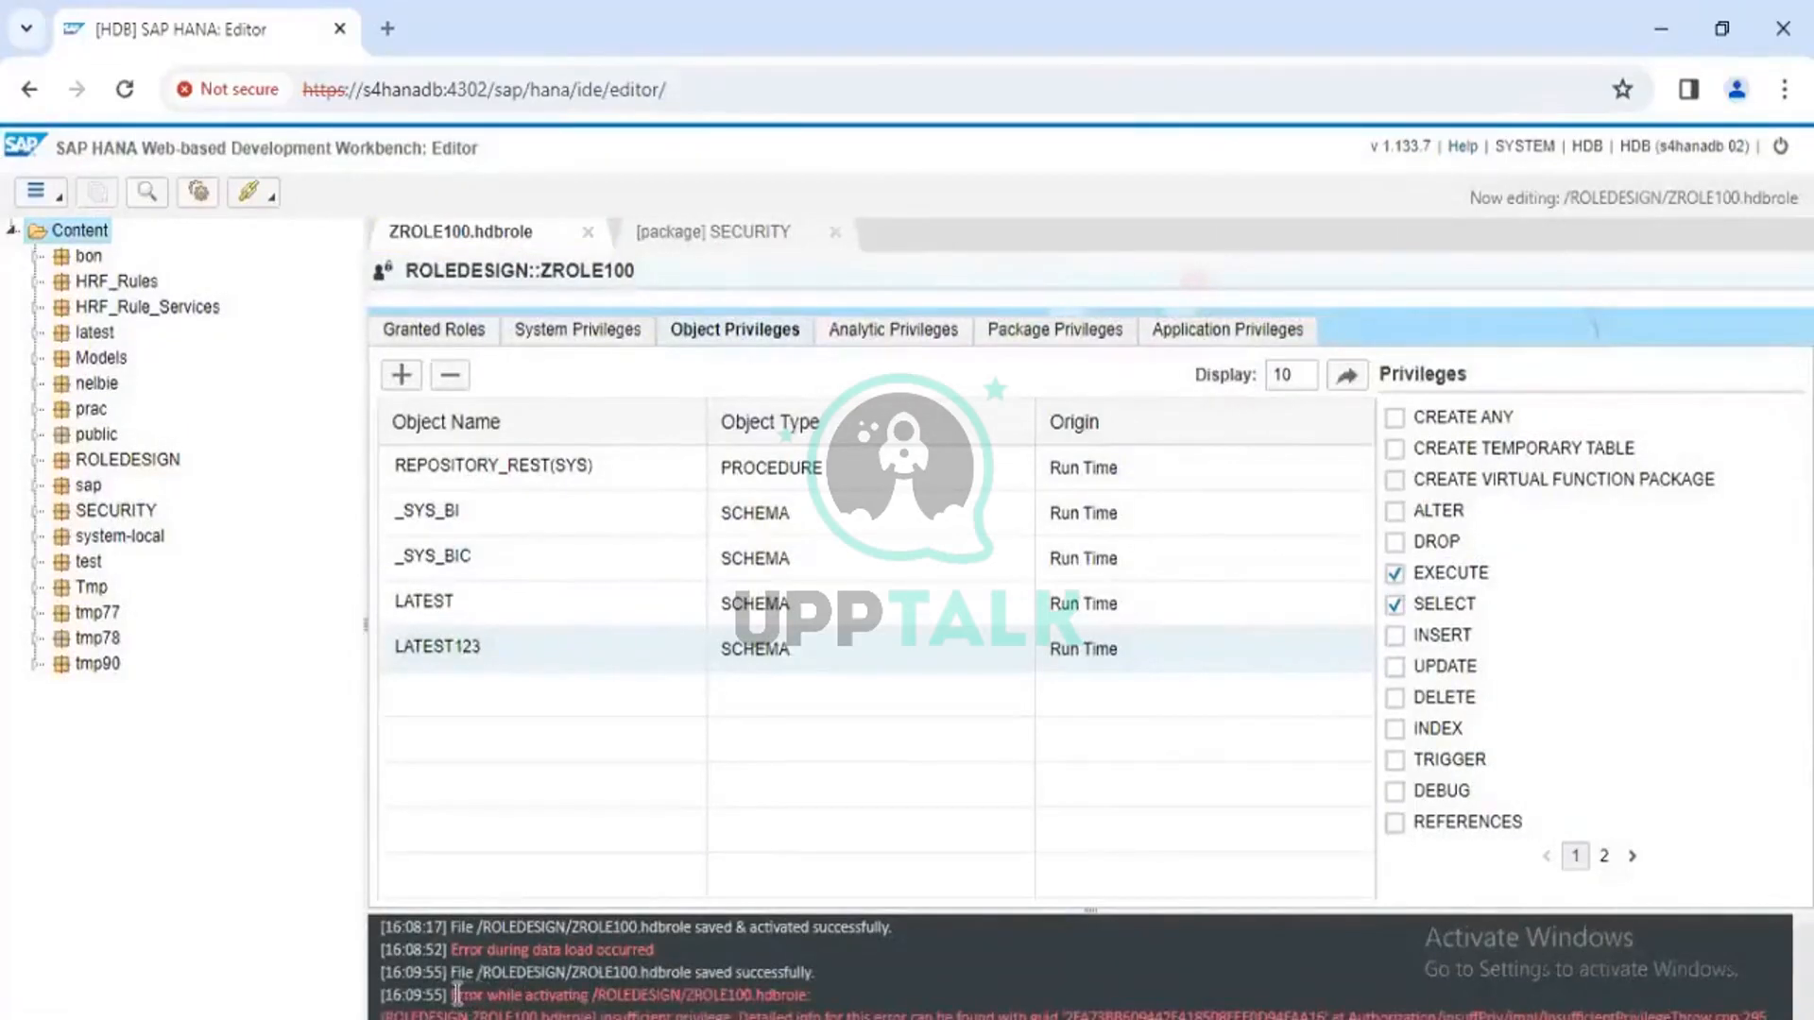
drag(459, 995, 824, 1012)
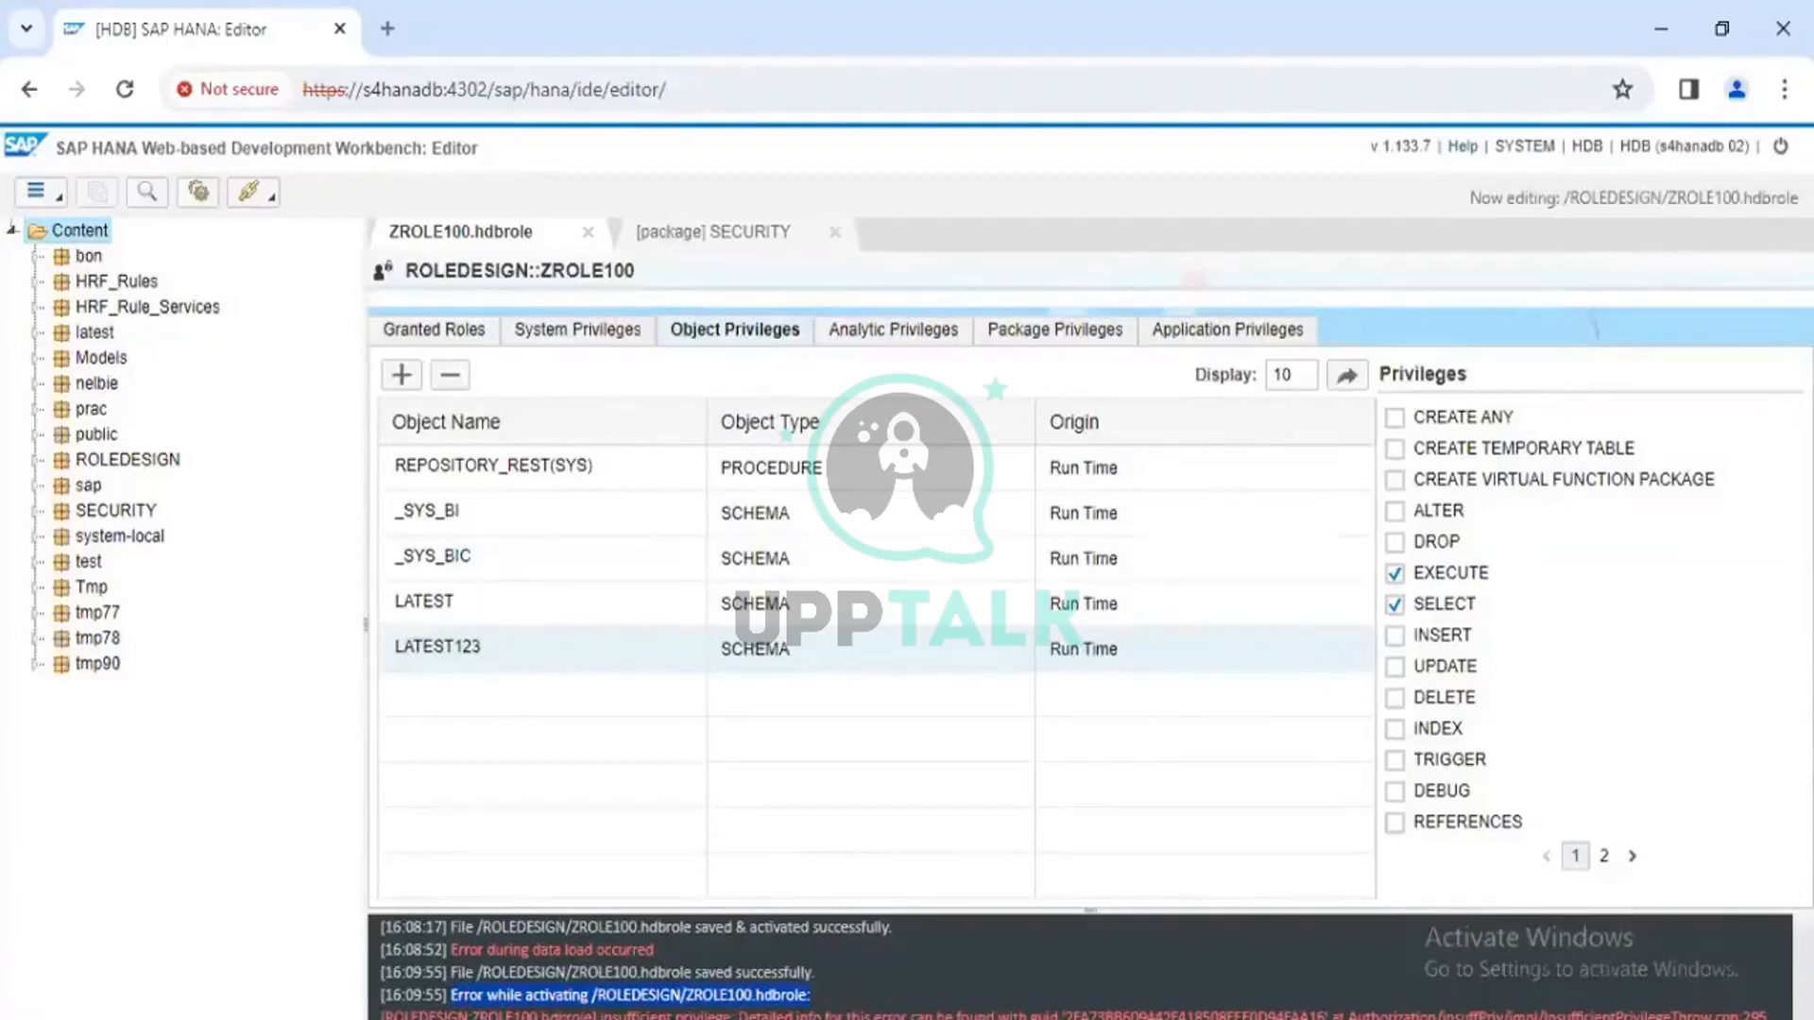
click(851, 1011)
drag(851, 1011, 1812, 1014)
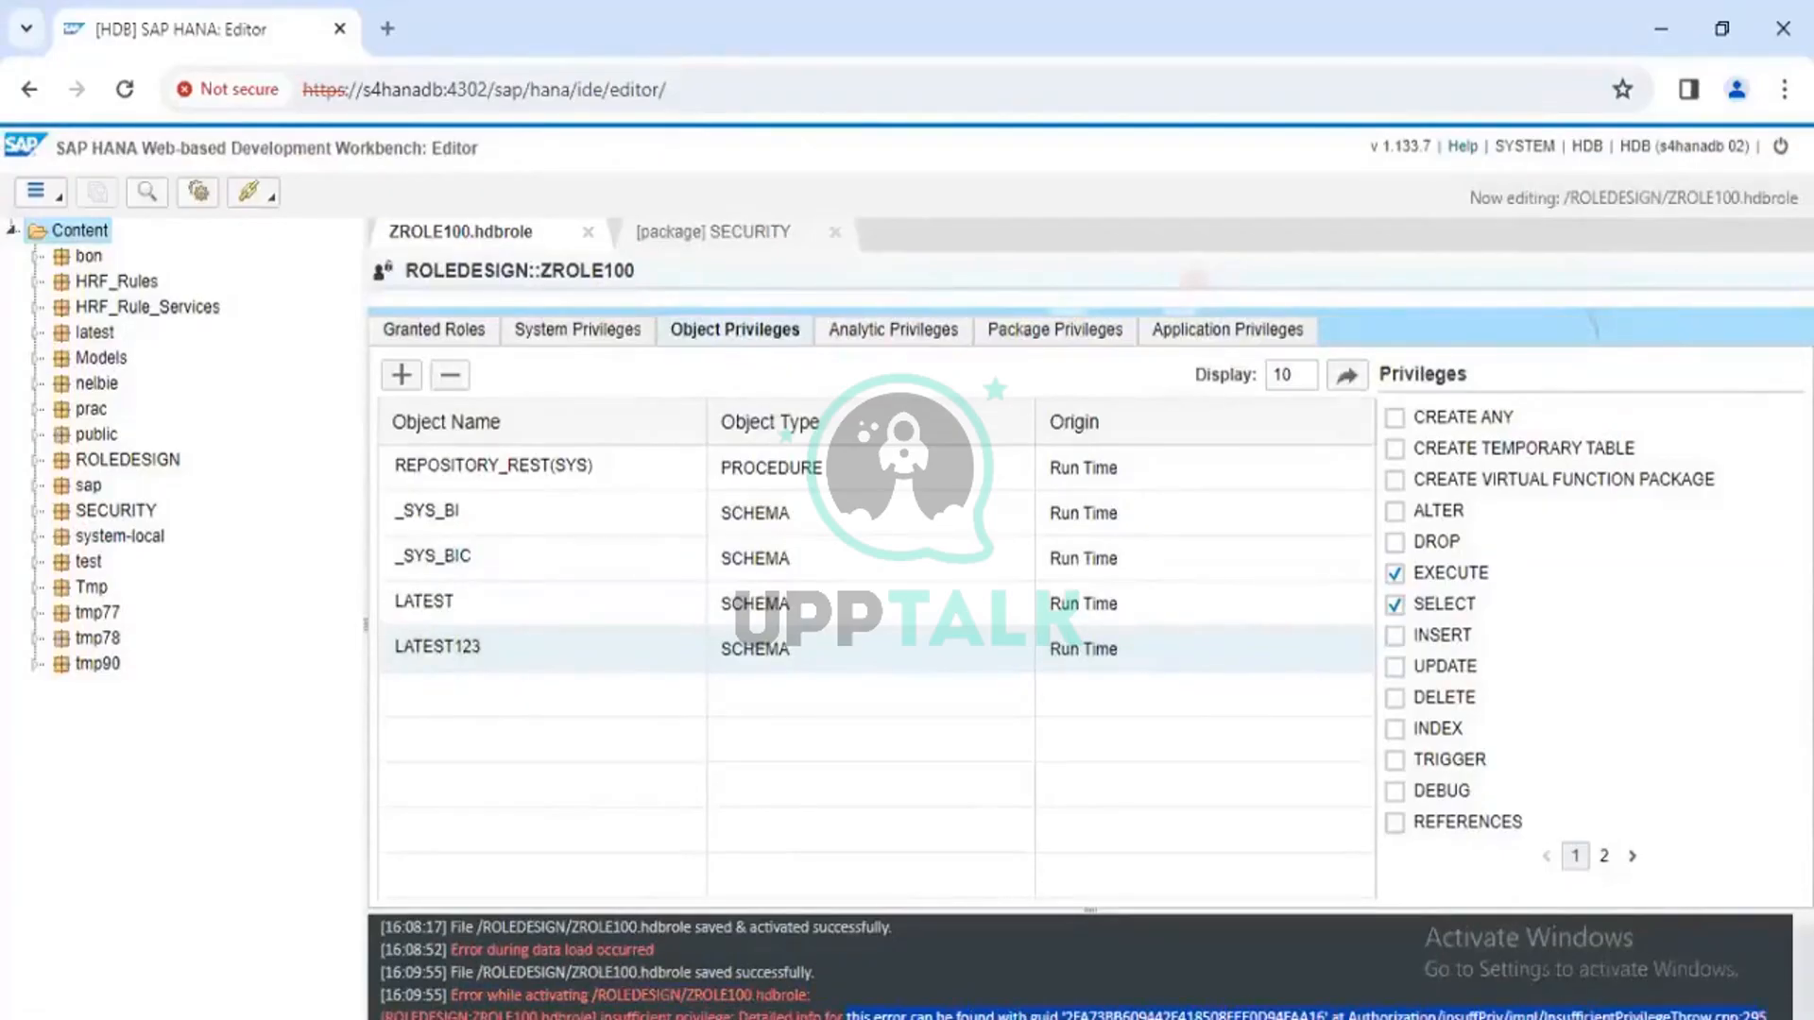
click(697, 1004)
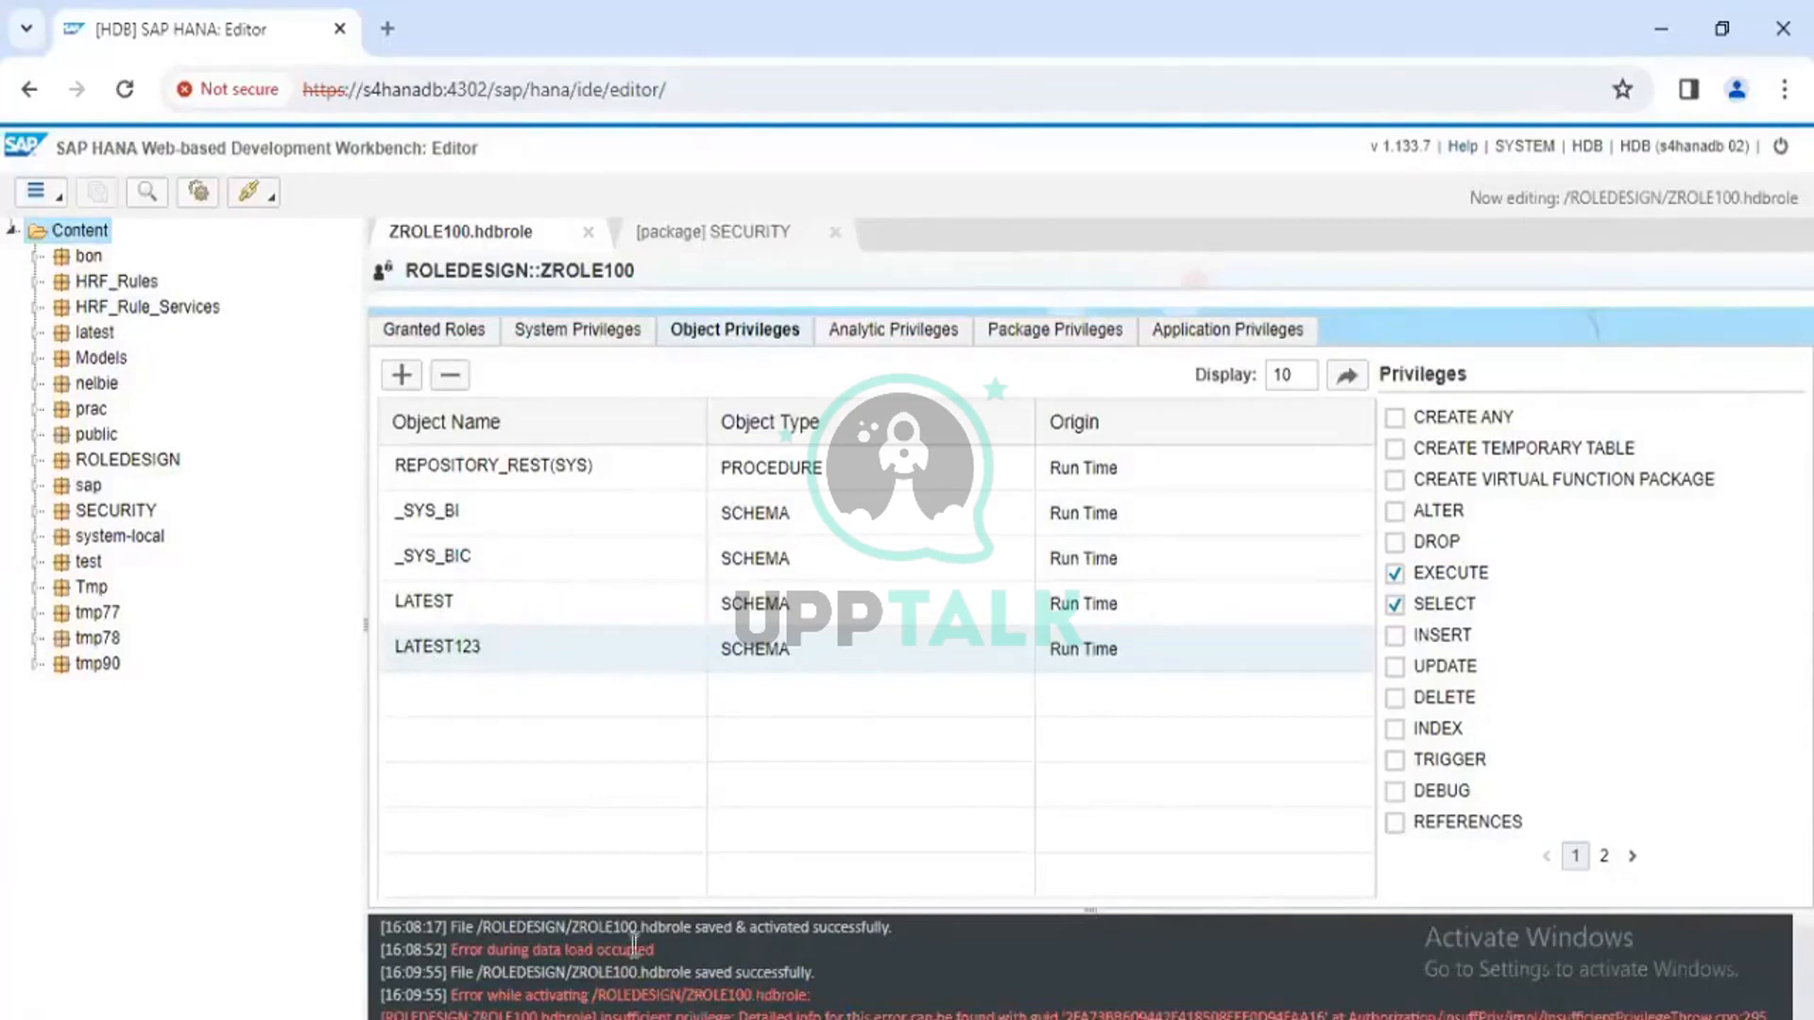
click(467, 604)
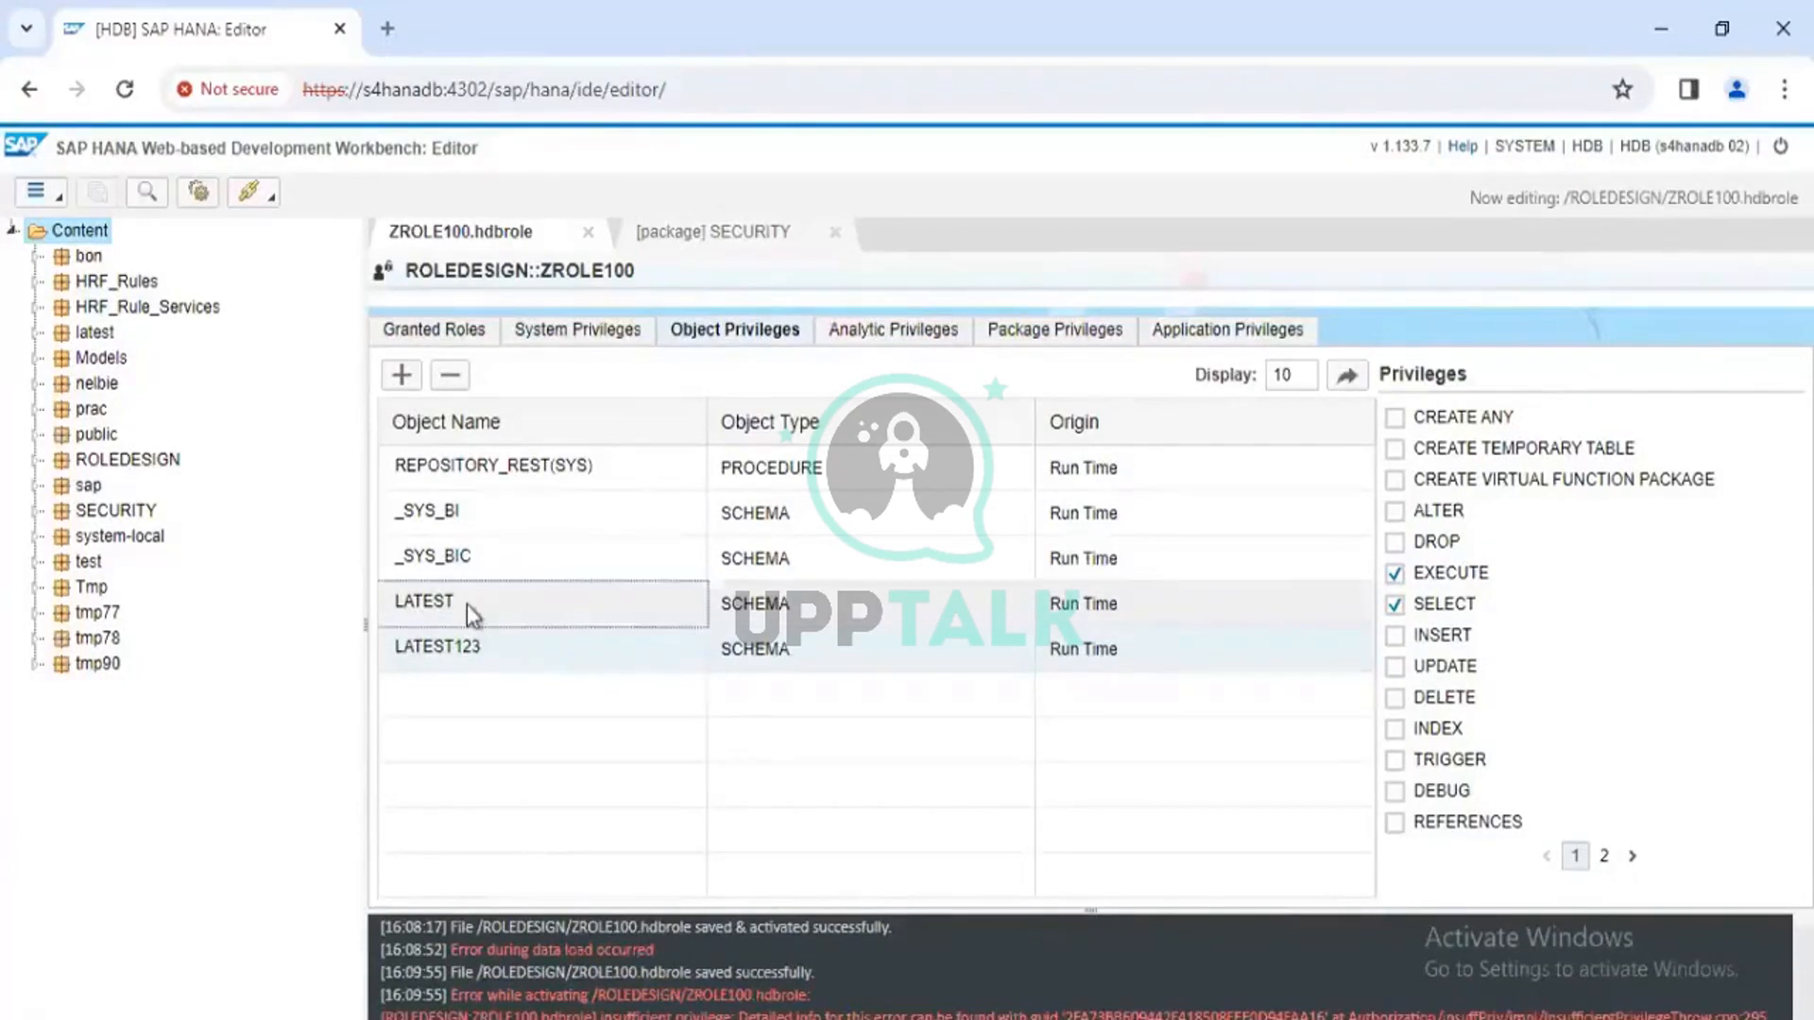
Close both editor tabs and reopen ZROLE100.hdbrole from the ROLEDESIGN package
click(588, 234)
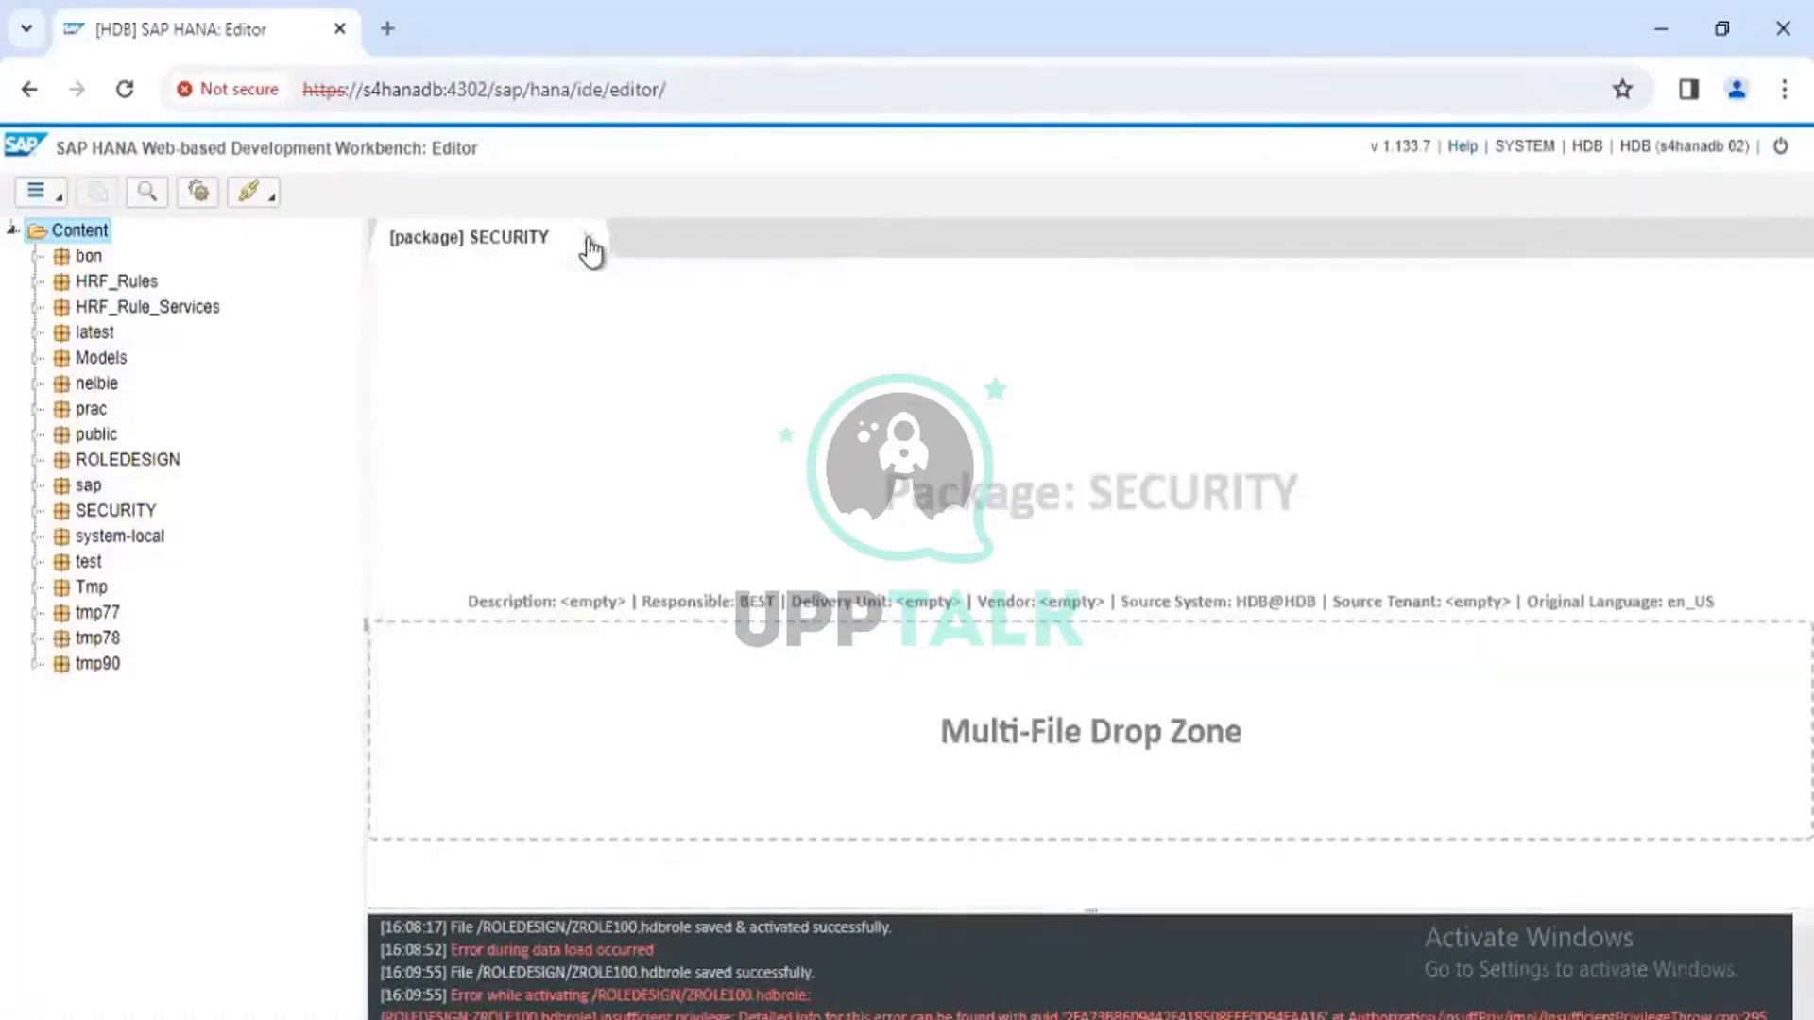
click(591, 239)
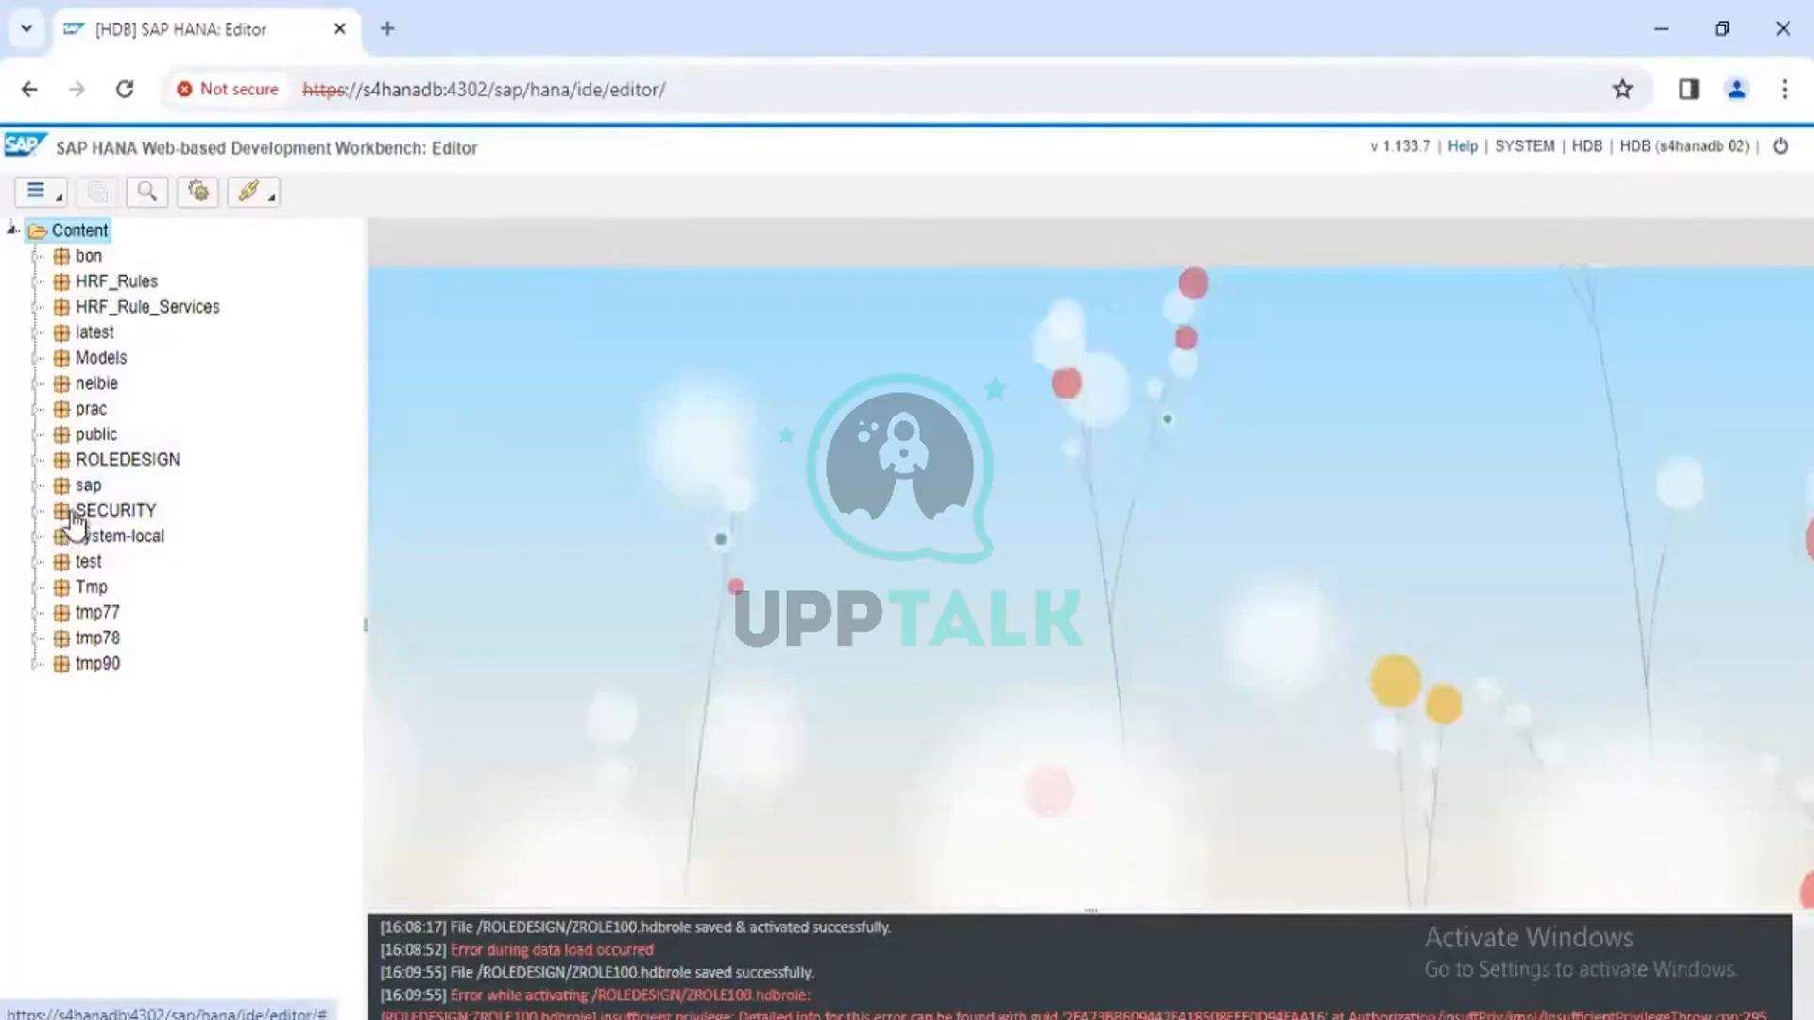
click(36, 460)
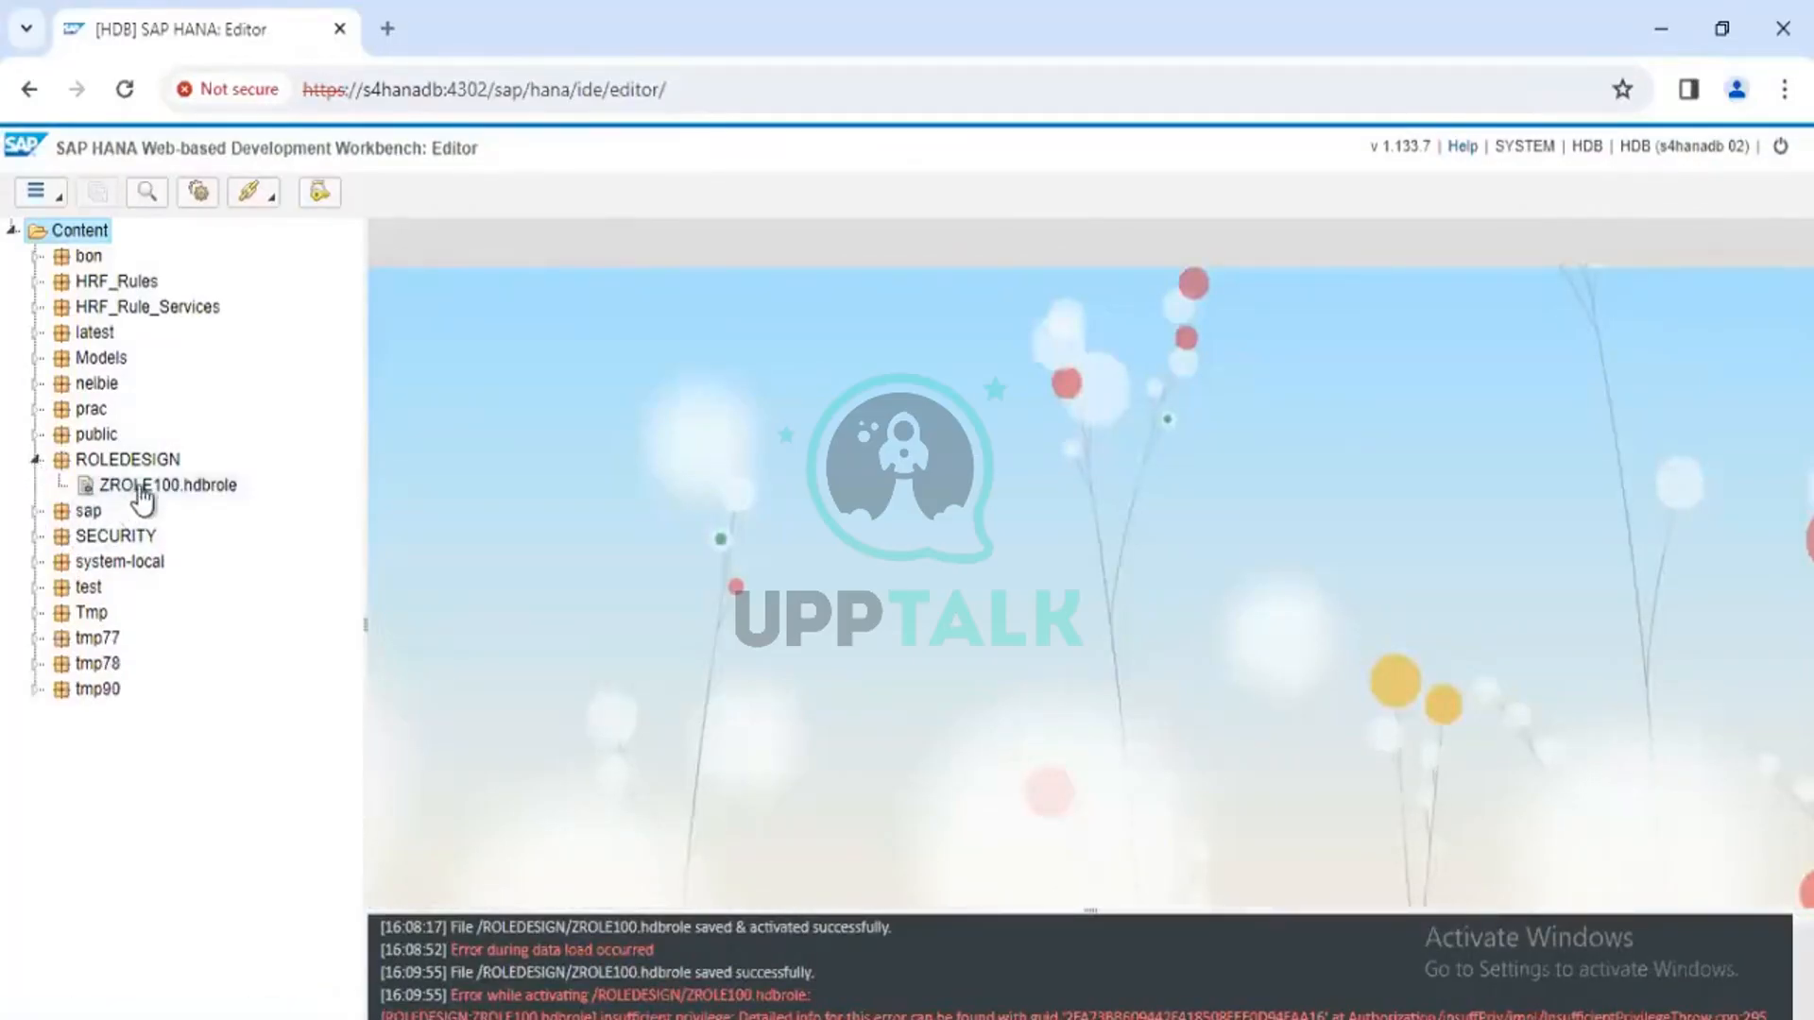
double_click(139, 487)
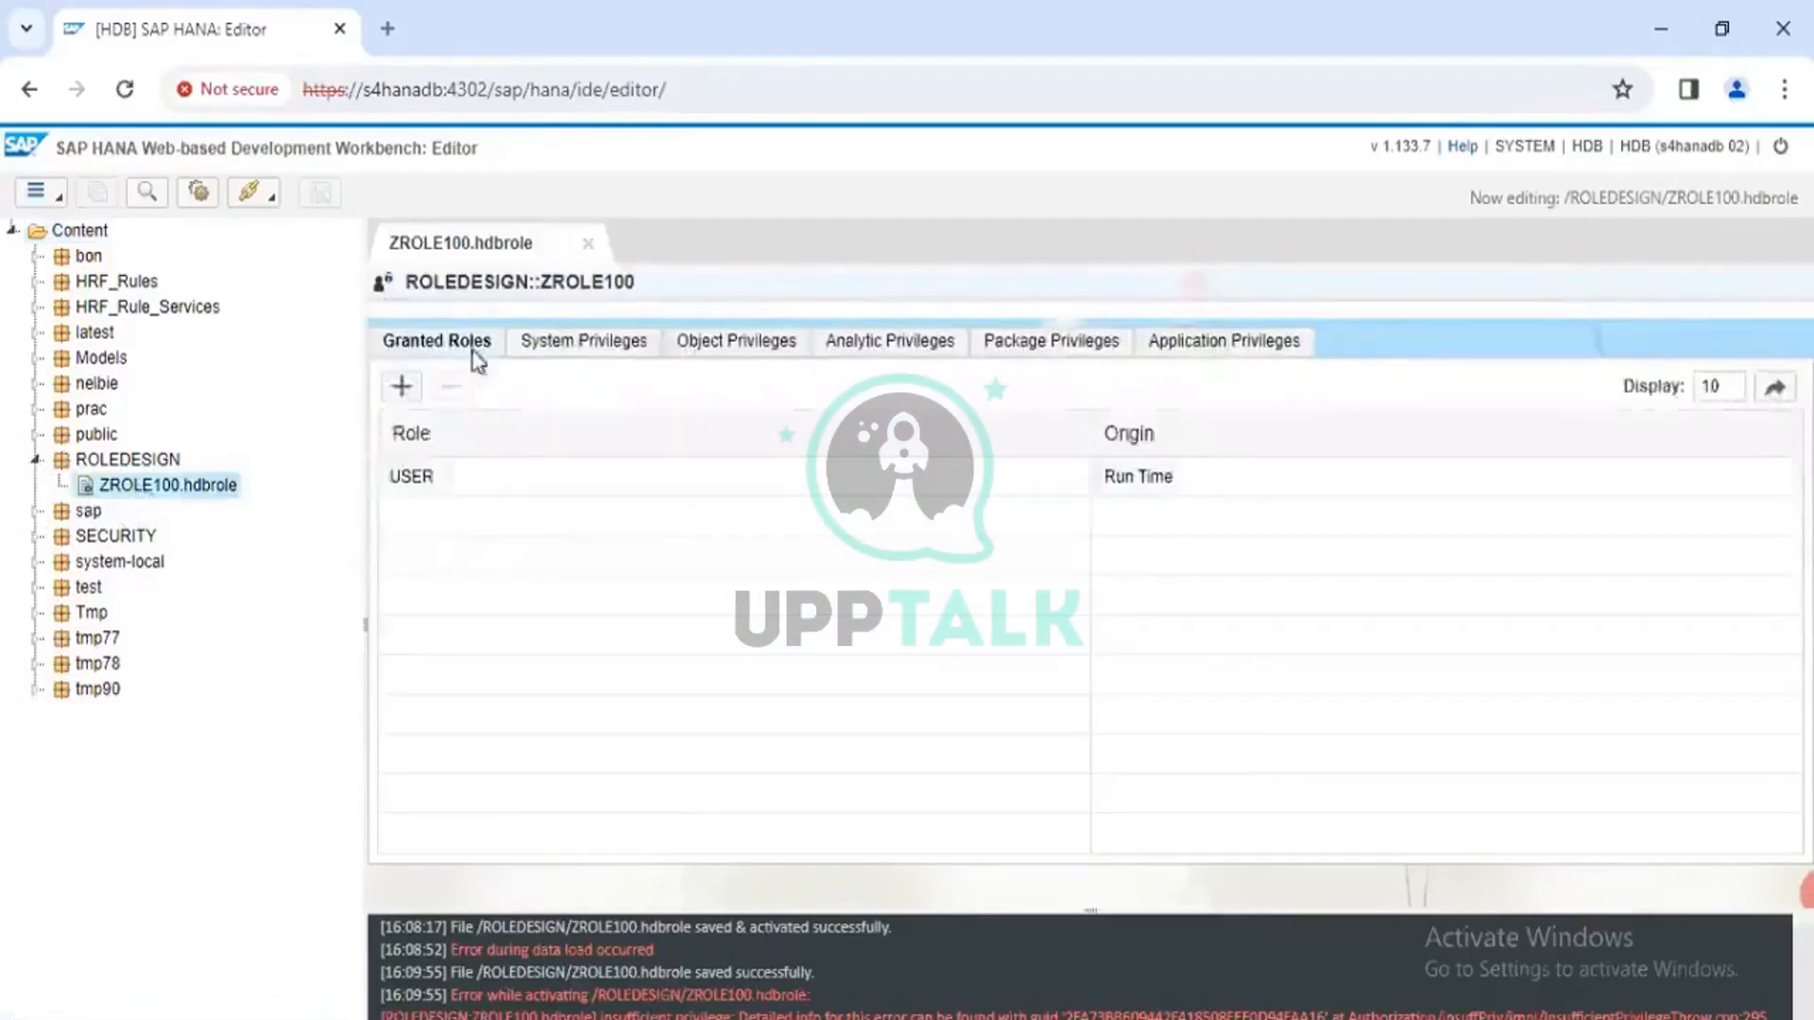
Review each privilege tab, ending on system privileges ADAPTER ADMIN, USER ADMIN and AGENT ADMIN
click(562, 348)
click(707, 355)
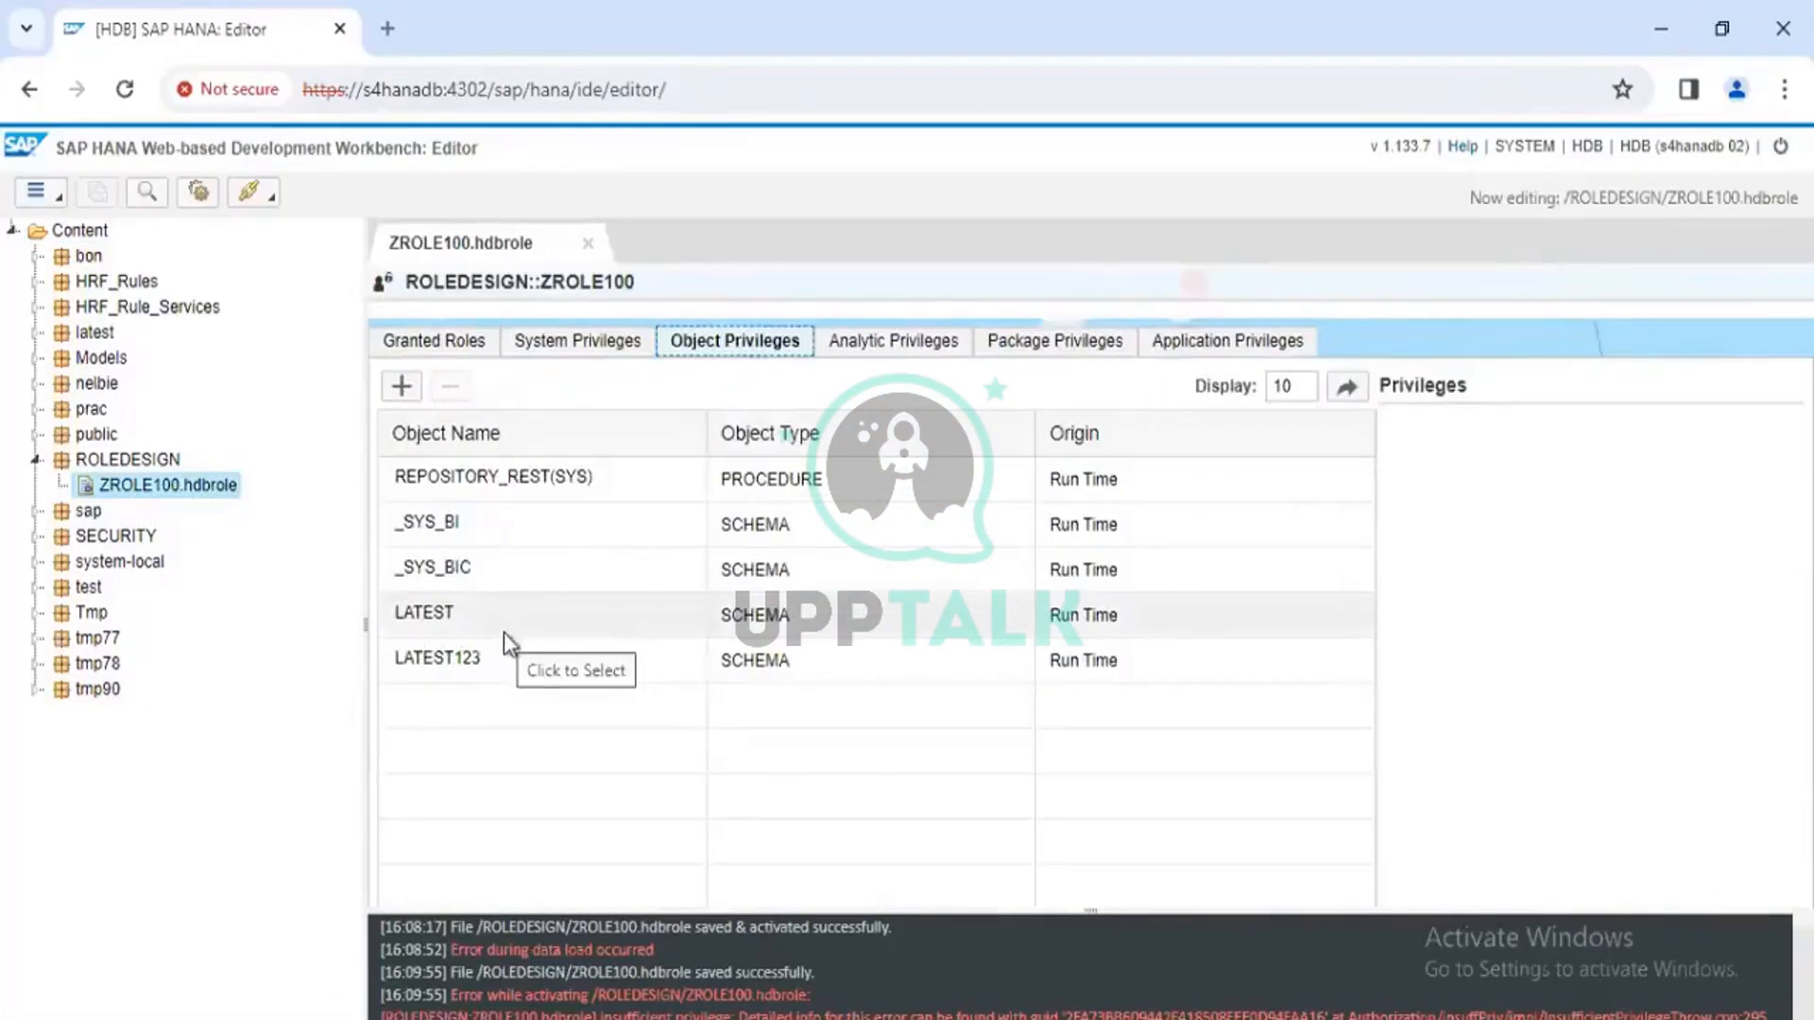
click(432, 665)
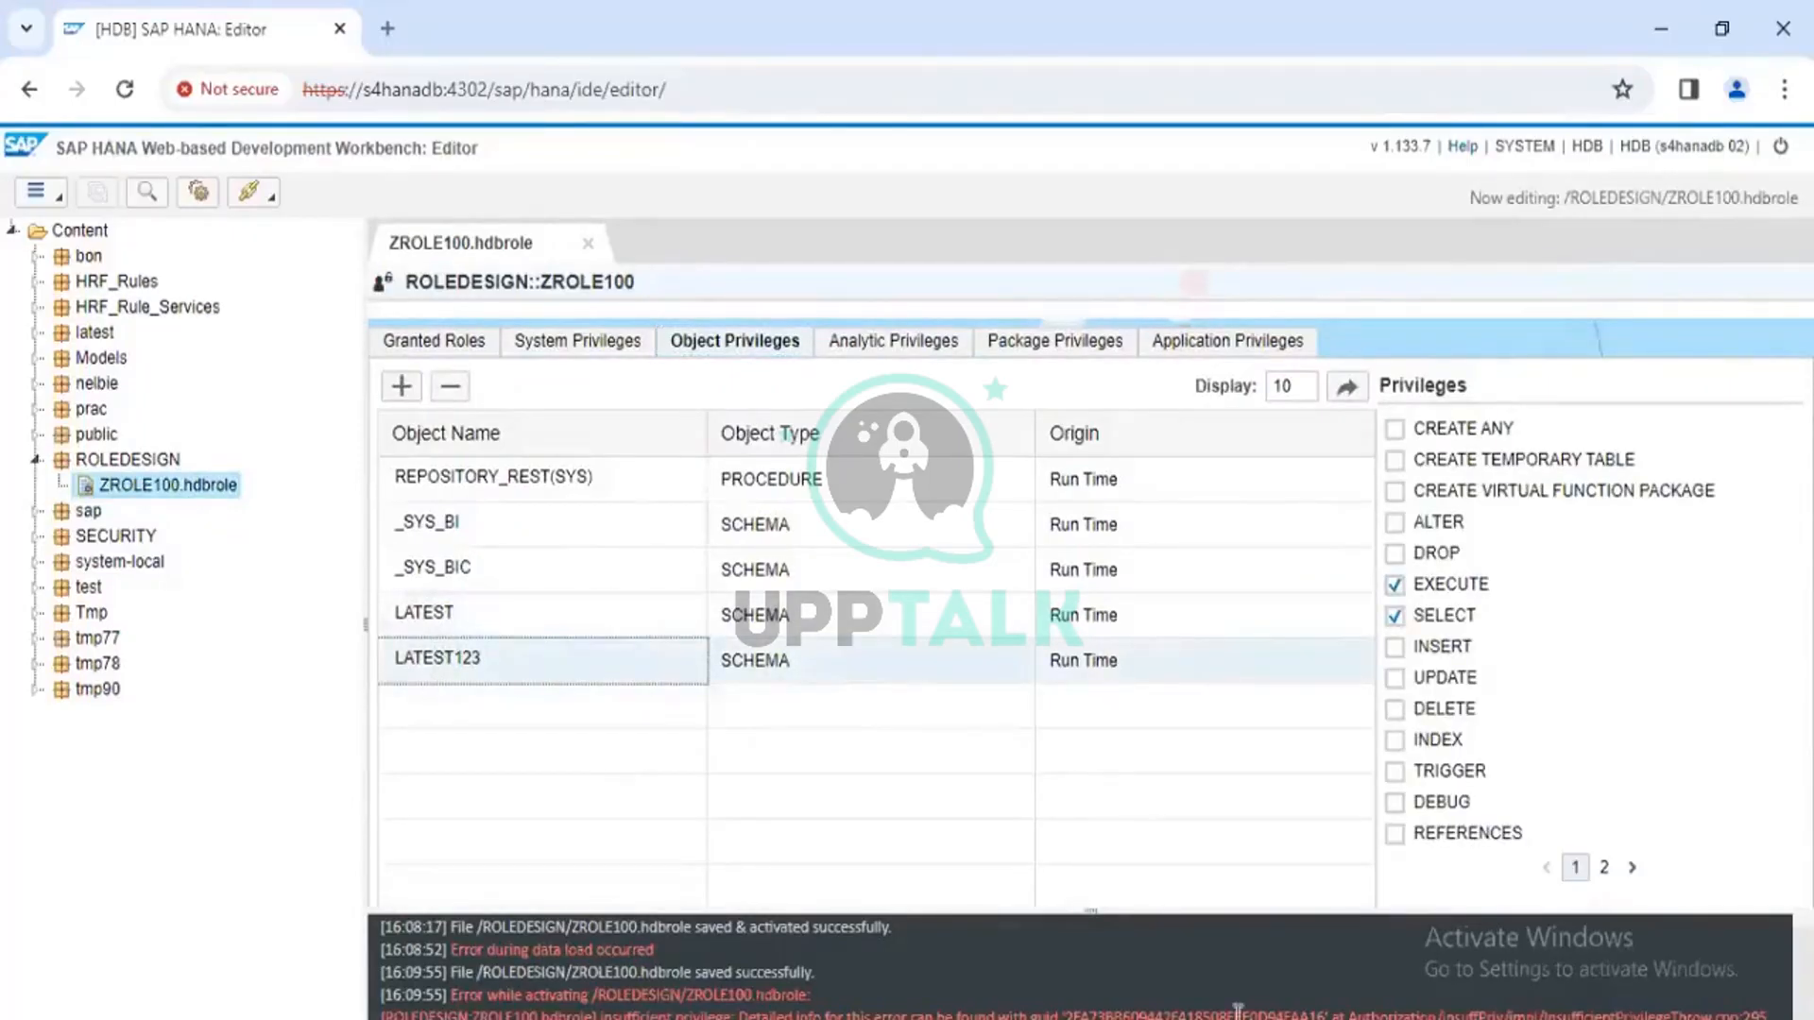
click(555, 626)
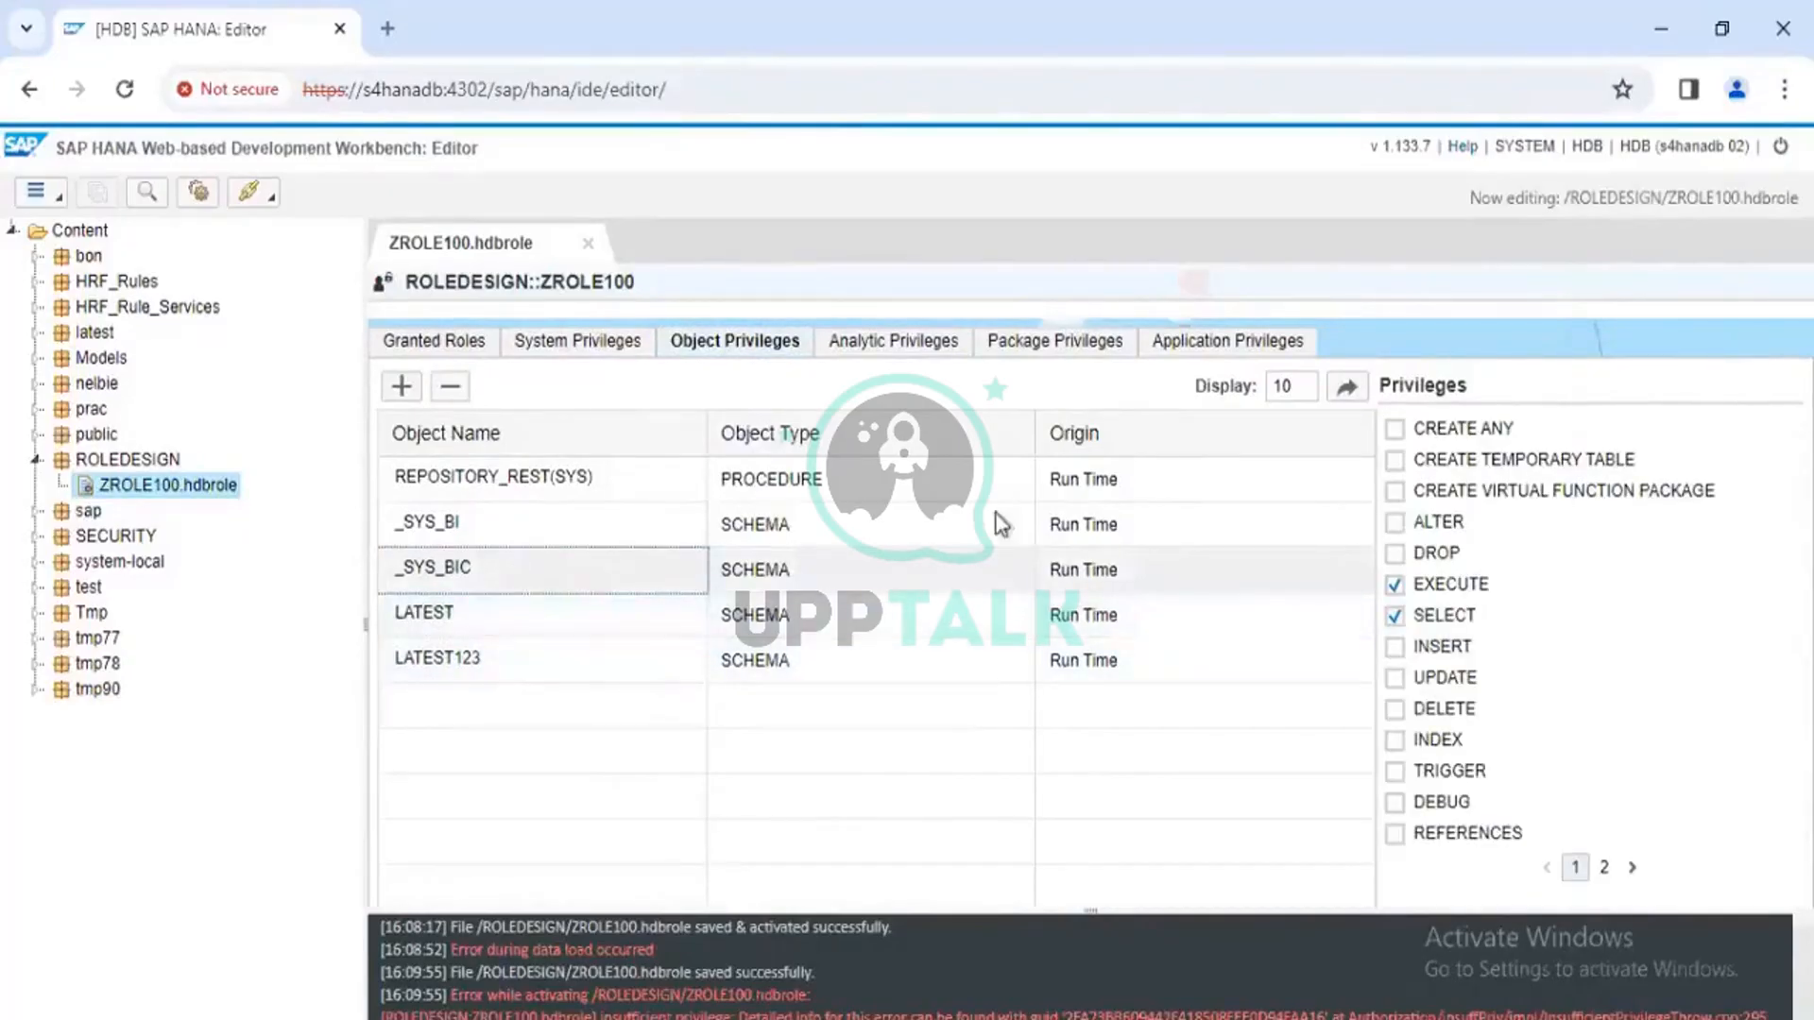
click(903, 342)
click(1075, 342)
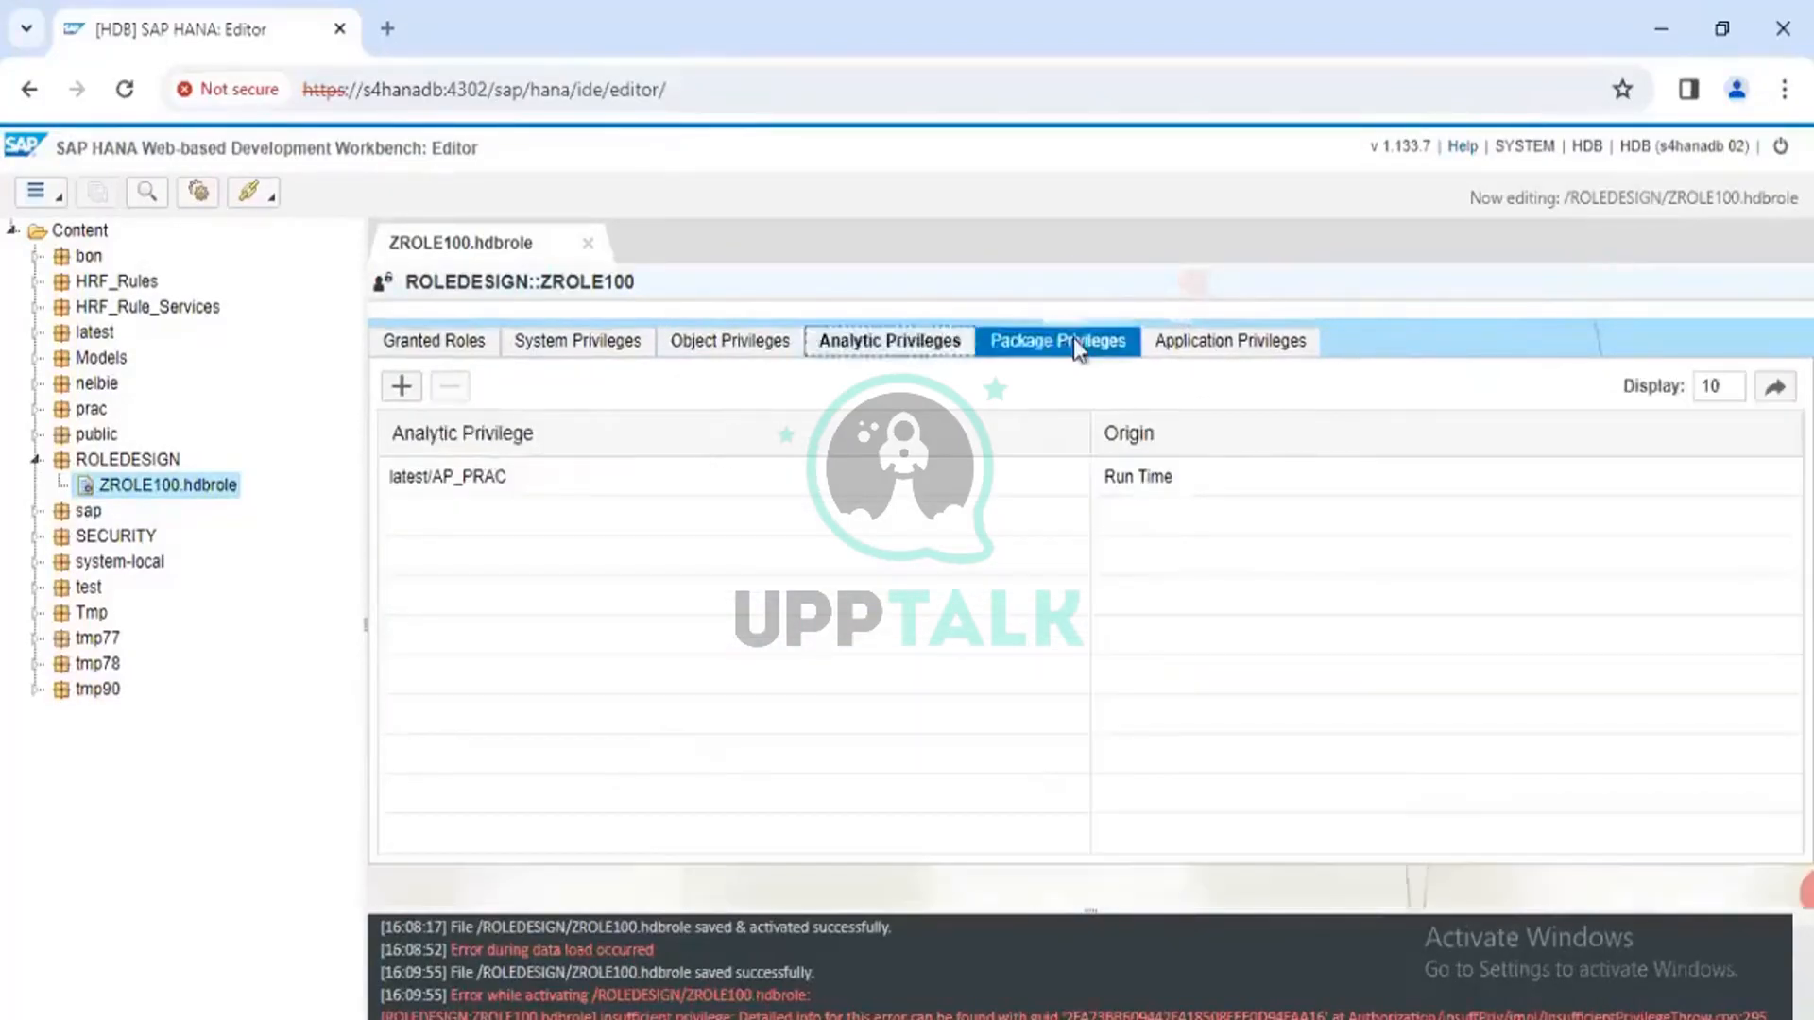
click(1202, 345)
click(470, 342)
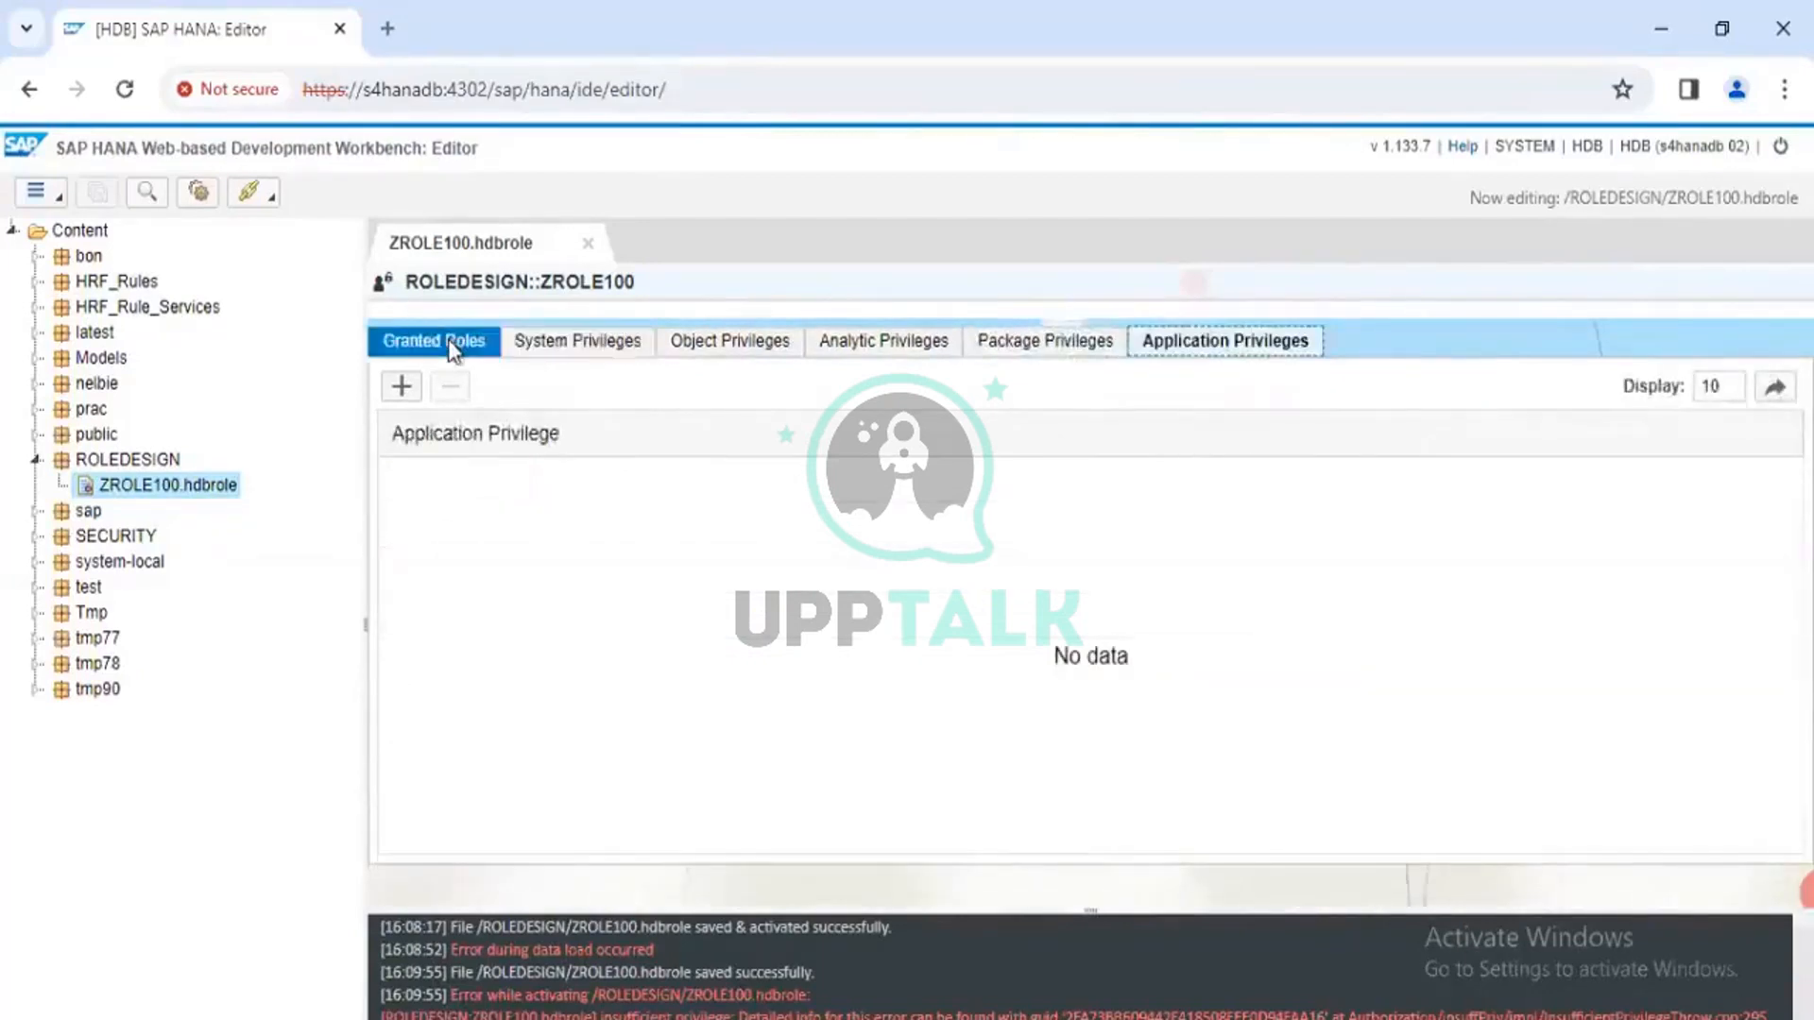
click(586, 350)
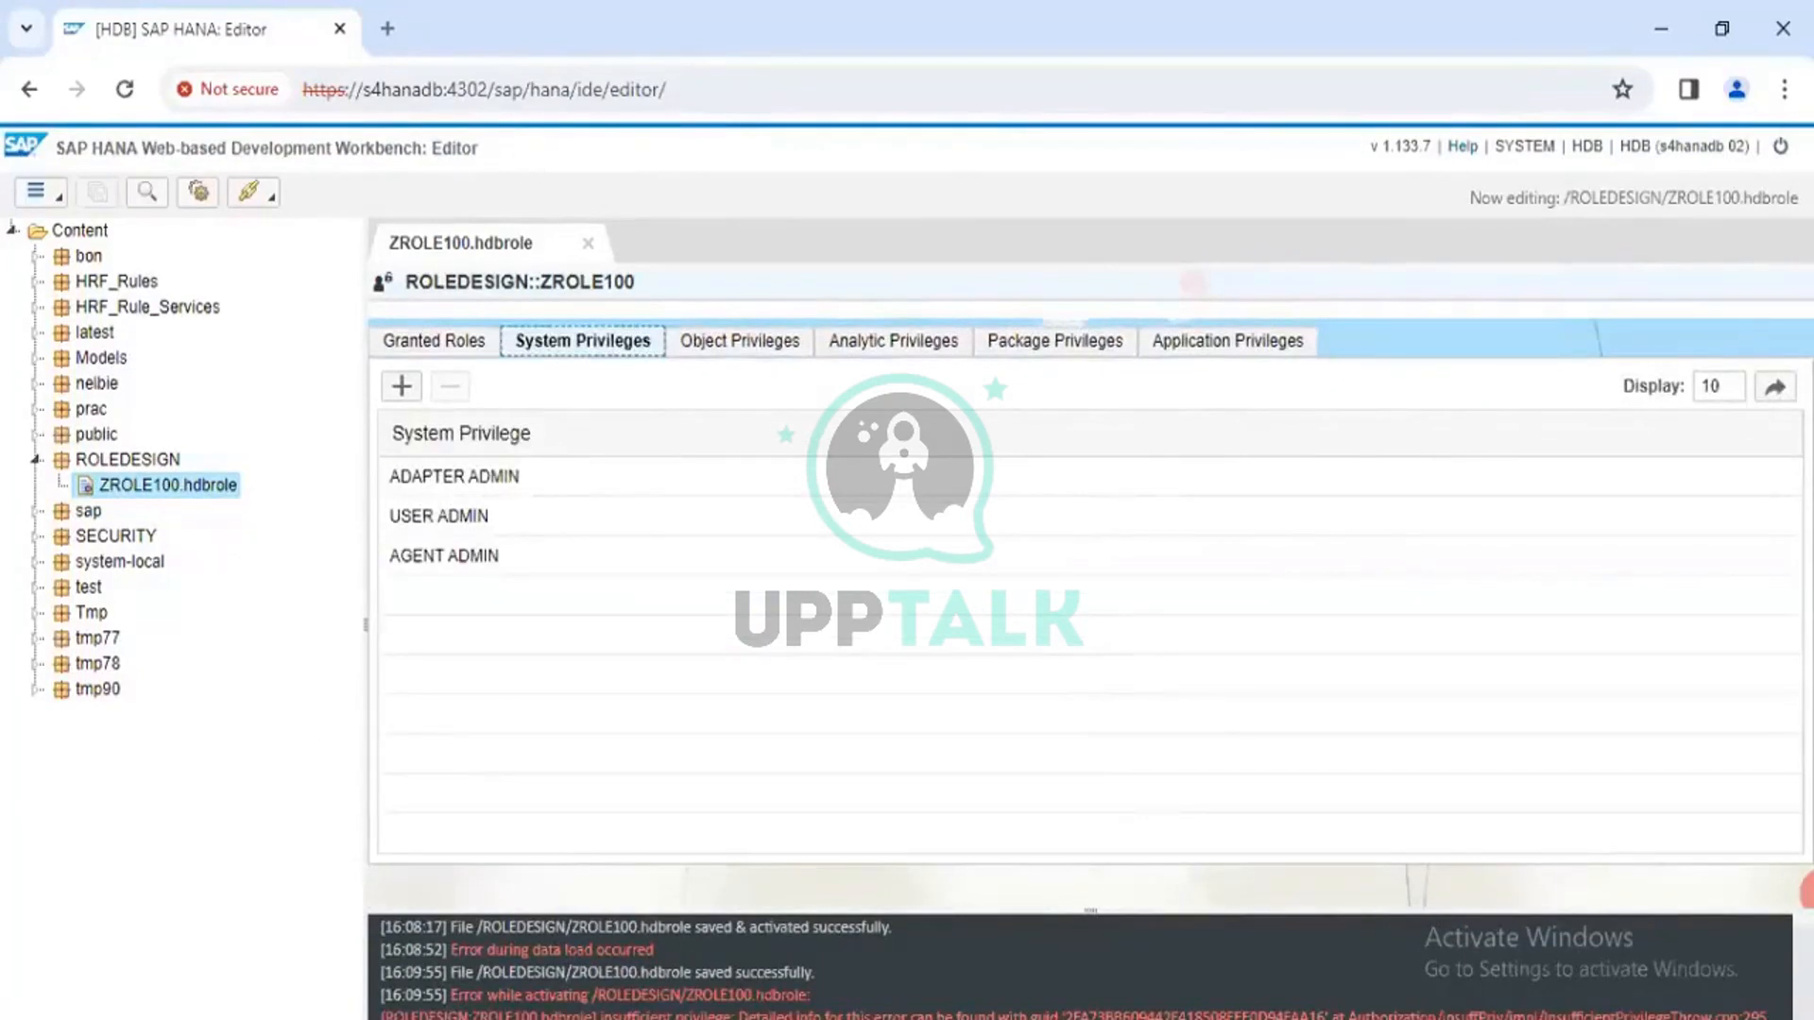
click(881, 1019)
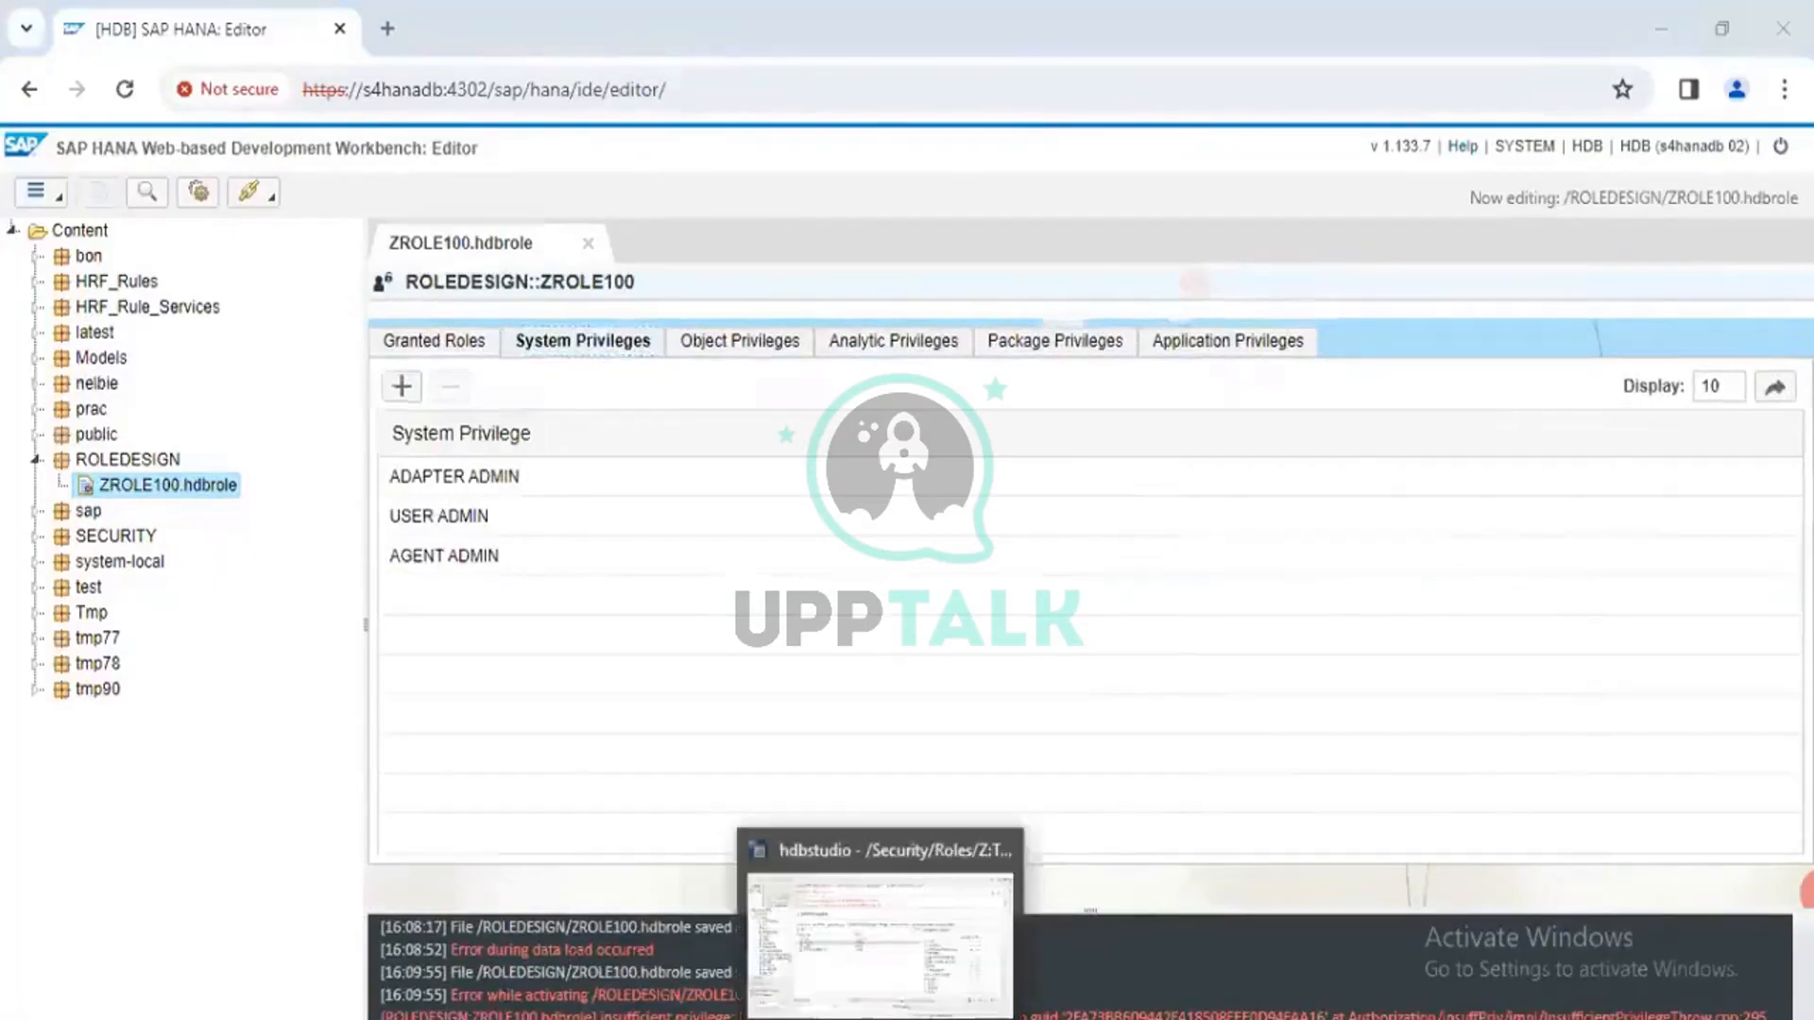
Start a new database user under Security > Users named TEST_ROLE
scroll(19, 501, down, 12)
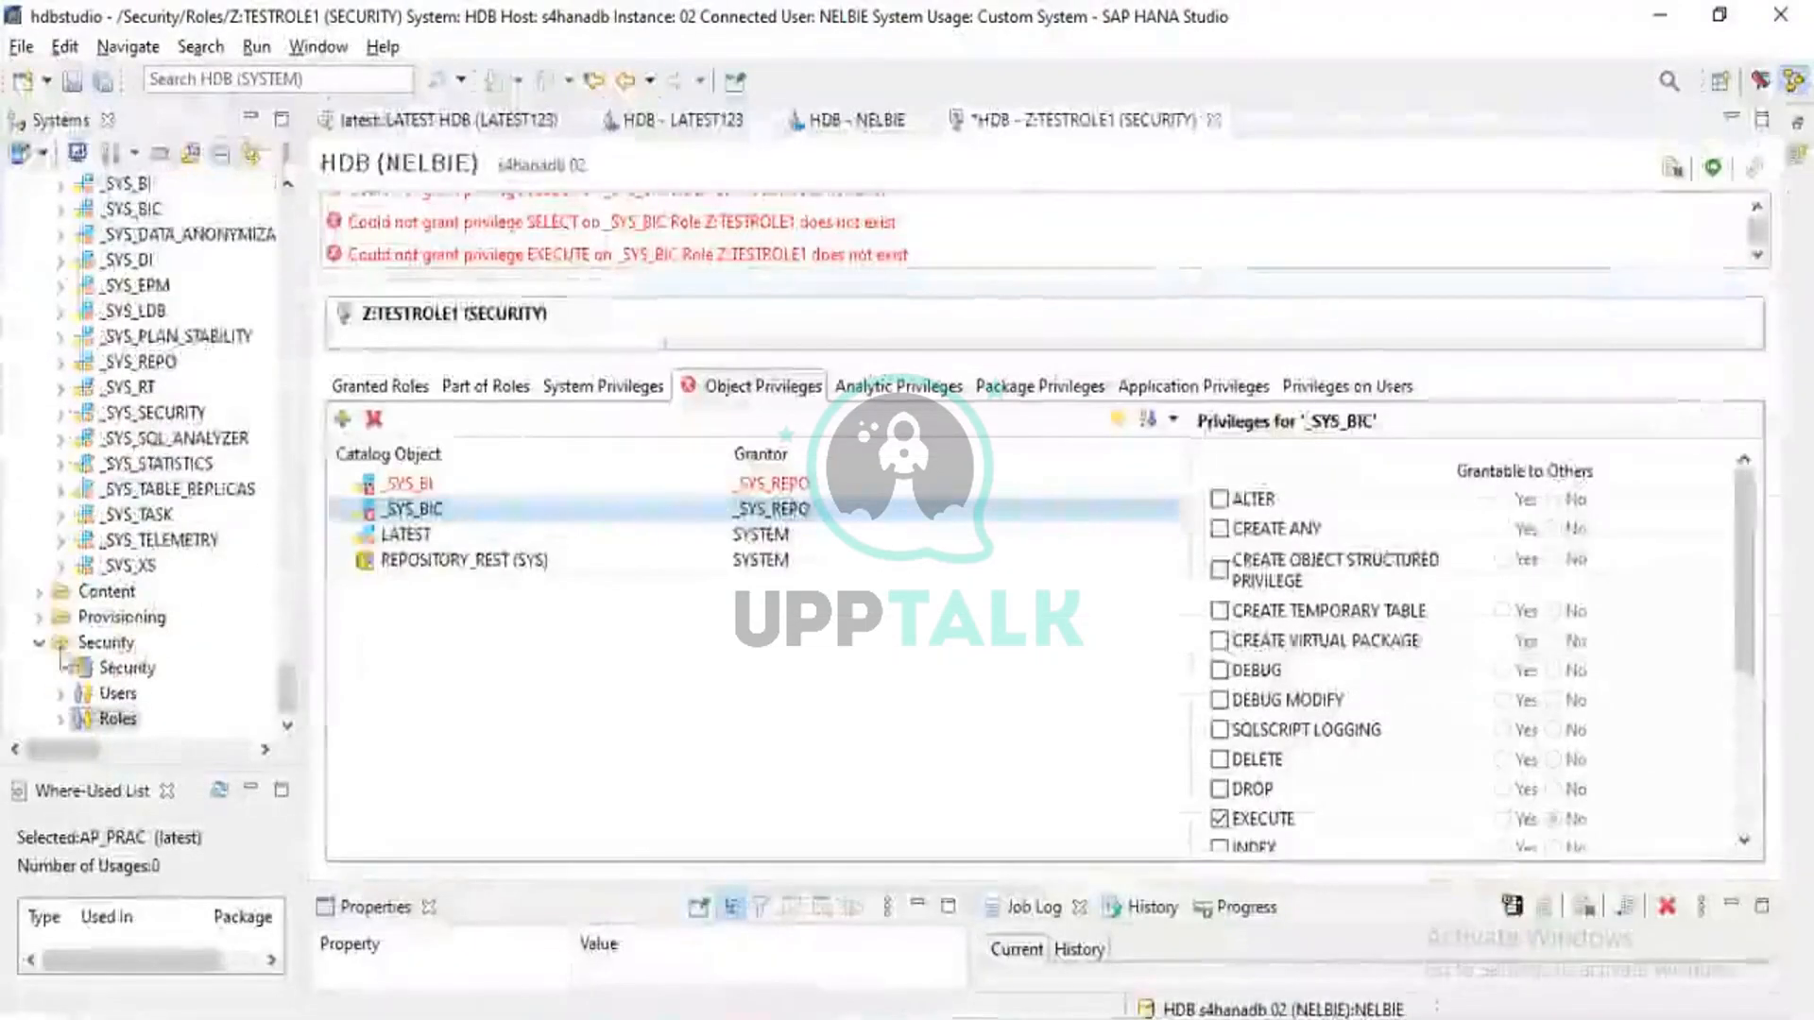
click(117, 696)
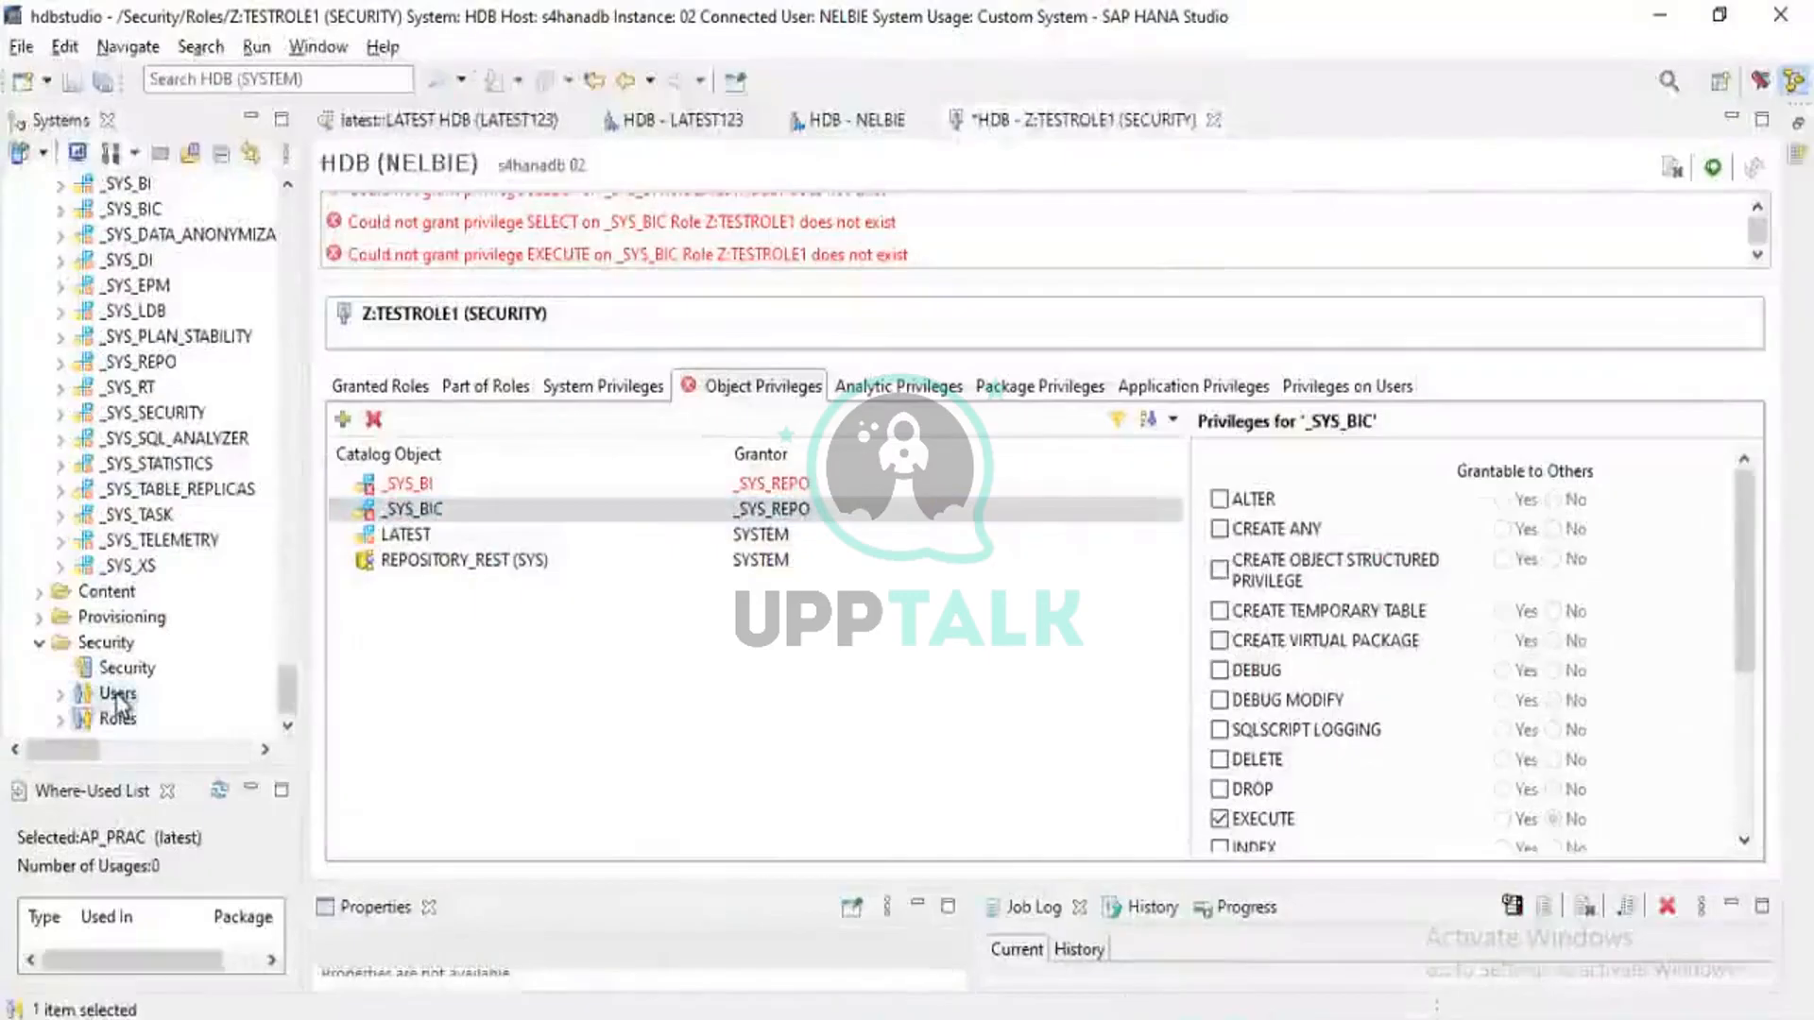
right_click(117, 699)
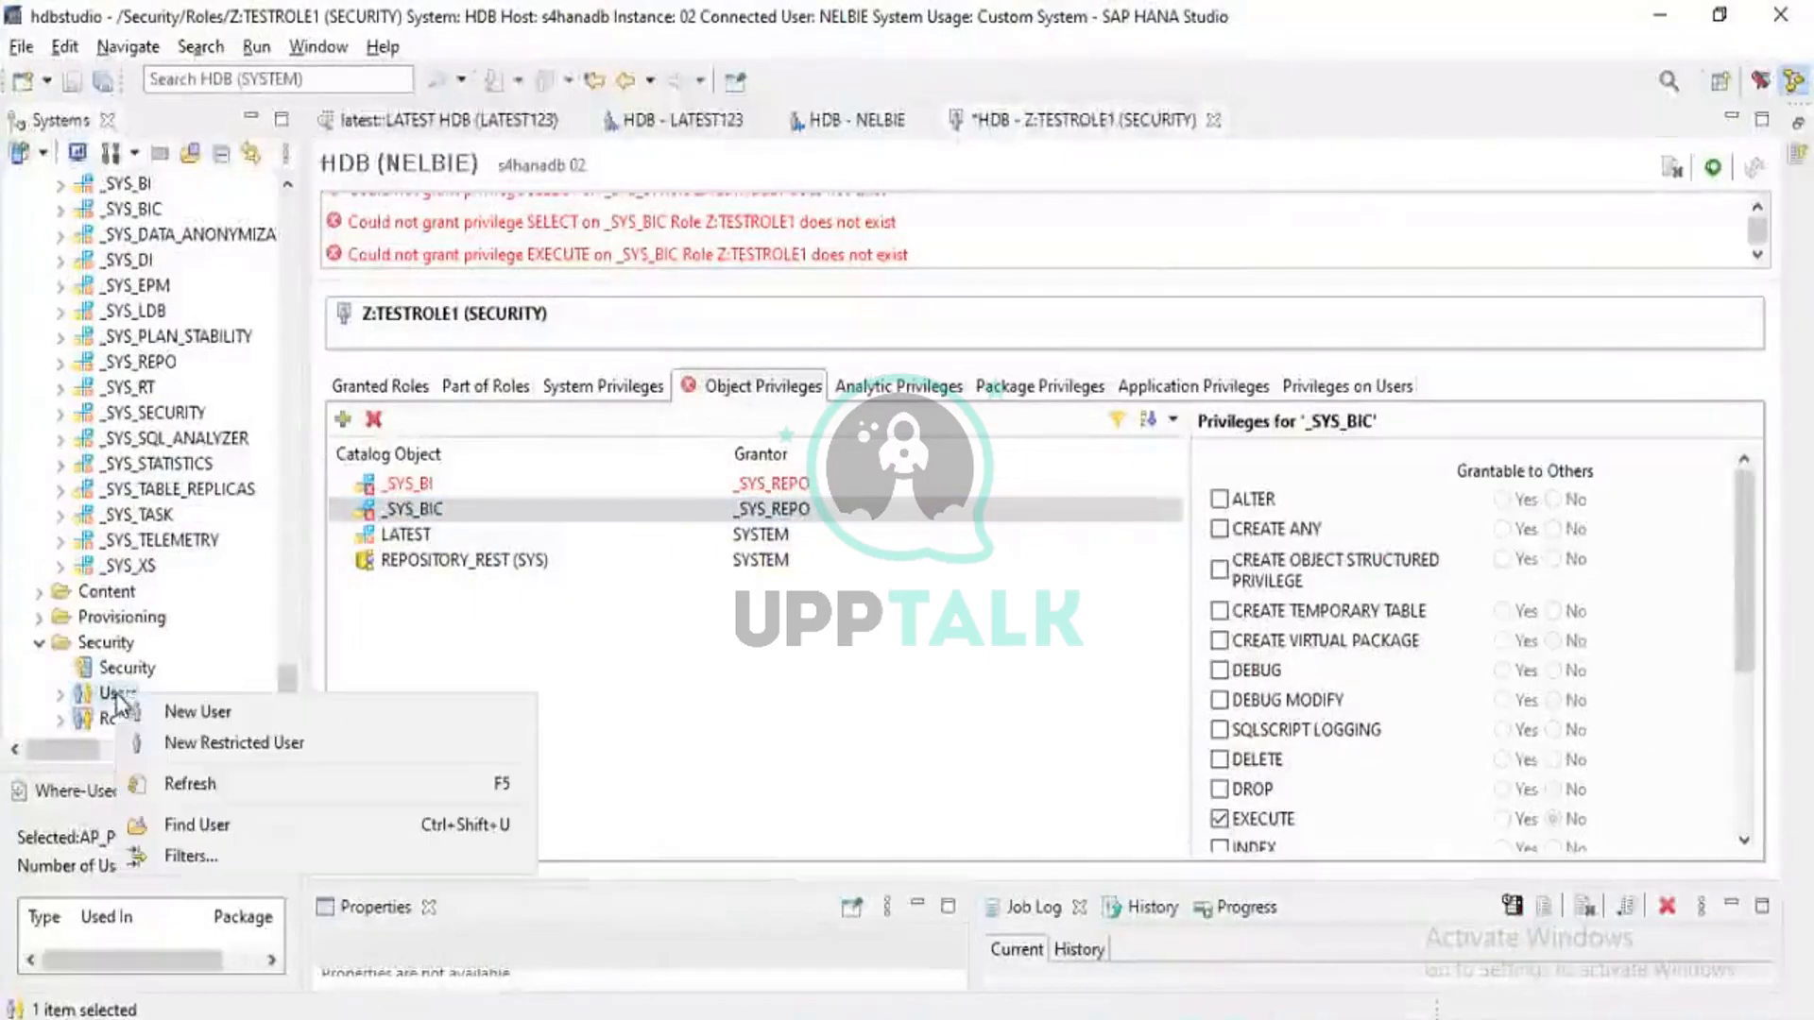
click(199, 715)
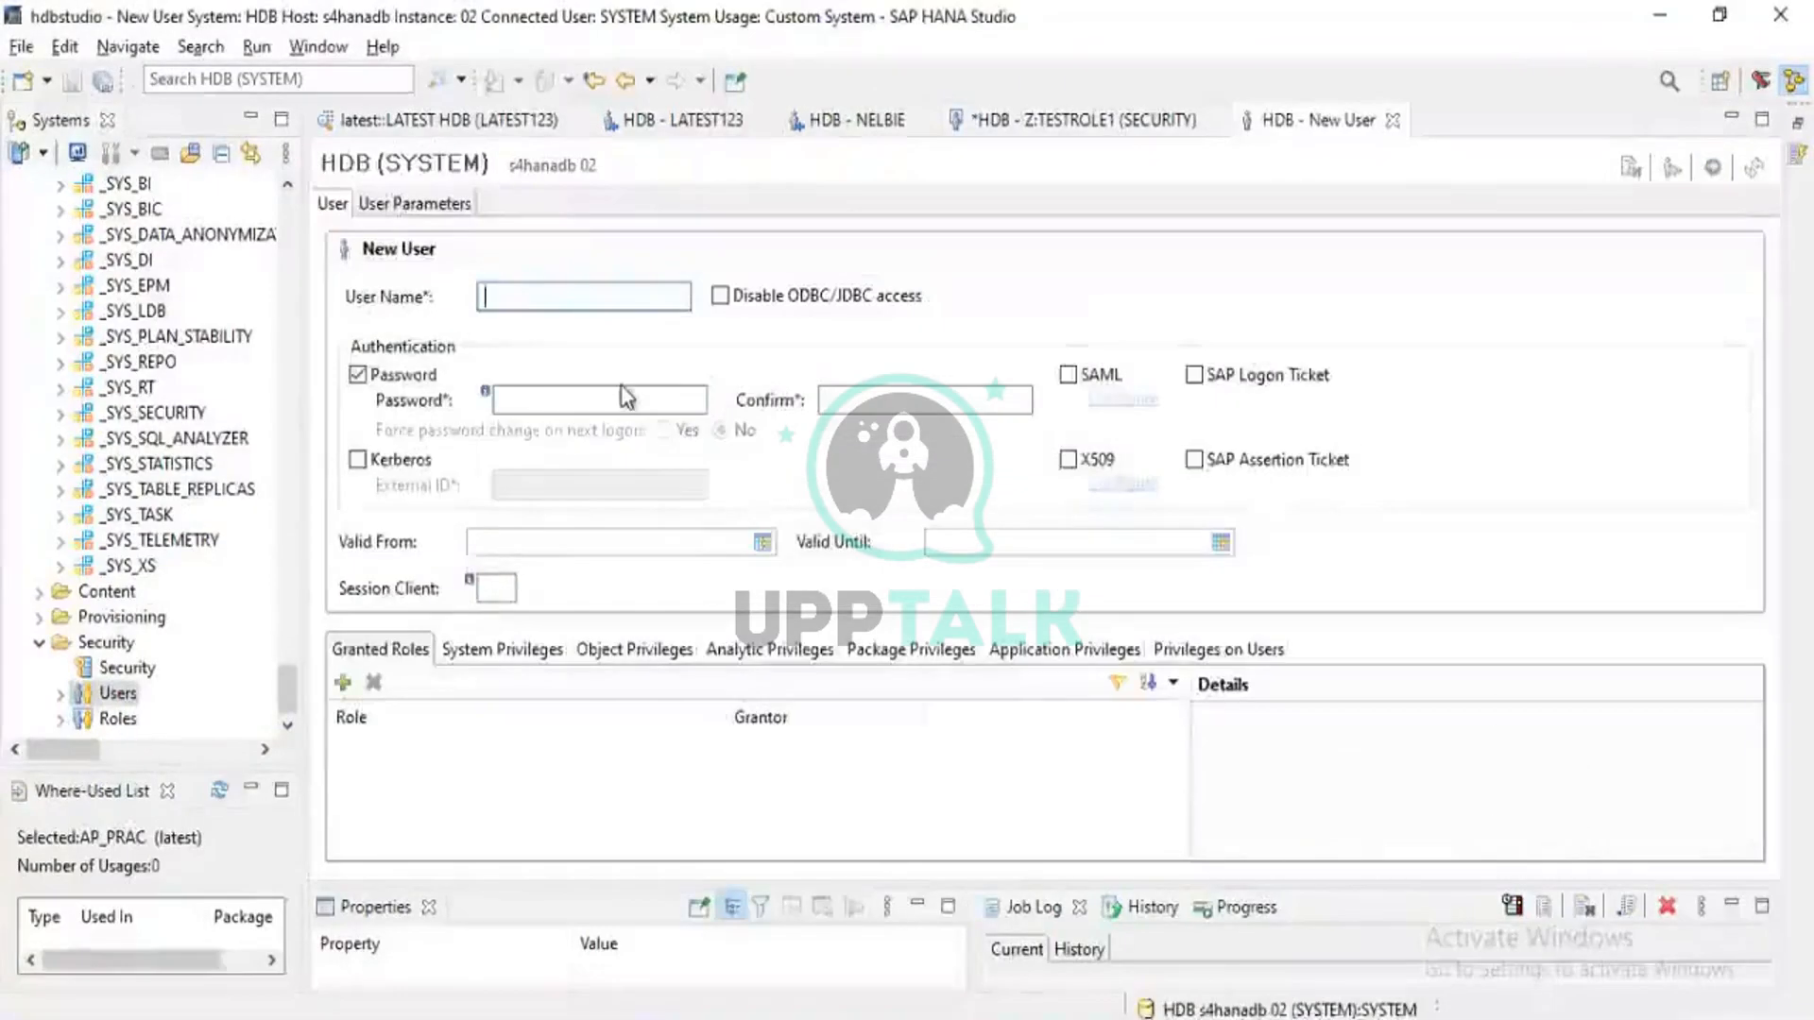
text(TEST_)
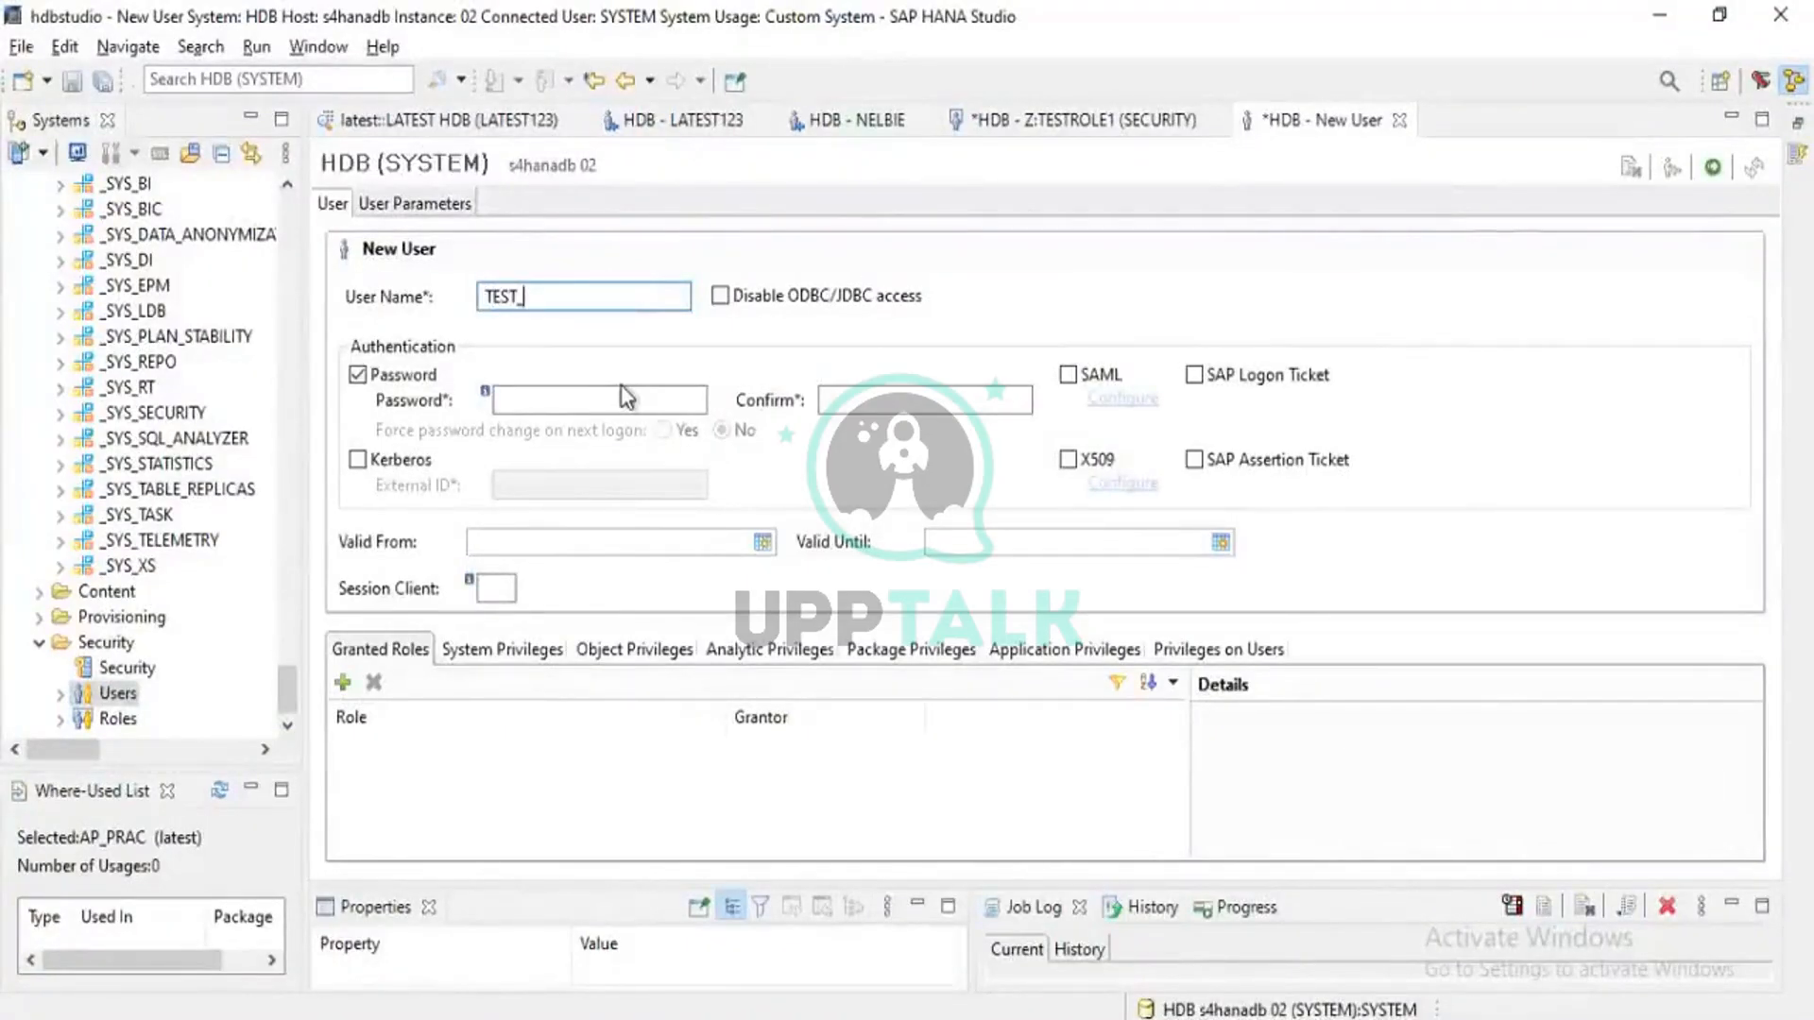
text(ROLE)
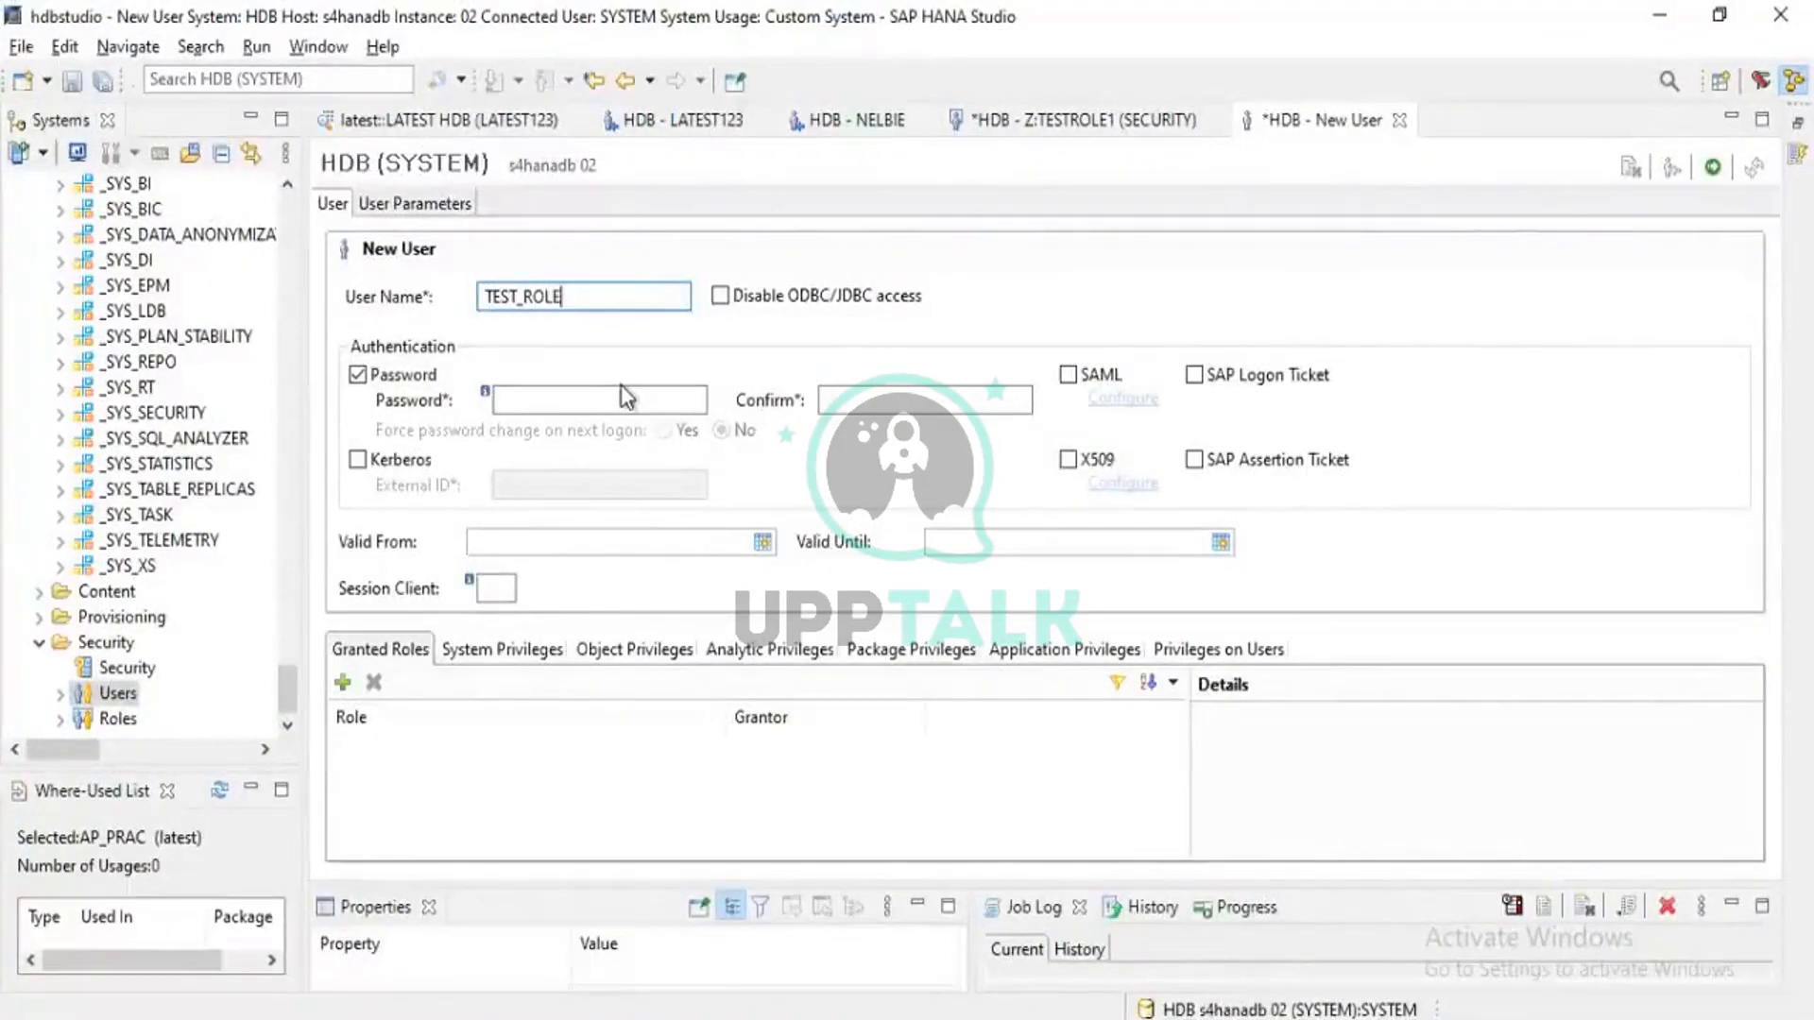
Enter and confirm the new user's password
click(535, 406)
text(W)
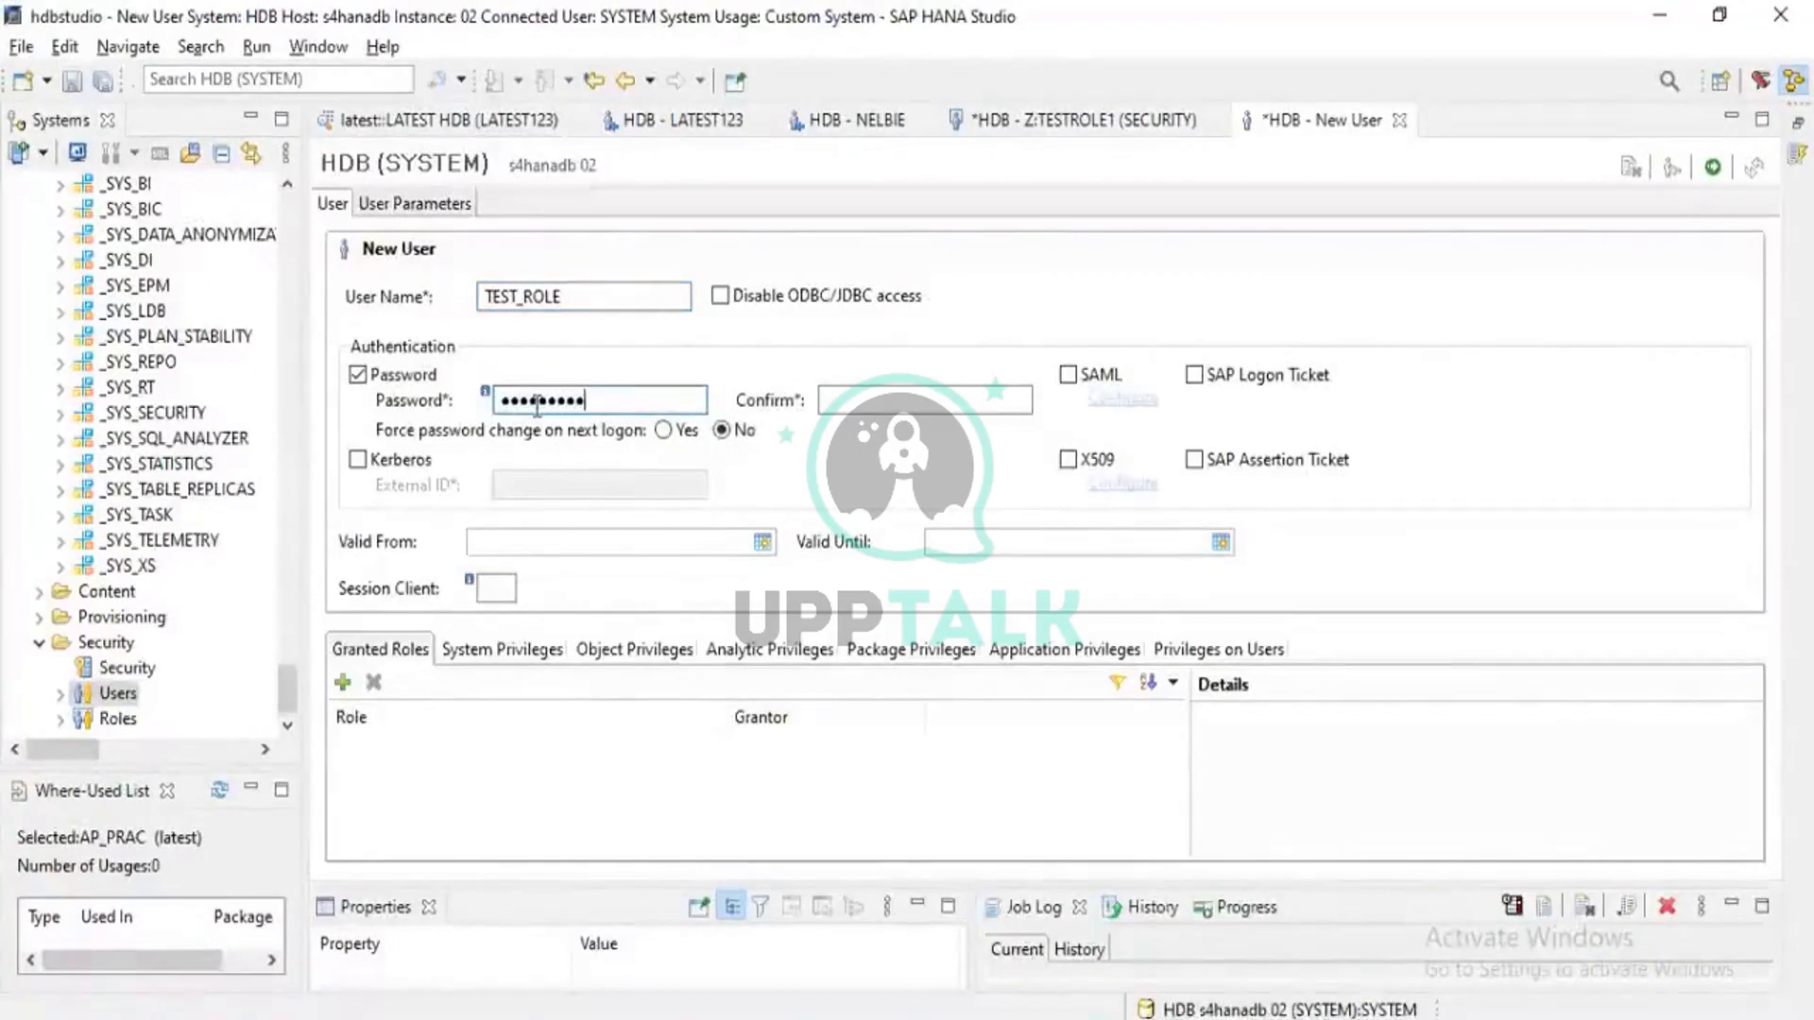
key(Tab)
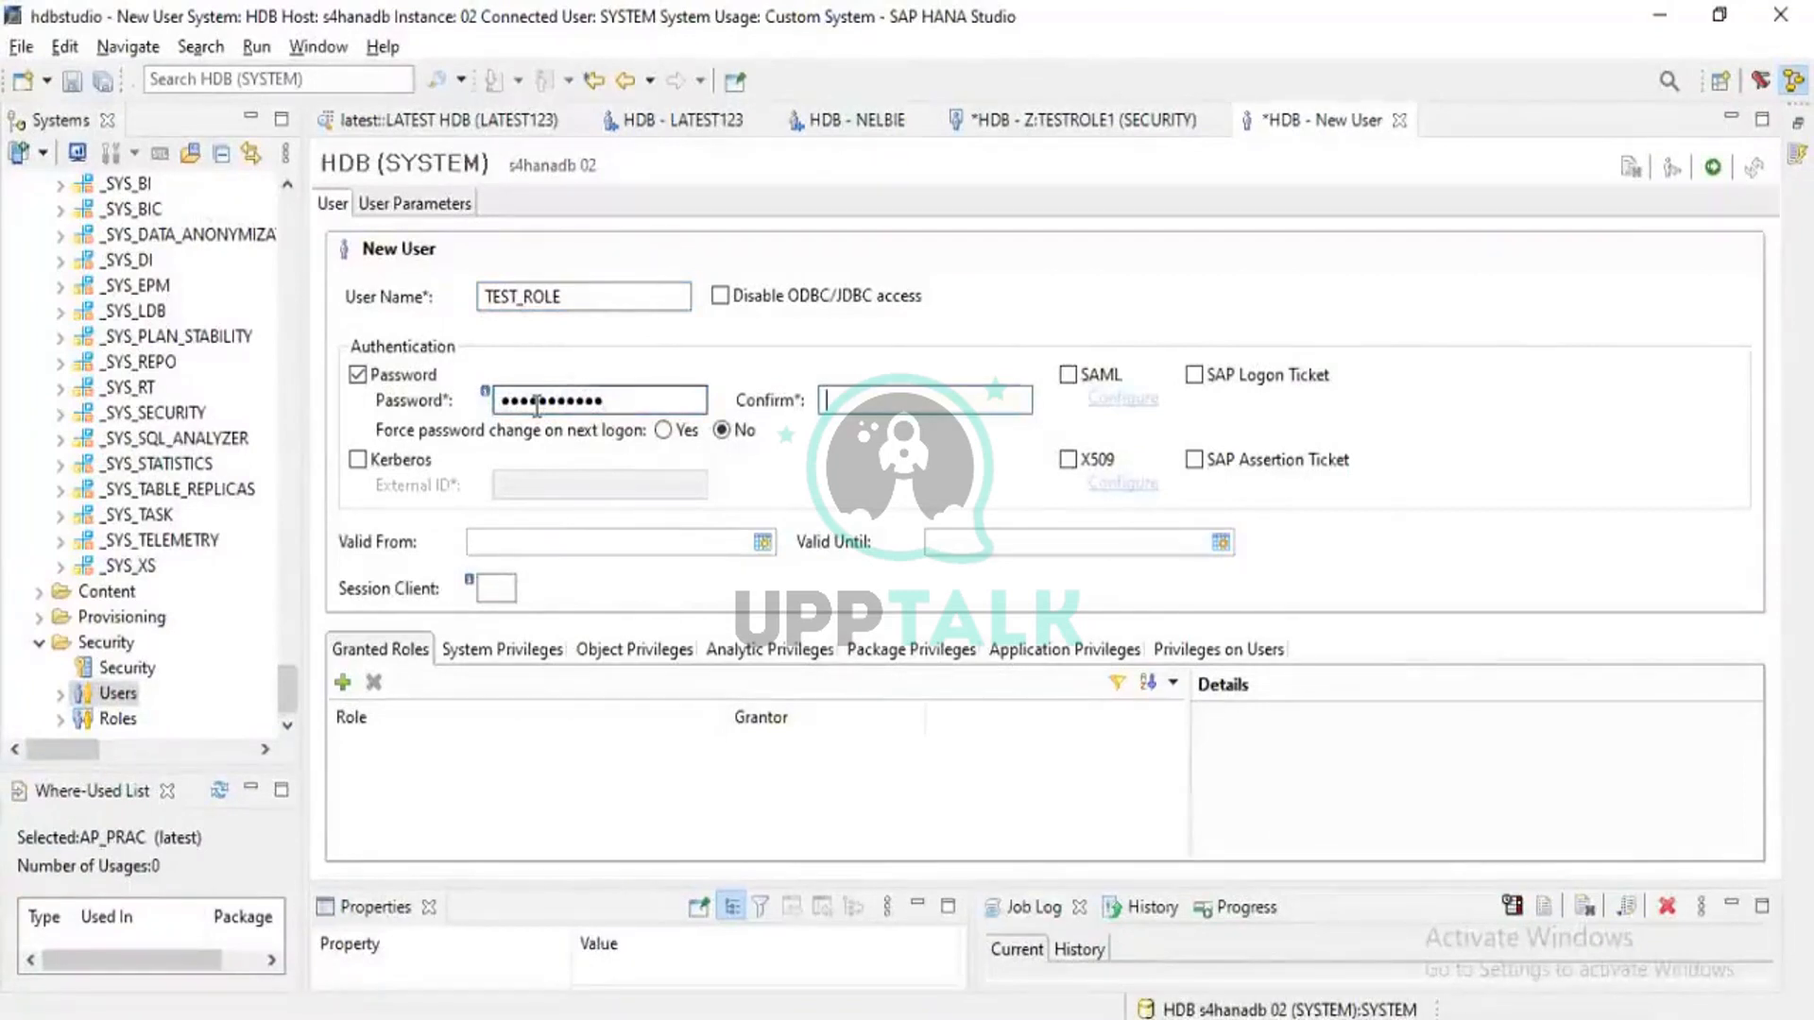
text(We)
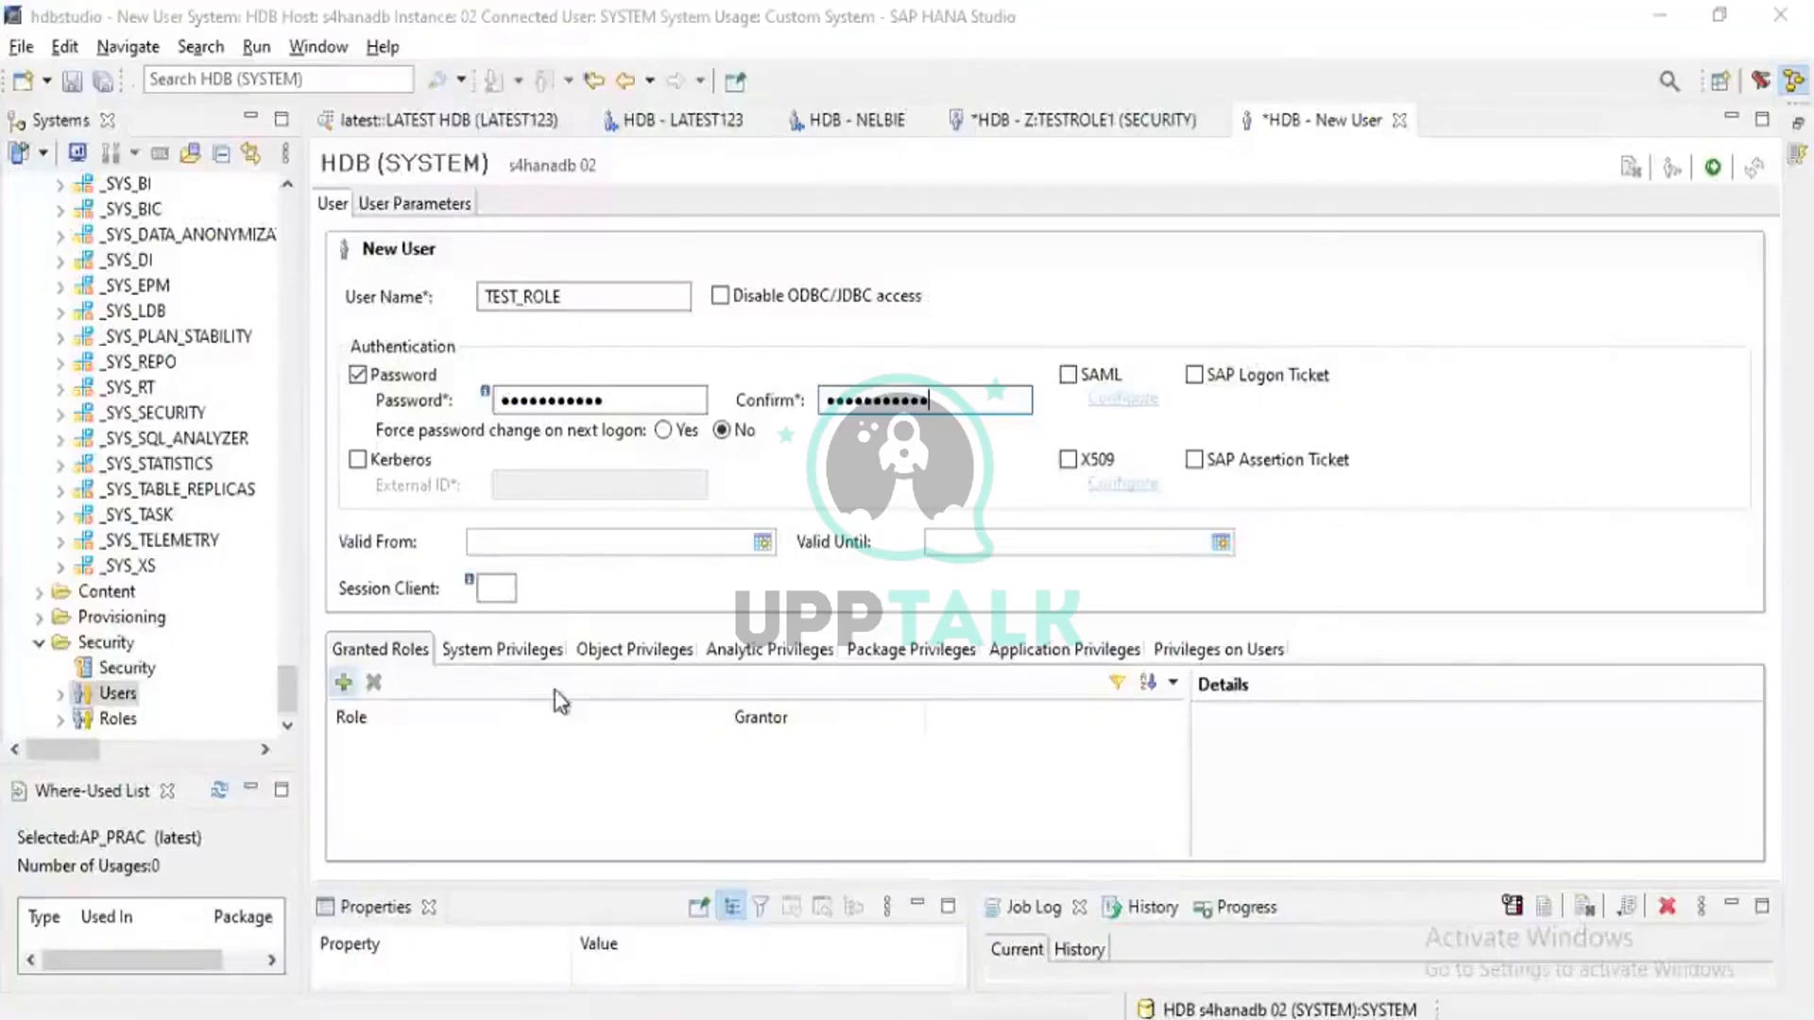
Grant the role ROLEDESIGN::ZROLE100, found by searching 'ZROLE', to TEST_ROLE
click(342, 682)
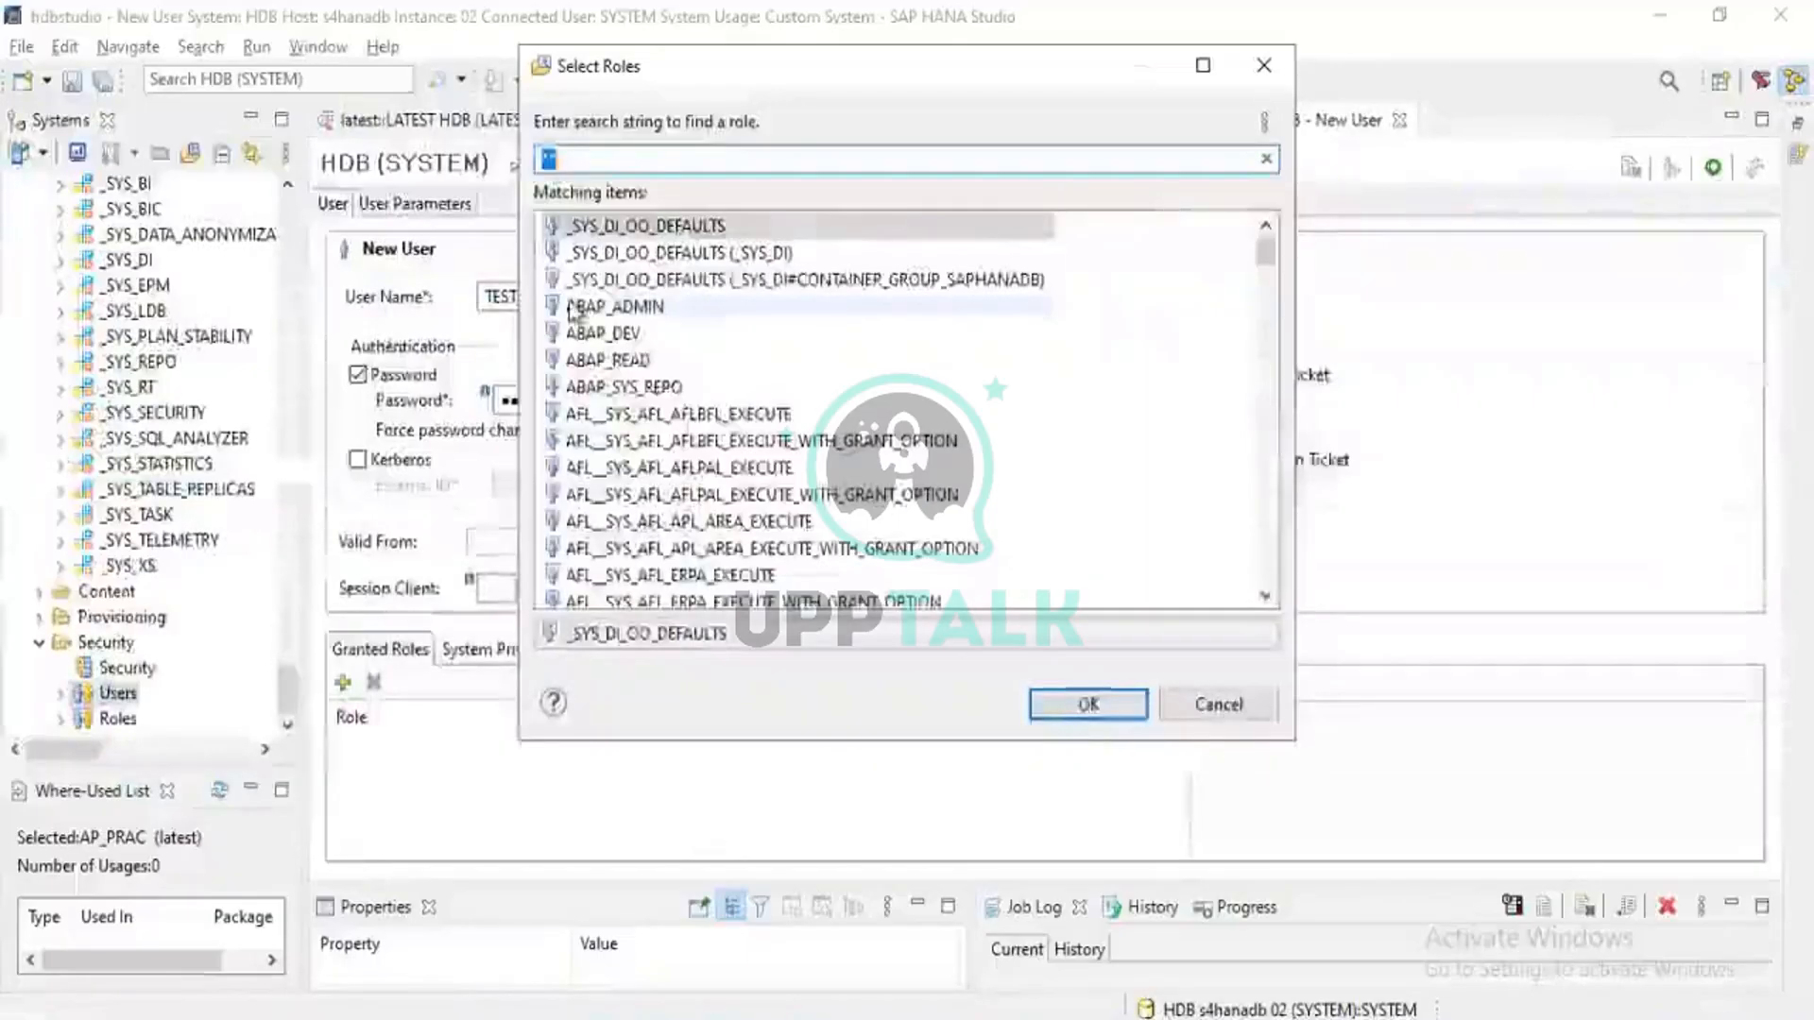
text(ZROLE)
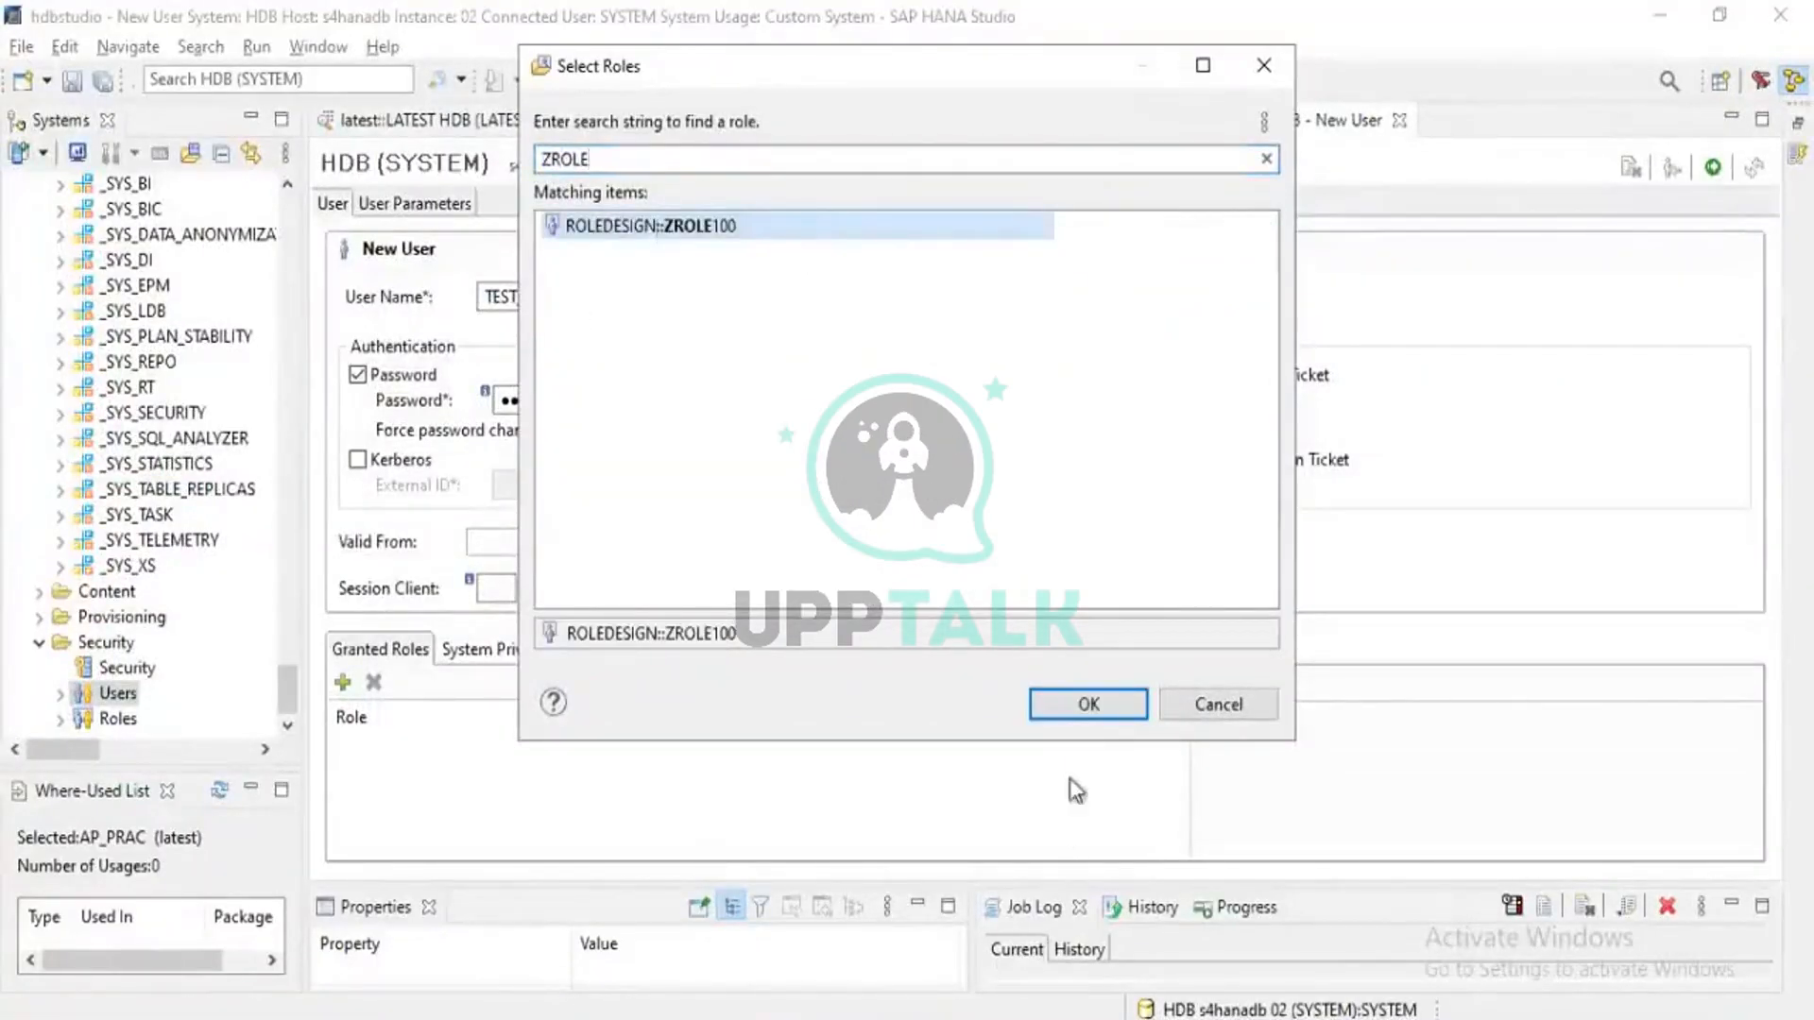
click(1107, 702)
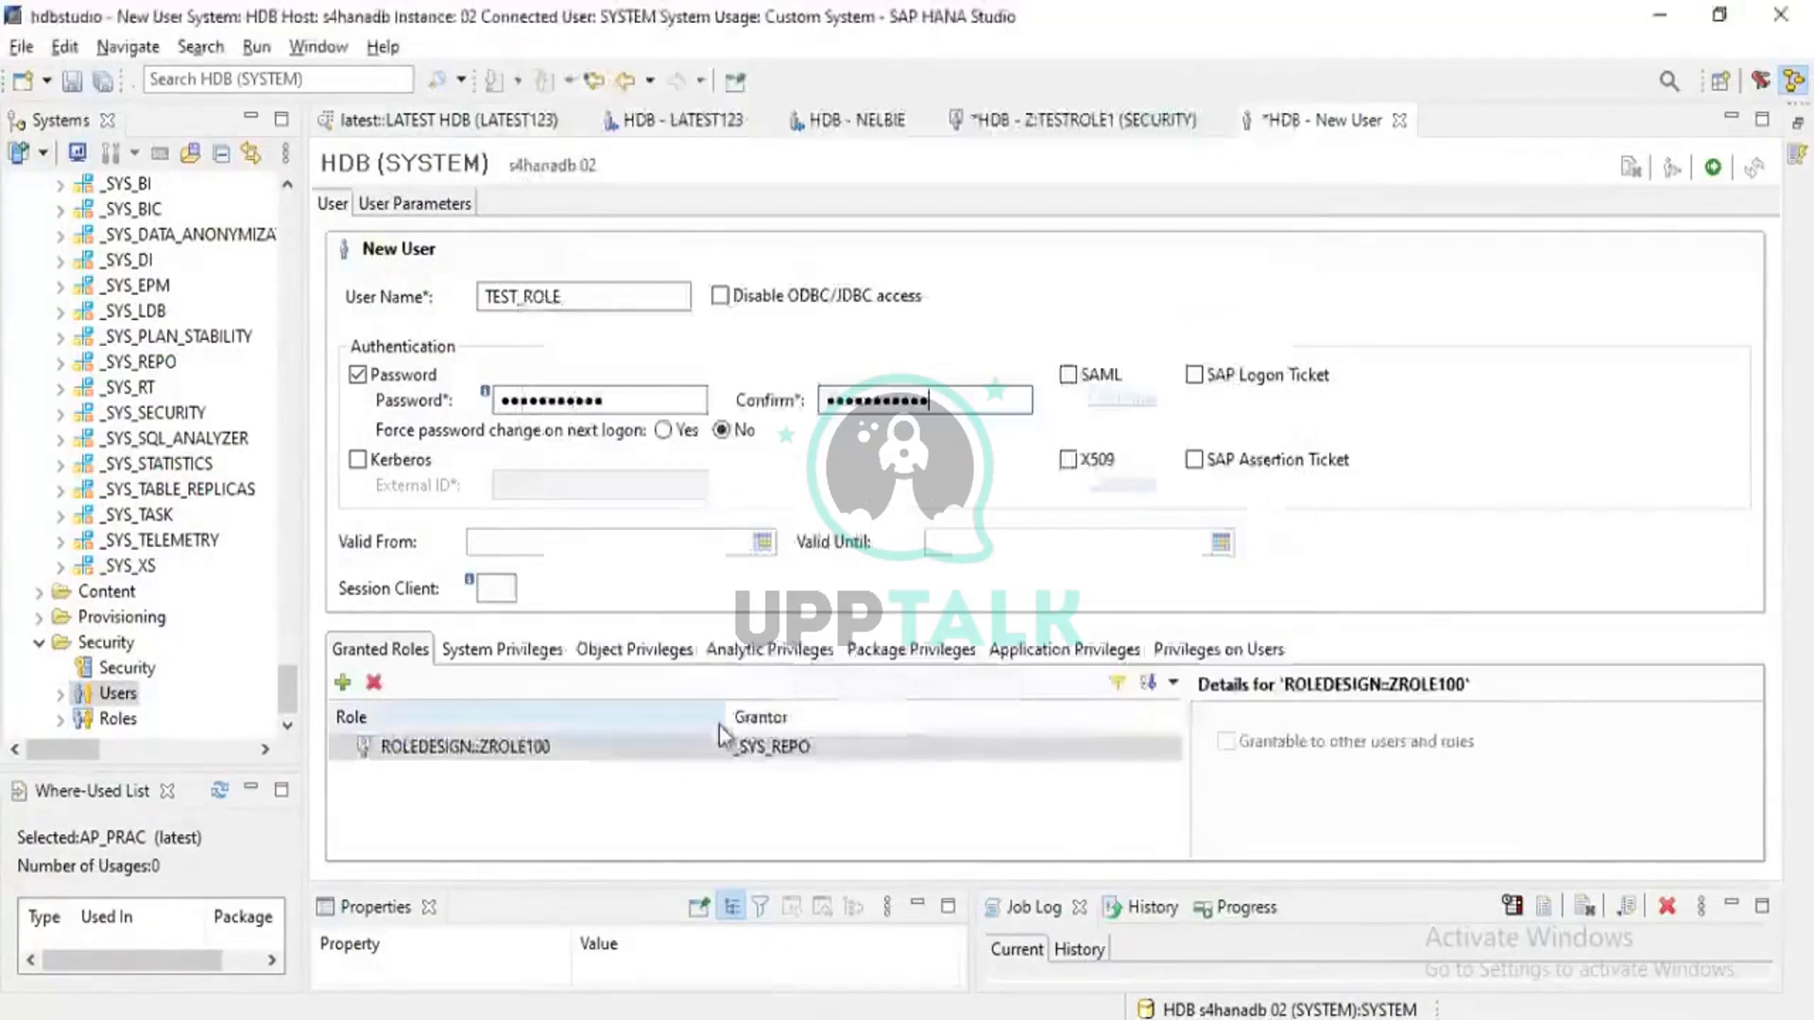
click(522, 656)
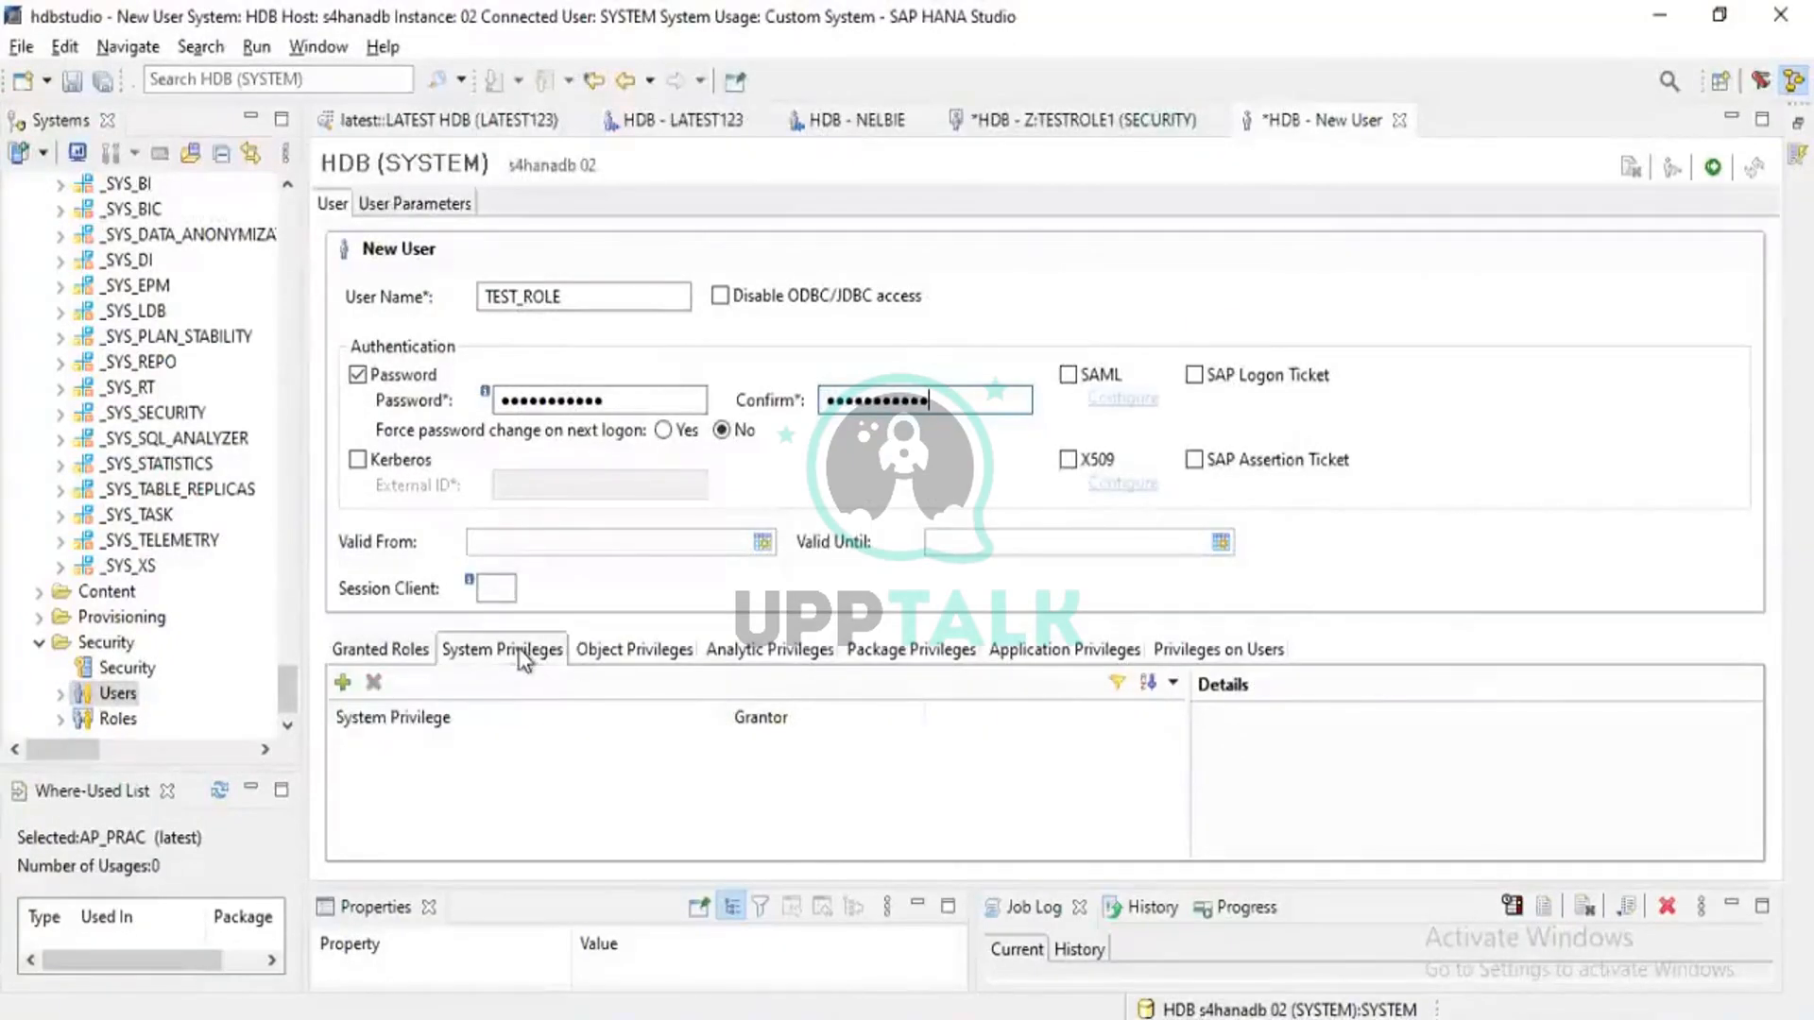
click(678, 659)
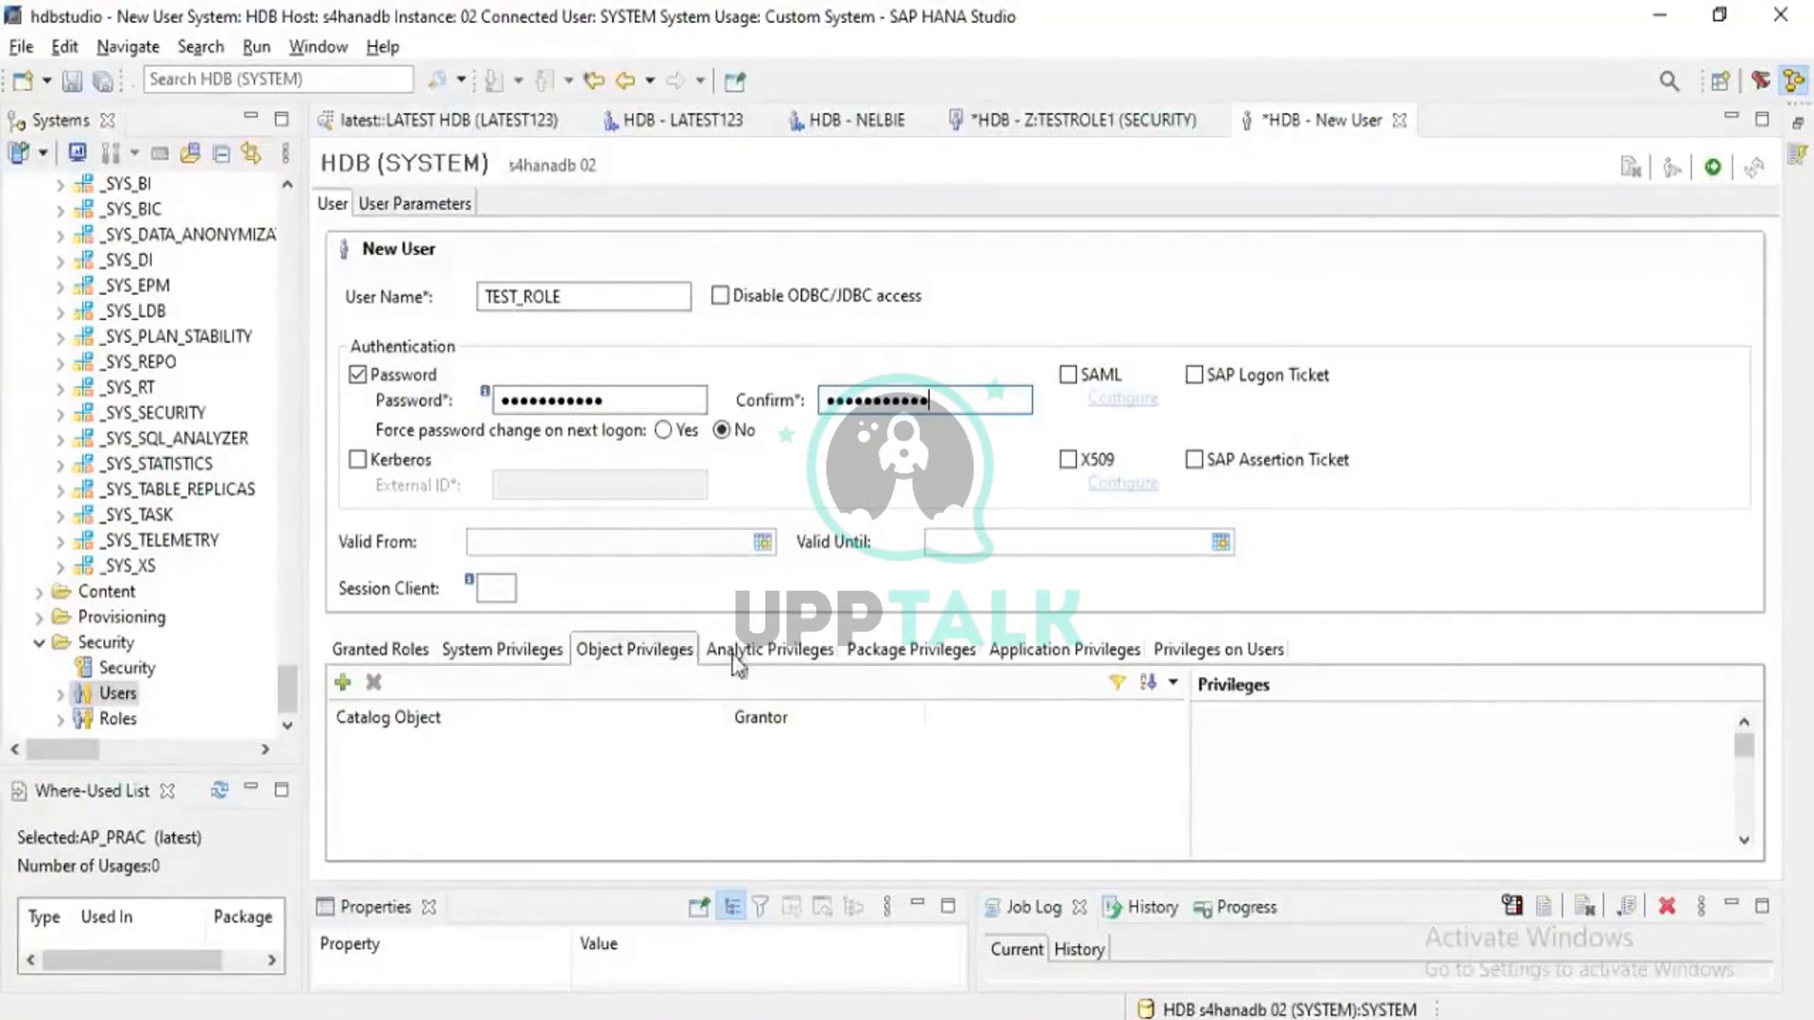
click(775, 661)
click(915, 656)
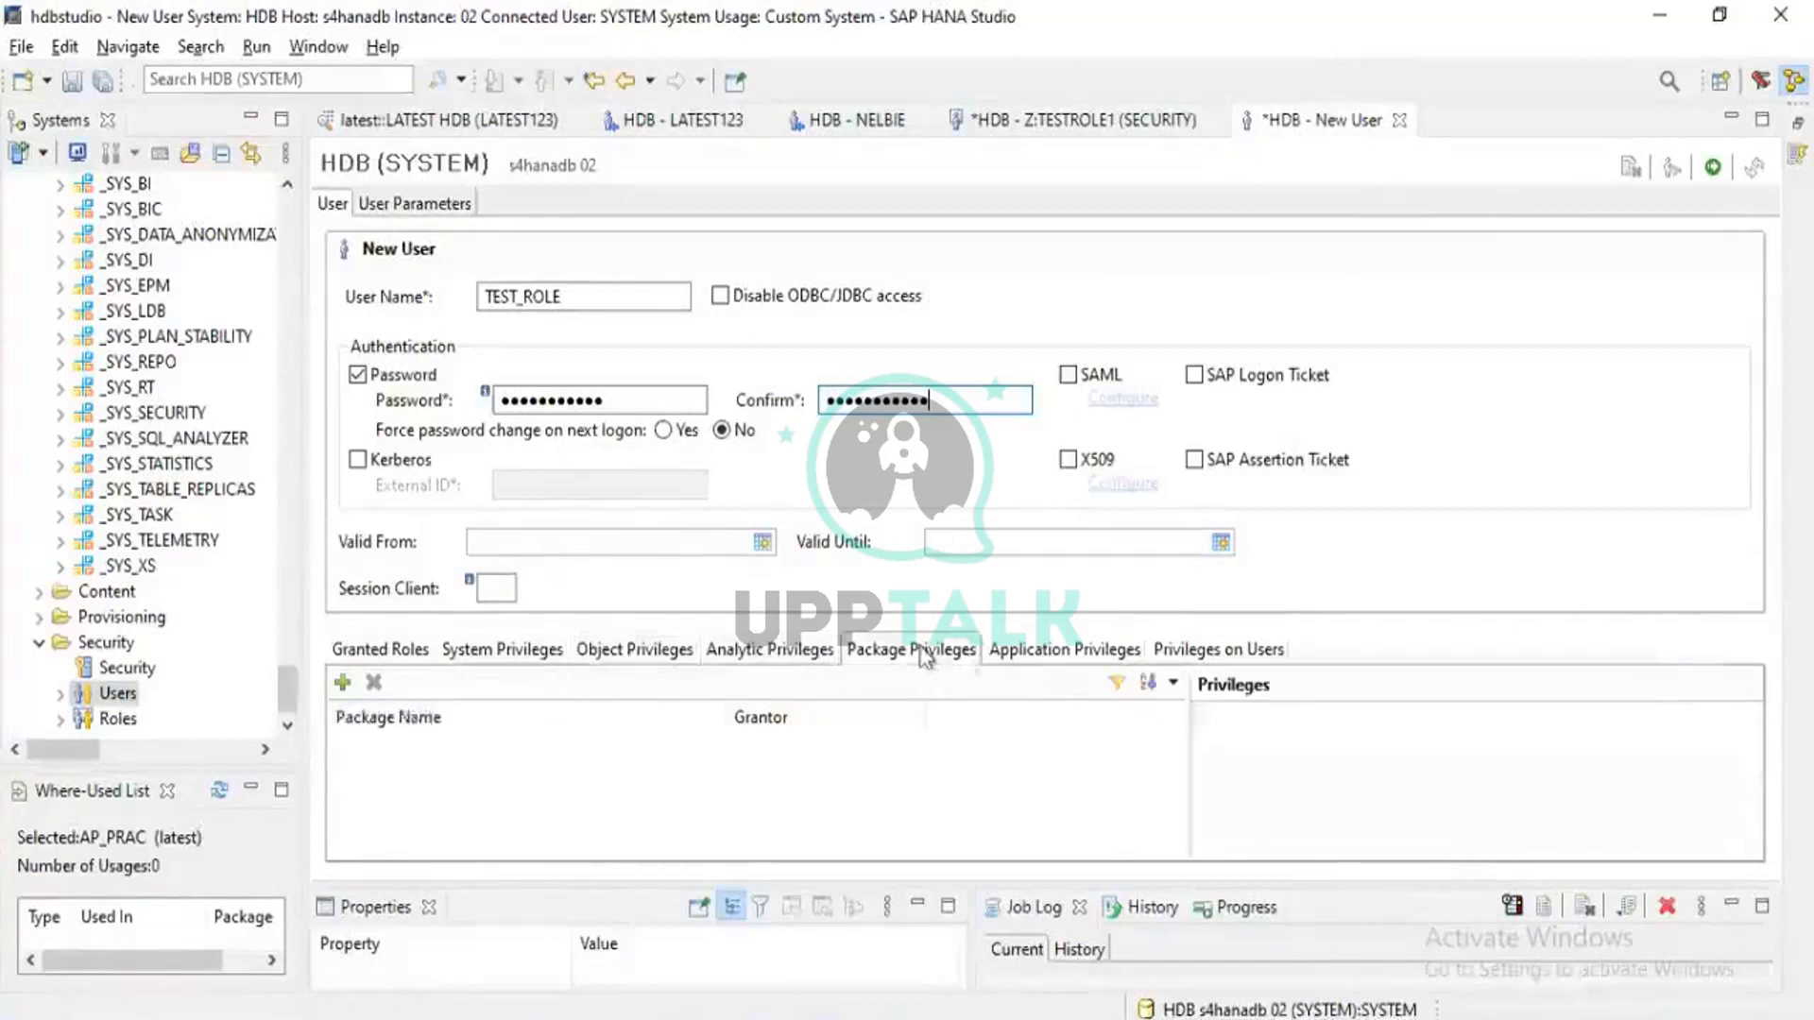
click(1085, 659)
click(1193, 655)
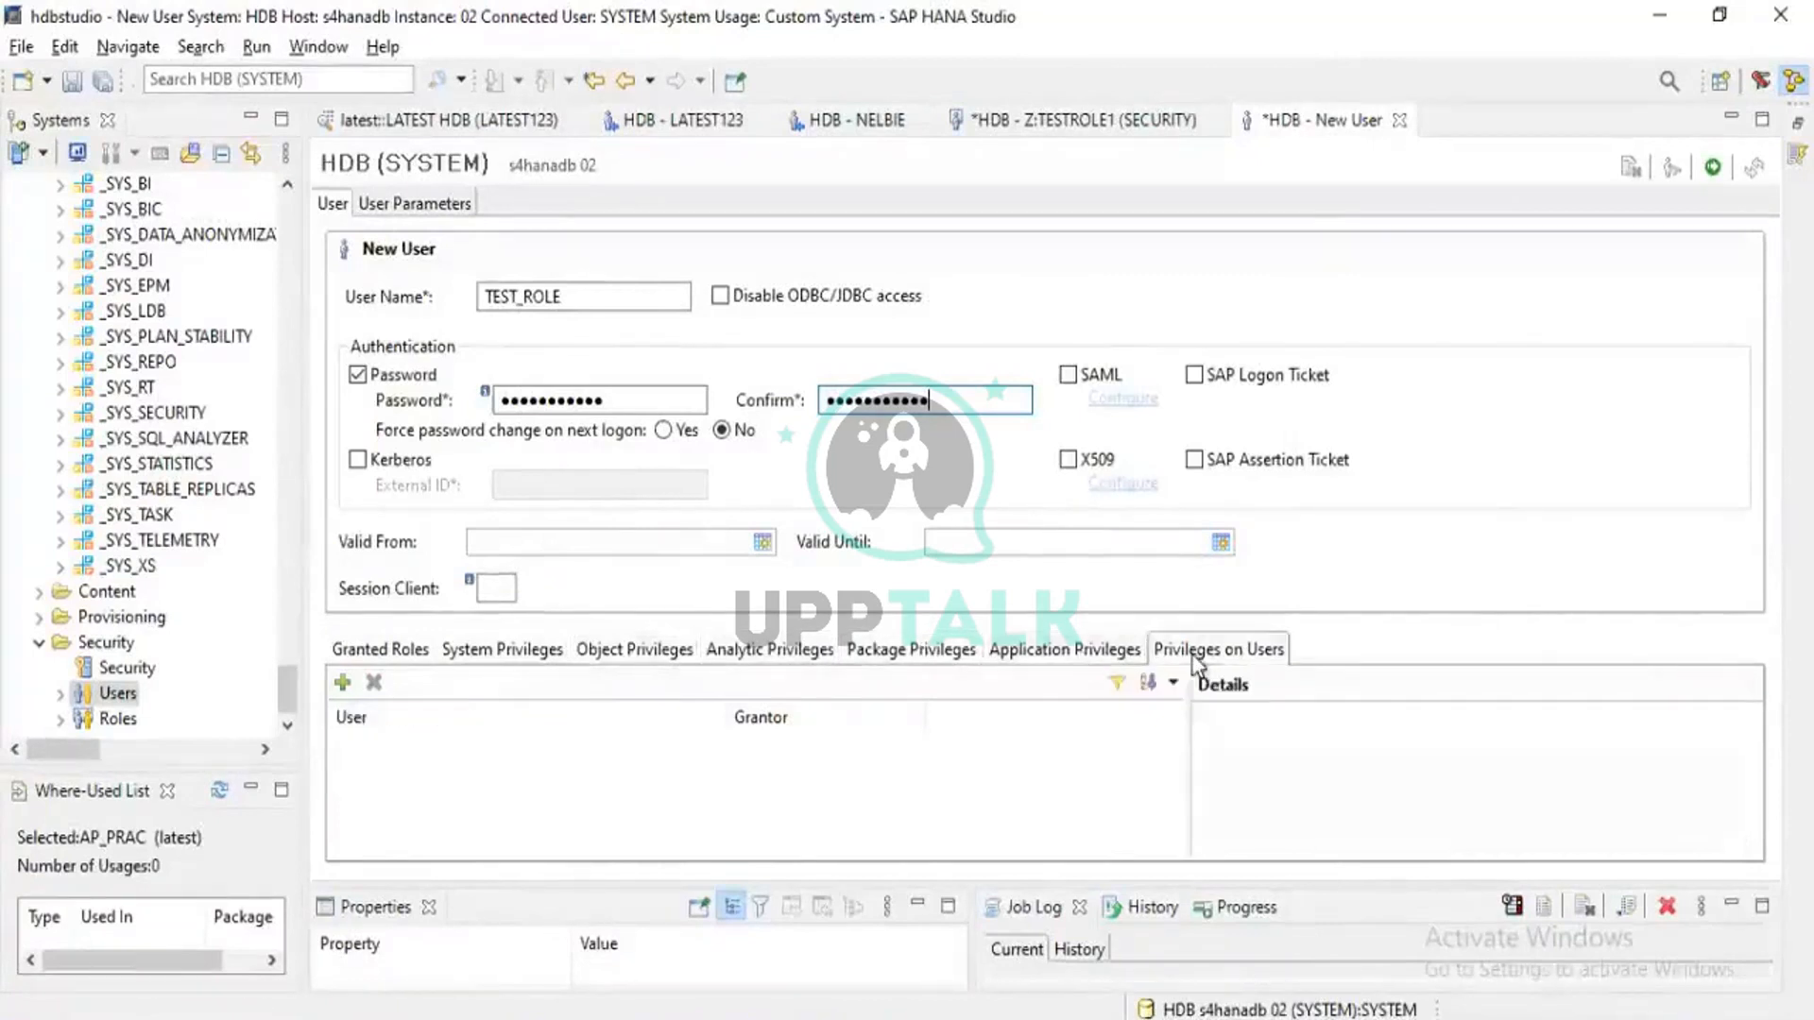
click(500, 663)
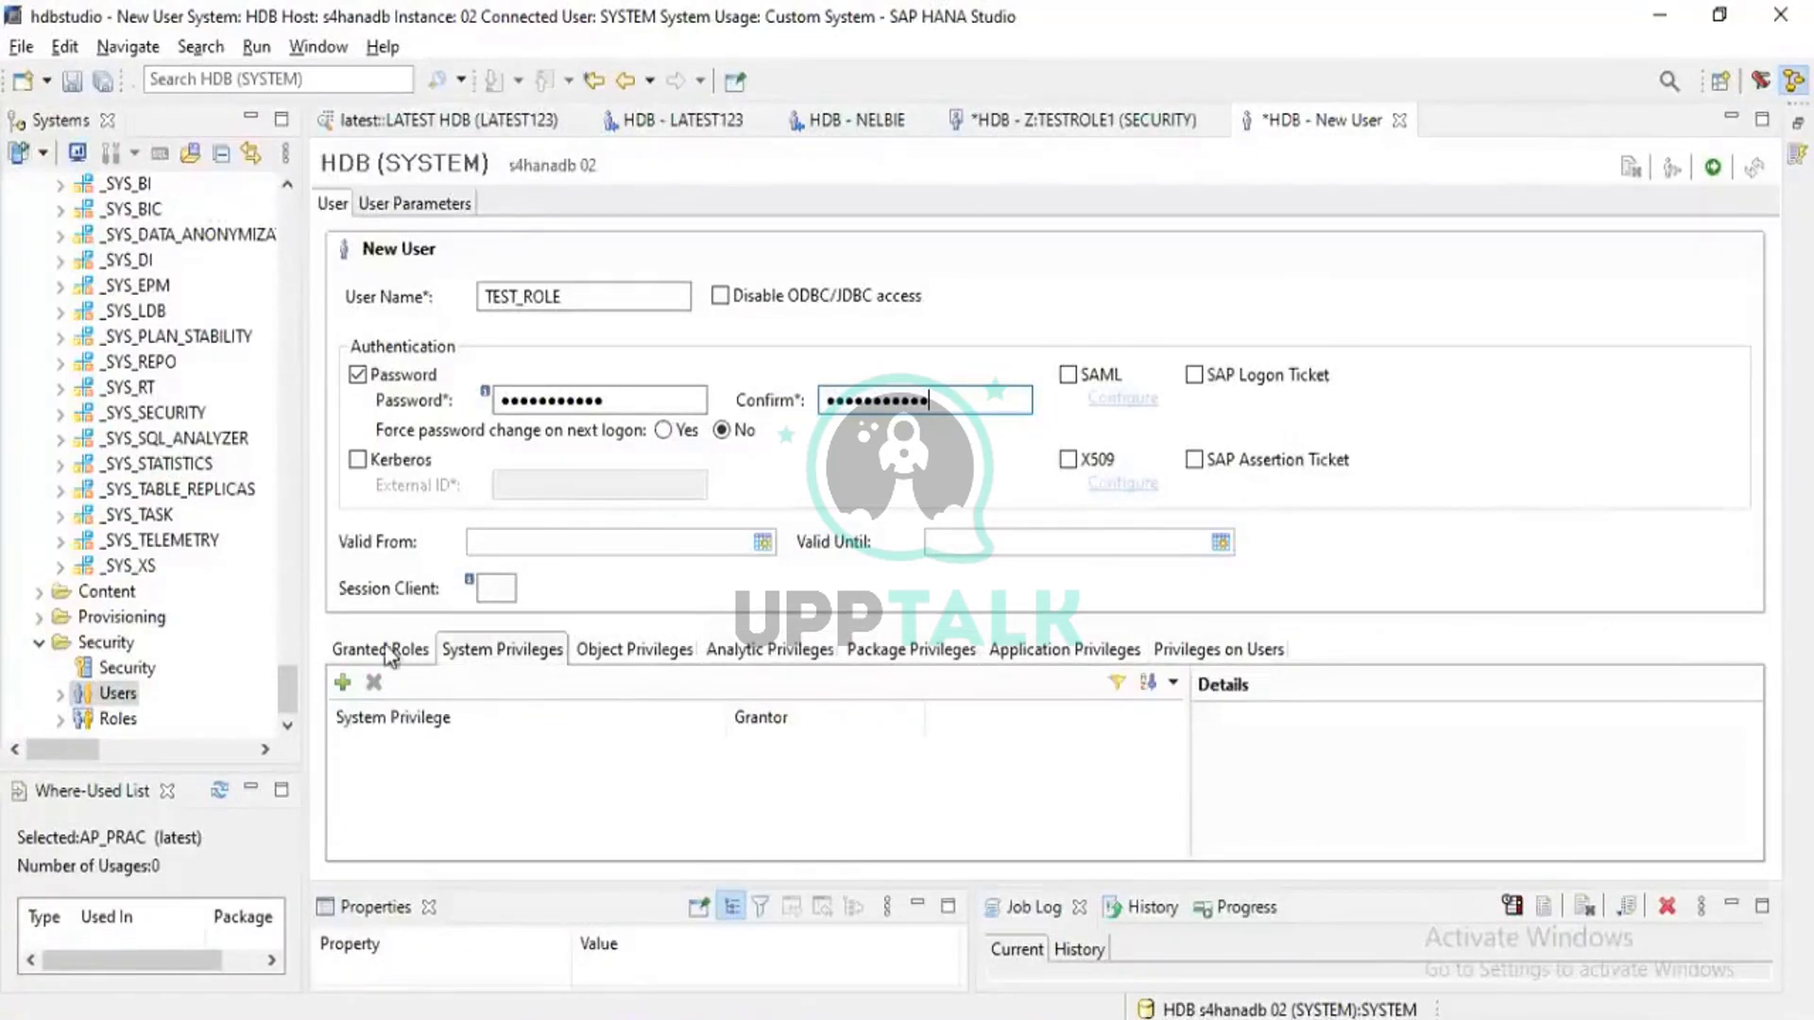
click(599, 654)
click(403, 658)
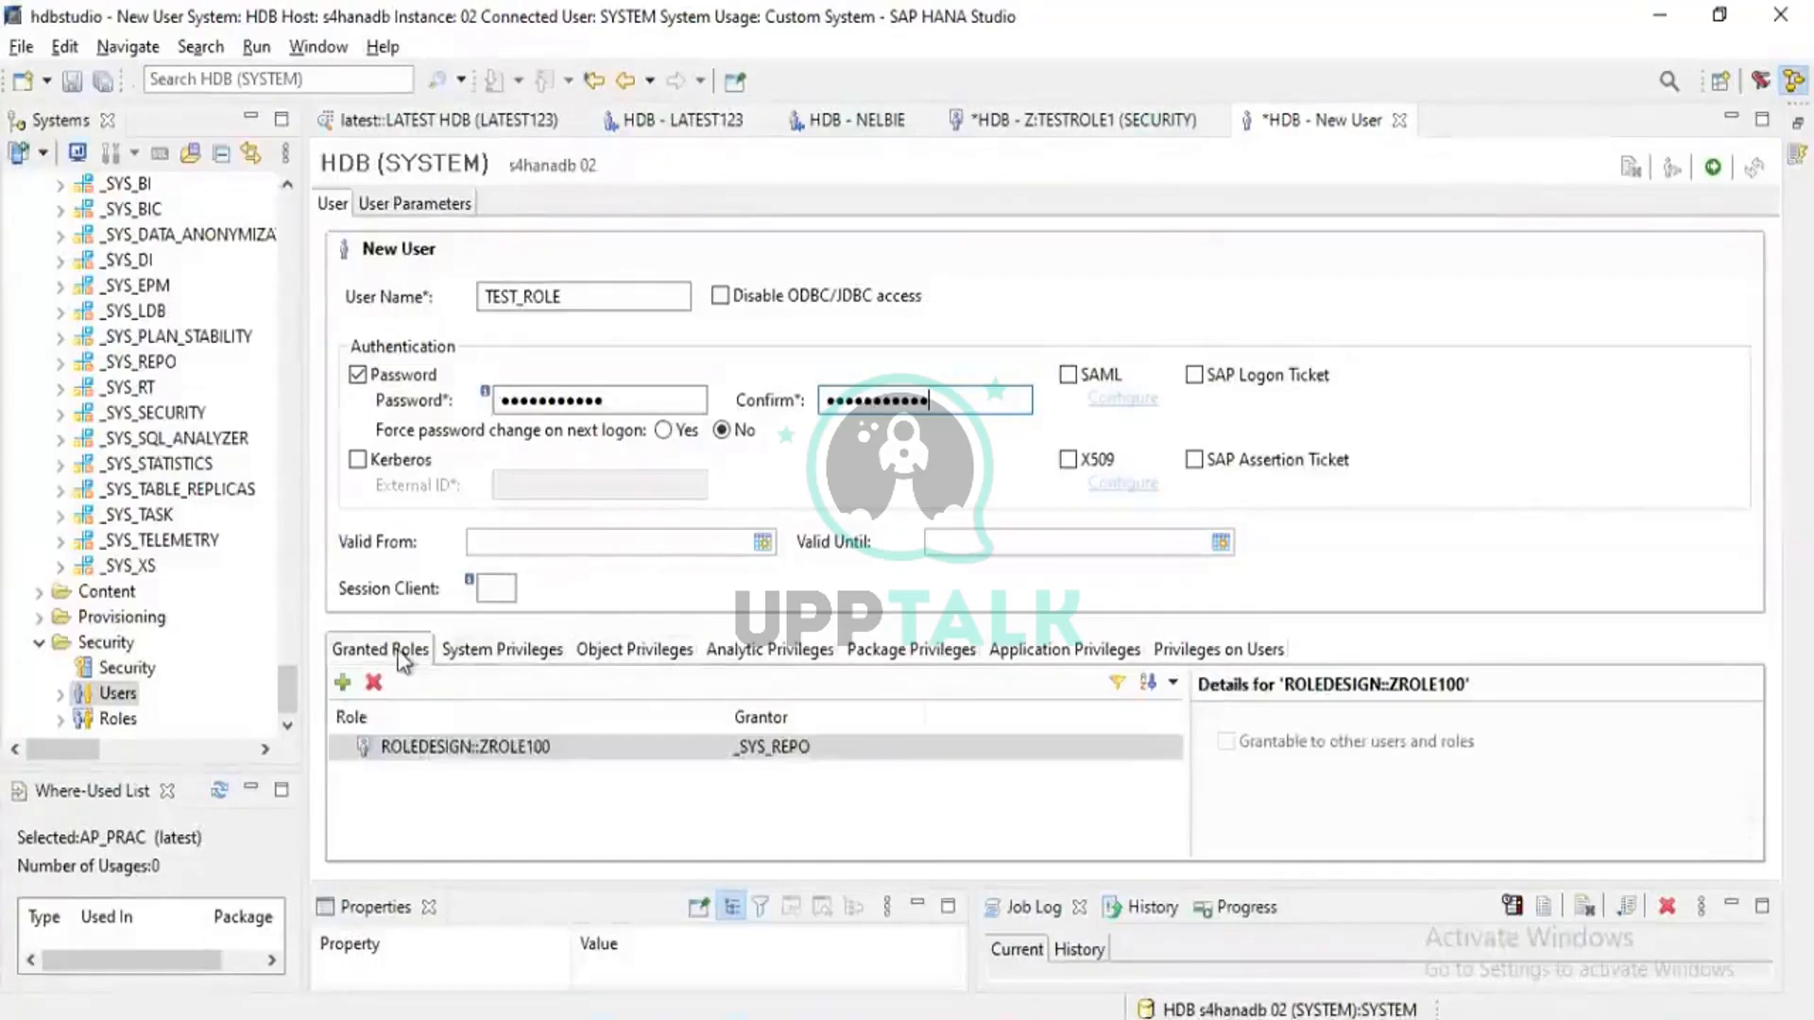
click(413, 748)
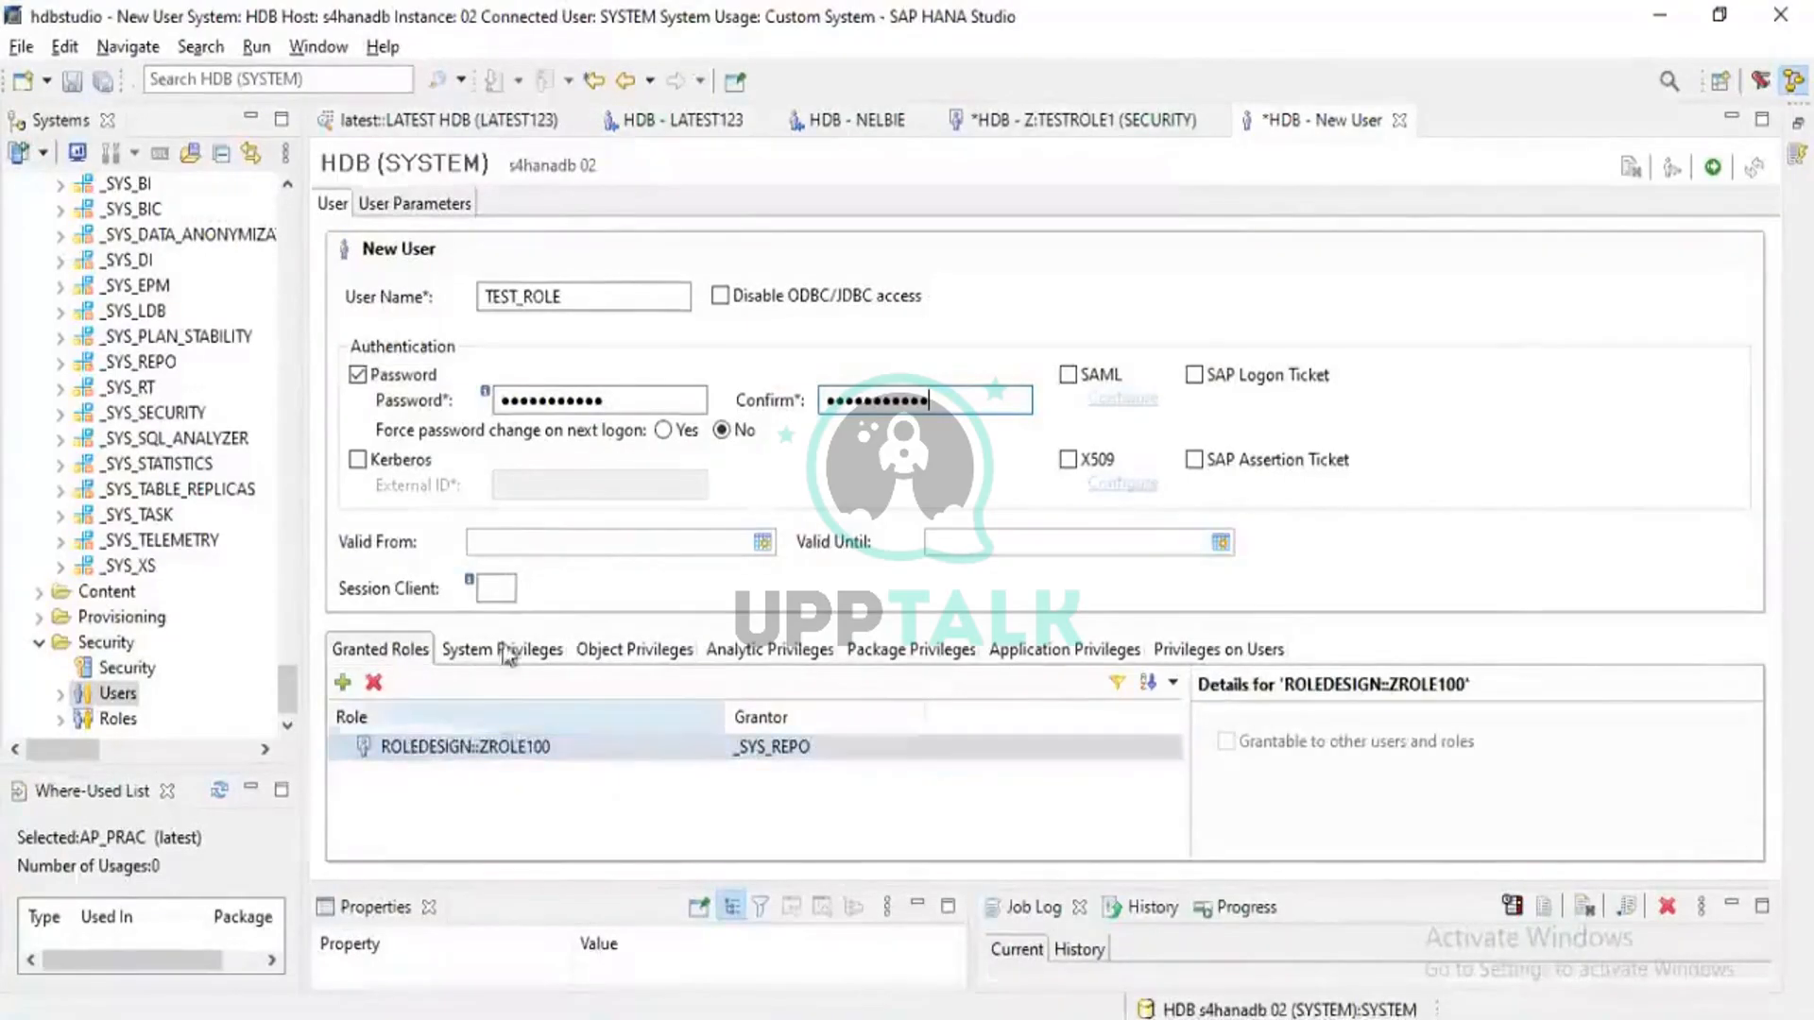
click(304, 792)
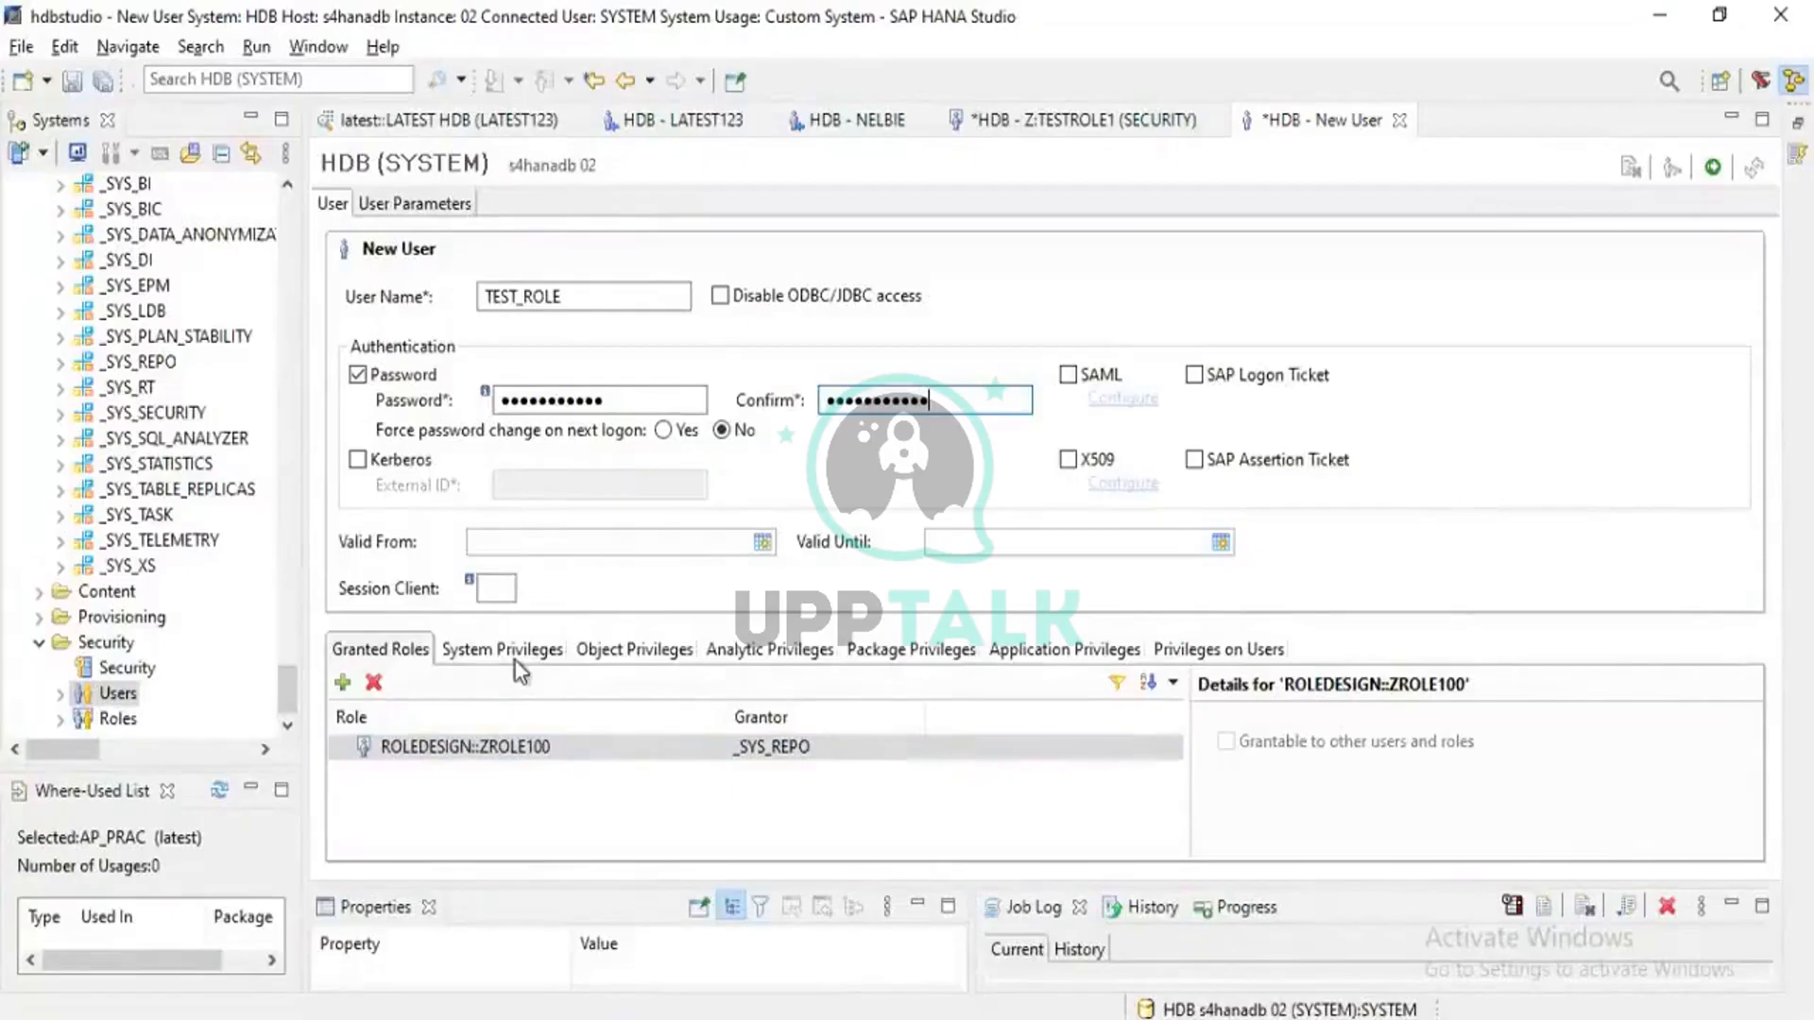
Deploy user TEST_ROLE and check its ZROLE100 role and object privileges on TEST_ROLE
click(1717, 168)
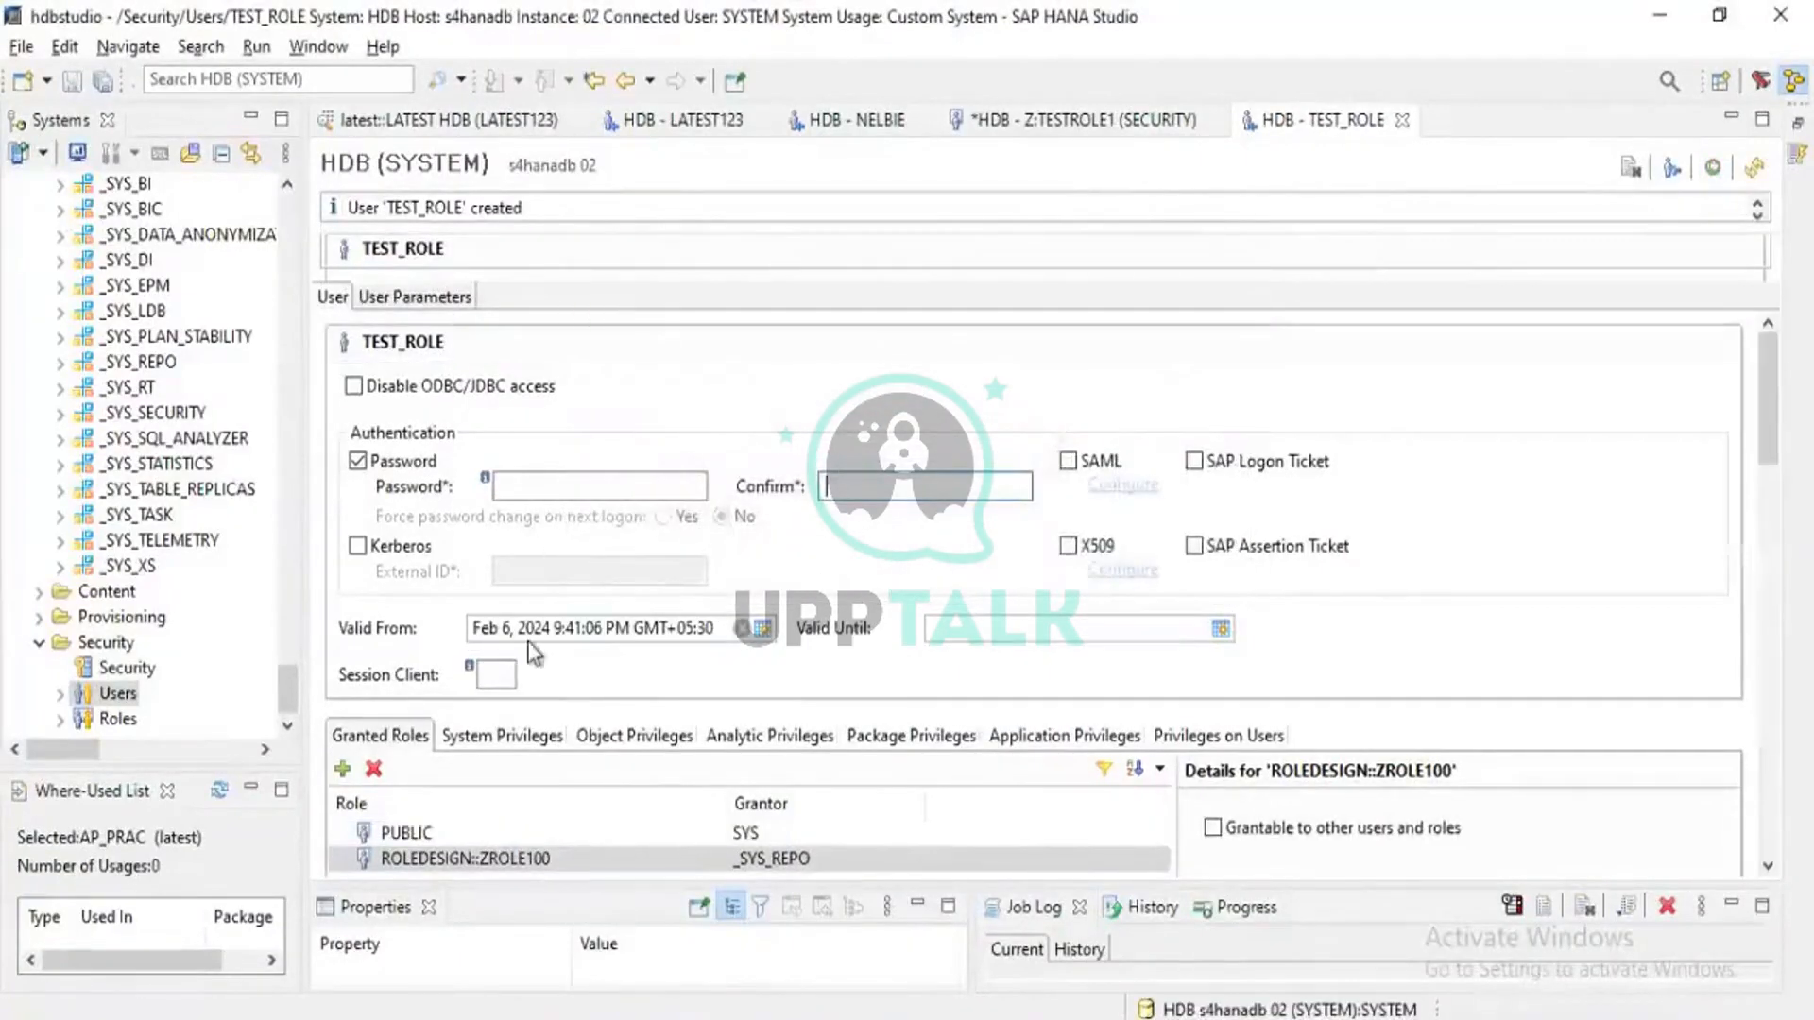
click(478, 862)
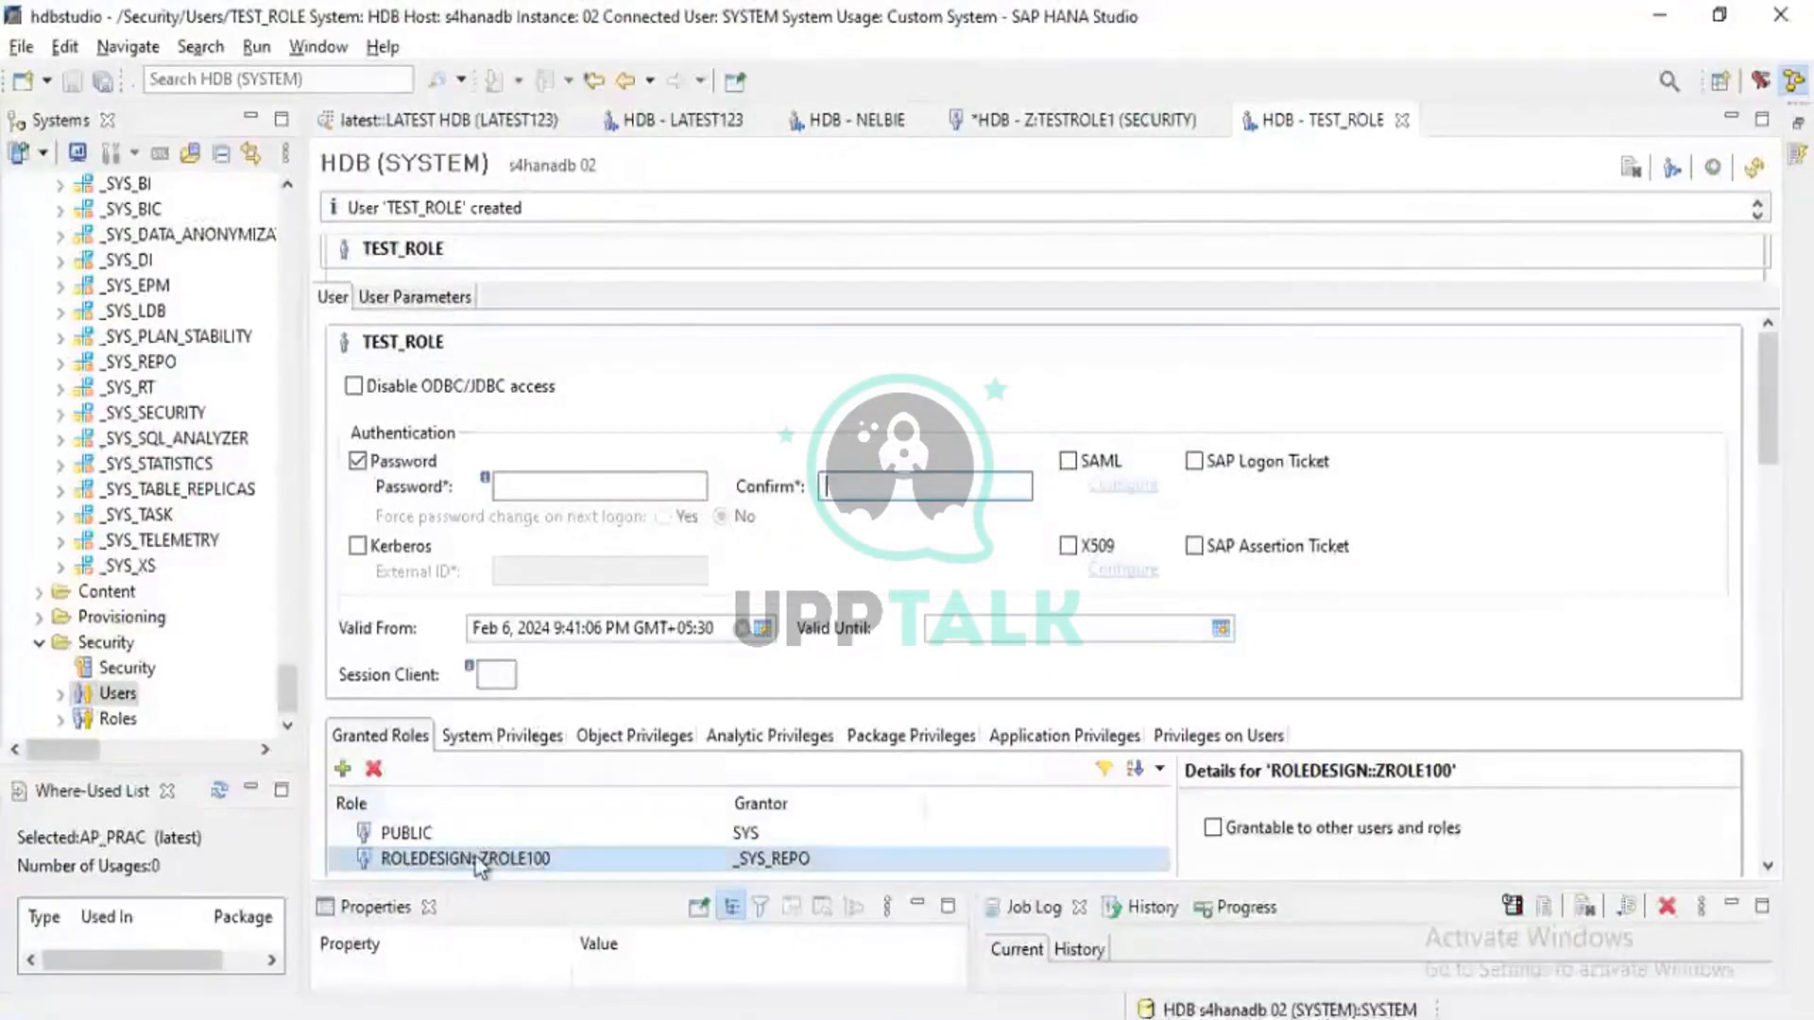
click(496, 752)
click(628, 746)
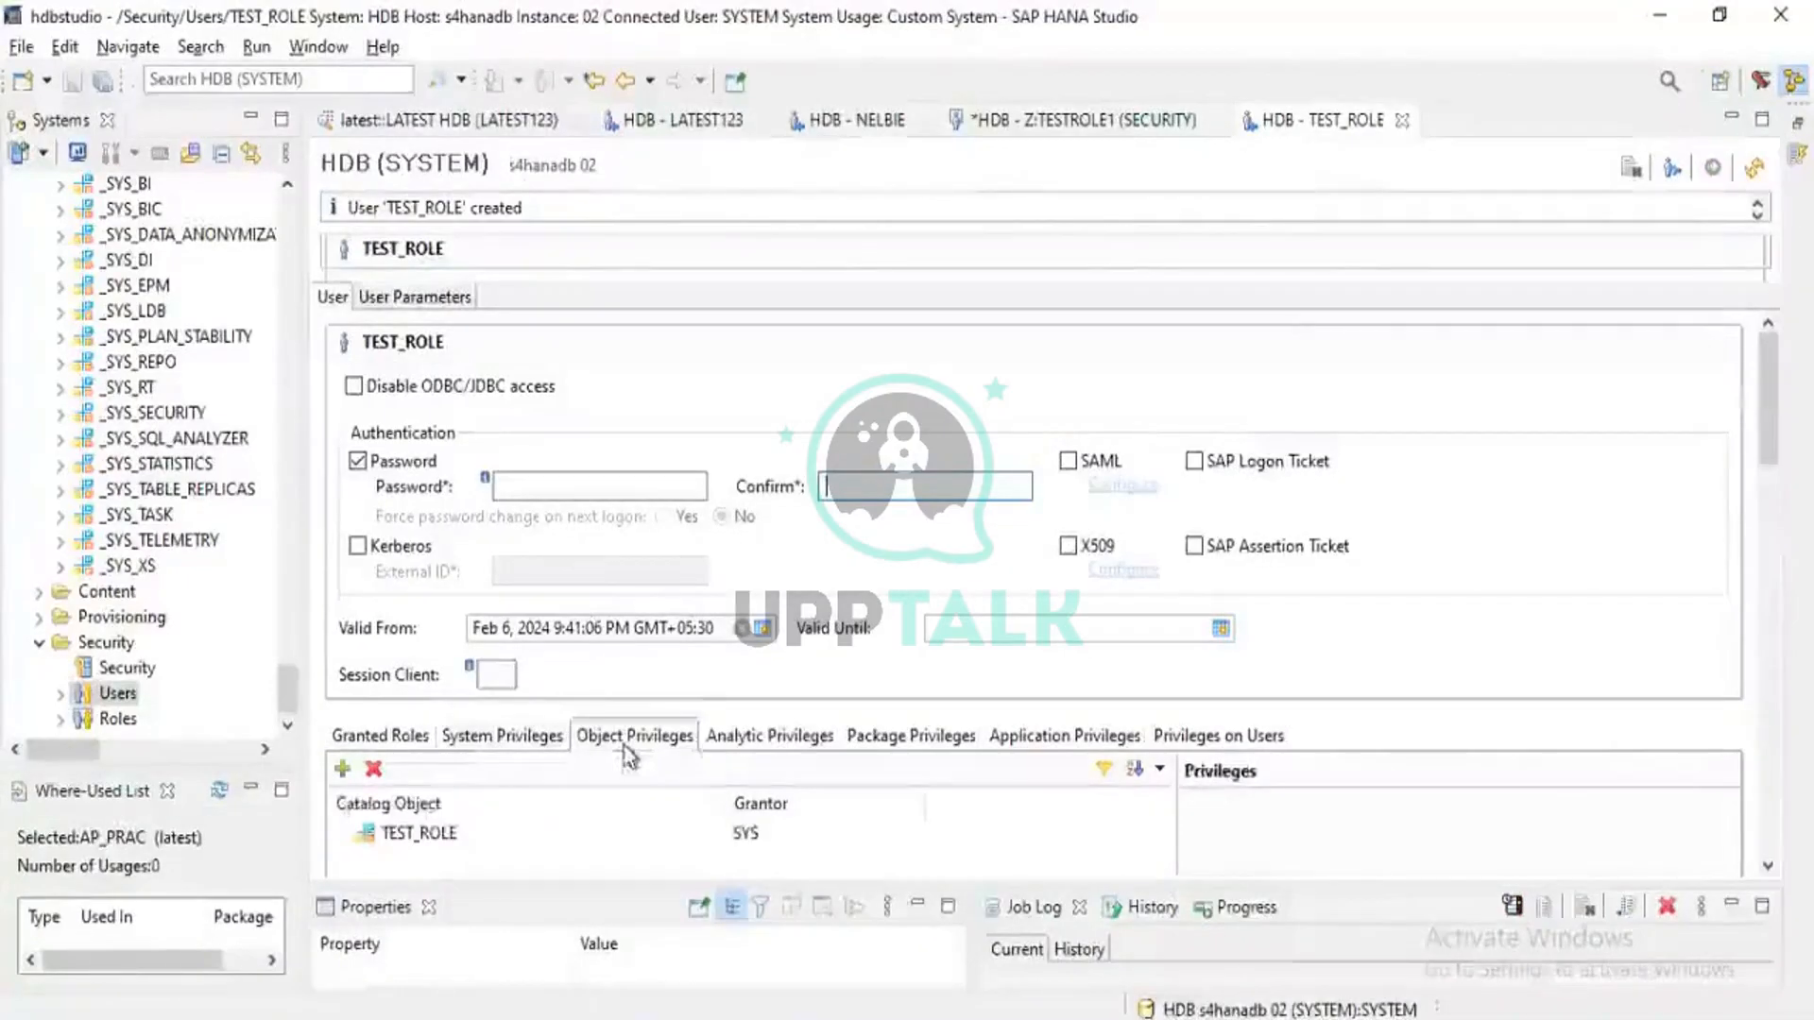
click(418, 836)
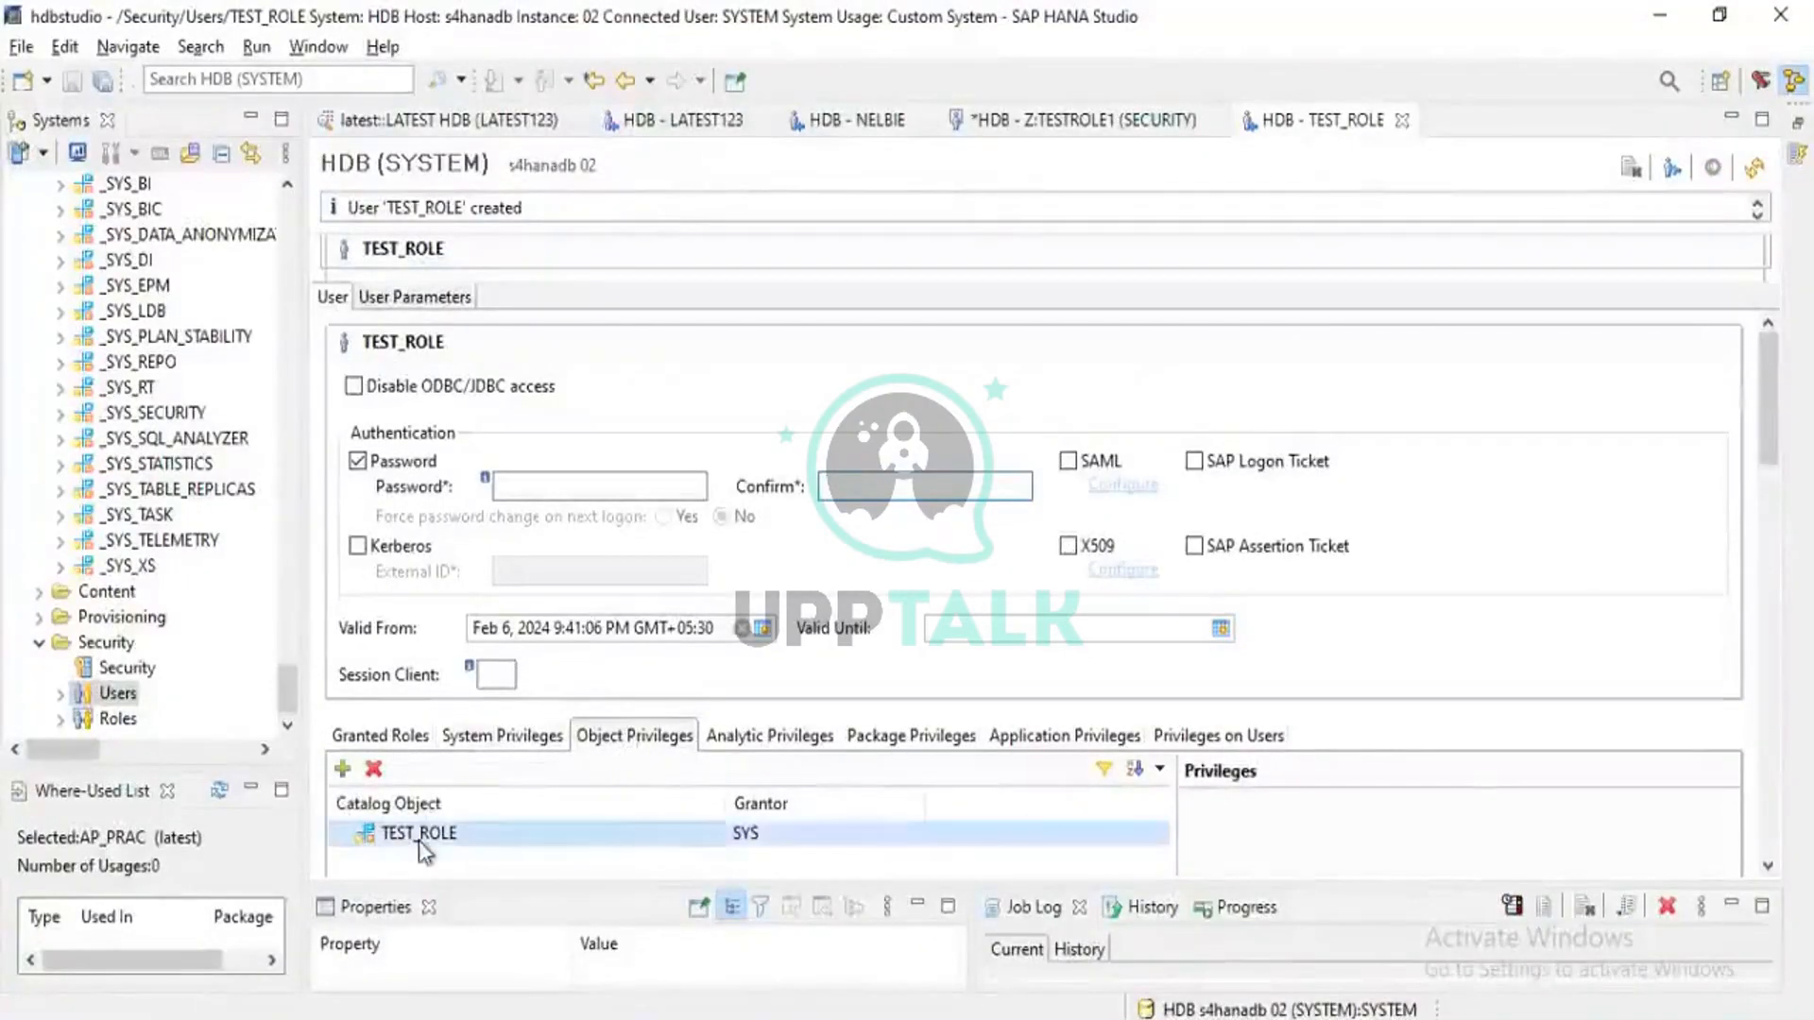
Browse the analytic, package, application and object privilege tabs, returning to Granted Roles
click(747, 742)
click(930, 742)
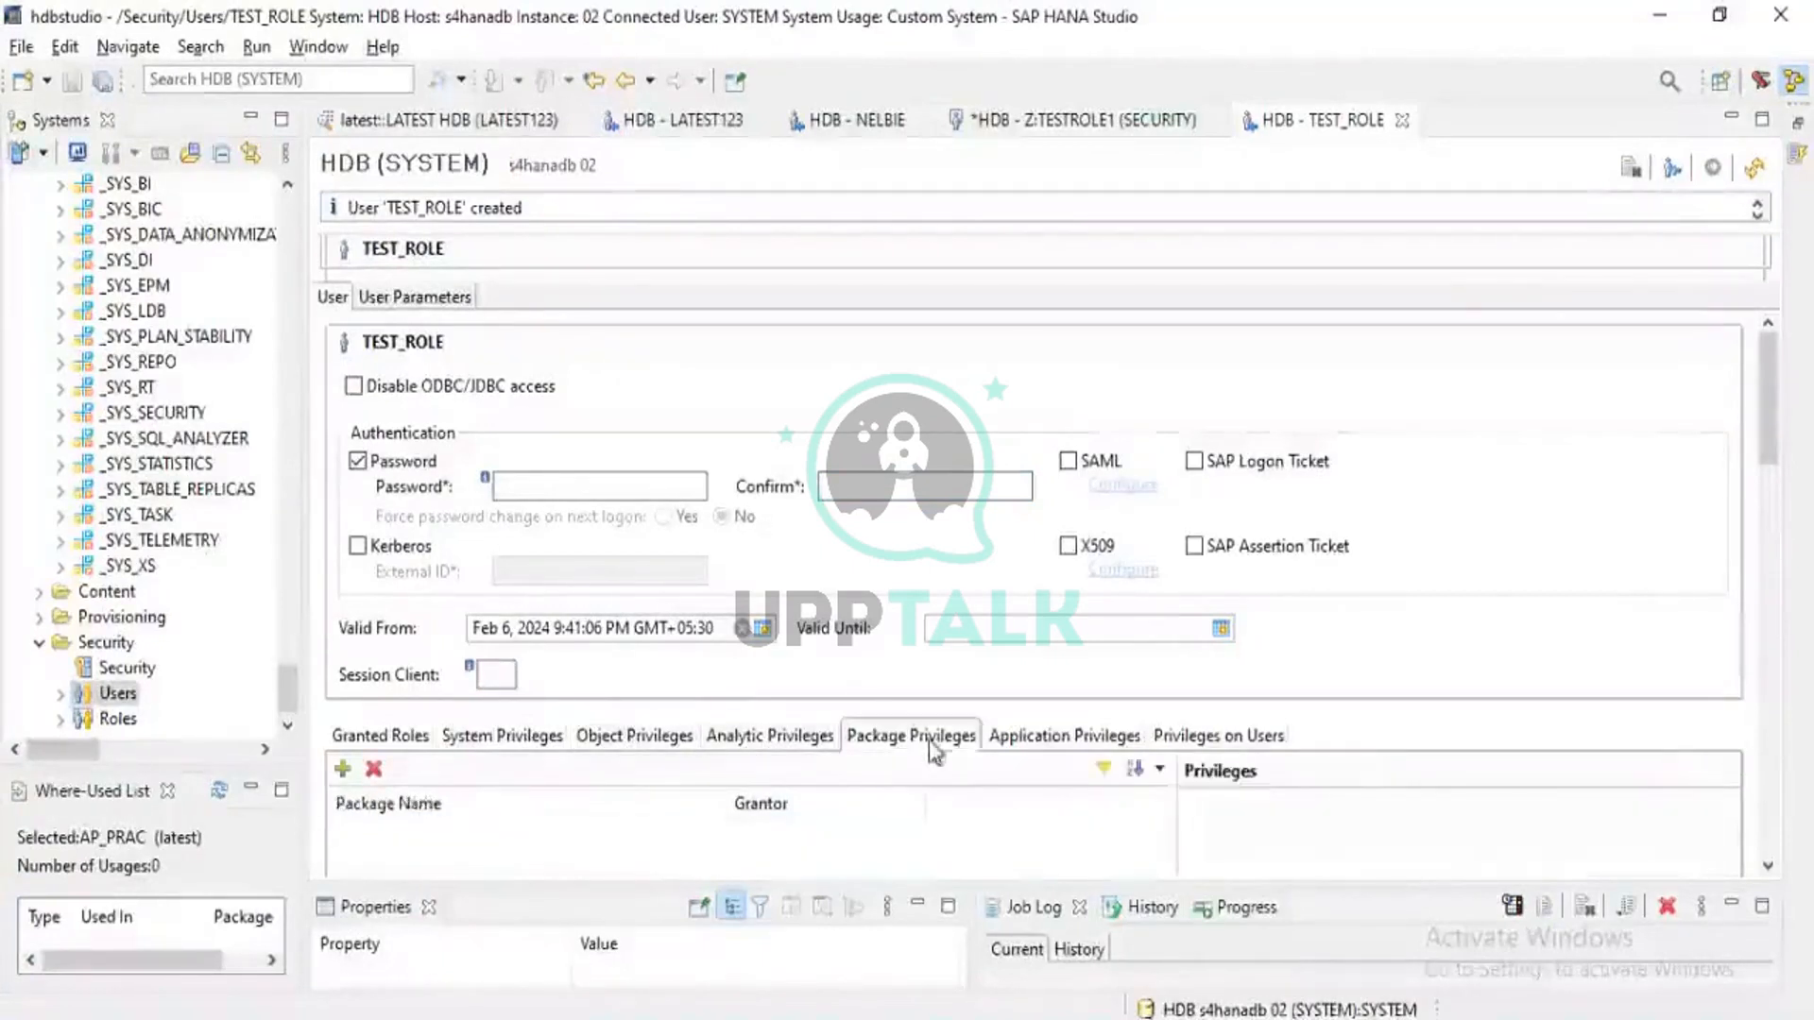
click(1039, 741)
click(890, 737)
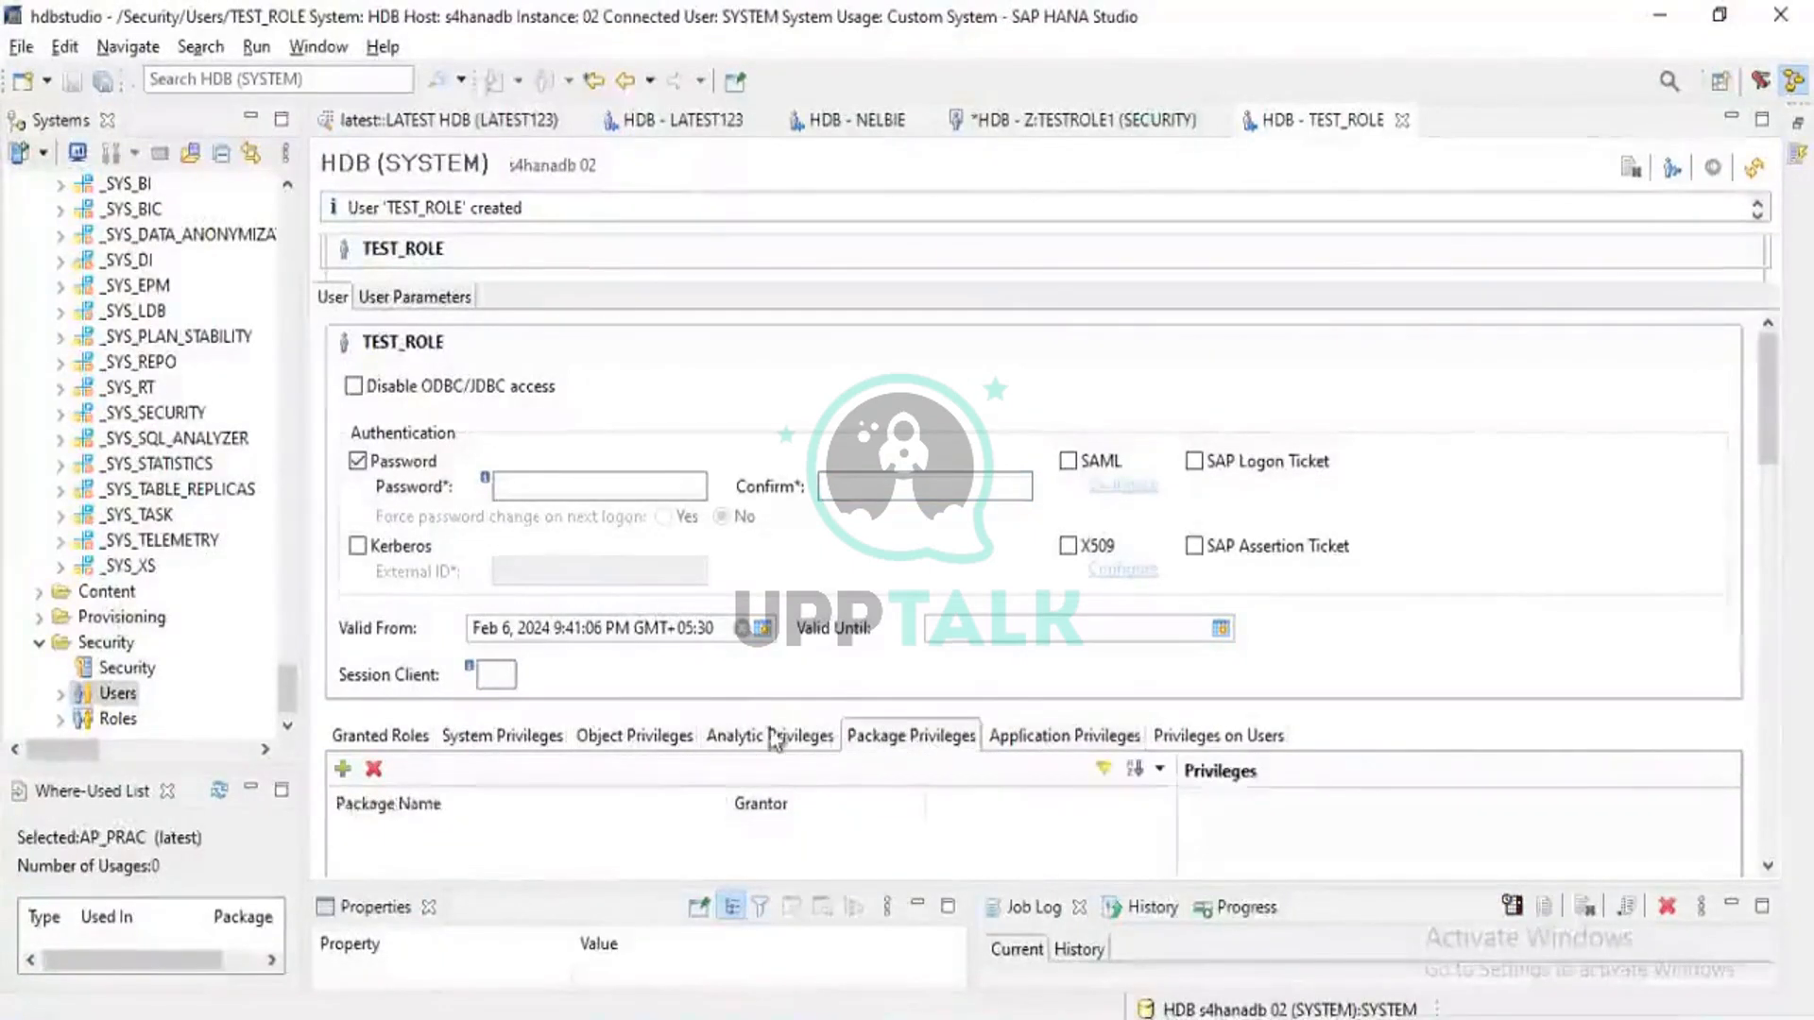
click(770, 741)
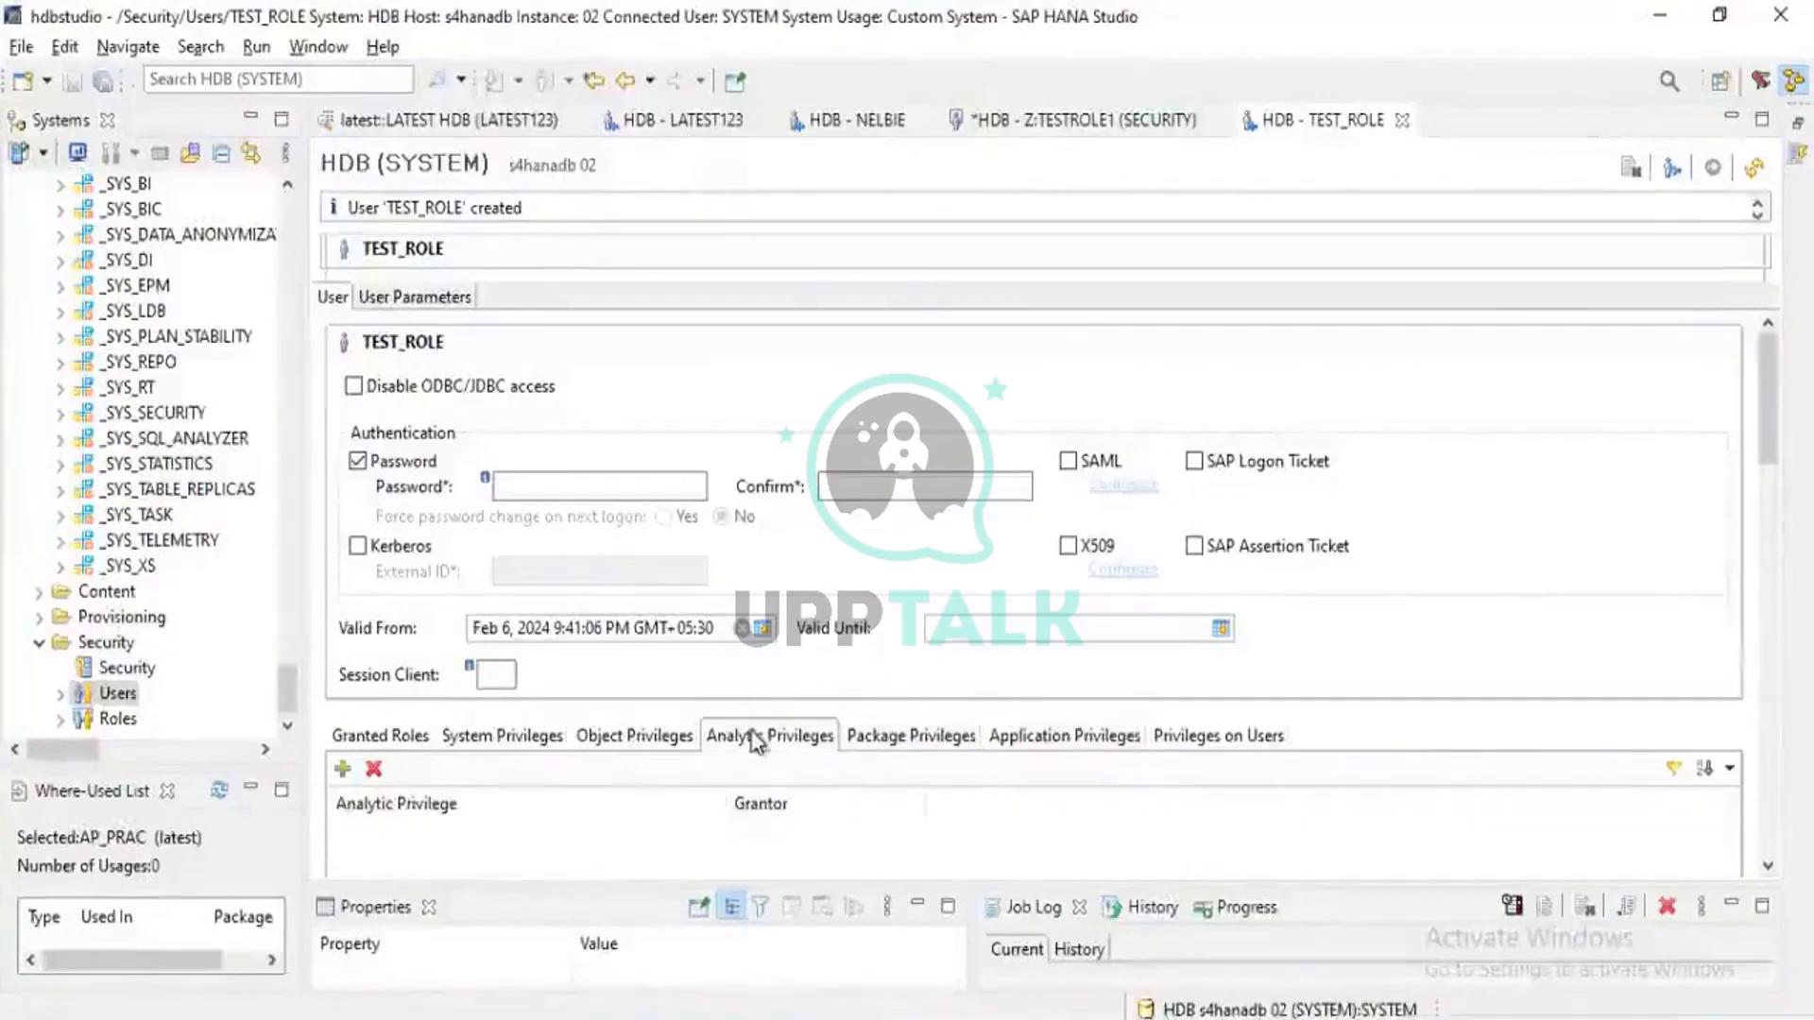
click(633, 747)
click(381, 744)
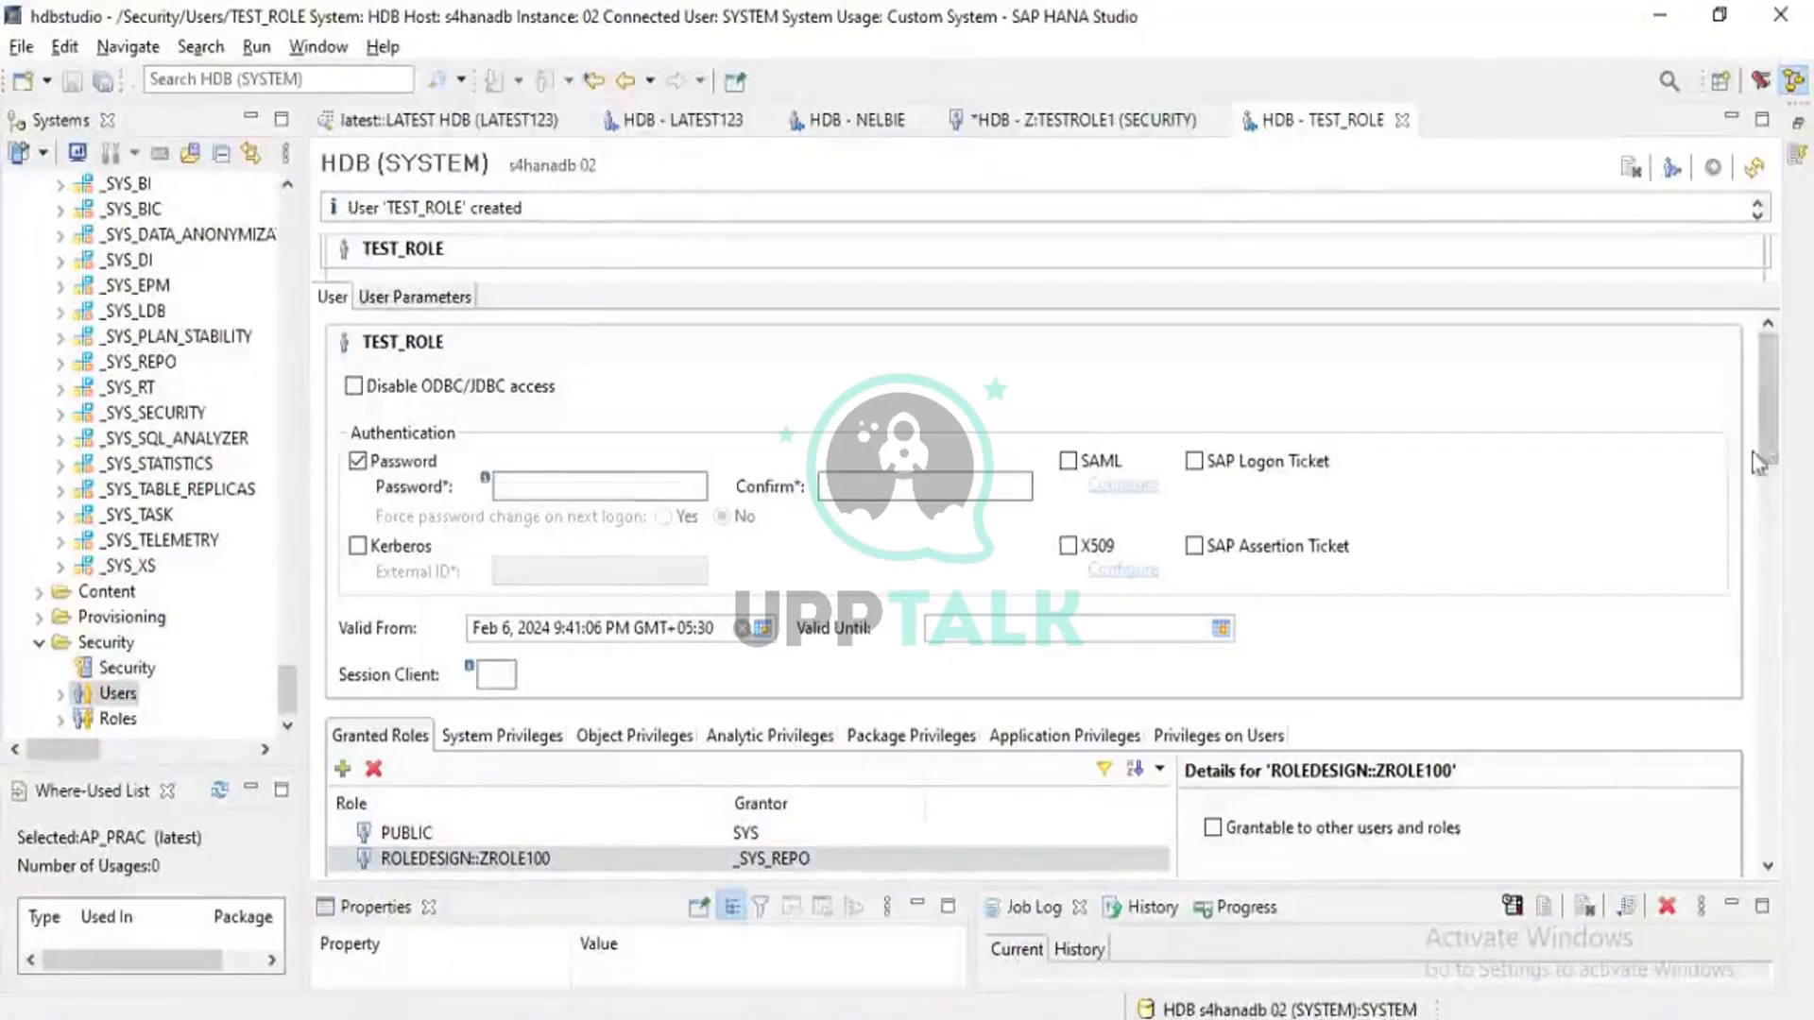
Compare the PUBLIC and ROLEDESIGN::ZROLE100 role details granted to TEST_ROLE
drag(1770, 456, 1770, 472)
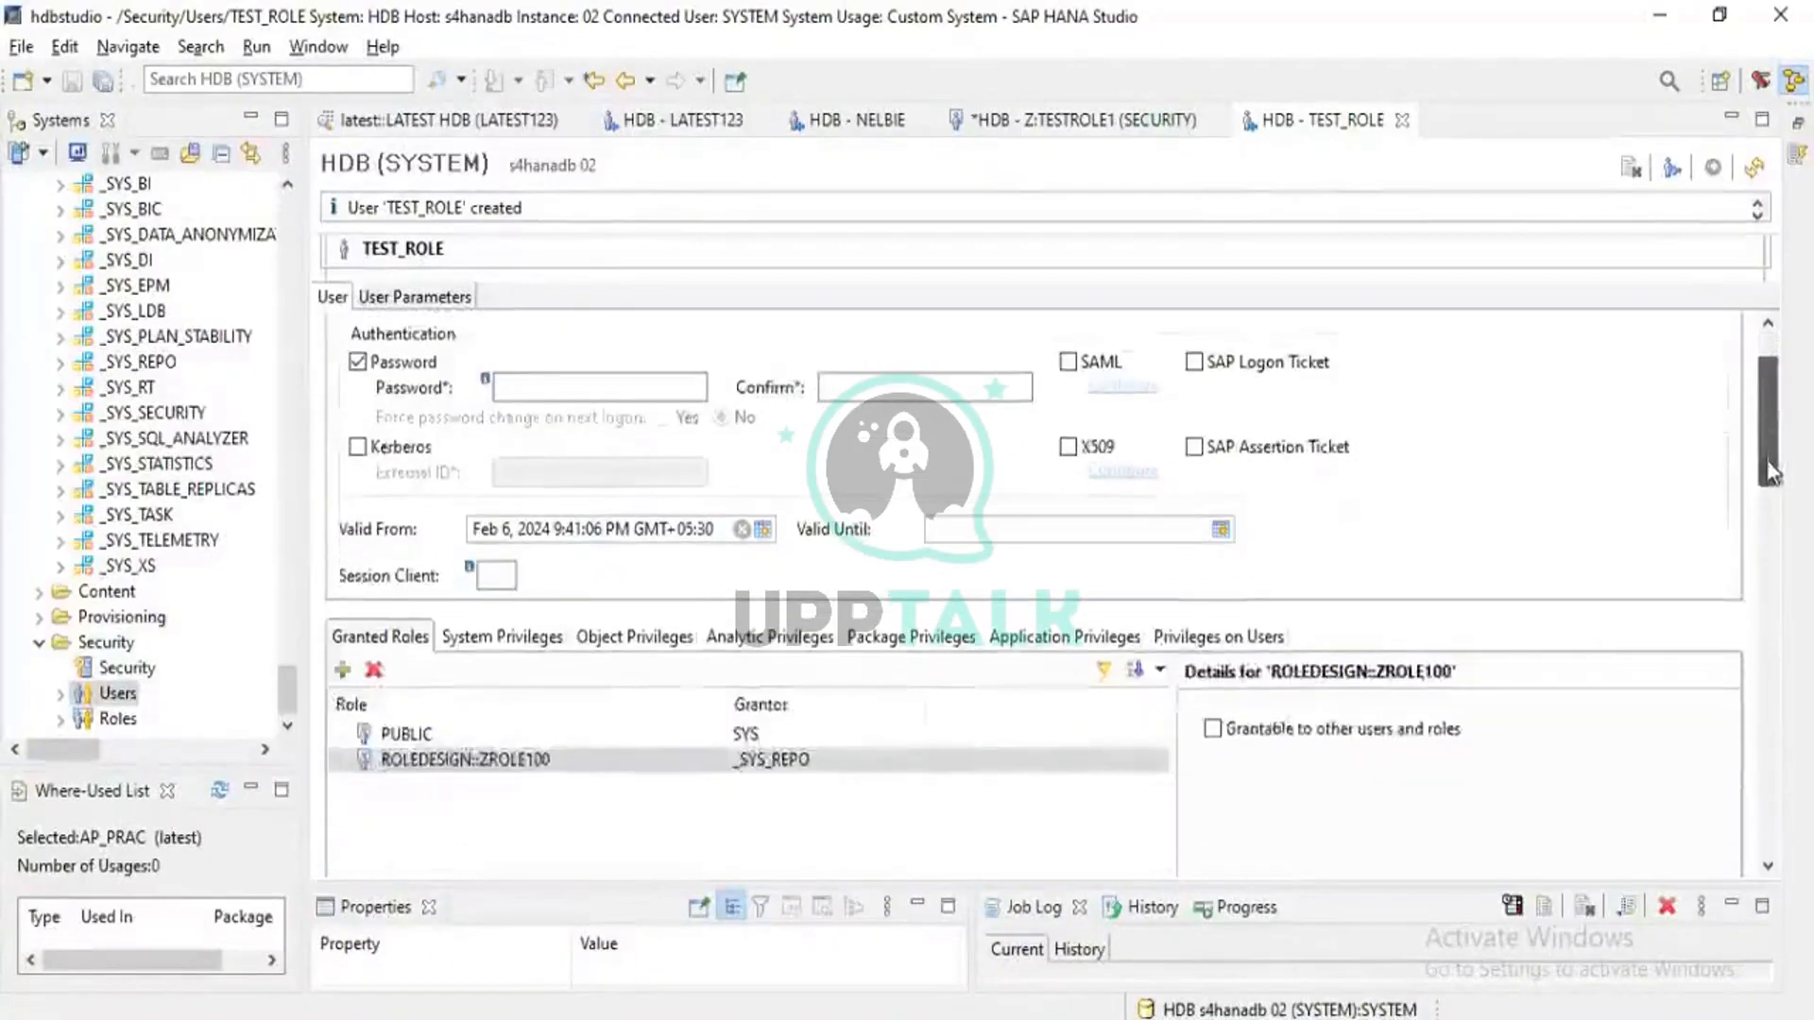
scroll(1776, 459, up, 1)
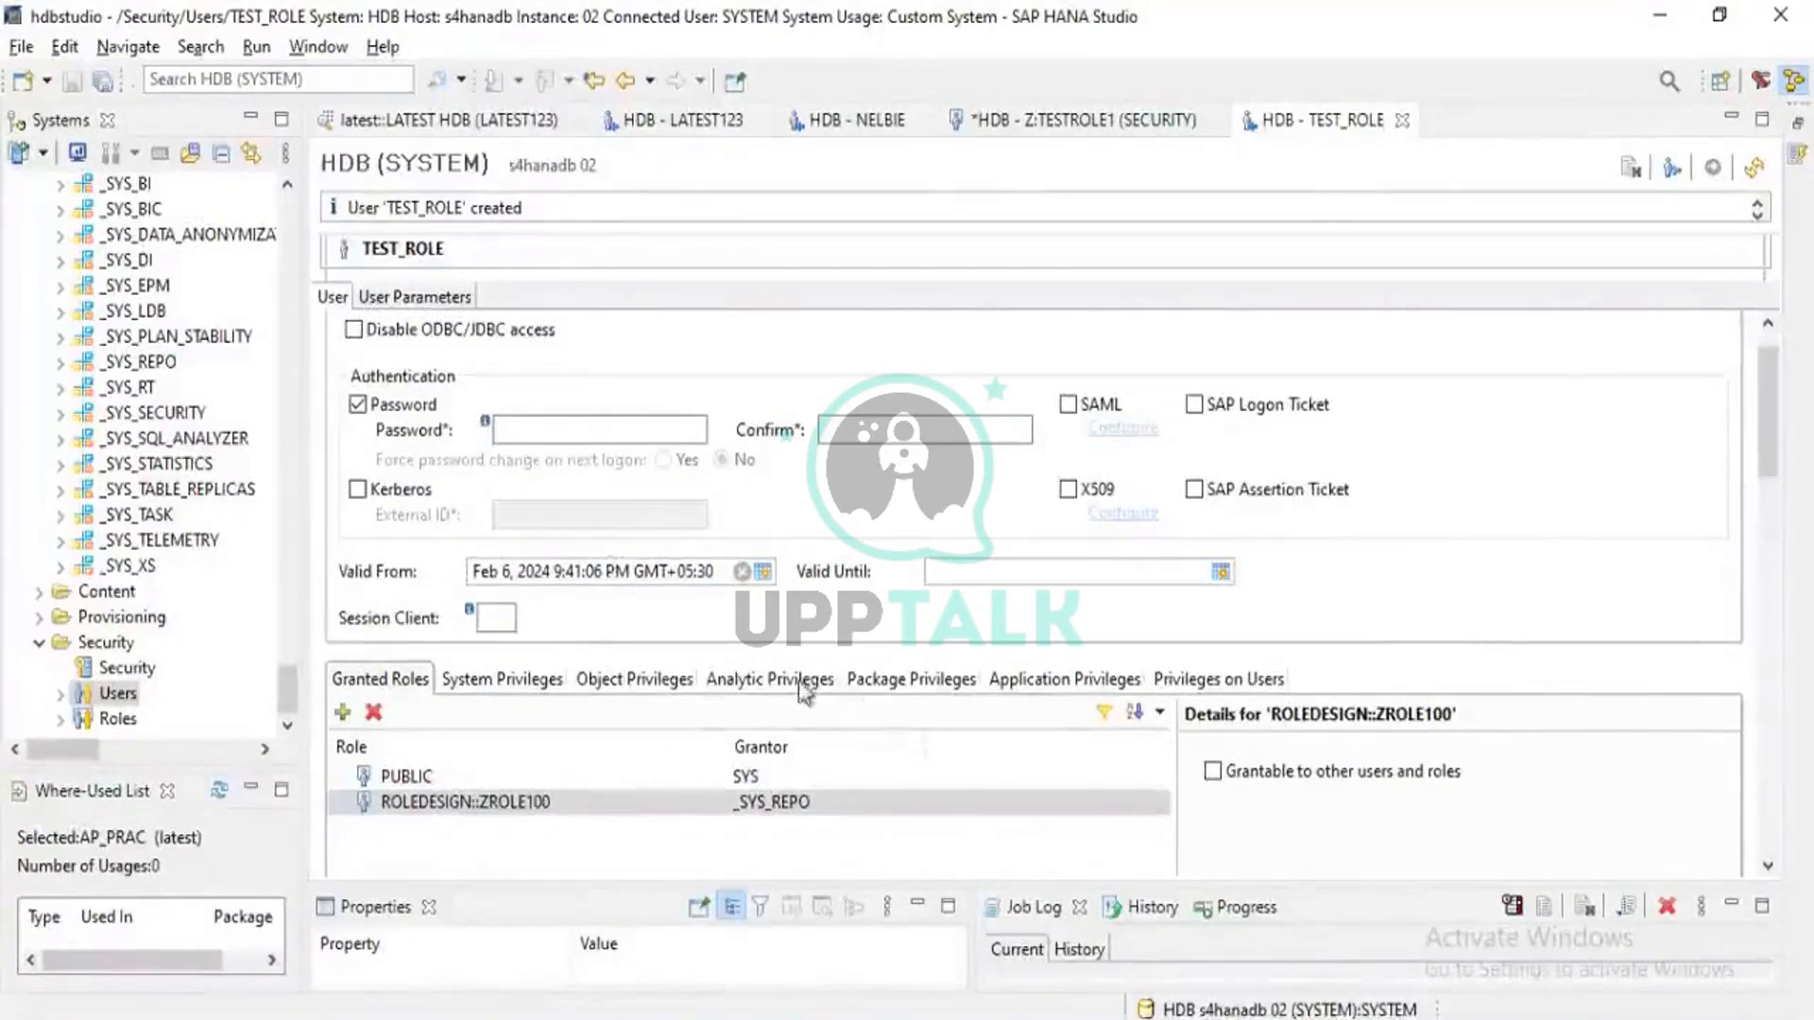
click(406, 808)
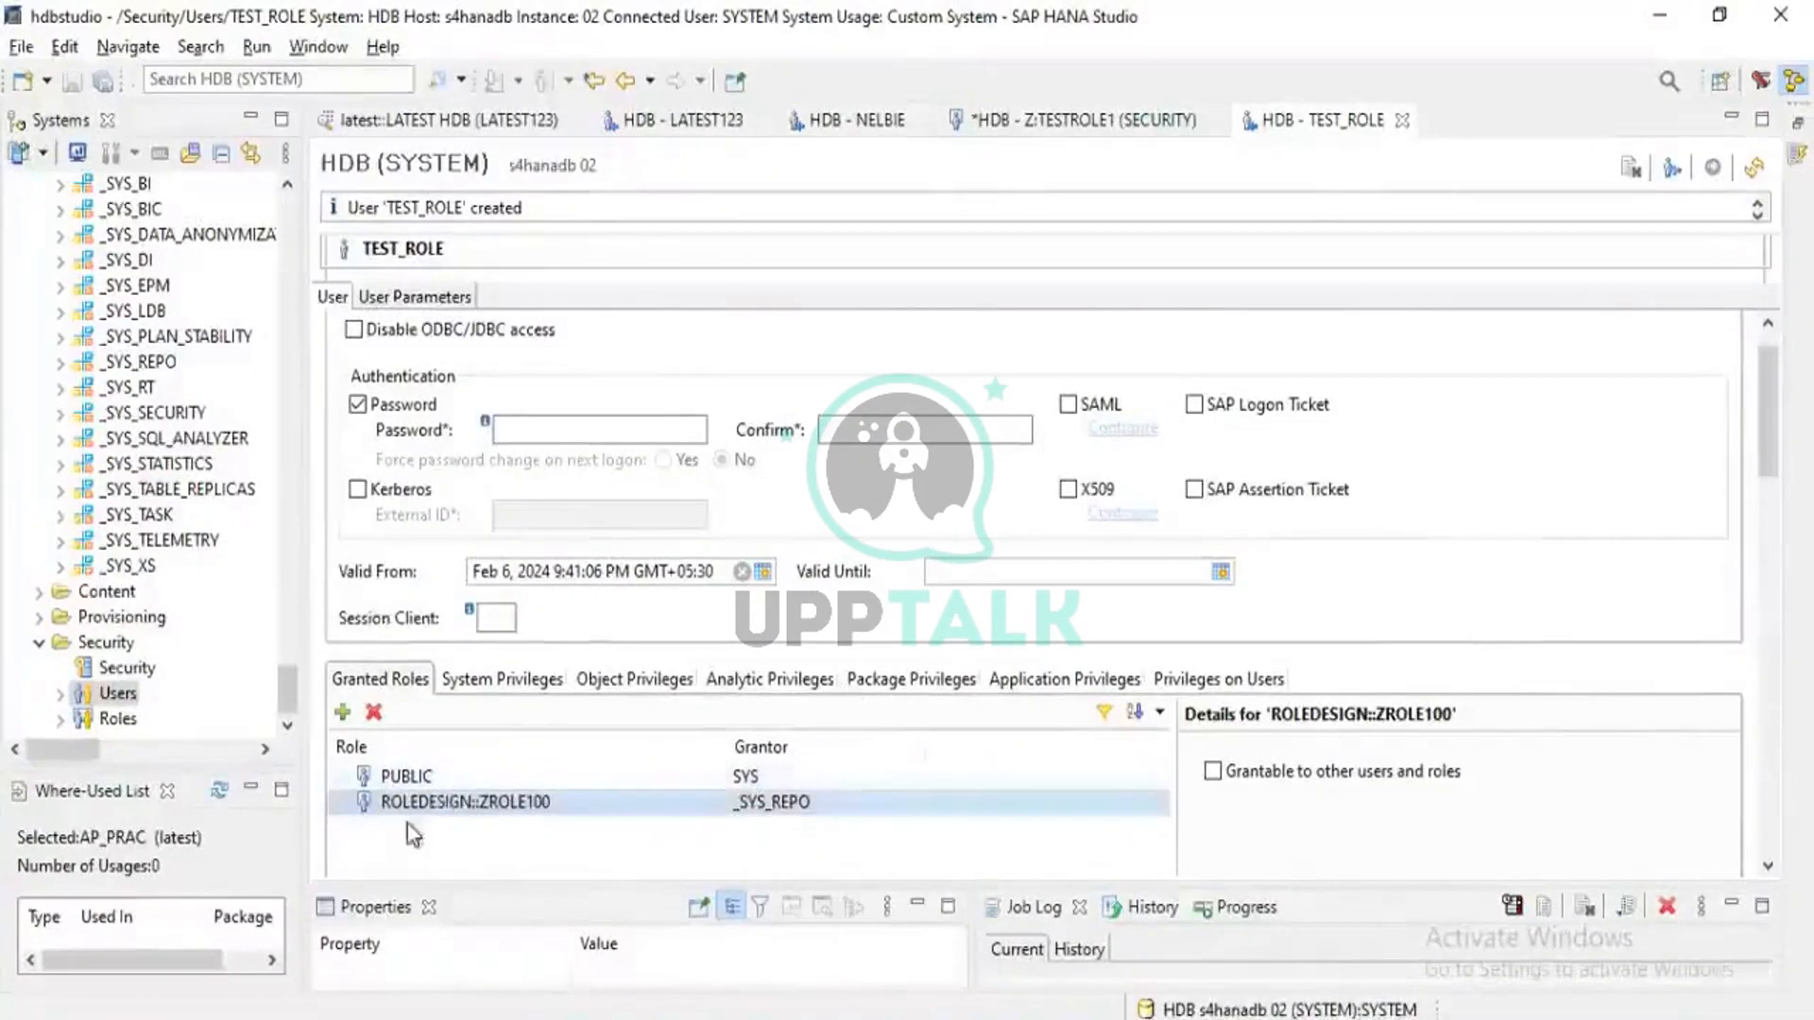
click(501, 780)
click(481, 808)
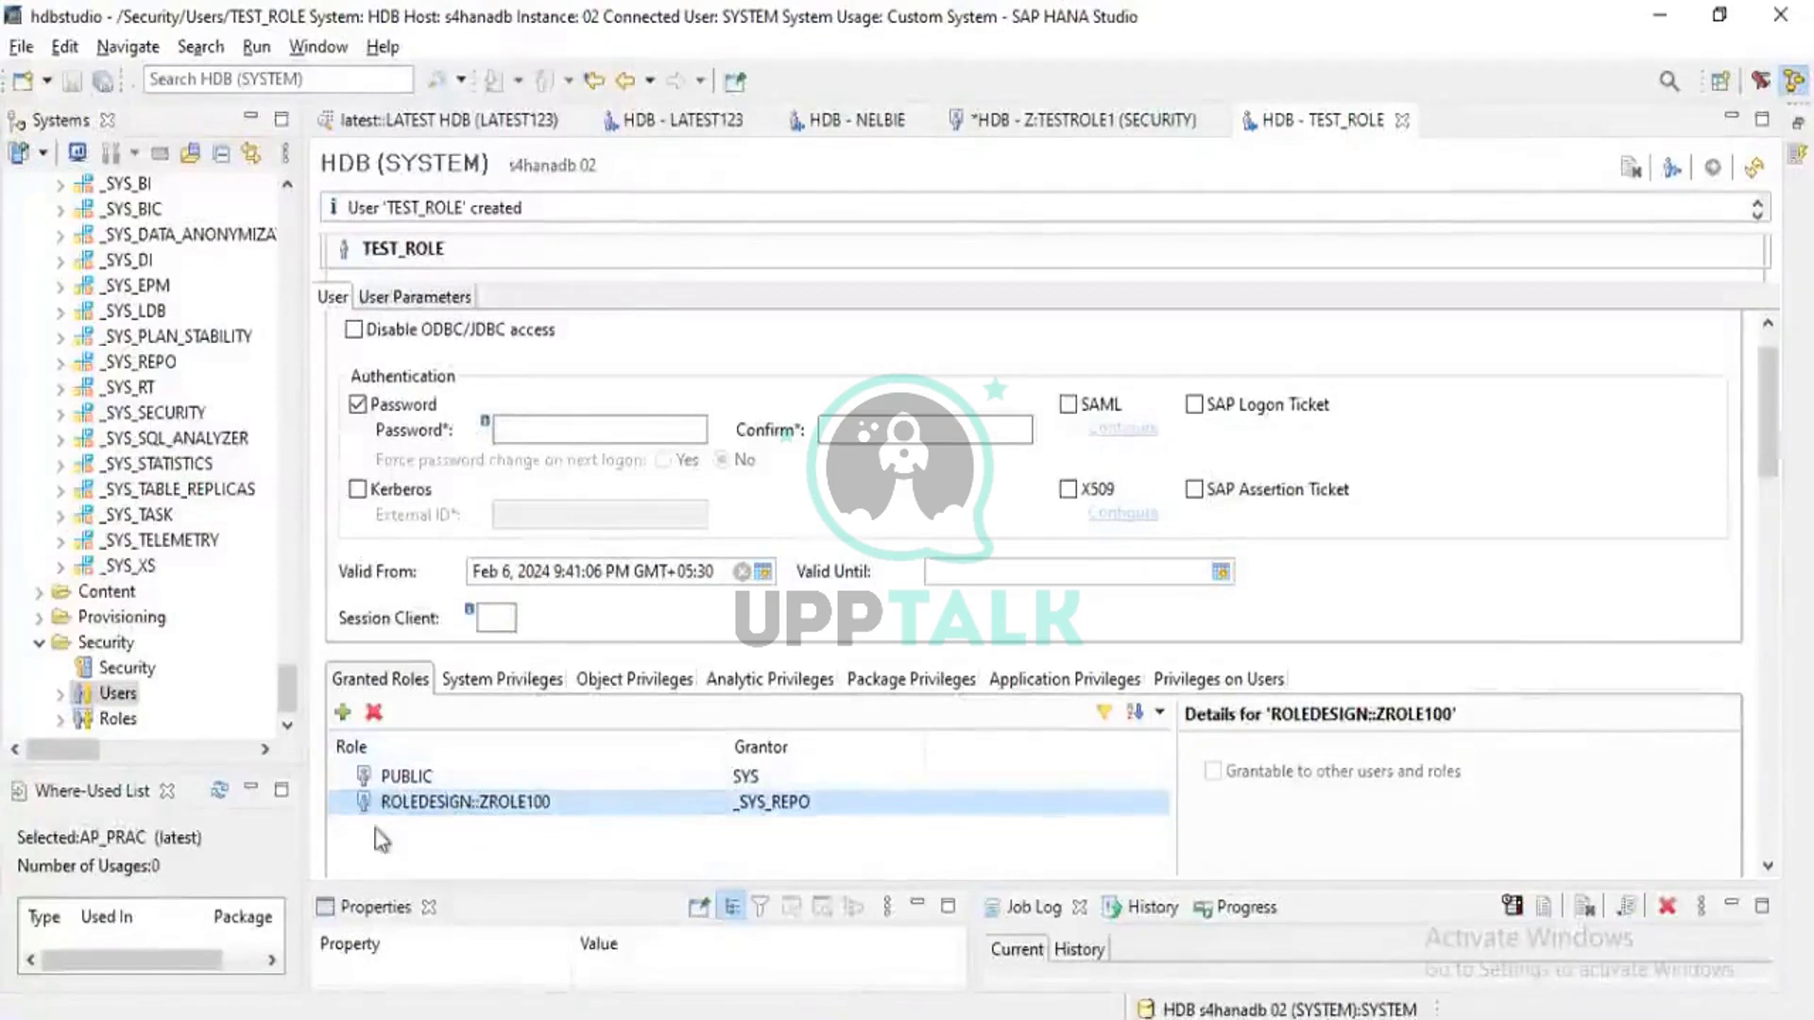
click(405, 777)
click(406, 803)
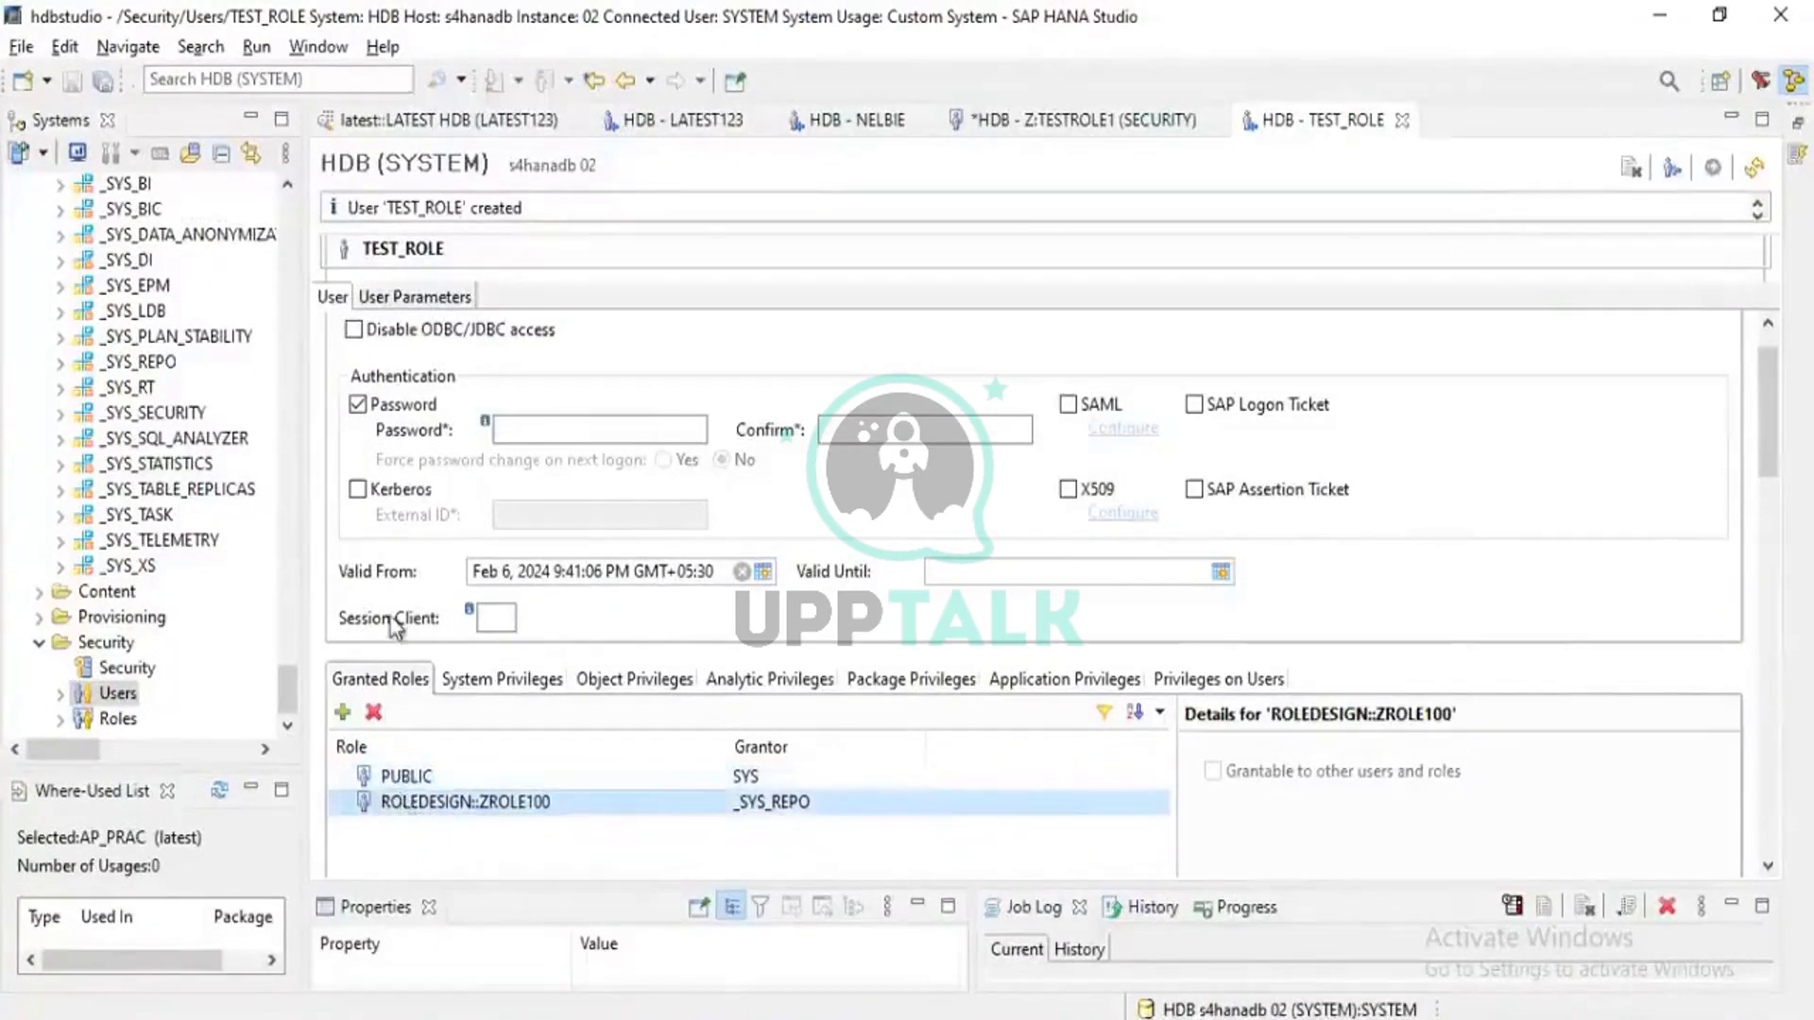
scroll(395, 627, up, 1)
scroll(102, 260, down, 10)
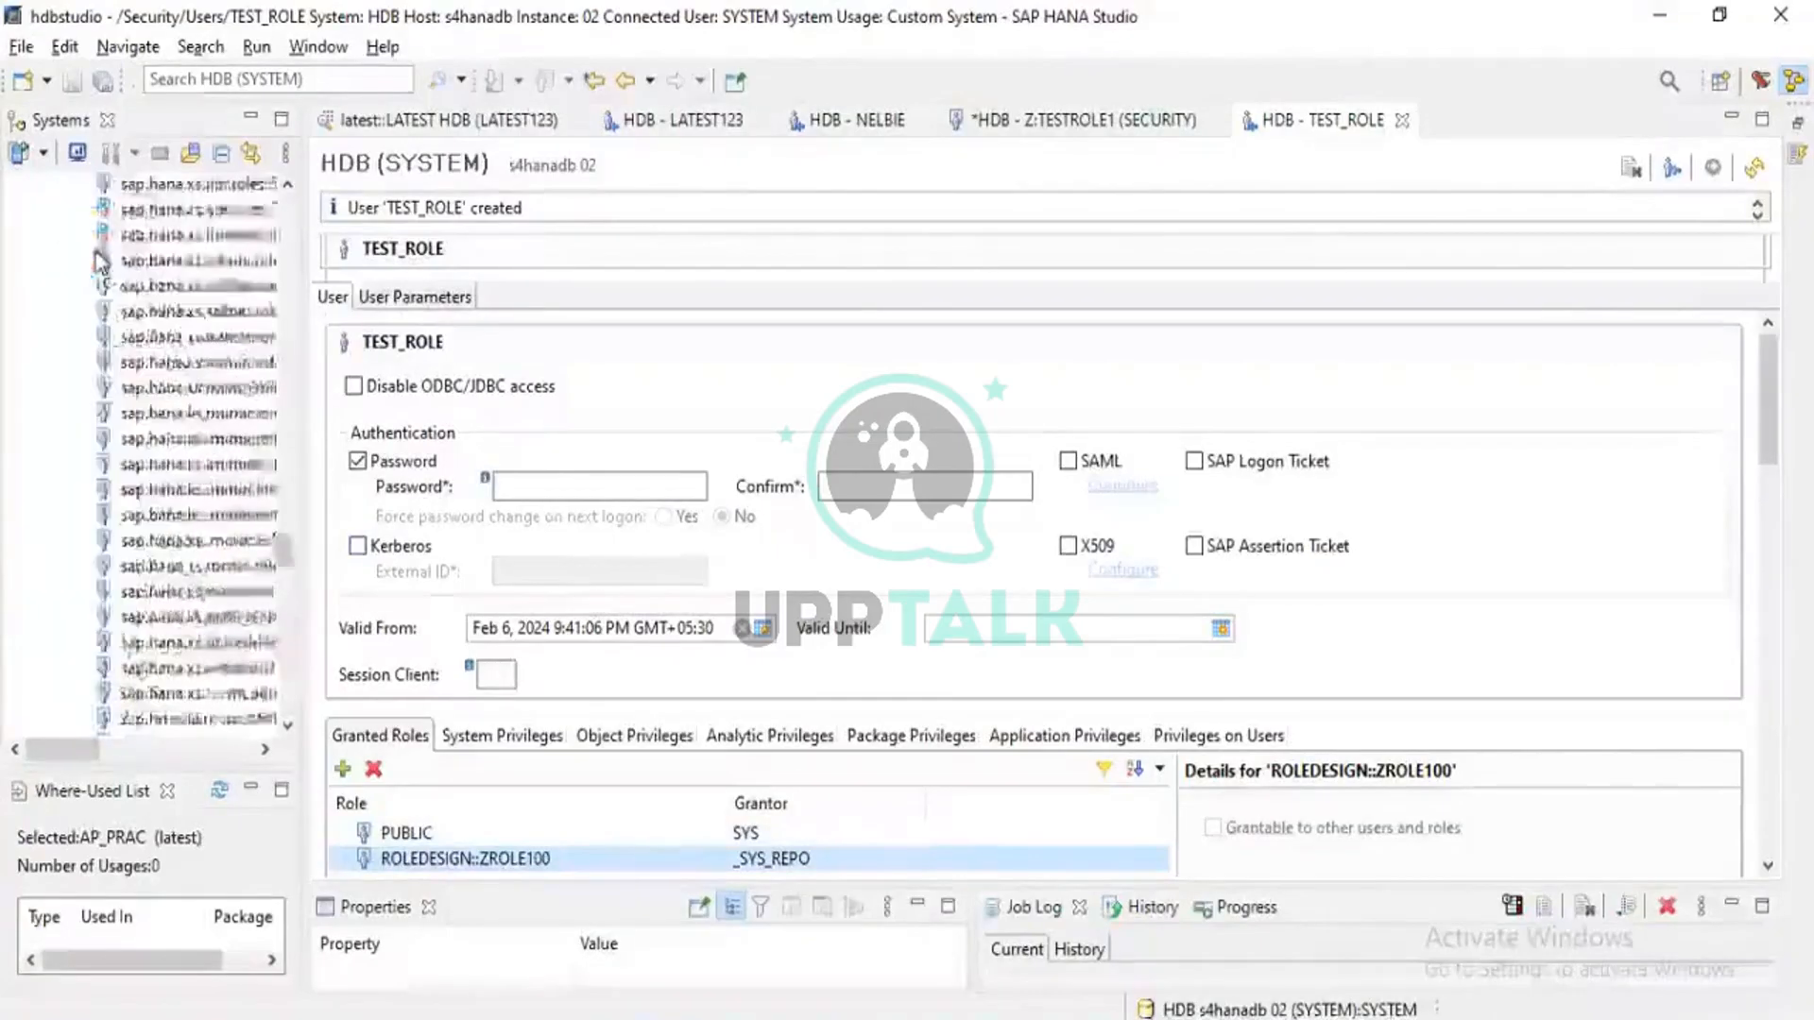
scroll(102, 260, up, 15)
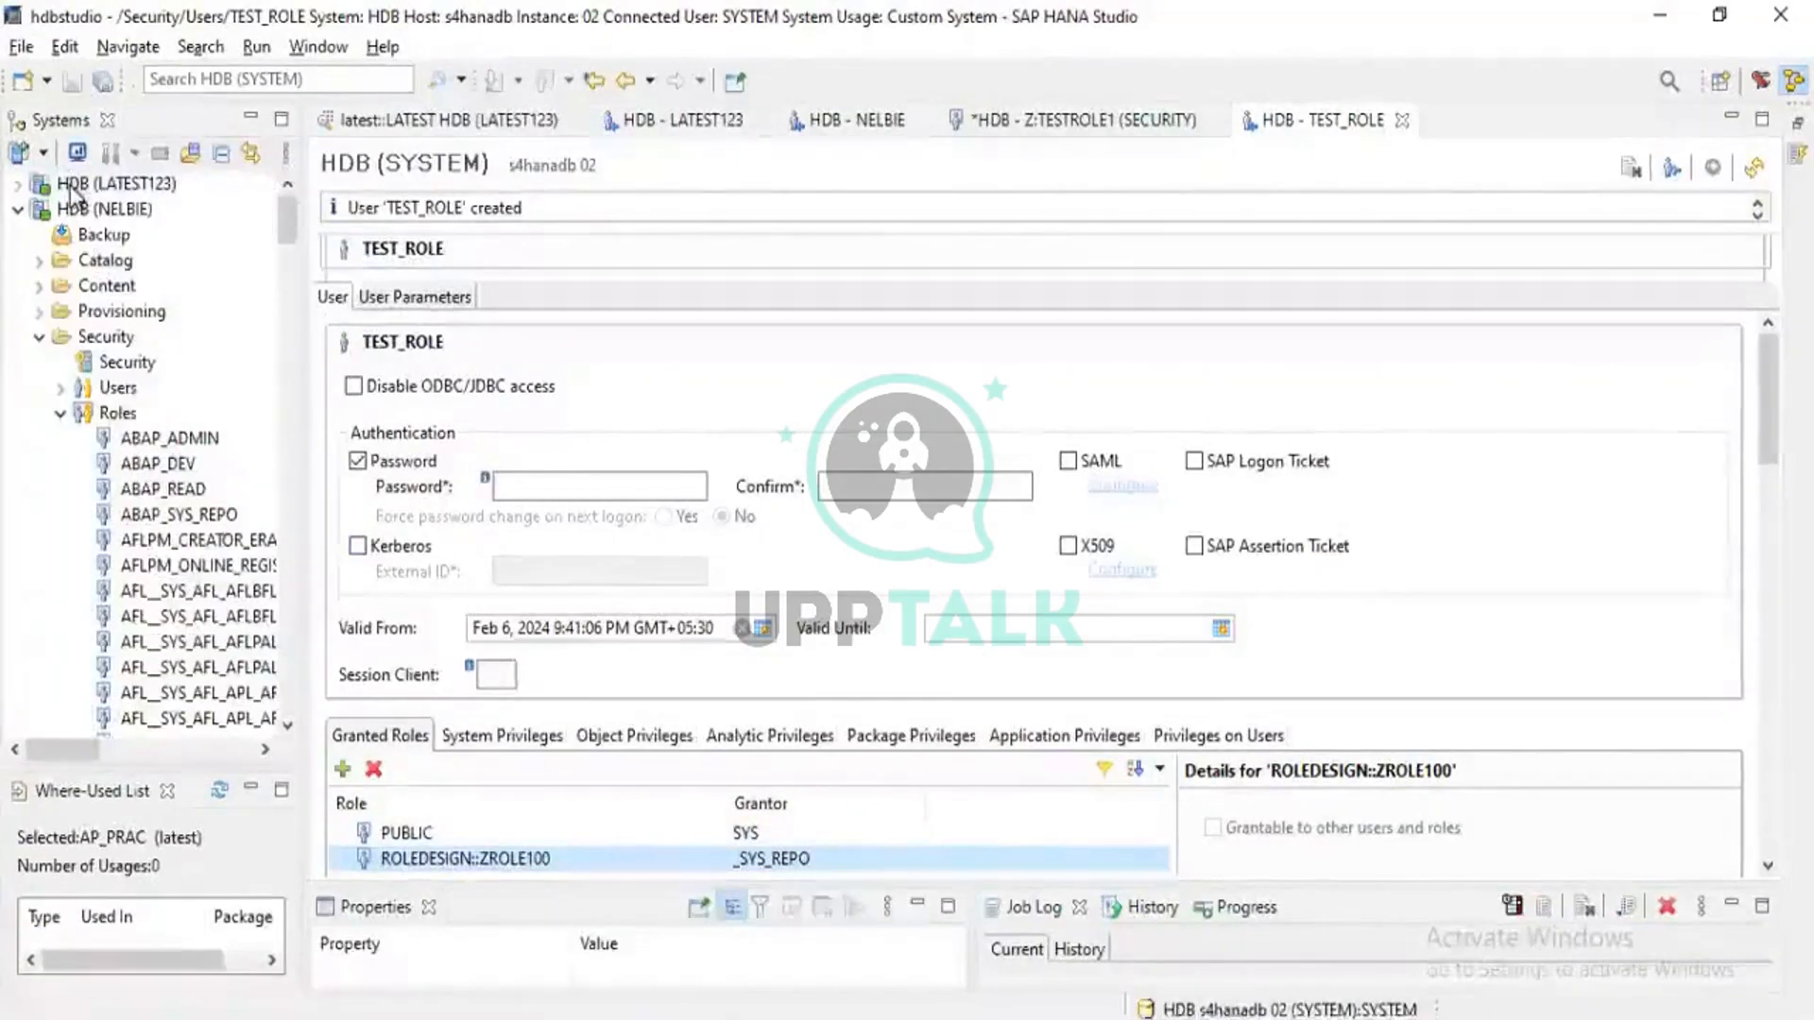
click(70, 186)
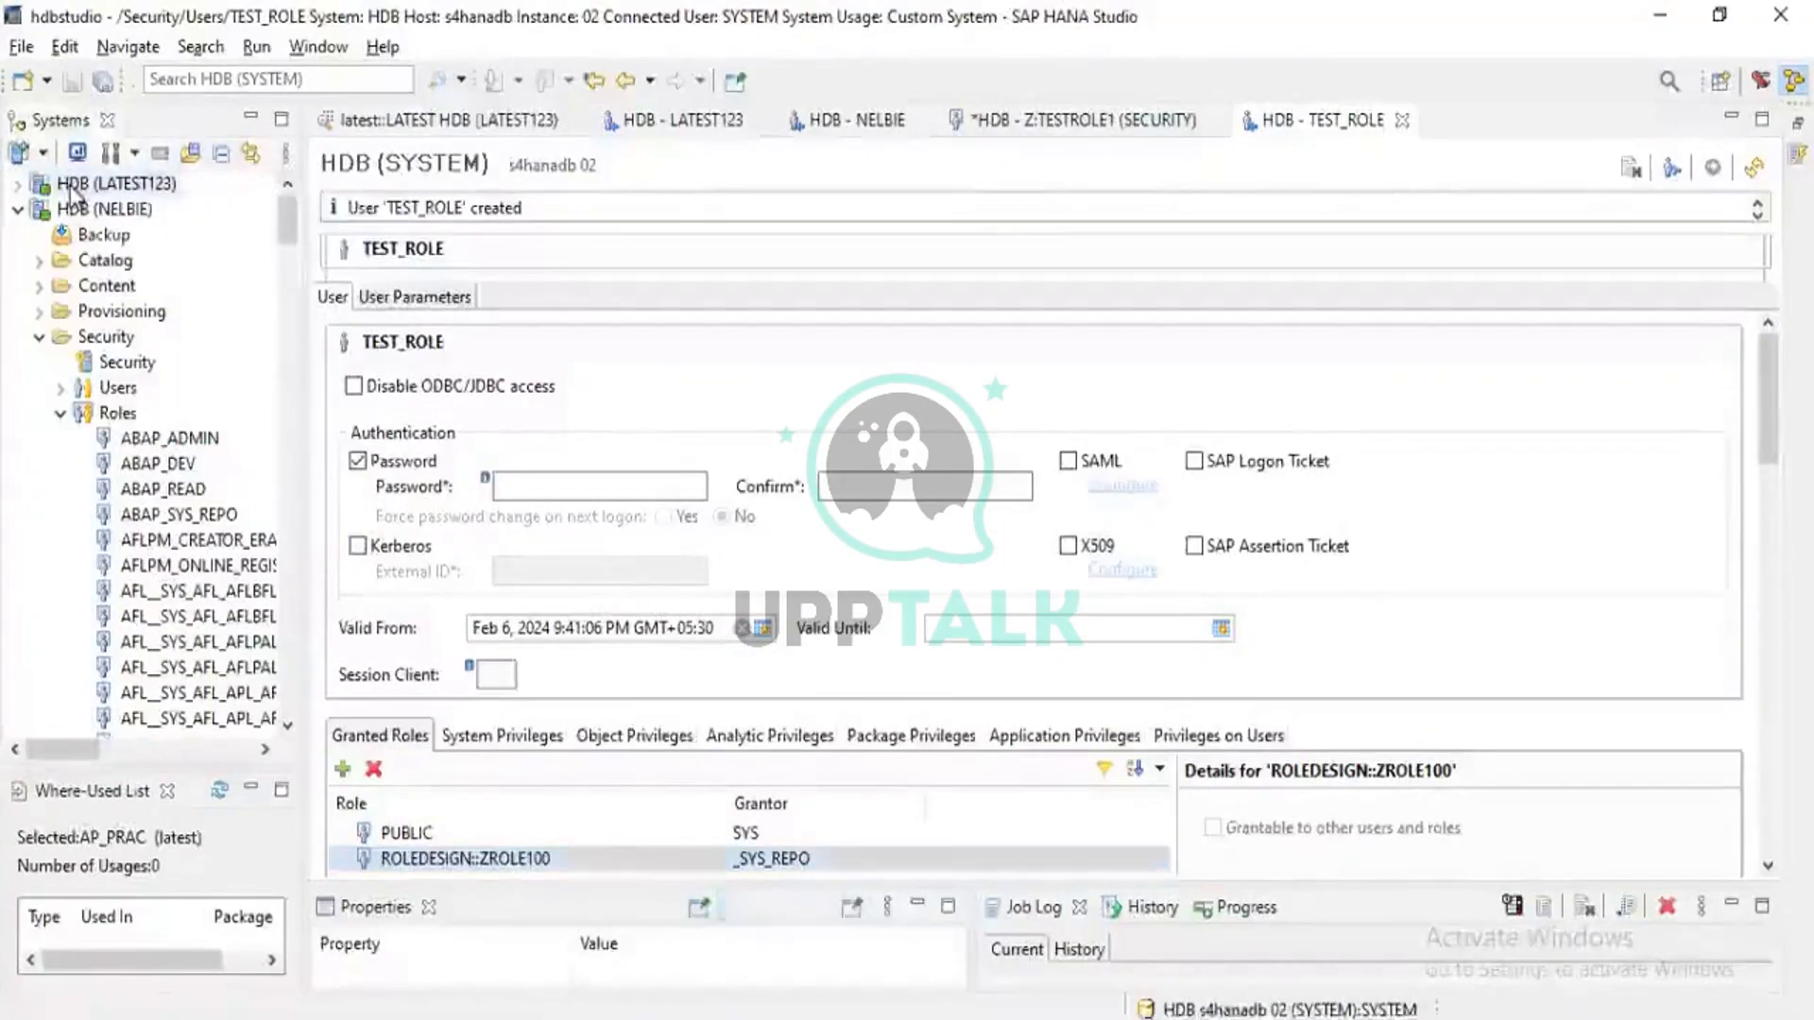
right_click(70, 187)
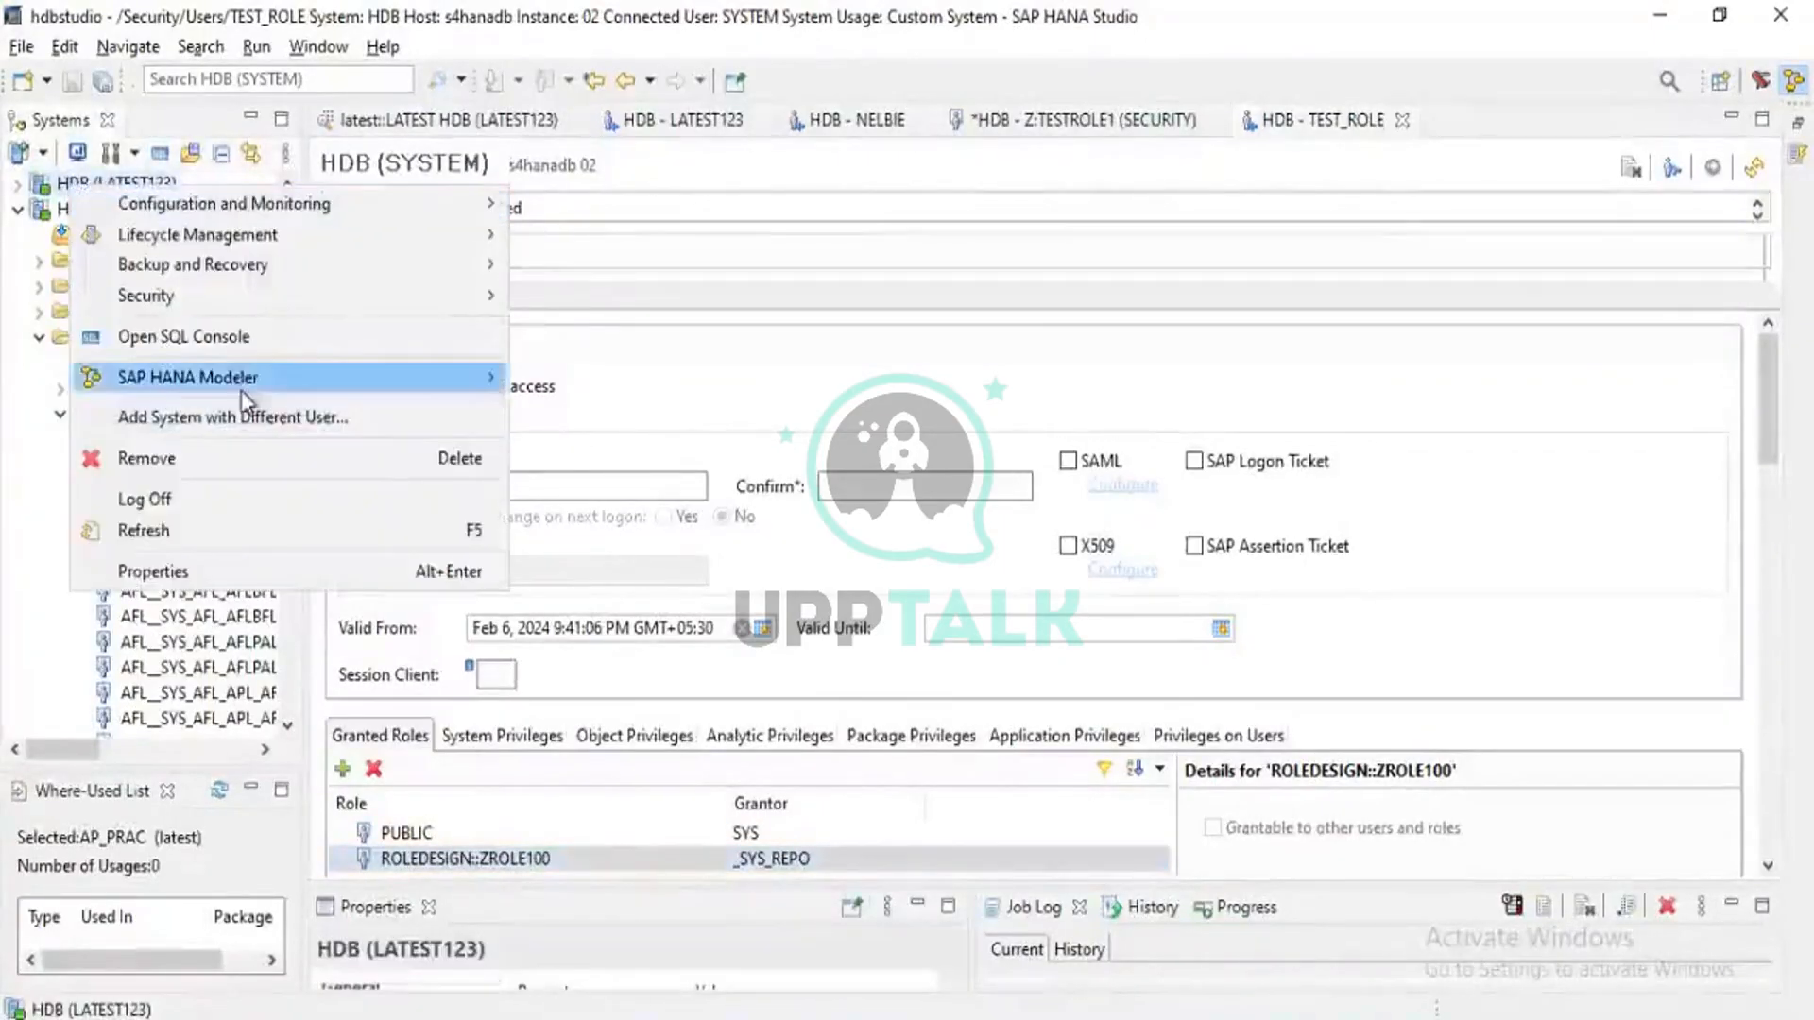
Add the same system as user TEST_ROLE with its password, storing the credentials
click(242, 420)
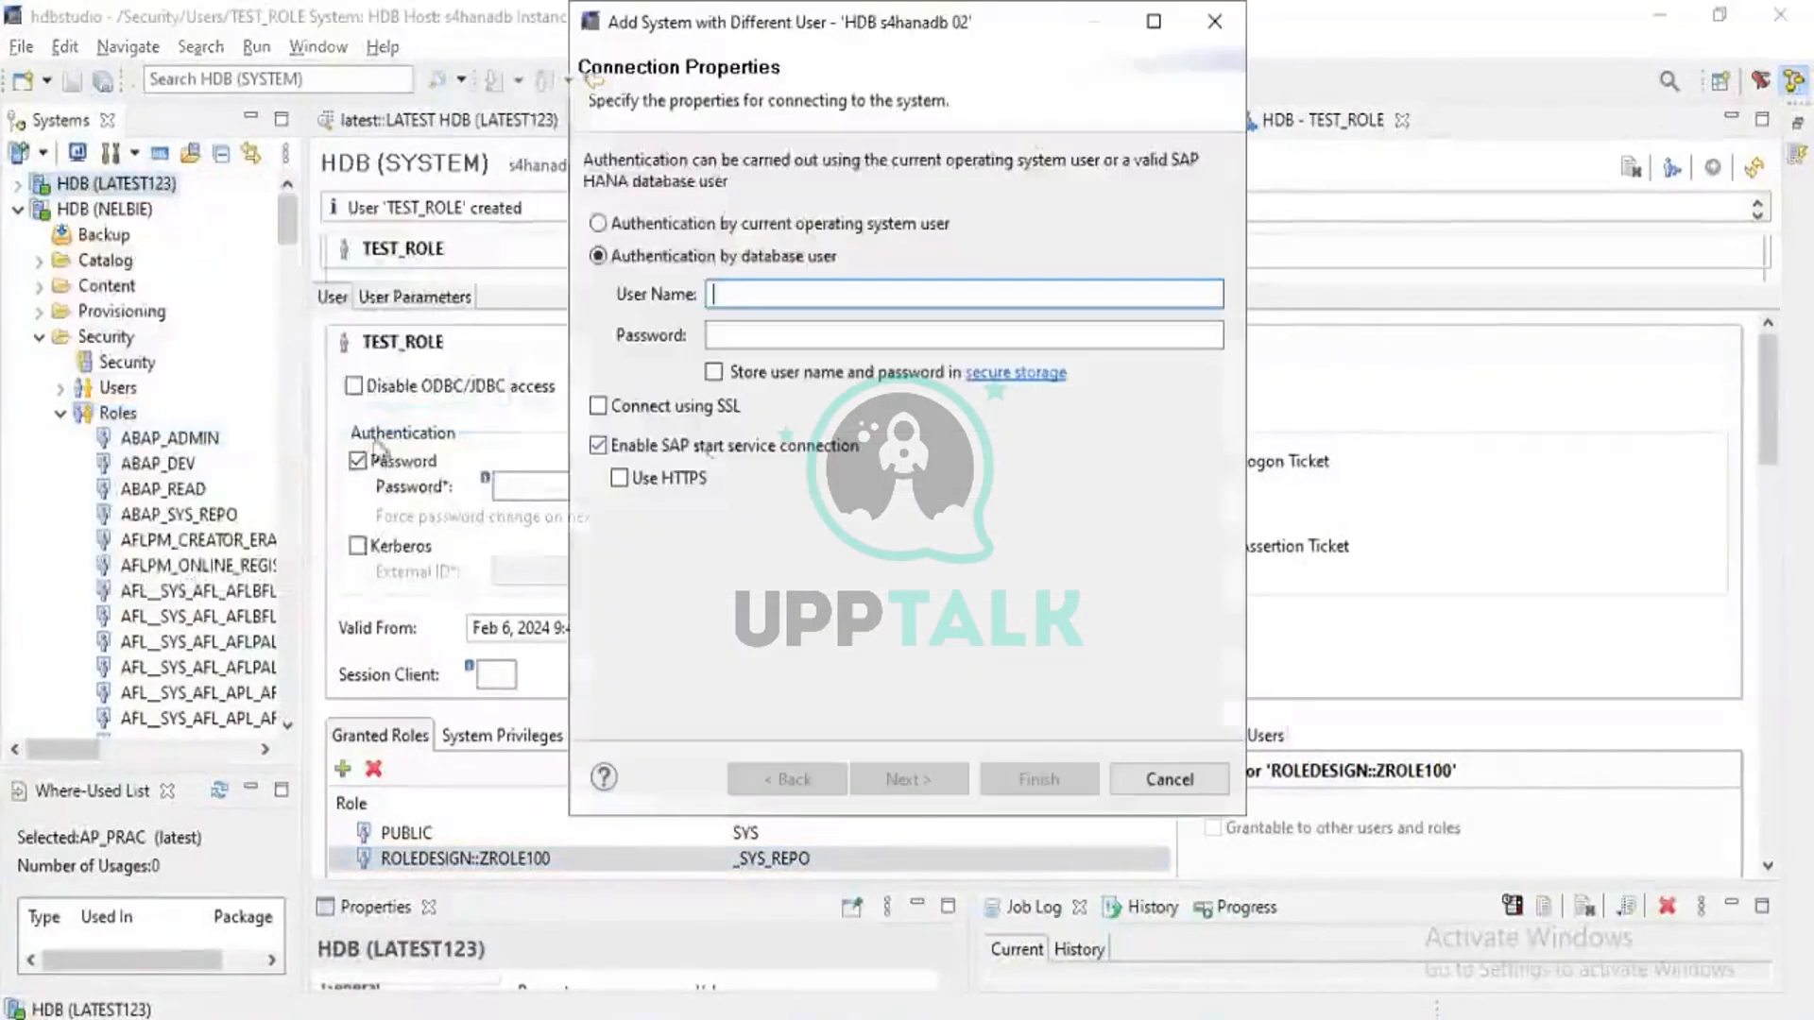
text(TEST)
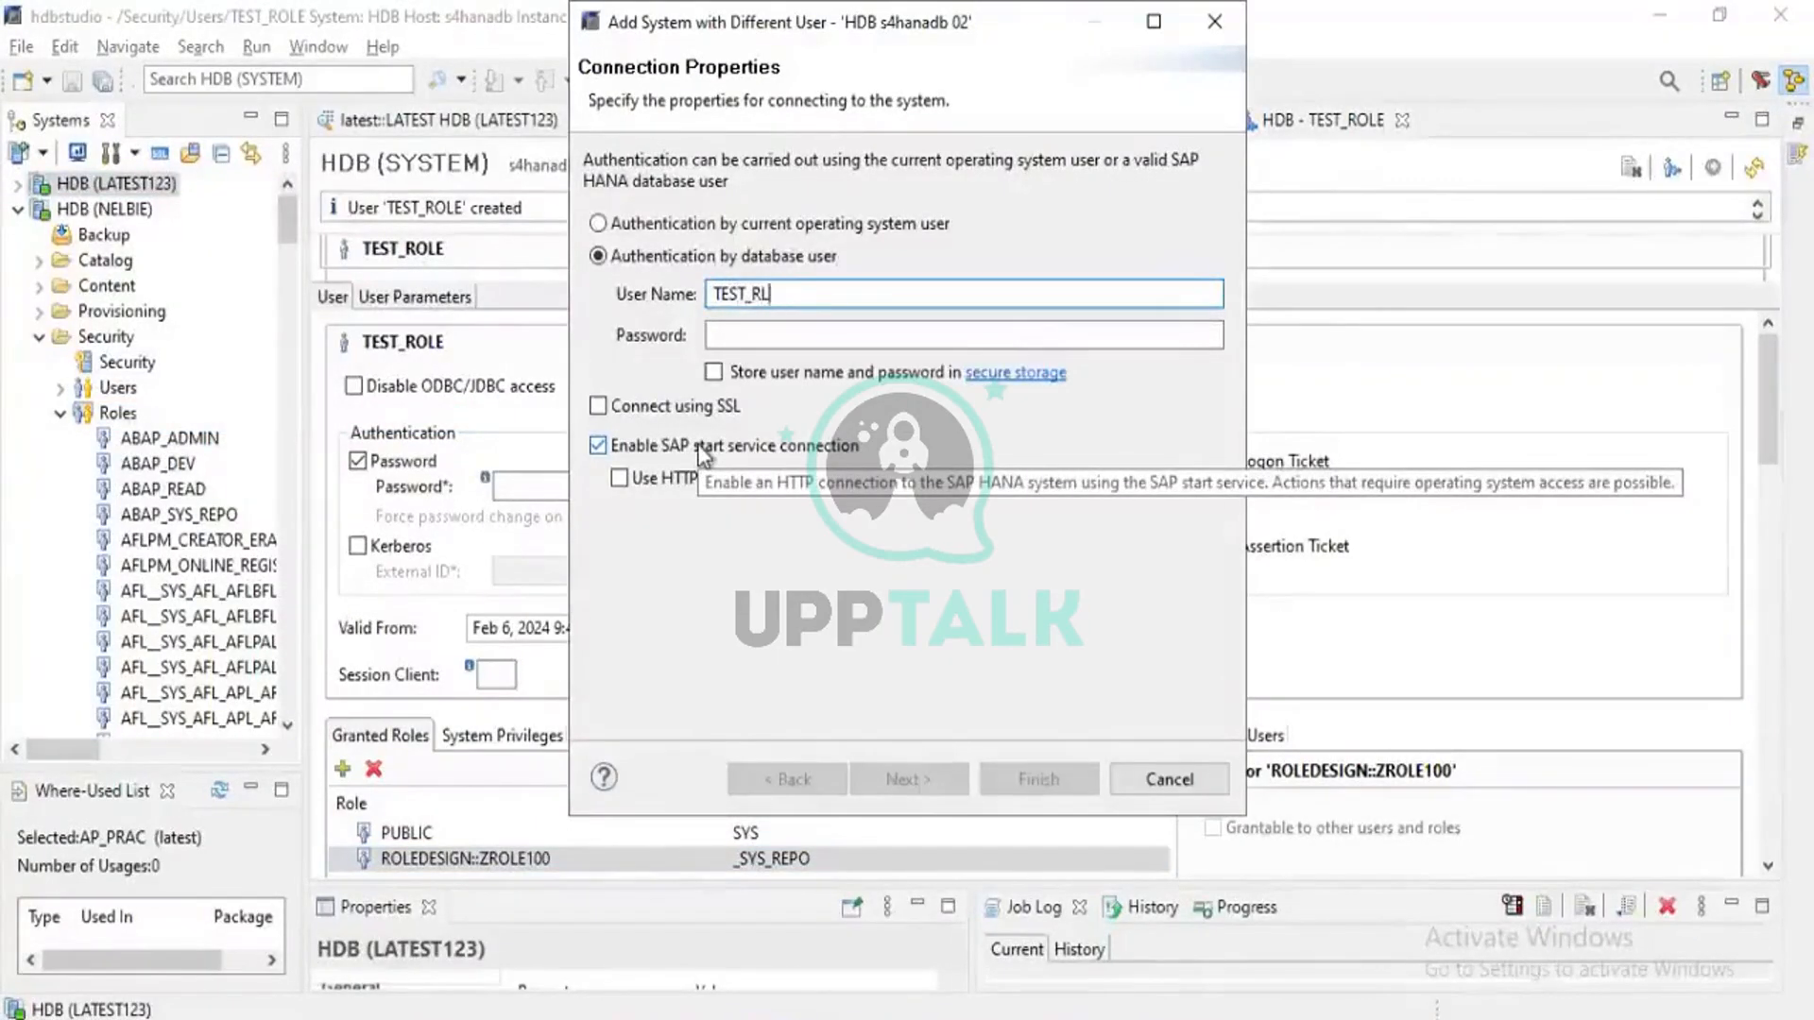
text(_RL)
key(BackSpace)
text(OLE)
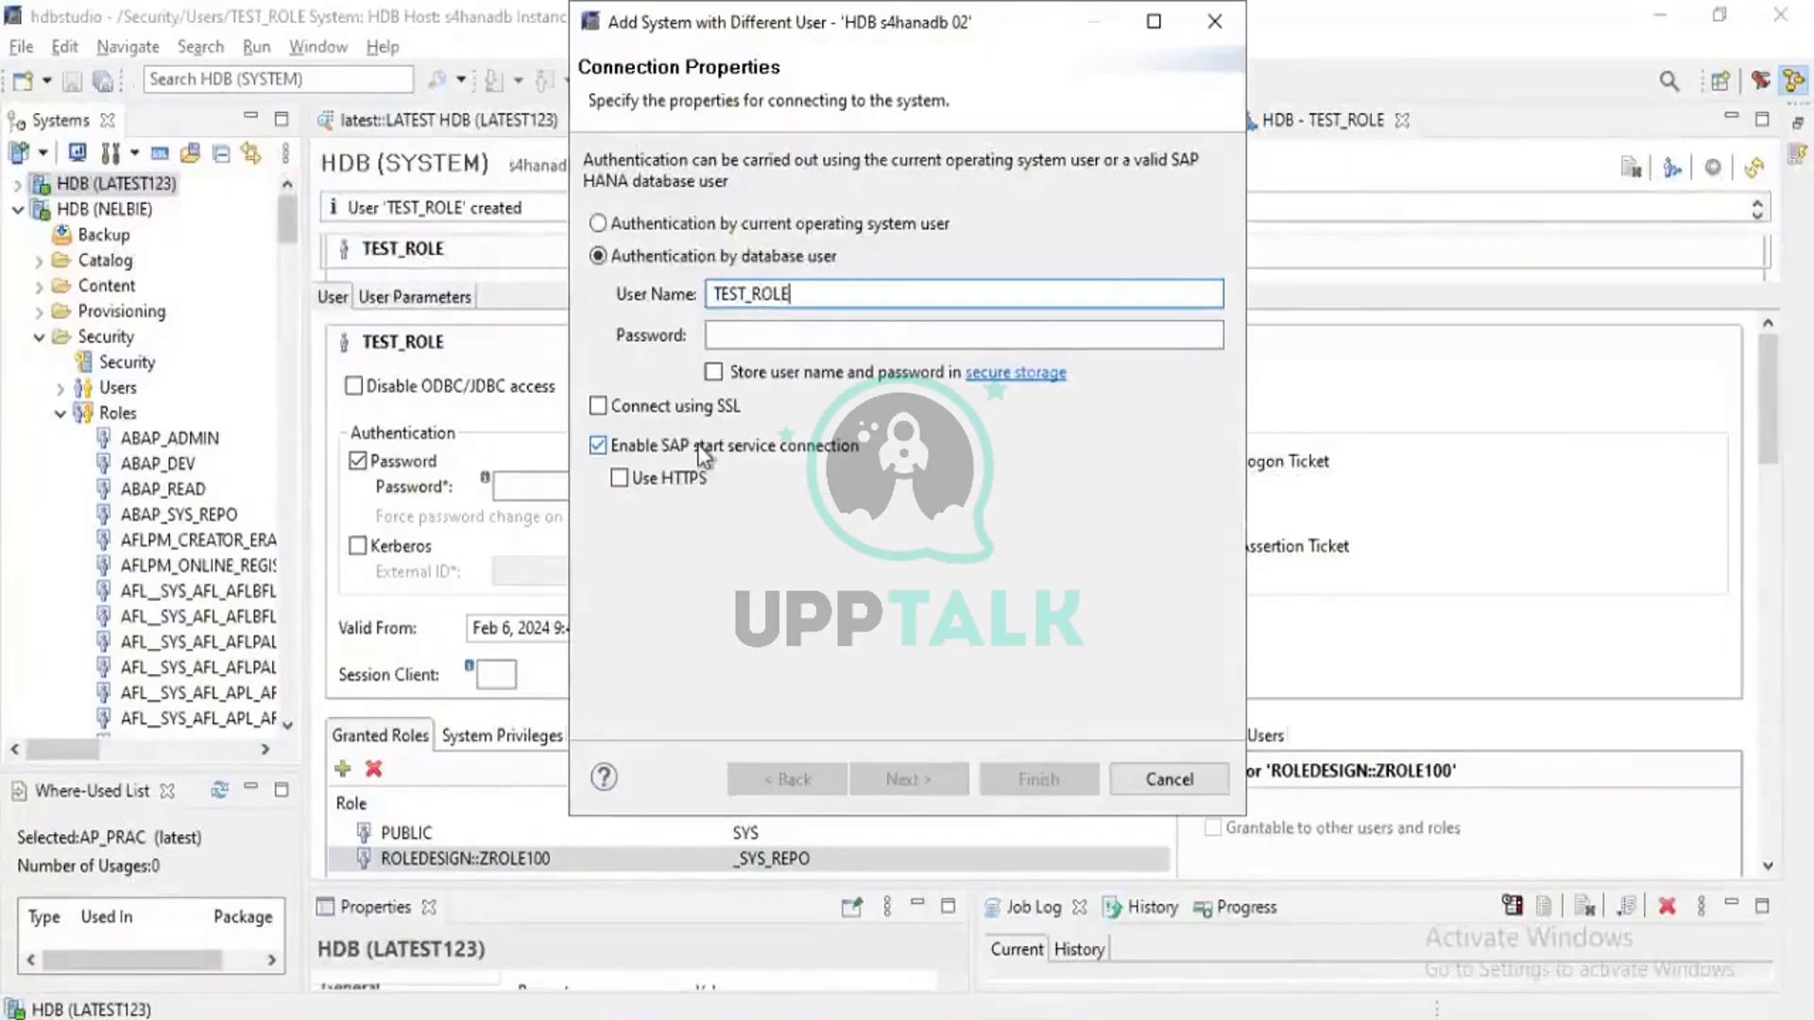
key(Tab)
text(***)
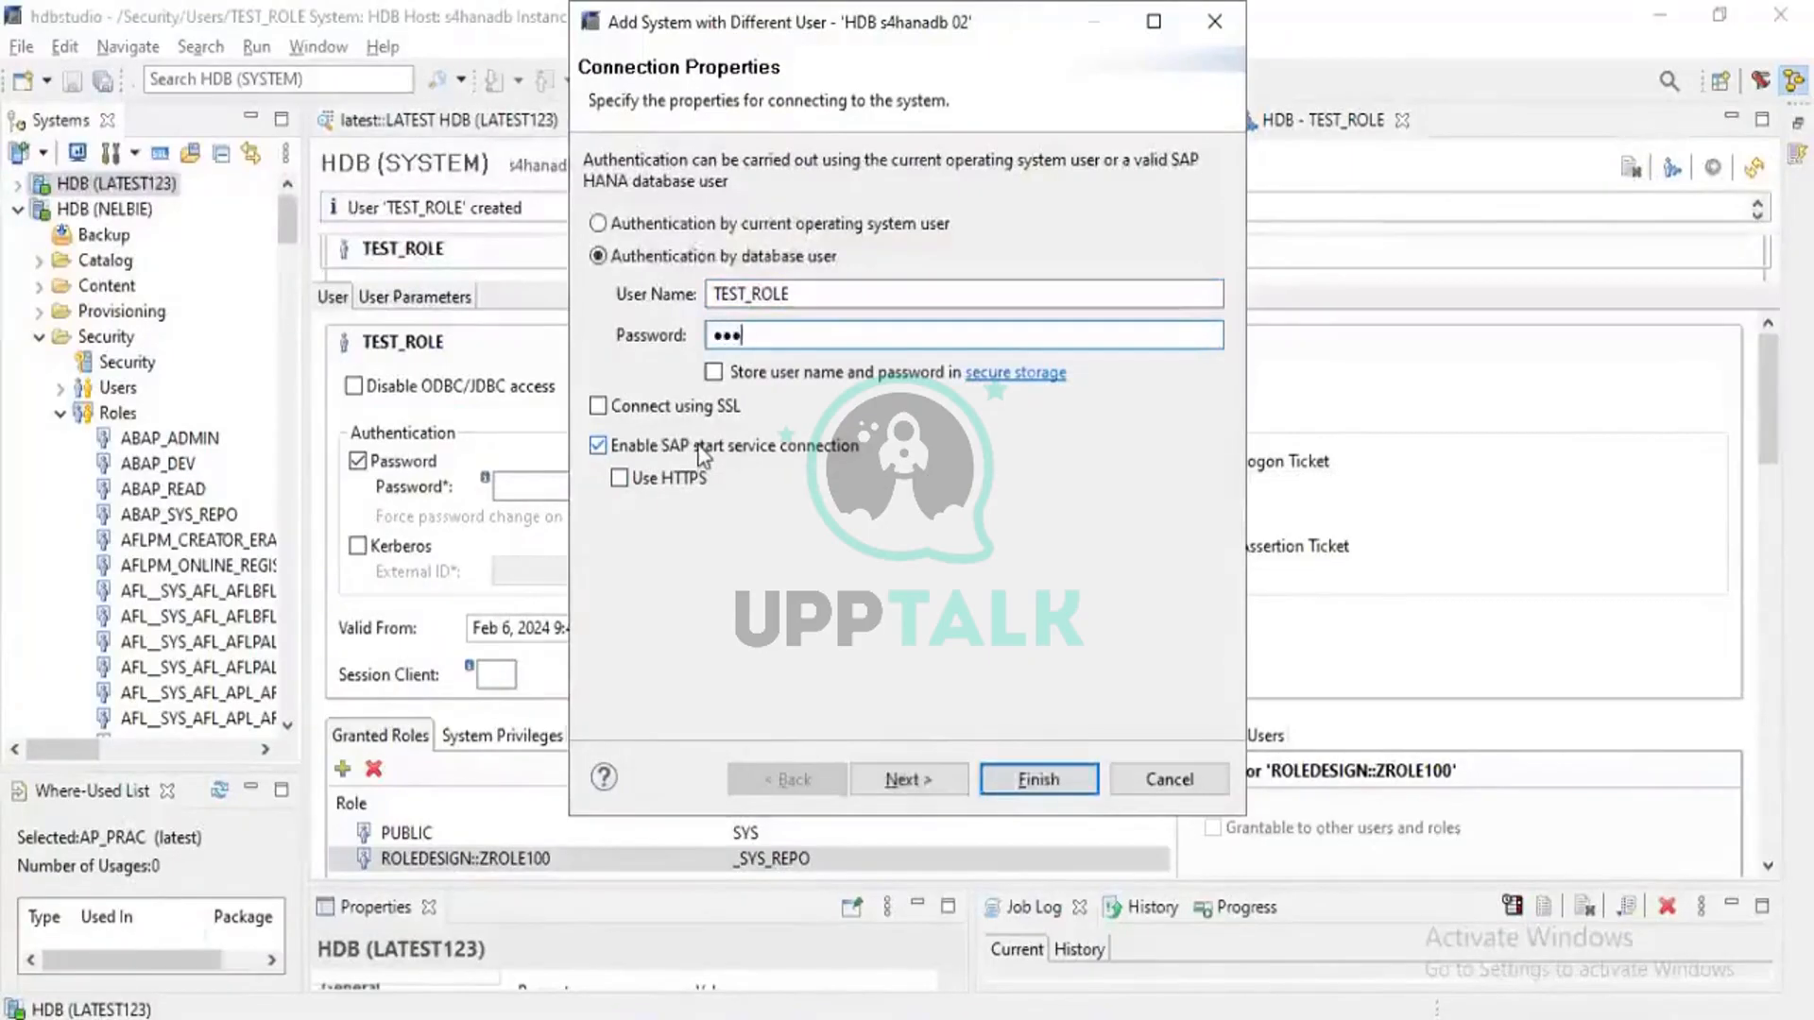
text(********)
click(714, 374)
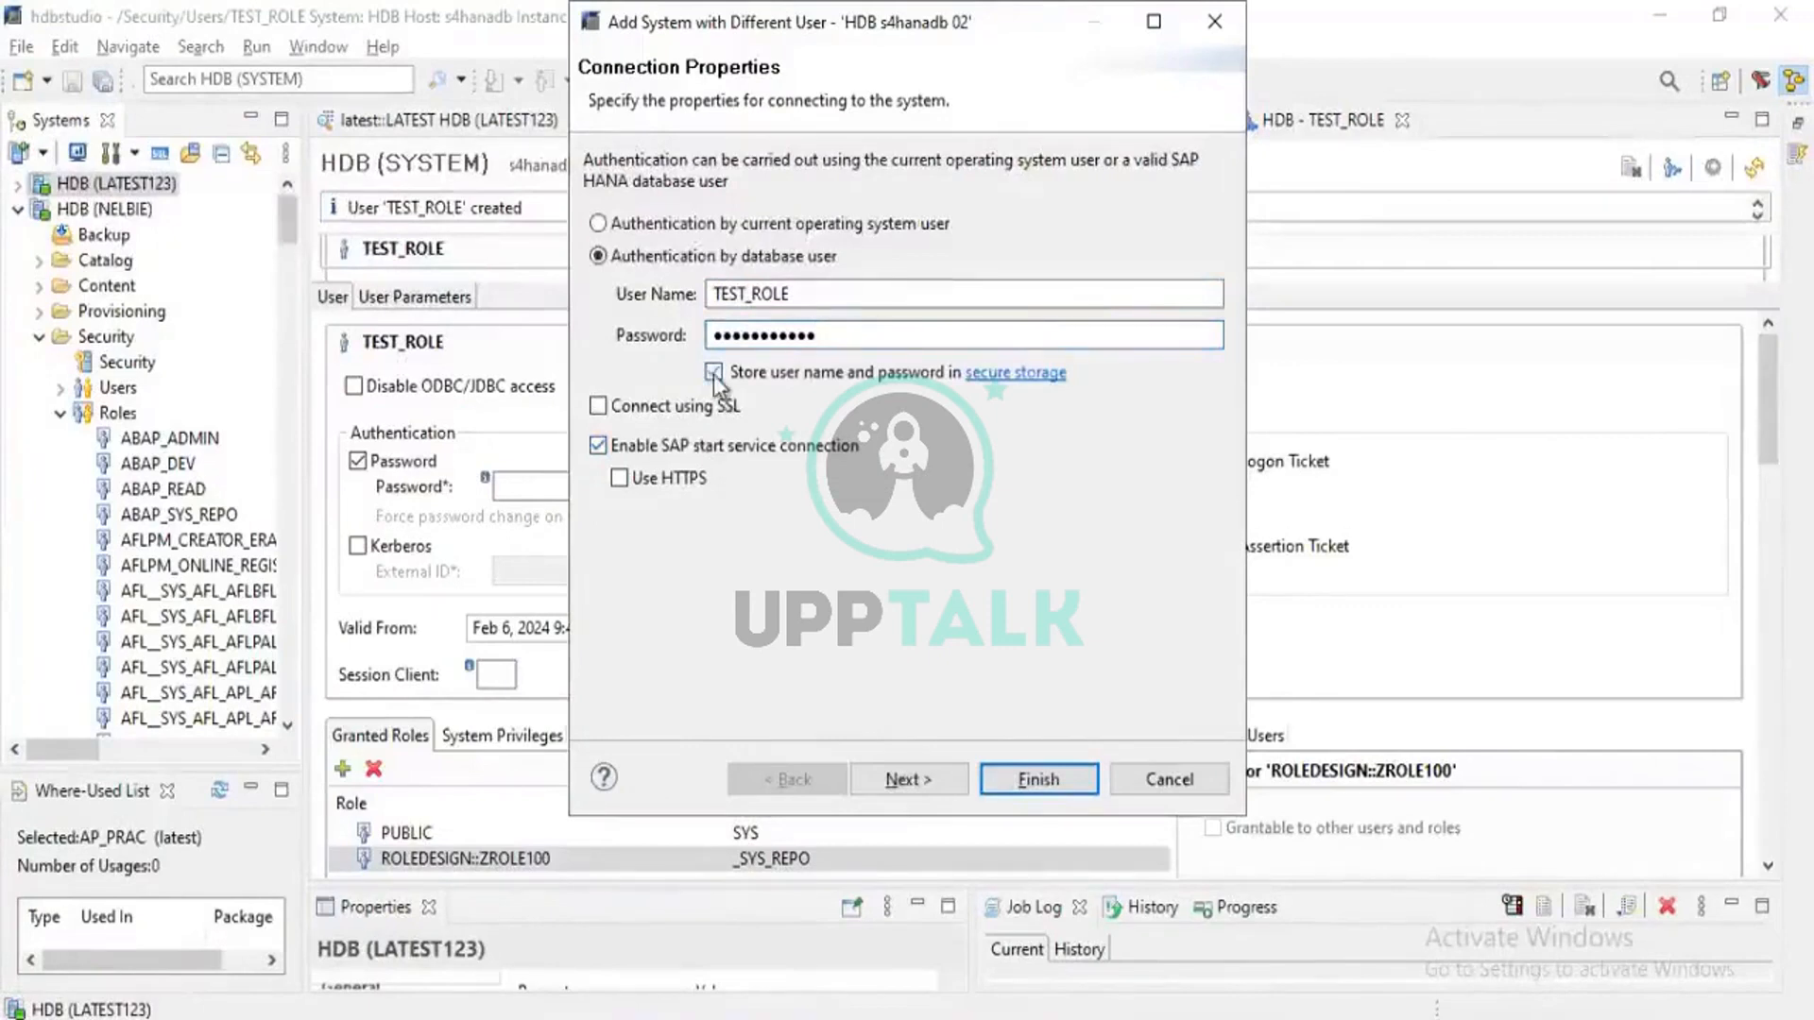
Finish adding the TEST_ROLE connection and expand its Content packages
click(1039, 780)
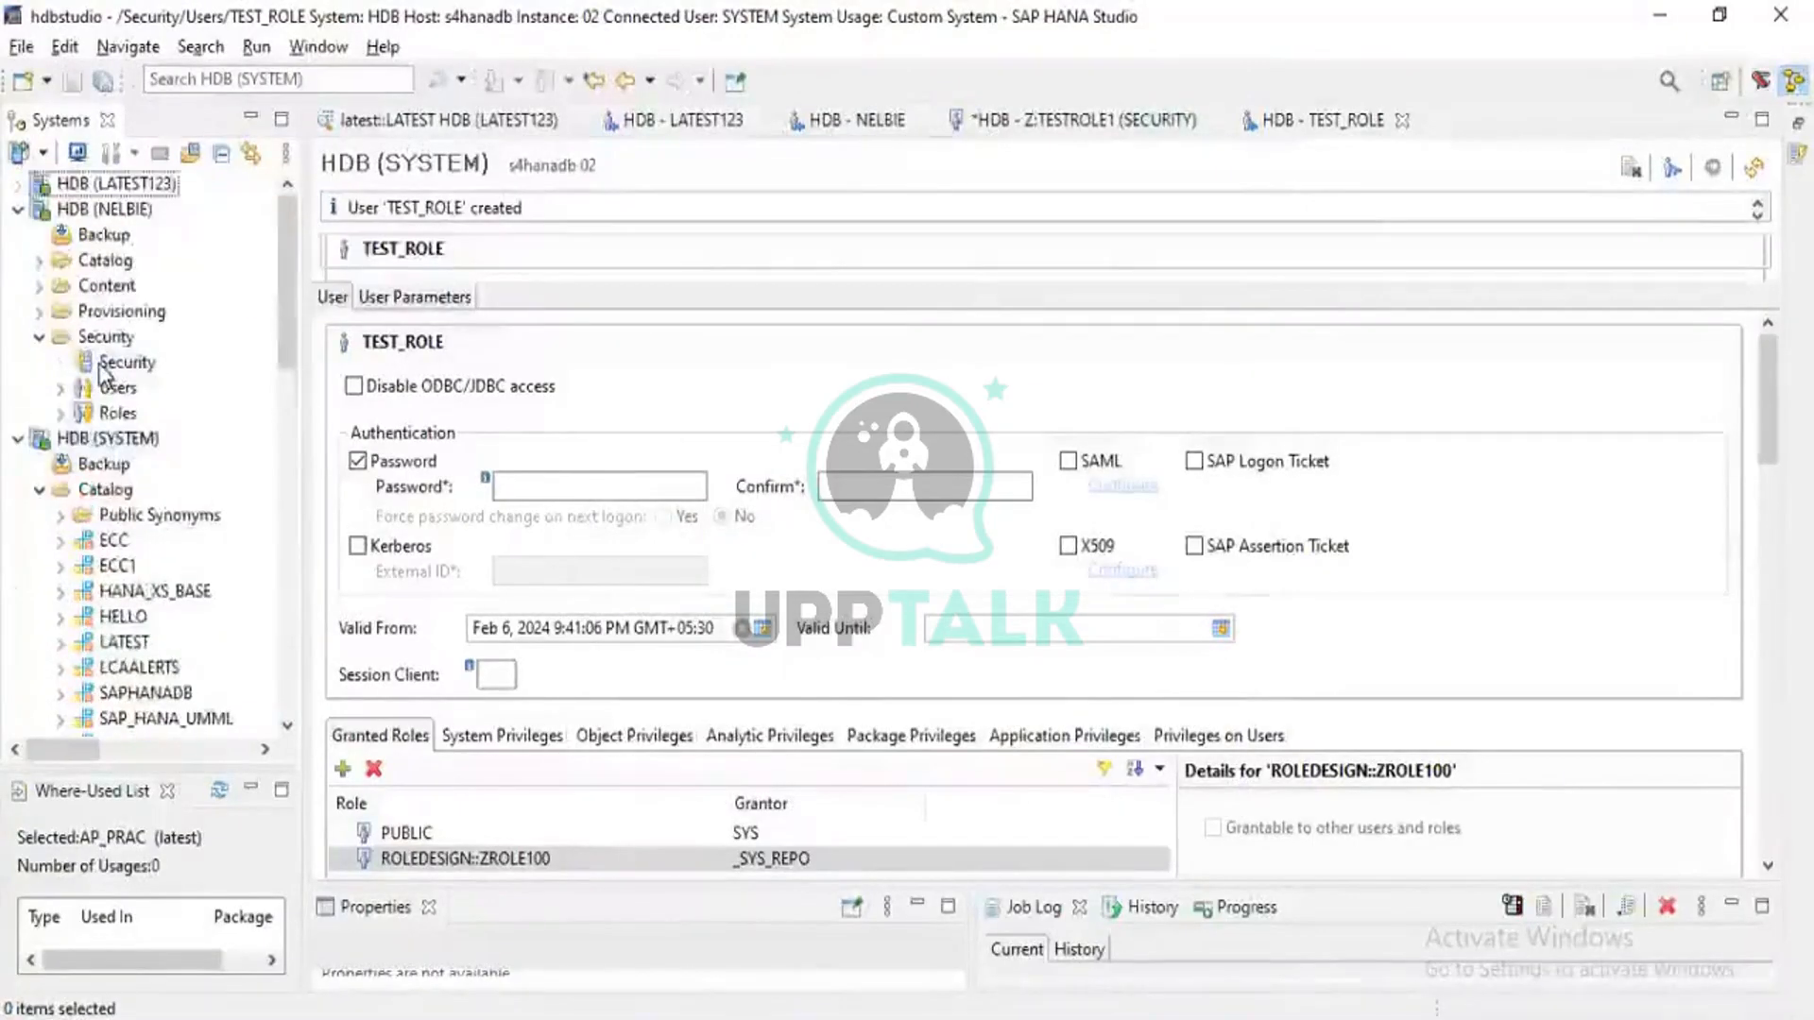
scroll(104, 373, down, 14)
scroll(61, 585, up, 4)
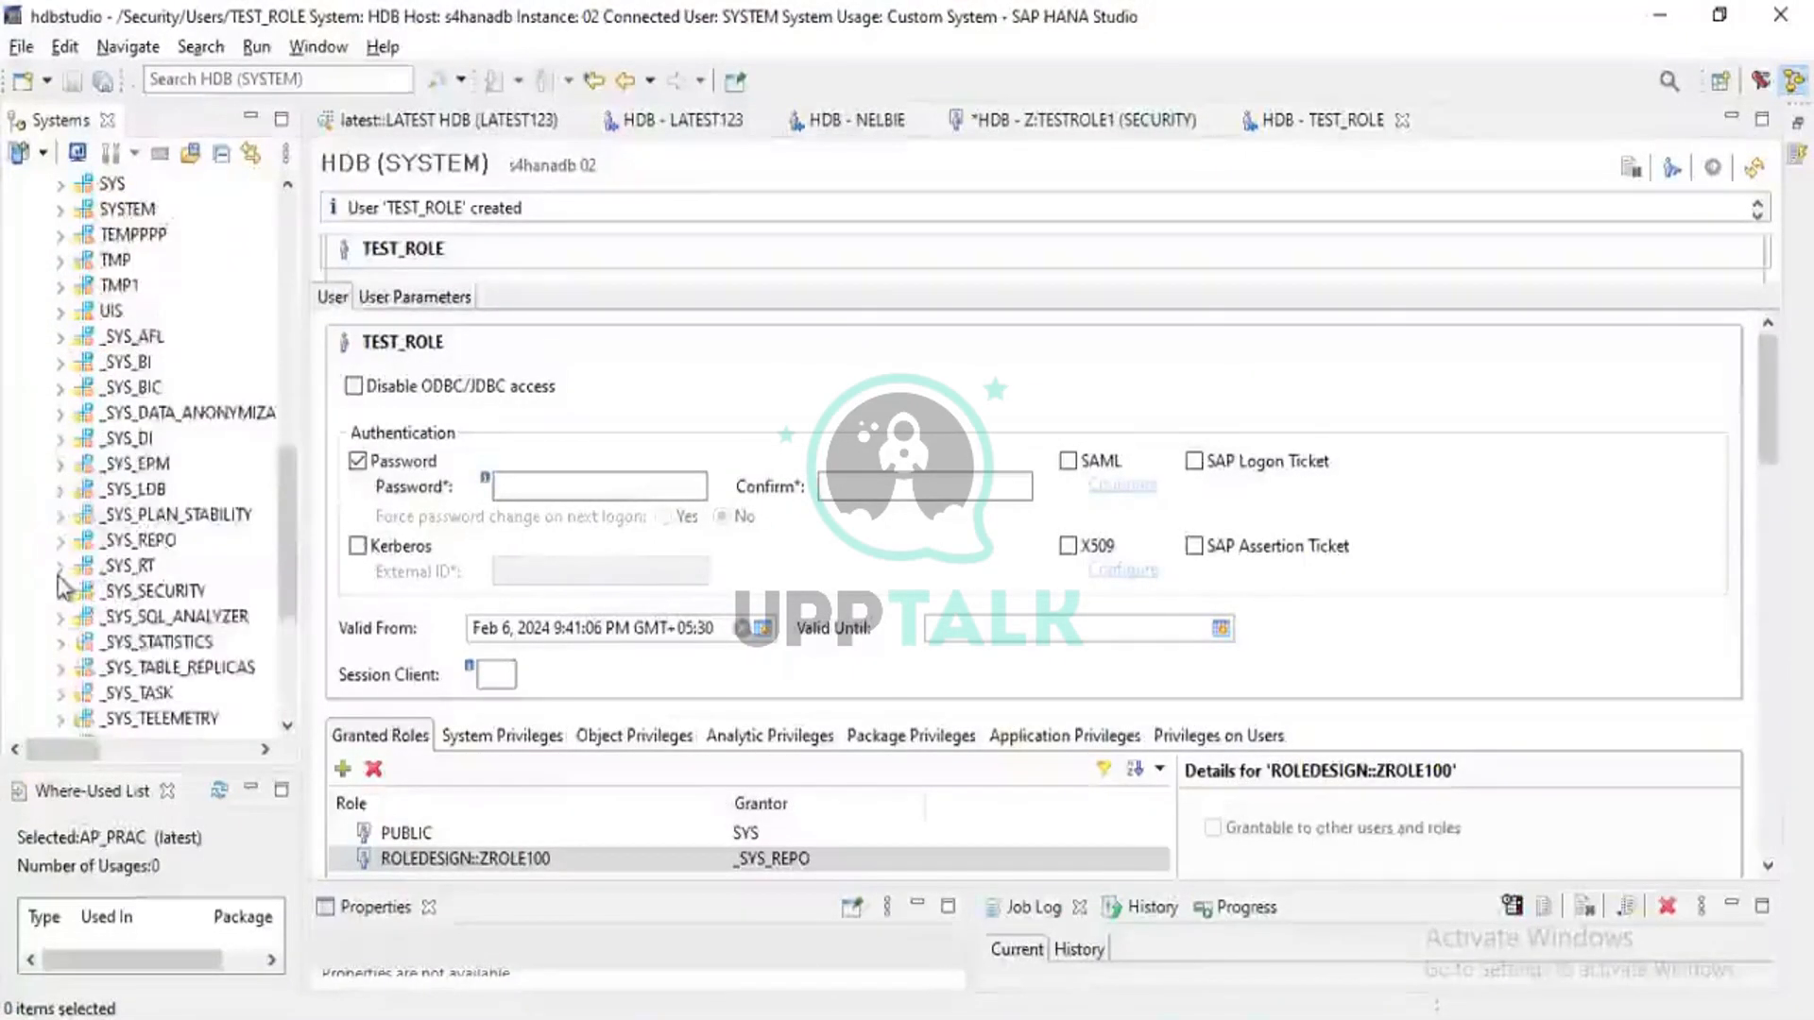
scroll(62, 586, down, 4)
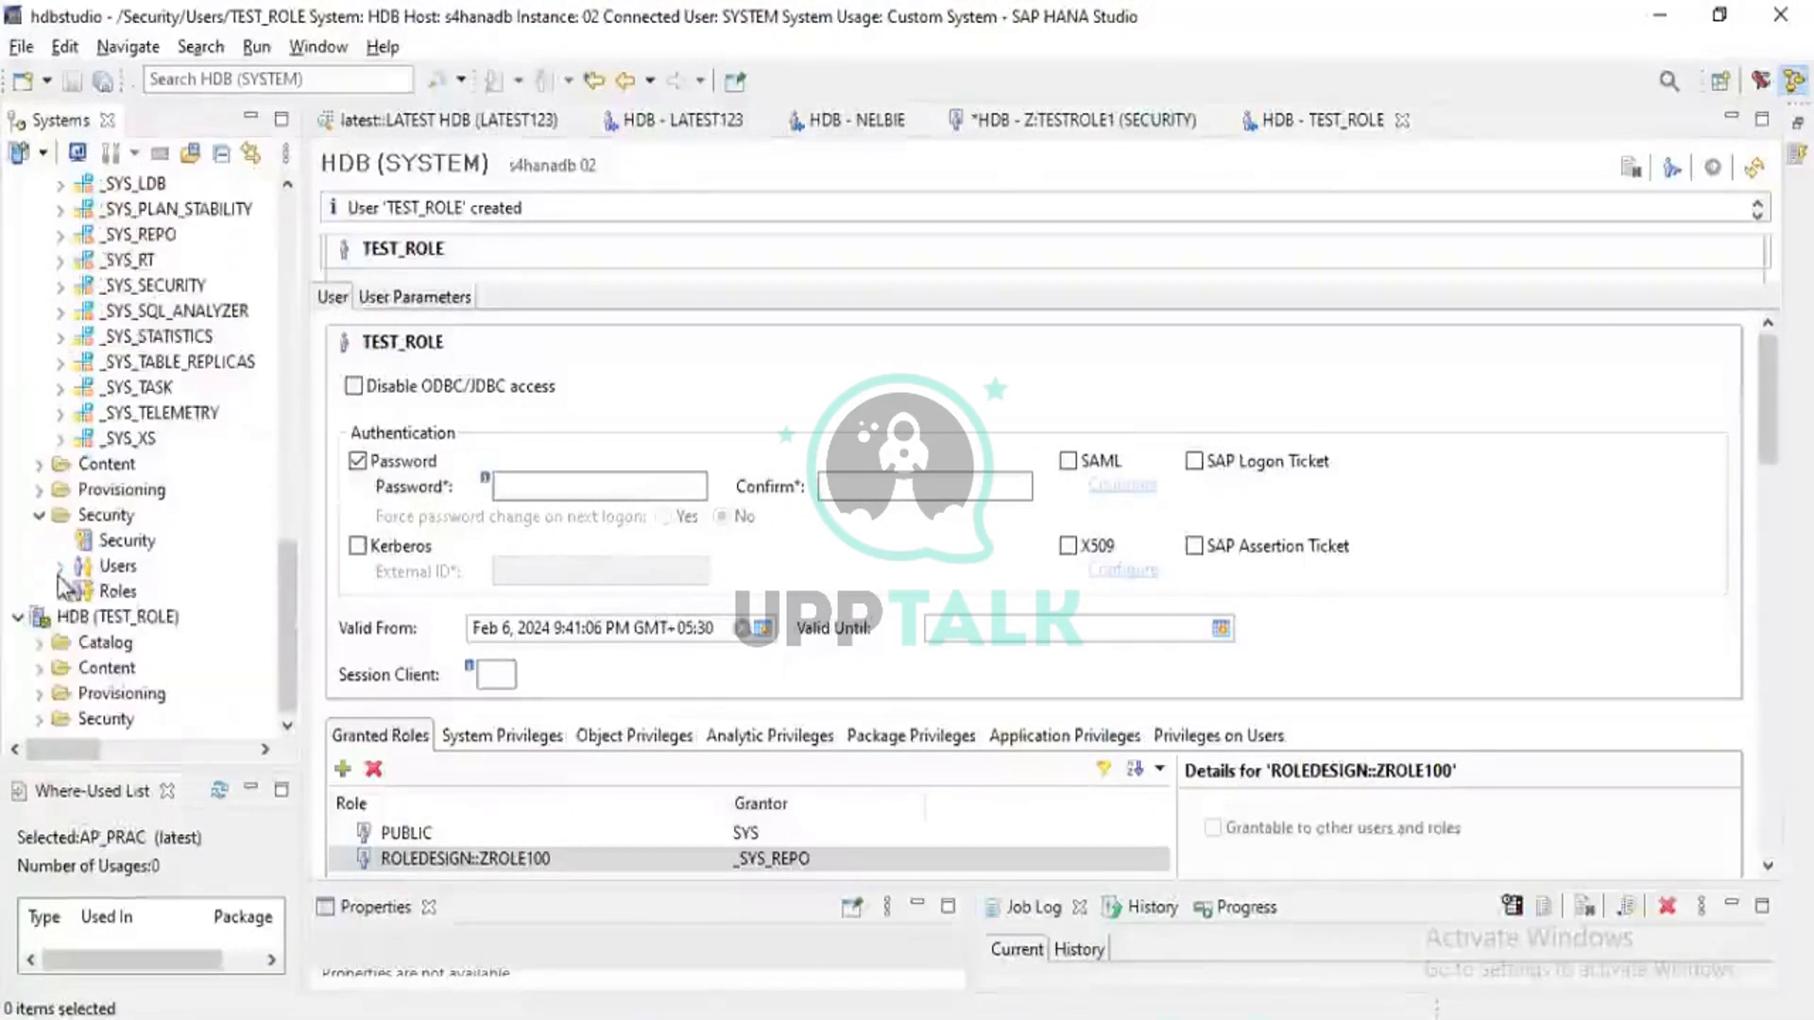
click(37, 669)
scroll(38, 681, down, 3)
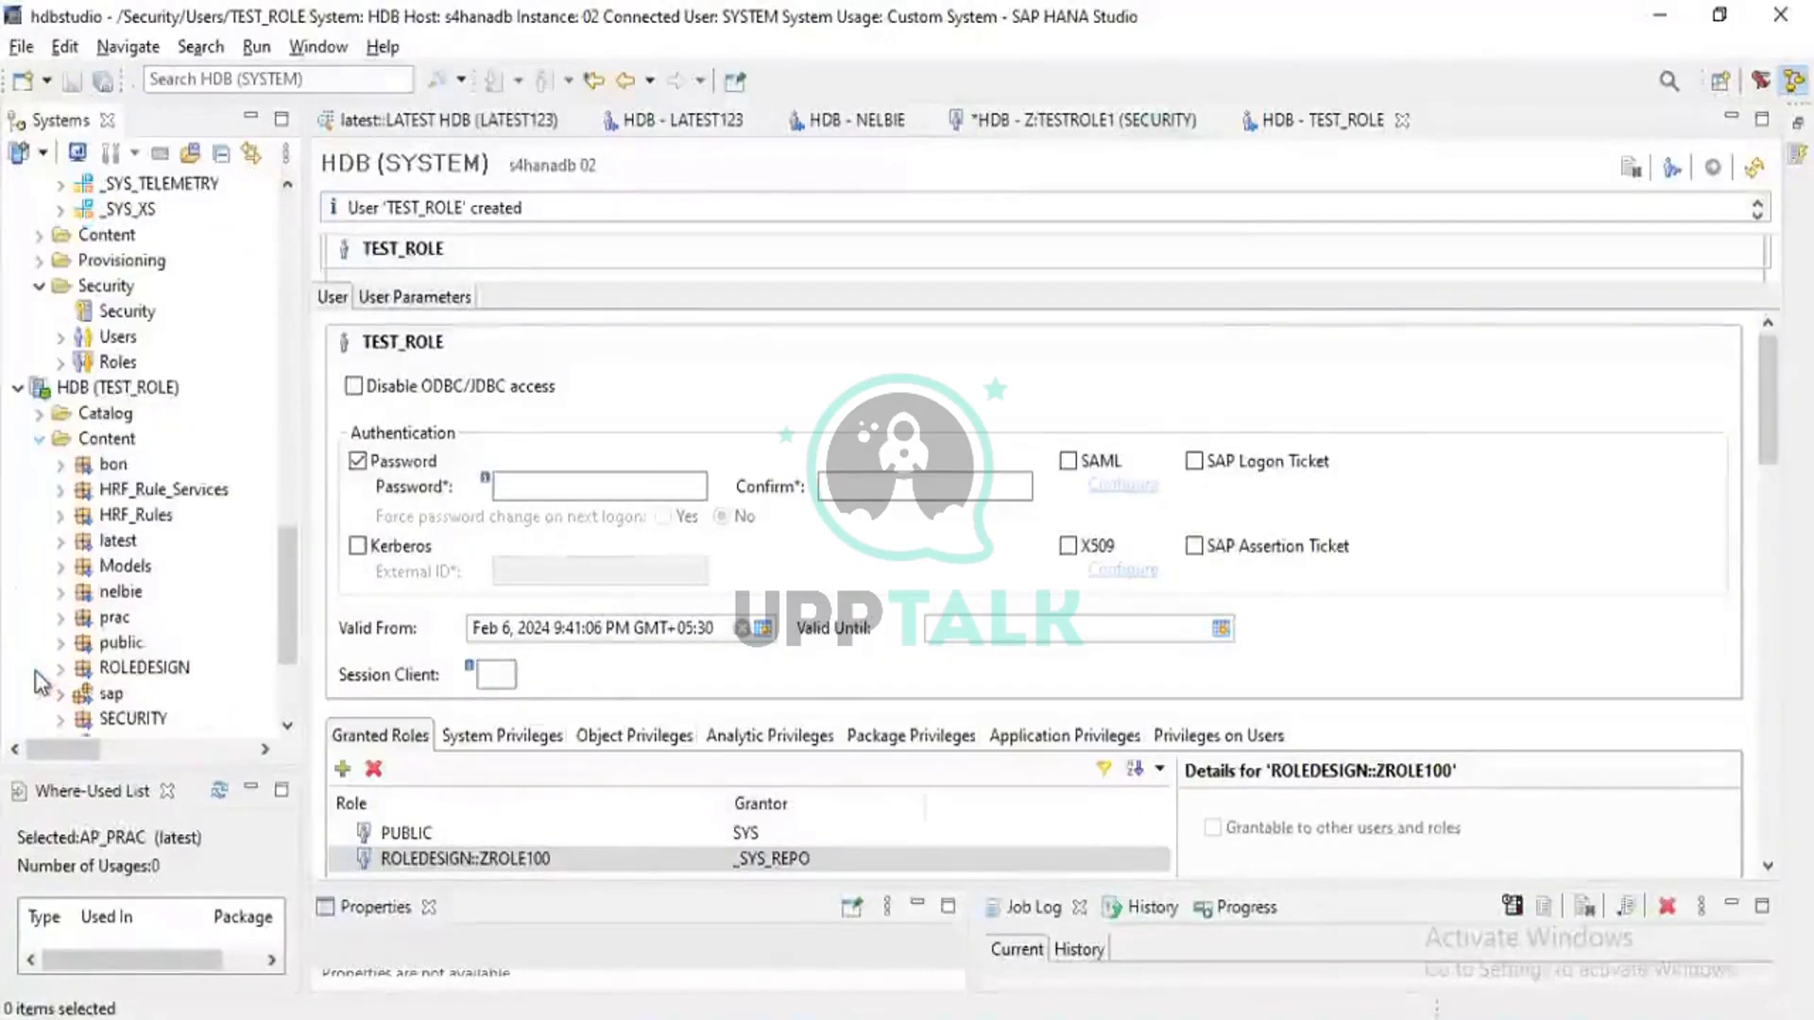
scroll(75, 505, down, 3)
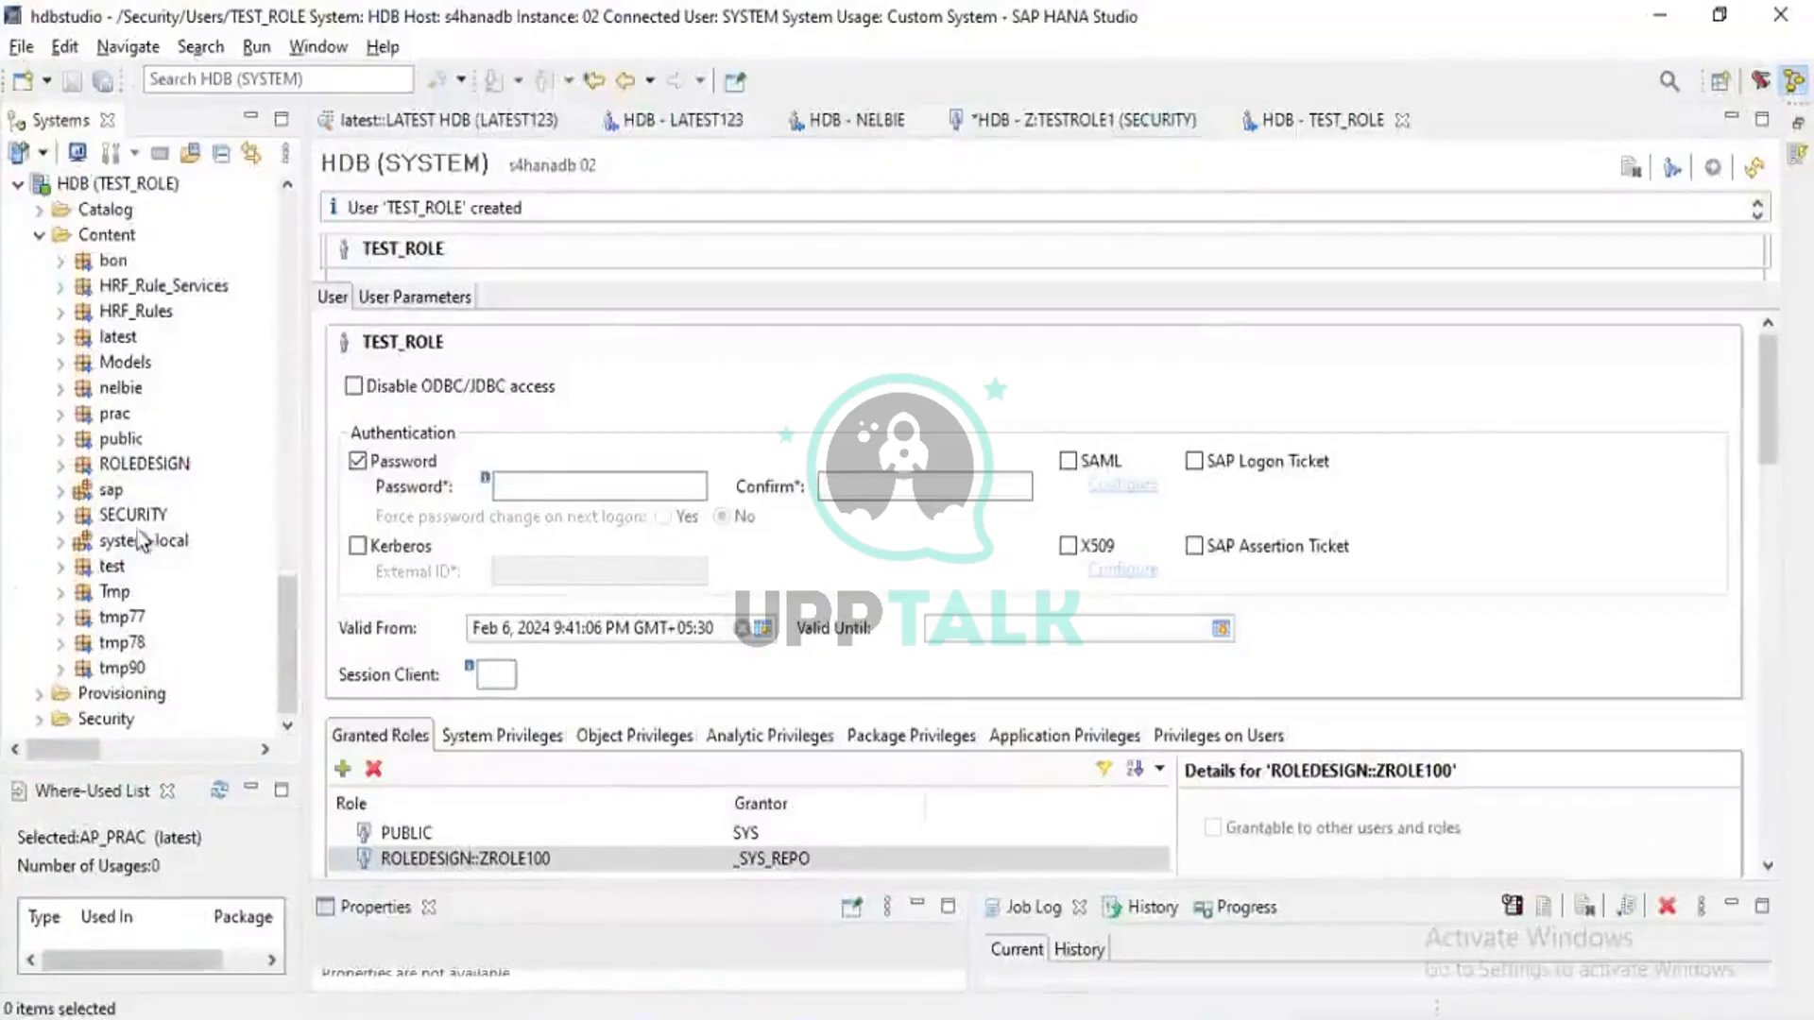
click(895, 745)
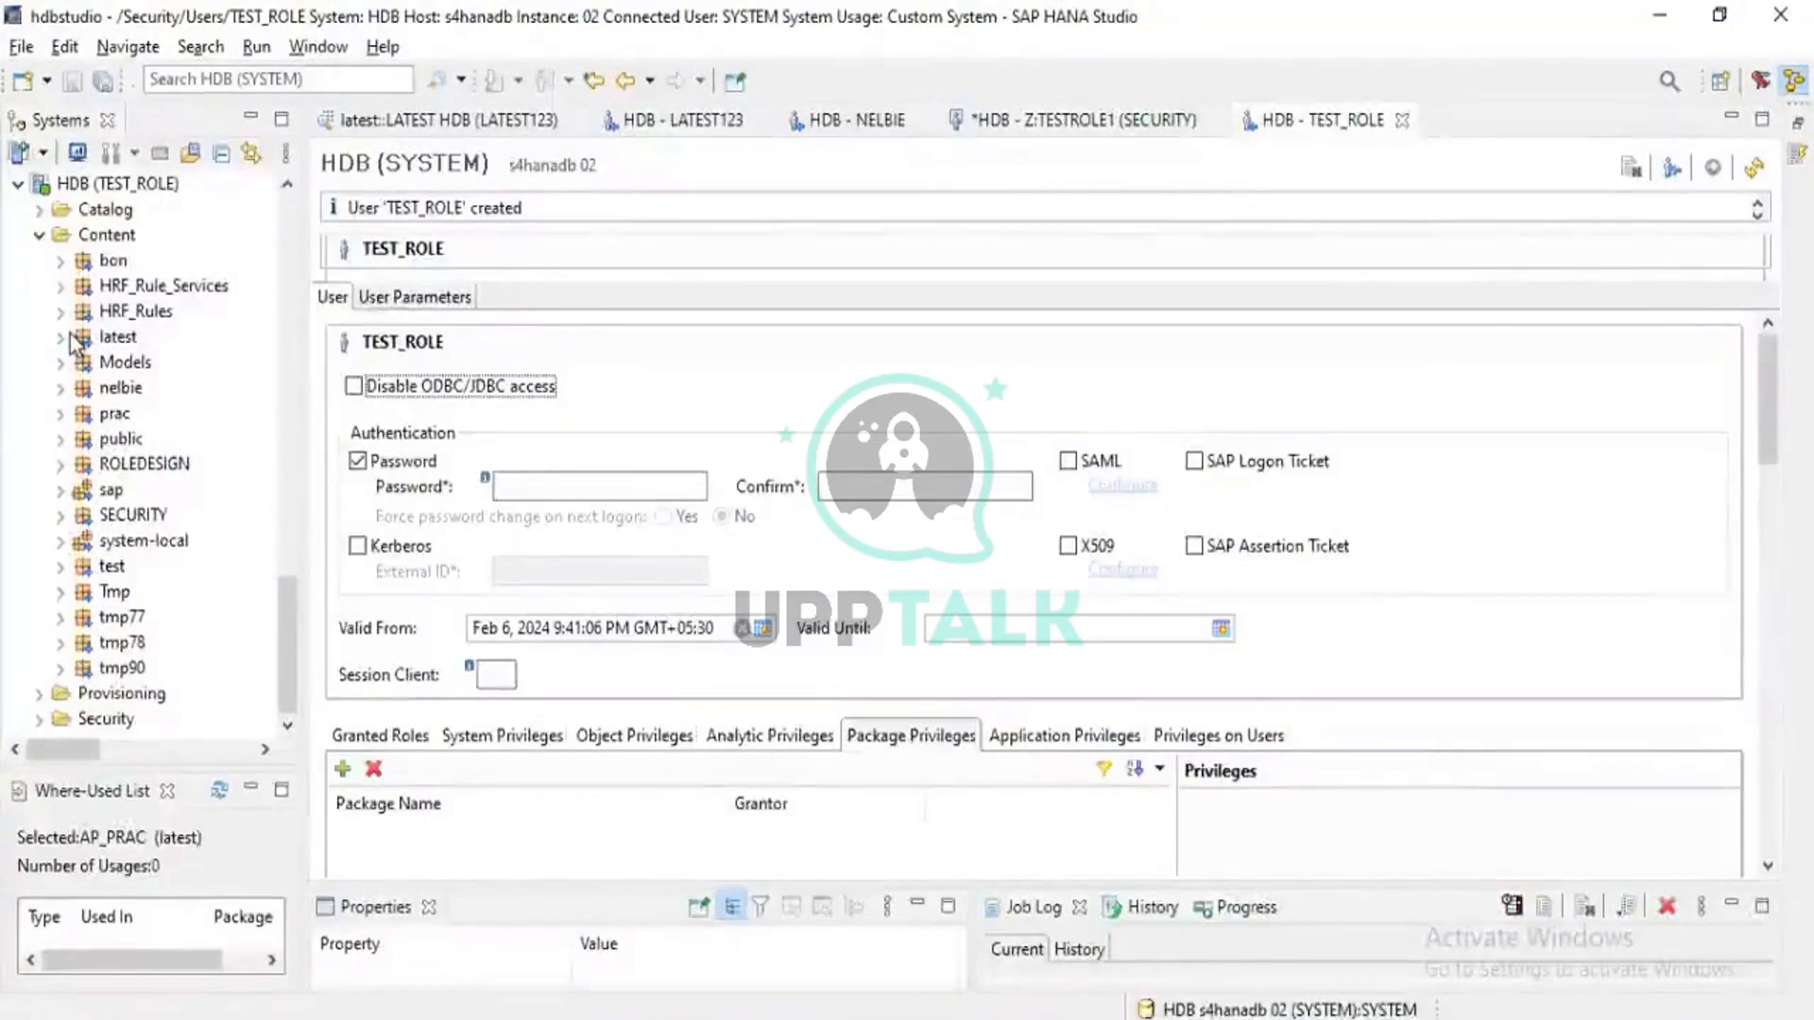
scroll(72, 357, up, 3)
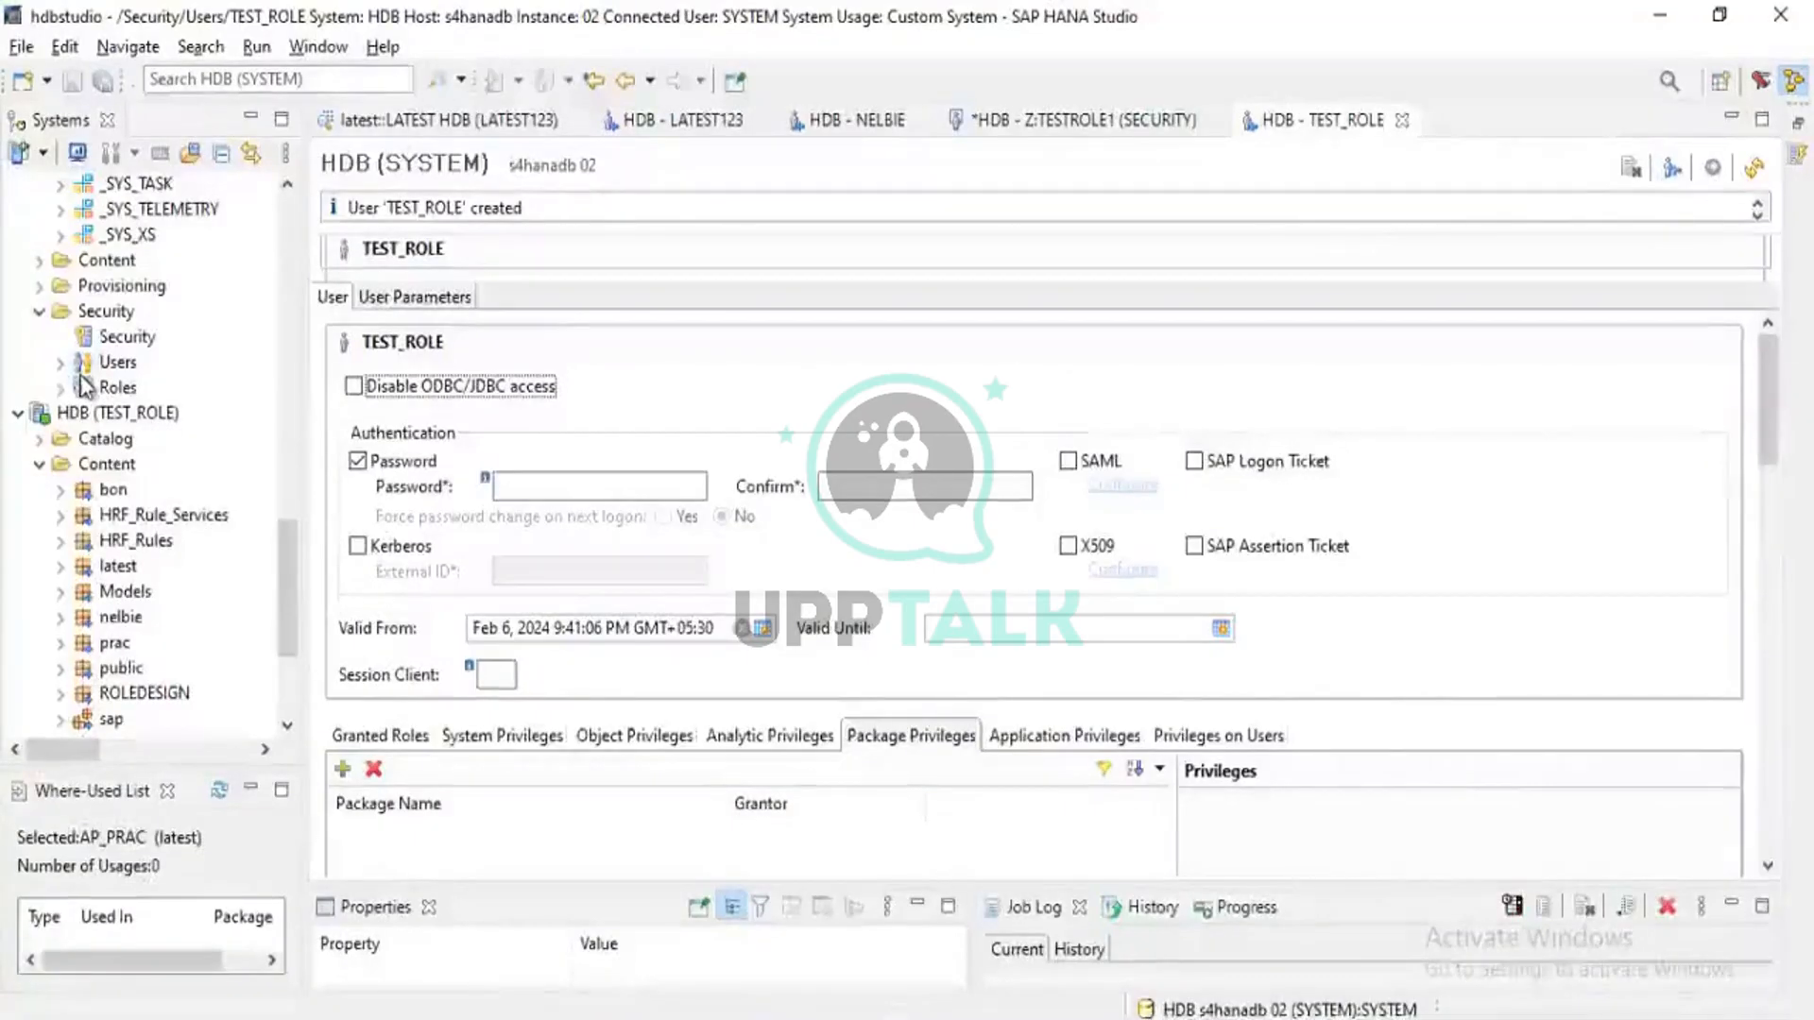
scroll(66, 539, down, 3)
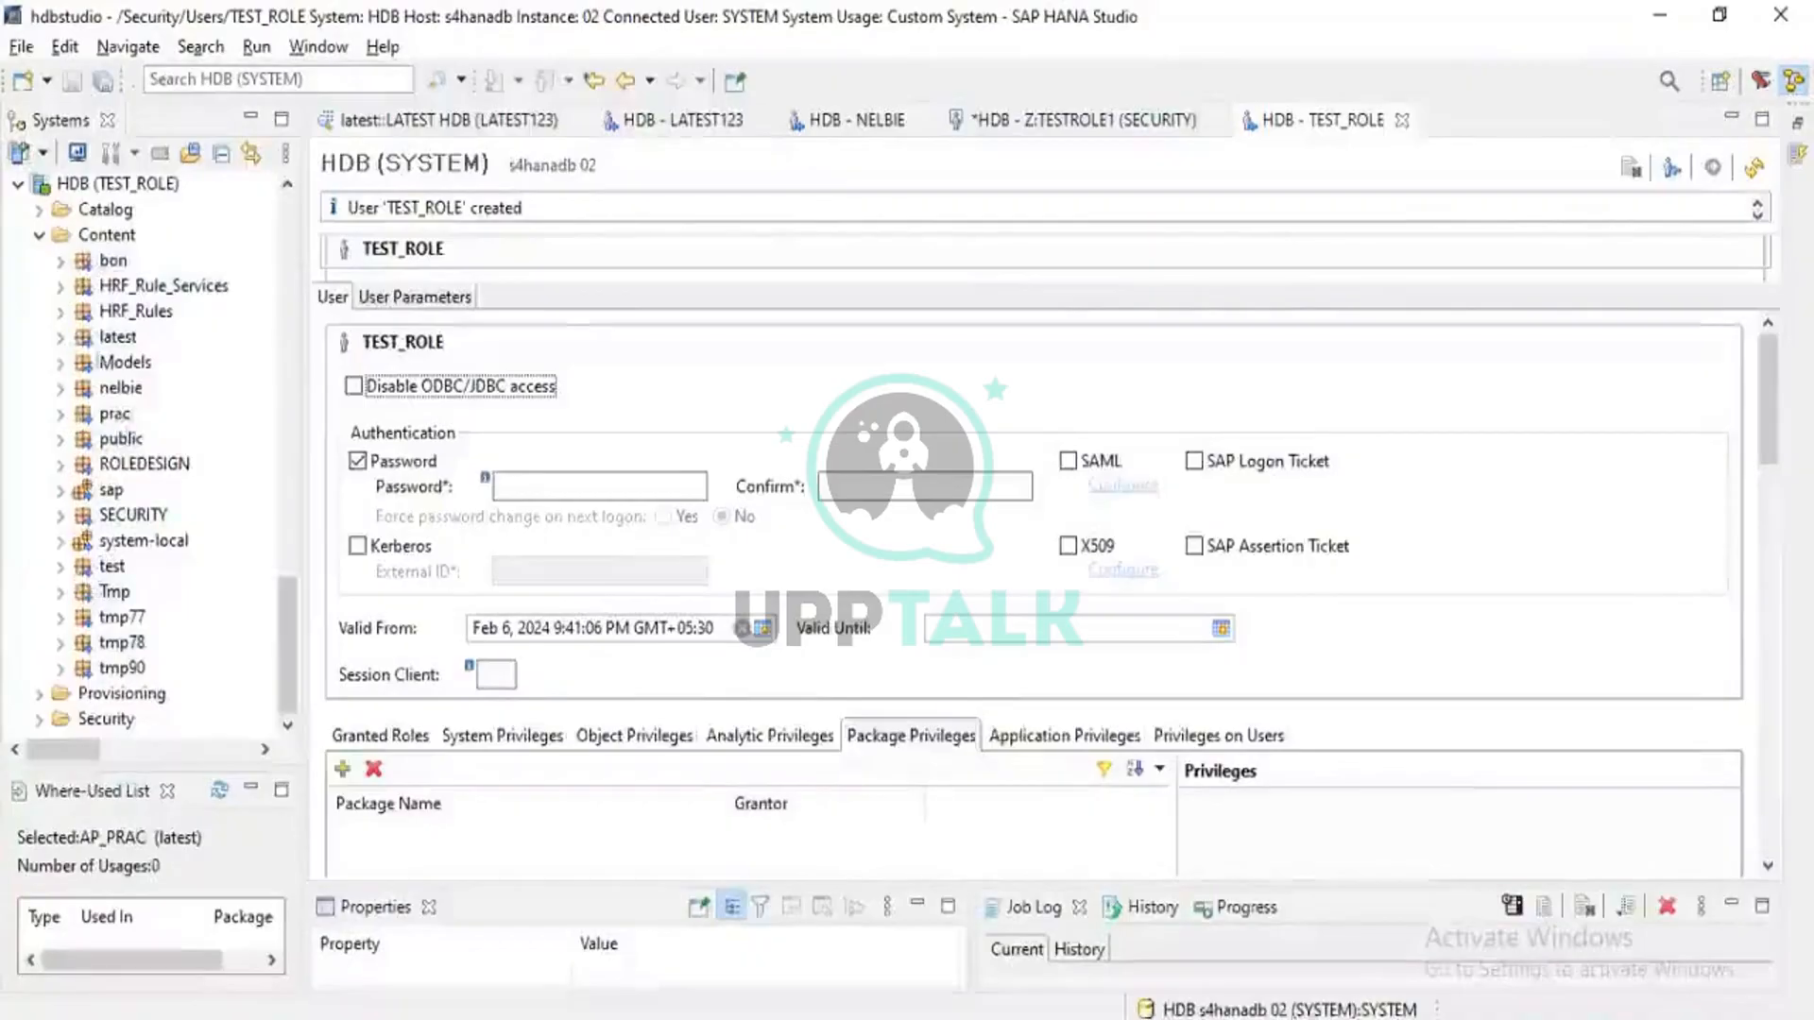
Expand latest > Attribute Views and select the LATEST attribute view
click(60, 338)
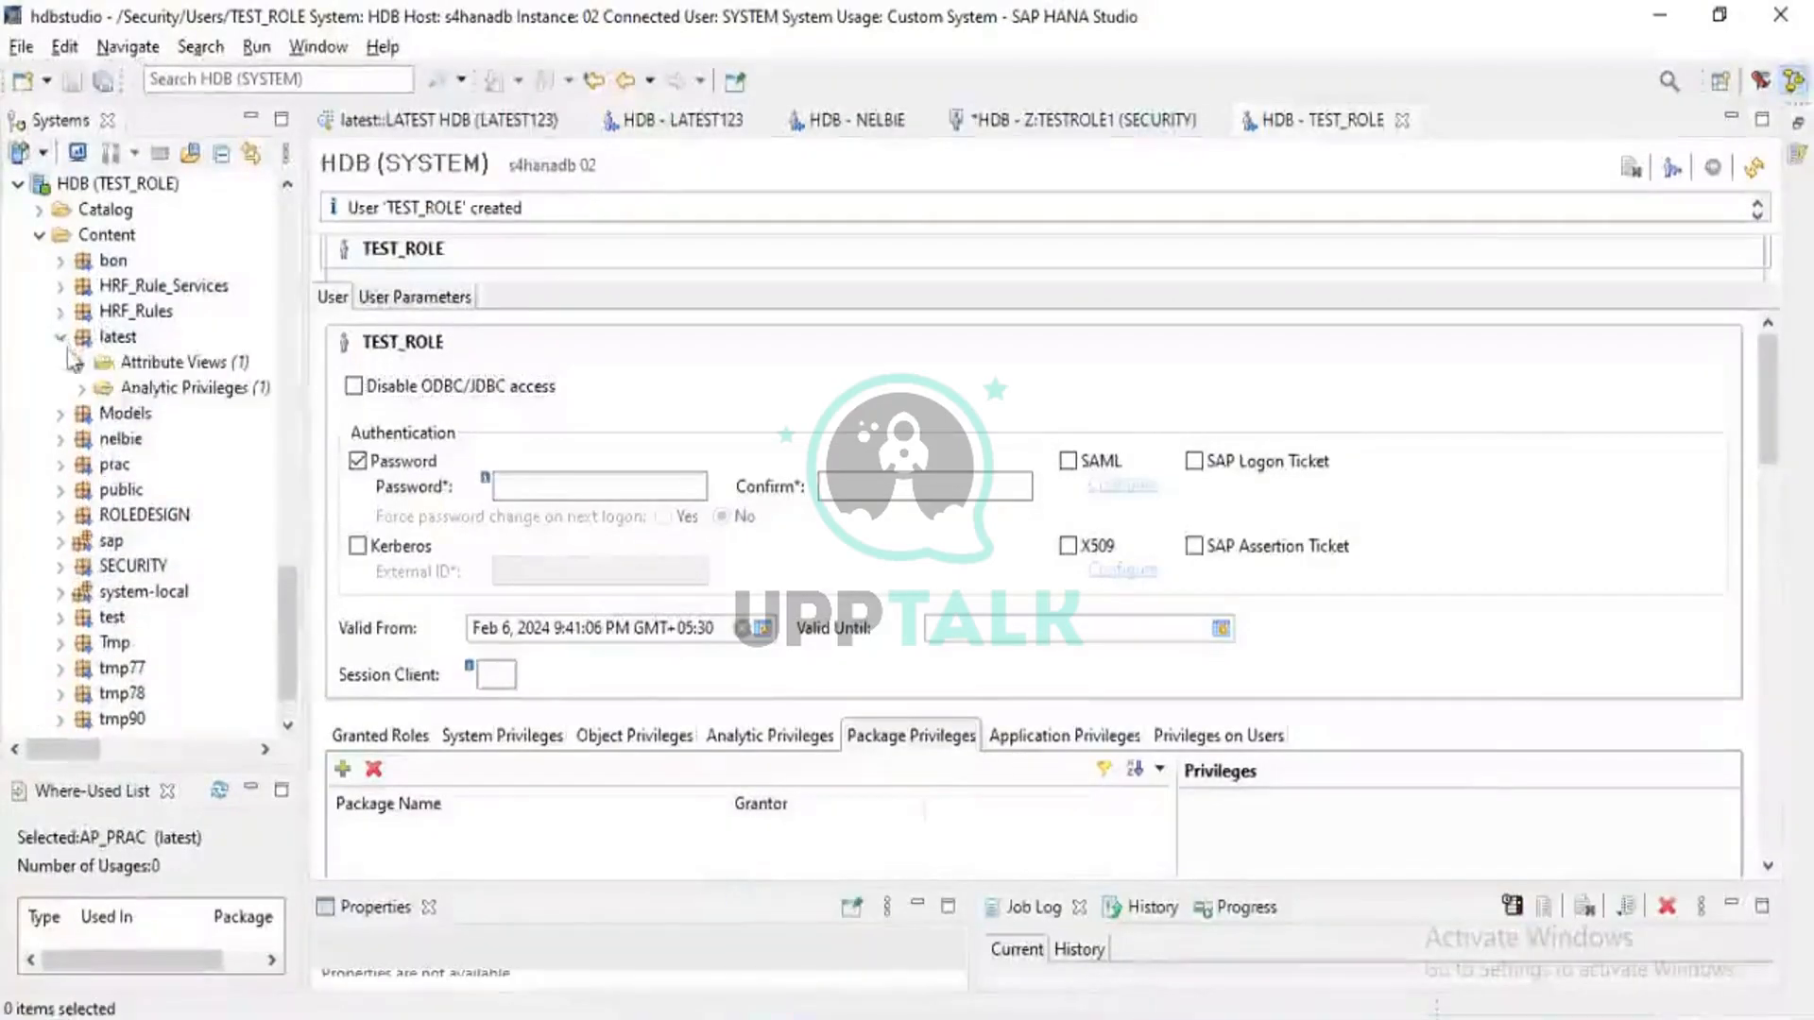
click(82, 362)
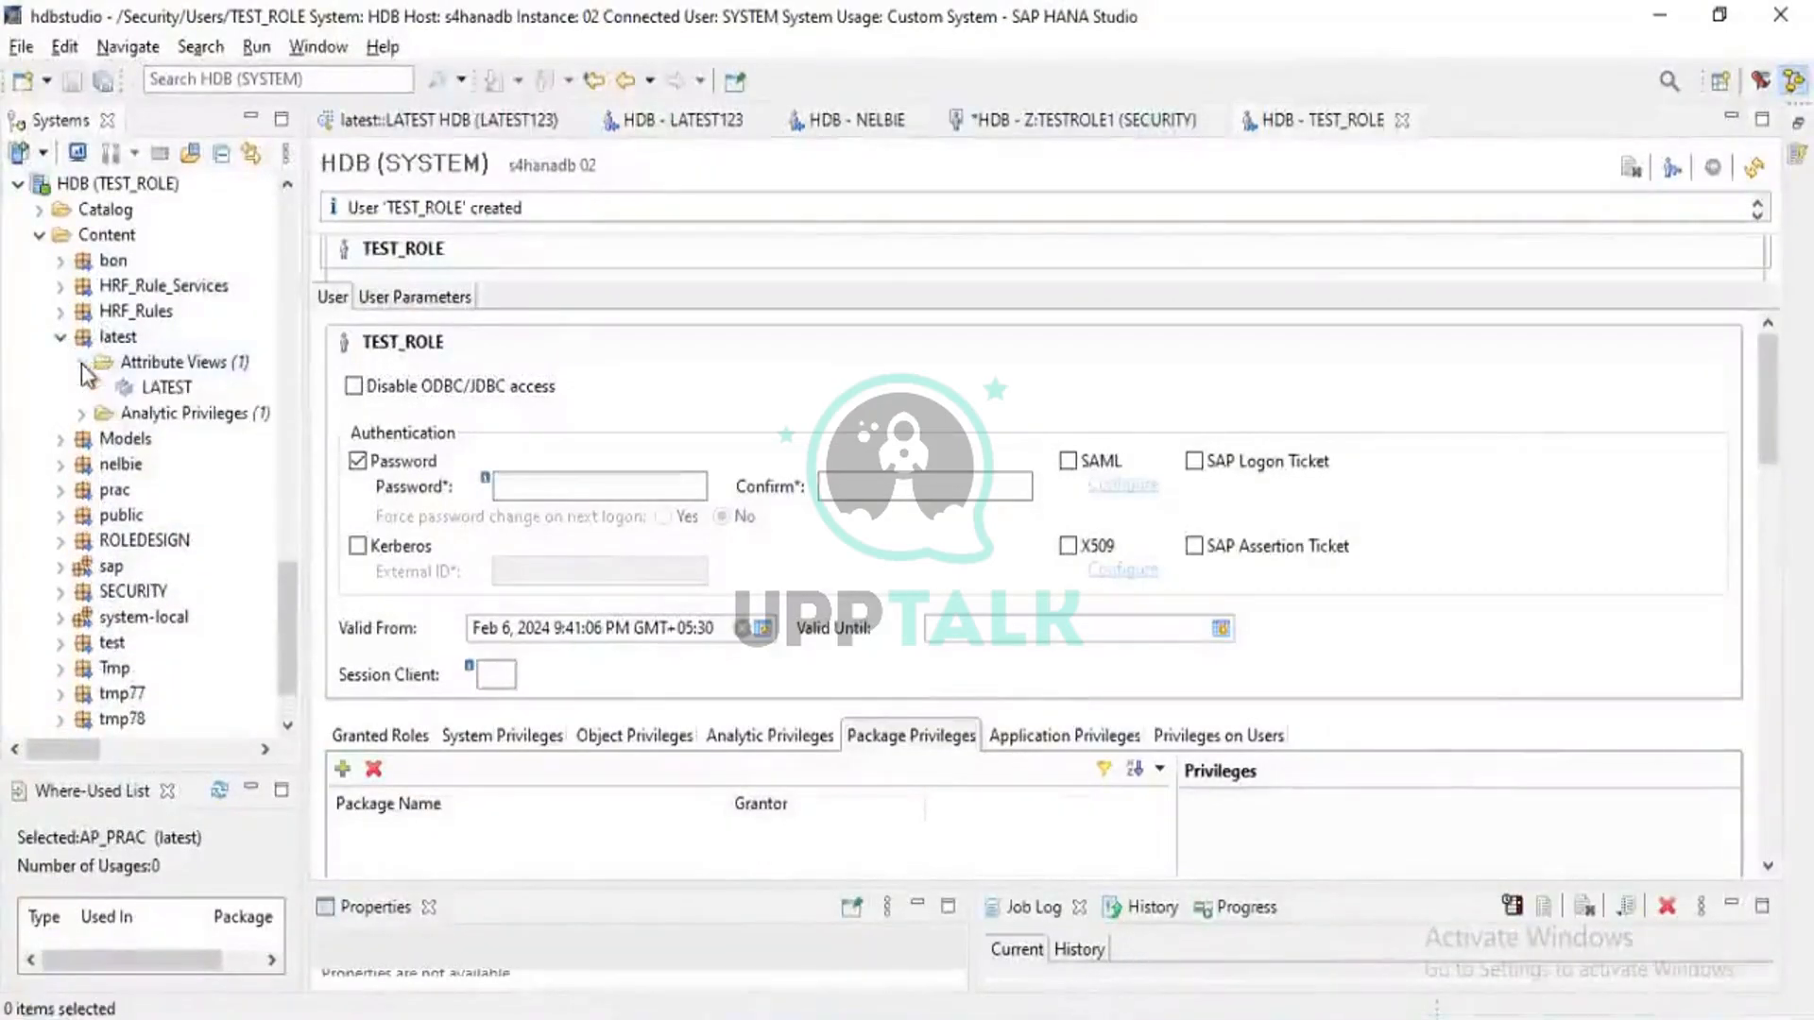
click(151, 394)
Open the LATEST view's Data Preview, charting the count of NO by NAME and GENDER
right_click(151, 397)
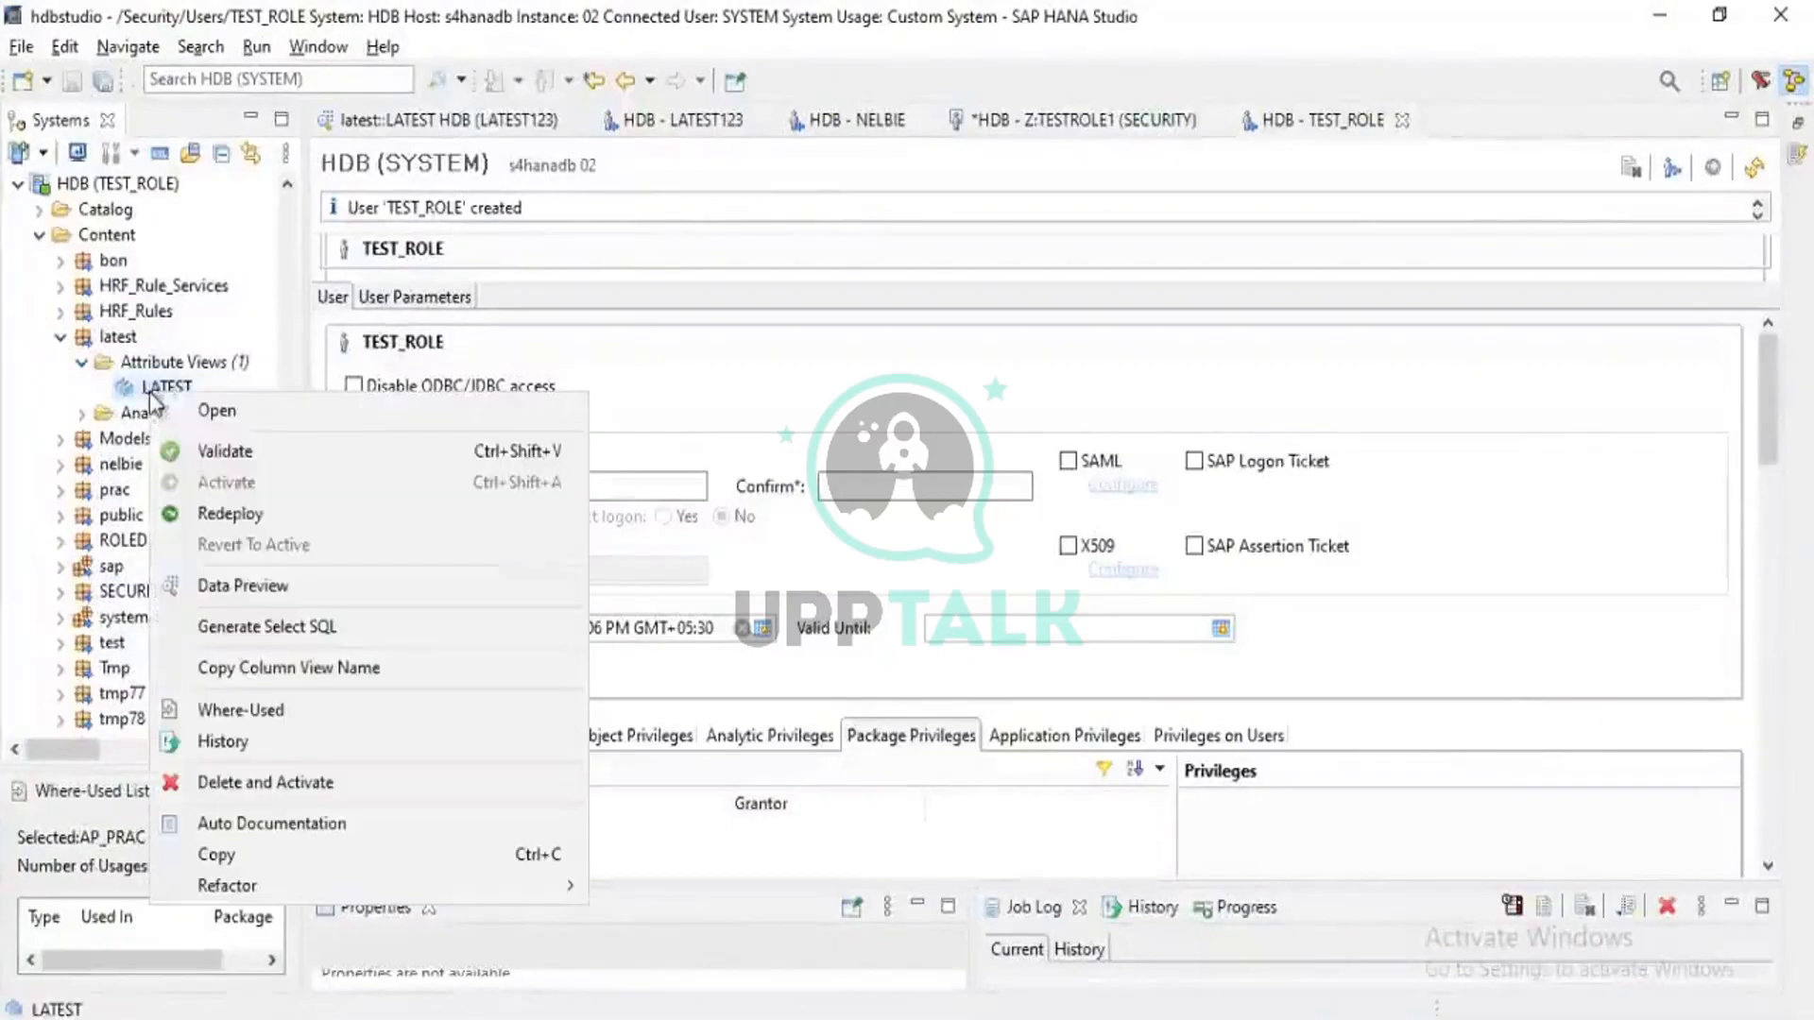
click(243, 587)
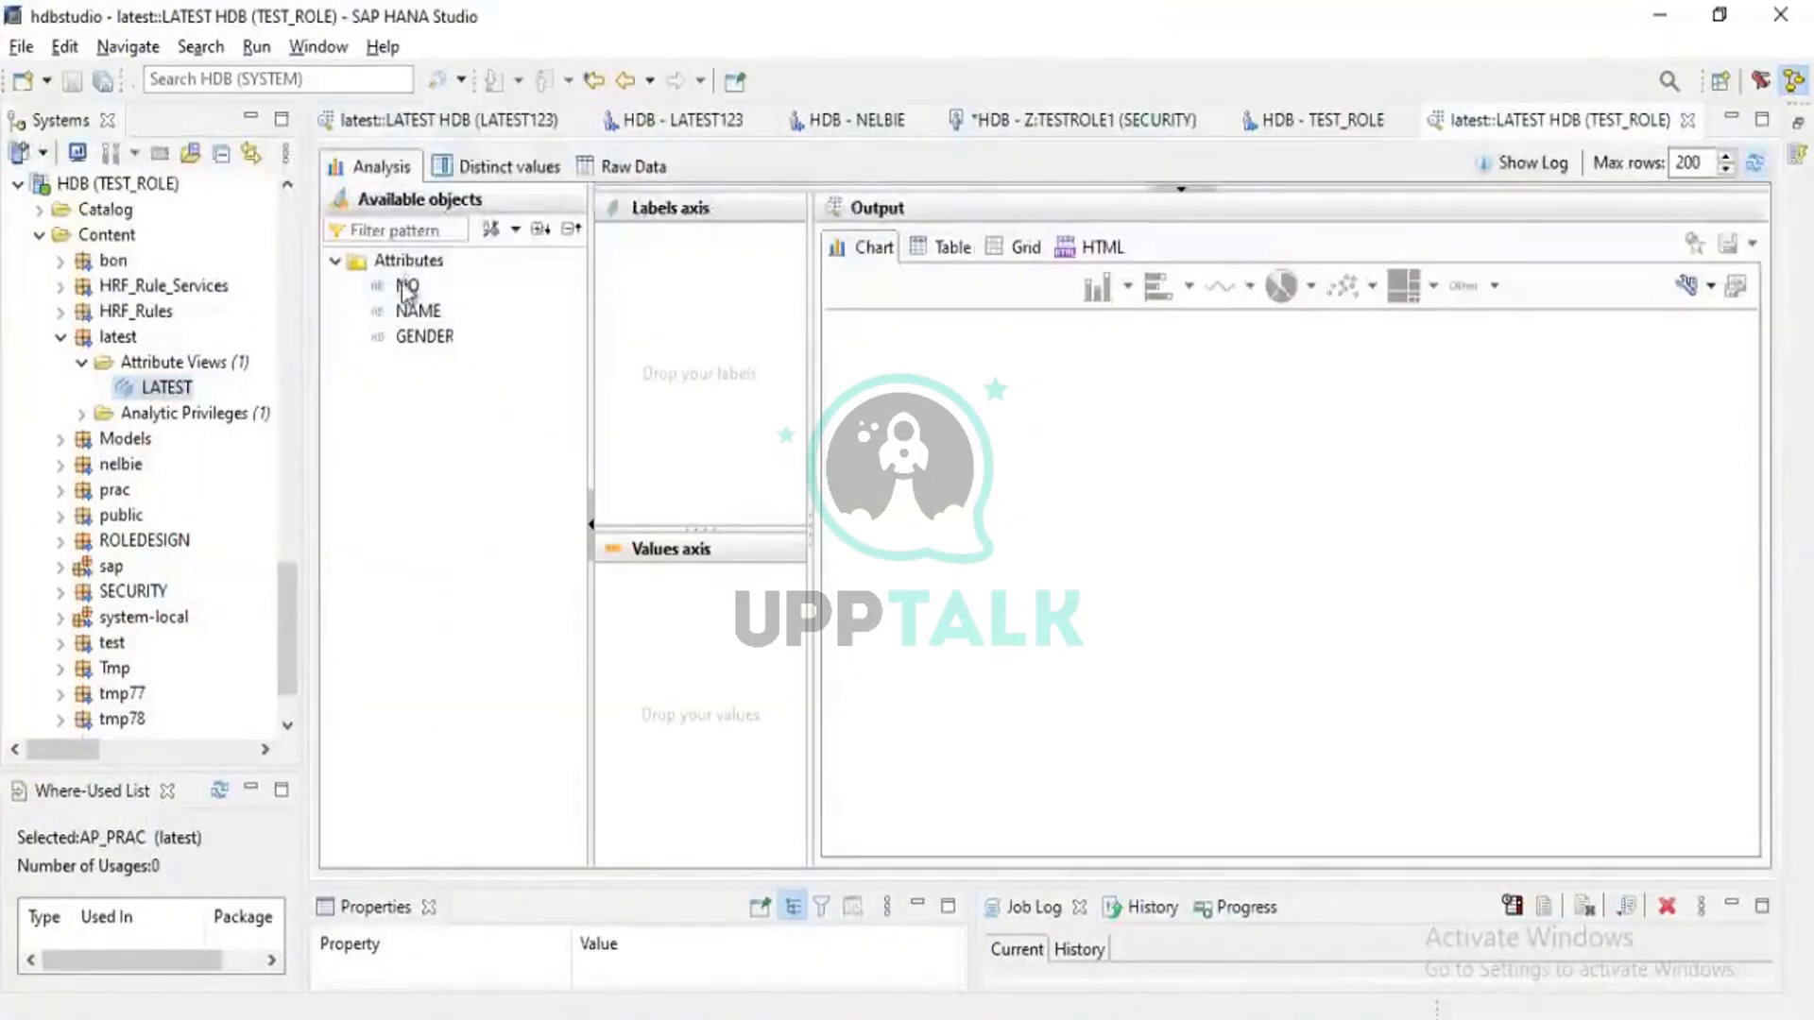
drag(405, 290, 654, 595)
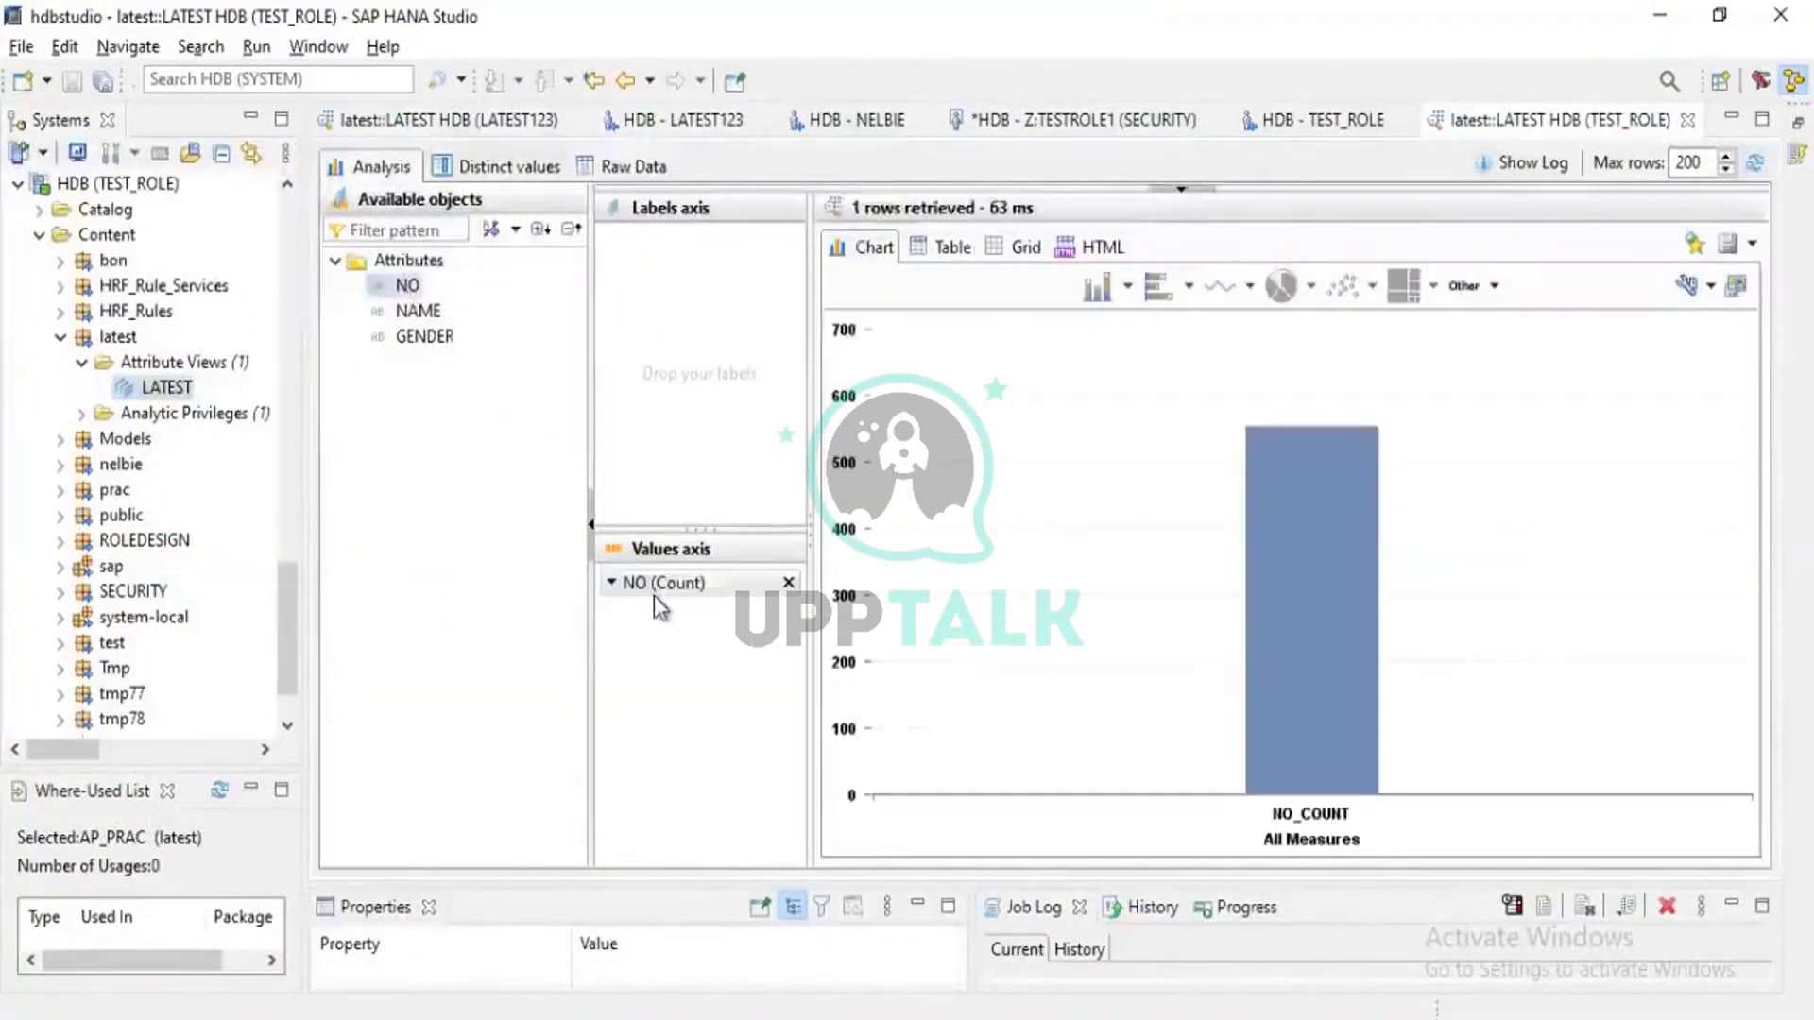
drag(406, 318, 668, 303)
drag(426, 338, 709, 340)
scroll(269, 432, up, 2)
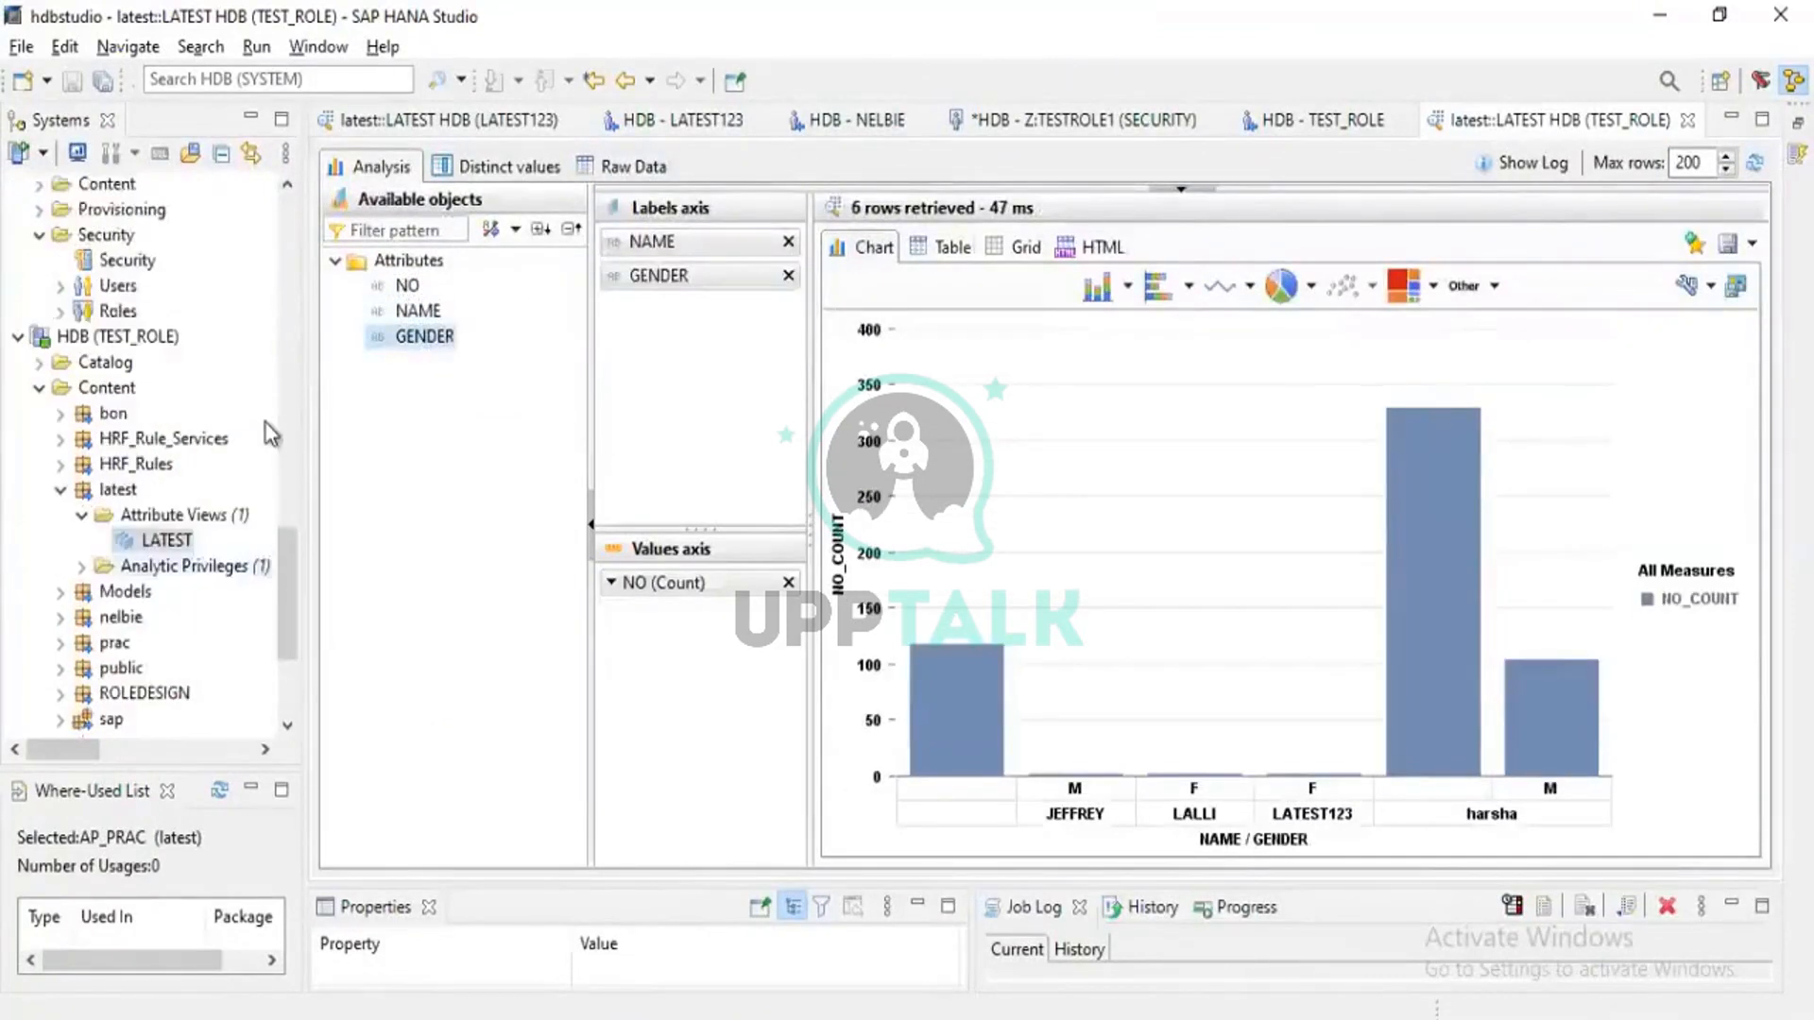
scroll(99, 496, down, 3)
scroll(100, 496, up, 2)
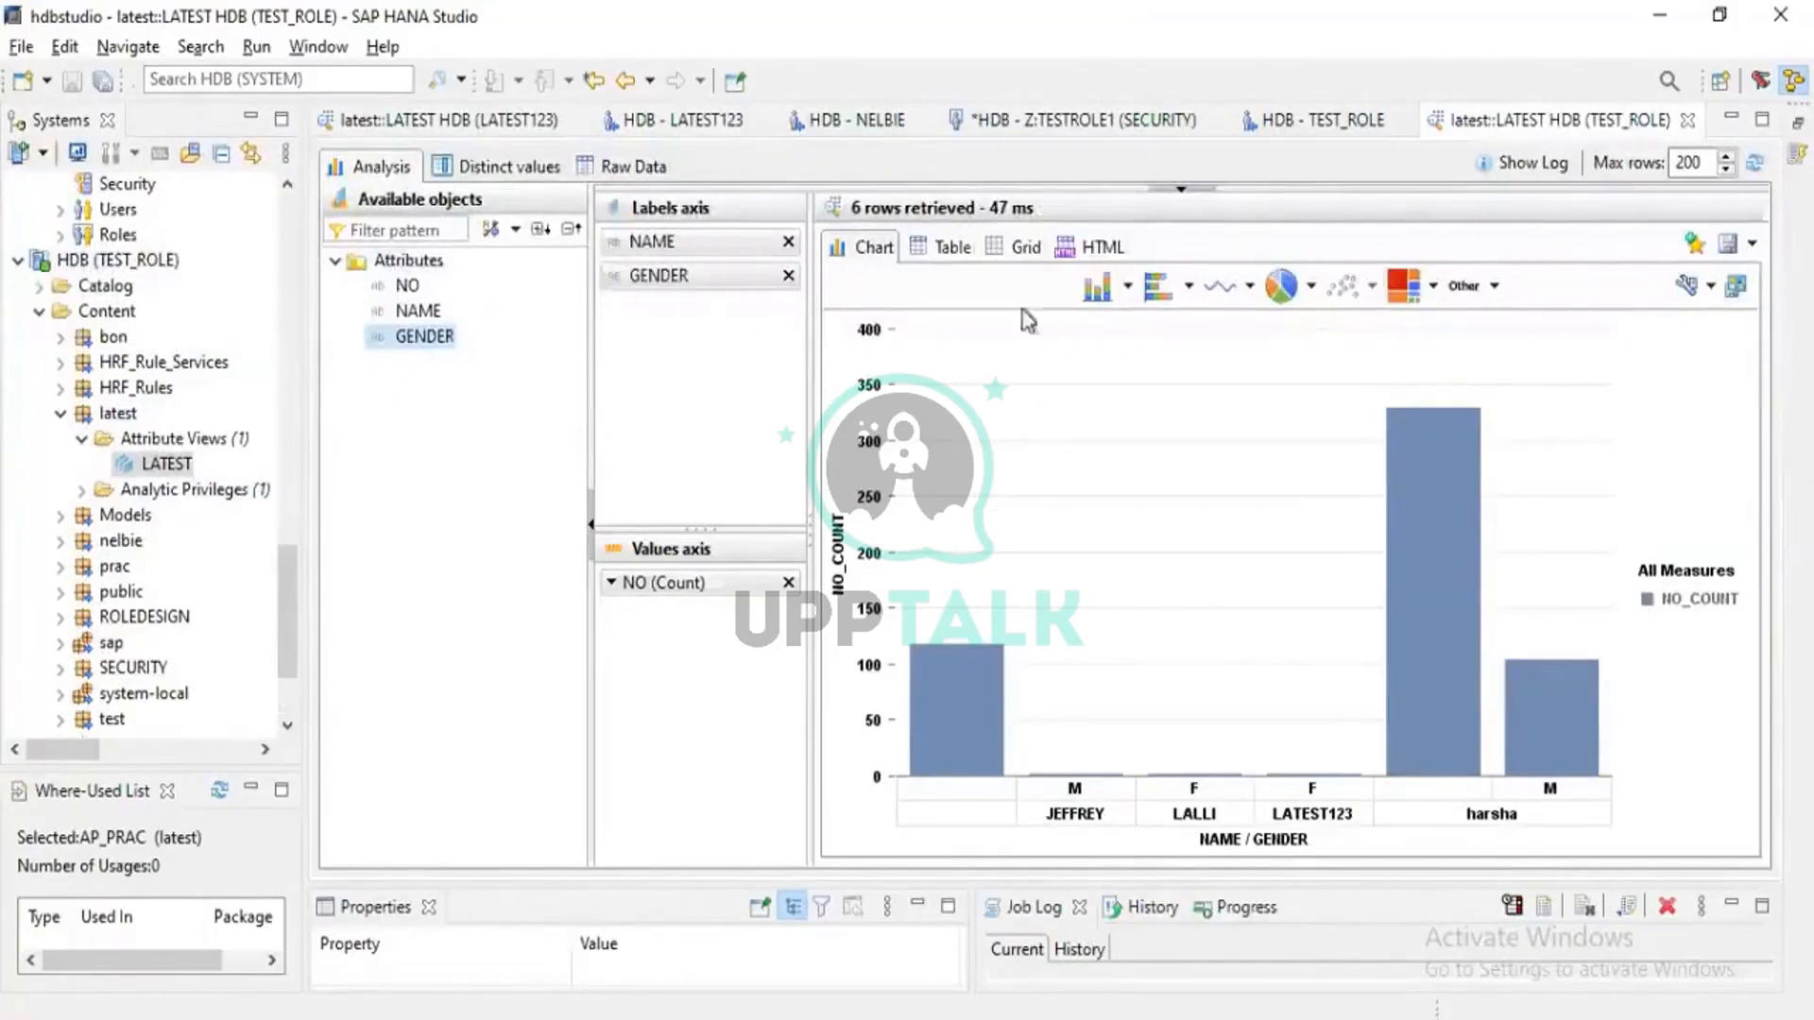
Show the preview results as a six-row table instead of the chart
click(954, 247)
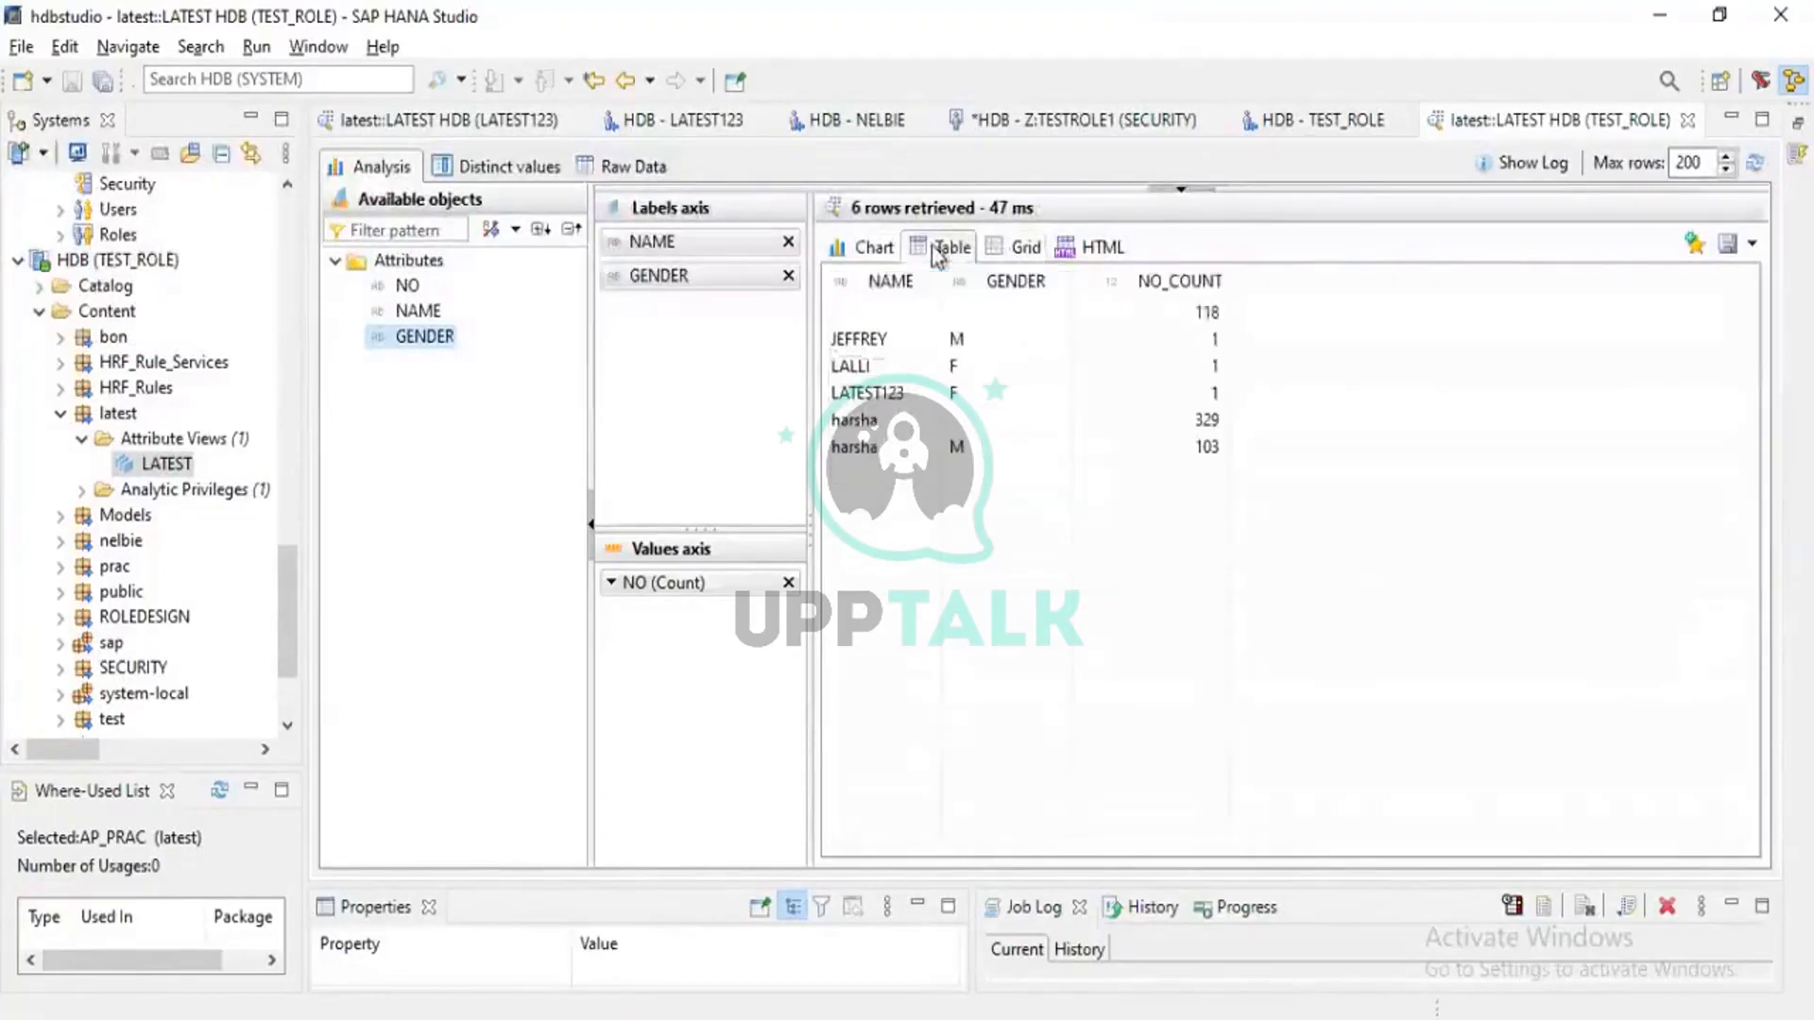
click(877, 249)
click(938, 248)
scroll(154, 430, up, 1)
scroll(156, 433, down, 3)
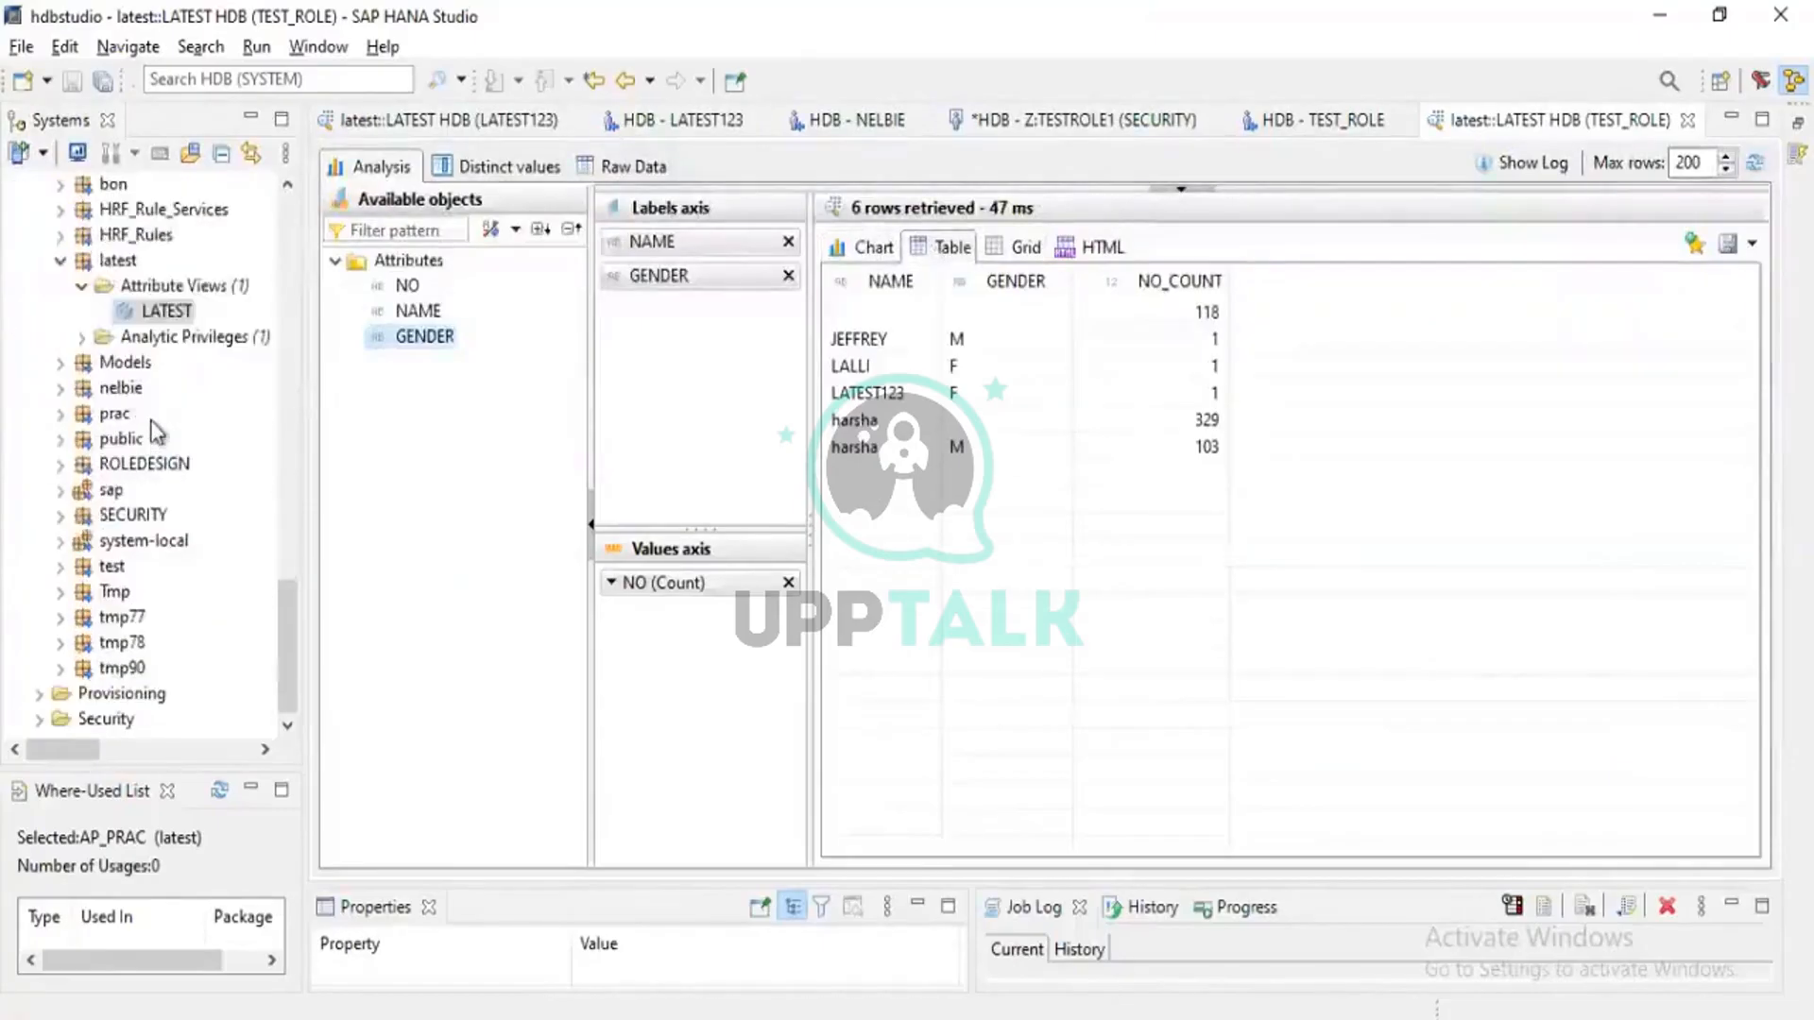
scroll(156, 432, up, 2)
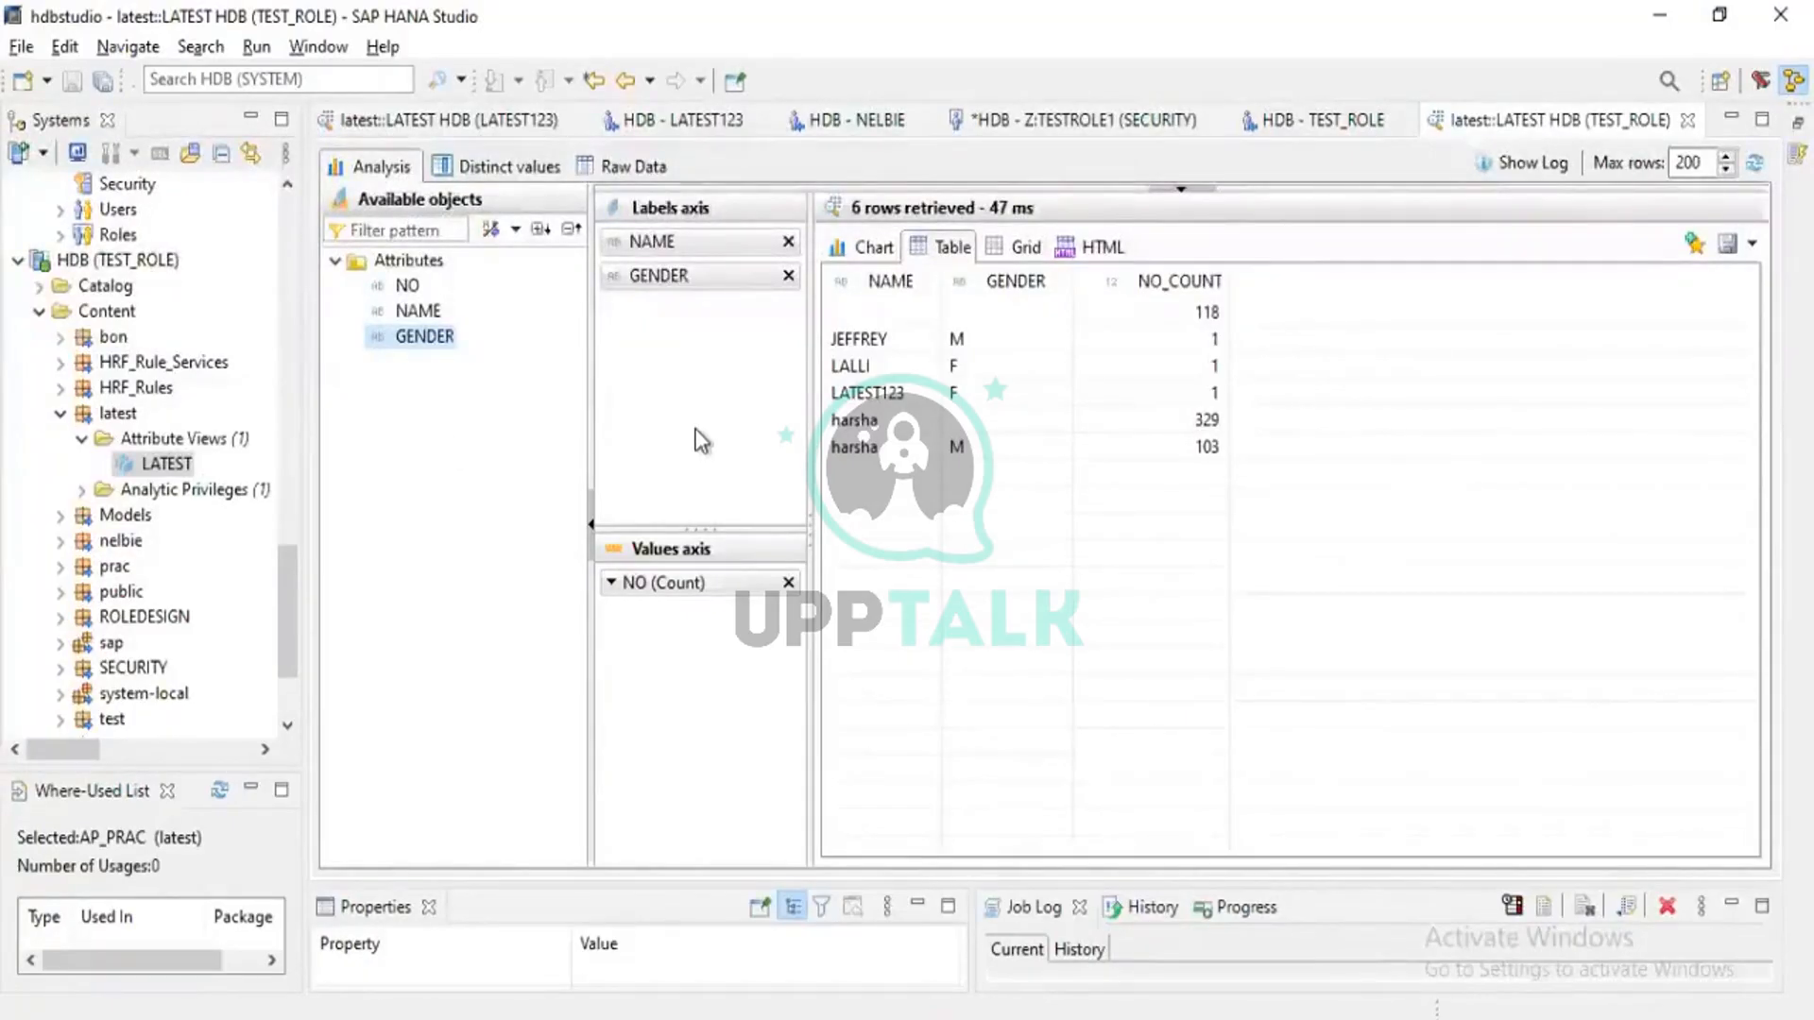
scroll(43, 489, up, 3)
scroll(43, 489, down, 1)
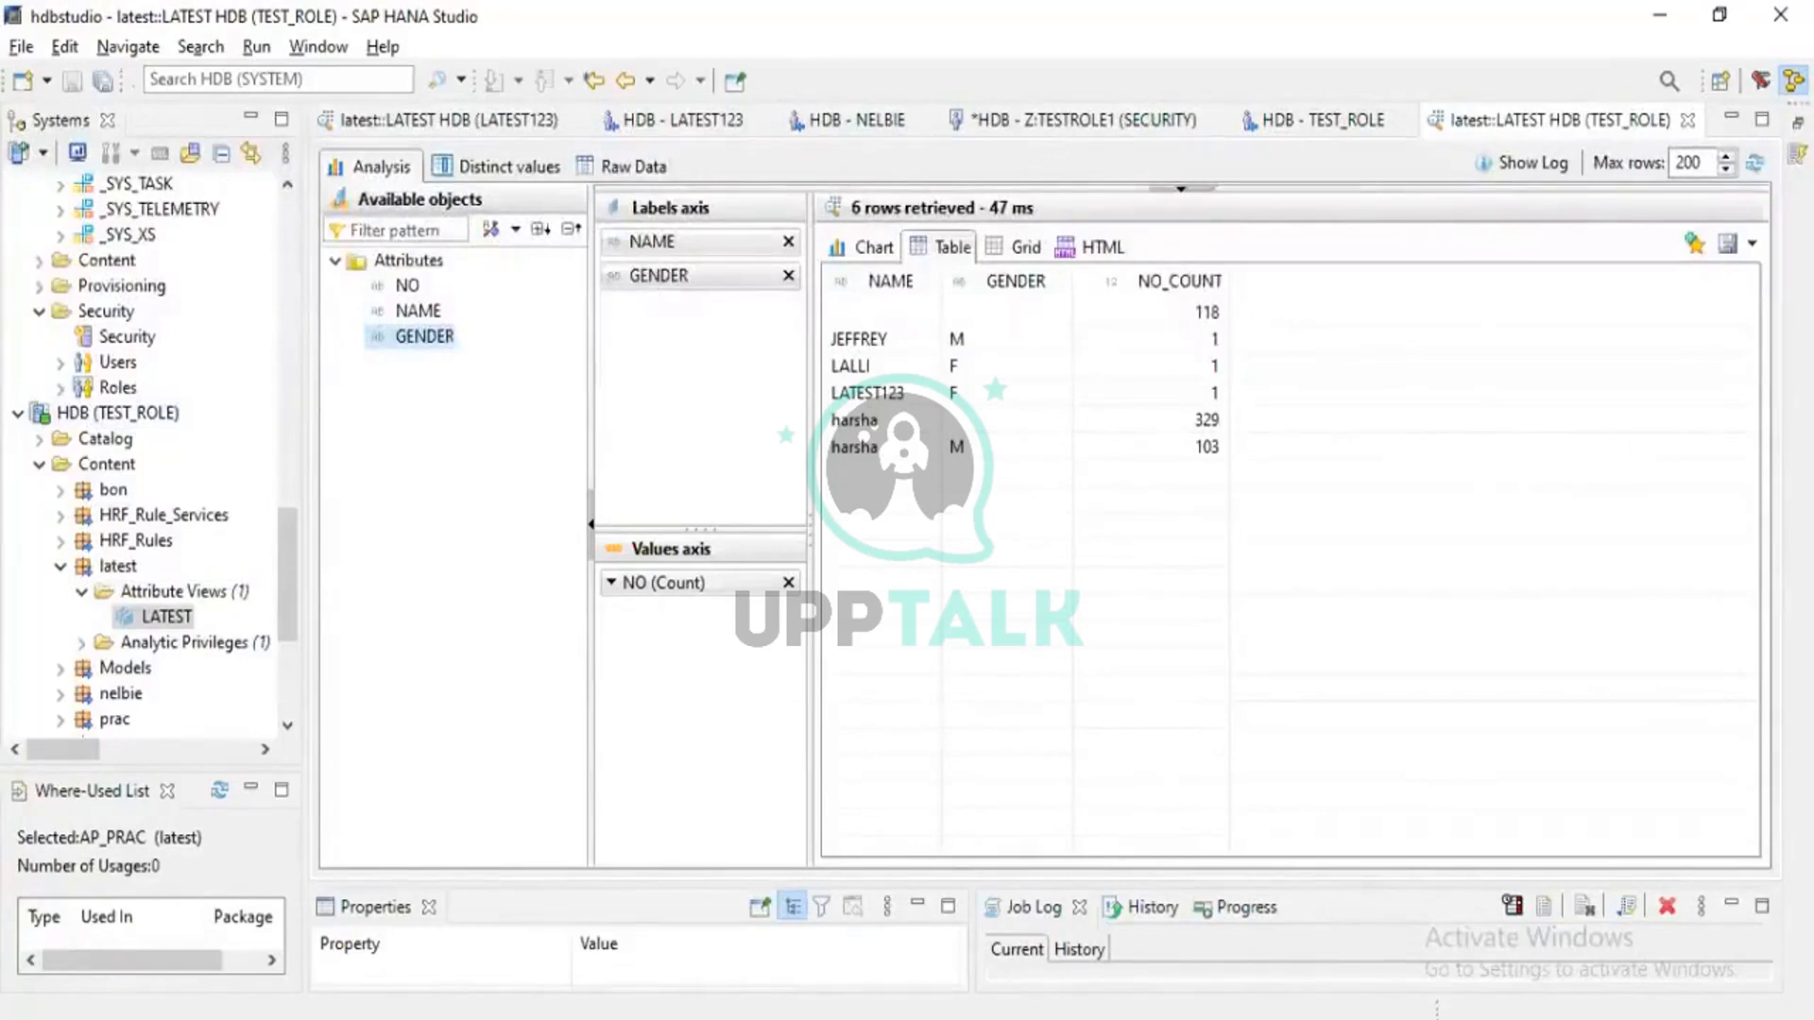
In the web workbench, open ZROLE100.hdbrole from the ROLEDESIGN package for editing
key(alt+Tab)
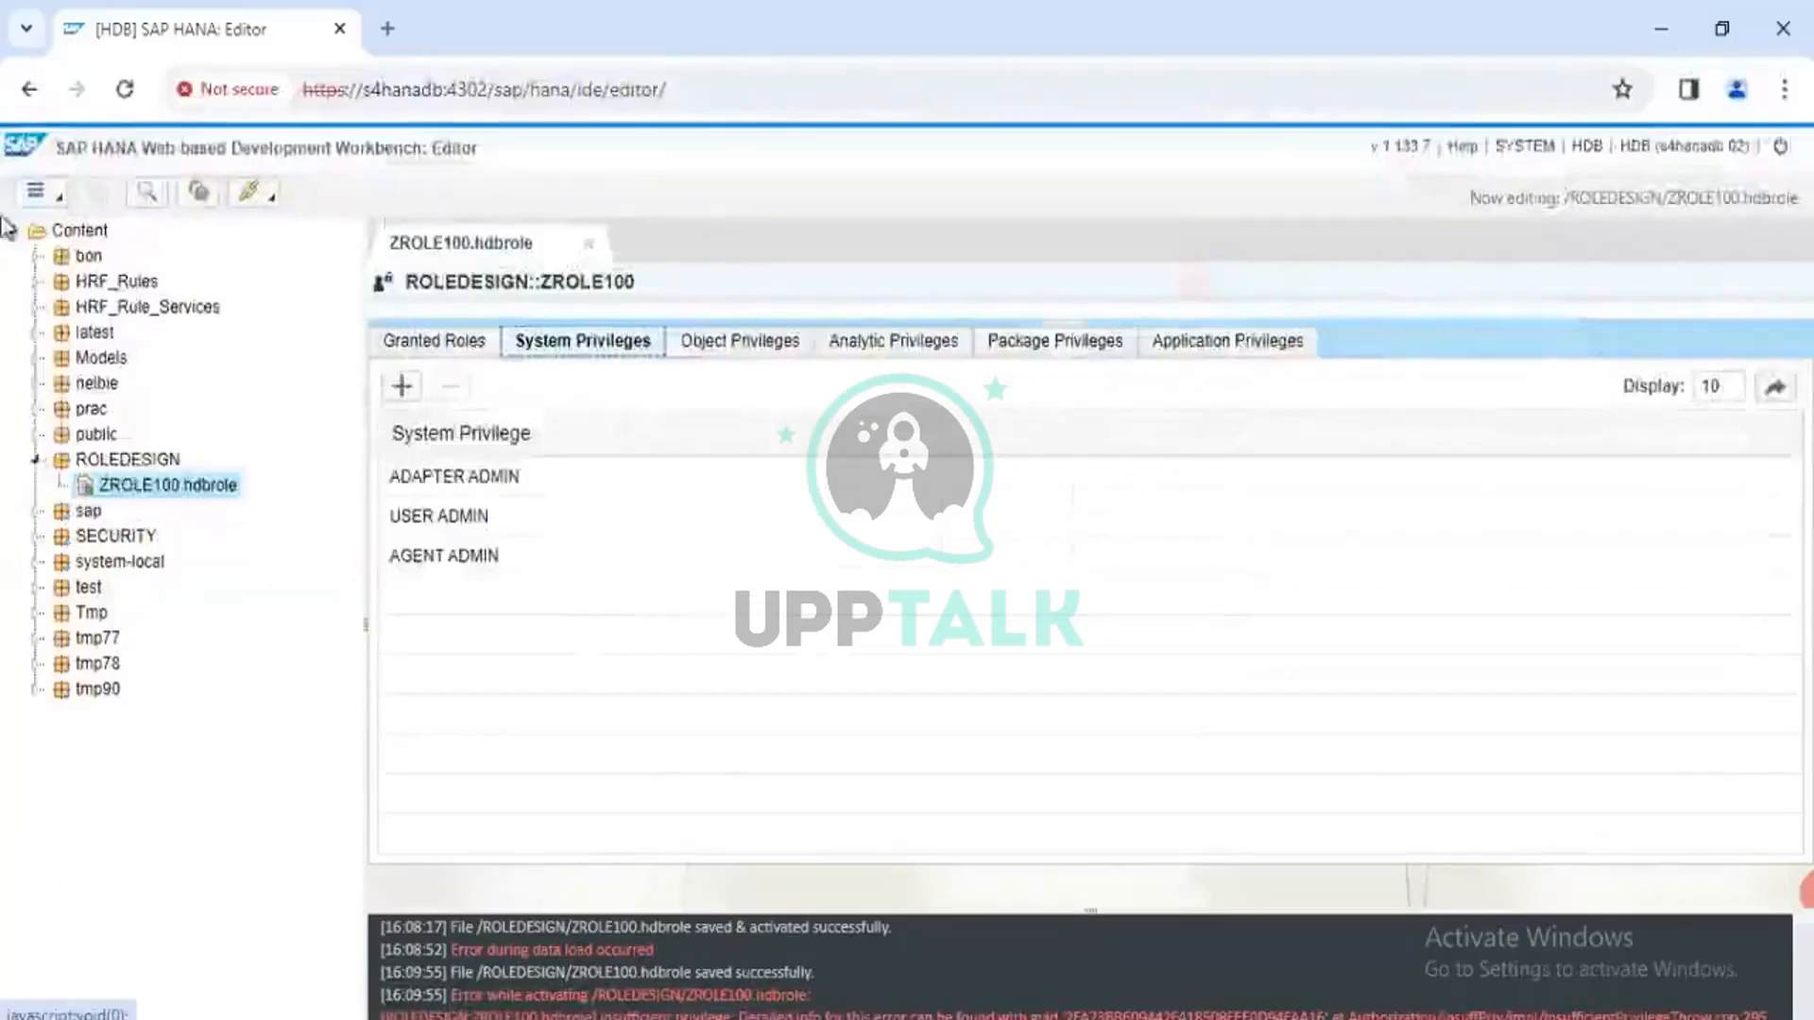
click(67, 236)
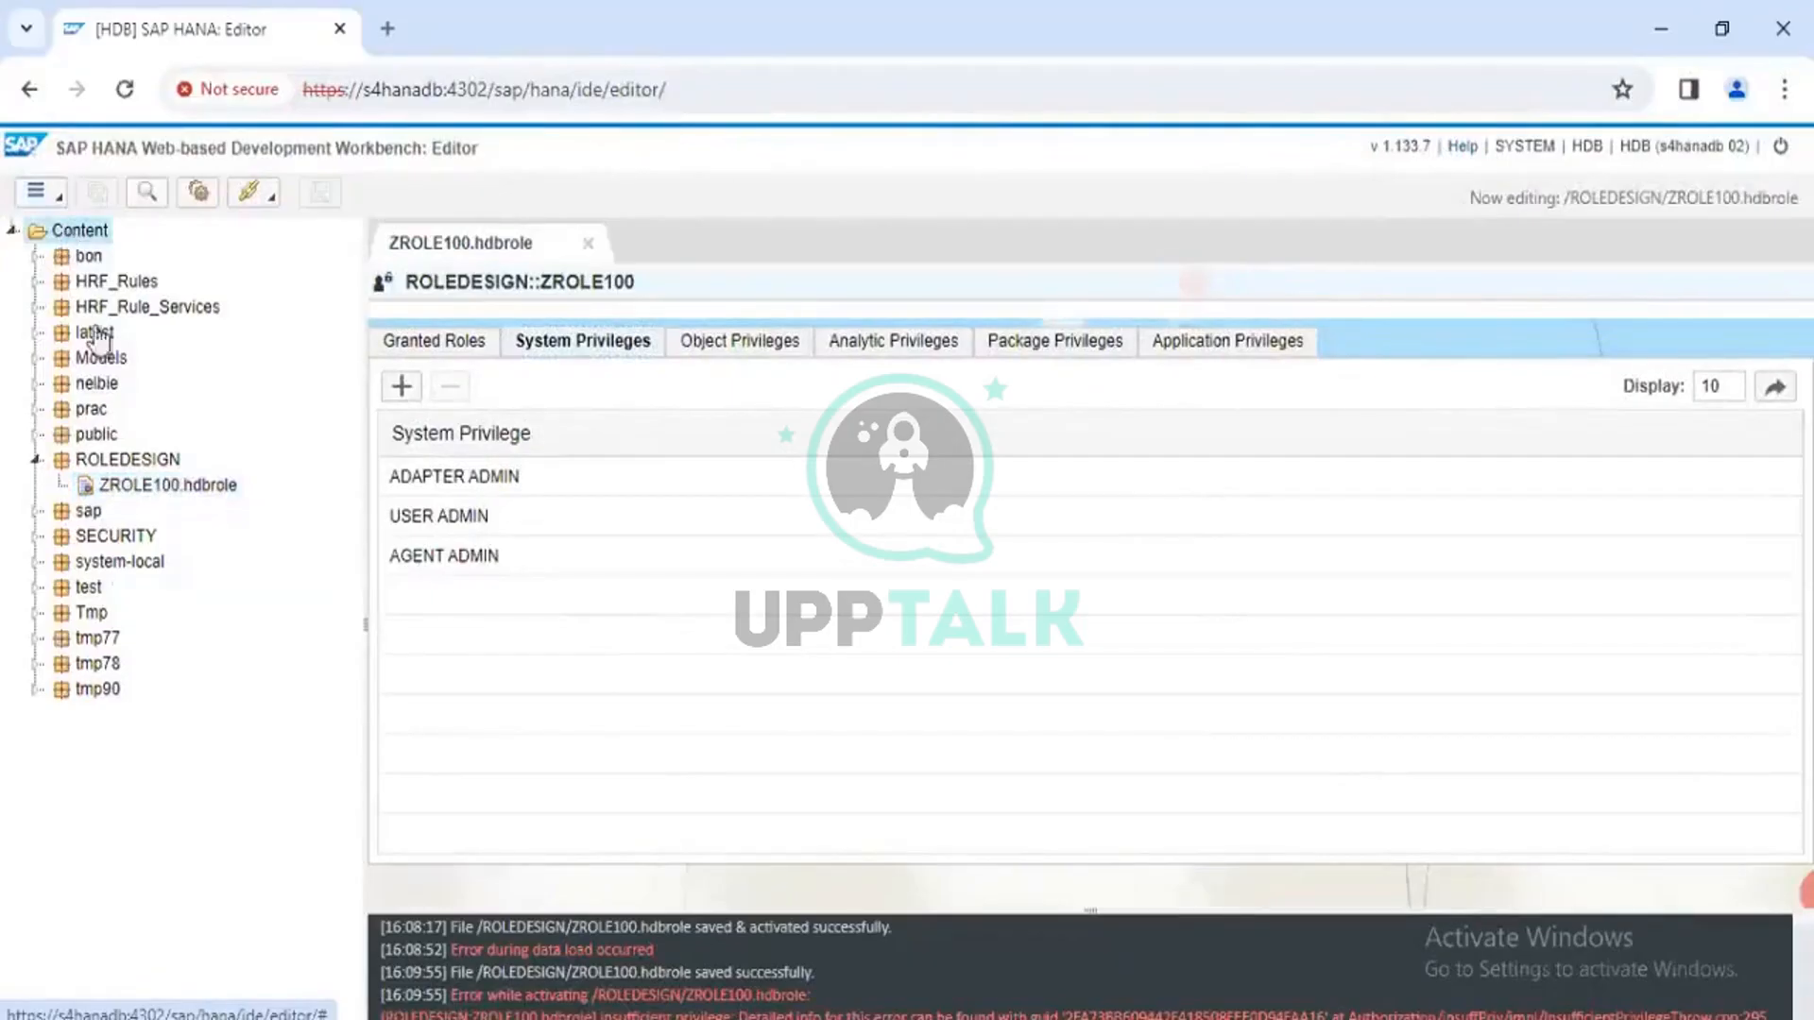
click(109, 467)
click(108, 490)
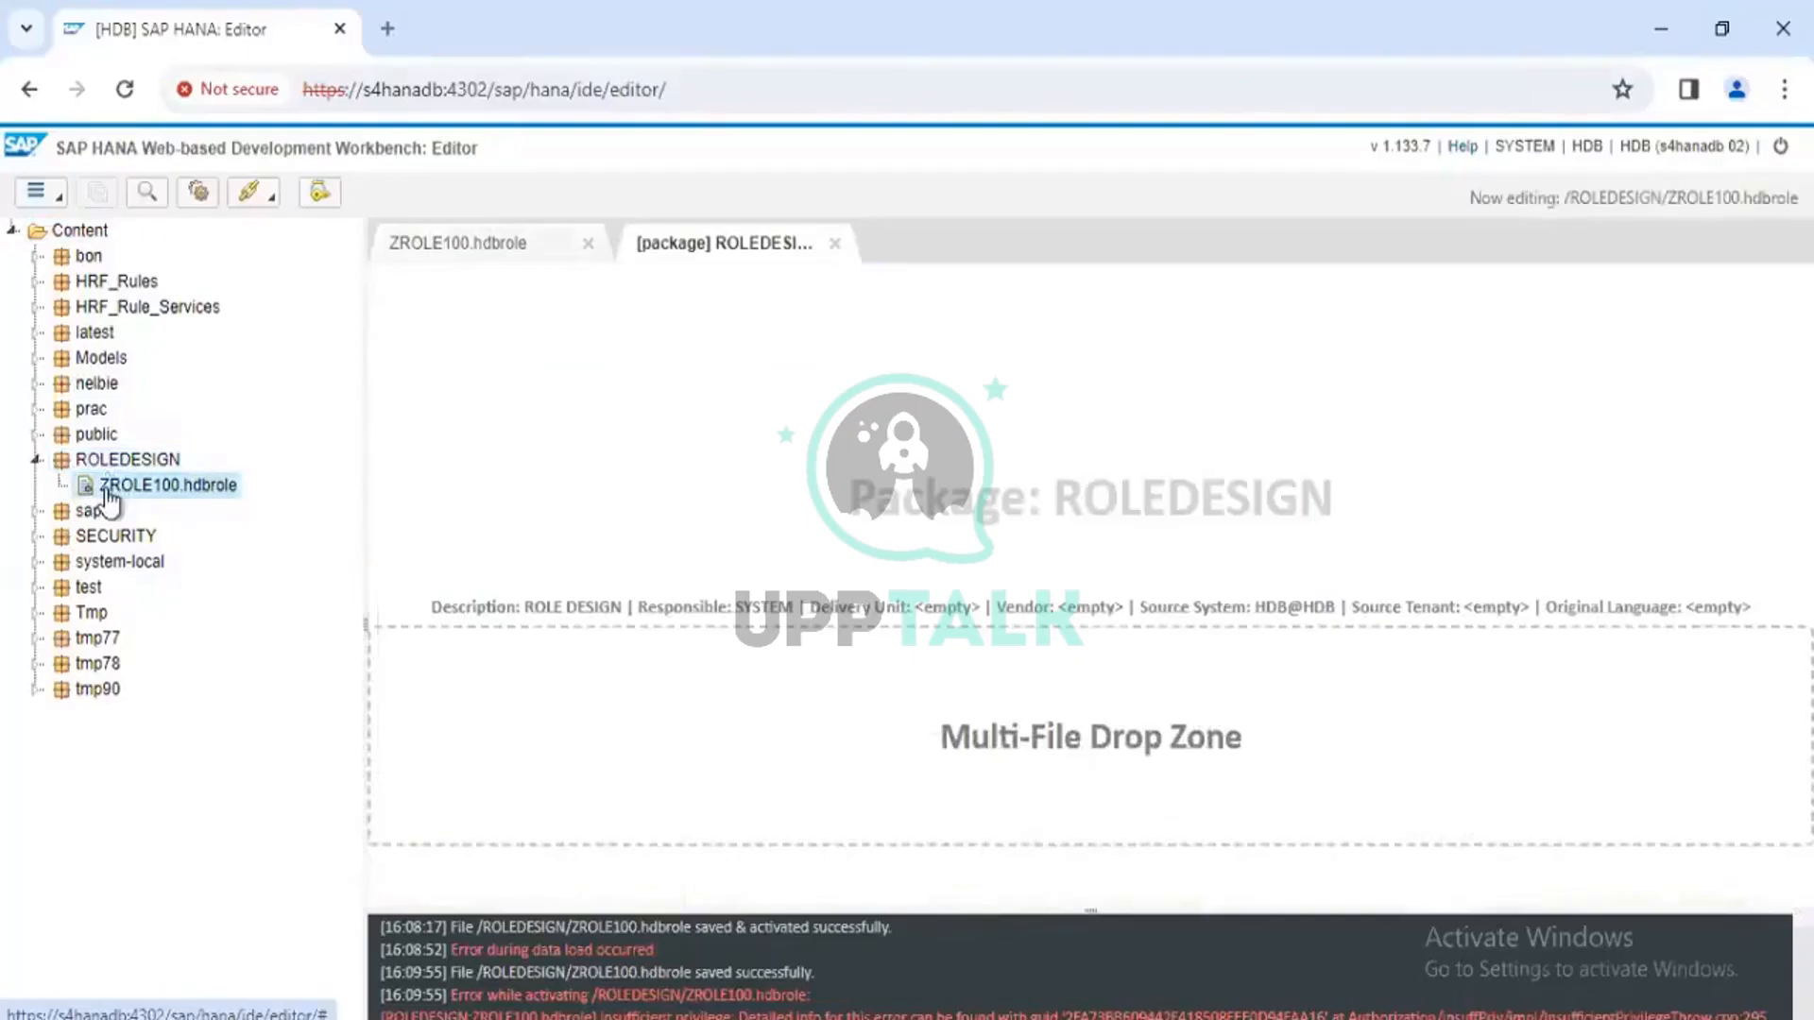
double_click(108, 489)
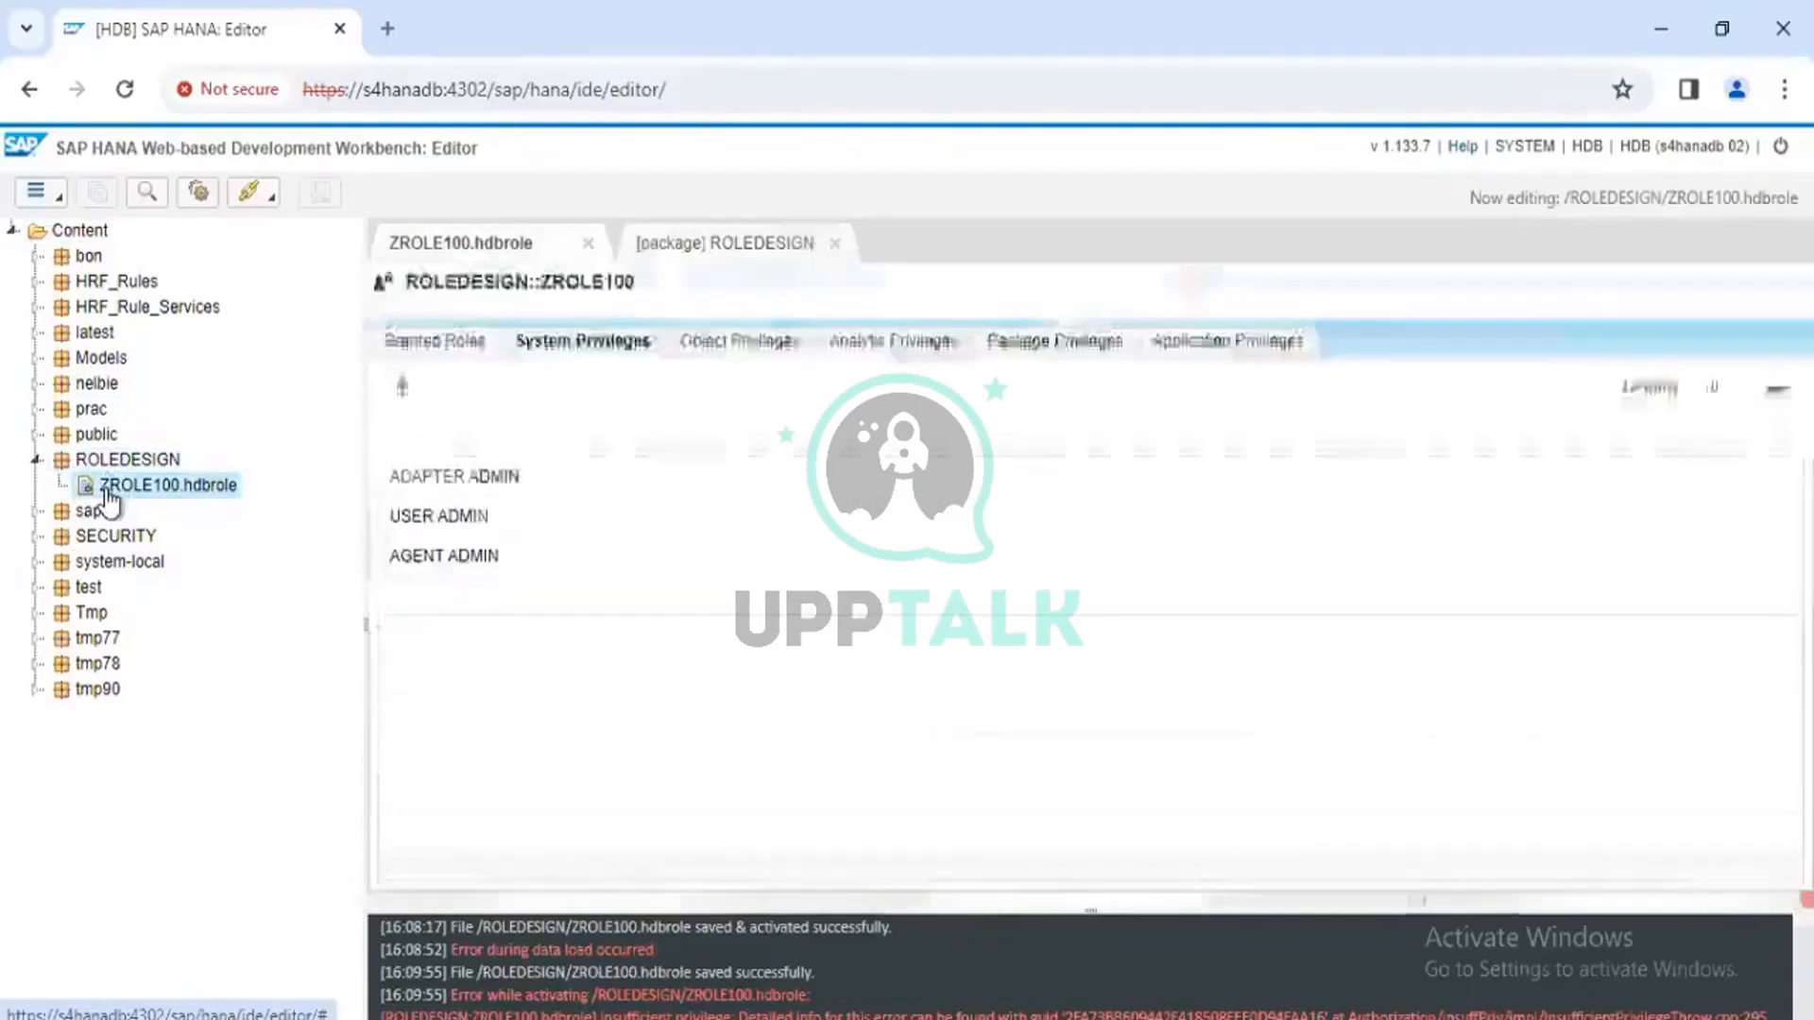
Review ZROLE100's granted roles, system, object, analytic, package and application privileges
click(457, 347)
click(587, 344)
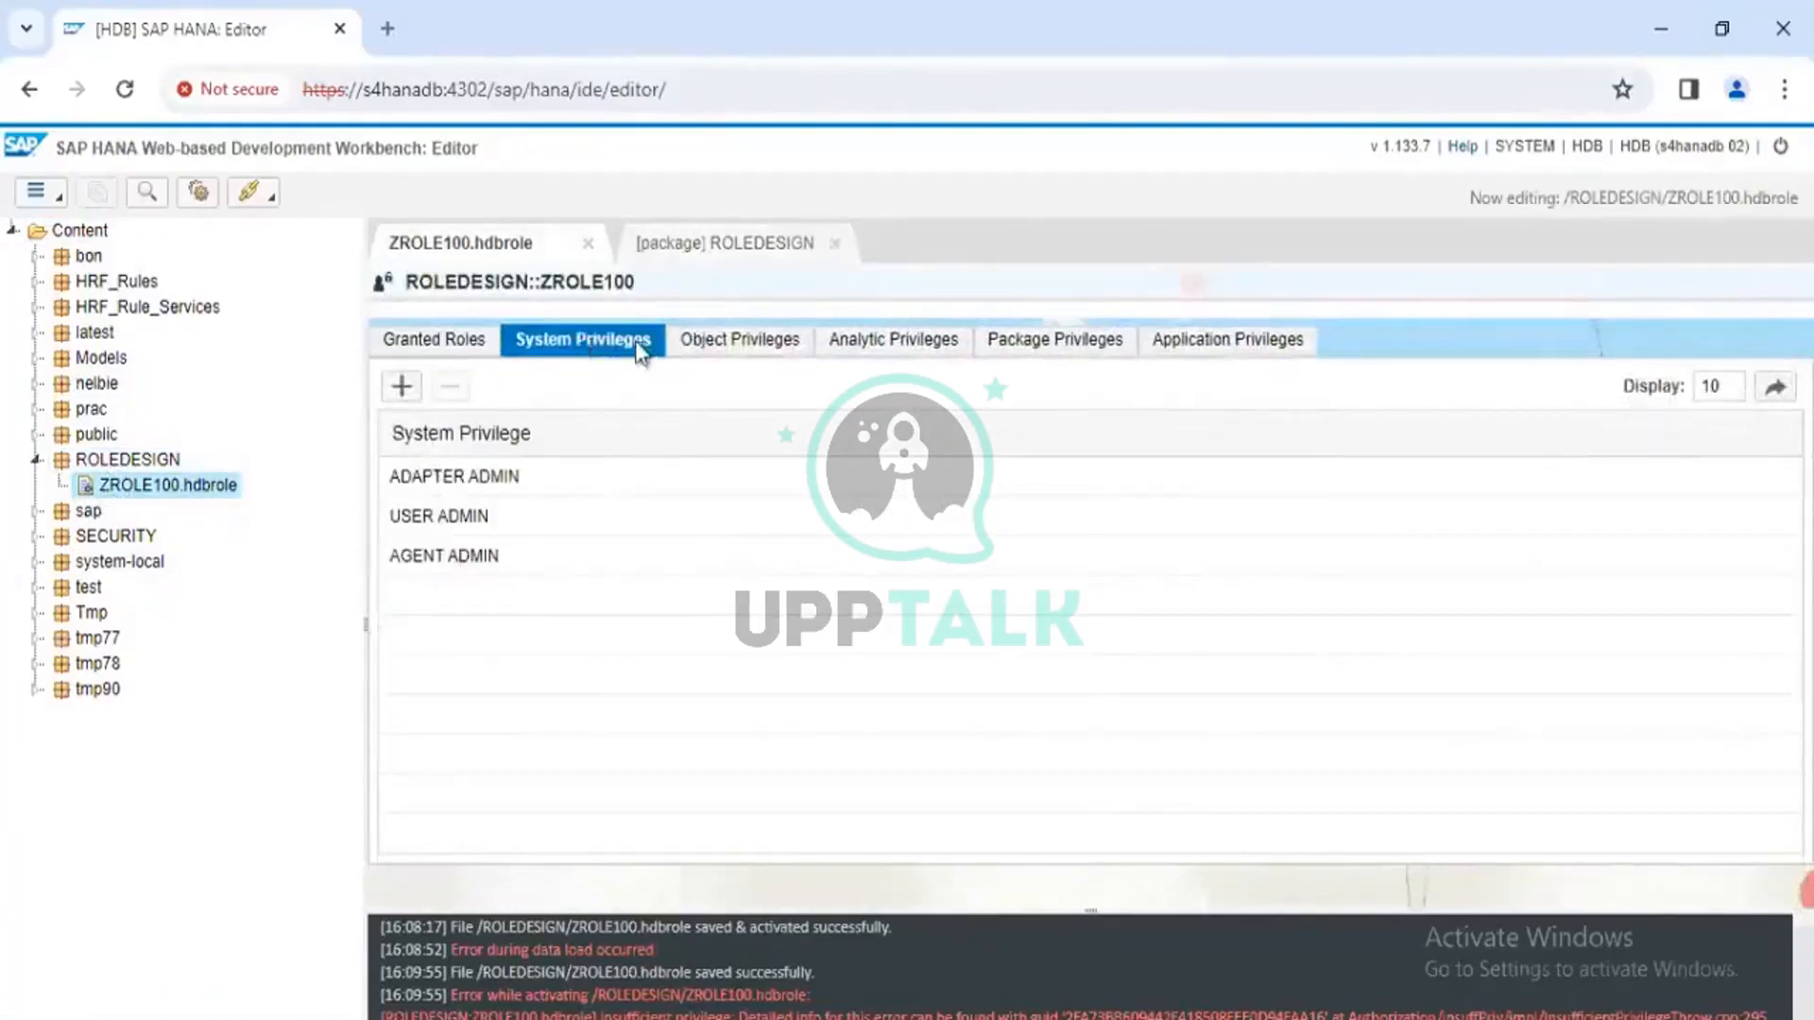
click(756, 347)
click(873, 348)
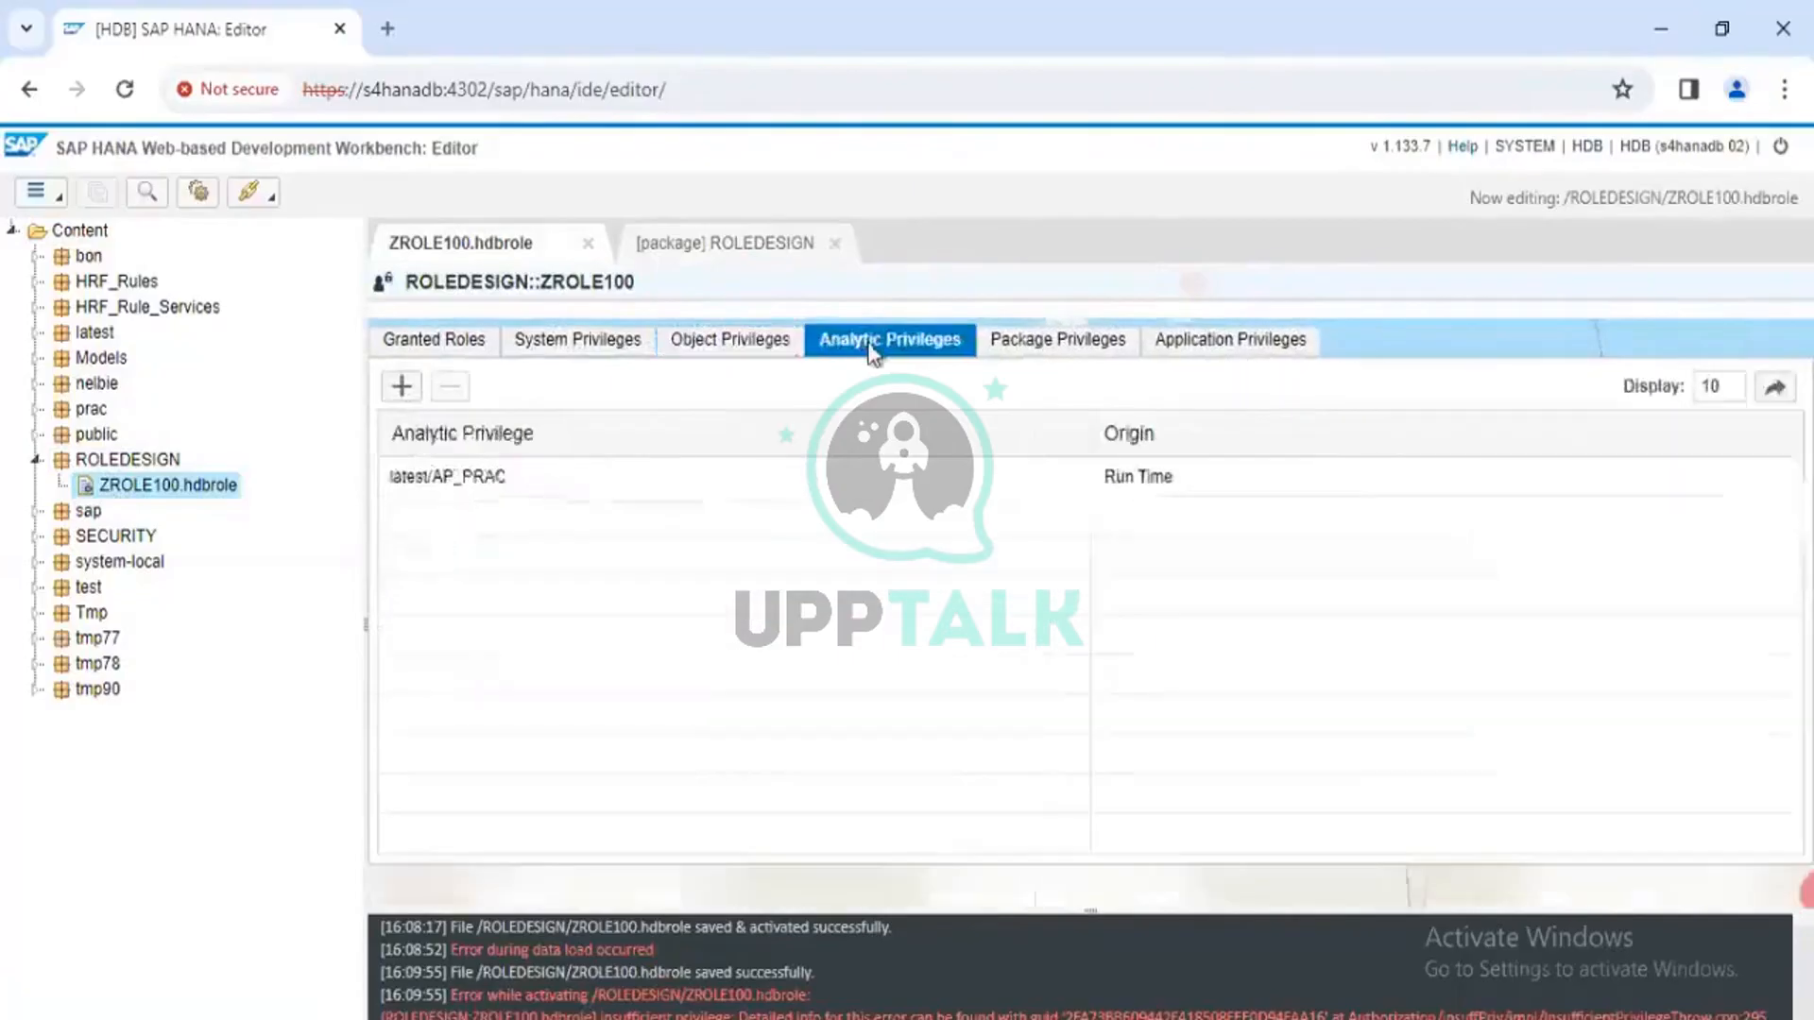
click(1039, 342)
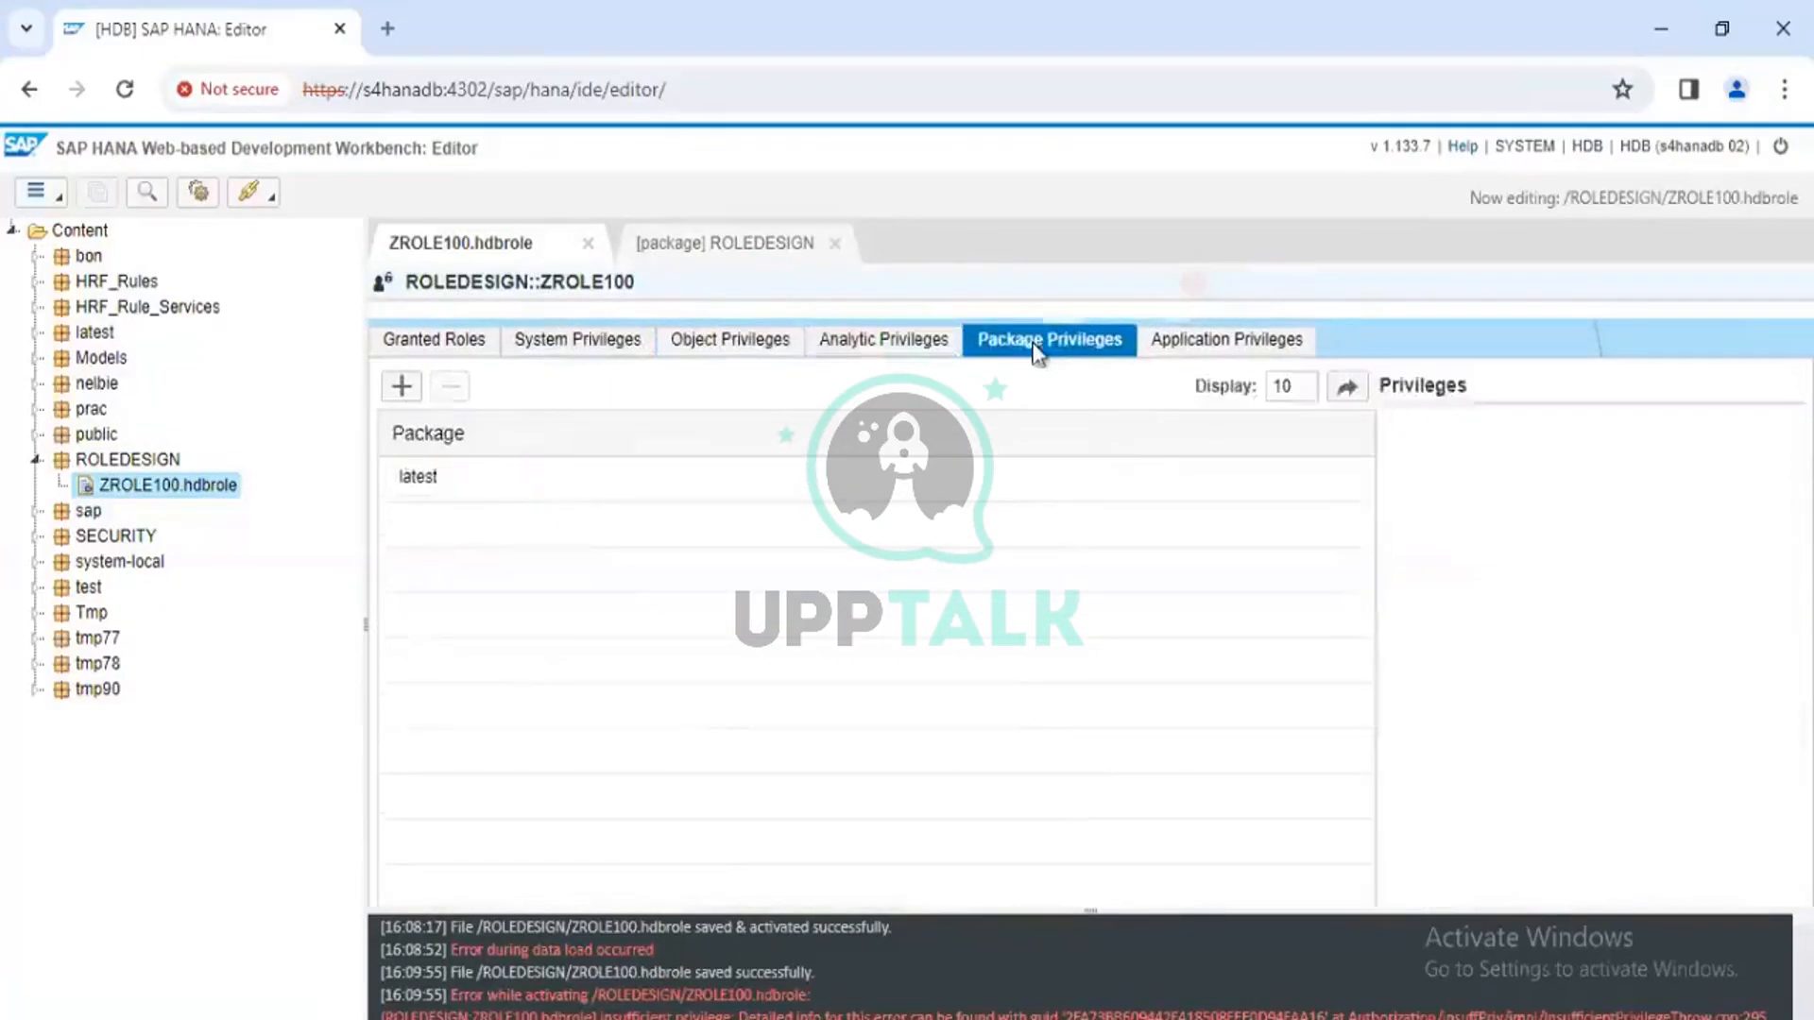
click(1198, 340)
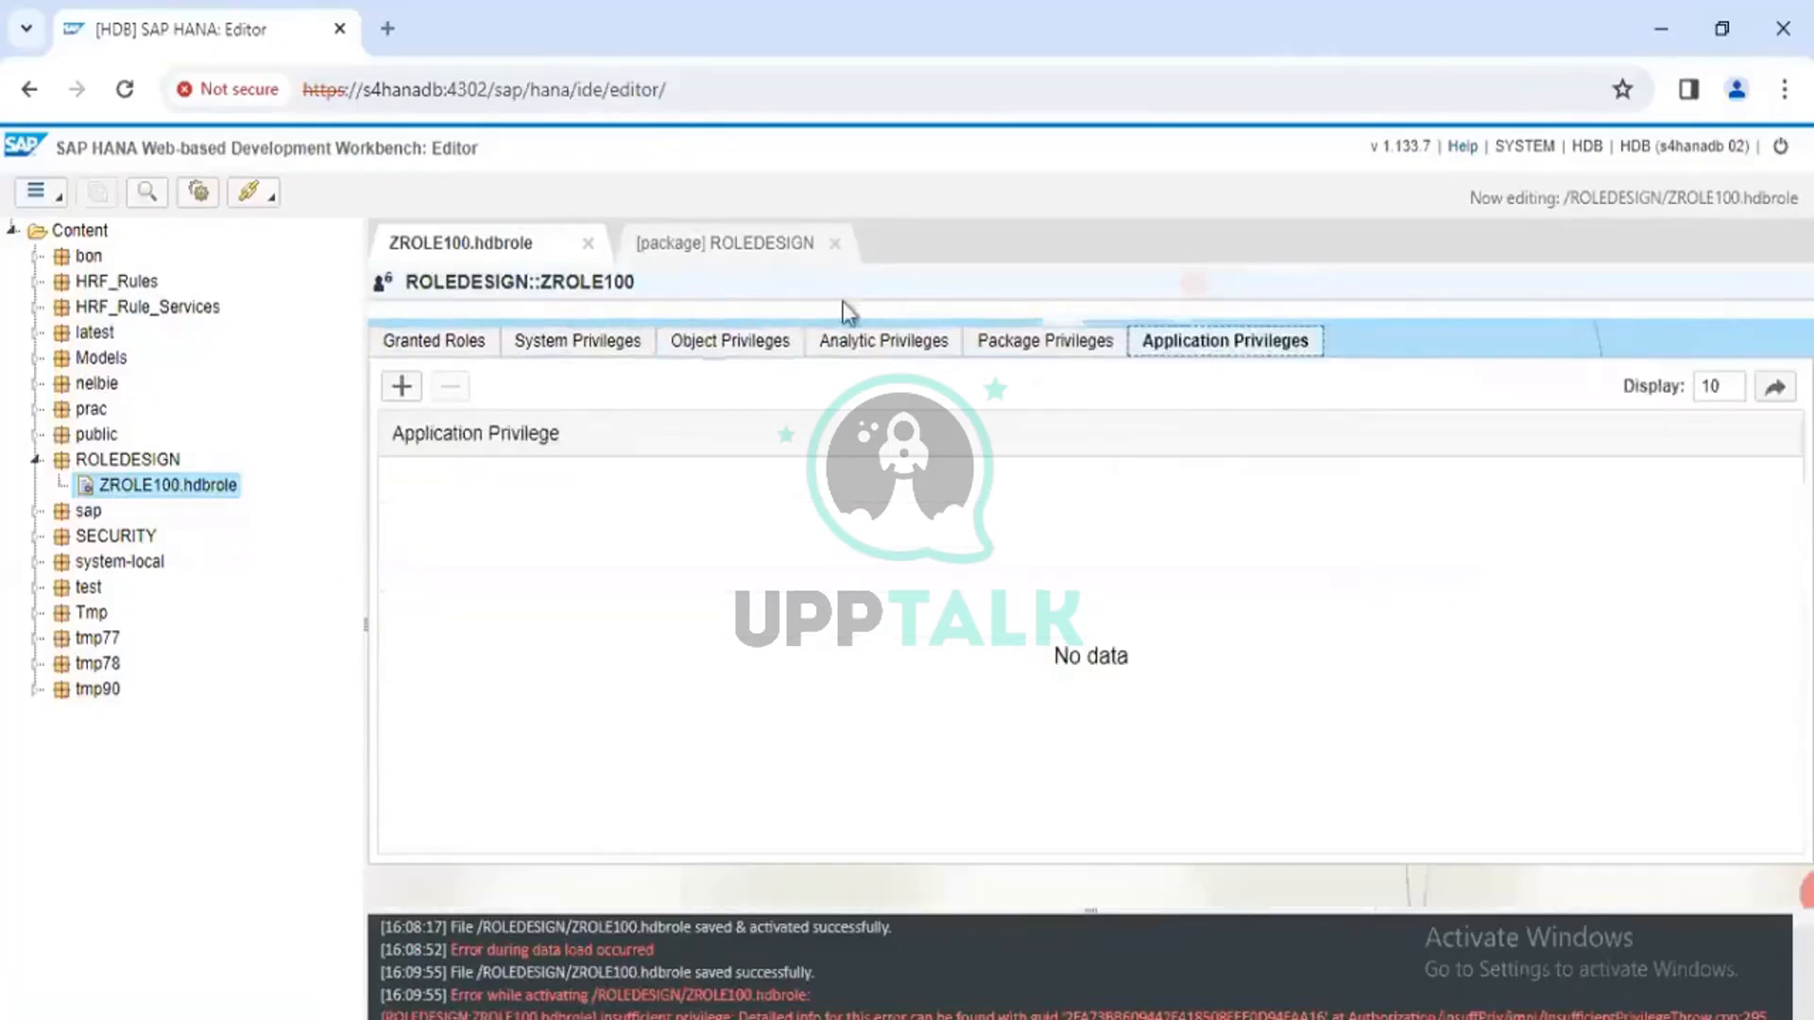
Inspect object privileges on REPOSITORY_REST and _SYS_BIC and package privileges on latest, then return to System Privileges
click(744, 344)
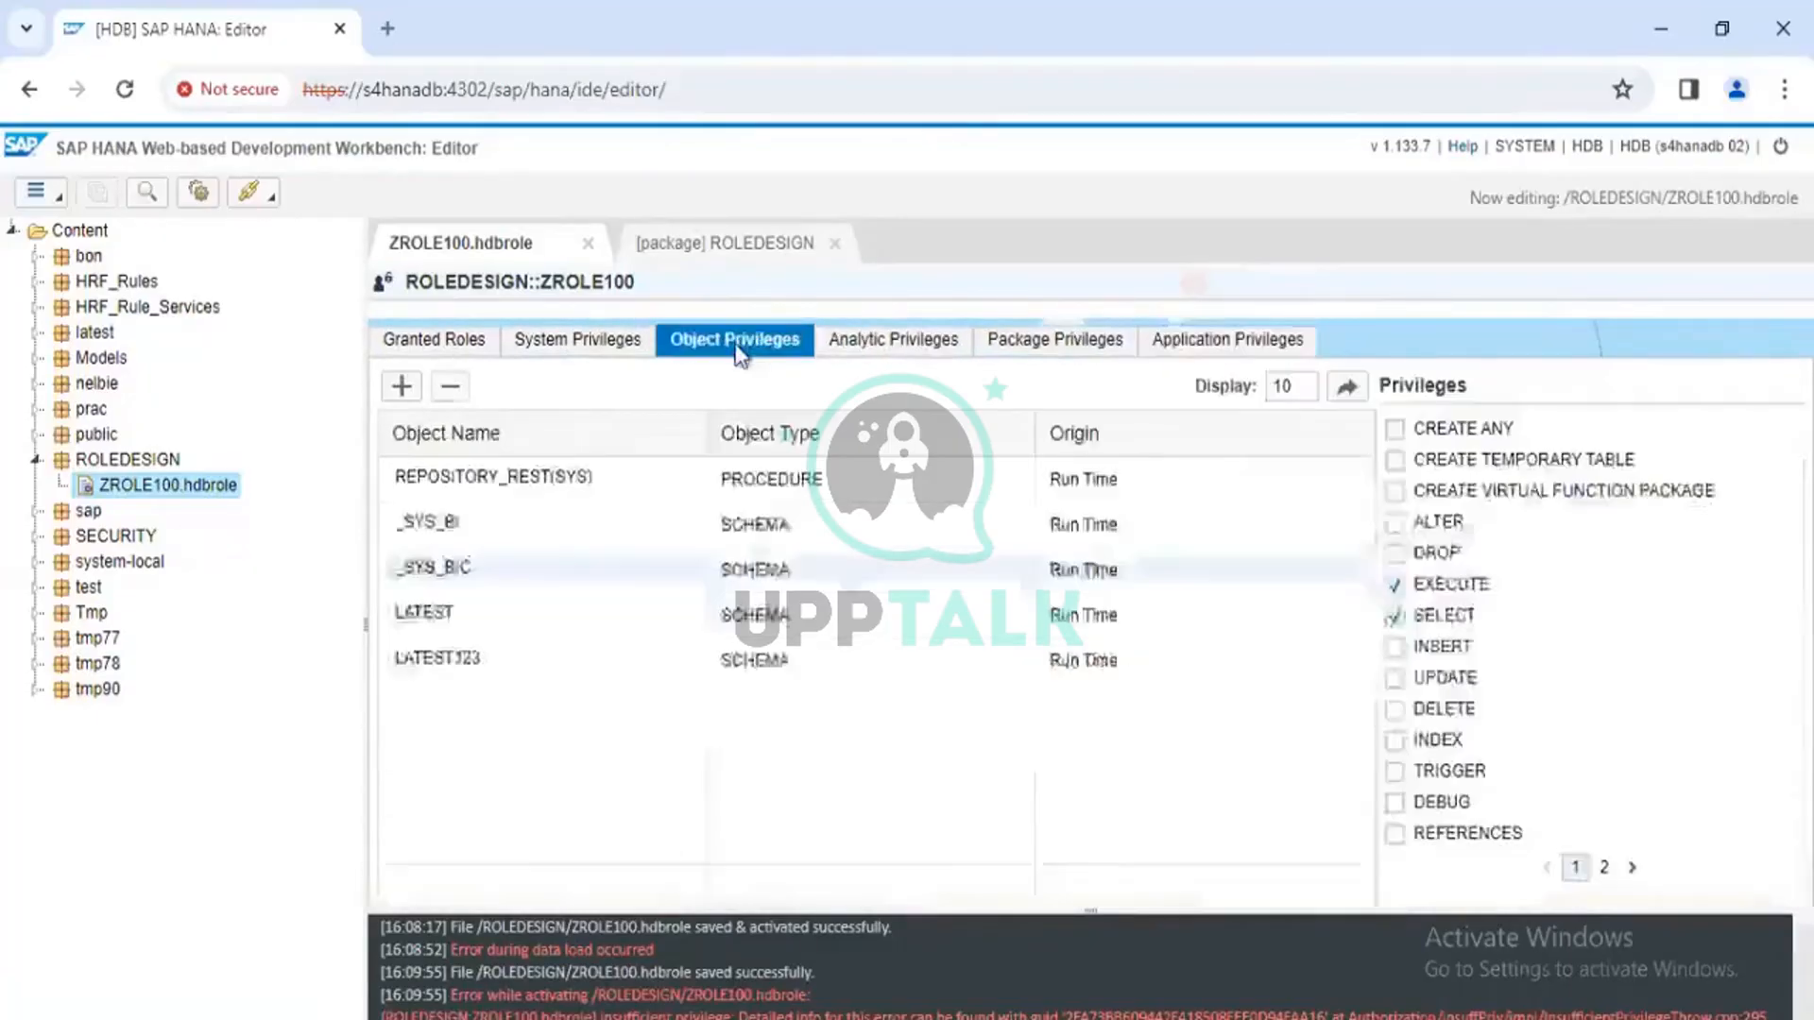
click(461, 488)
click(461, 569)
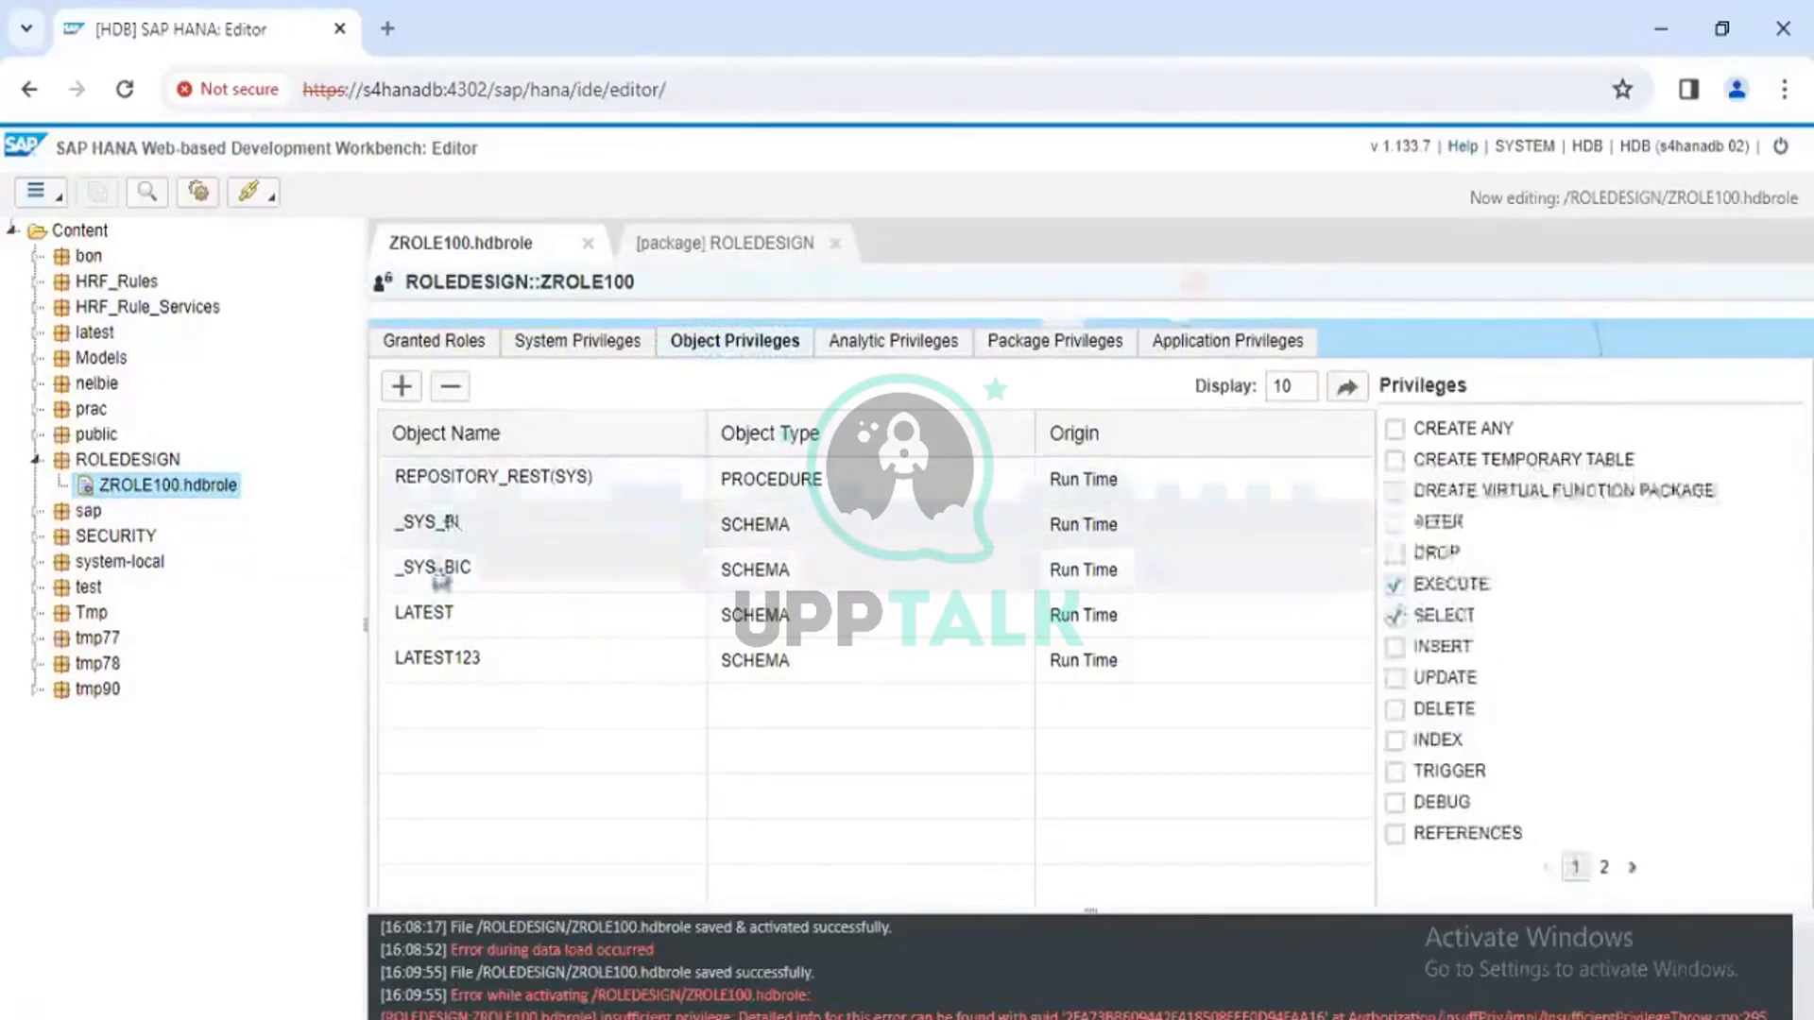
click(888, 338)
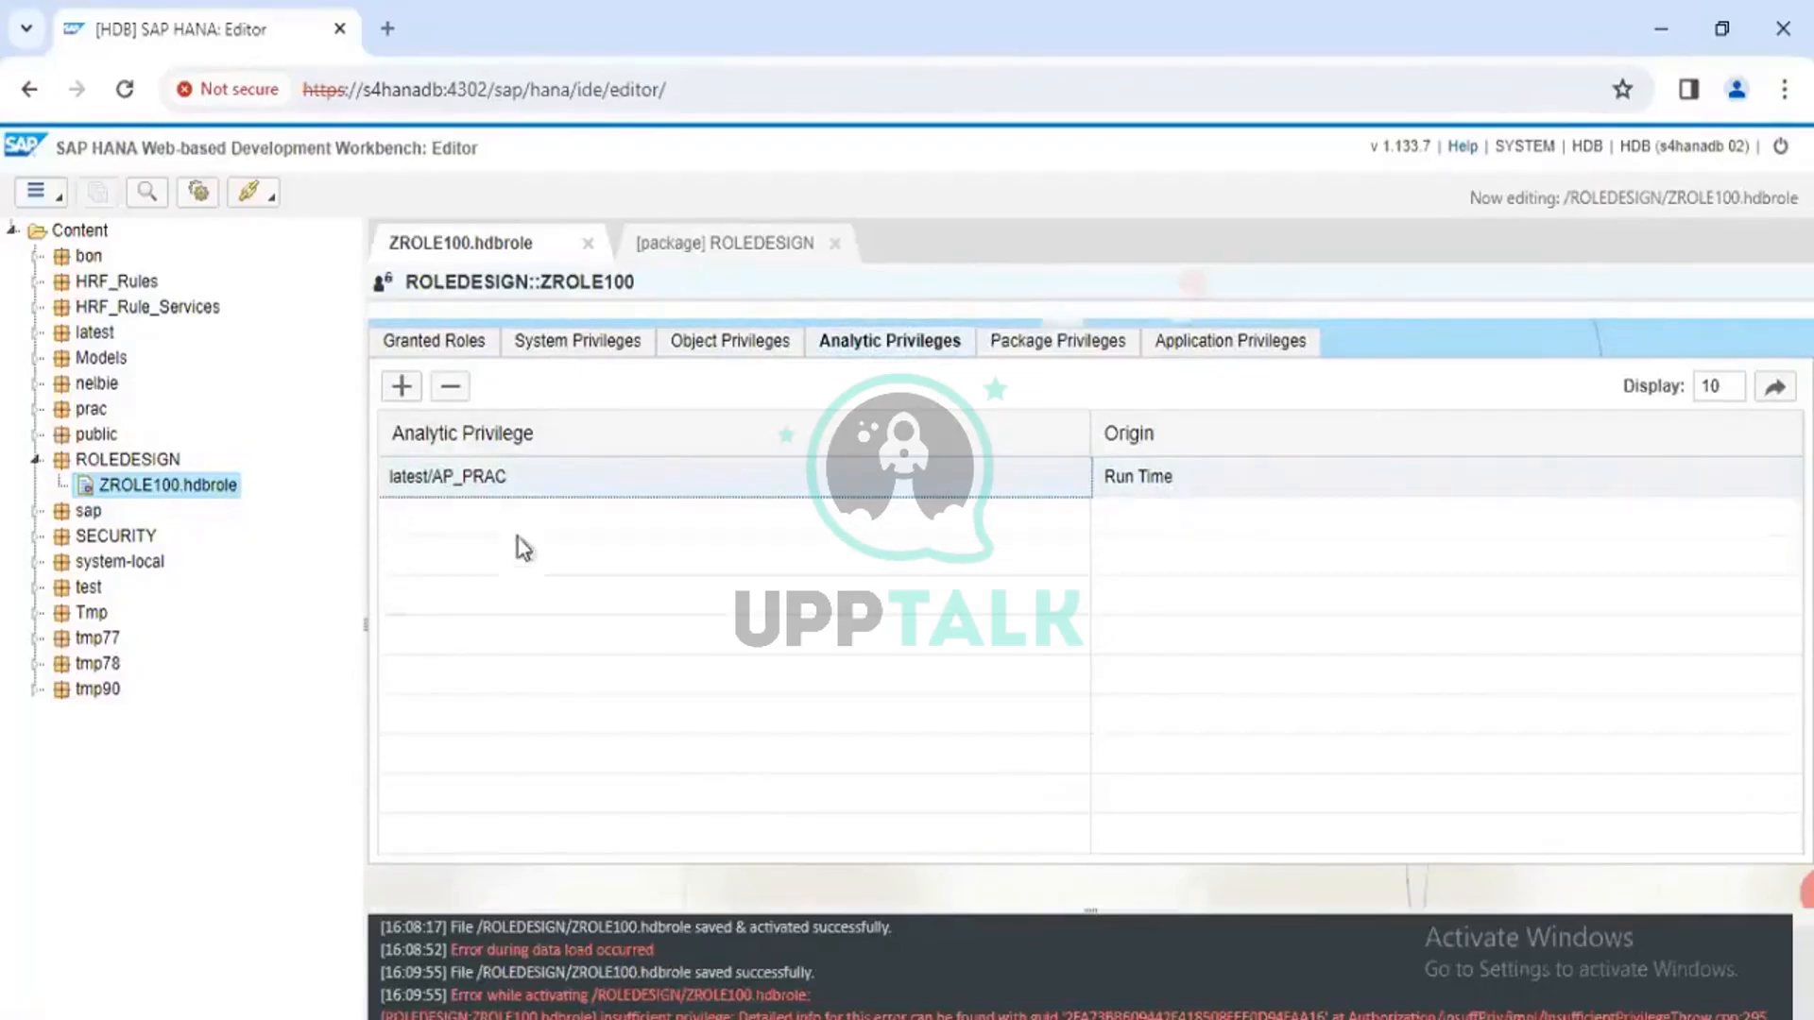
click(1044, 346)
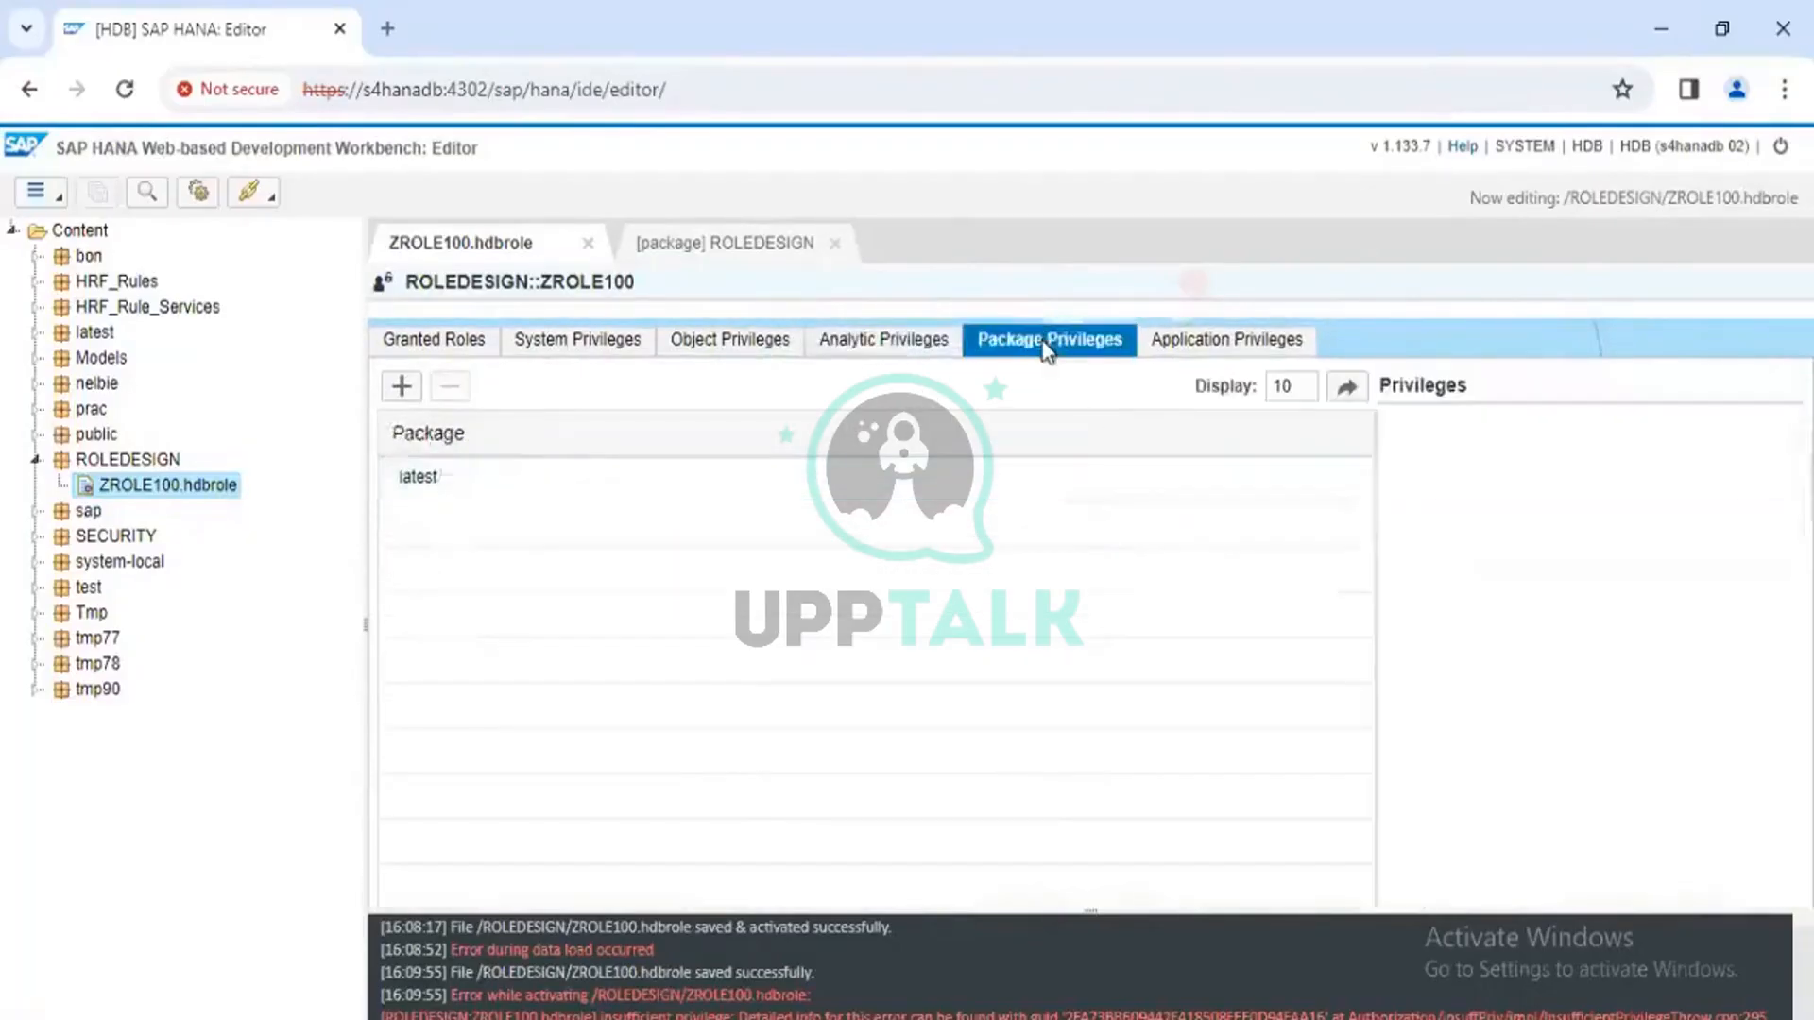
click(471, 478)
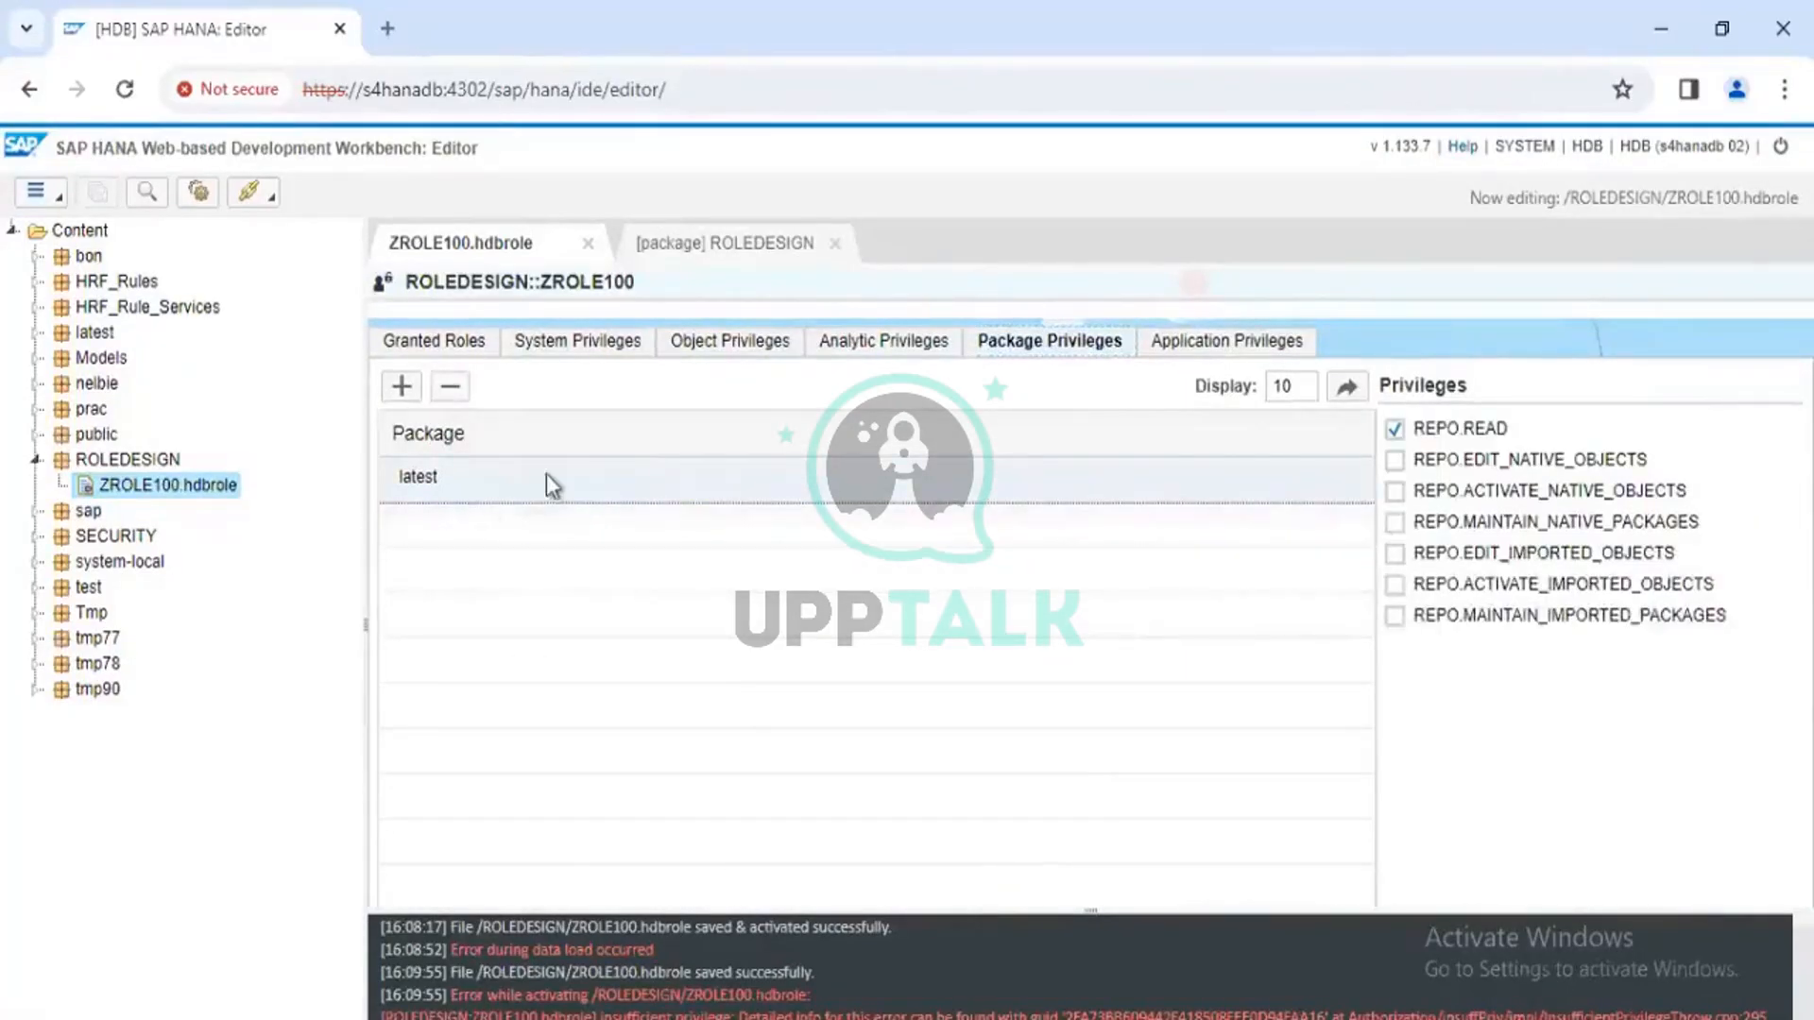
click(540, 342)
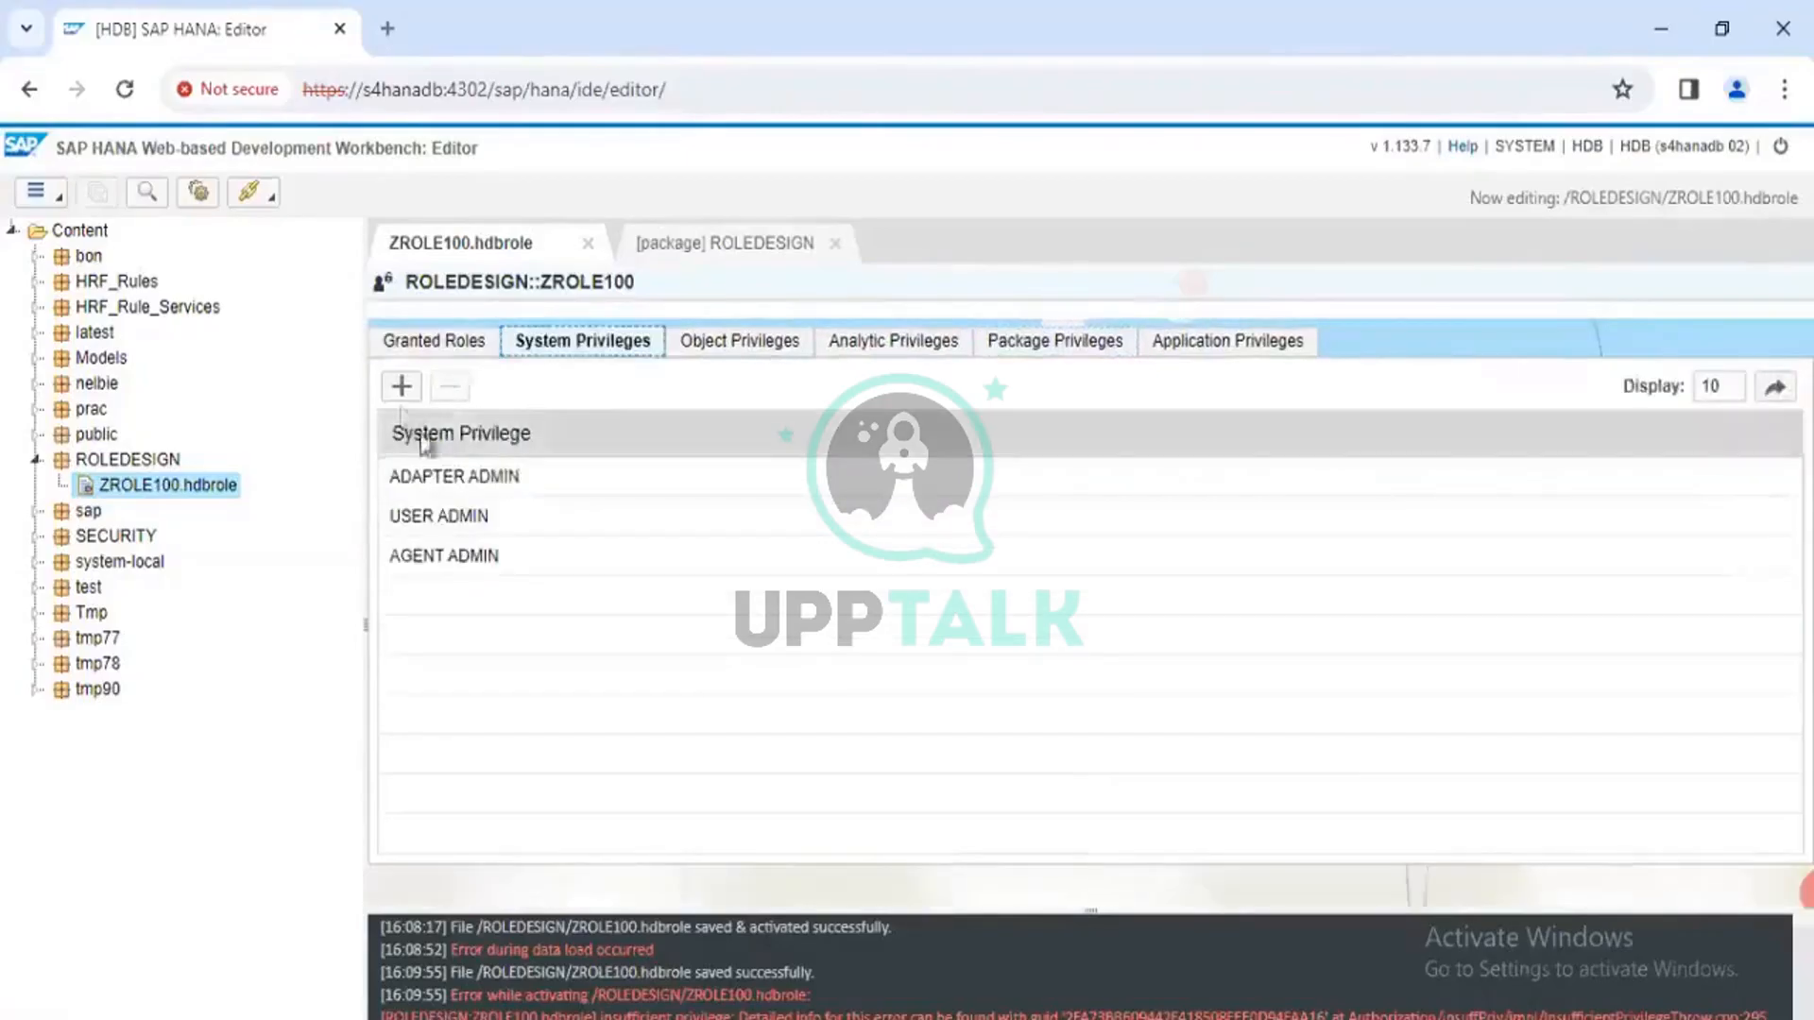
Start adding a system privilege to ZROLE100 and browse the list to EXPORT and IMPORT
click(401, 386)
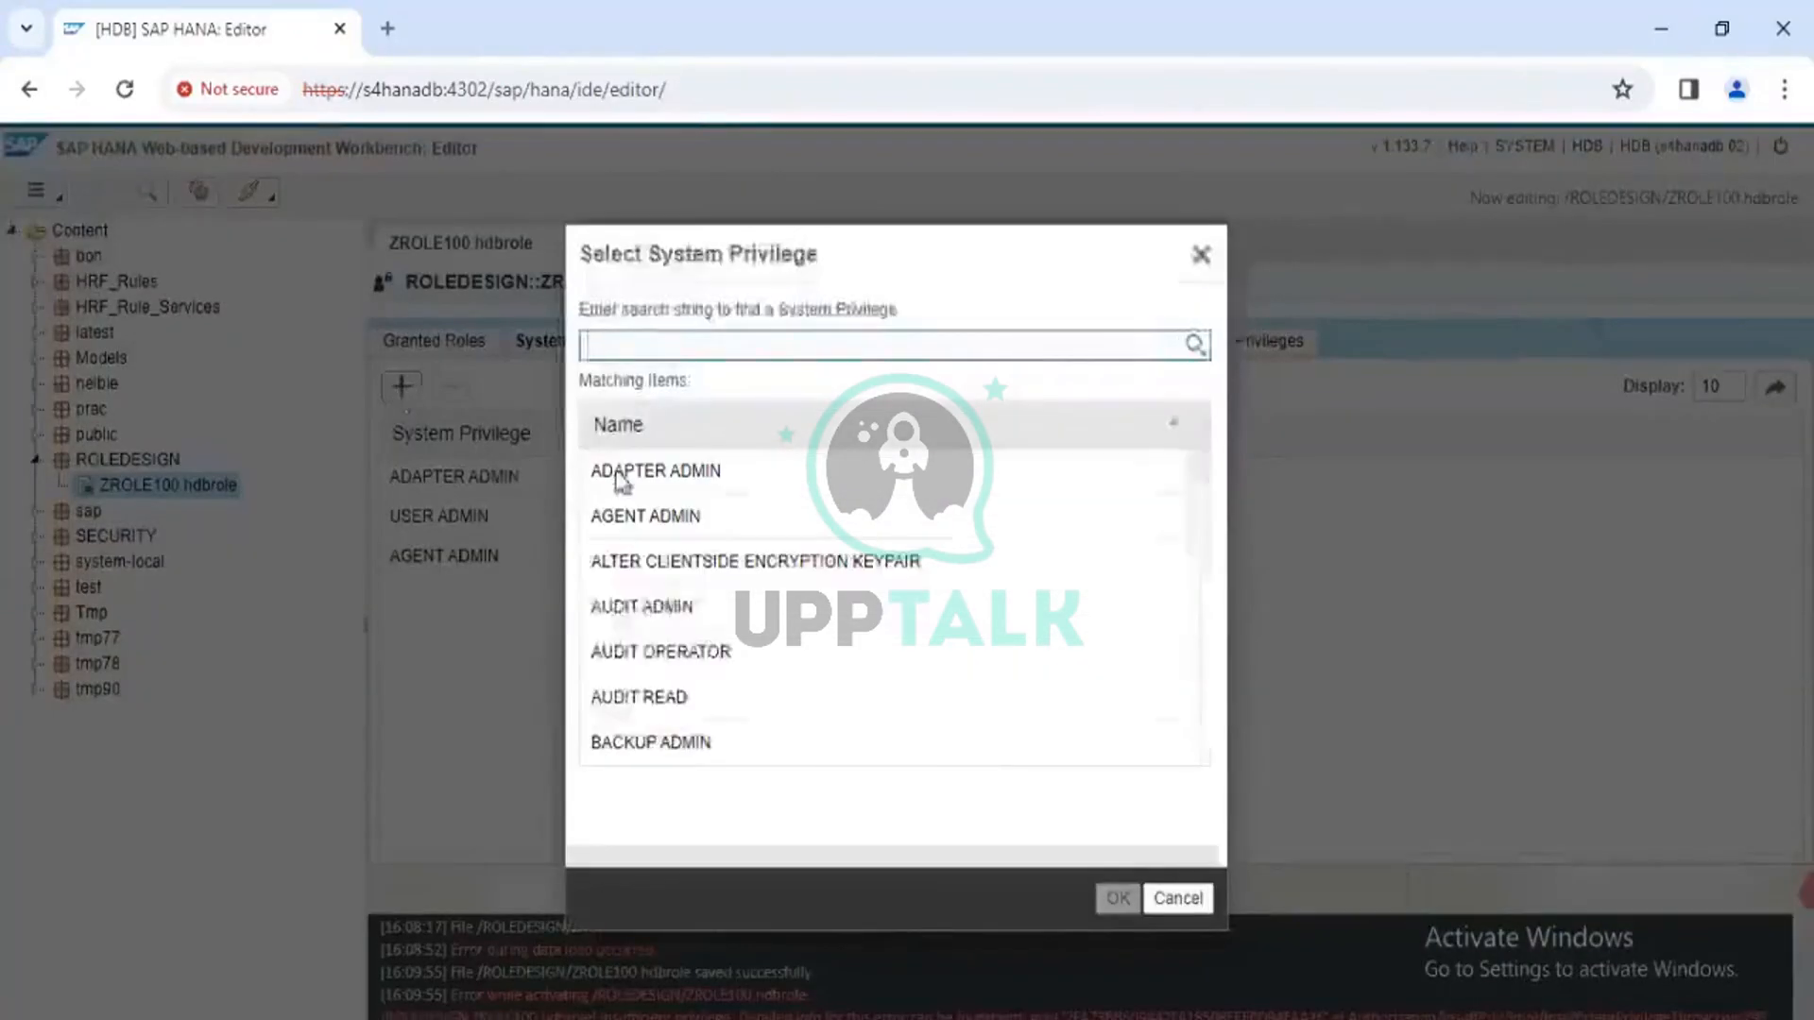
scroll(694, 682, down, 3)
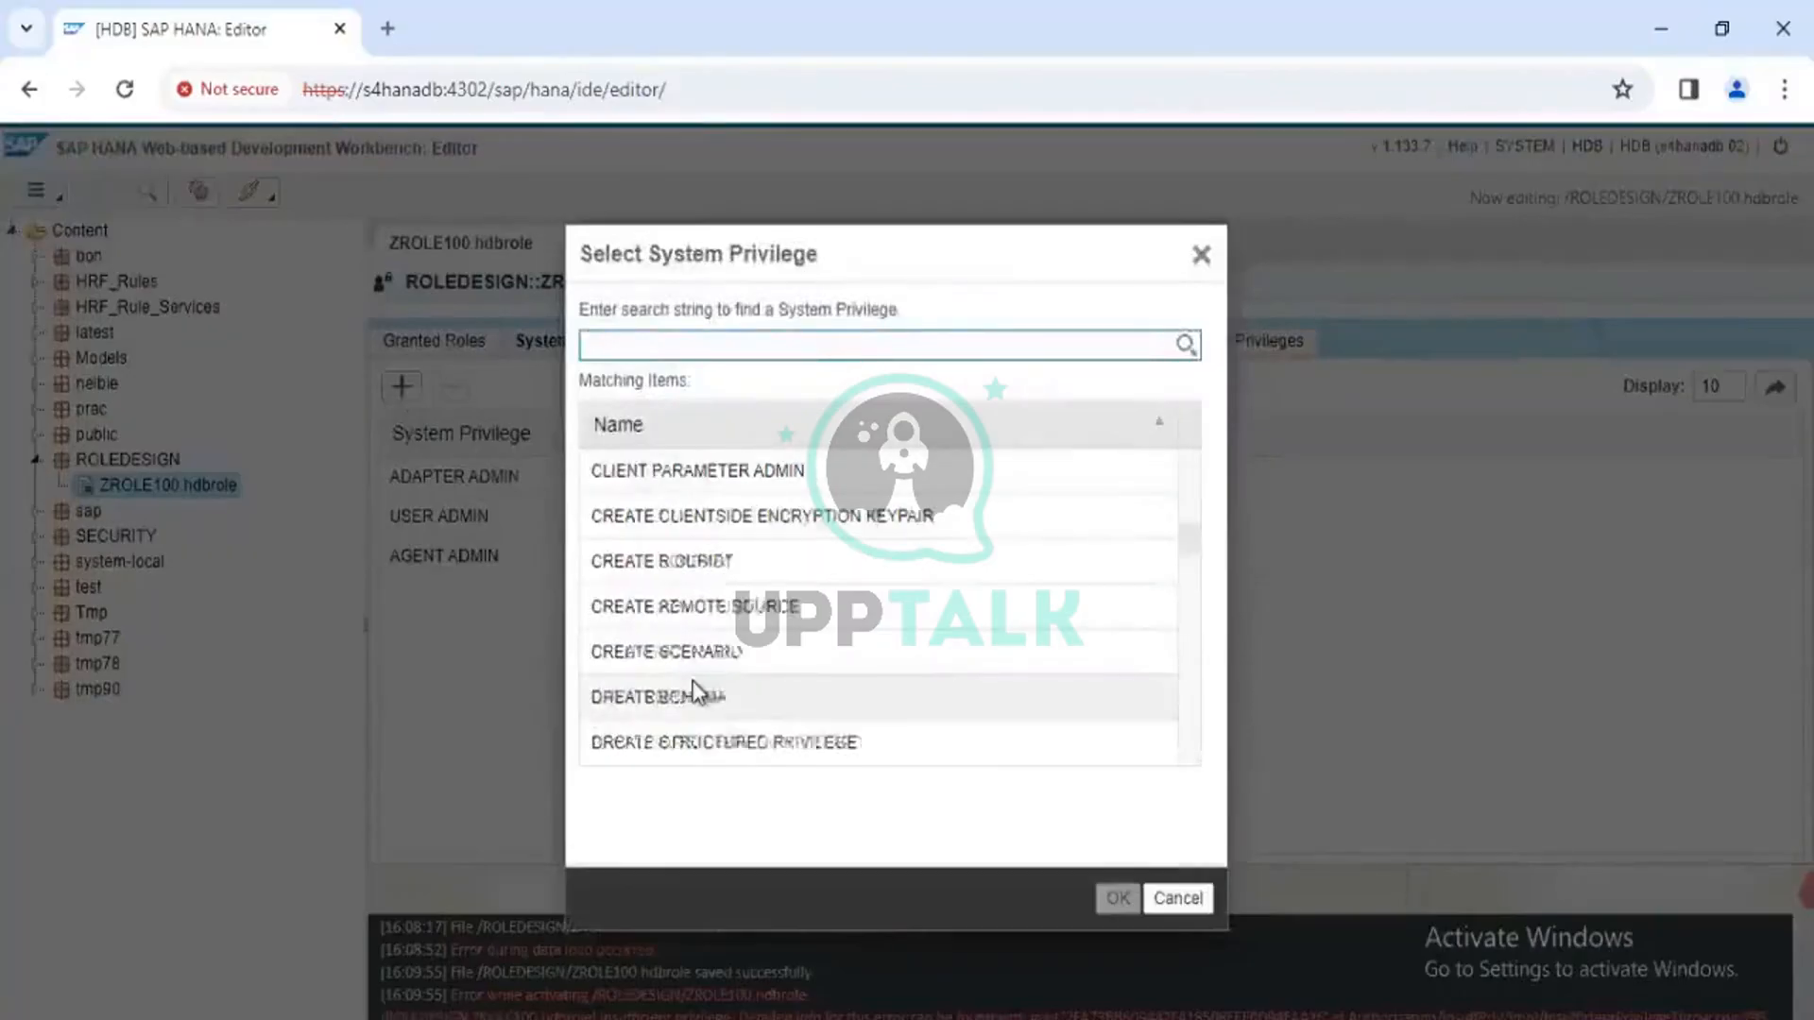
scroll(693, 682, down, 10)
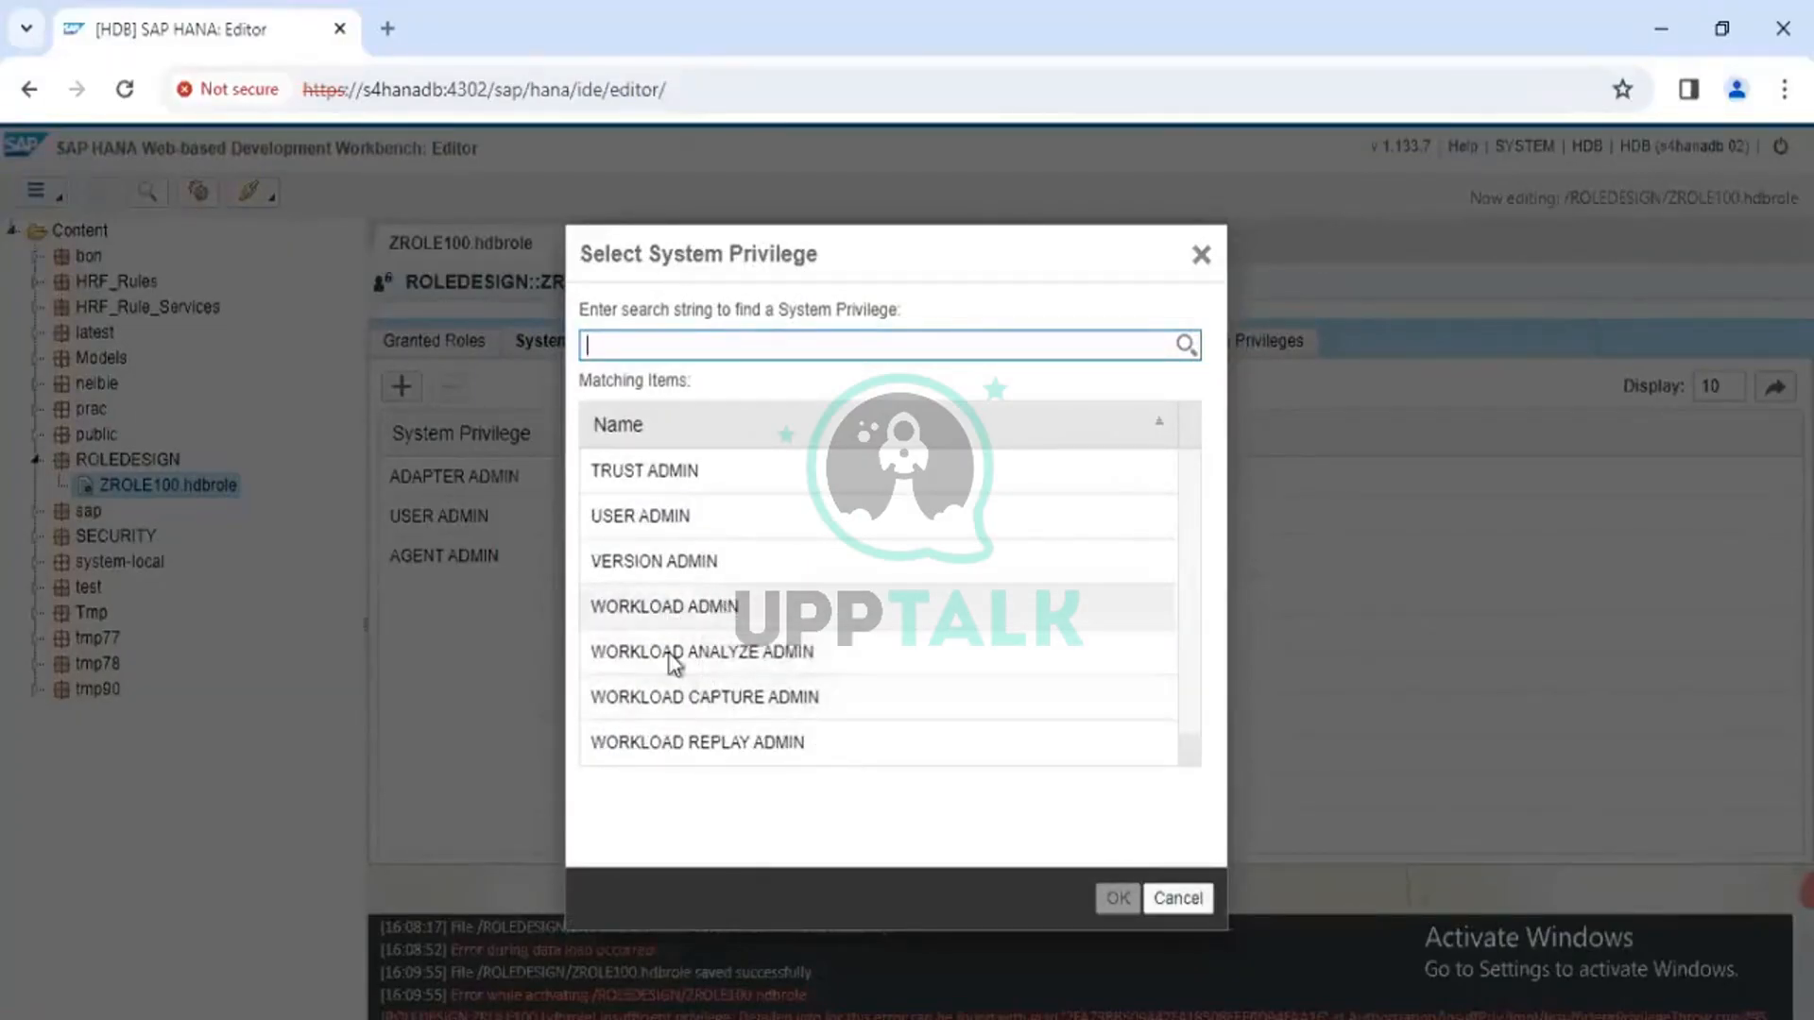
scroll(707, 586, up, 1)
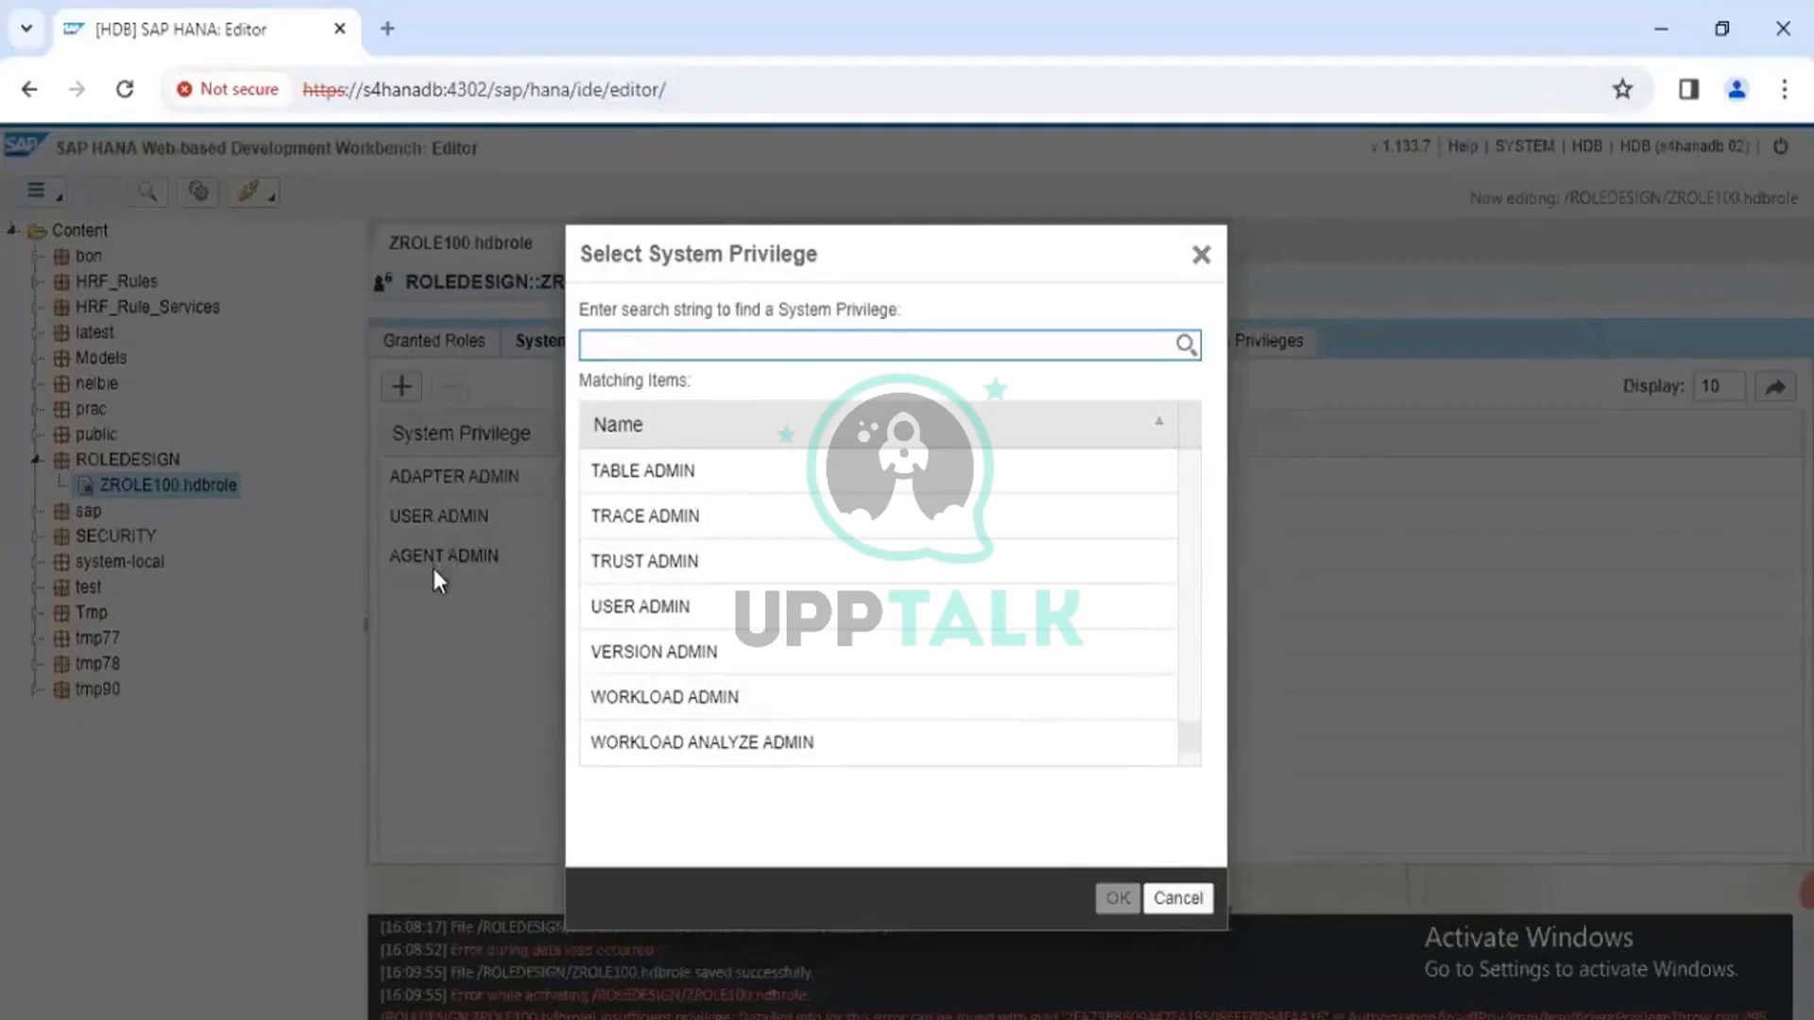
scroll(693, 614, up, 3)
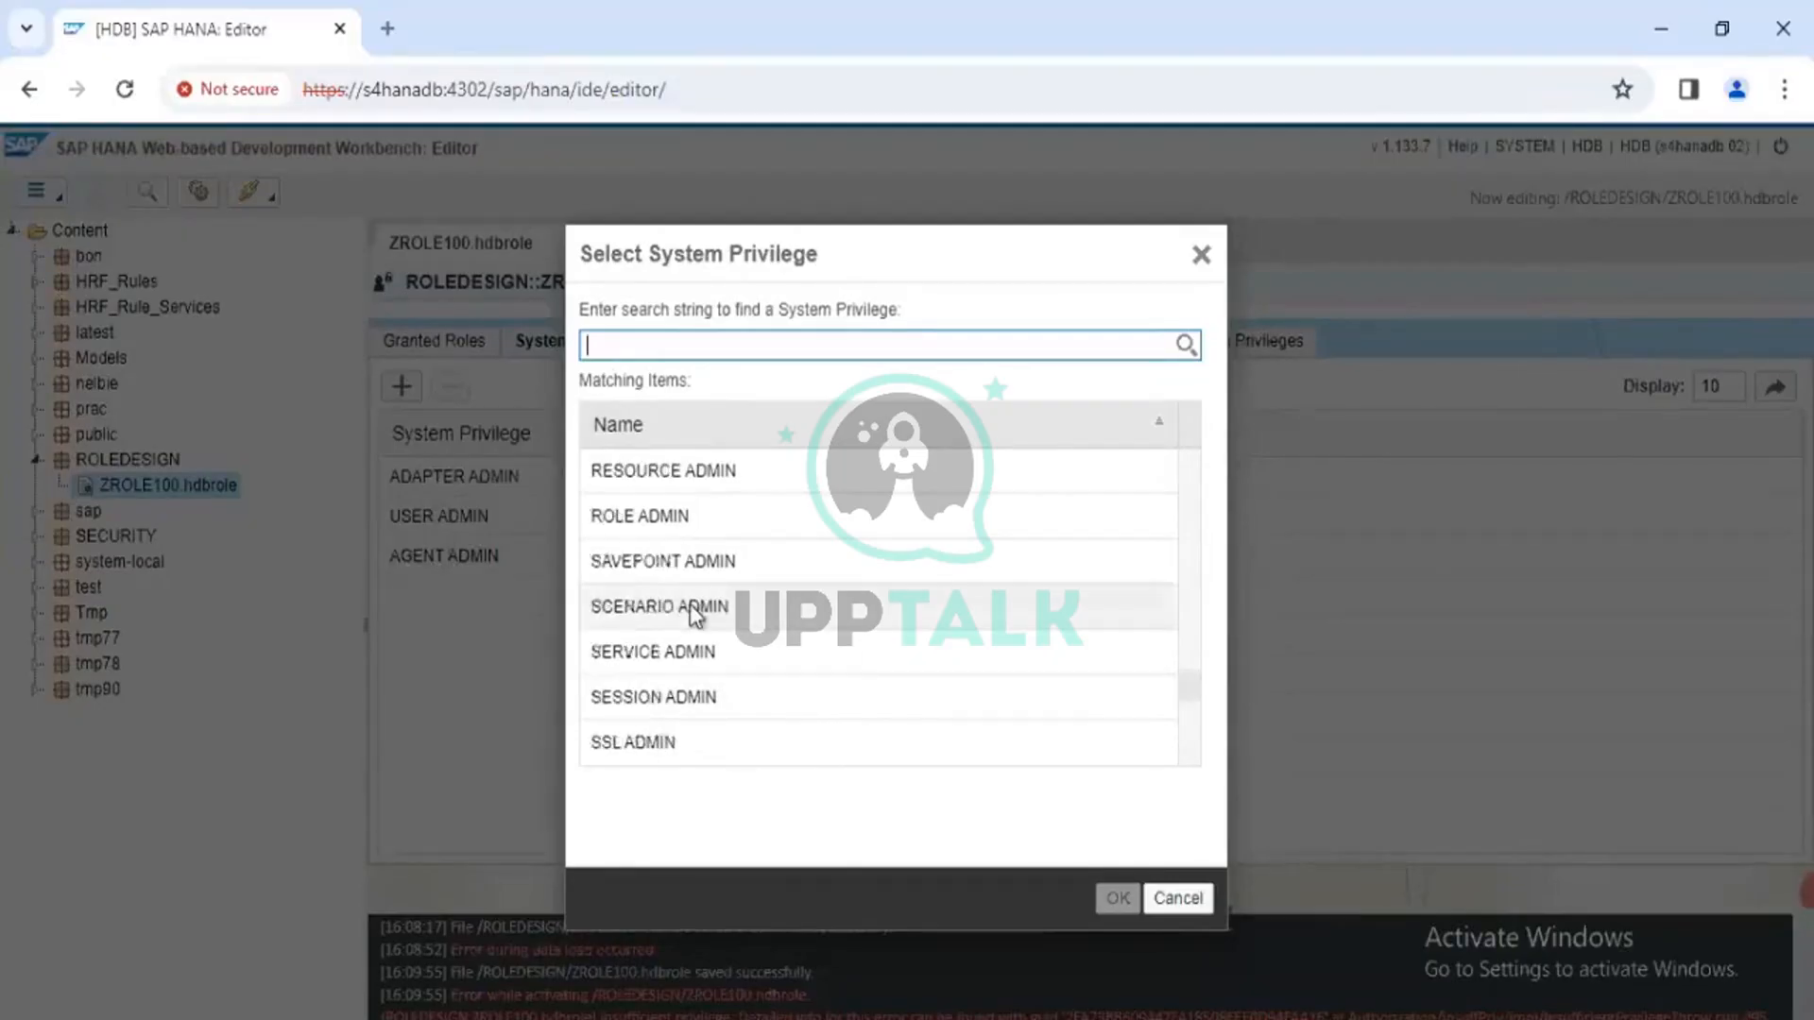
scroll(694, 615, down, 3)
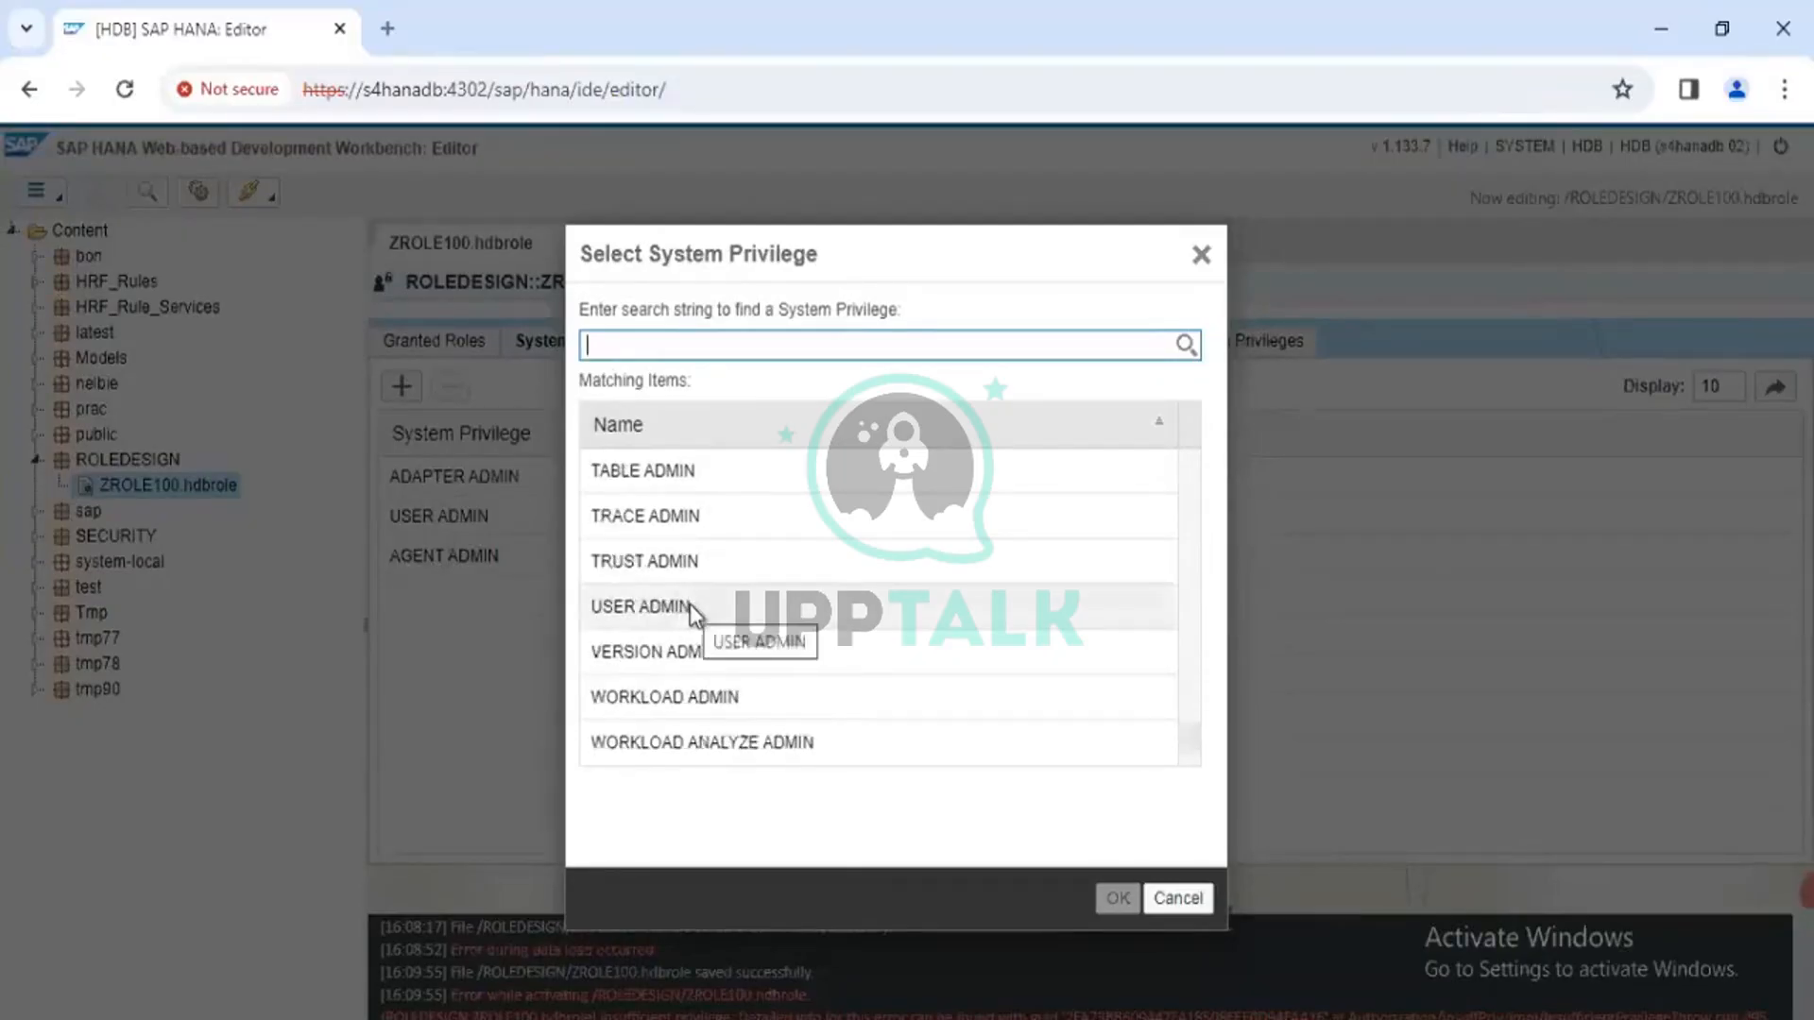
scroll(692, 606, up, 4)
scroll(693, 586, down, 2)
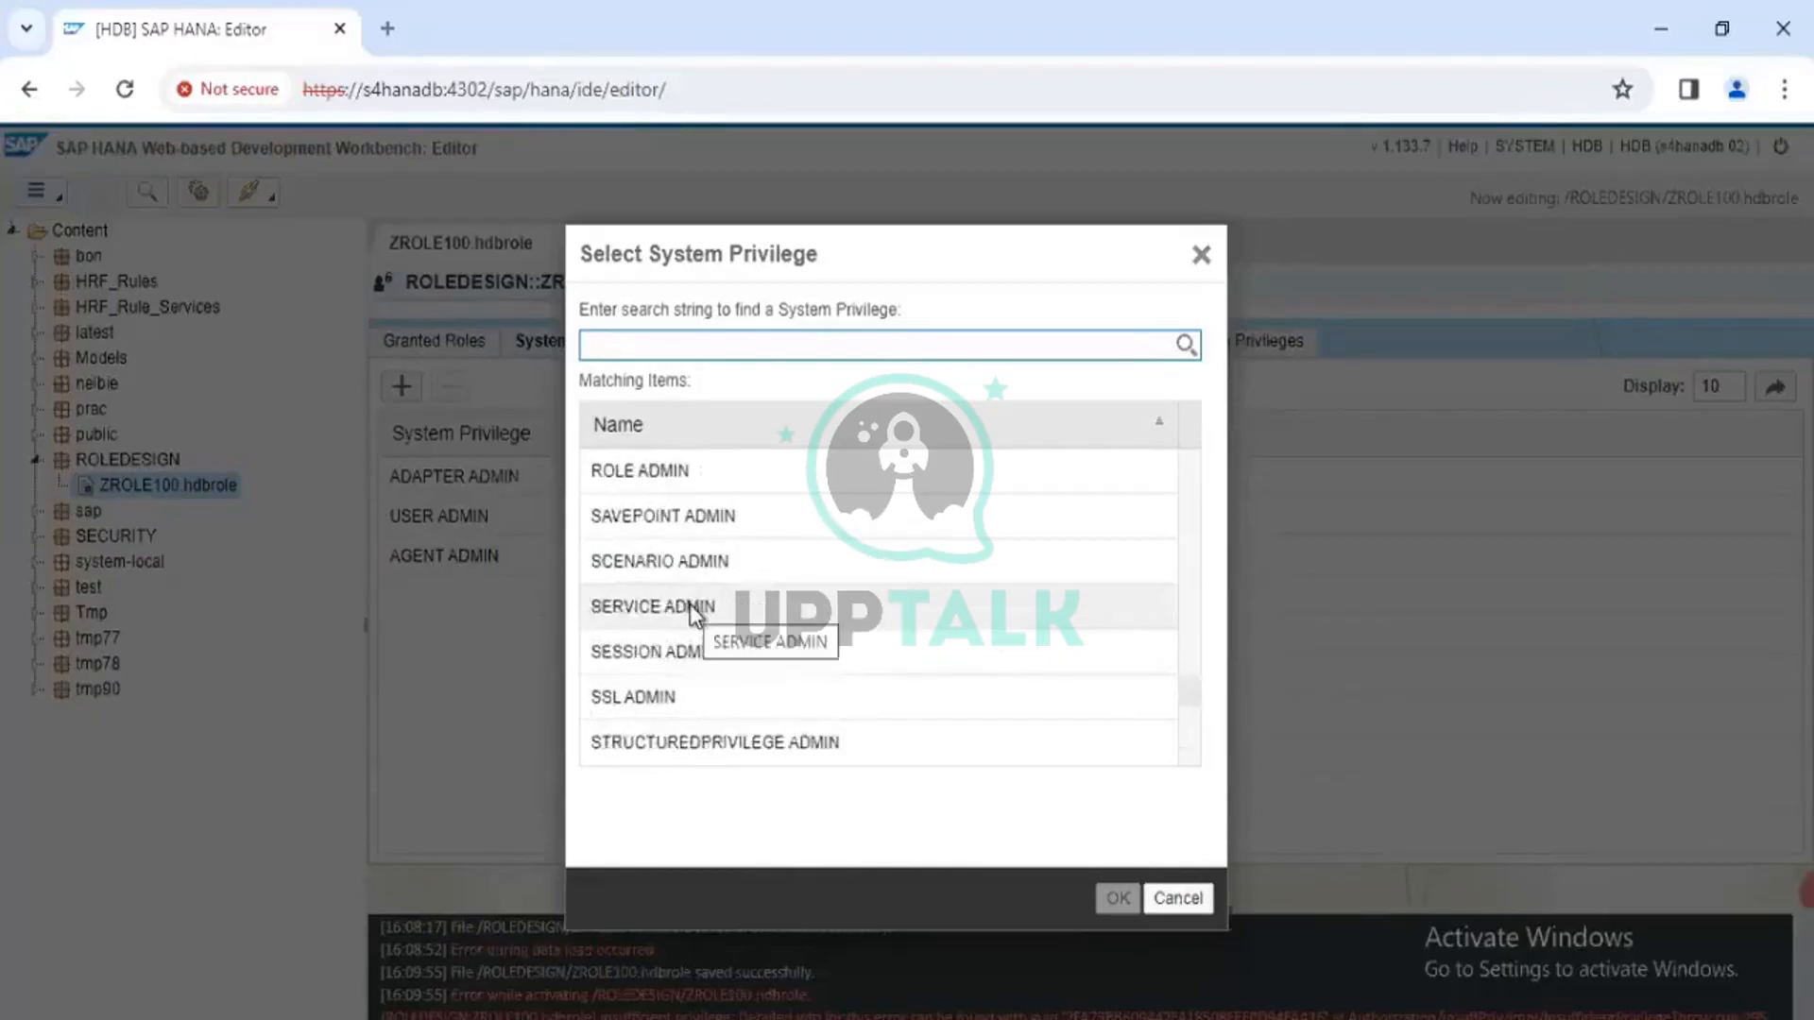
scroll(696, 547, up, 1)
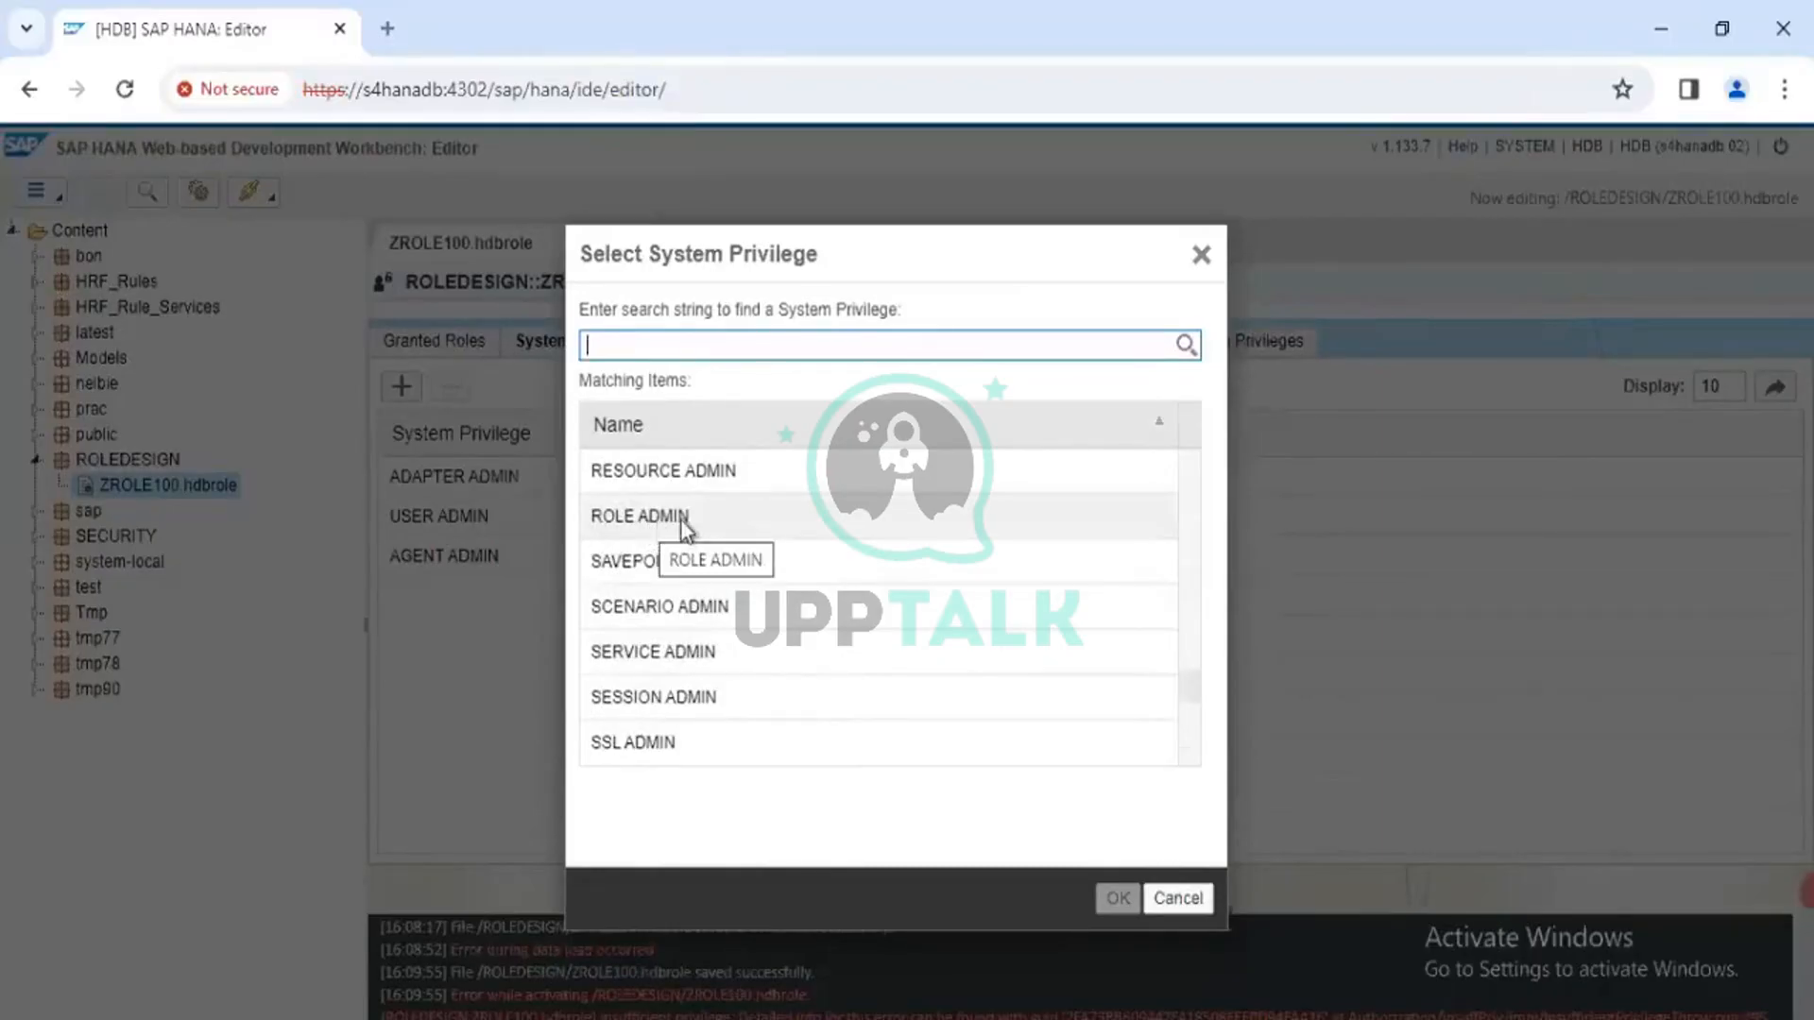
scroll(688, 515, up, 5)
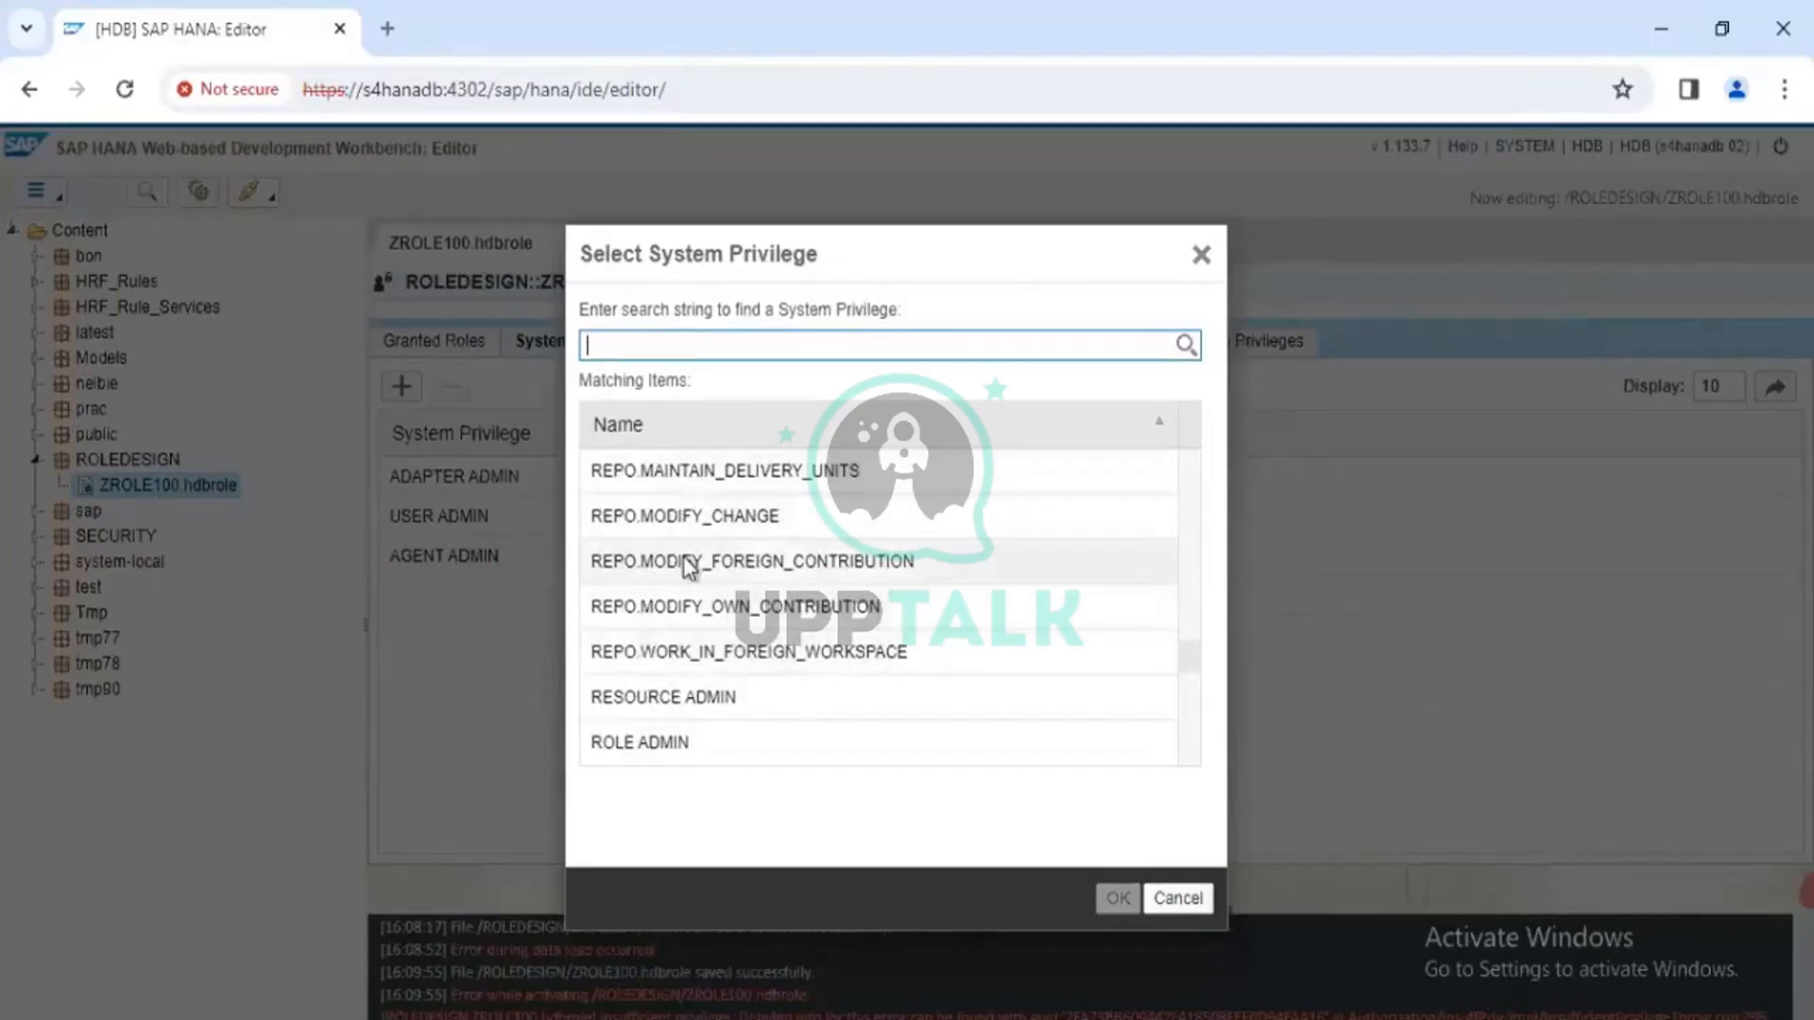
scroll(688, 565, up, 2)
scroll(688, 565, up, 3)
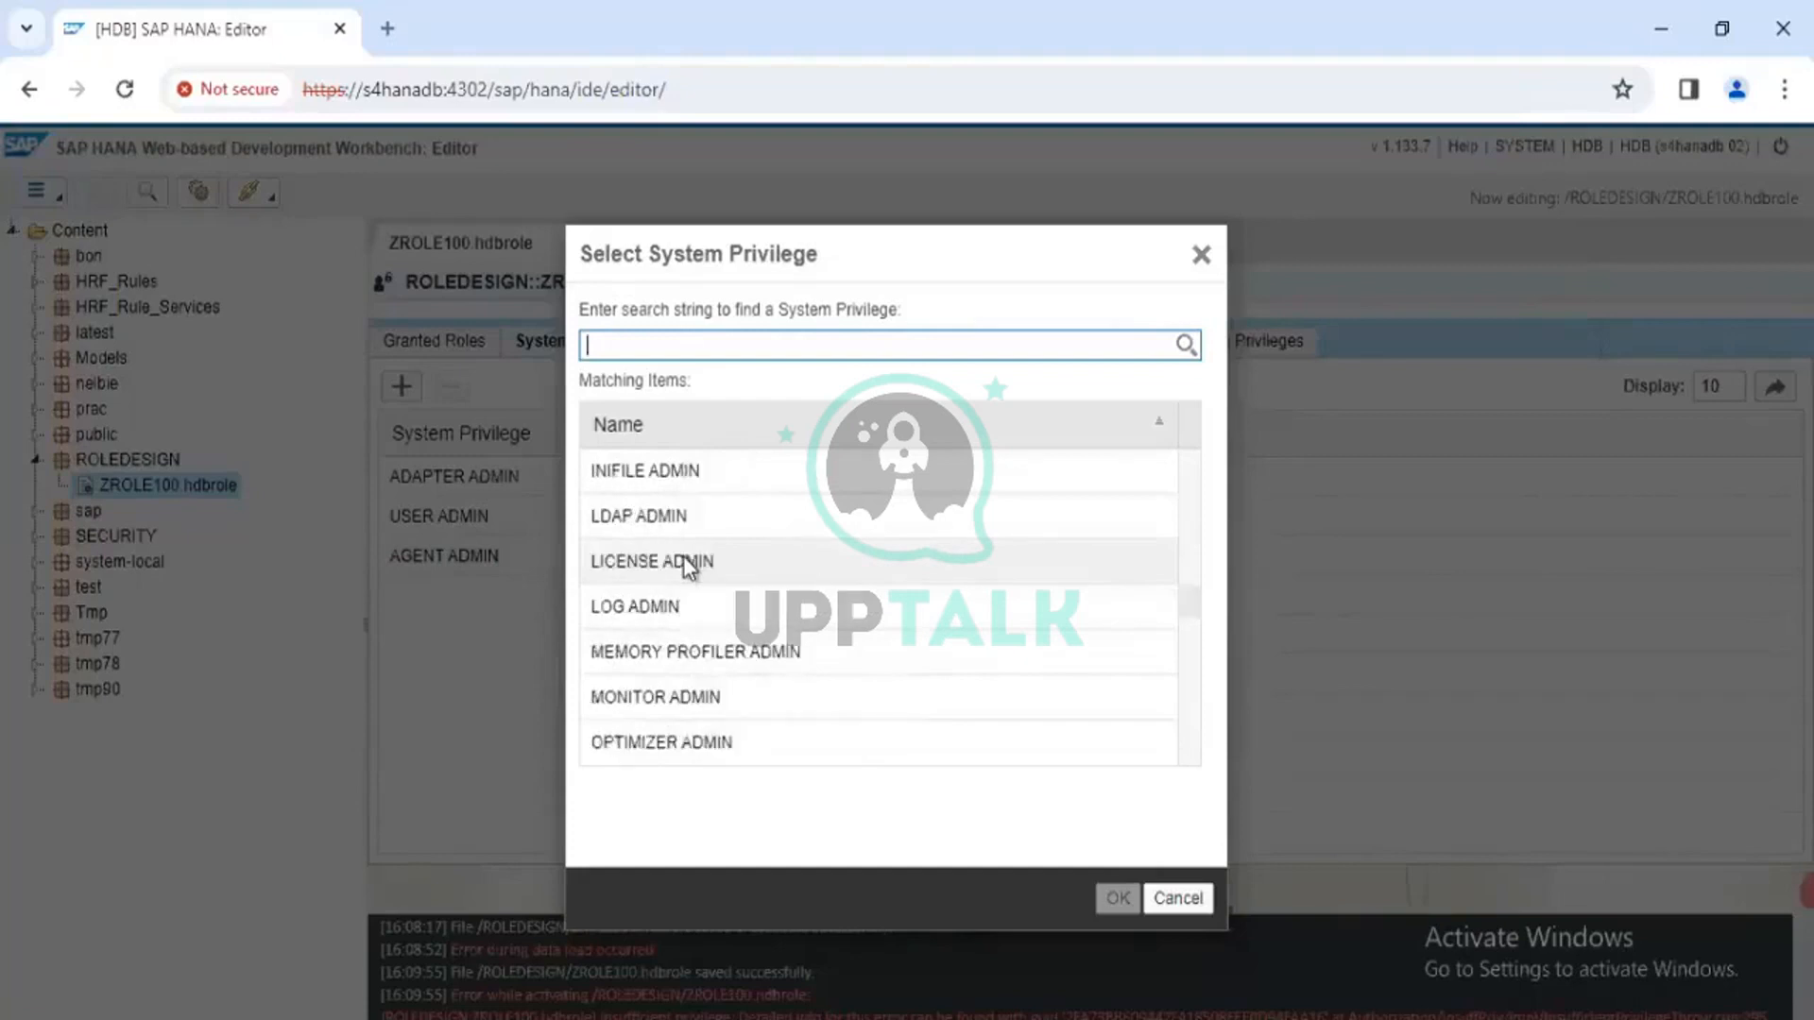
scroll(688, 566, down, 5)
scroll(688, 565, up, 2)
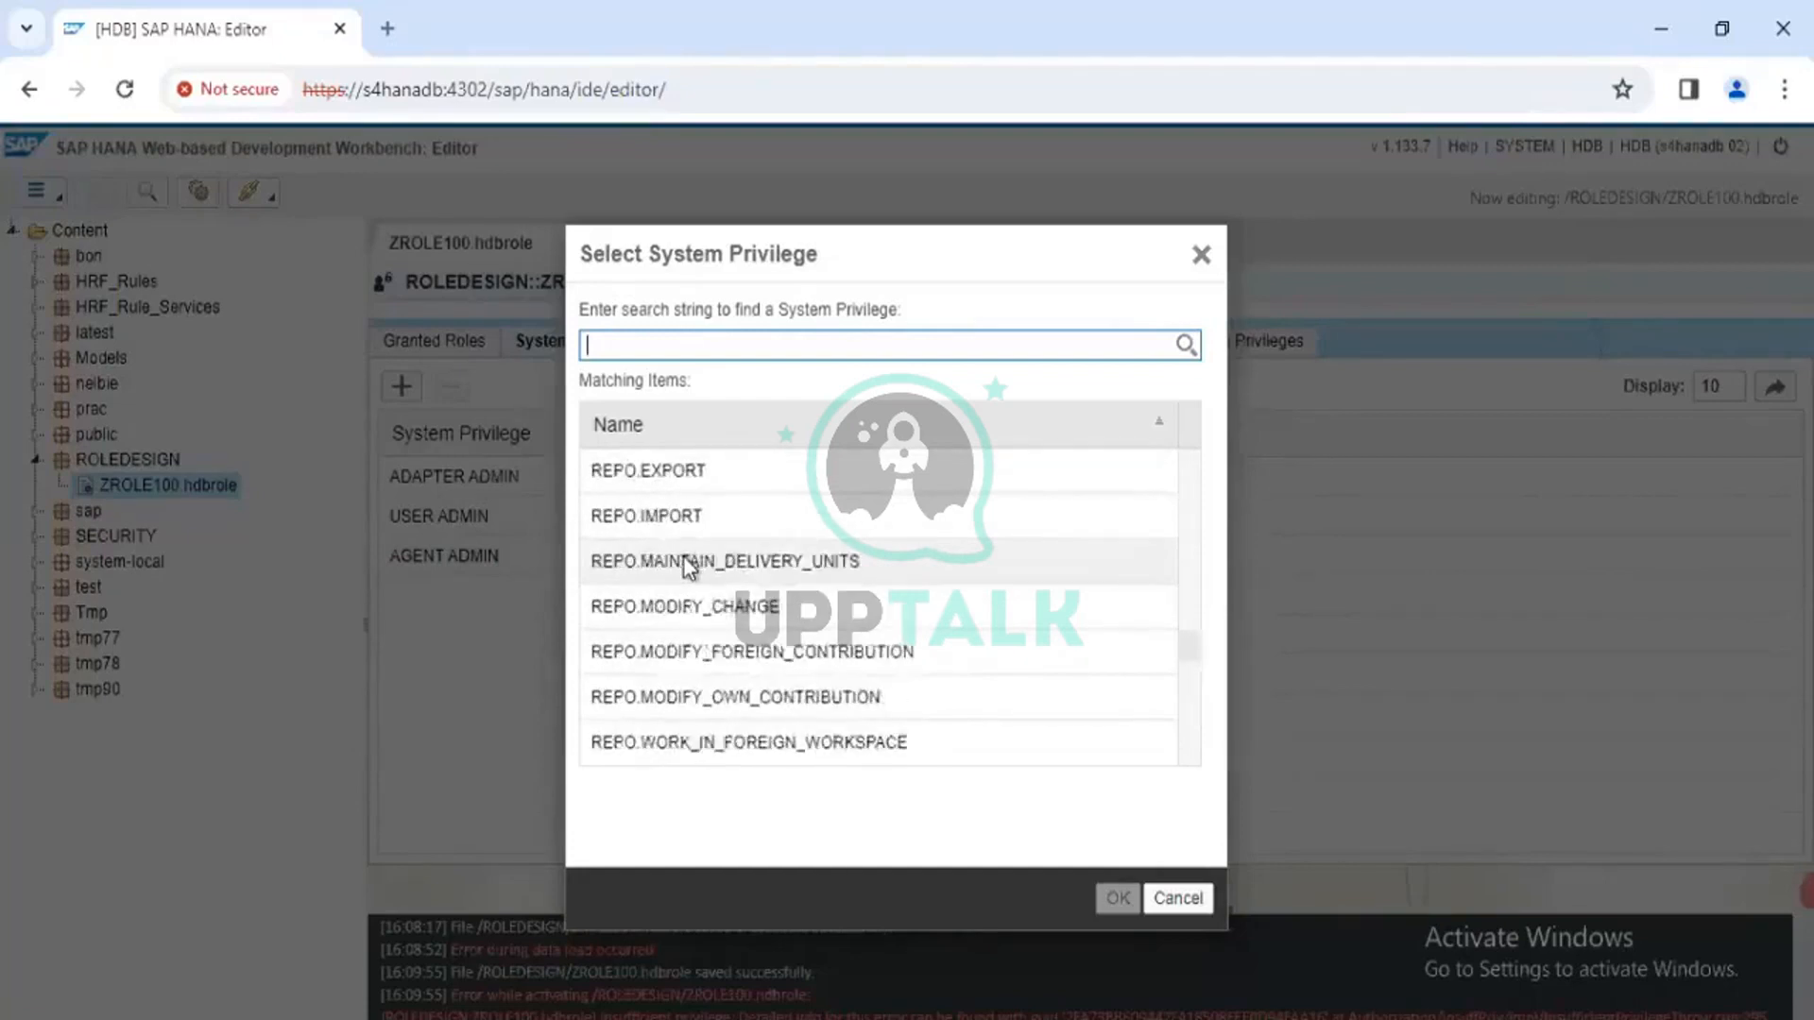
scroll(656, 647, up, 4)
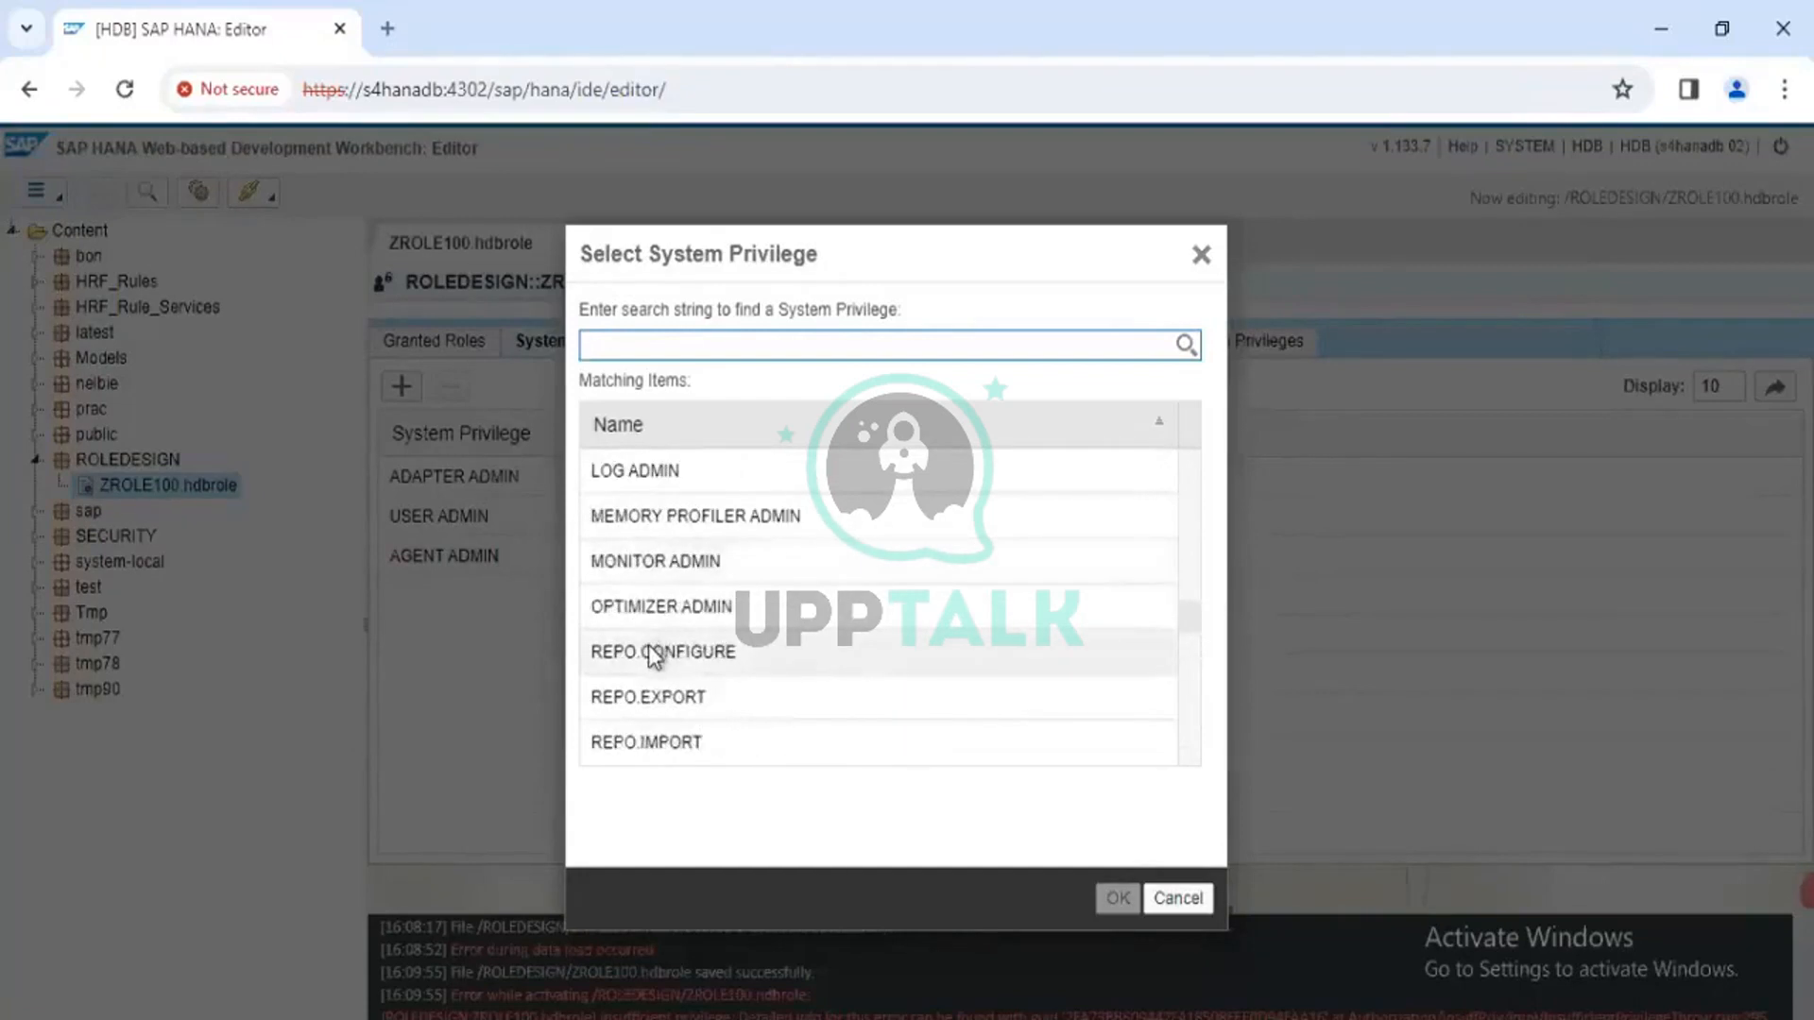
scroll(652, 654, down, 9)
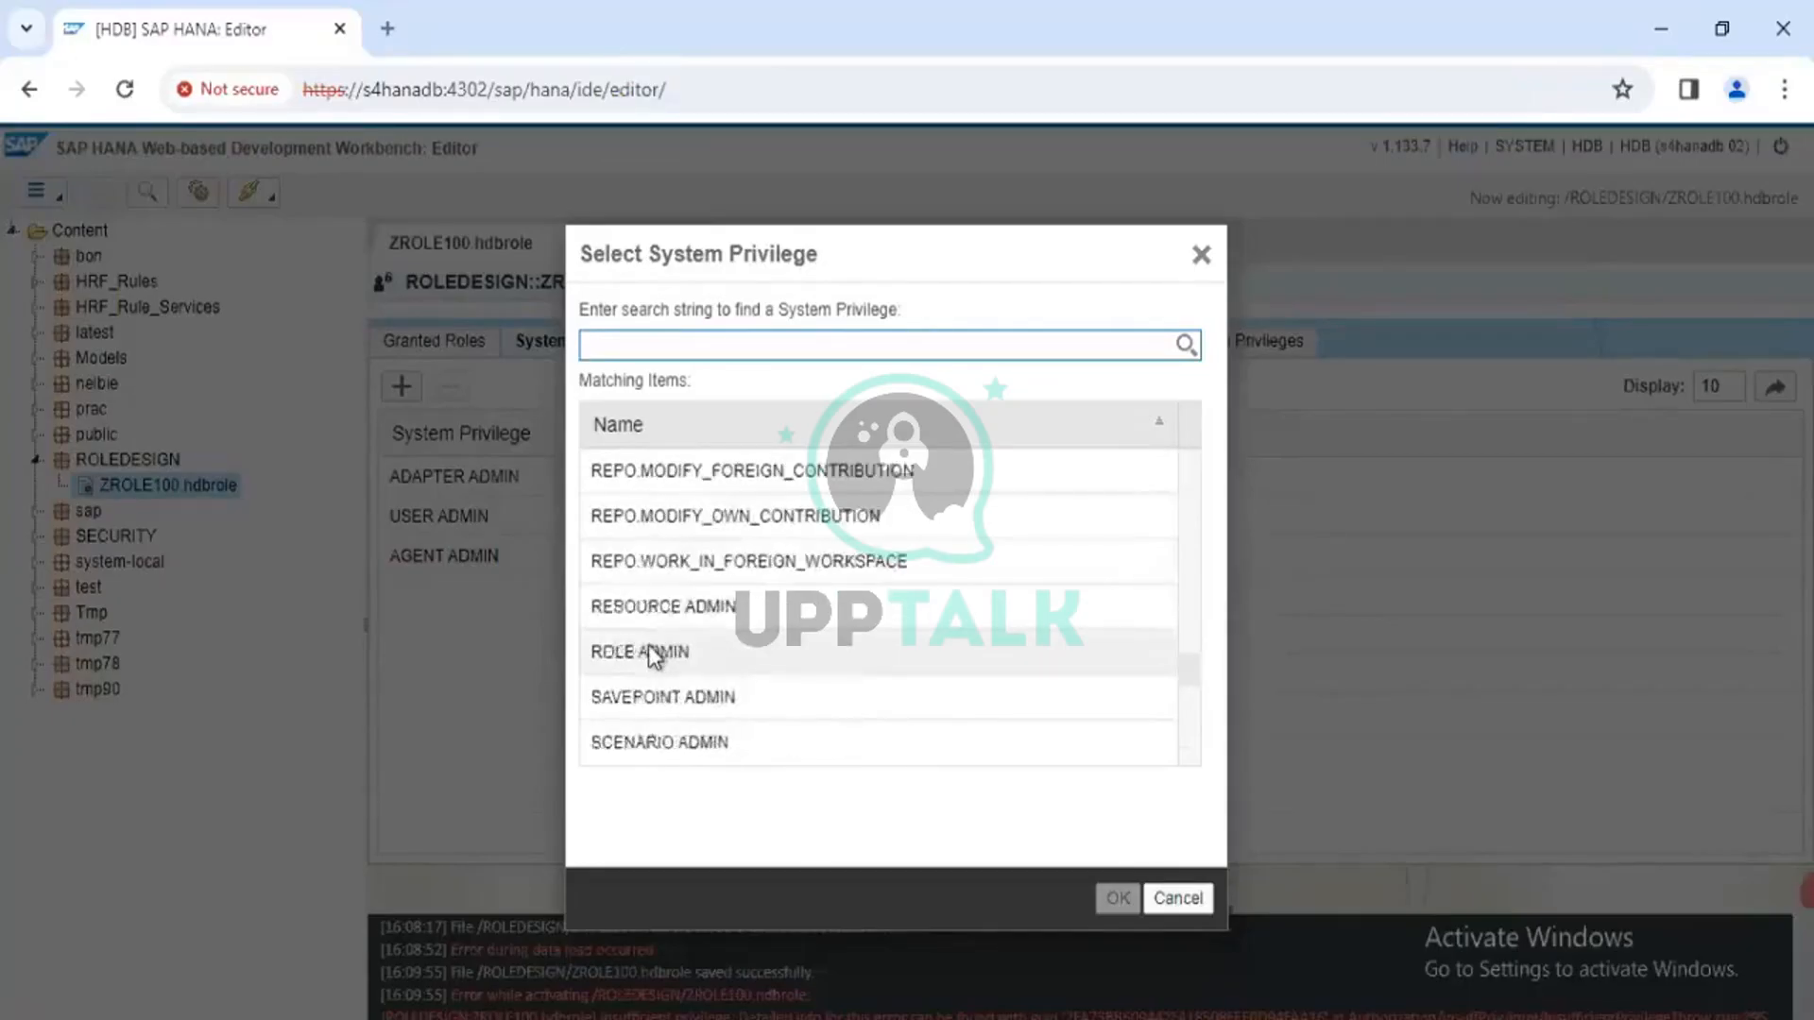
scroll(652, 654, down, 4)
scroll(652, 654, up, 12)
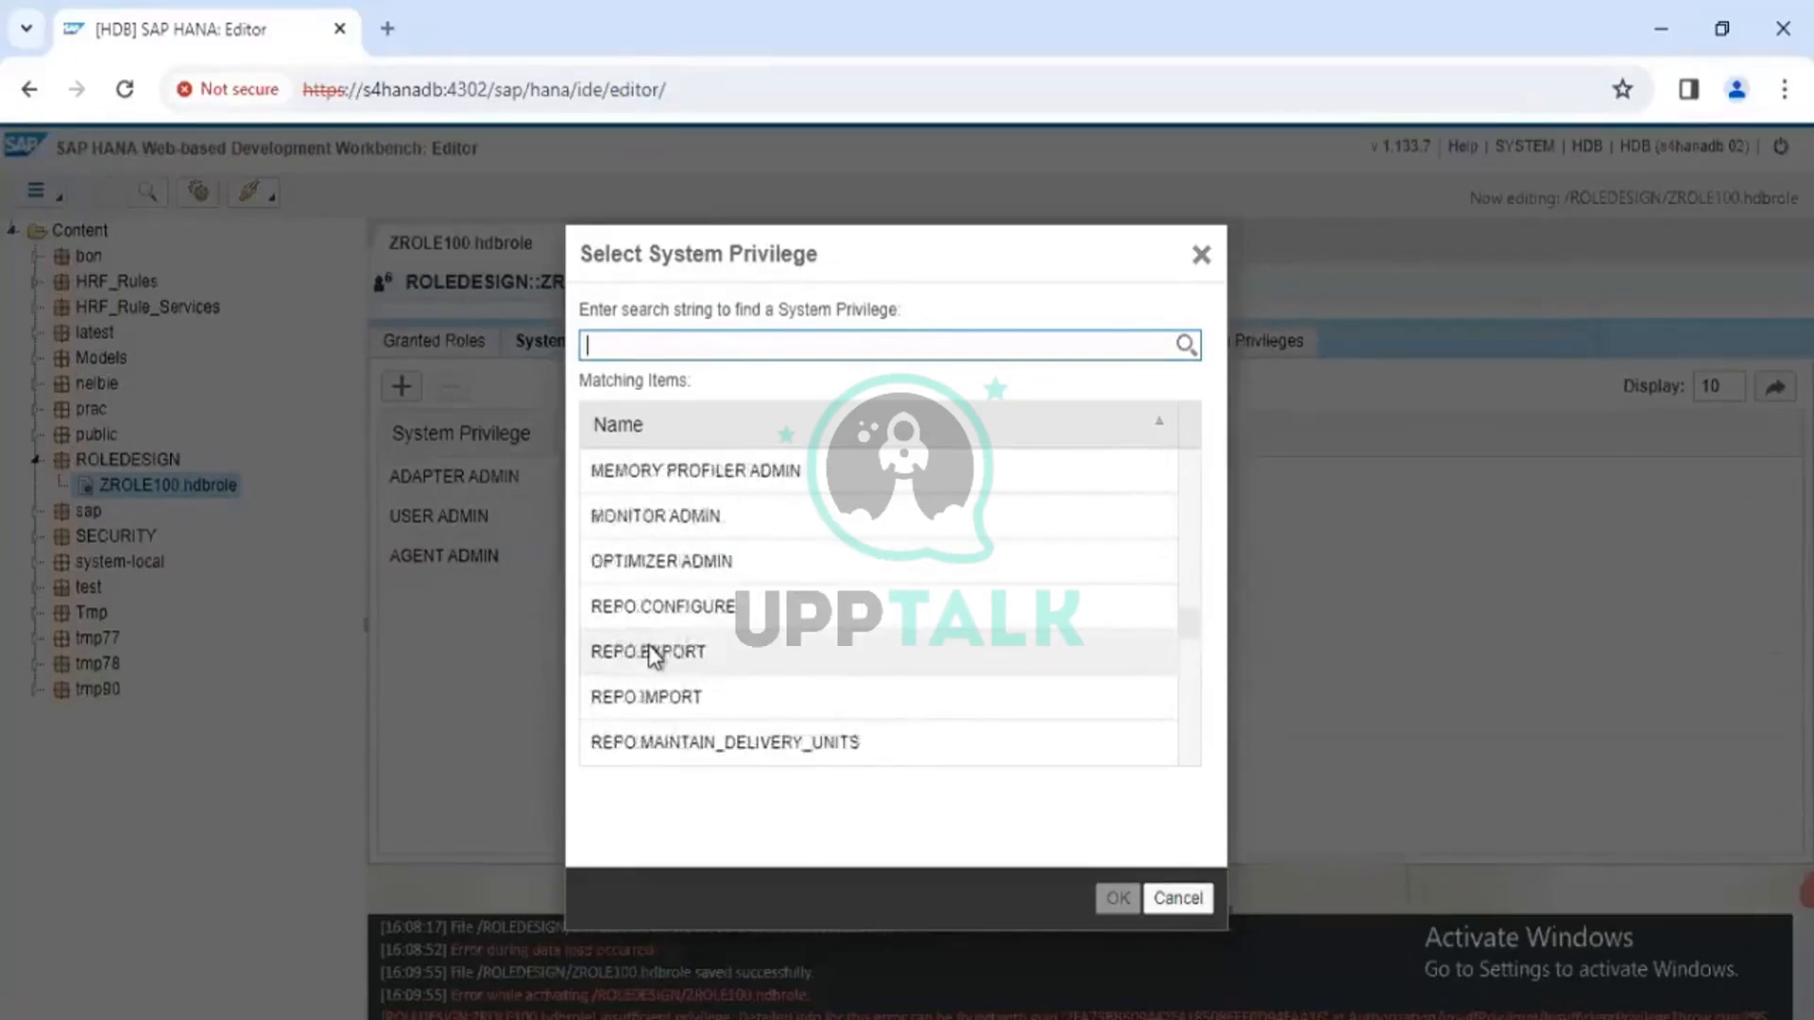
scroll(652, 654, up, 4)
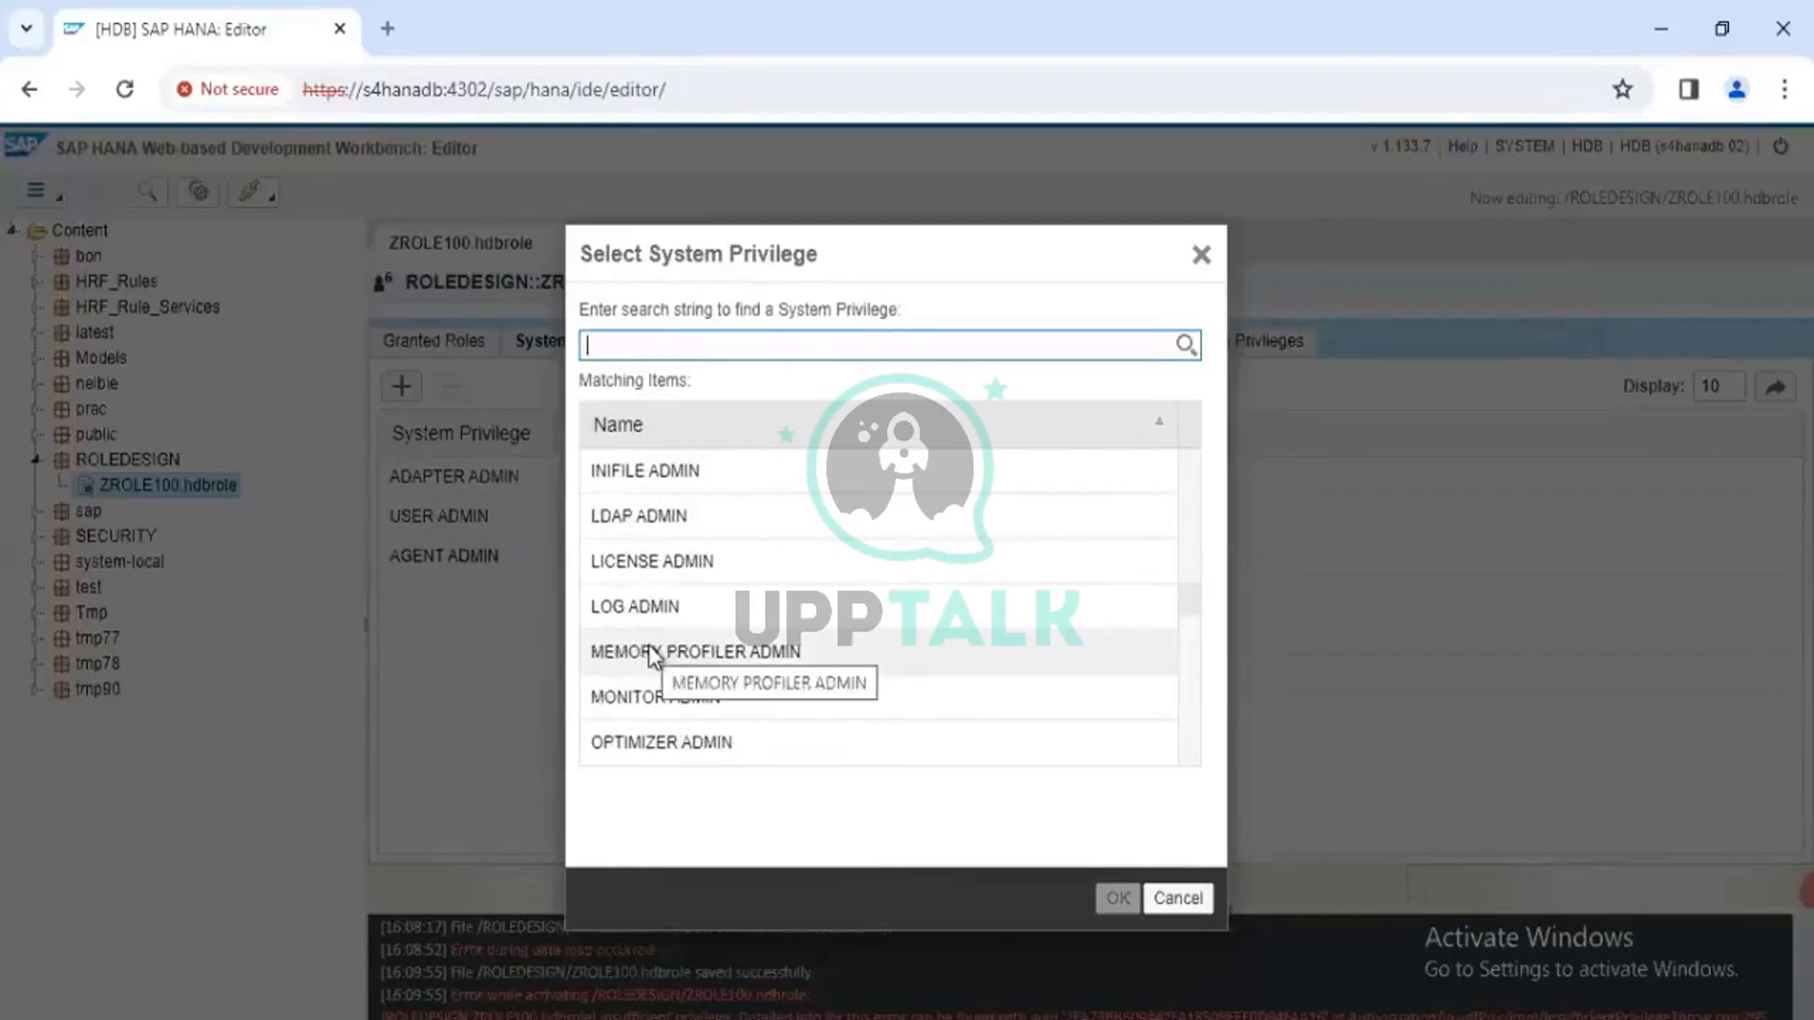
scroll(652, 654, down, 3)
scroll(650, 647, down, 1)
scroll(661, 526, up, 2)
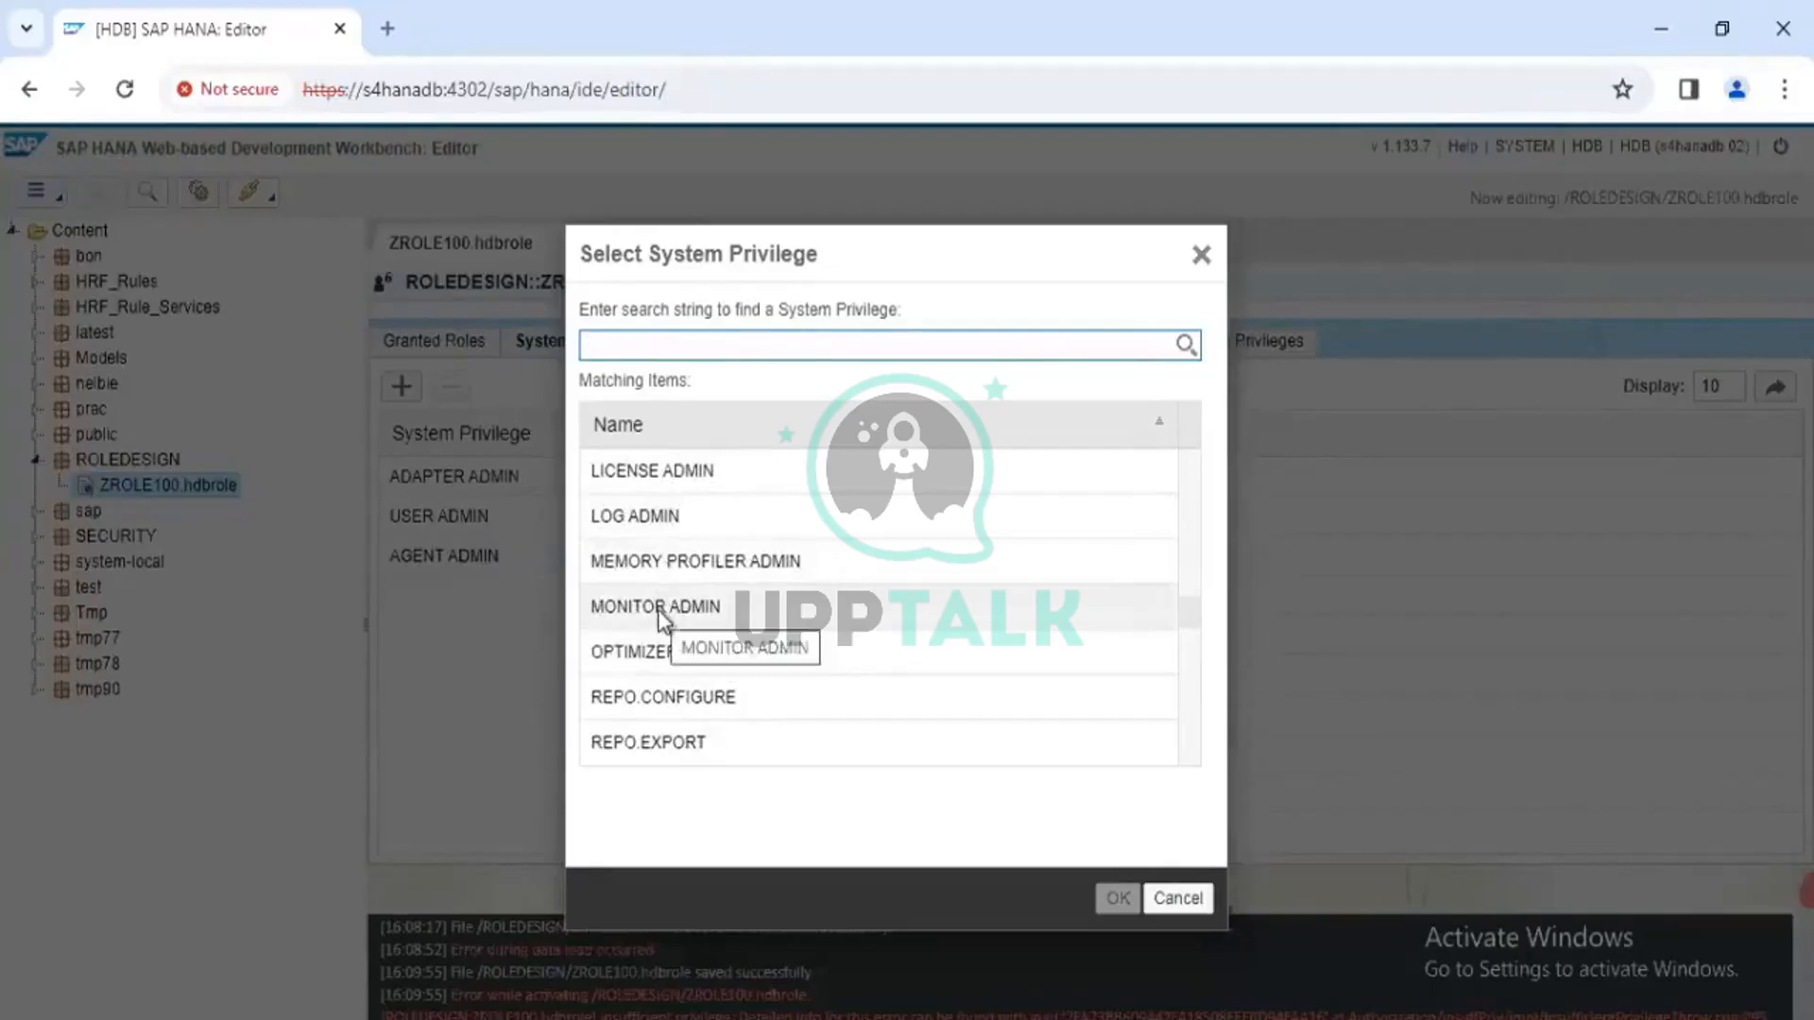
scroll(659, 614, up, 3)
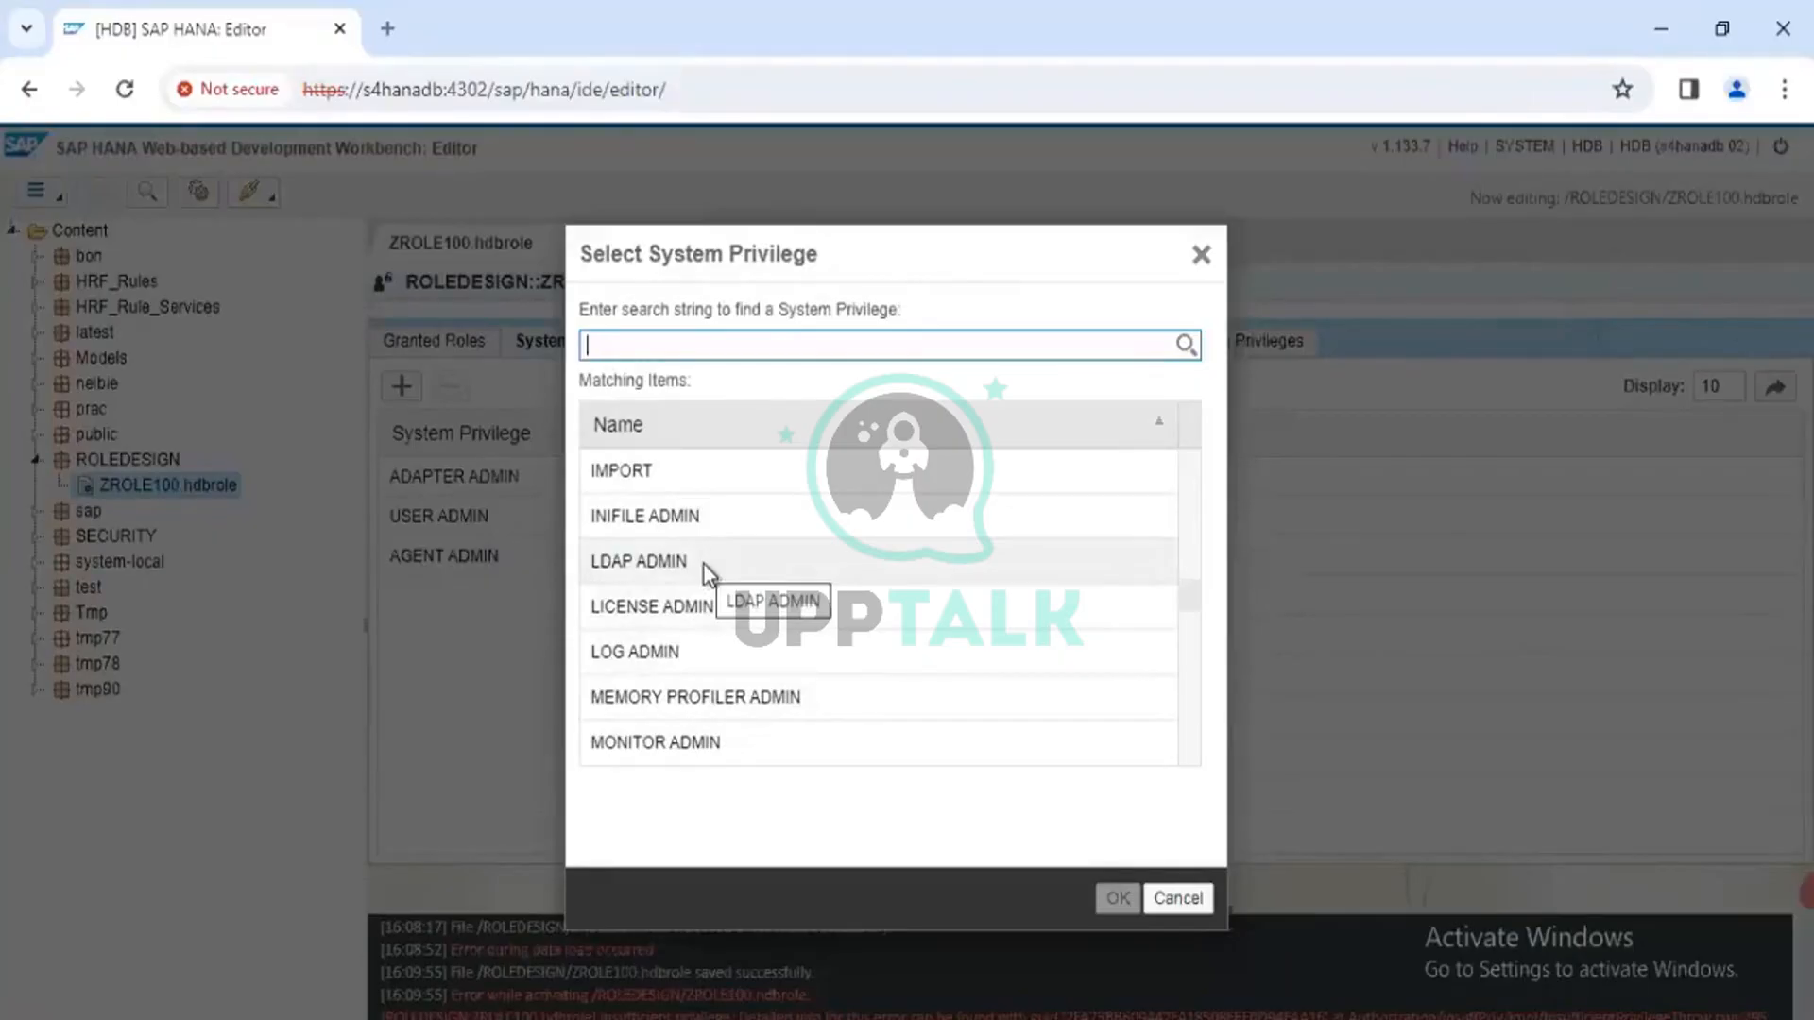
scroll(705, 565, up, 1)
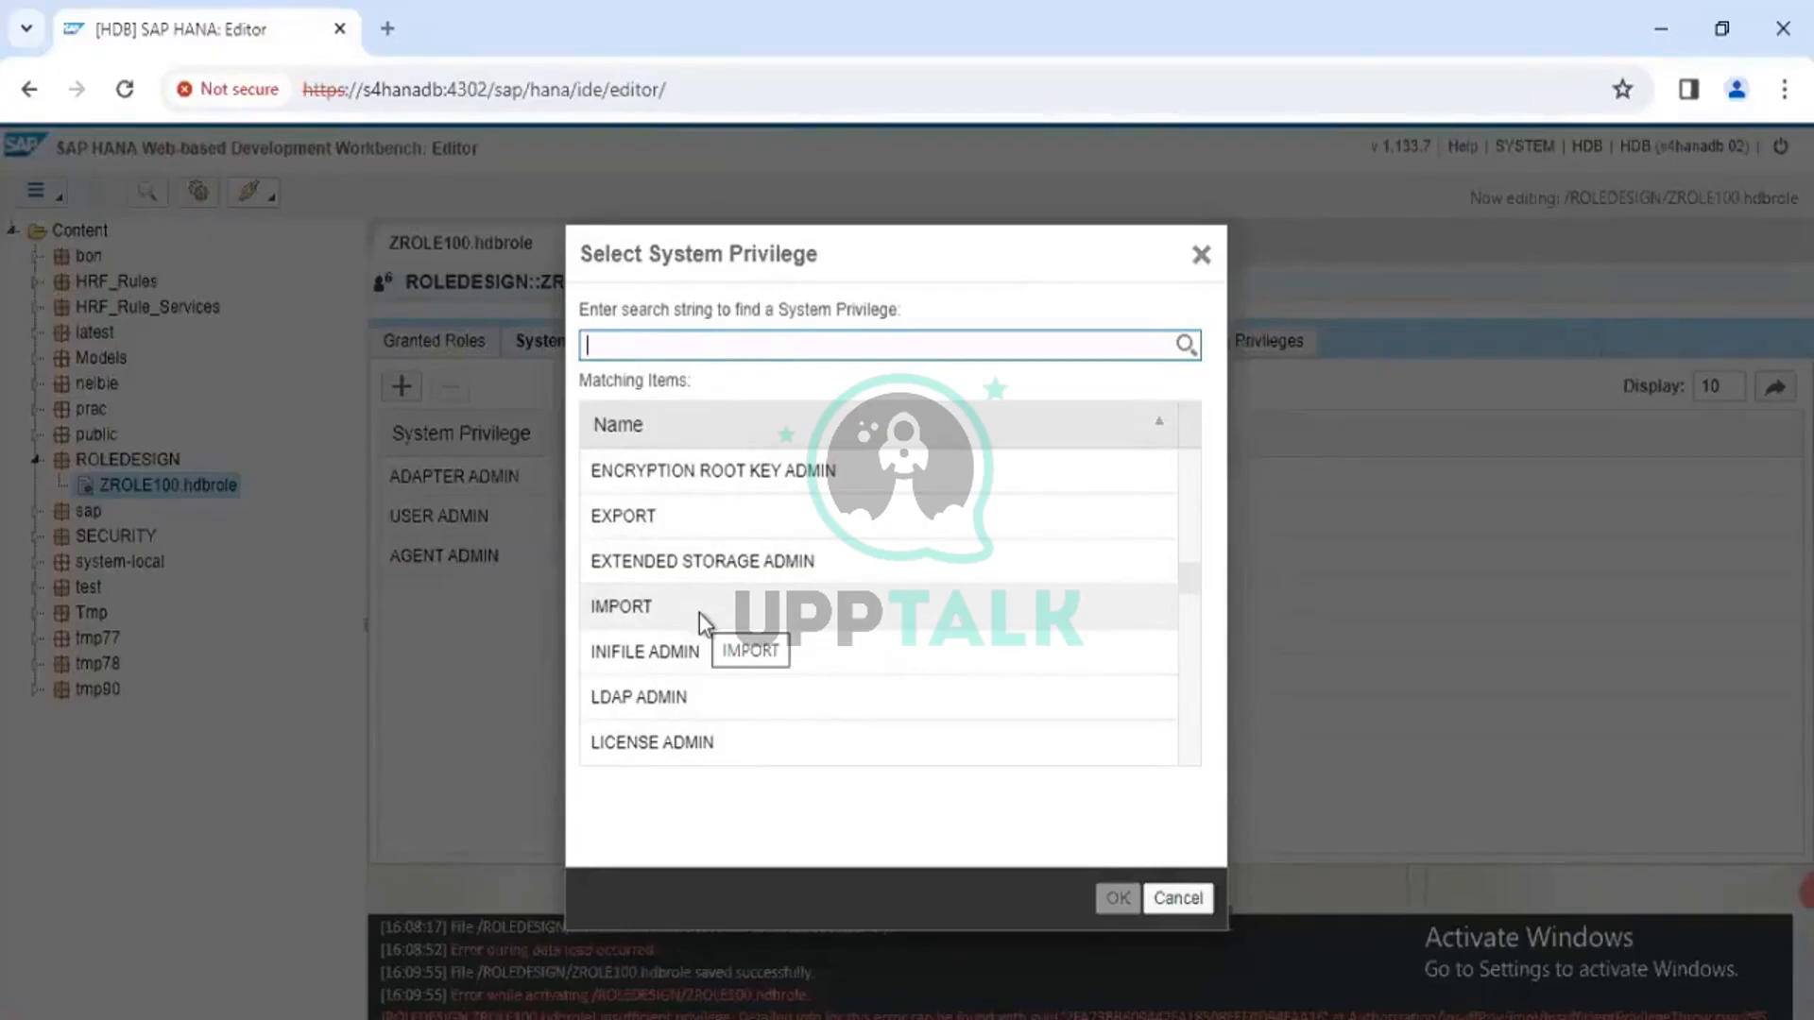
Try selecting EXPORT, IMPORT, then EXPORT, and close the picker without adding any privilege
click(666, 519)
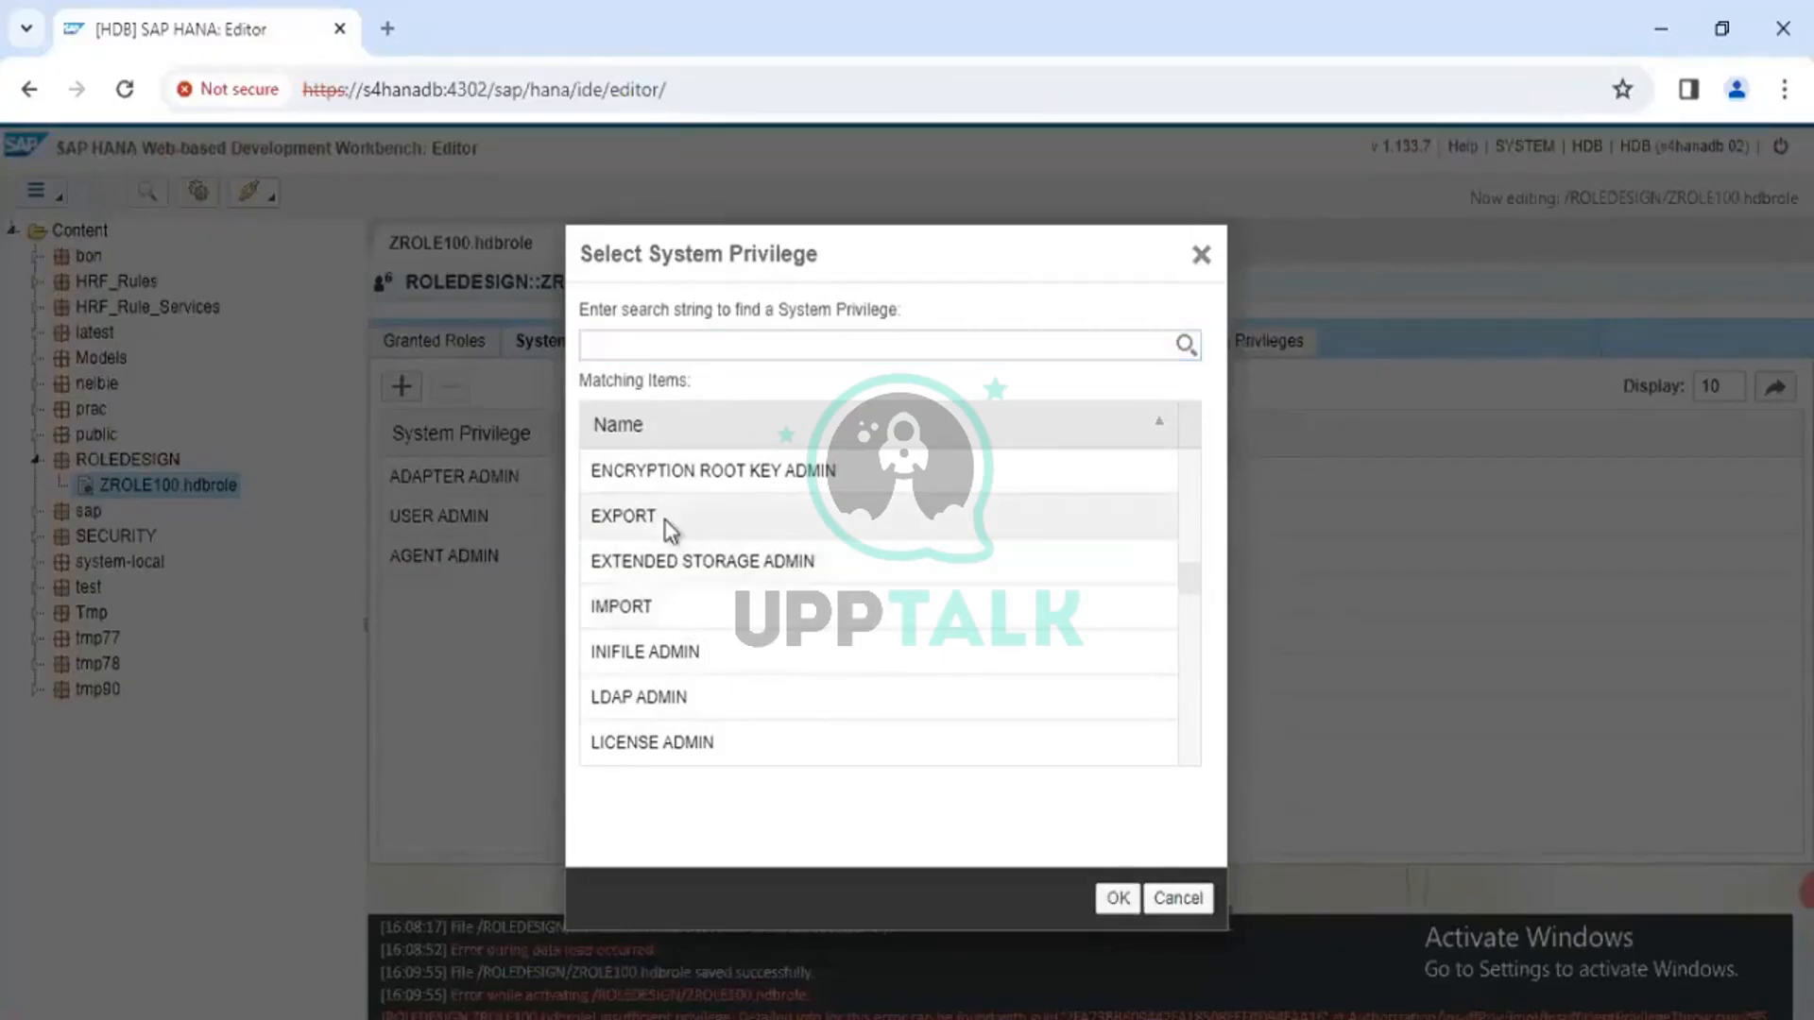
click(661, 607)
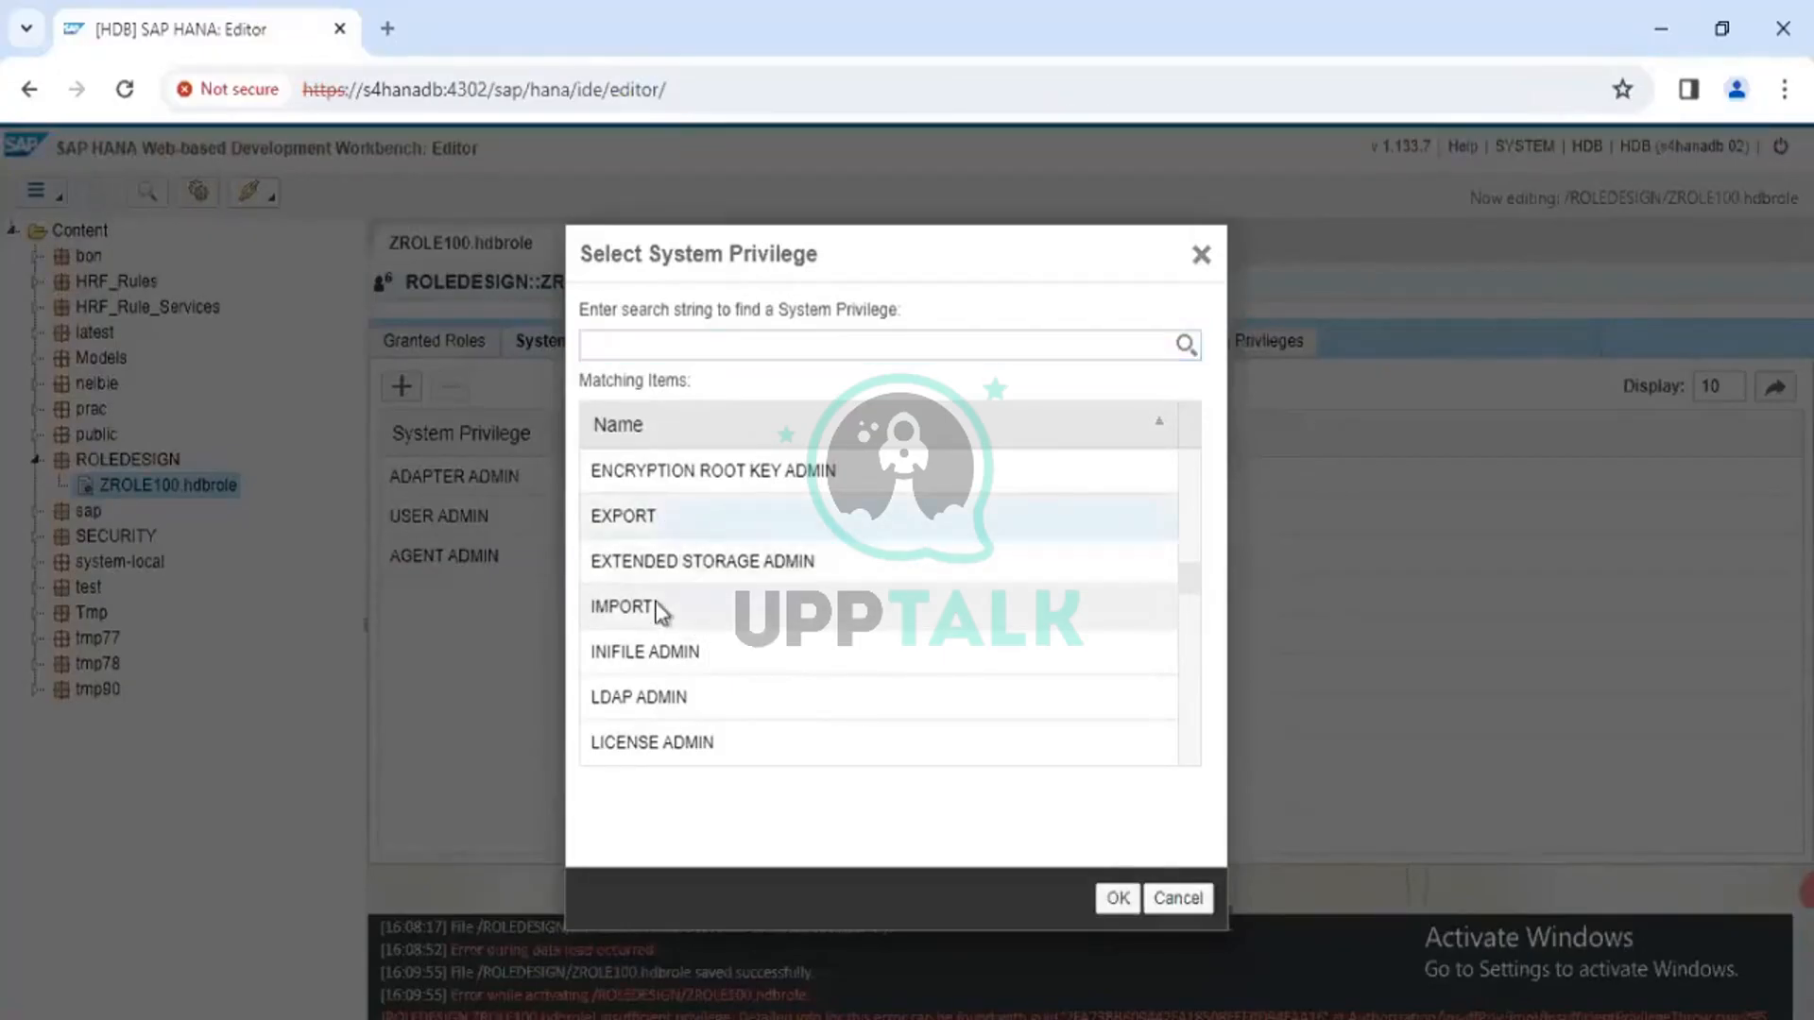
click(683, 531)
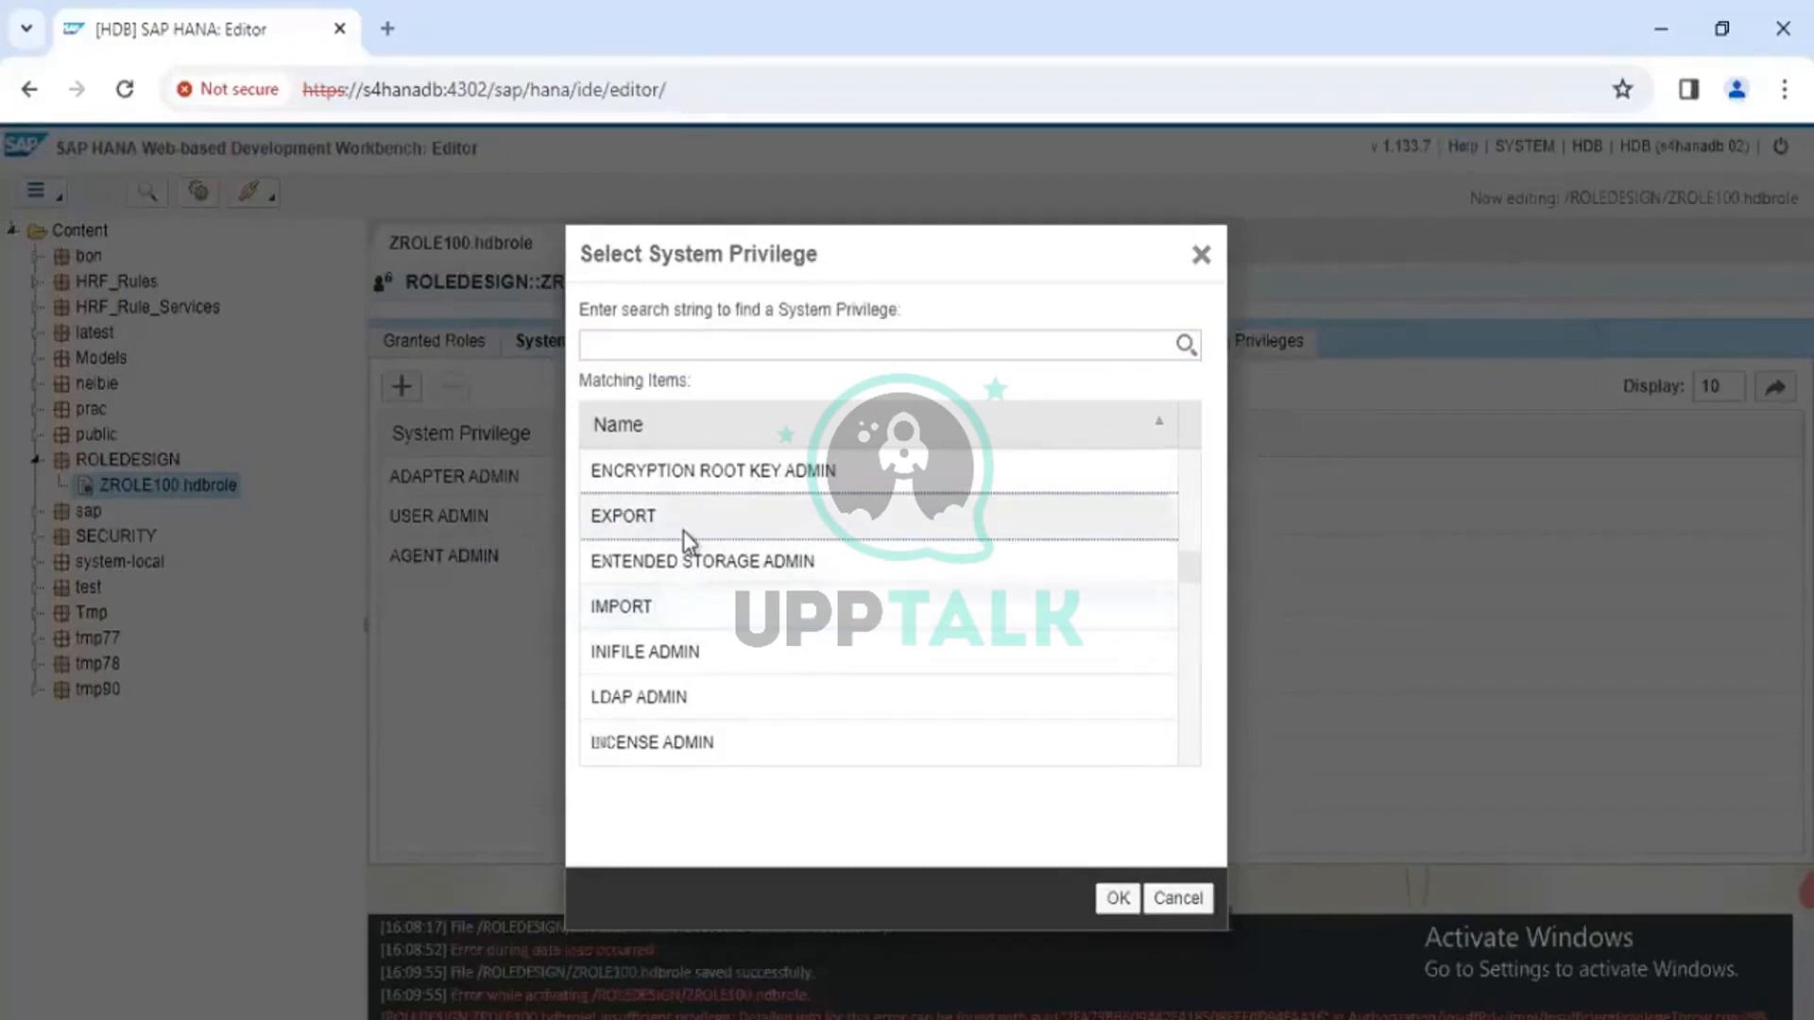
scroll(683, 530, up, 2)
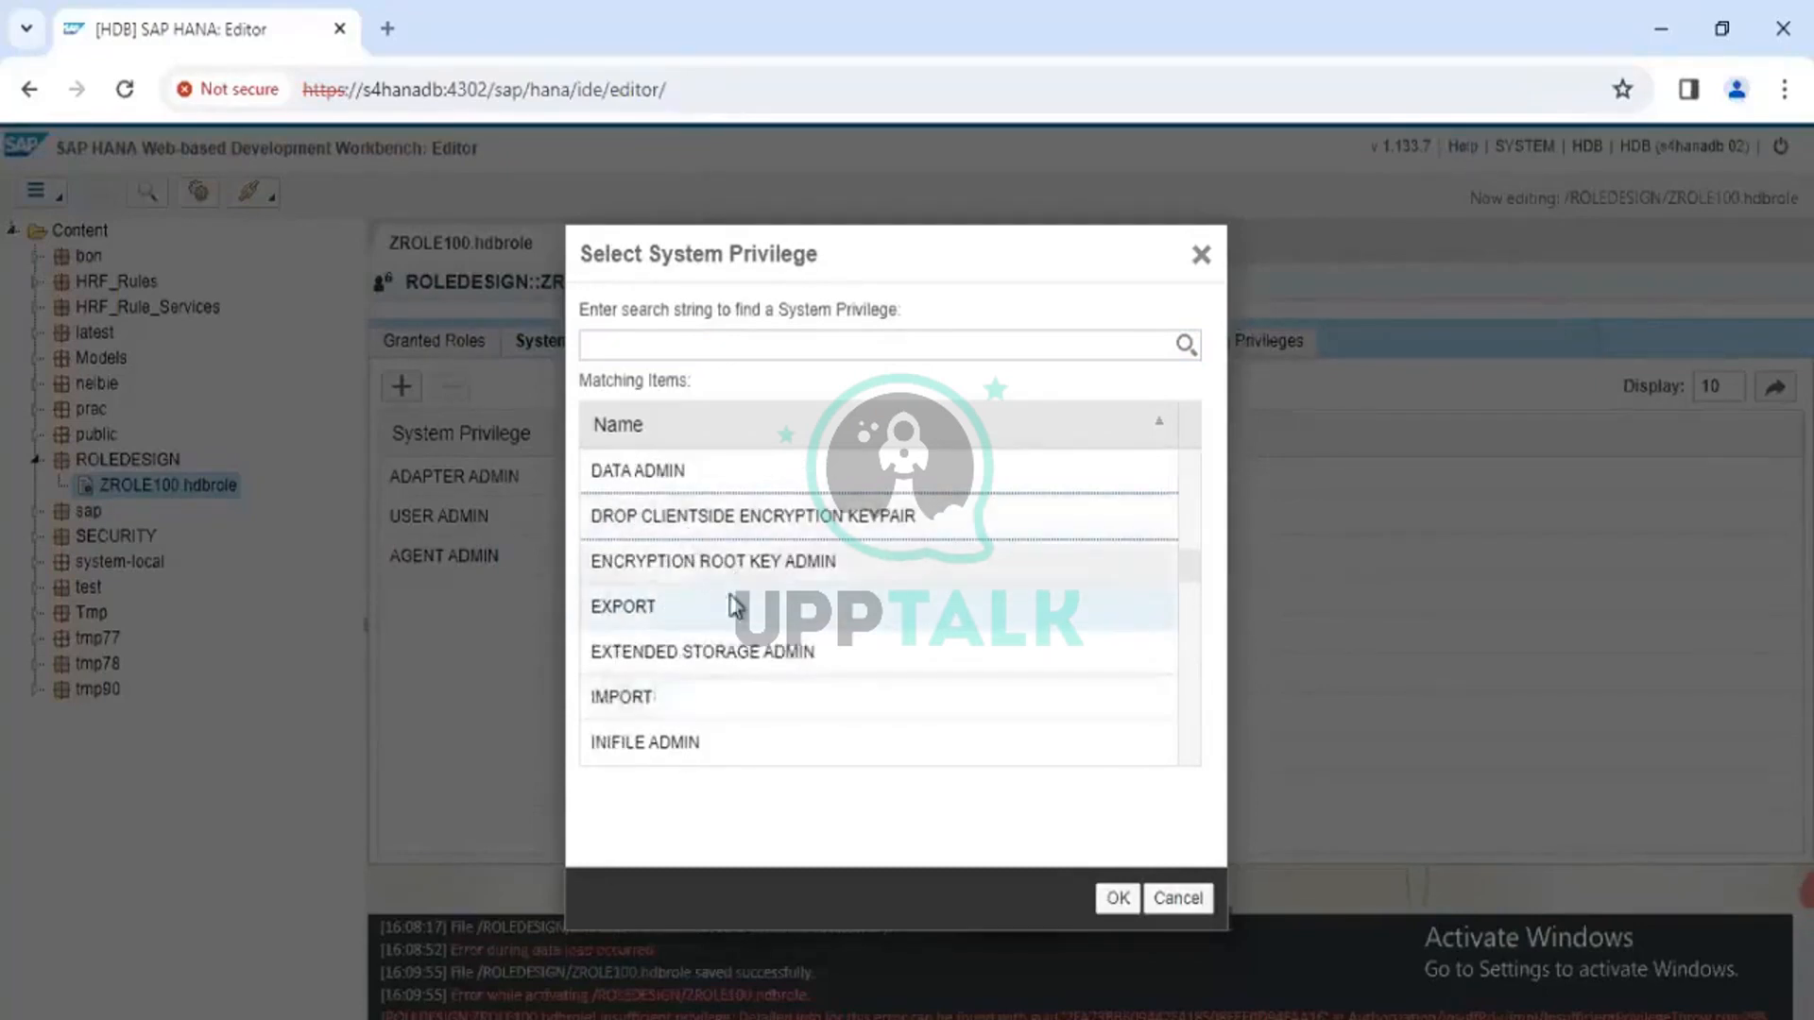
scroll(736, 606, up, 15)
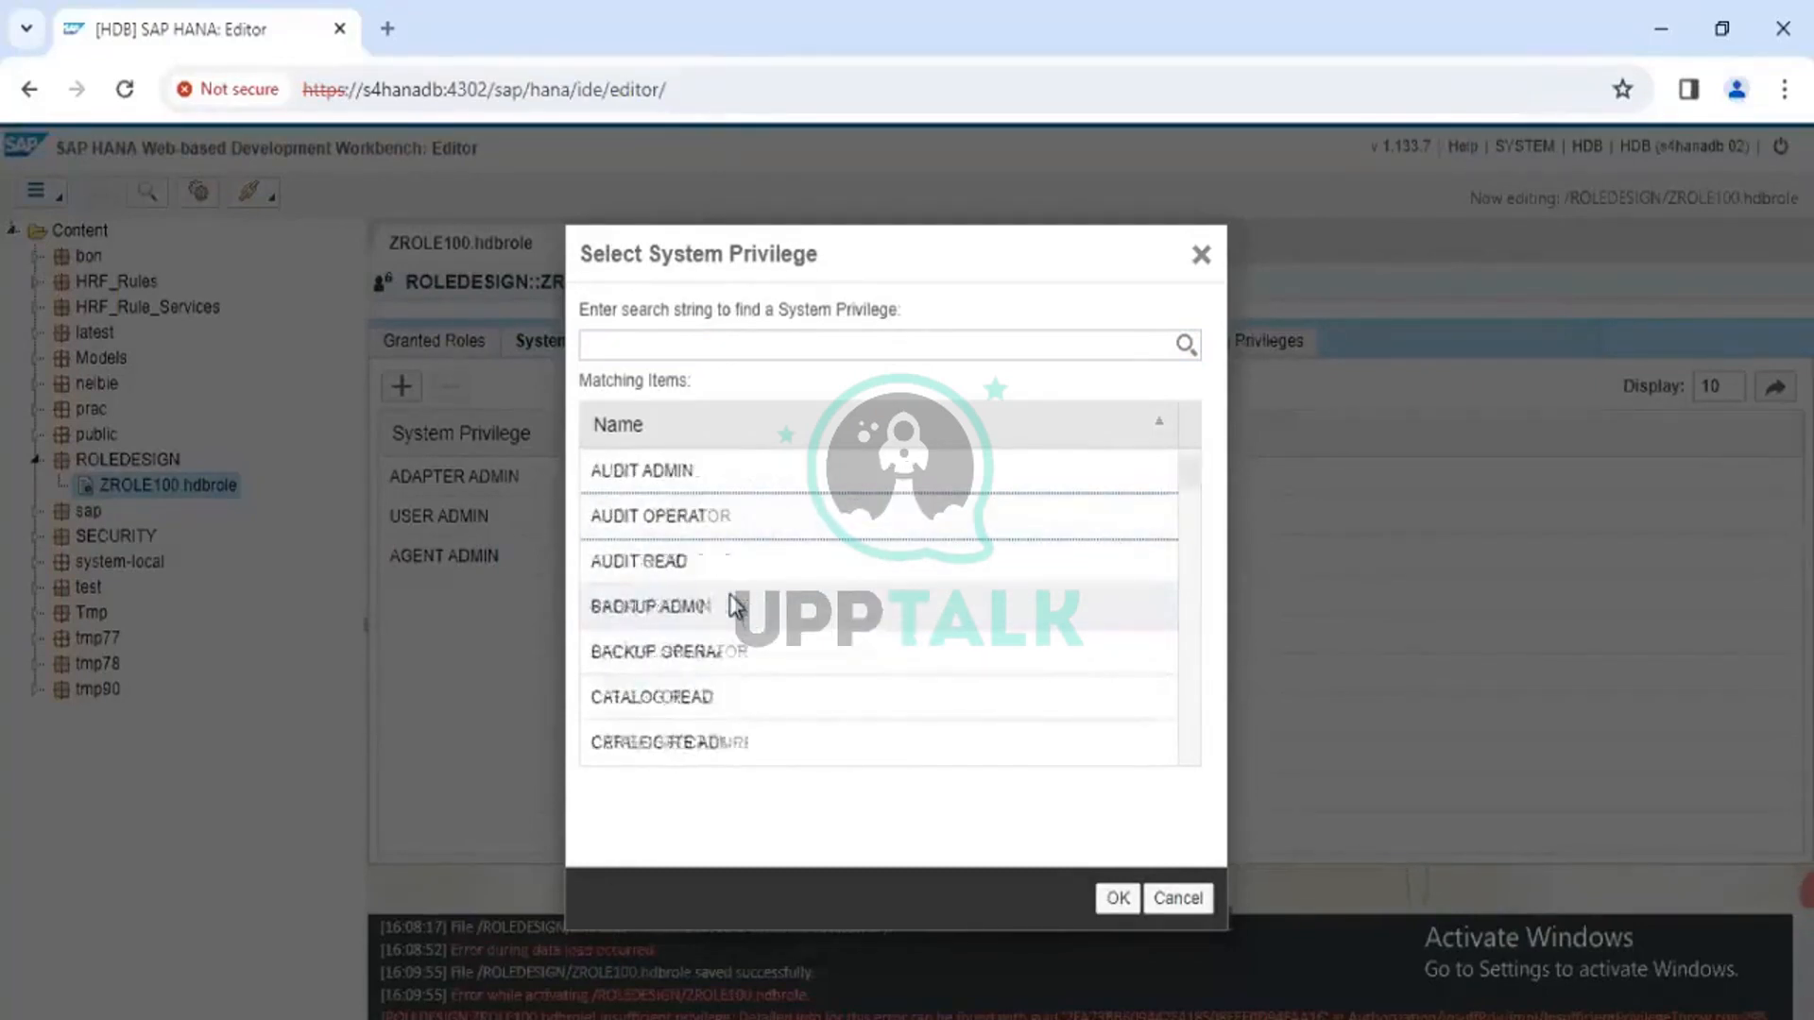
scroll(736, 605, down, 1)
scroll(736, 606, up, 3)
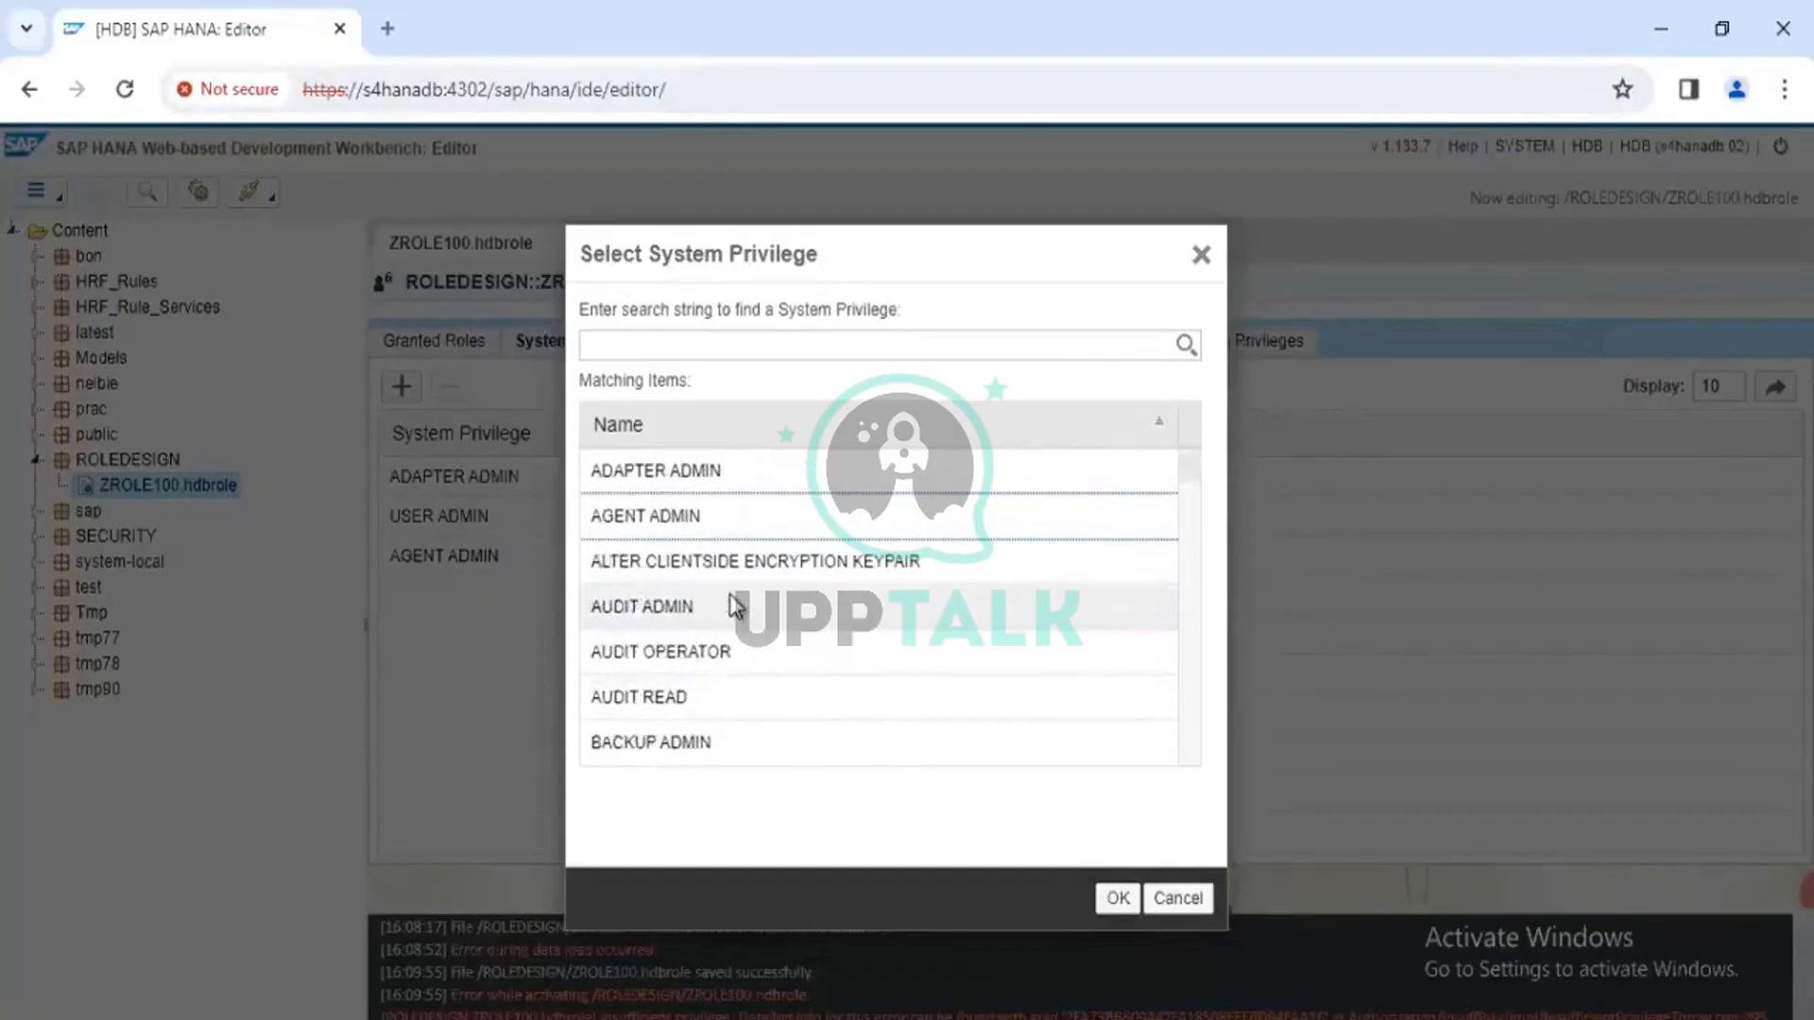
click(1201, 253)
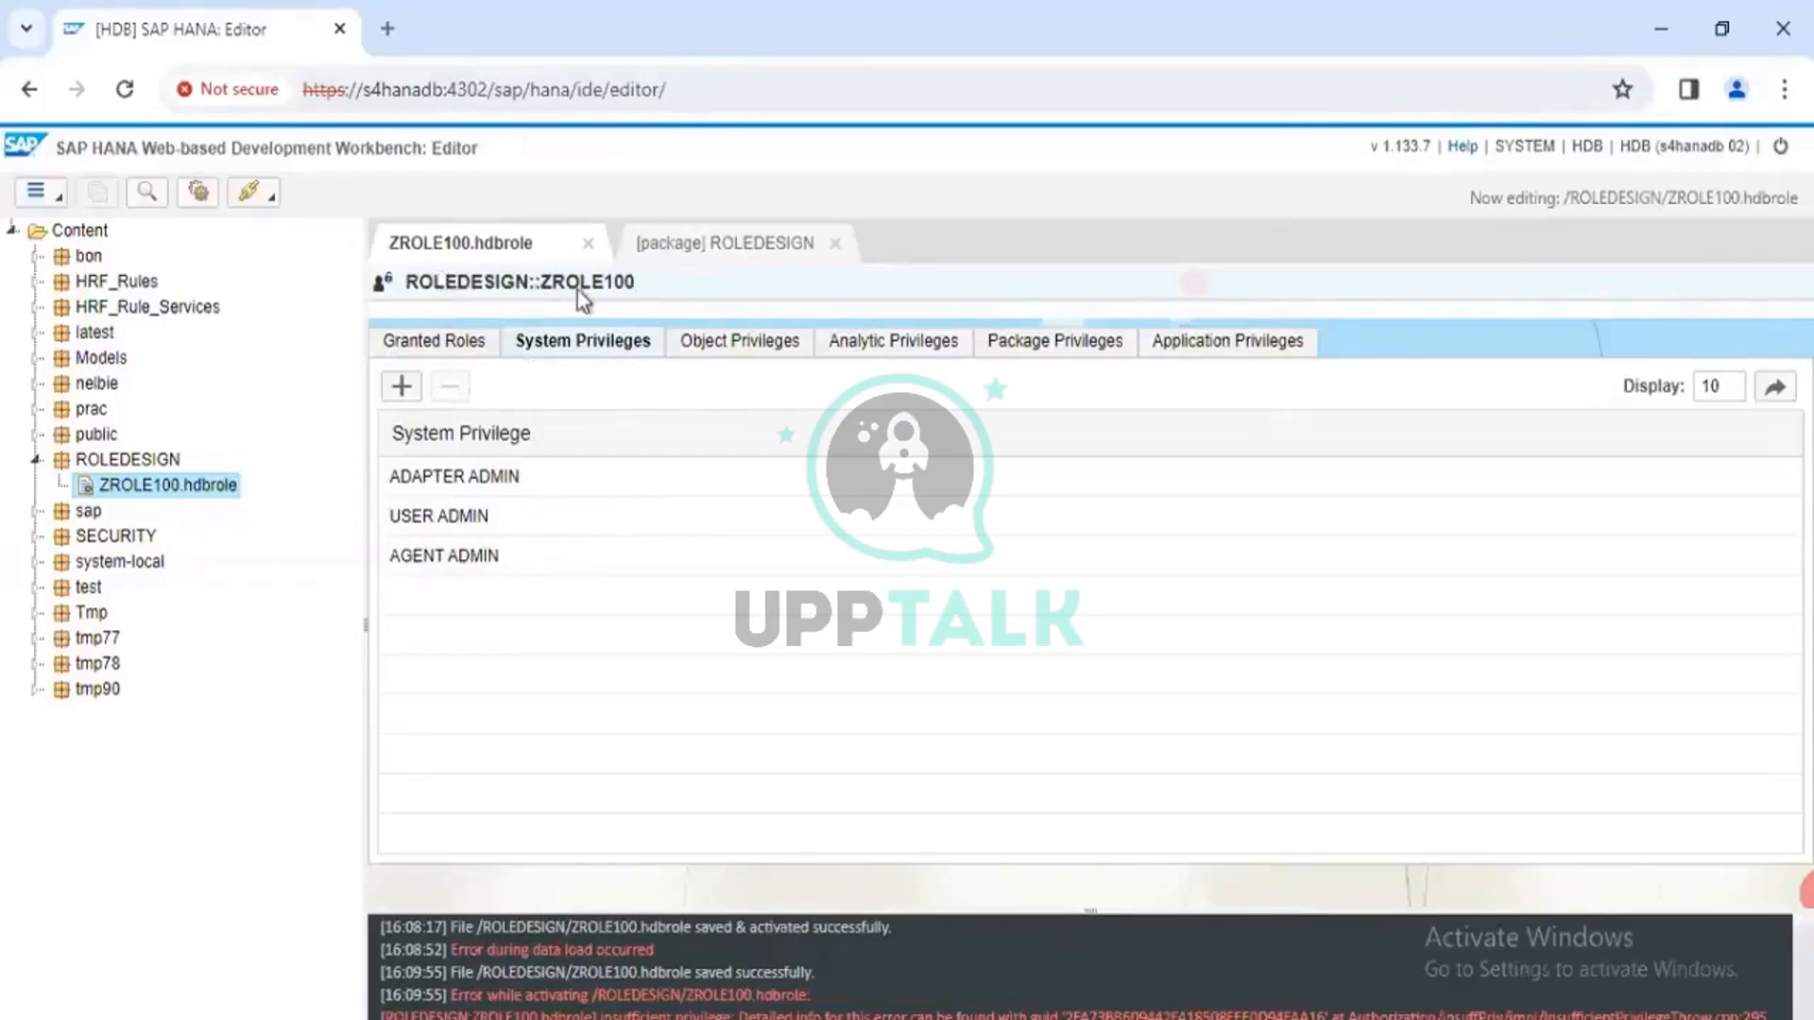
Review ZROLE100's object, package, granted role and analytic privileges, then switch to SAP HANA Studio
click(749, 342)
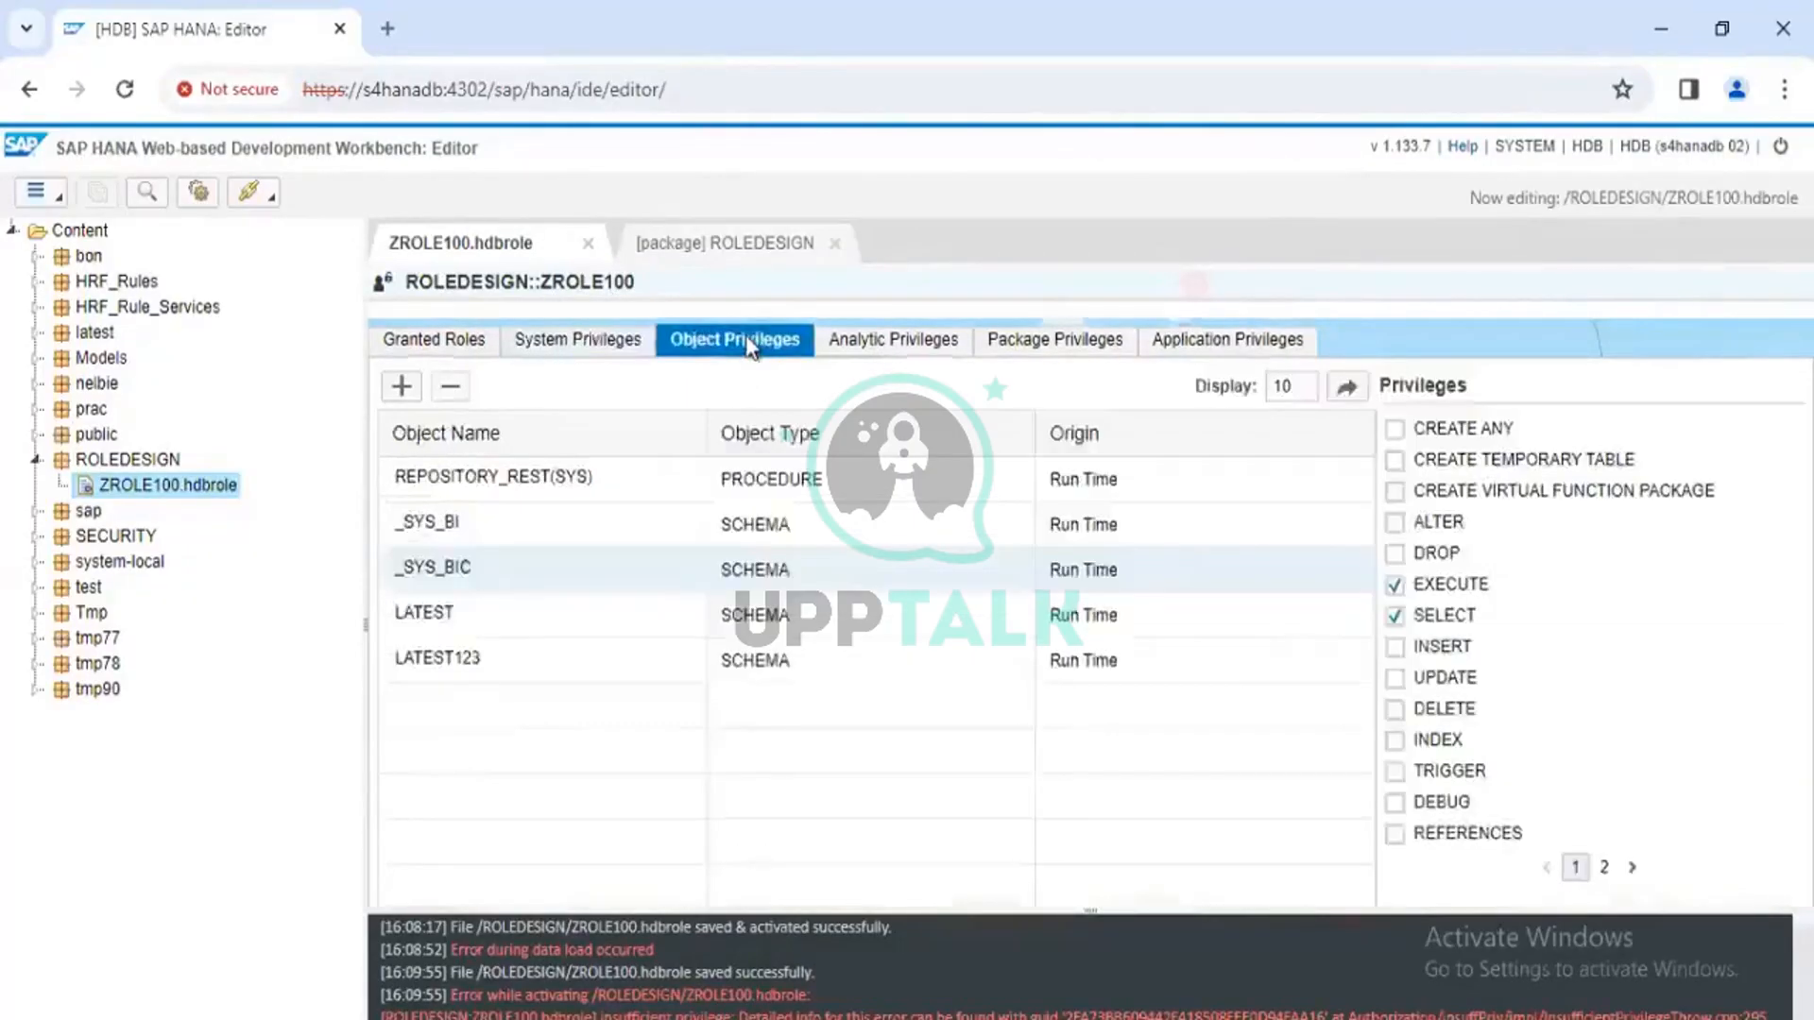
click(883, 342)
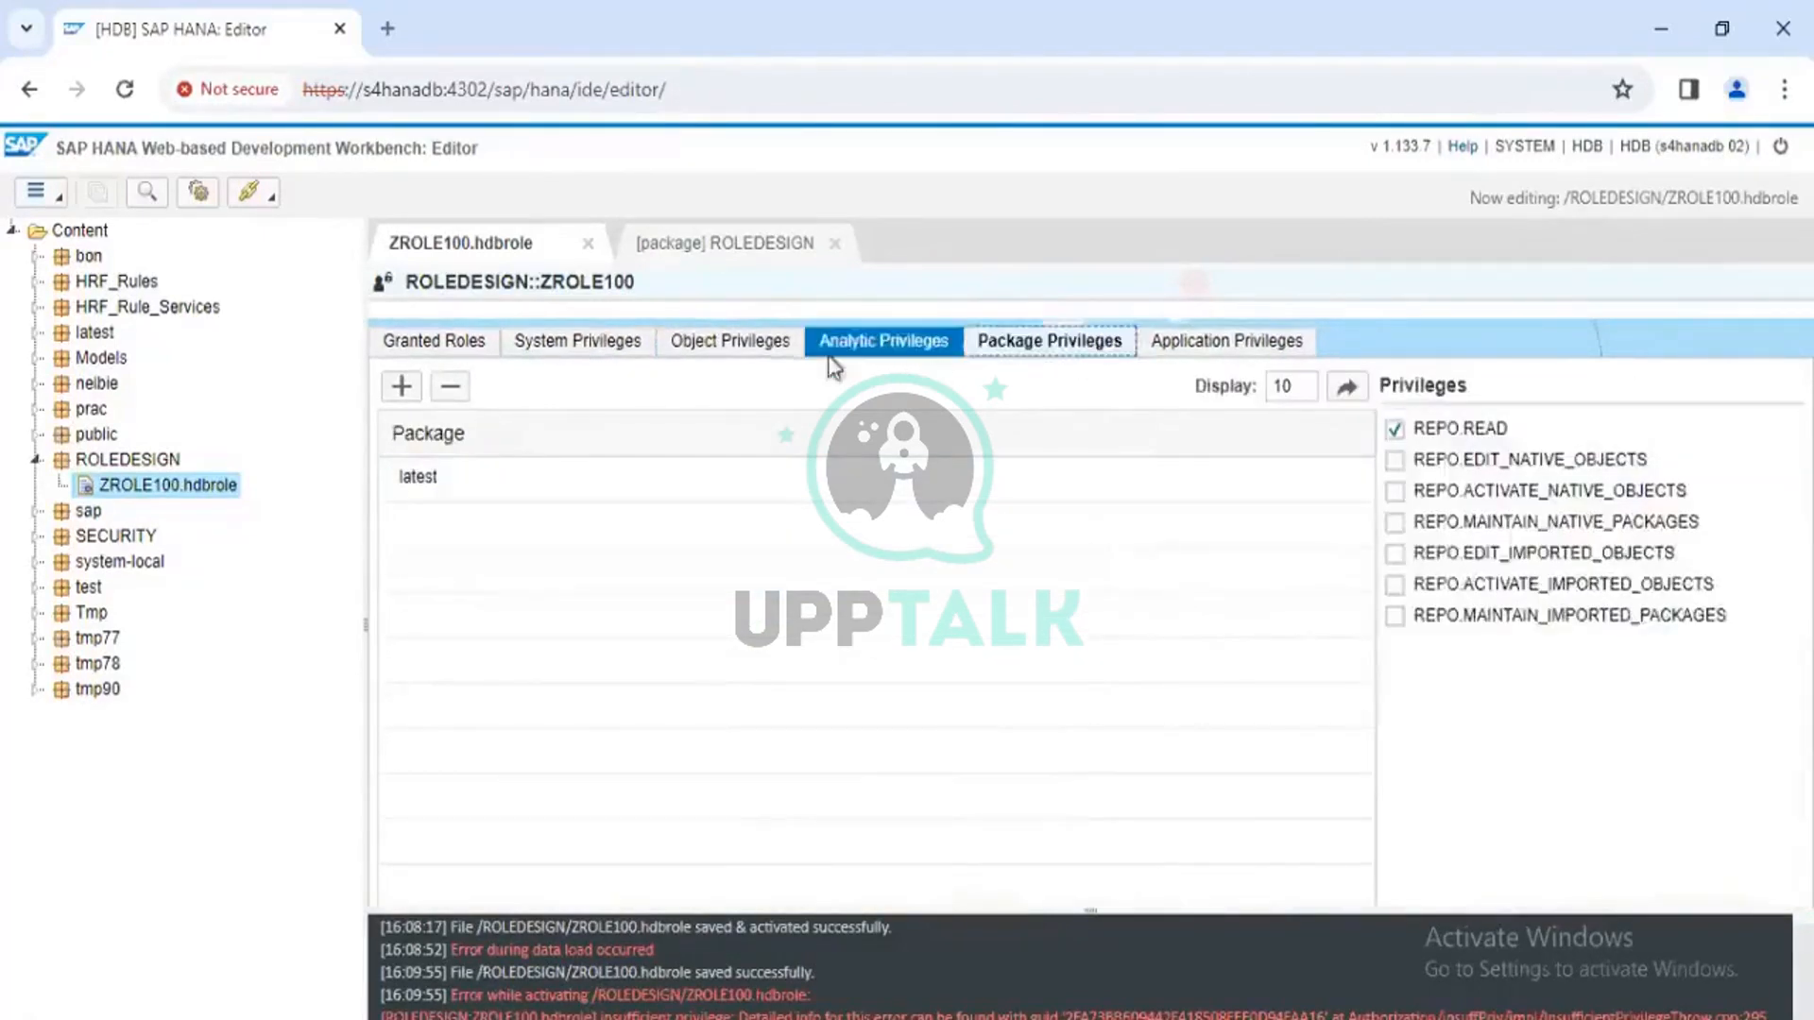
click(539, 350)
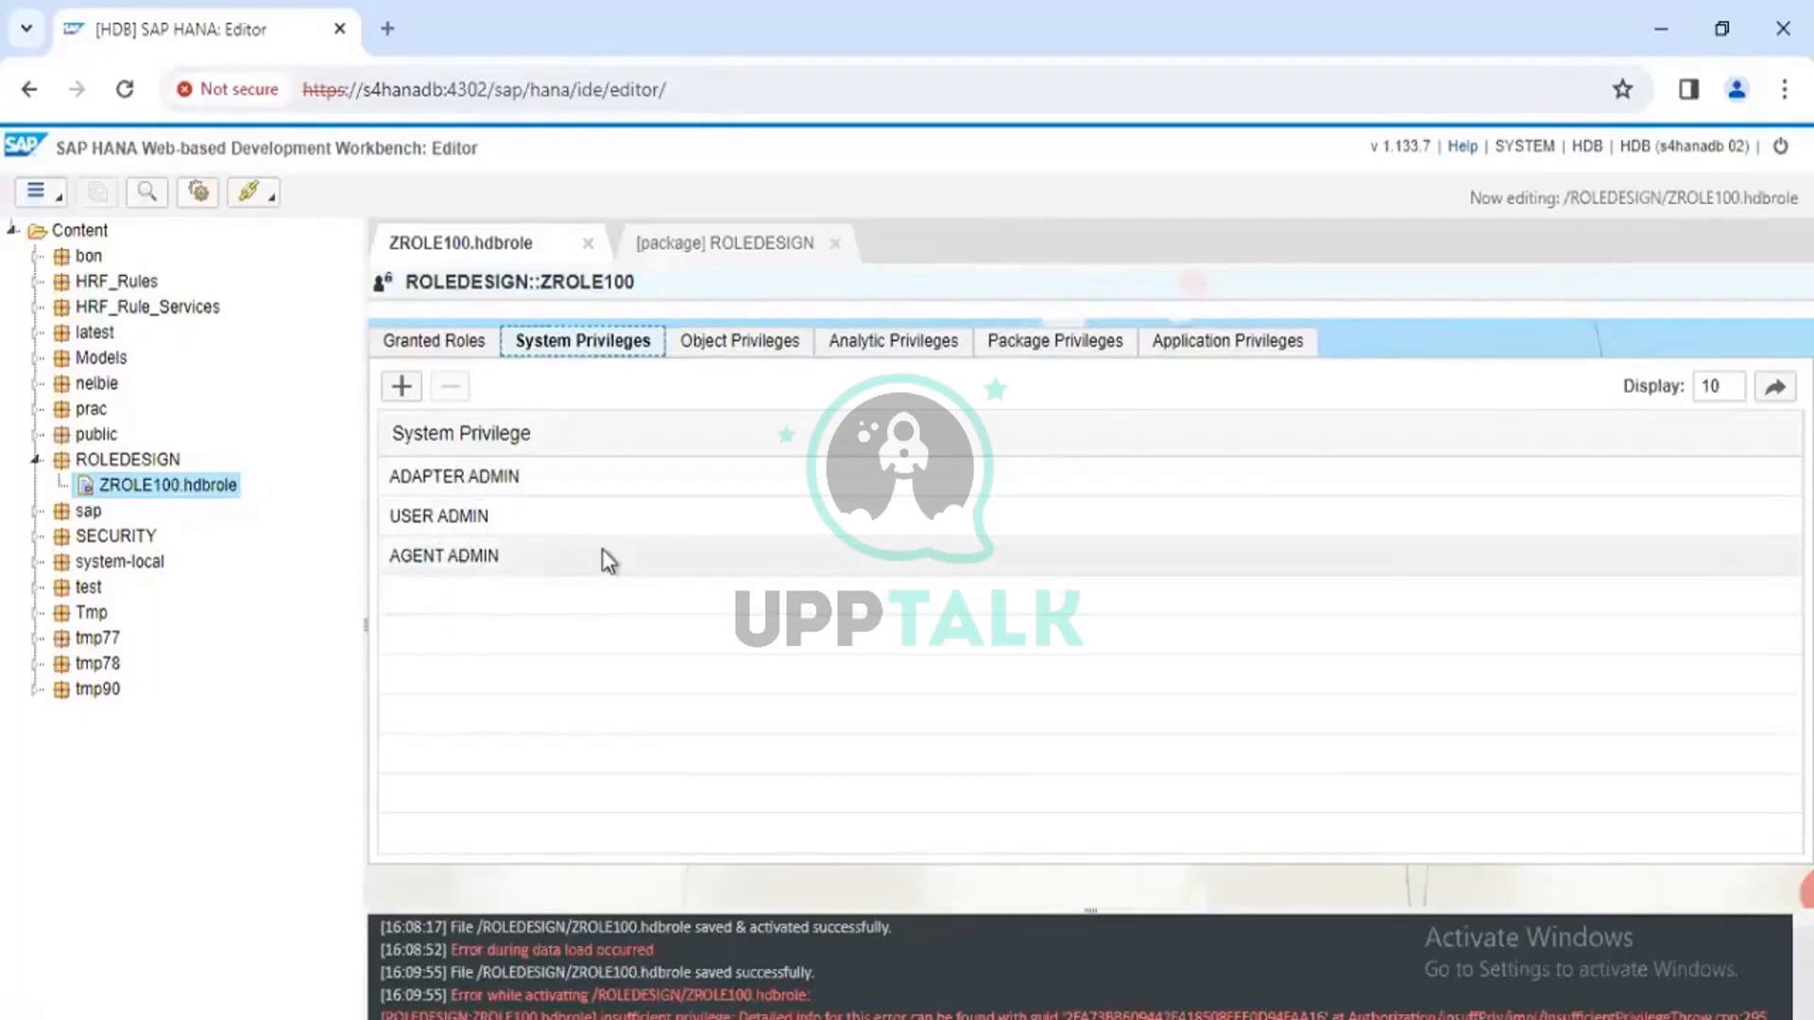
click(460, 351)
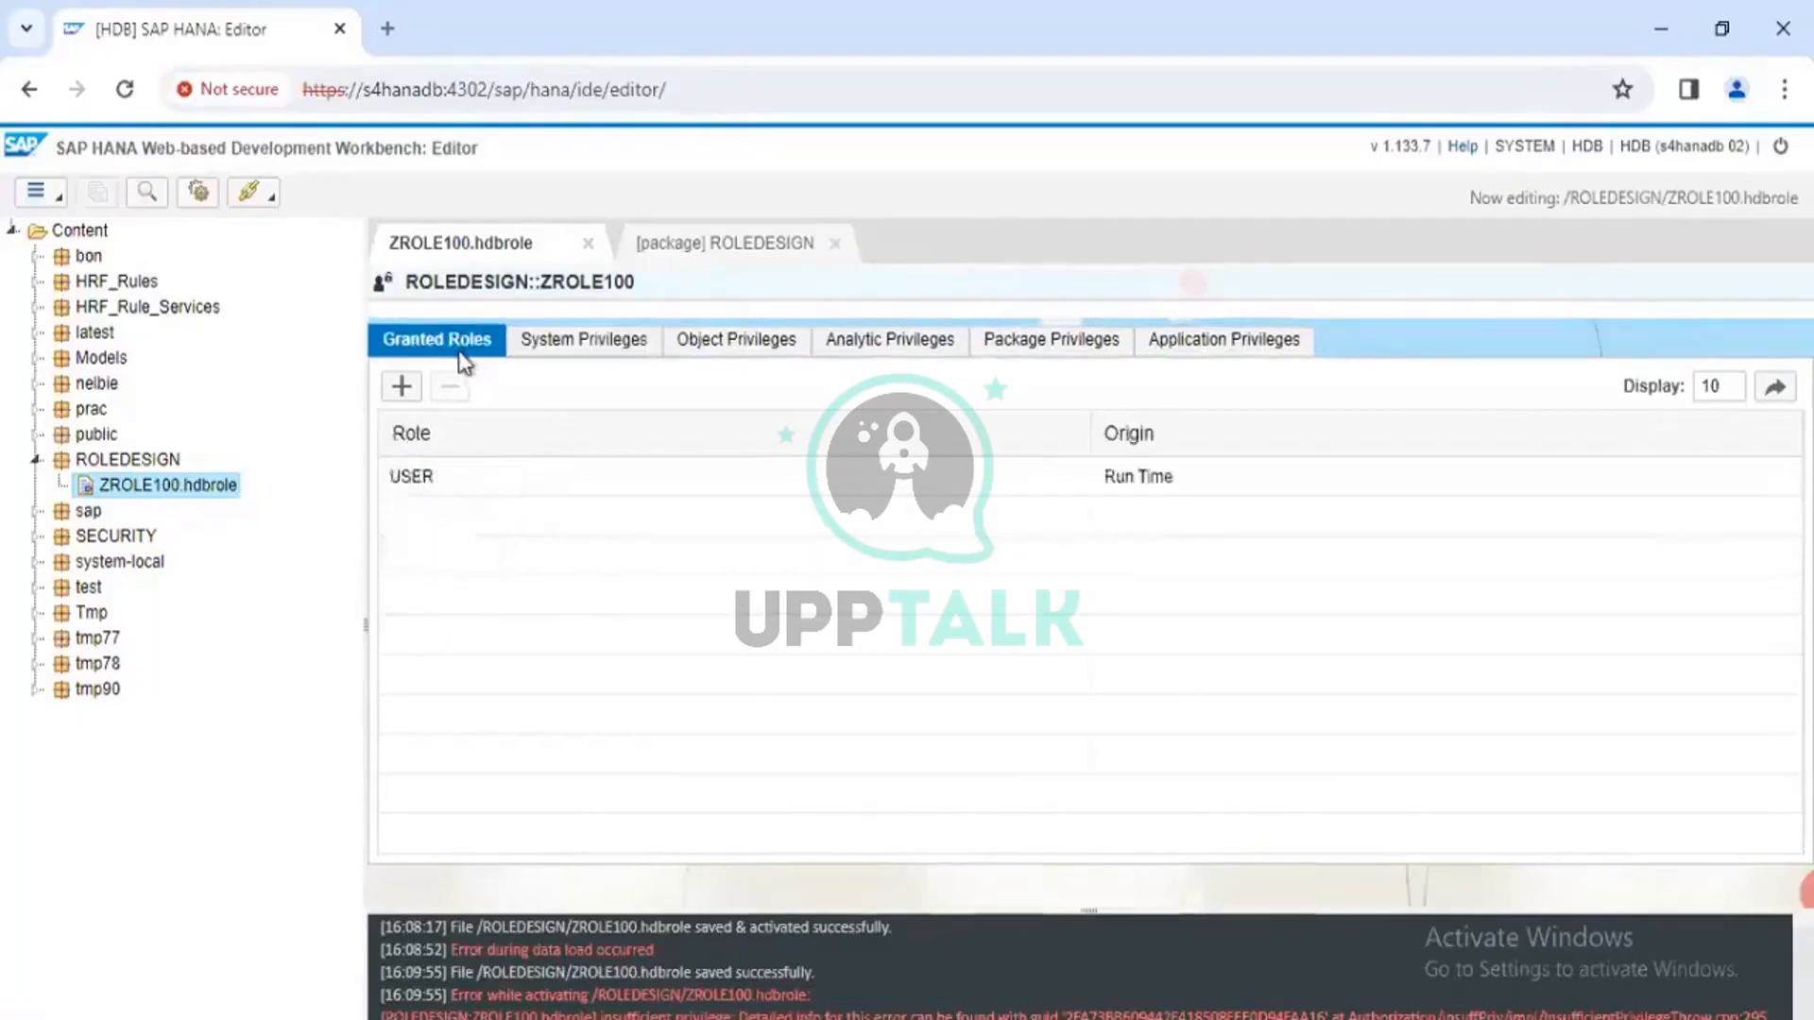
click(557, 359)
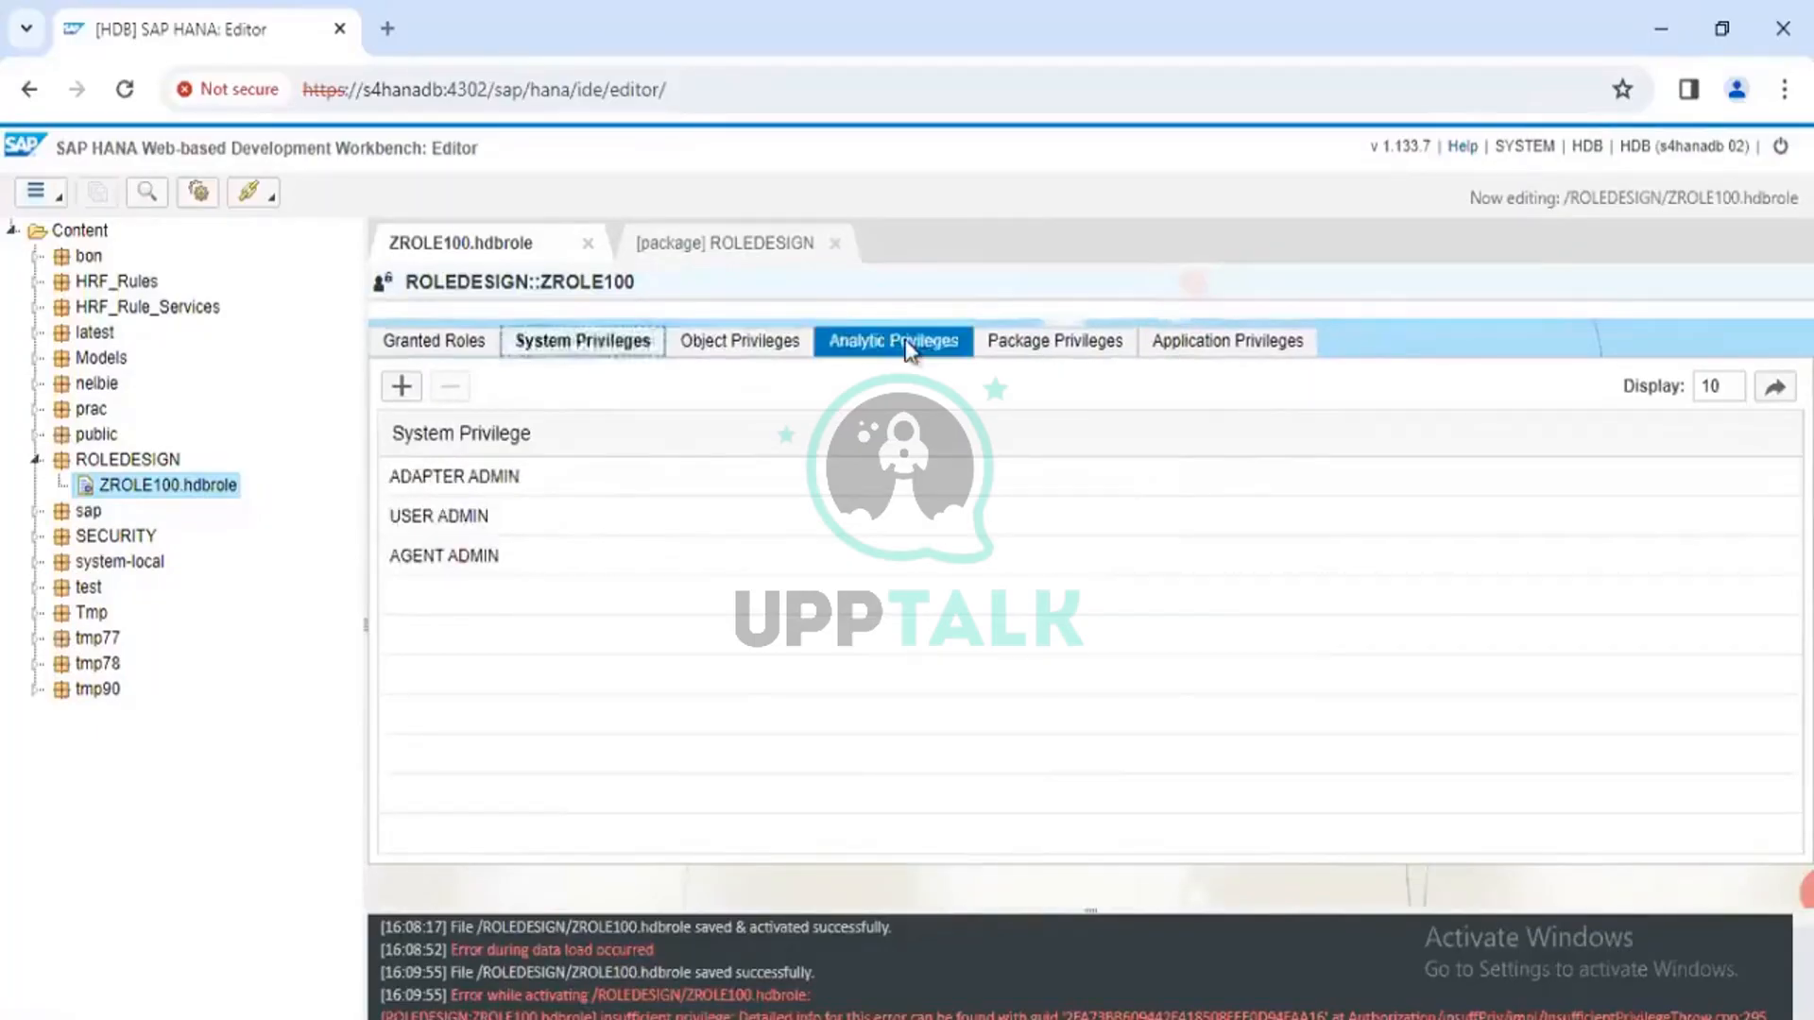
click(909, 350)
click(567, 354)
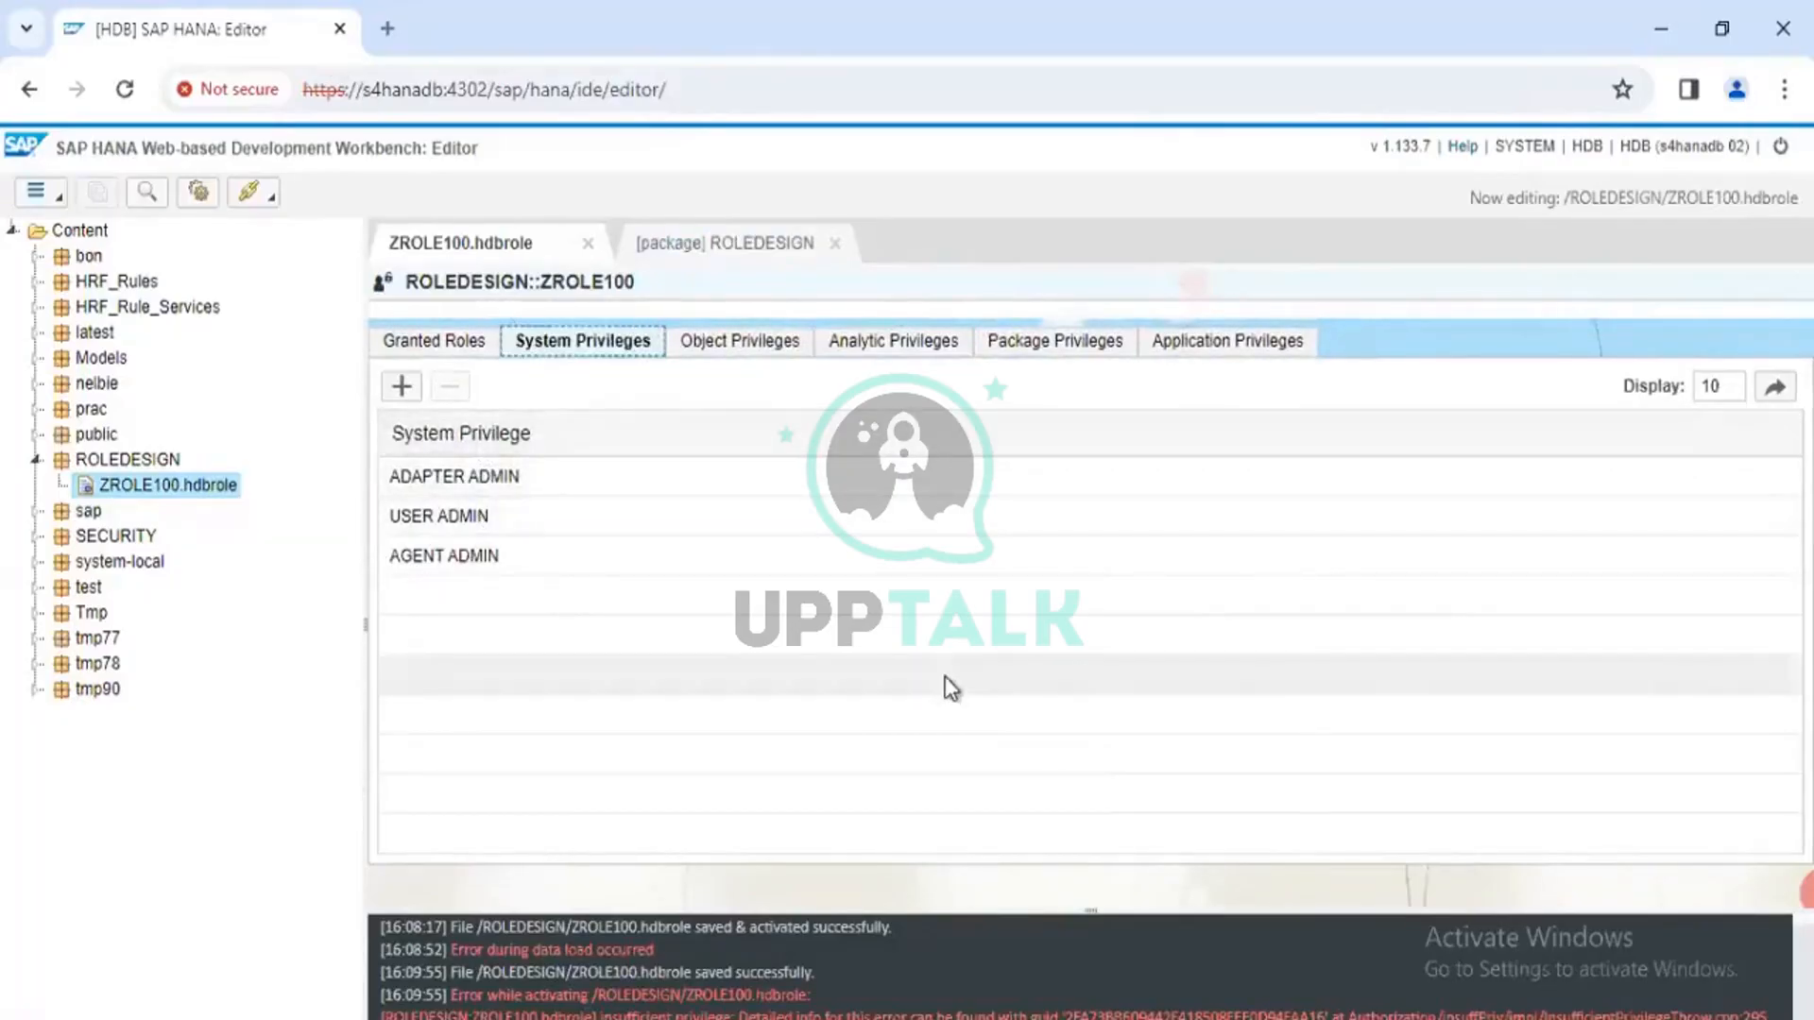
key(alt+Tab)
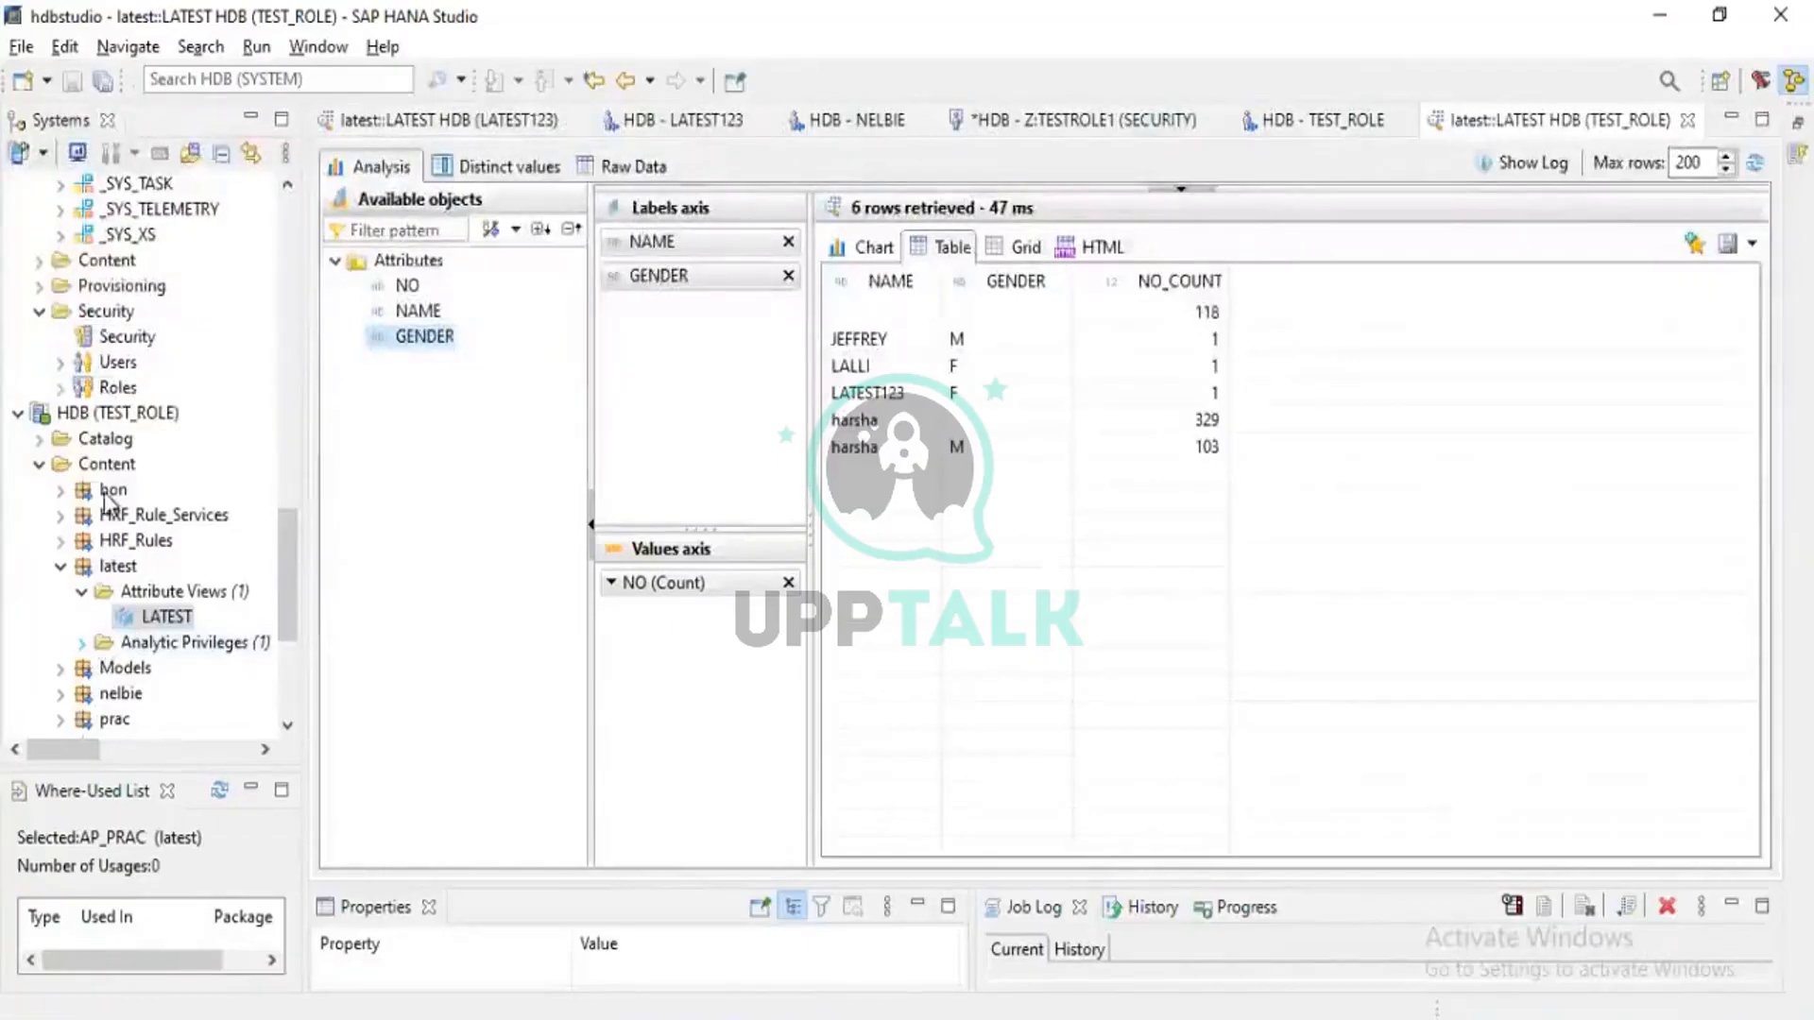
Check the connection status of the HDB (TEST_ROLE) system in the Systems tree
mouse_move(124, 418)
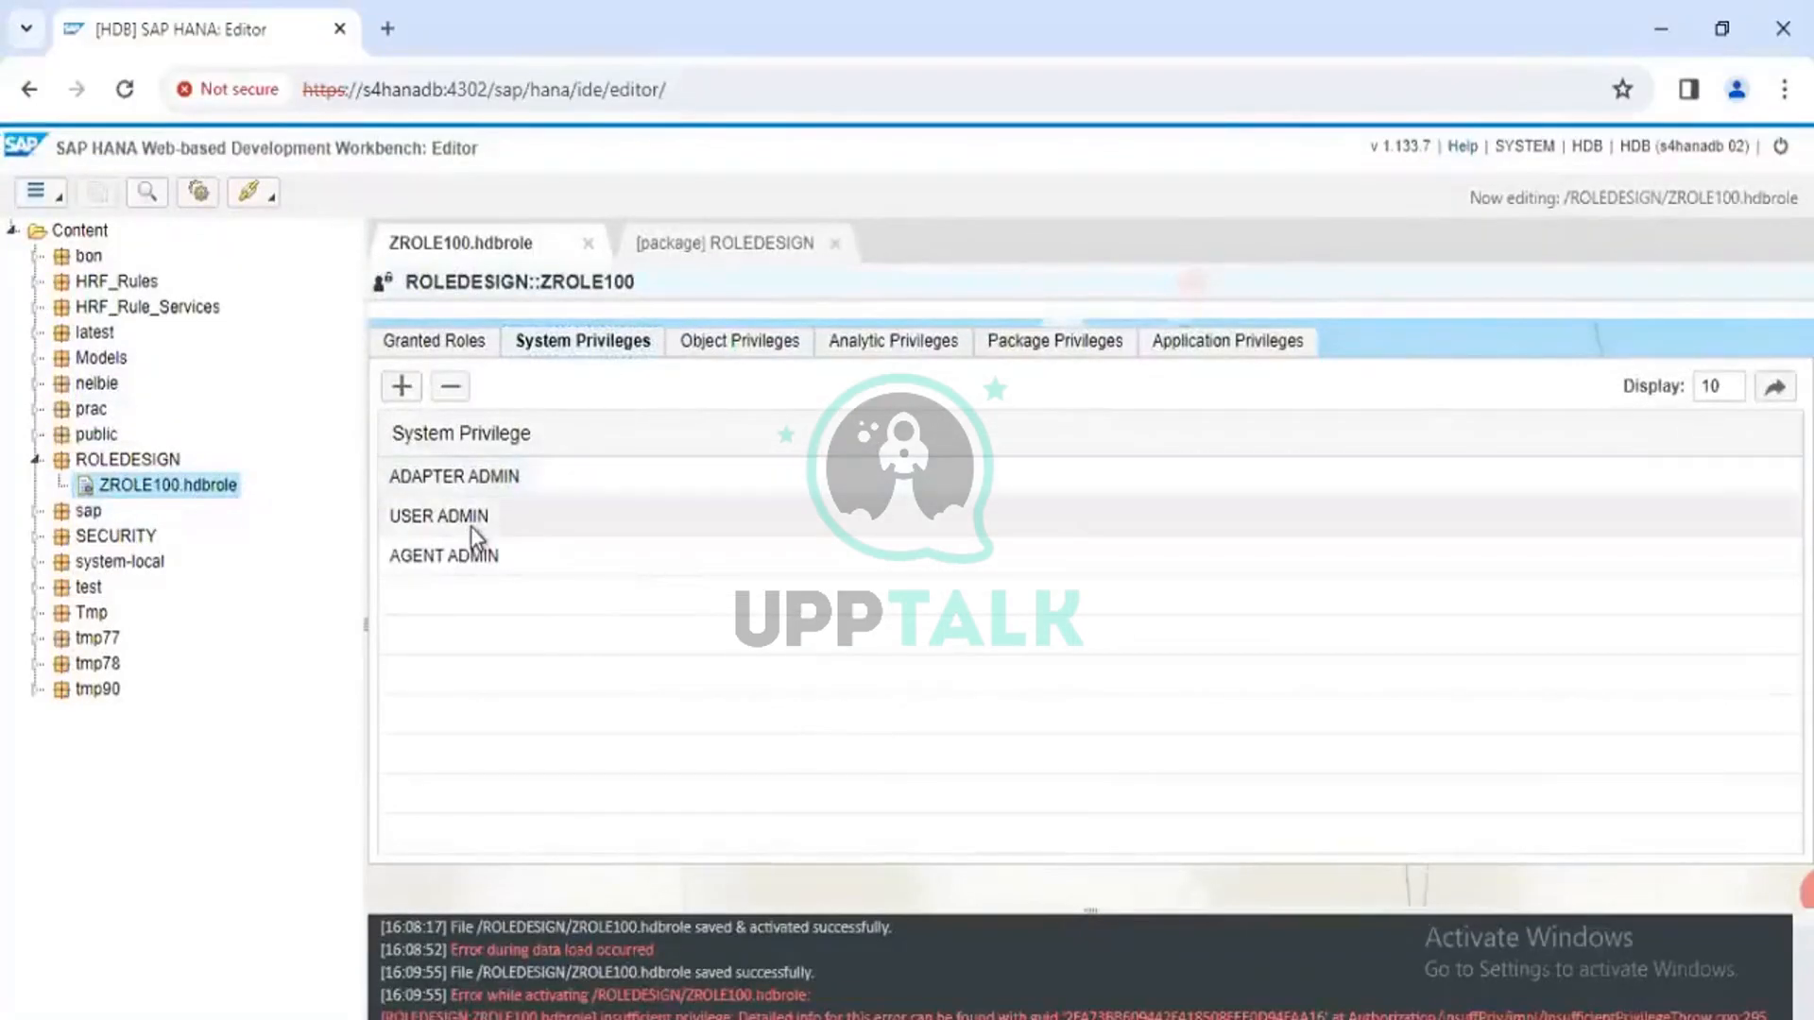
Select USER ADMIN, view analytic privileges, open and close the ROLEDESIGN package tab, and inspect the granted USER role
click(472, 528)
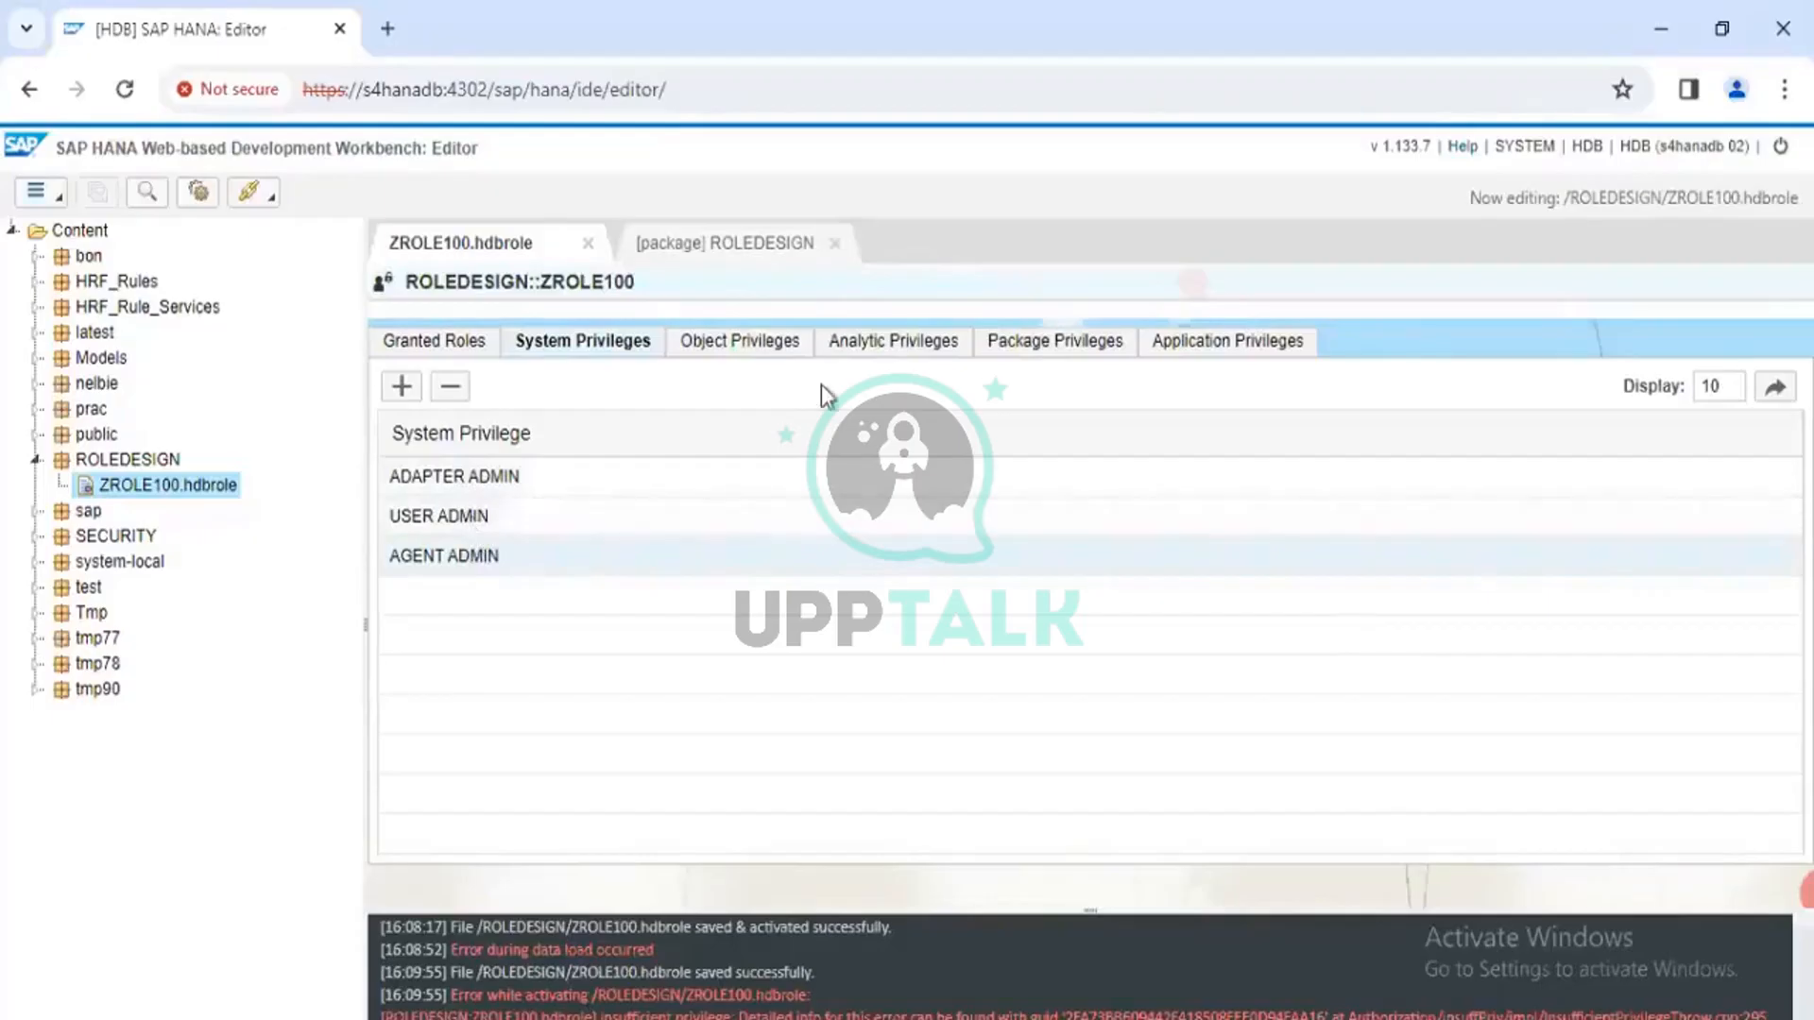
click(896, 344)
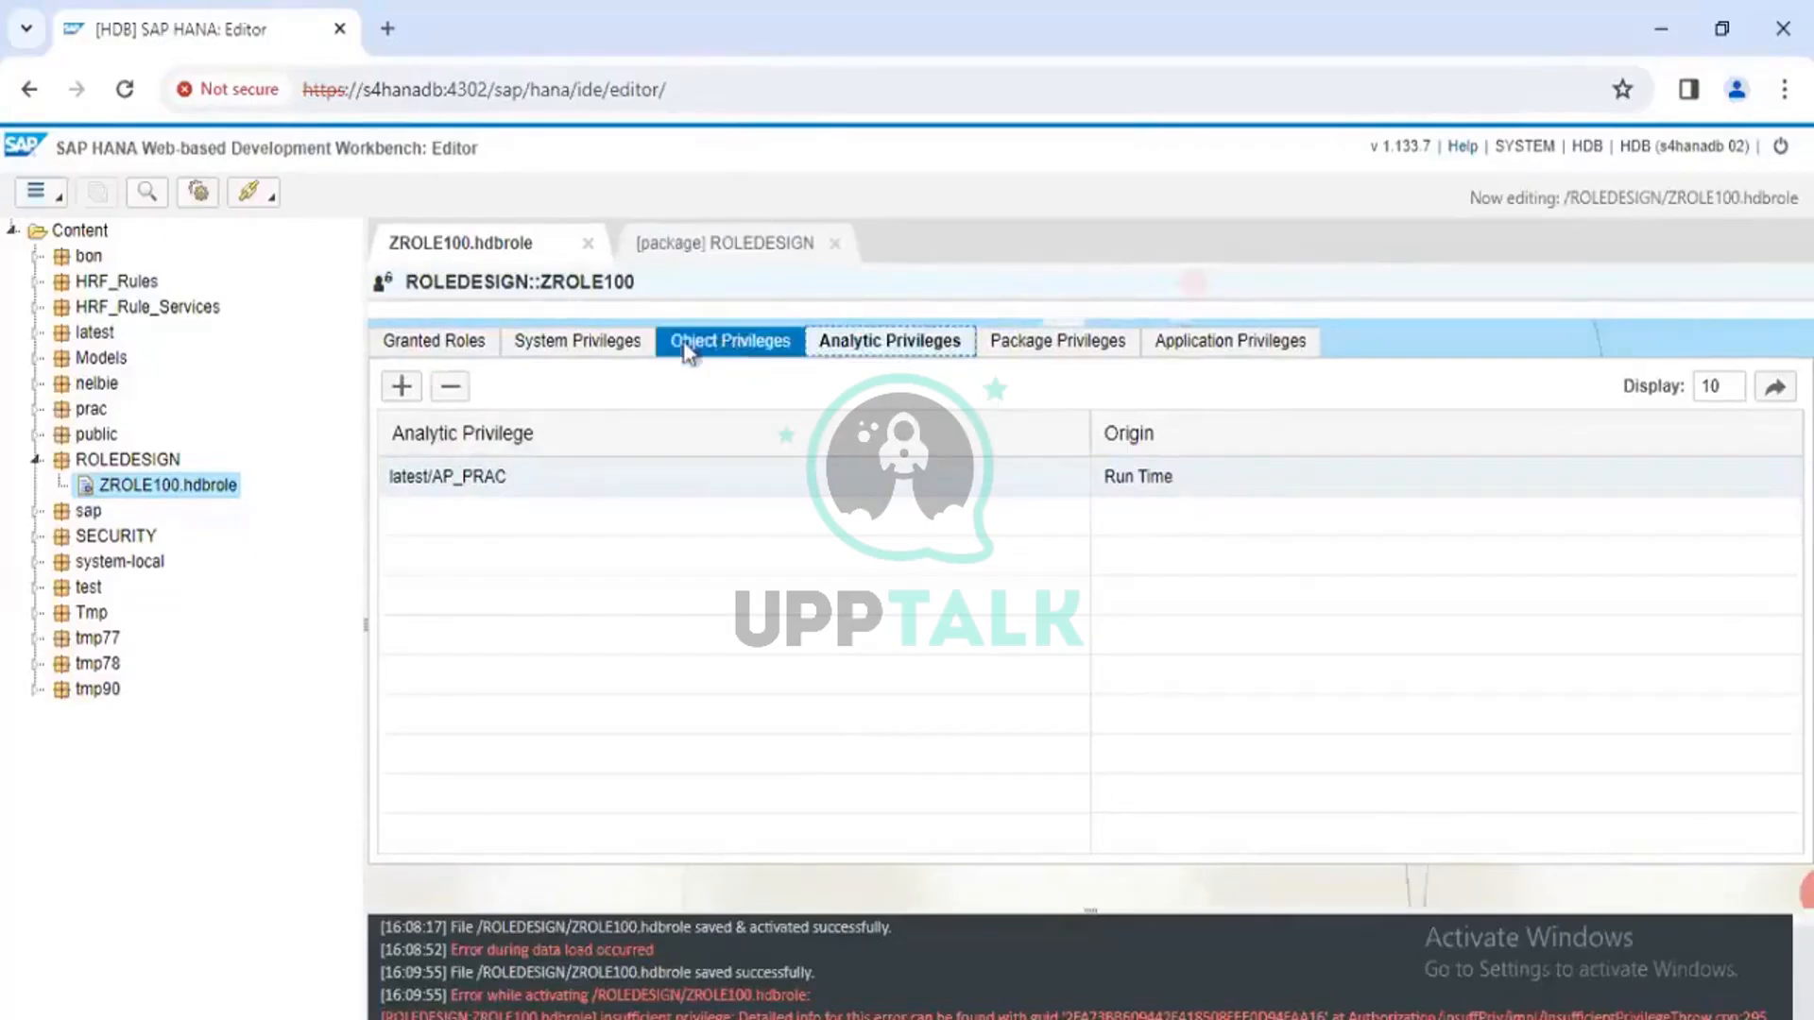
click(716, 242)
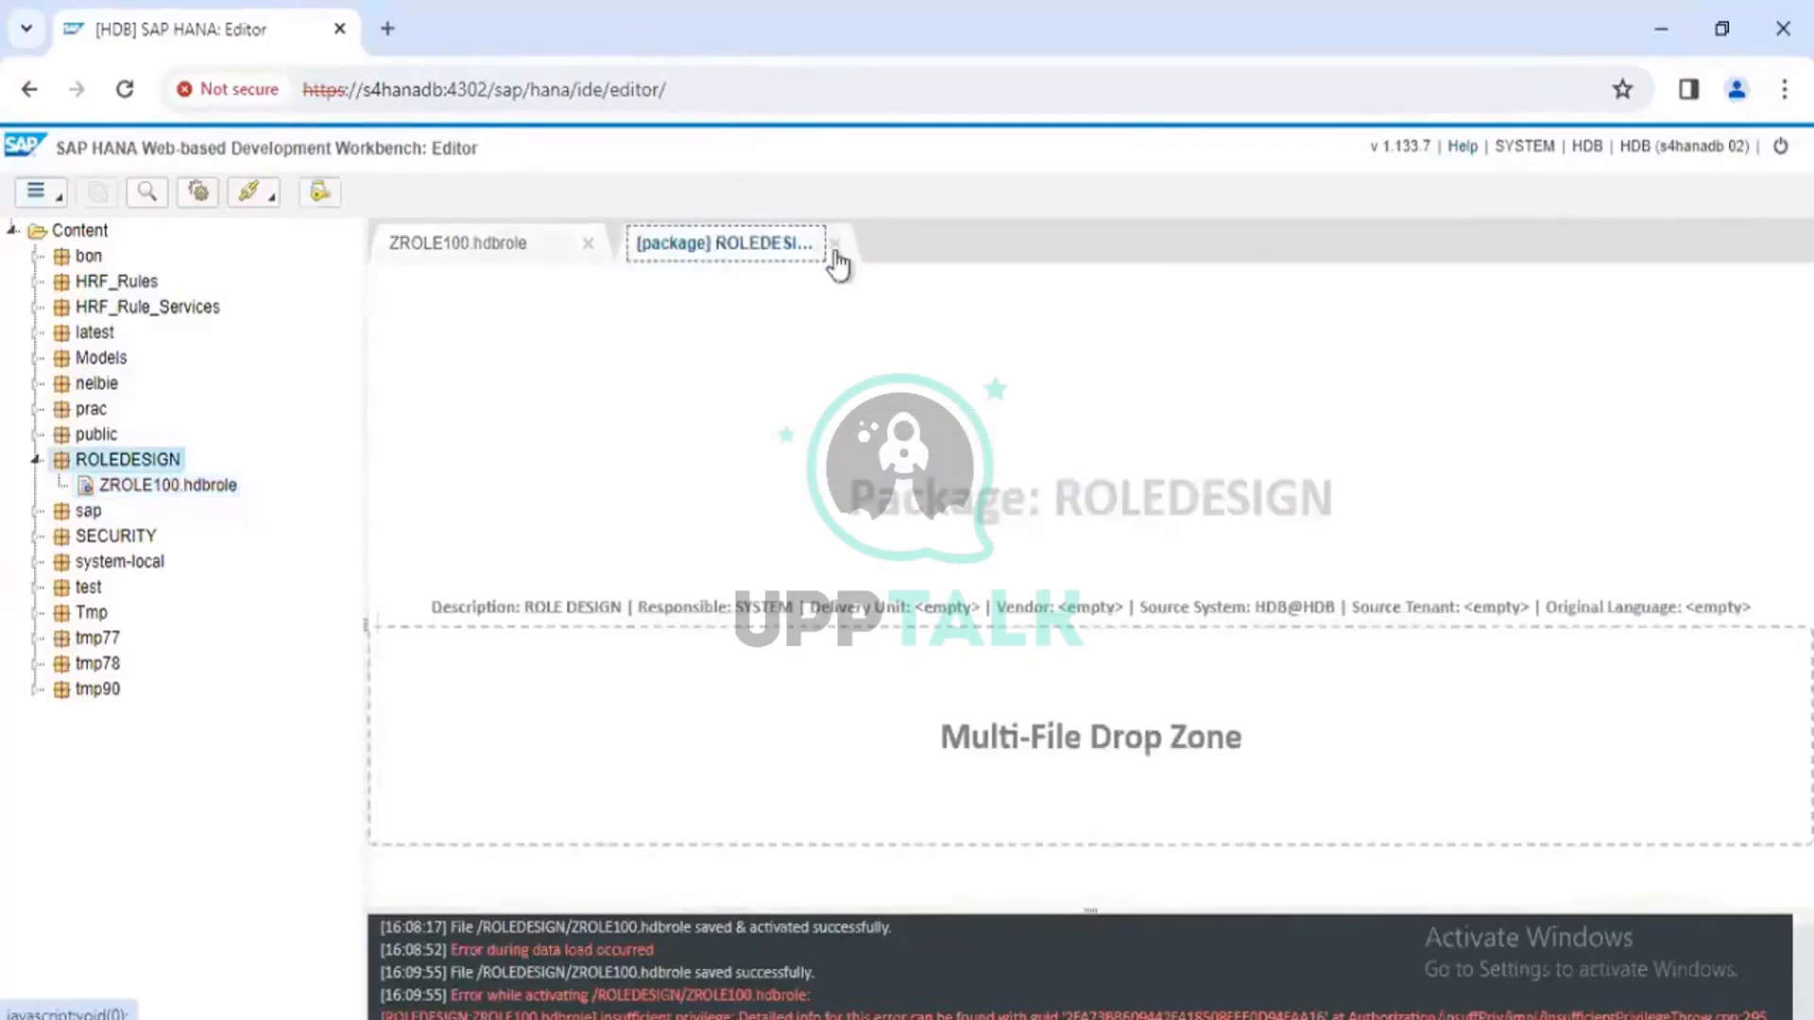
click(836, 244)
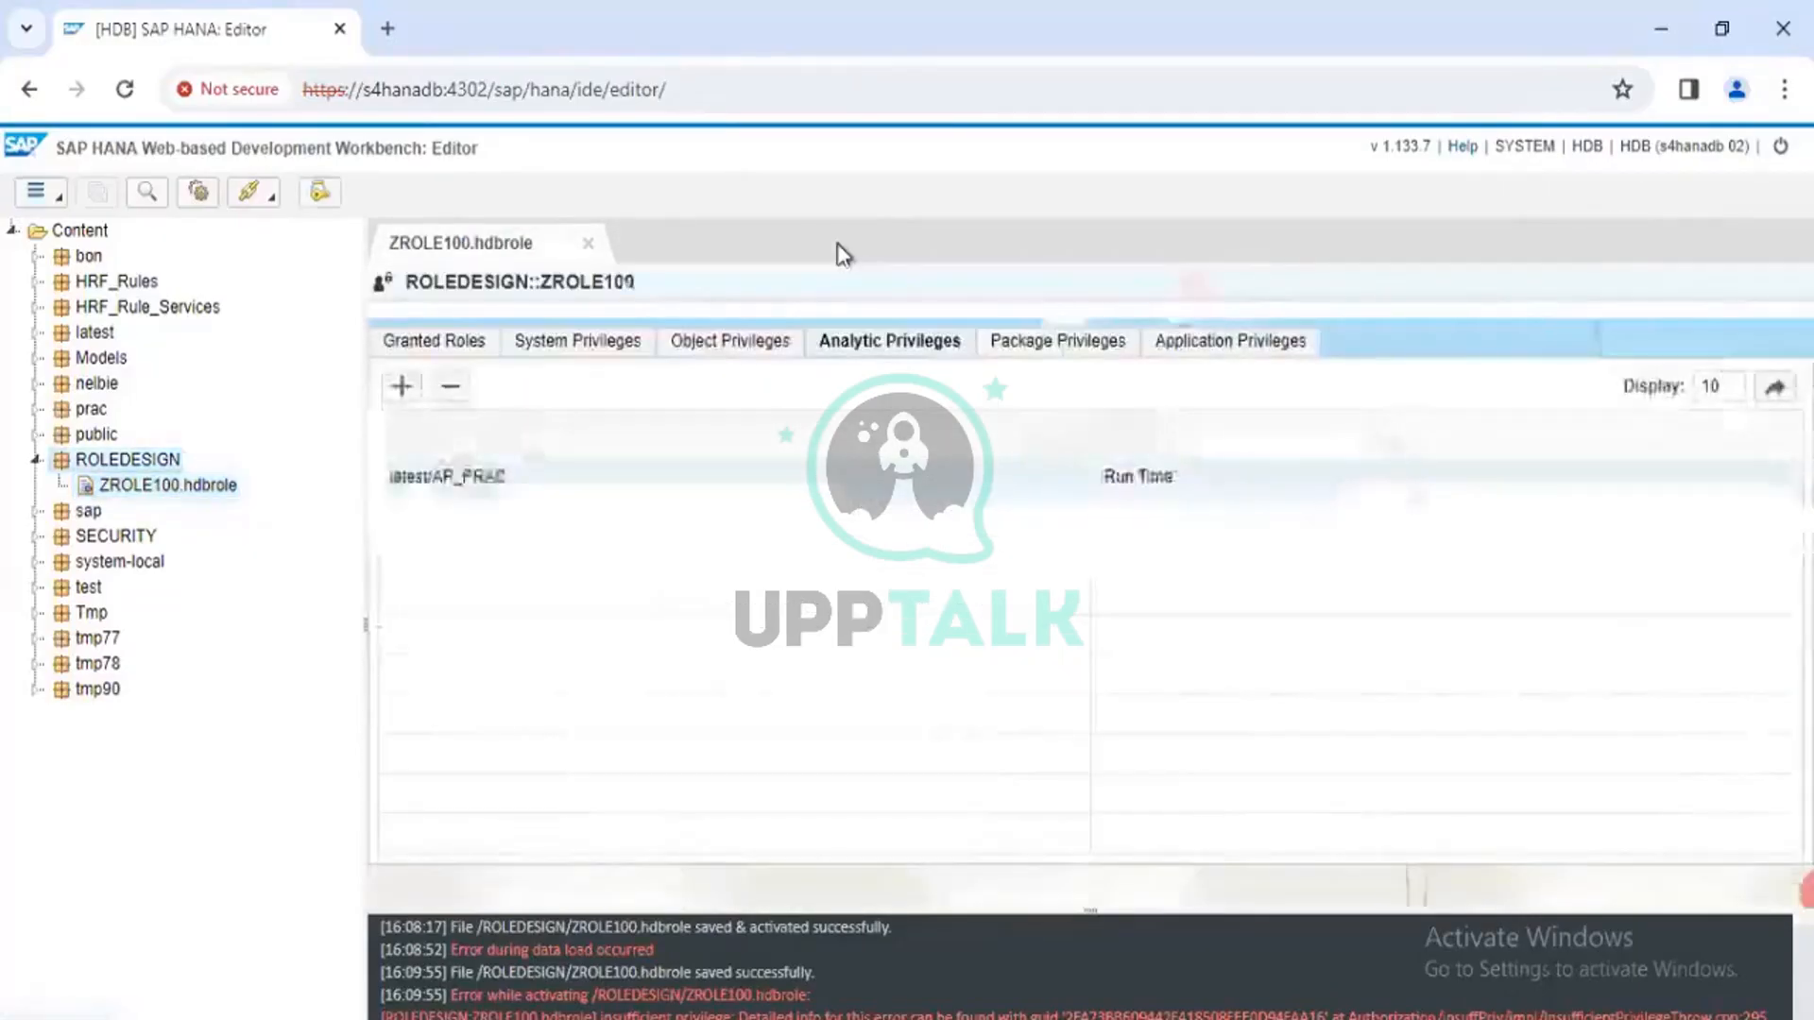
click(416, 342)
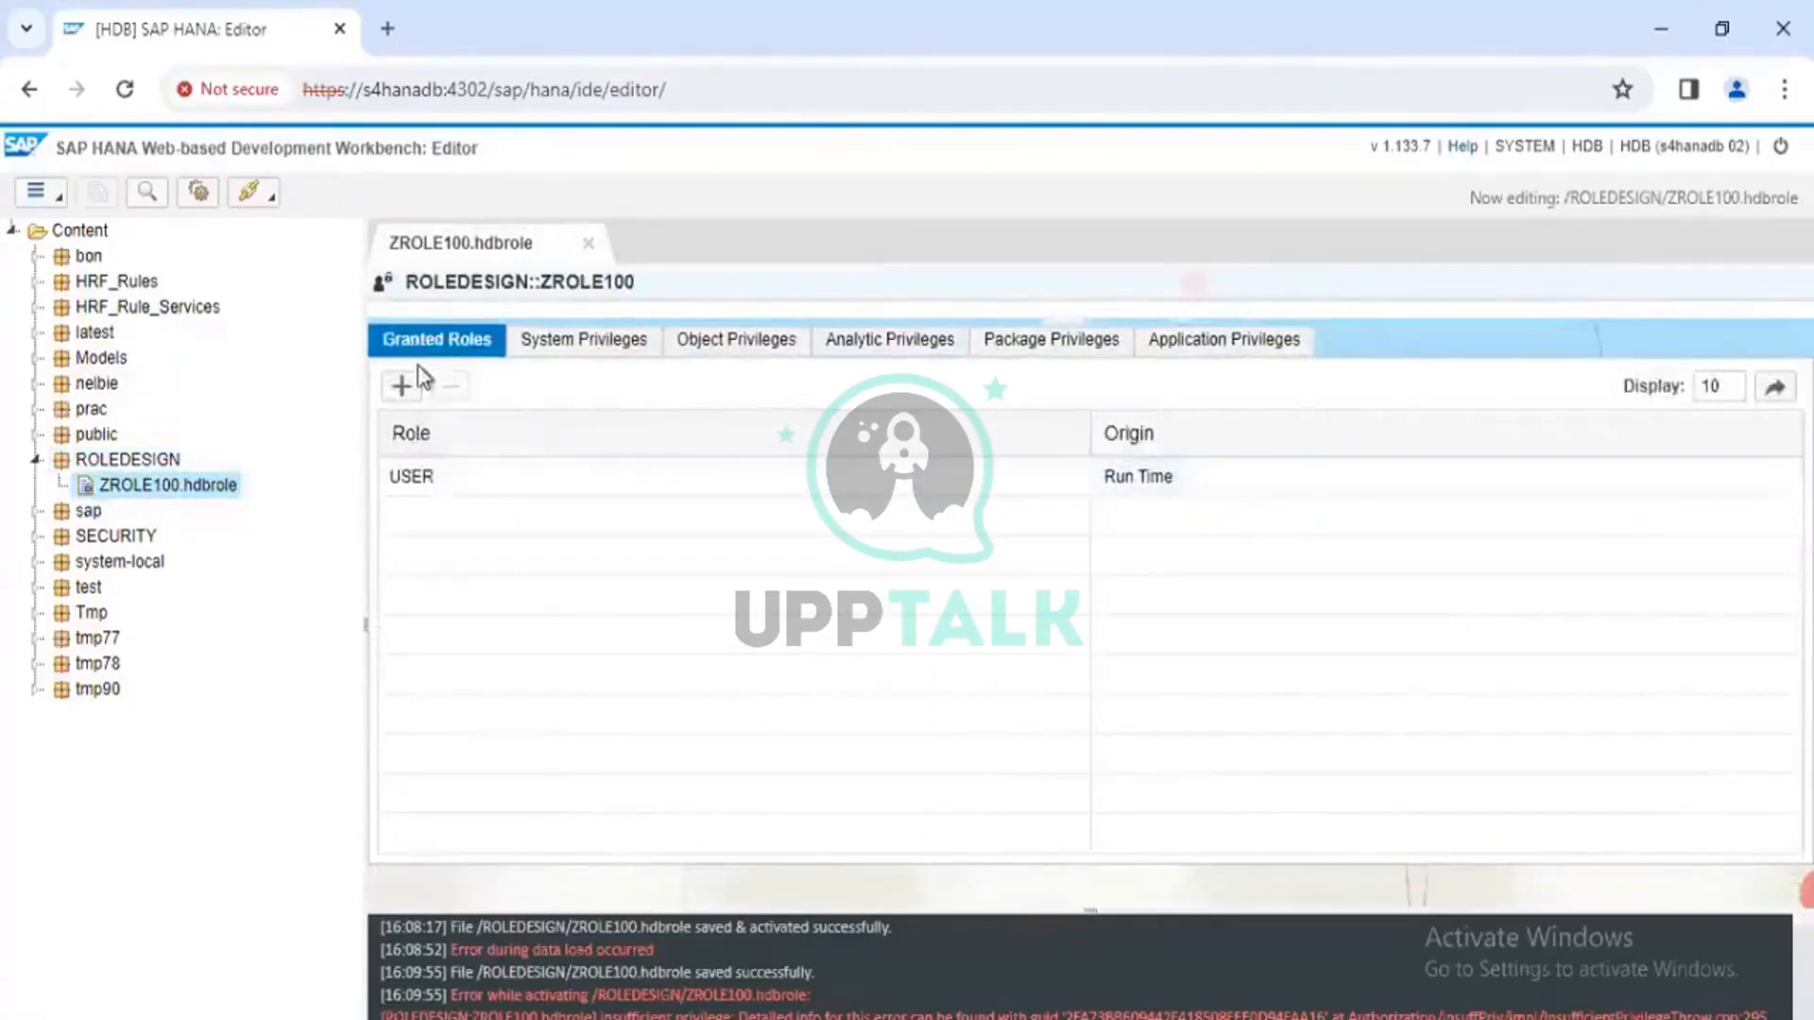
click(523, 484)
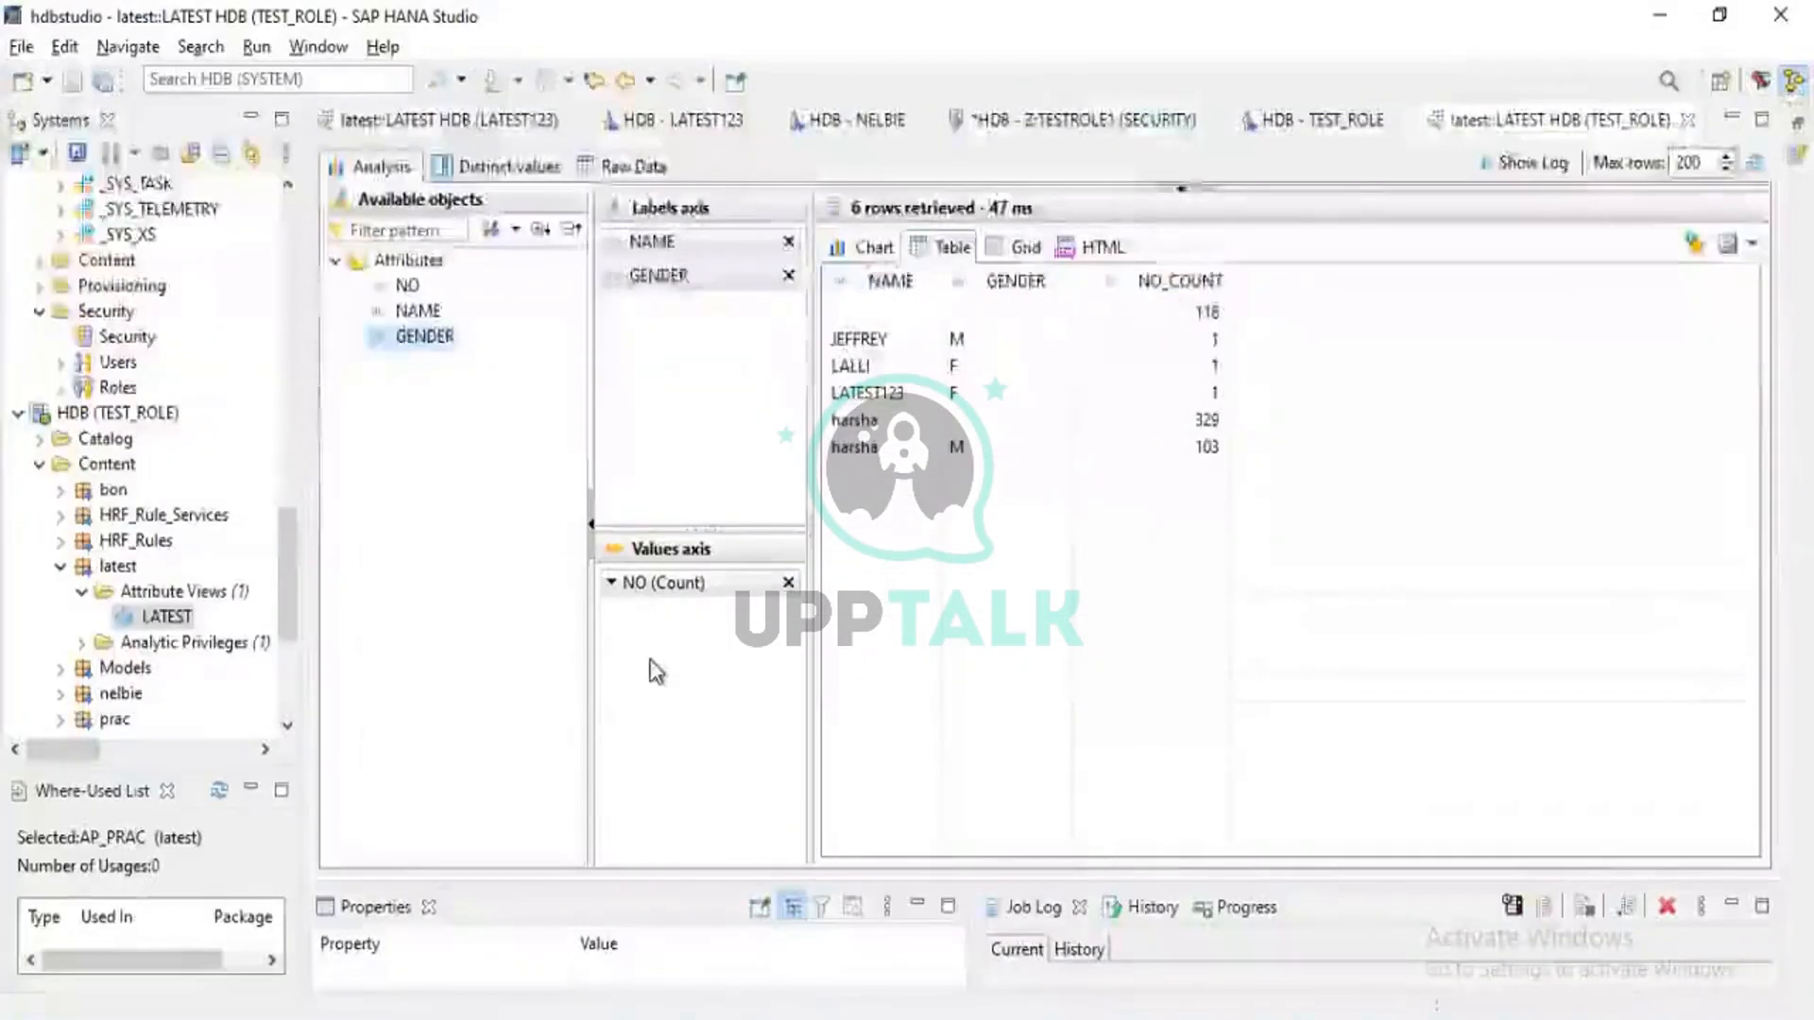
Close the Z:TESTROLE1 editor without saving and close the HDB - TEST_ROLE editor
click(1215, 123)
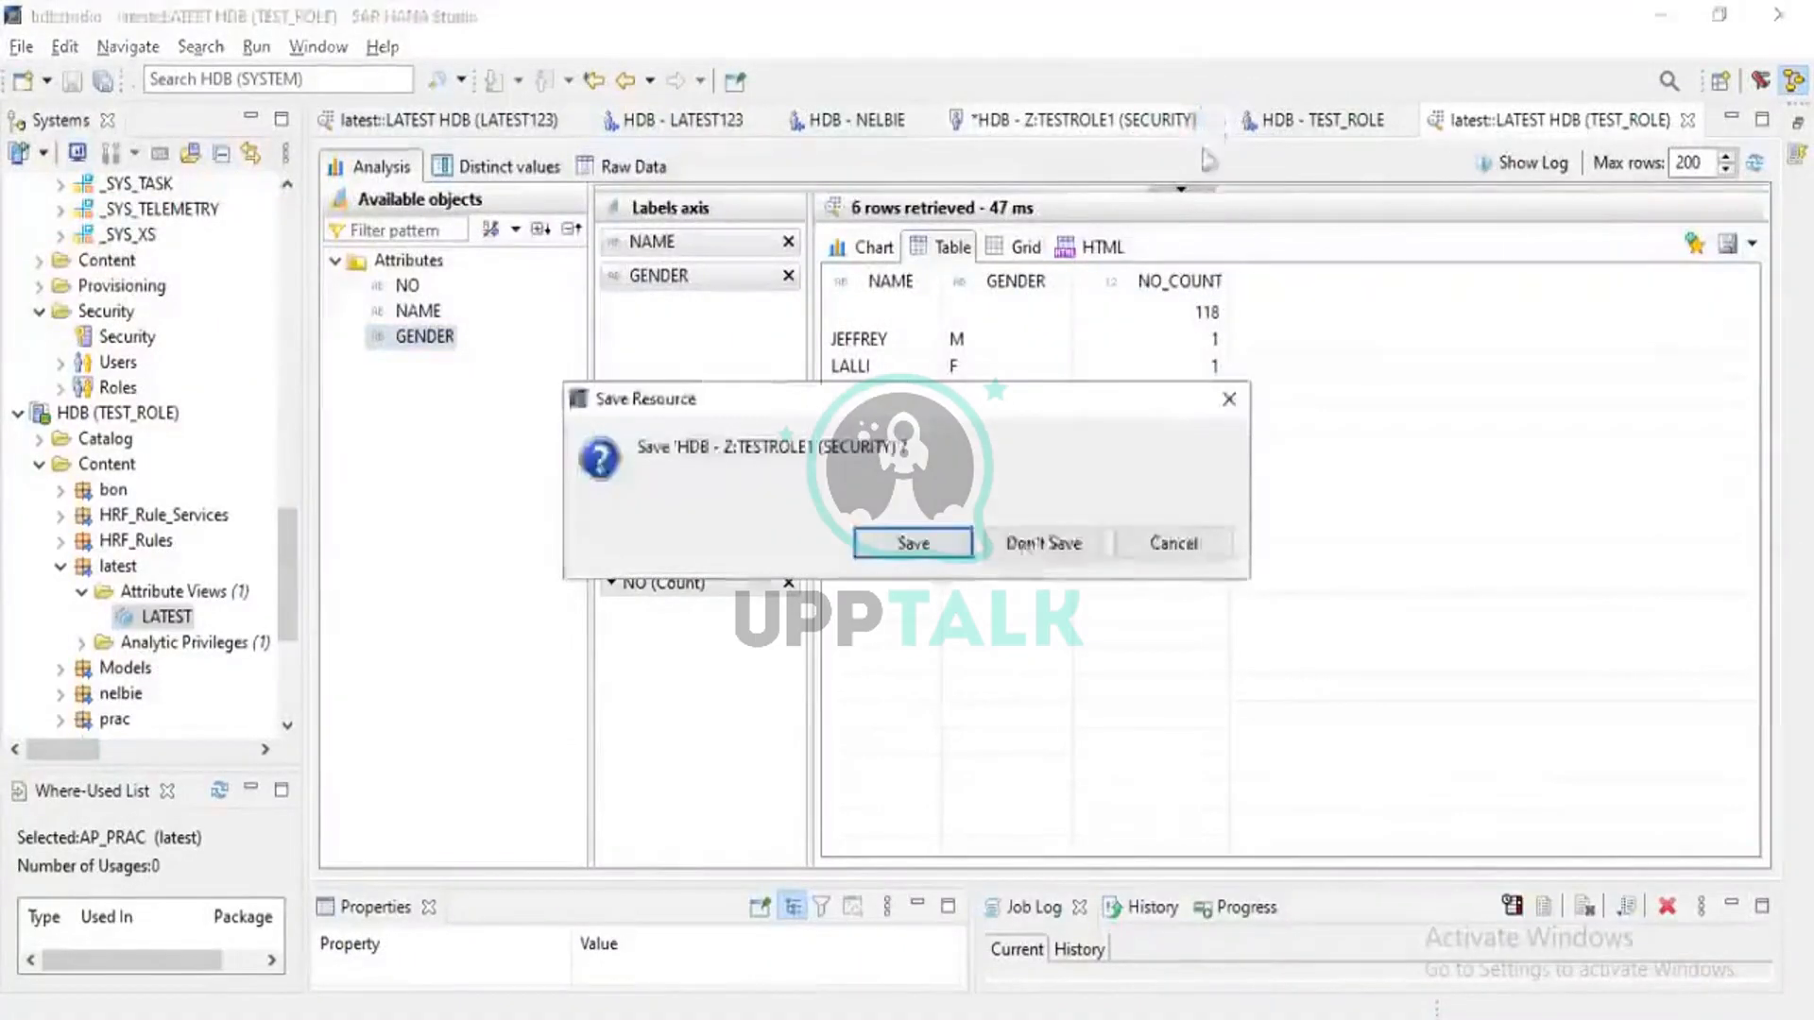
click(1058, 548)
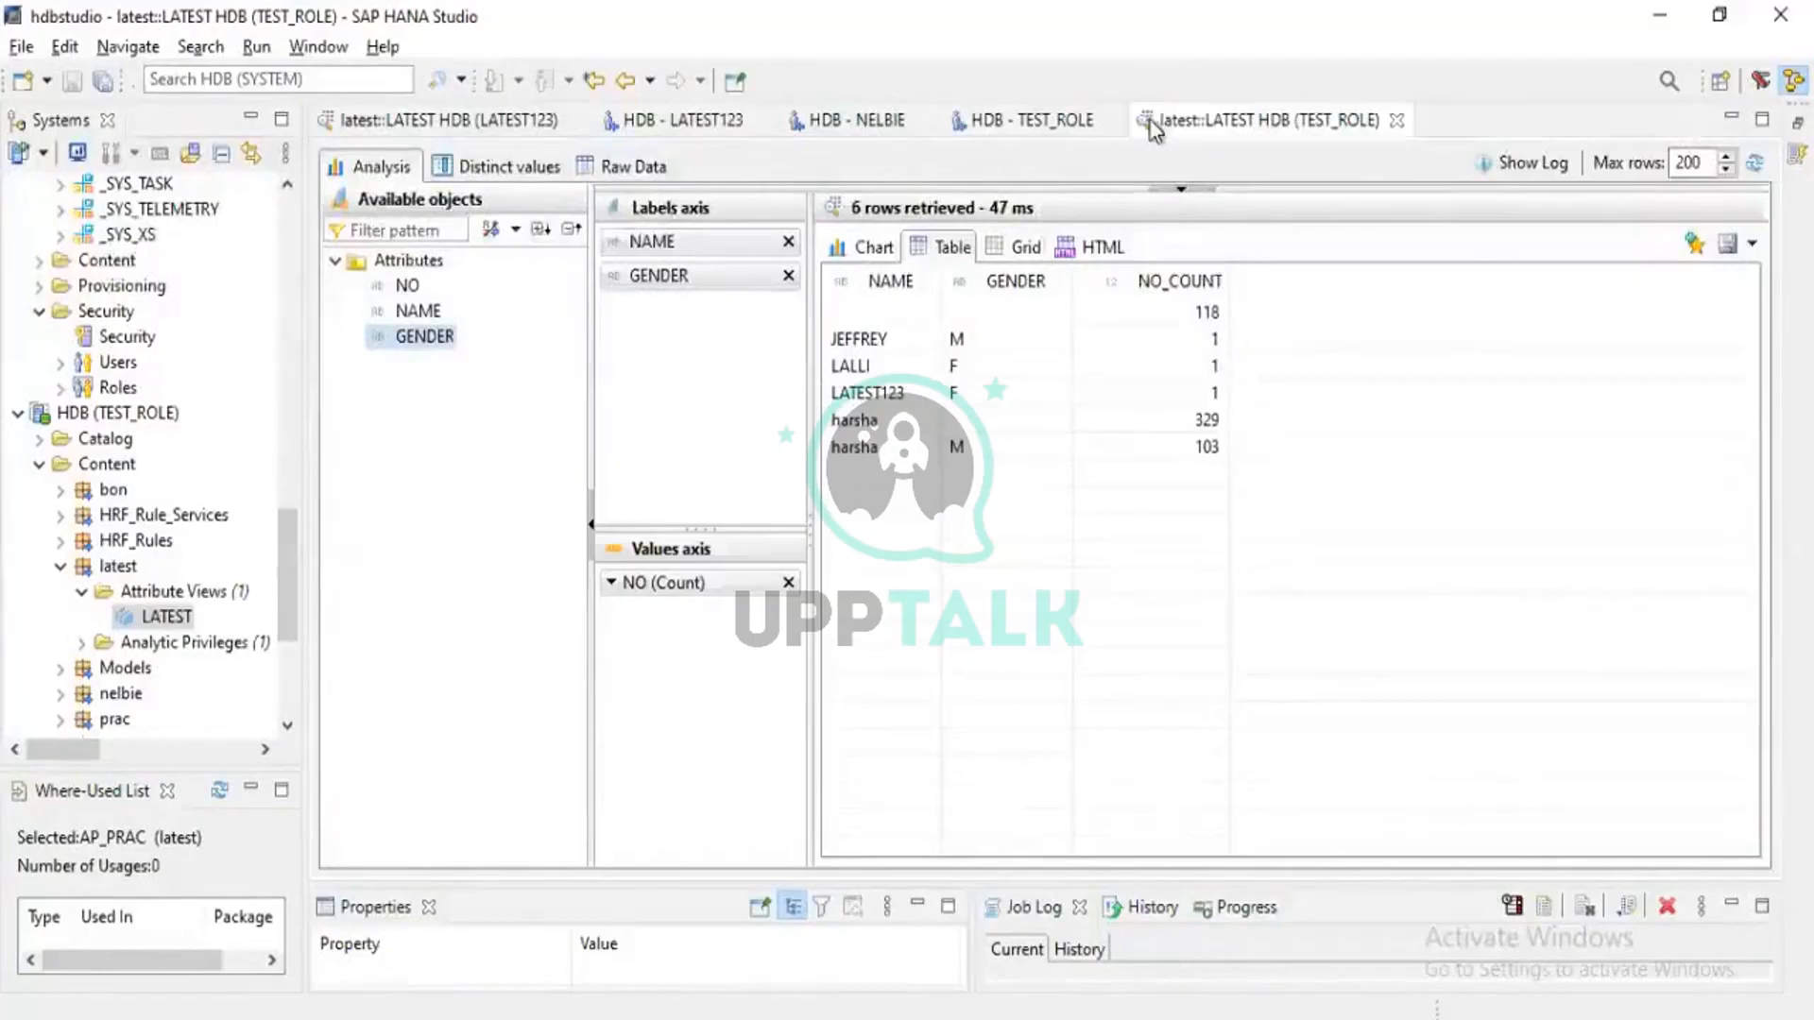
click(1111, 121)
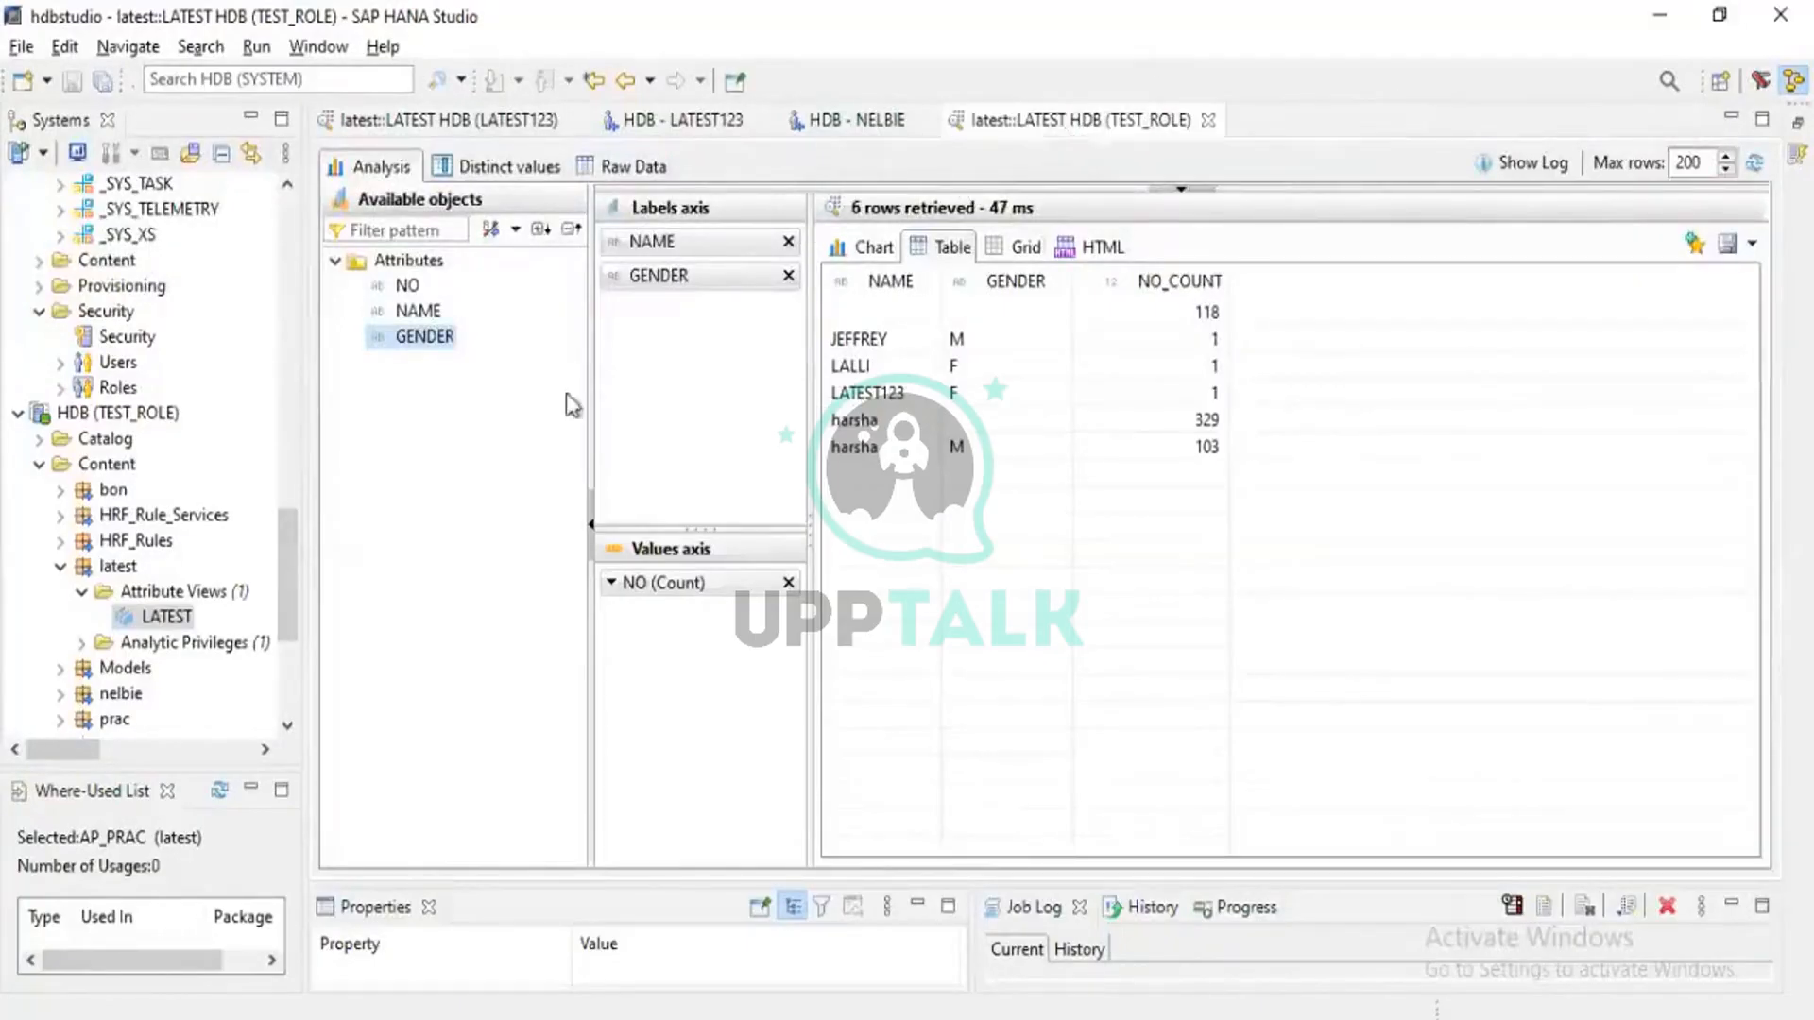
scroll(261, 577, down, 4)
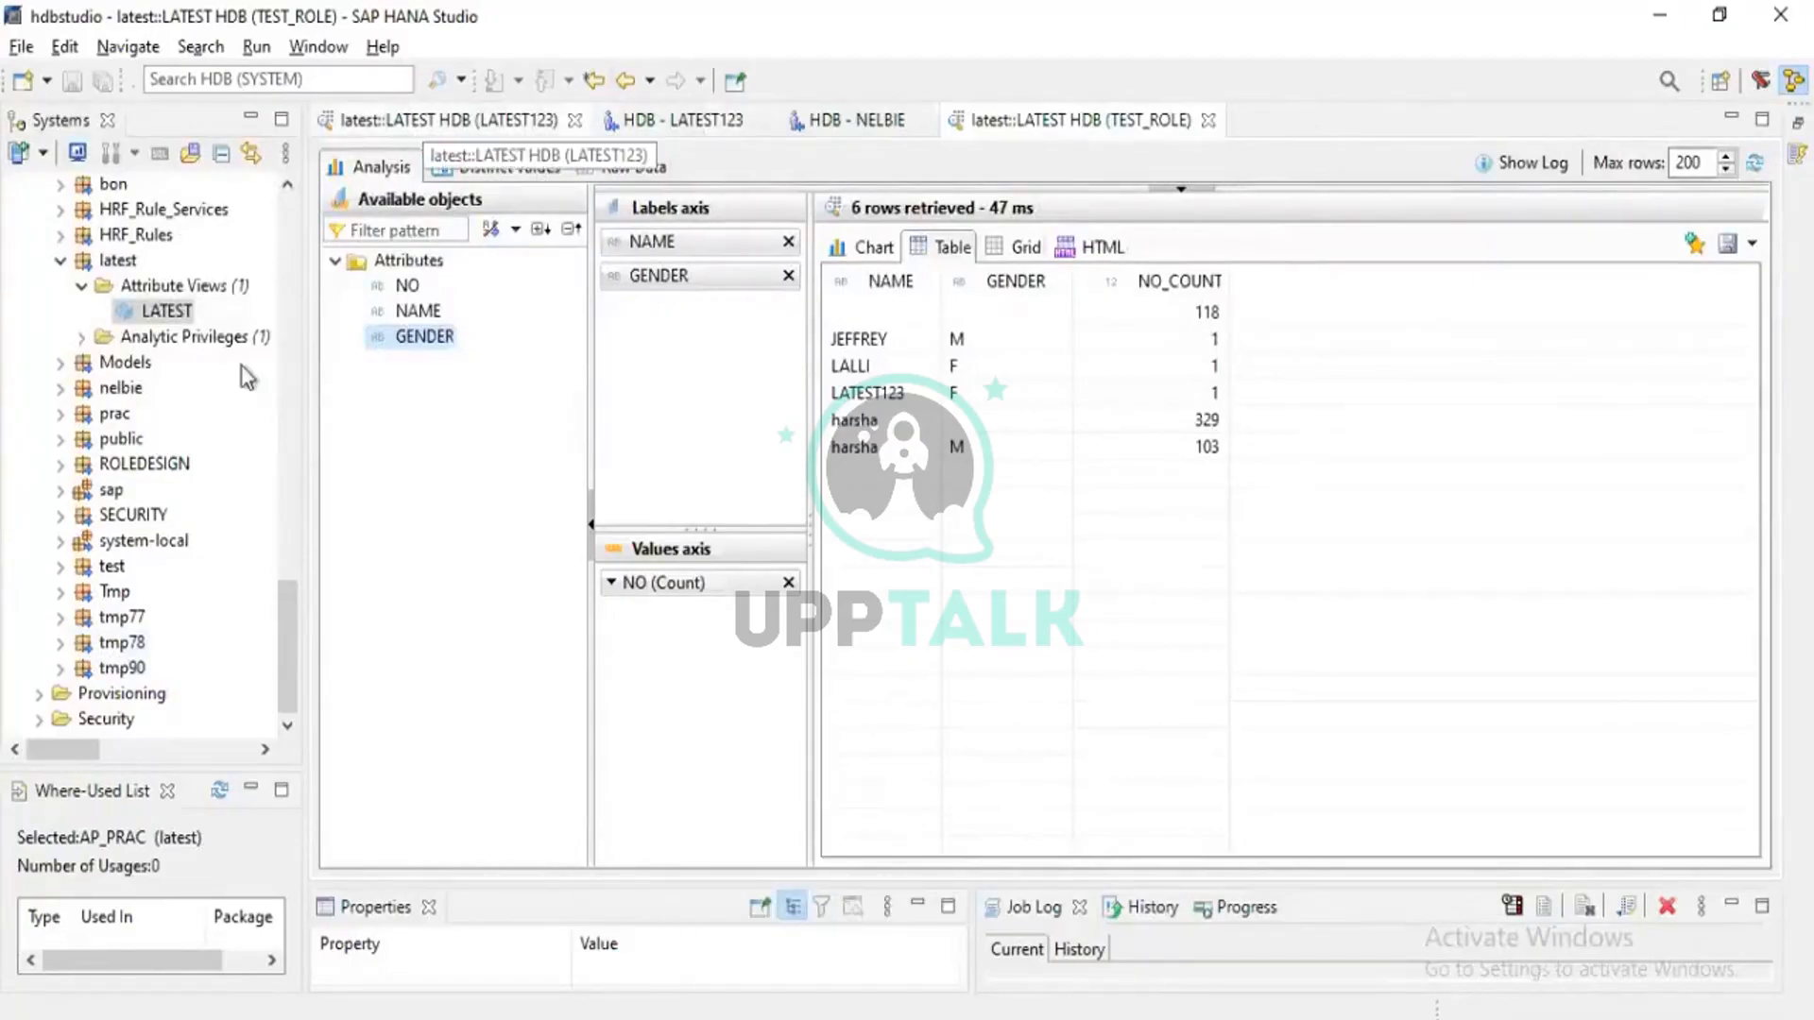
Expand the LATEST schema under HDB (SYSTEM) to list its tables, then collapse it
scroll(121, 699, up, 7)
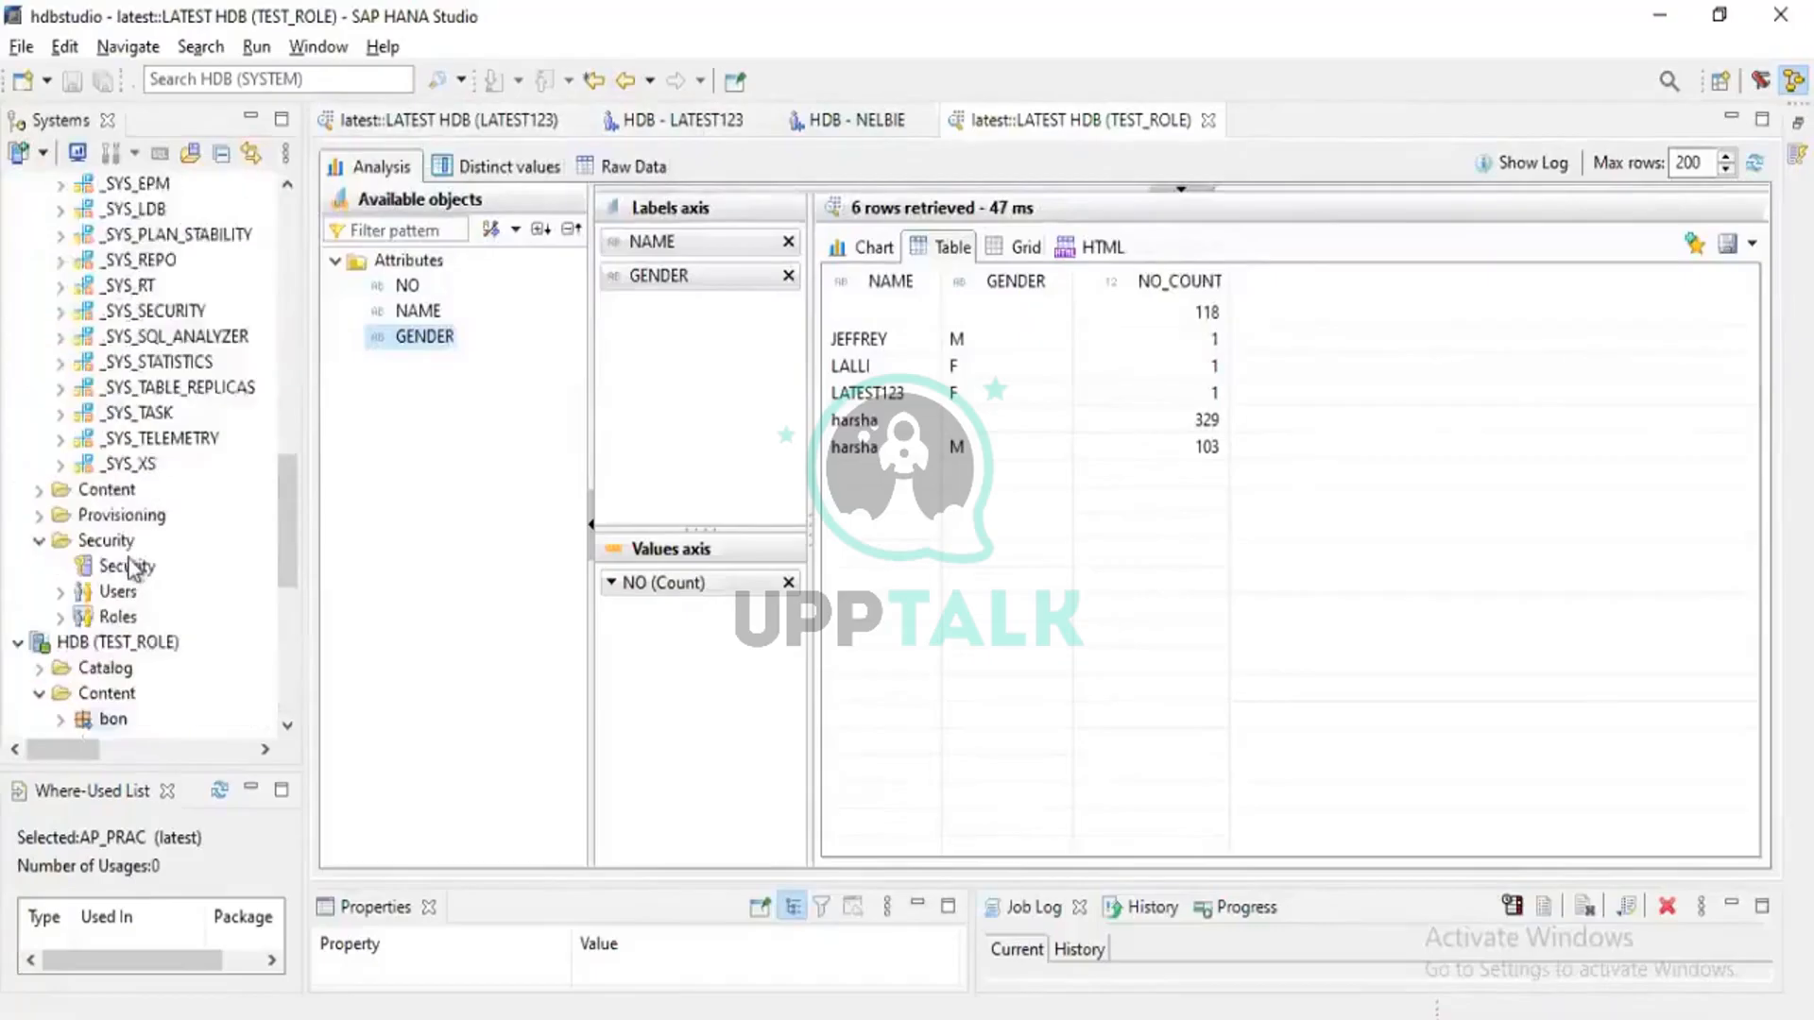
scroll(133, 567, up, 3)
scroll(132, 566, up, 6)
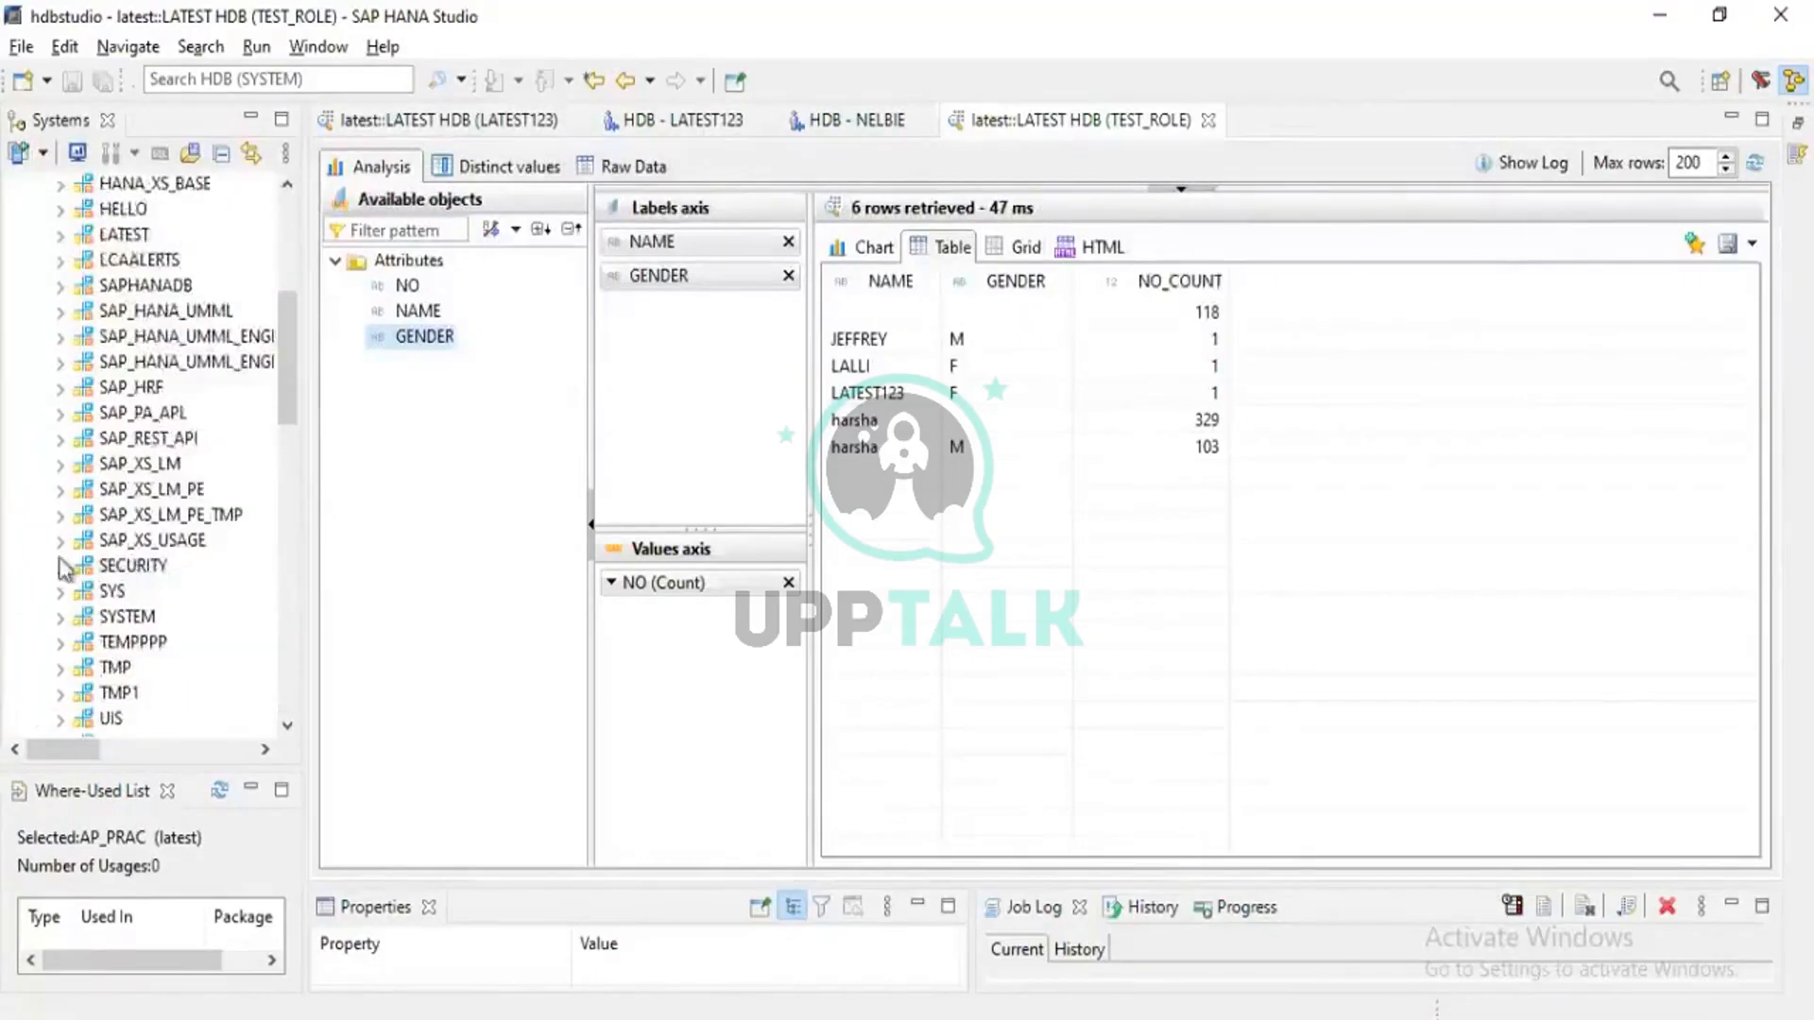
scroll(58, 558, up, 4)
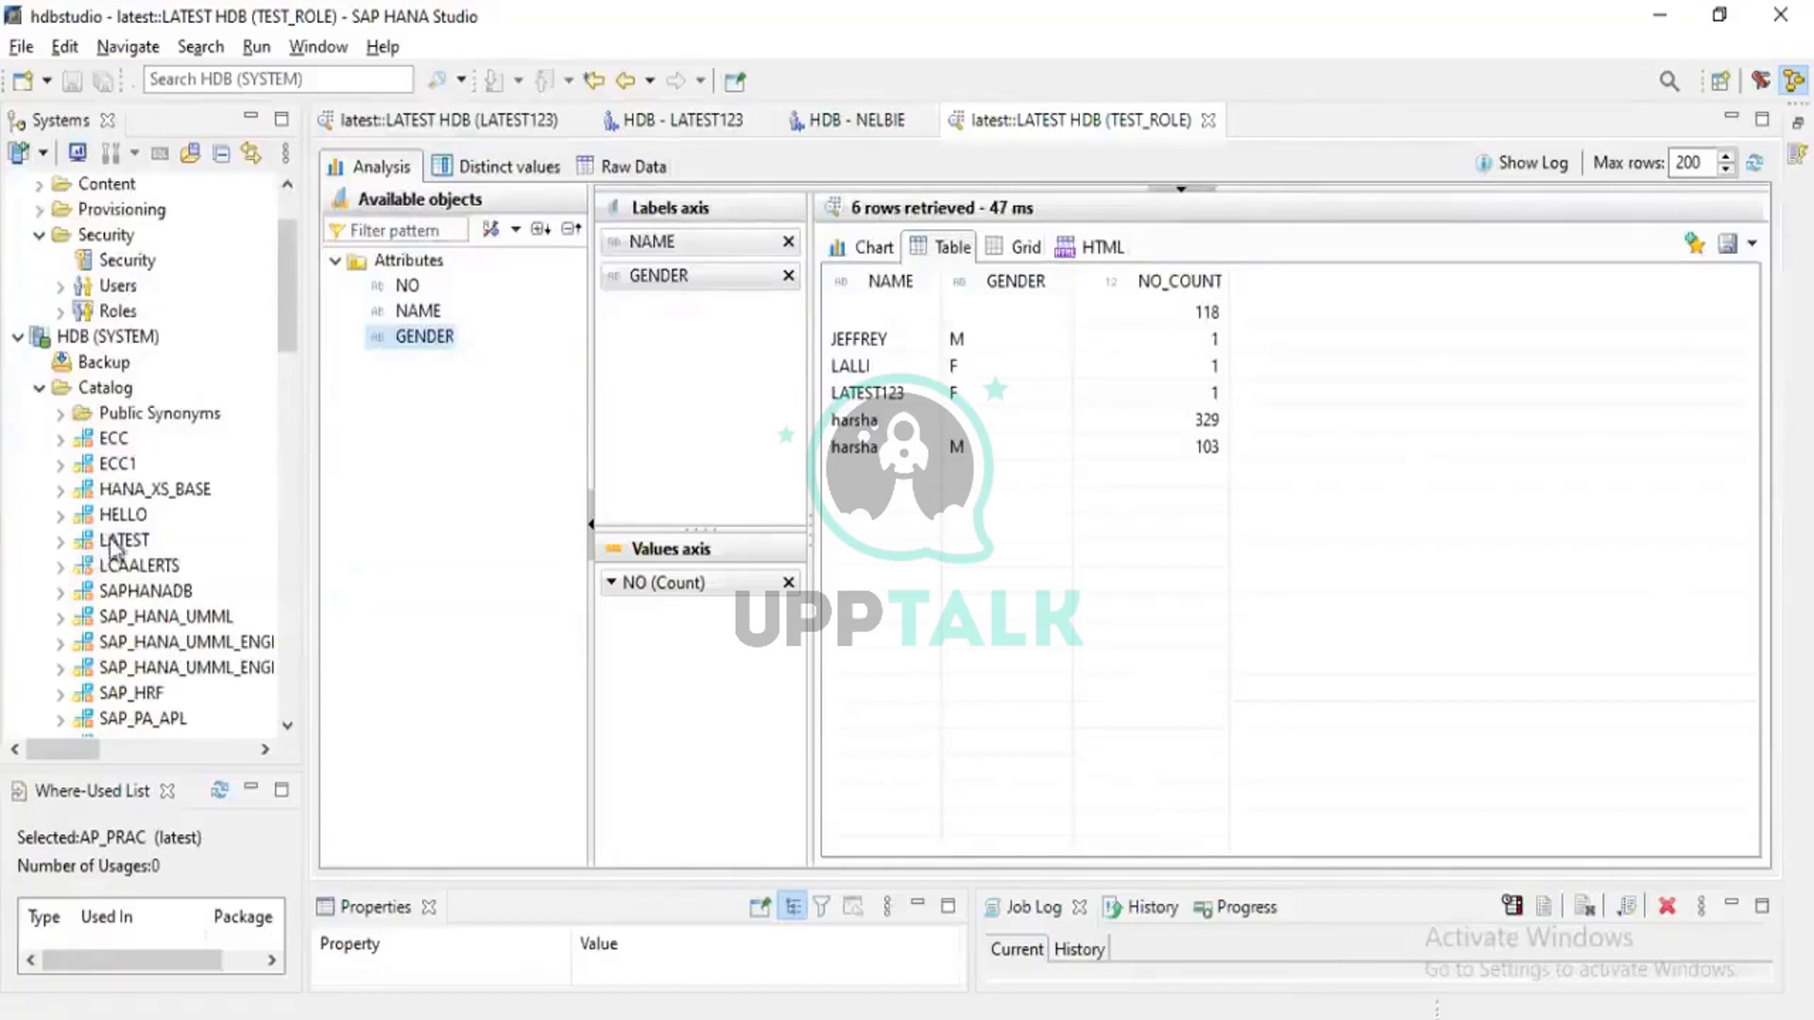
click(113, 543)
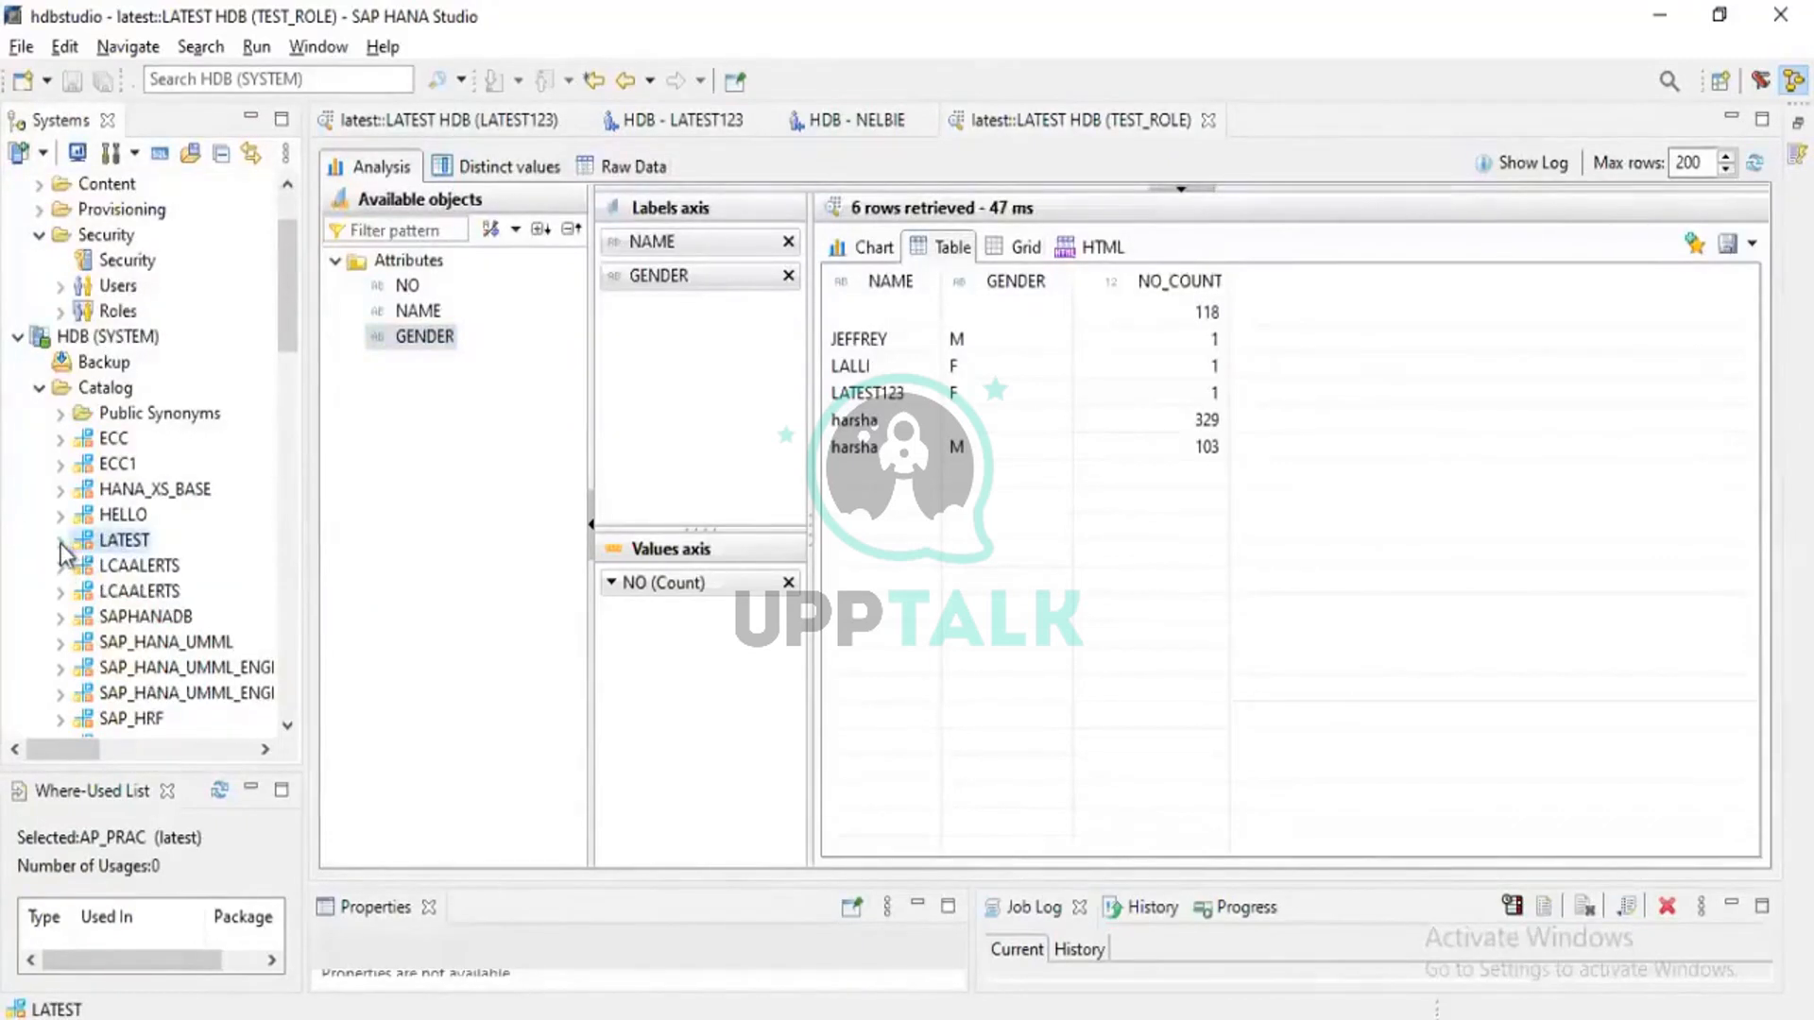
click(60, 541)
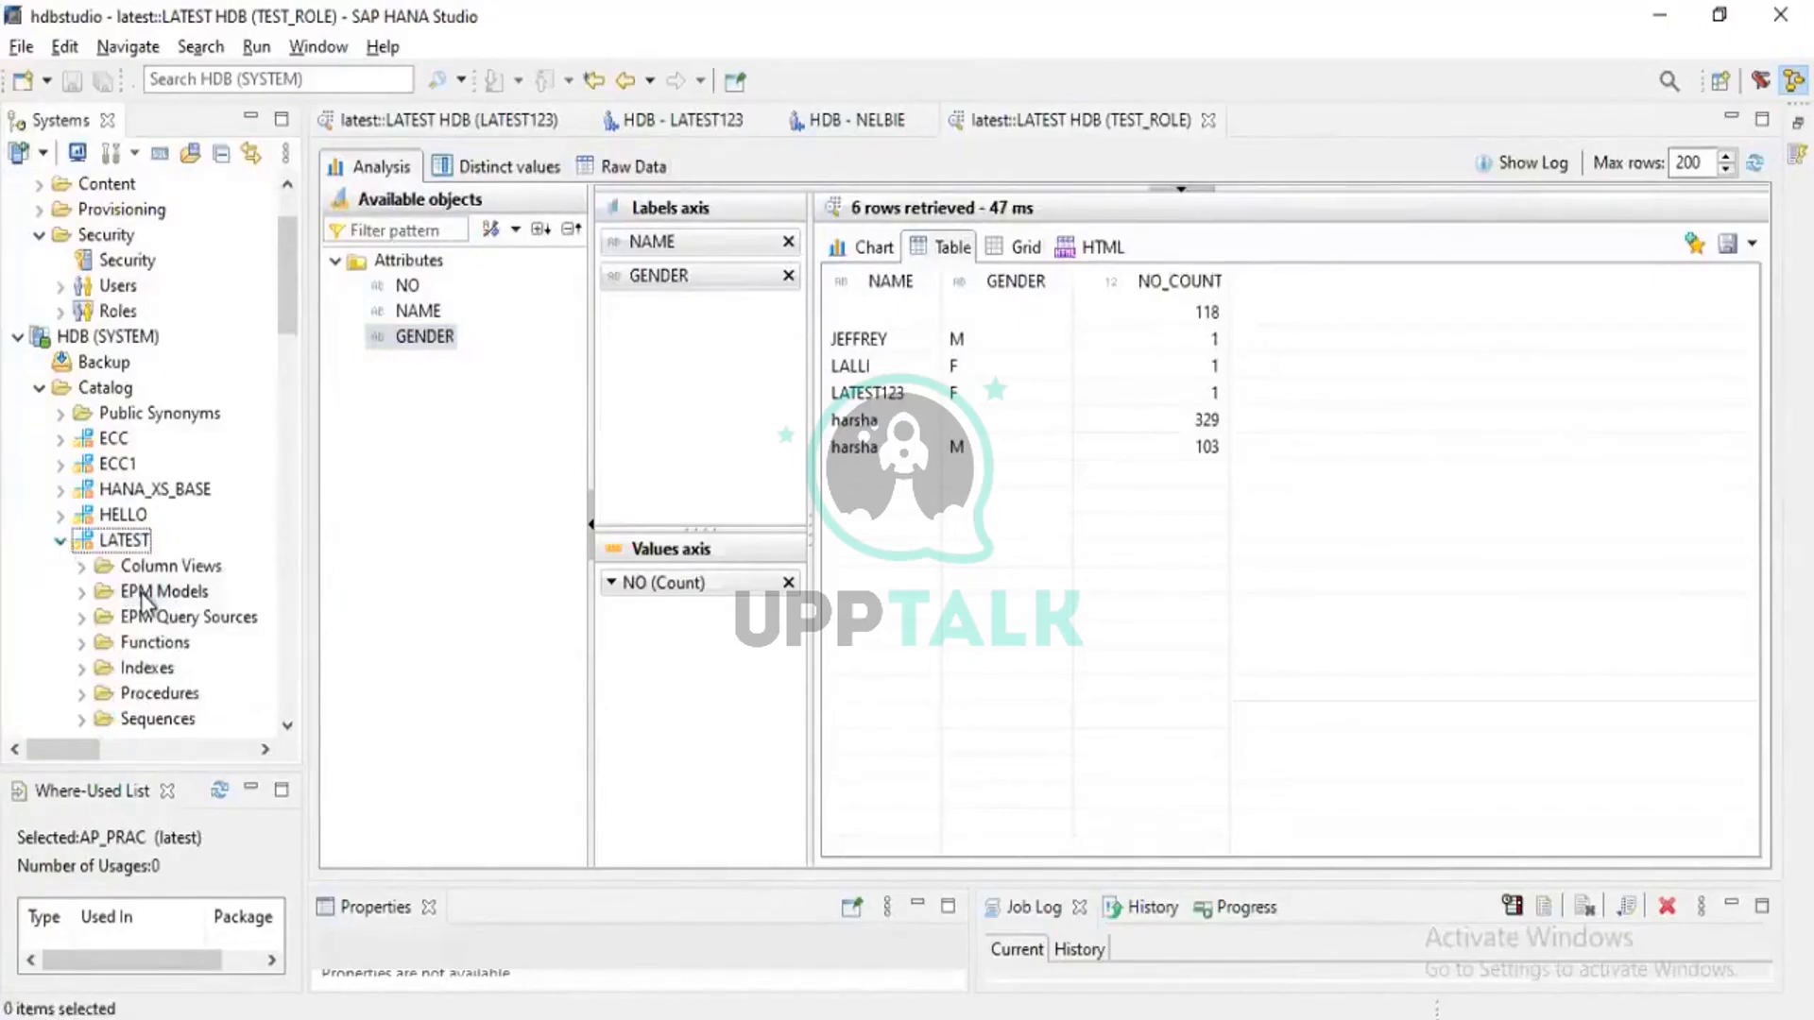
scroll(118, 570, down, 3)
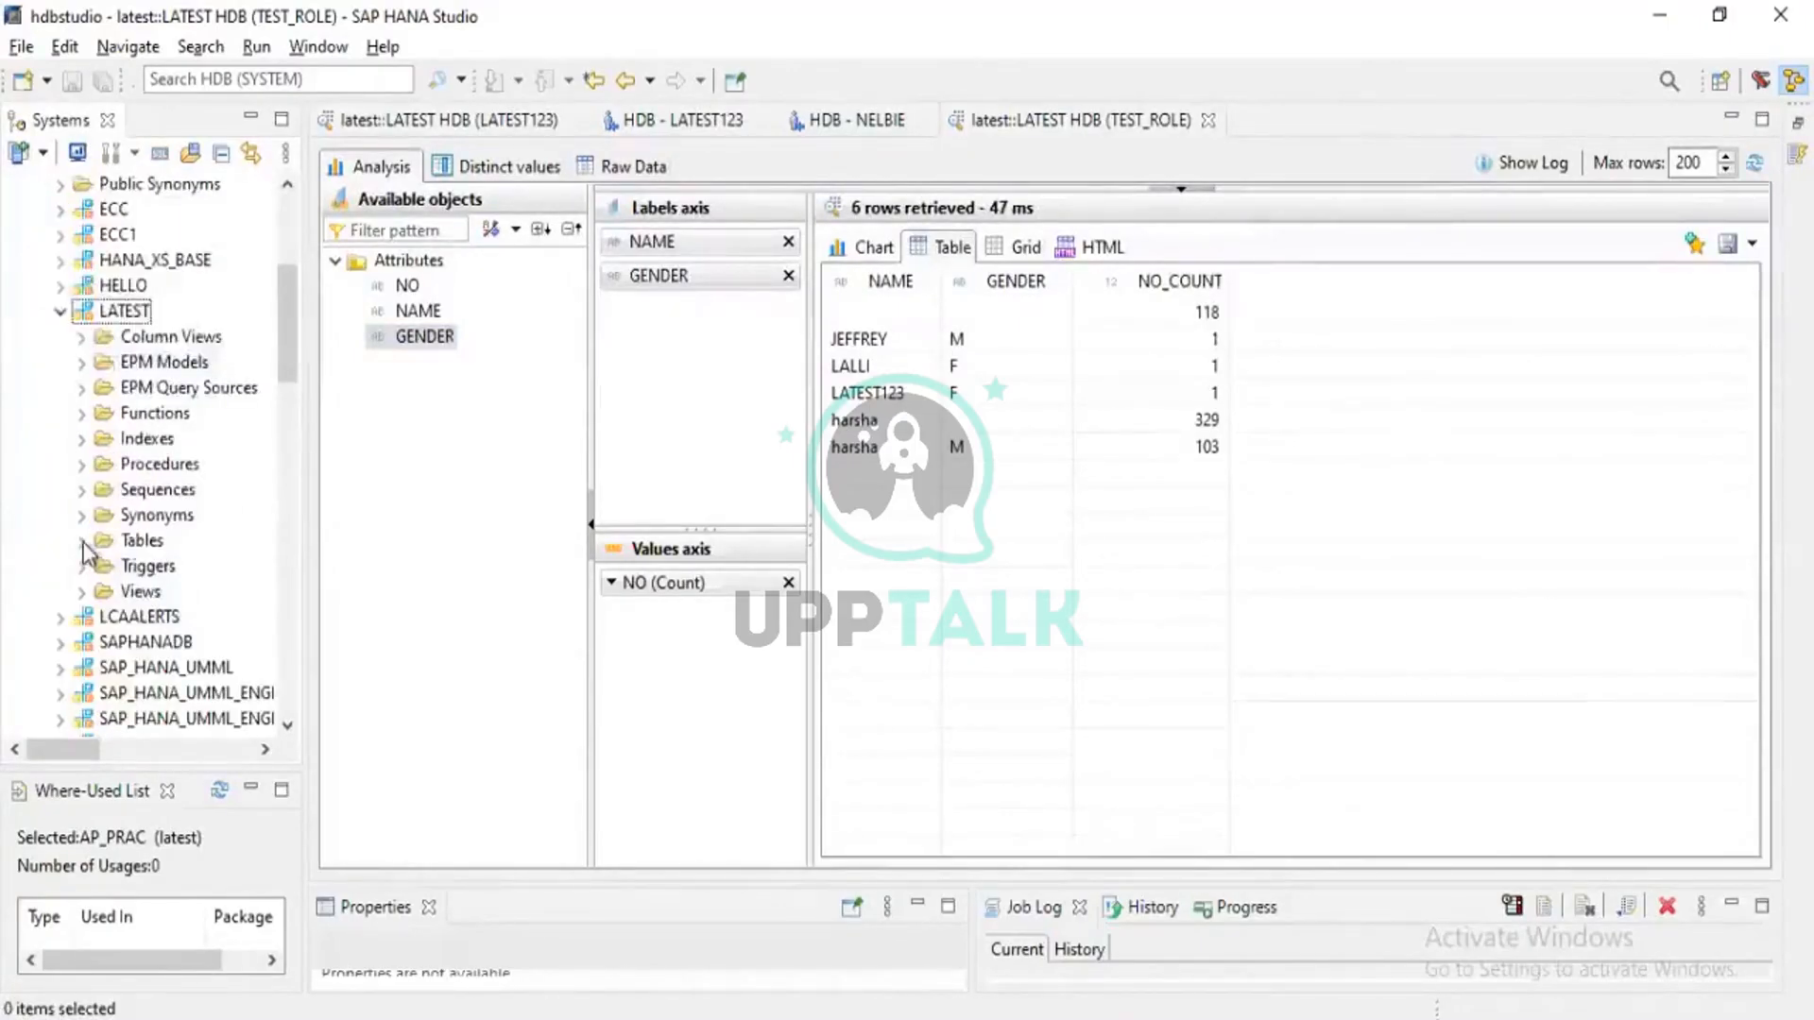
click(82, 541)
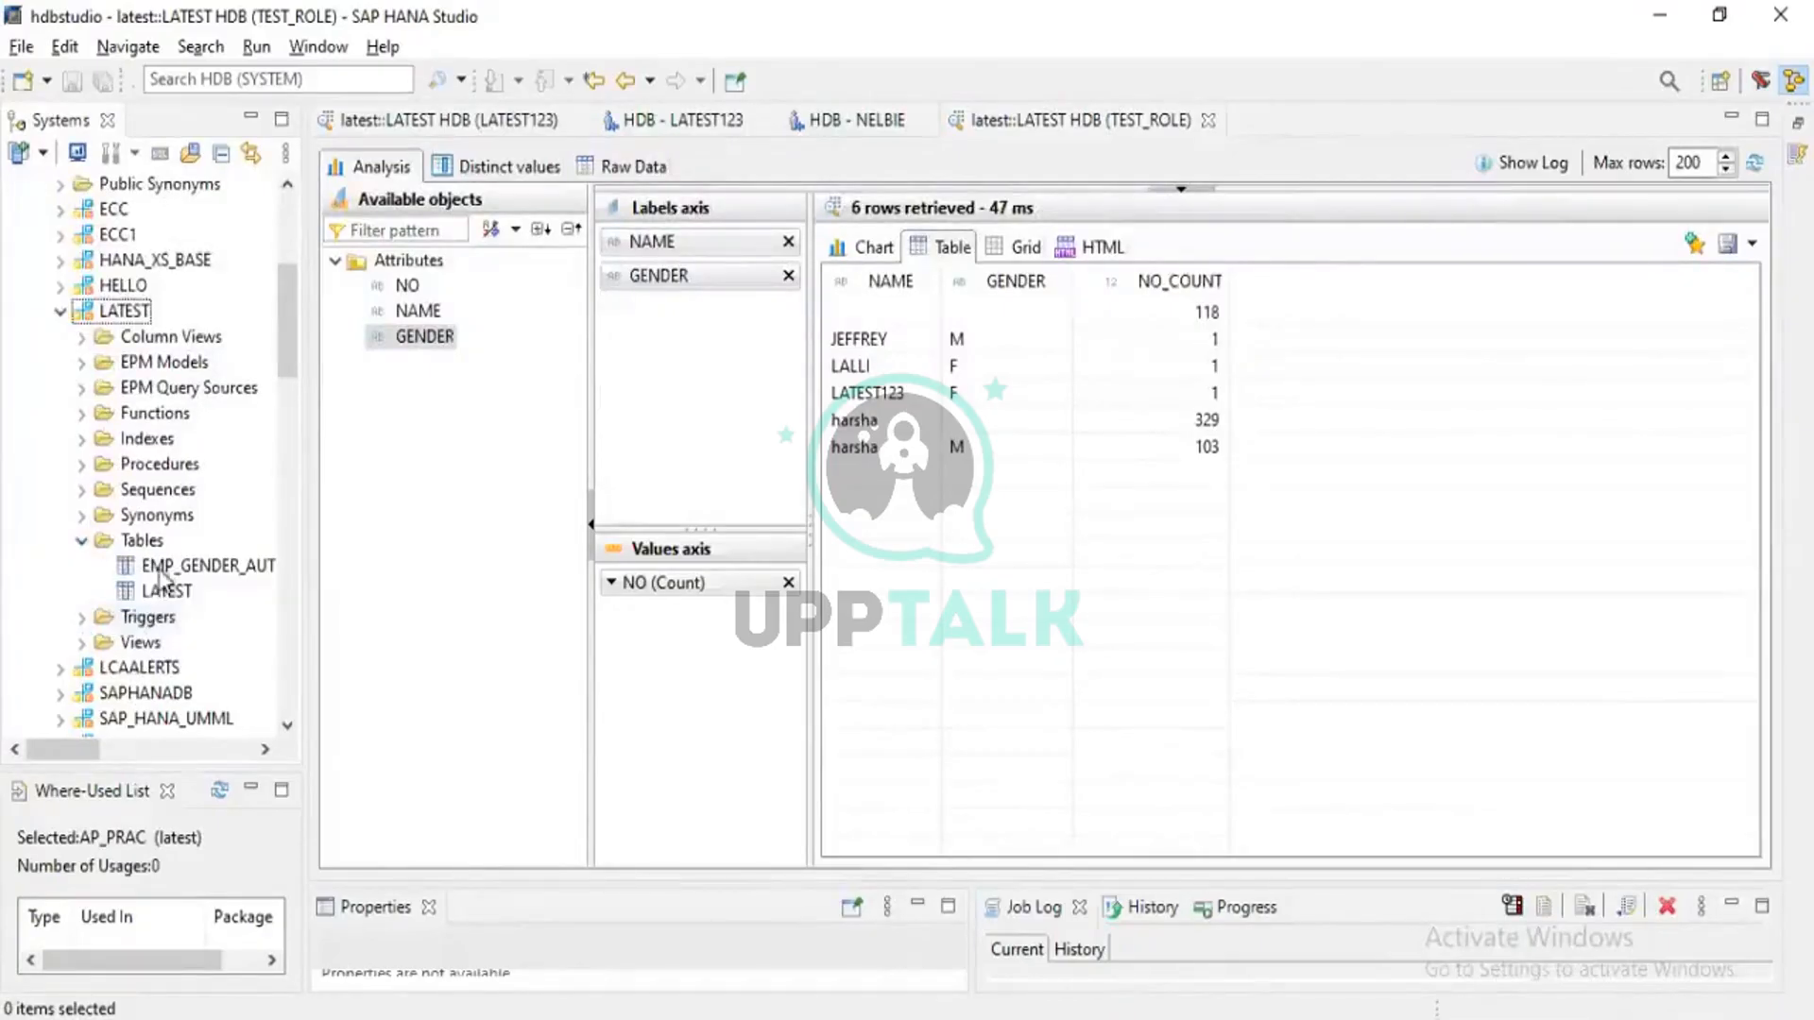
click(59, 313)
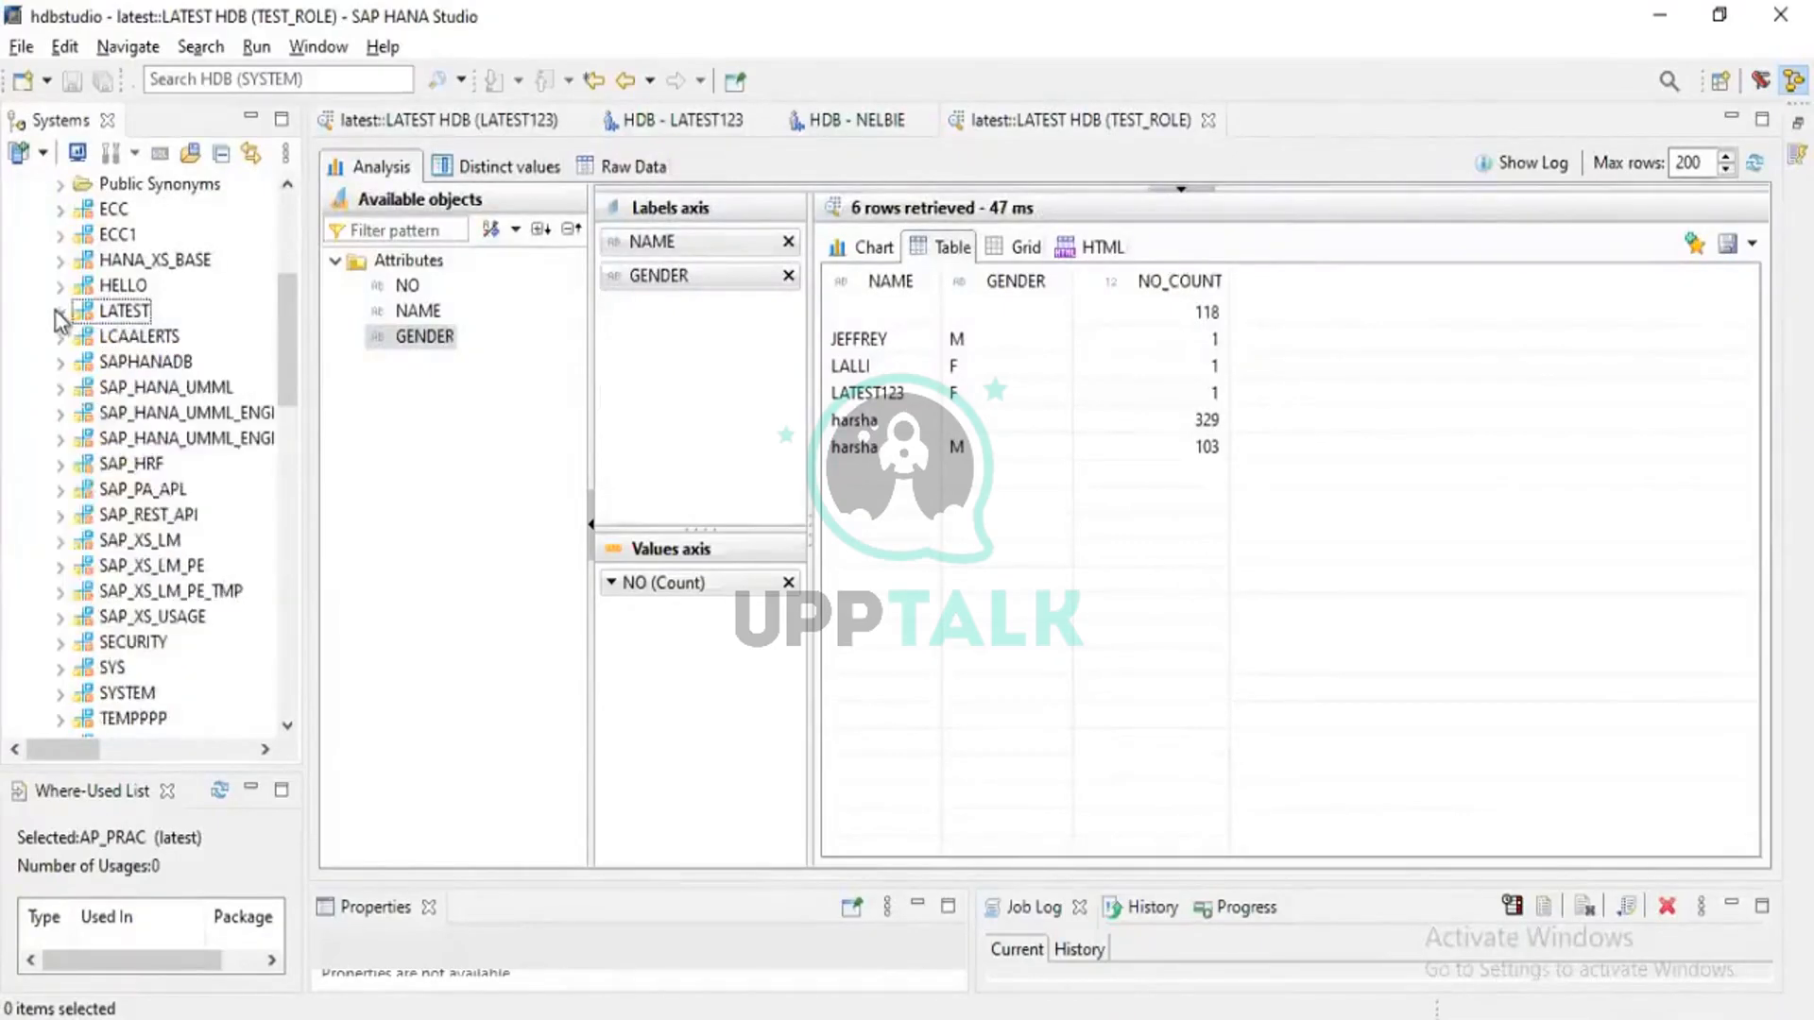
Collapse and select the latest content package under TEST_ROLE
scroll(89, 356, down, 10)
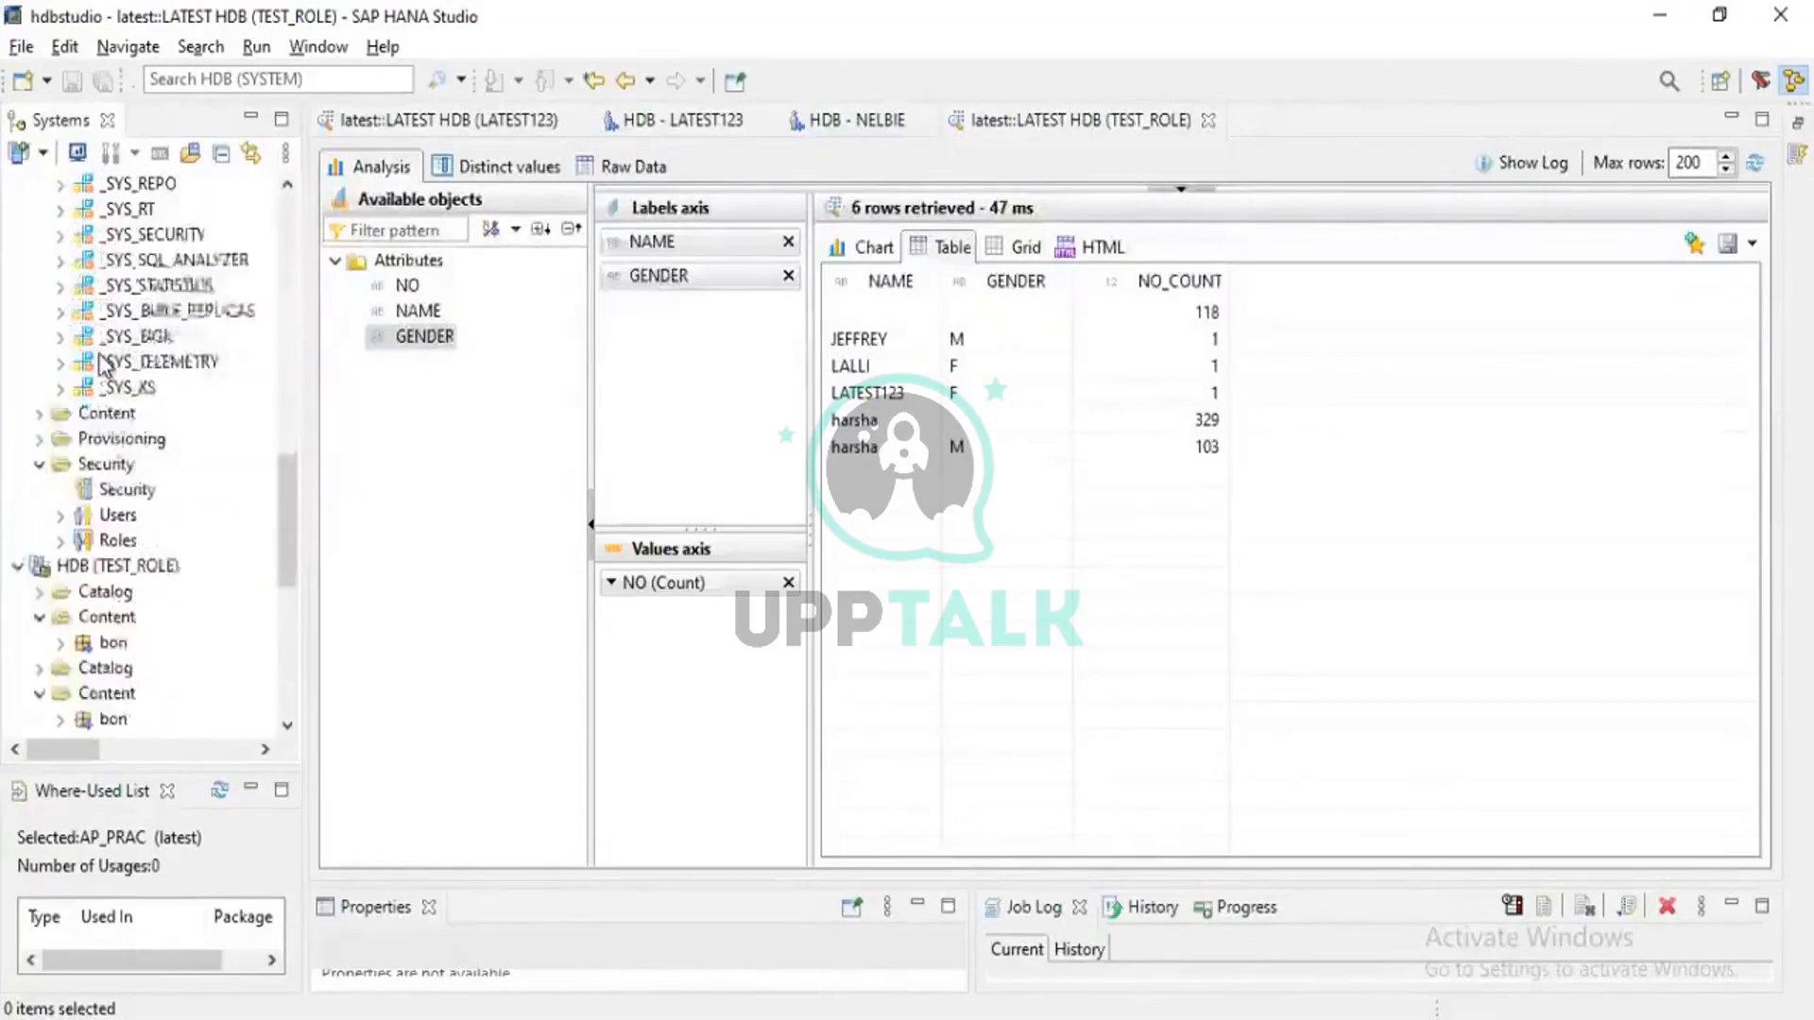
scroll(104, 365, down, 1)
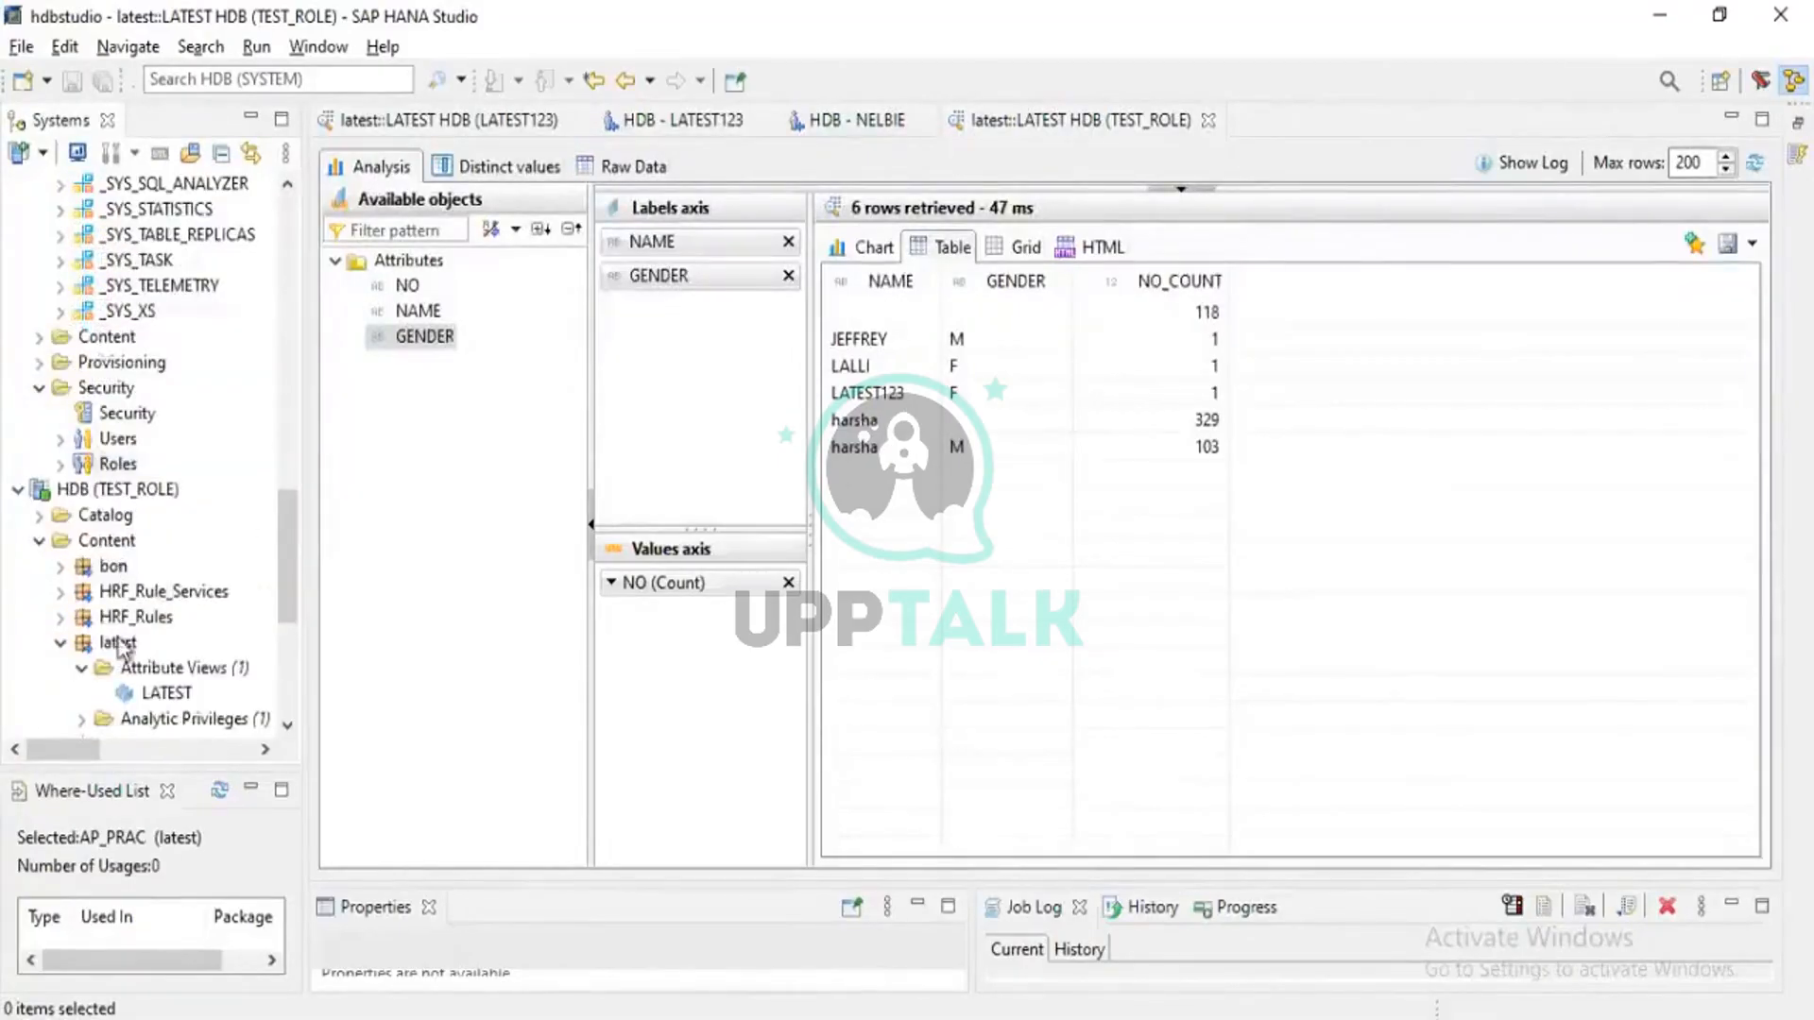
click(60, 643)
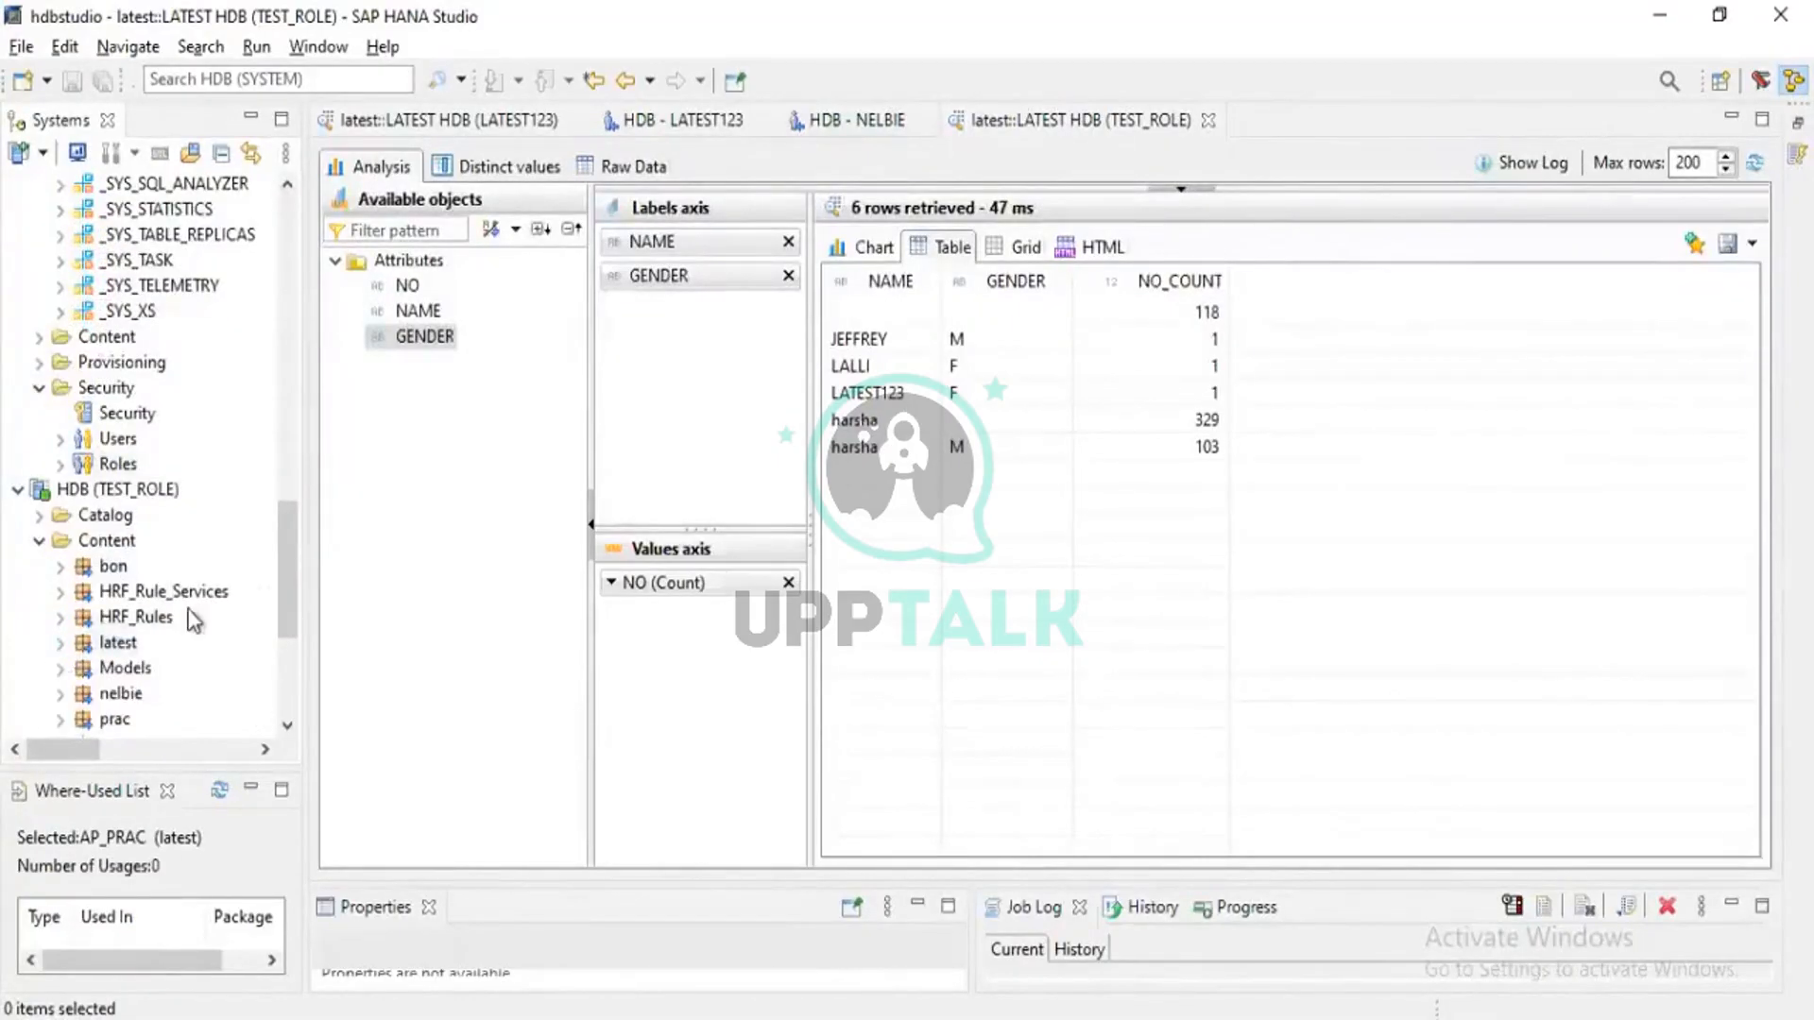
scroll(189, 617, up, 2)
scroll(184, 622, down, 2)
click(118, 642)
Select the LATEST123 and then the HDB (NELBIE) connection at the top of the Systems tree
scroll(194, 612, up, 6)
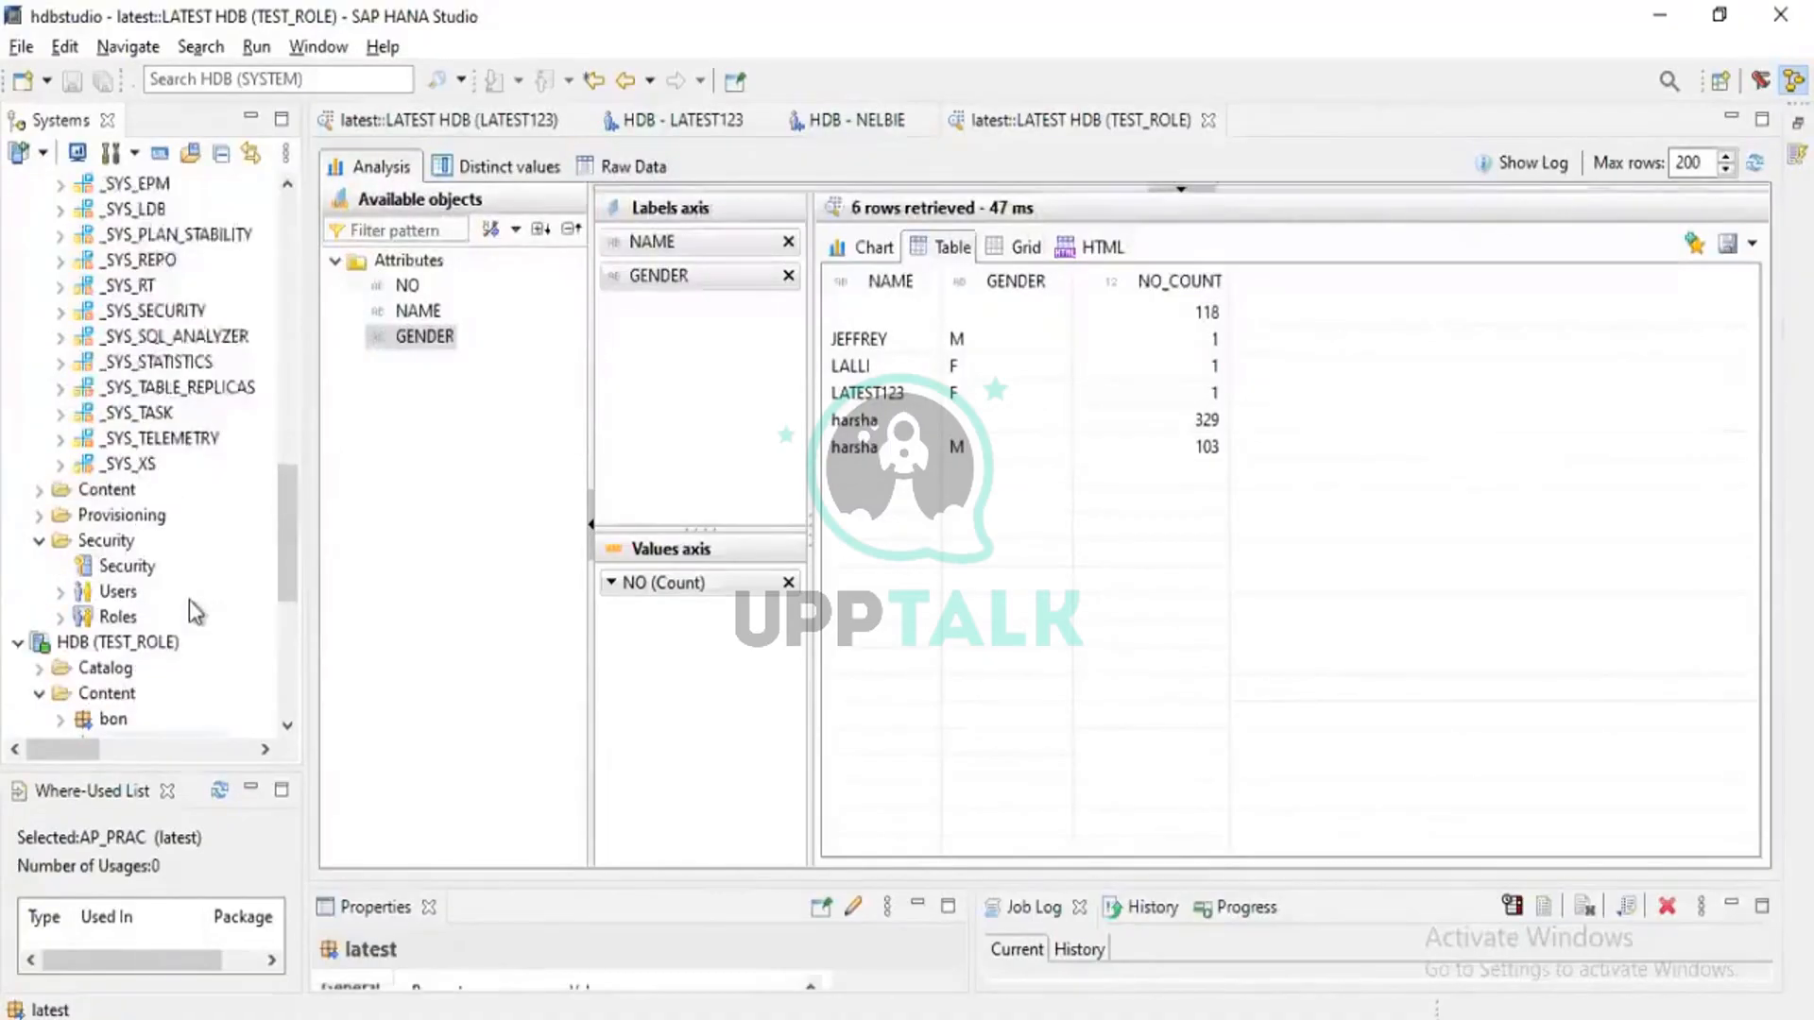
scroll(194, 612, up, 3)
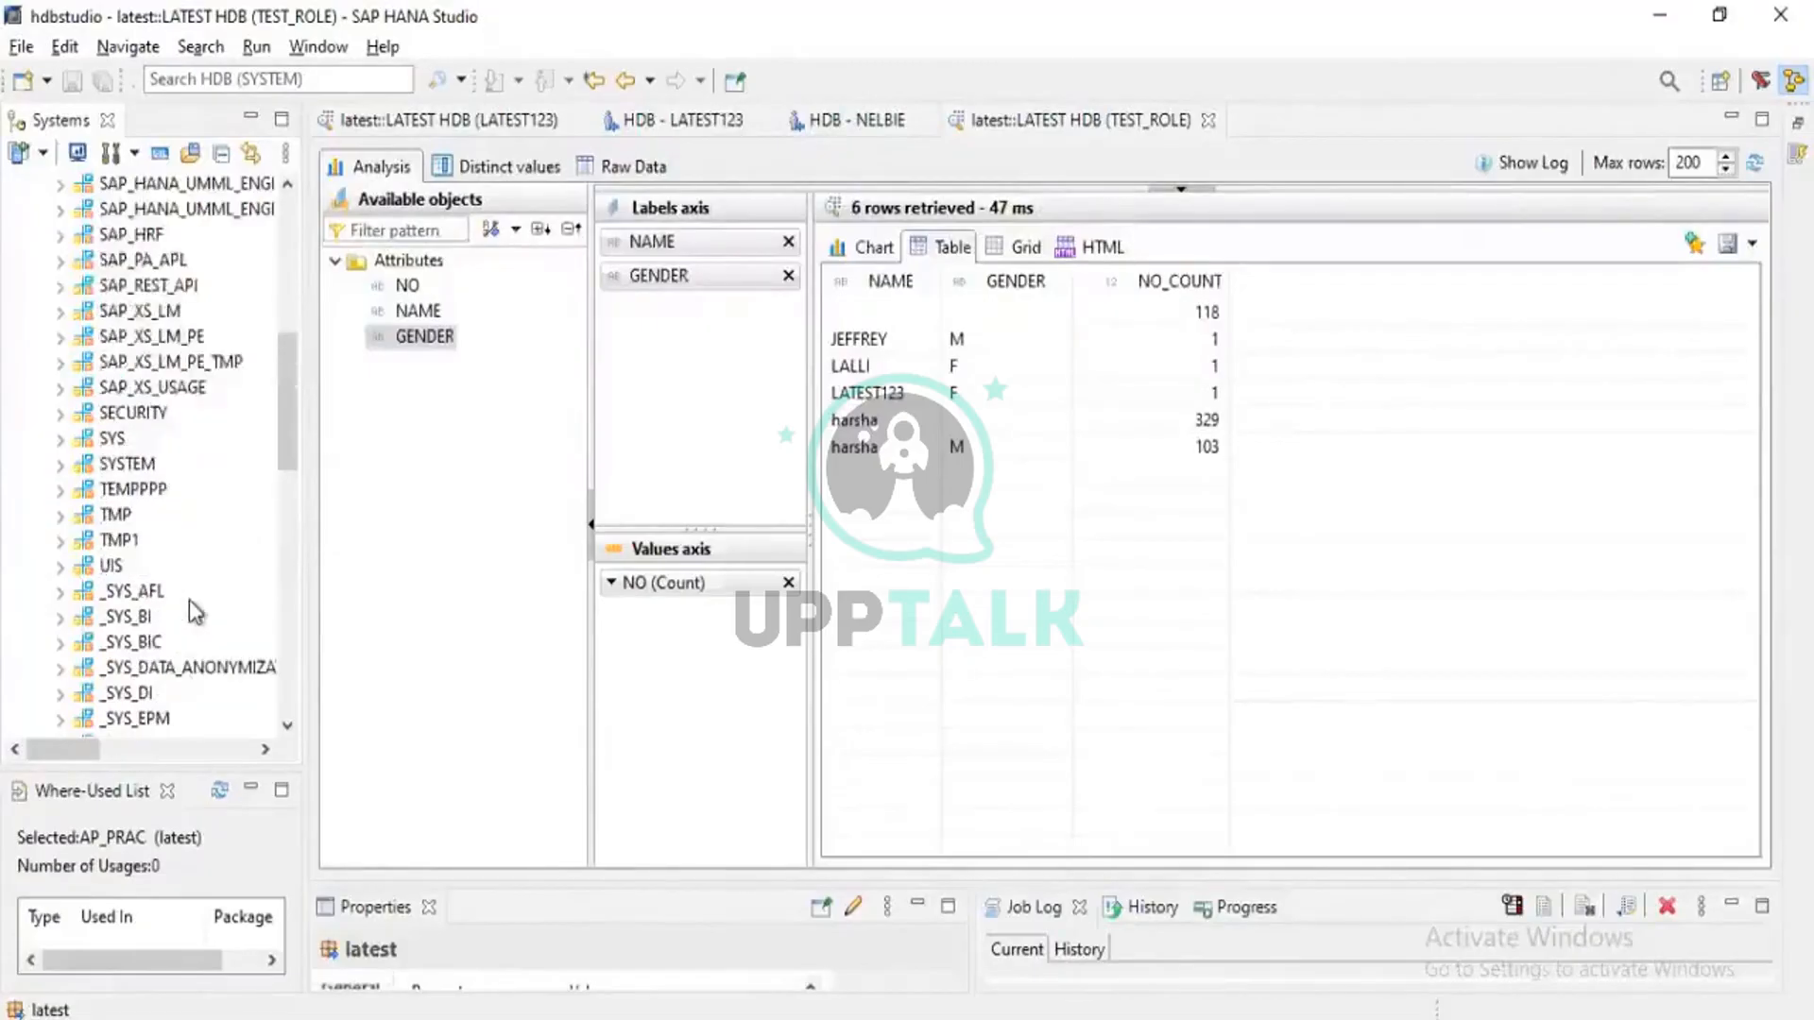
scroll(195, 612, up, 1)
scroll(189, 599, up, 5)
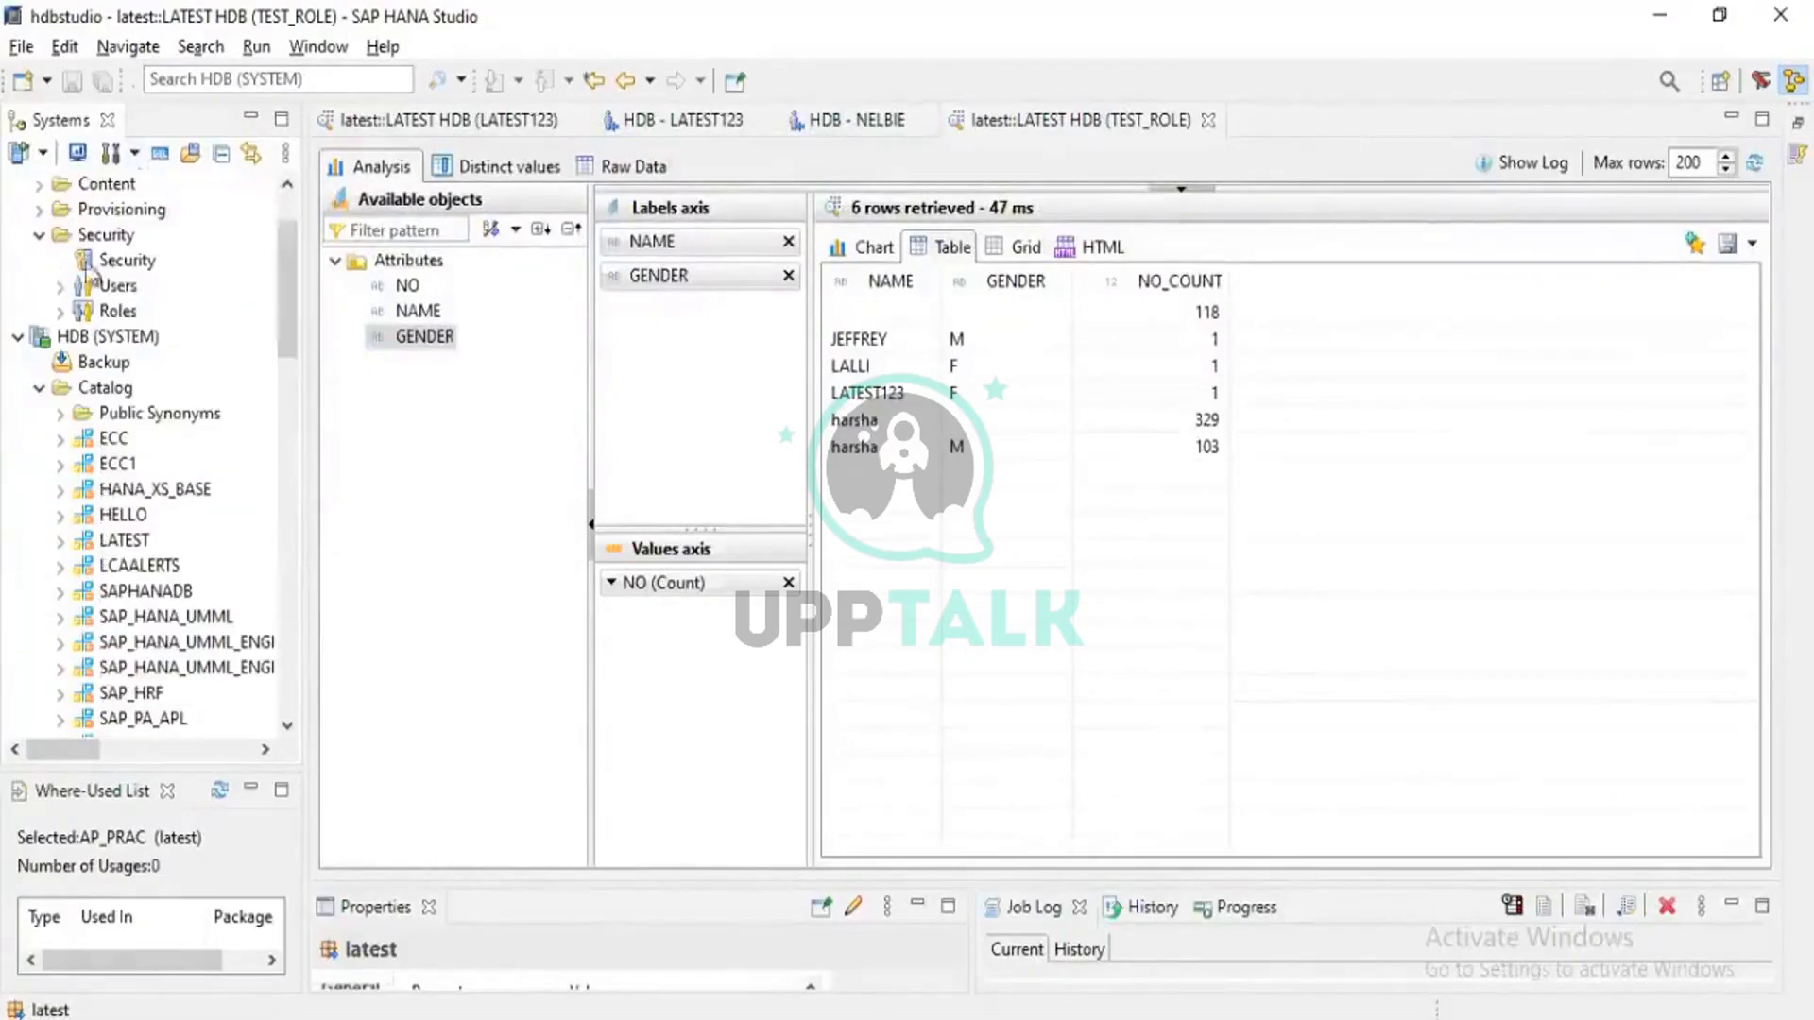
scroll(90, 283, up, 2)
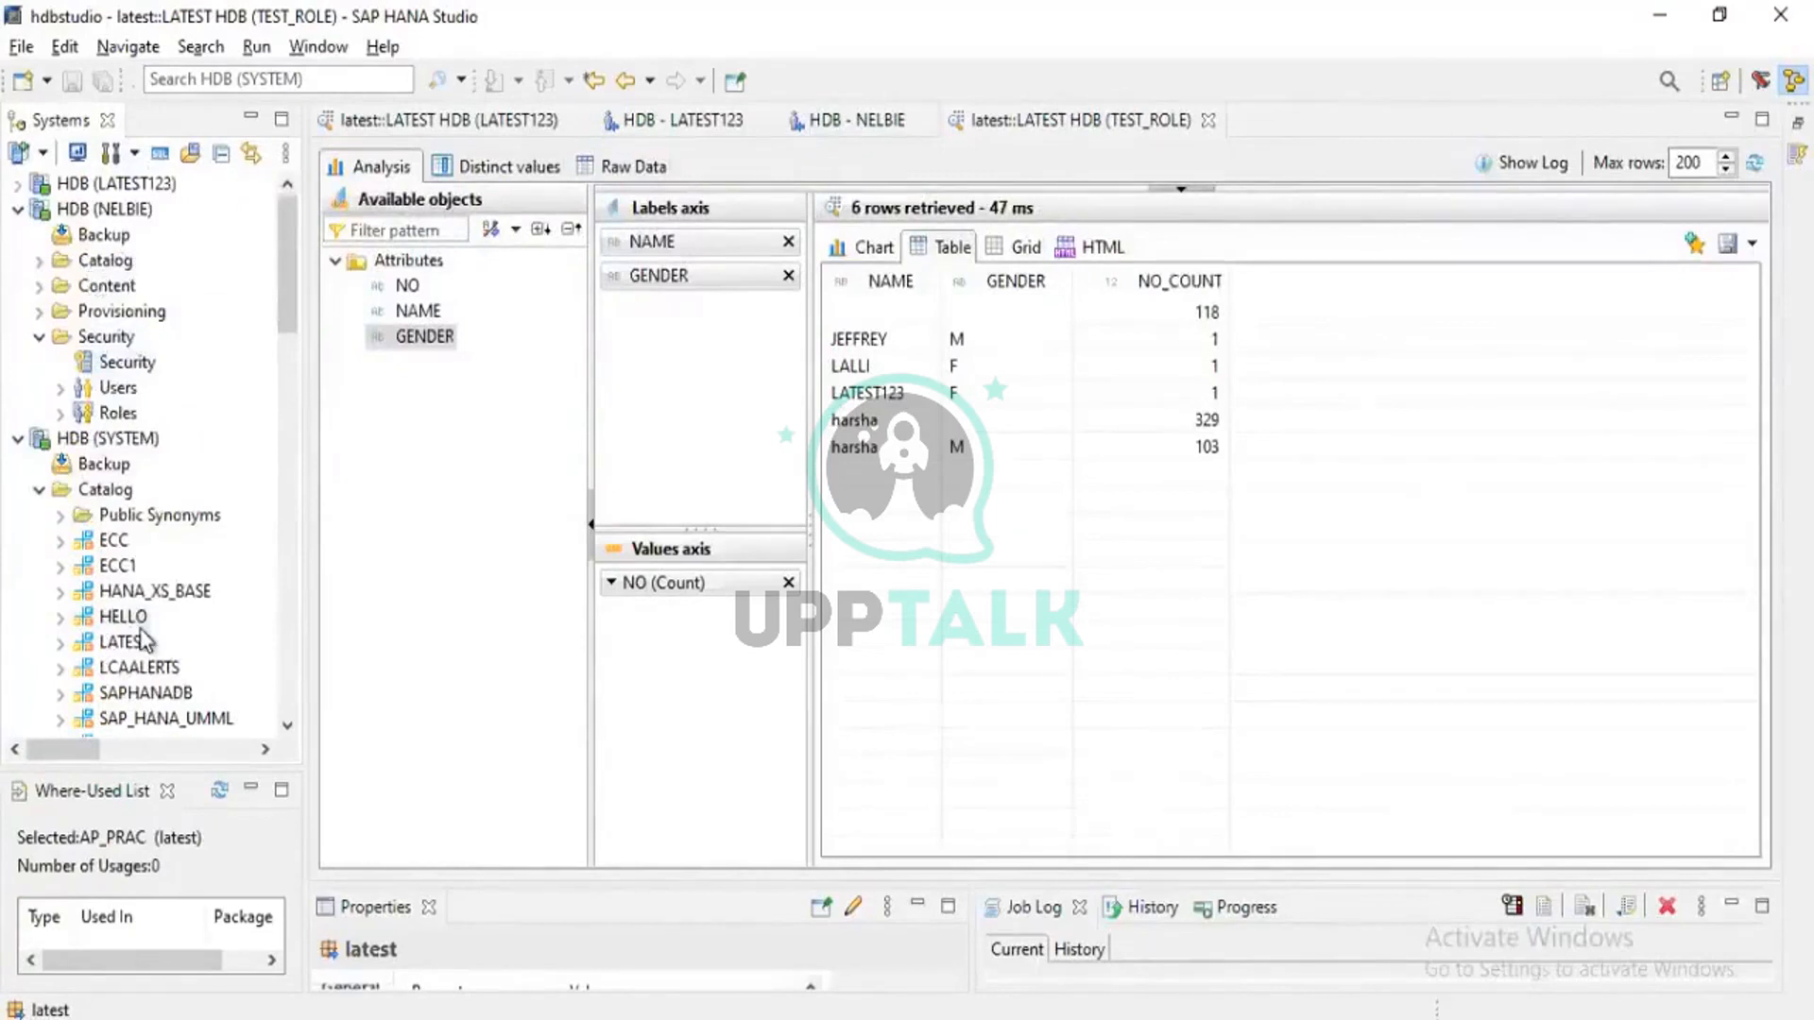
scroll(143, 643, down, 6)
scroll(143, 642, up, 6)
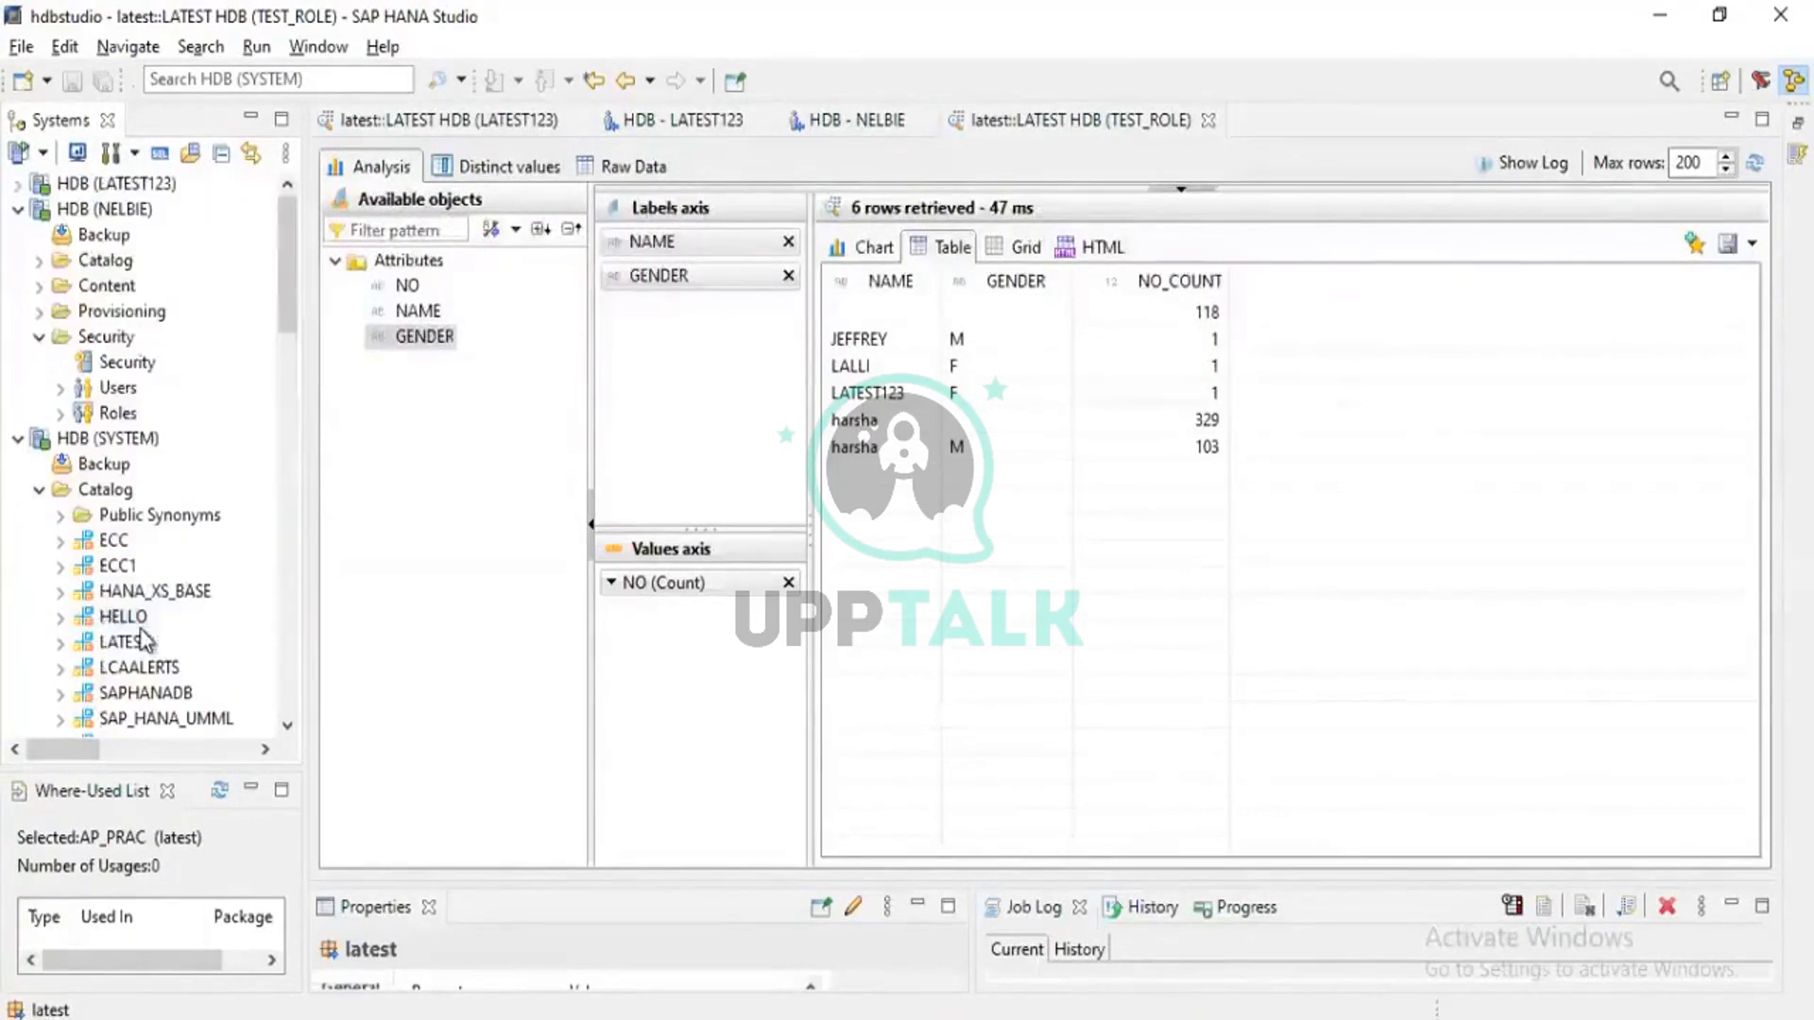
click(68, 184)
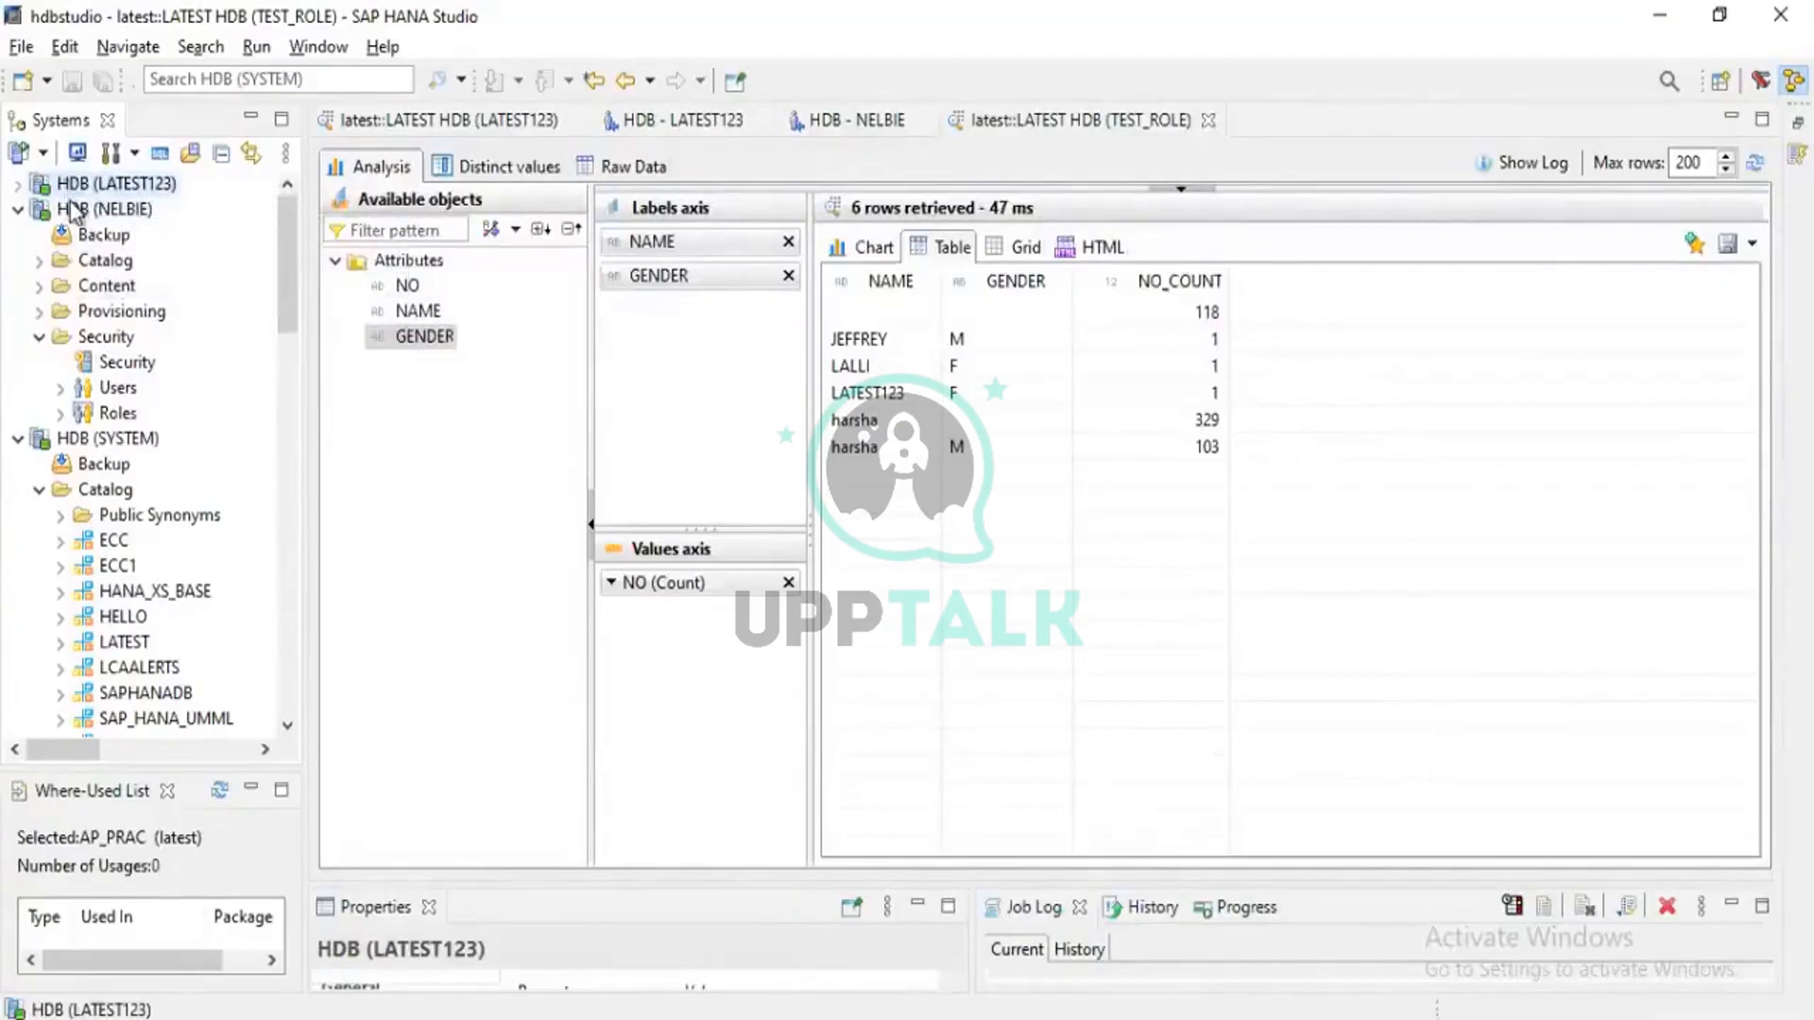
click(73, 209)
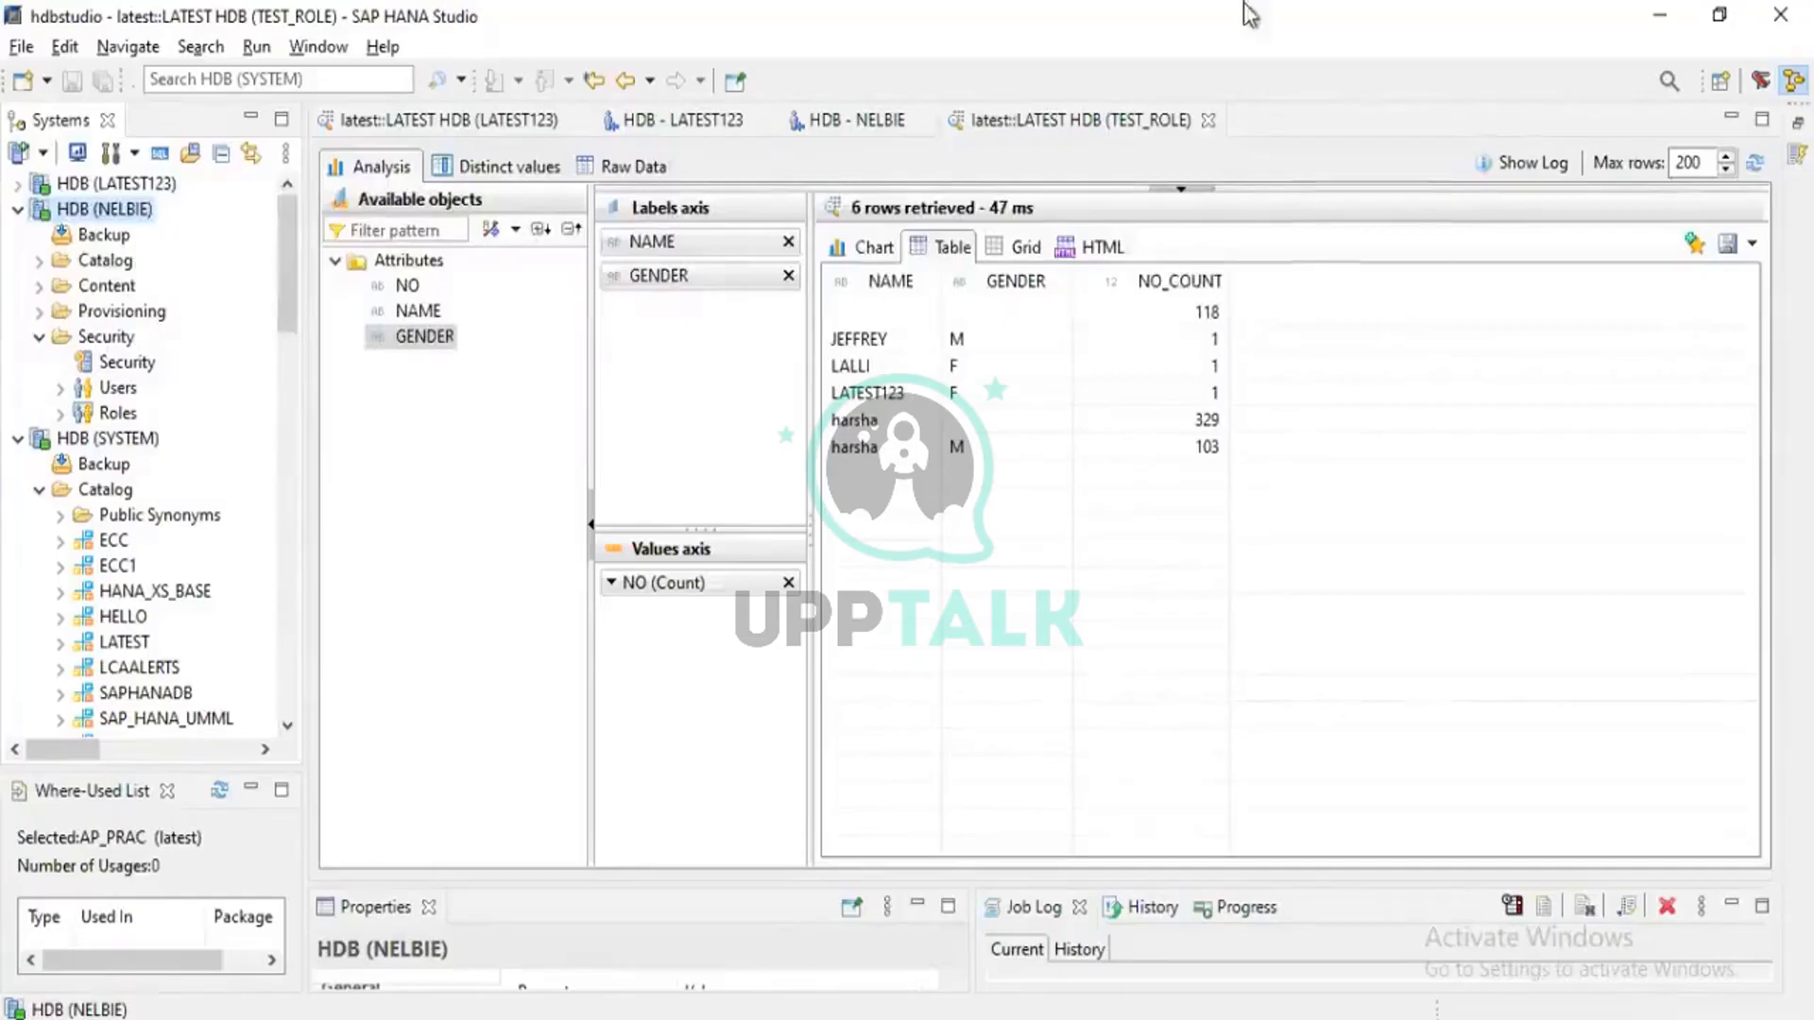
click(1172, 16)
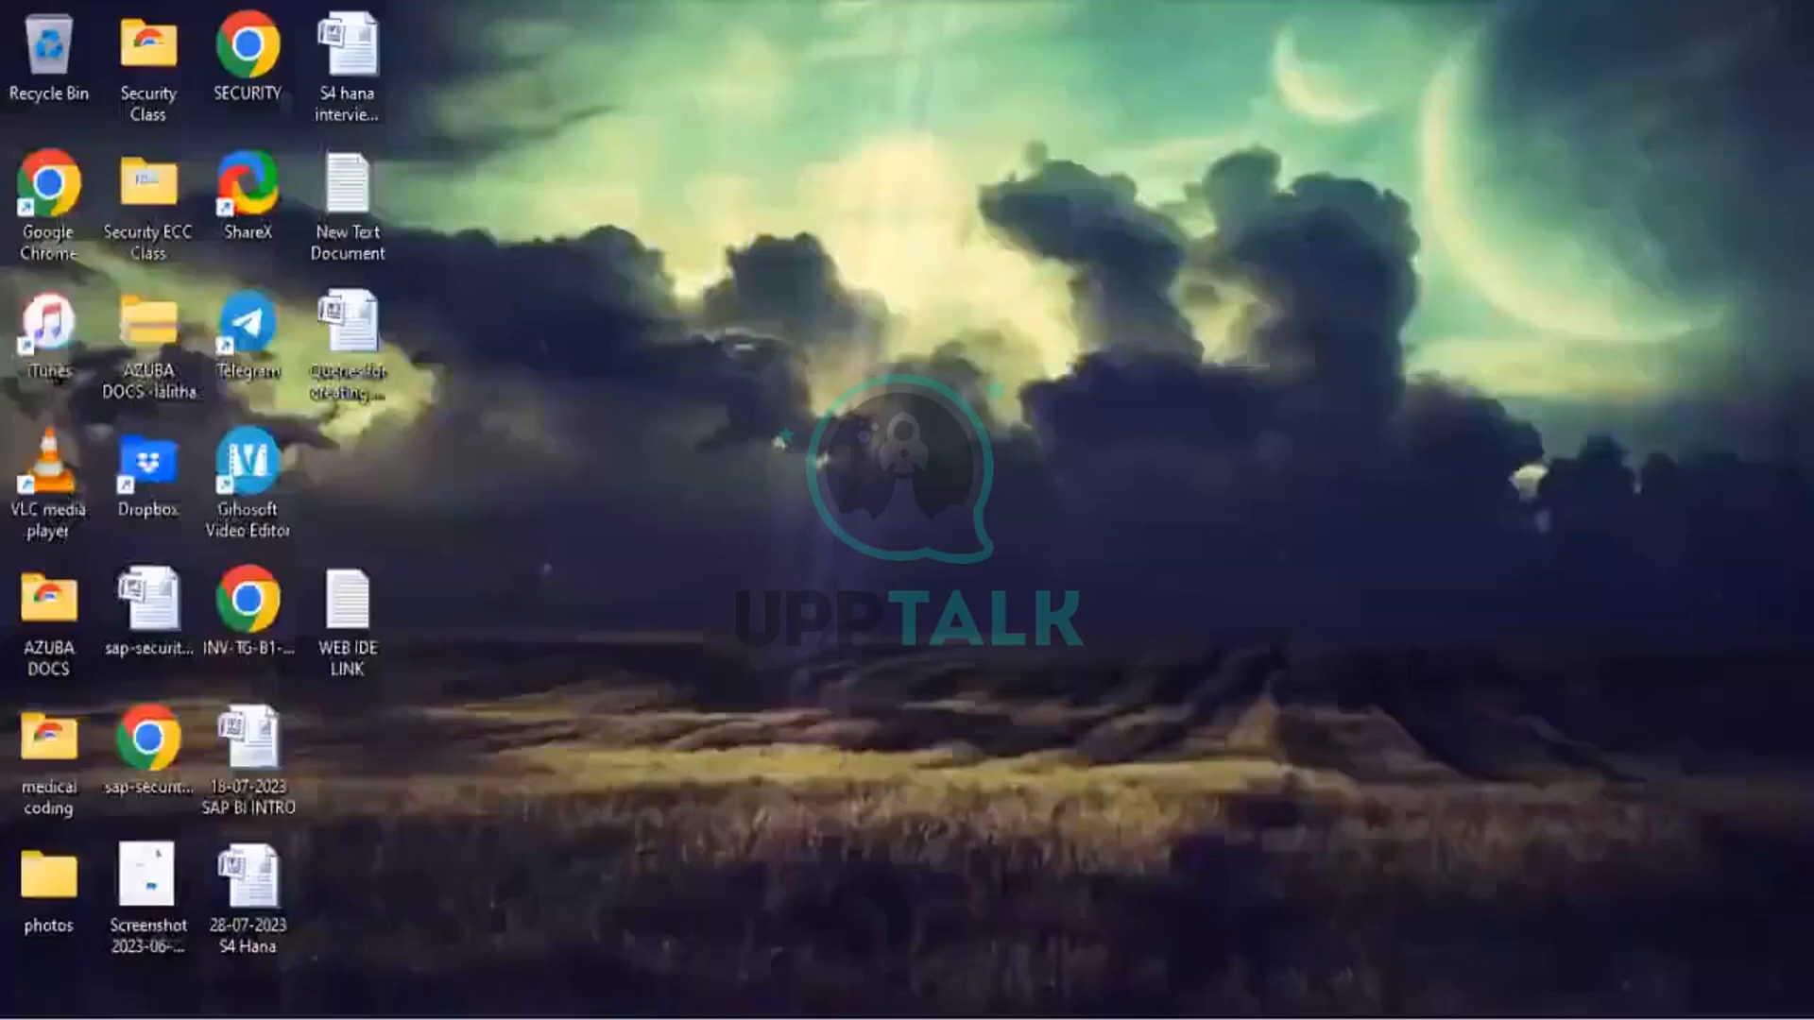
click(226, 1017)
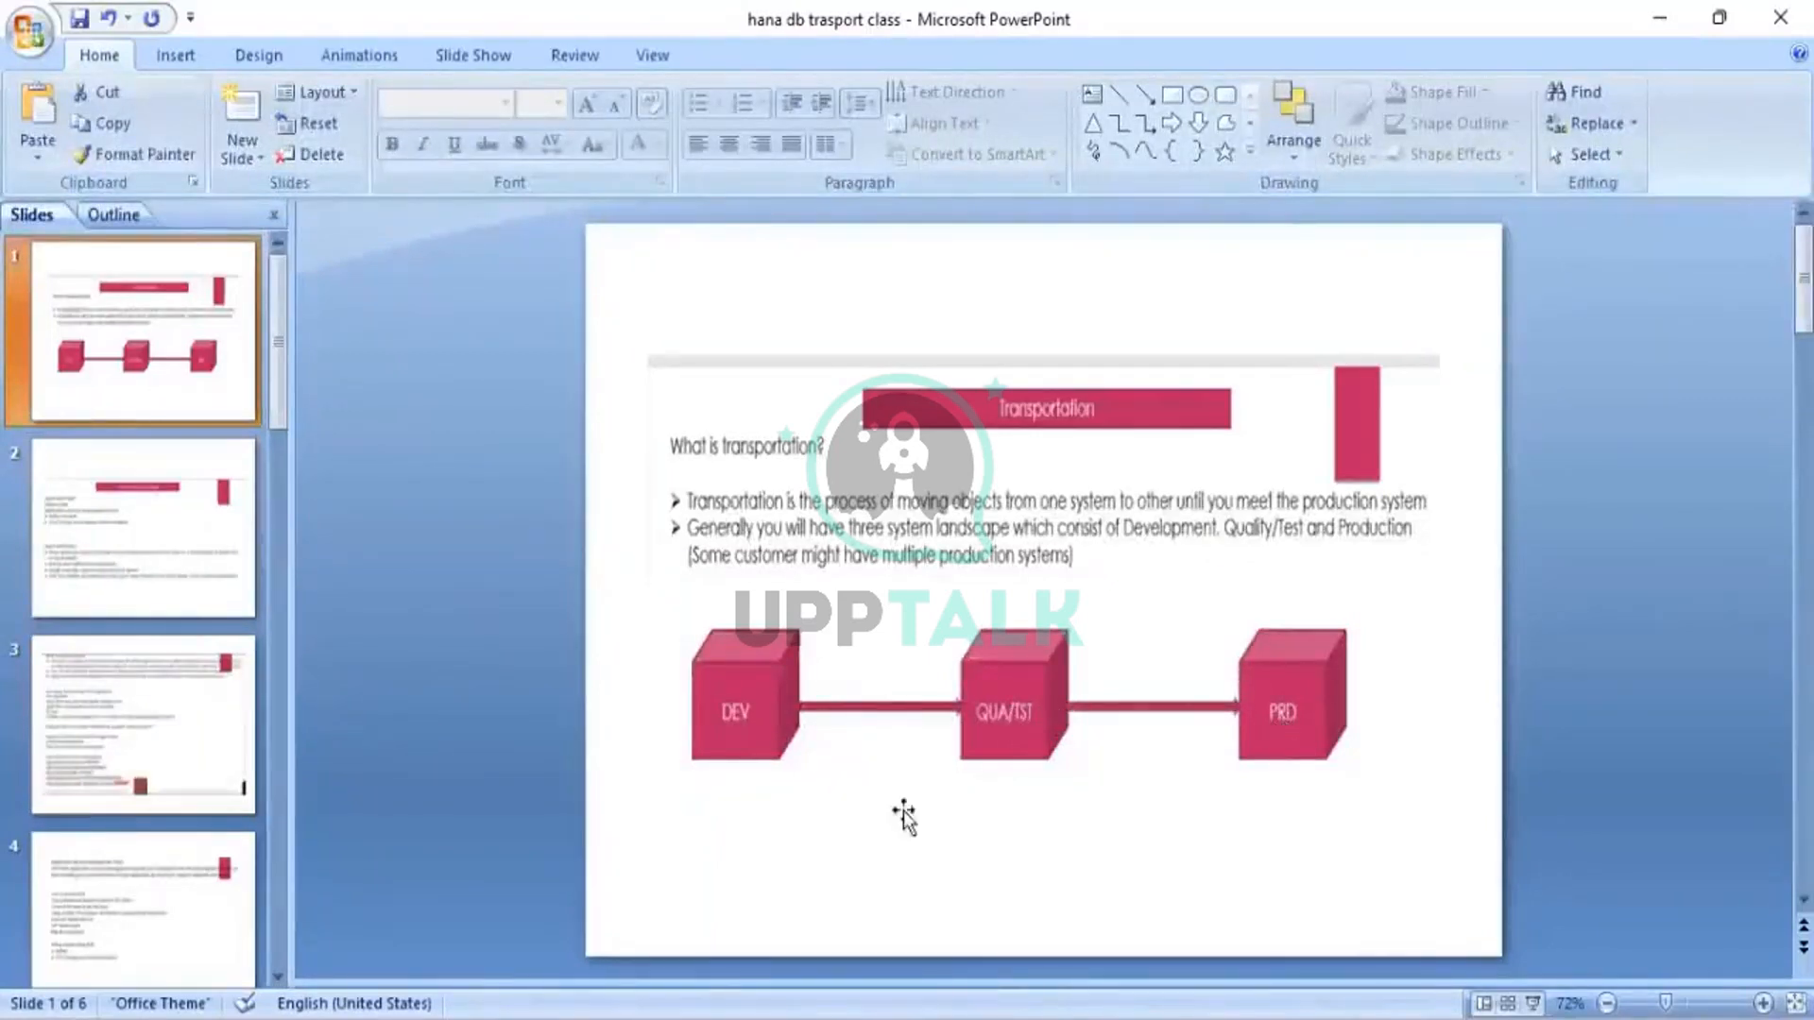
click(1124, 1018)
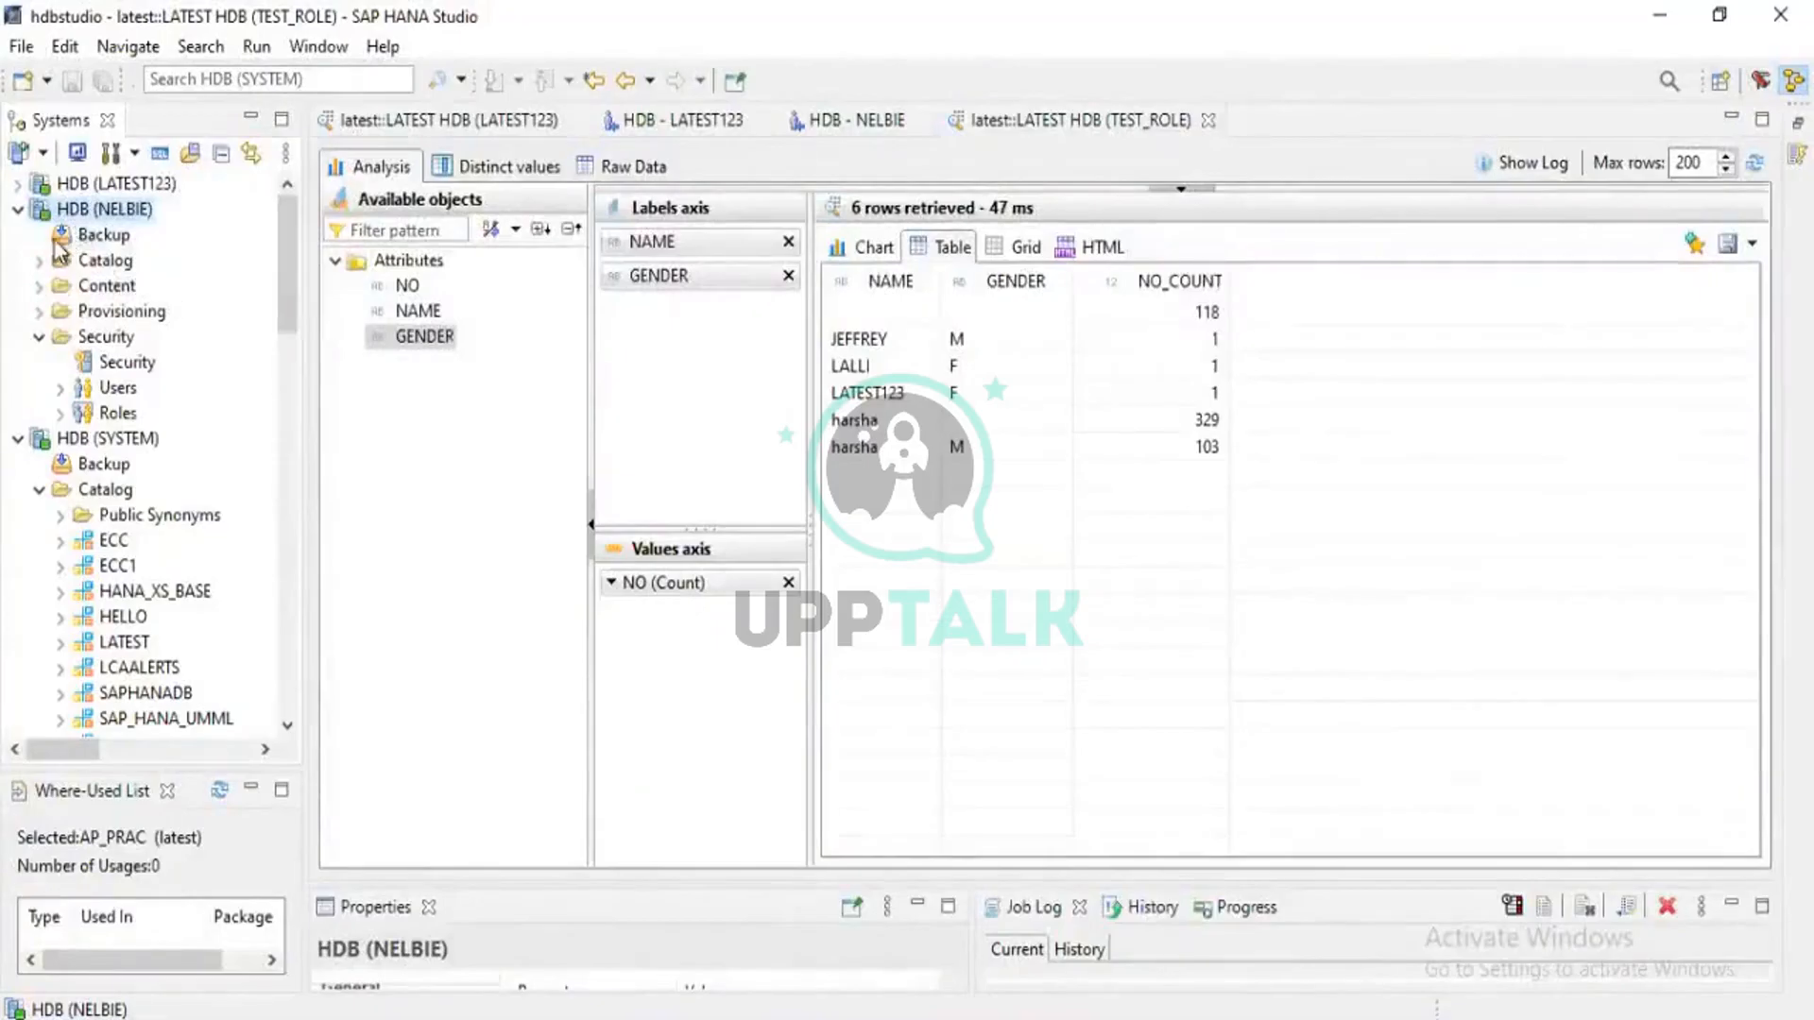
Minimize and restore HANA Studio, then collapse and re-expand the NELBIE connection
click(1660, 17)
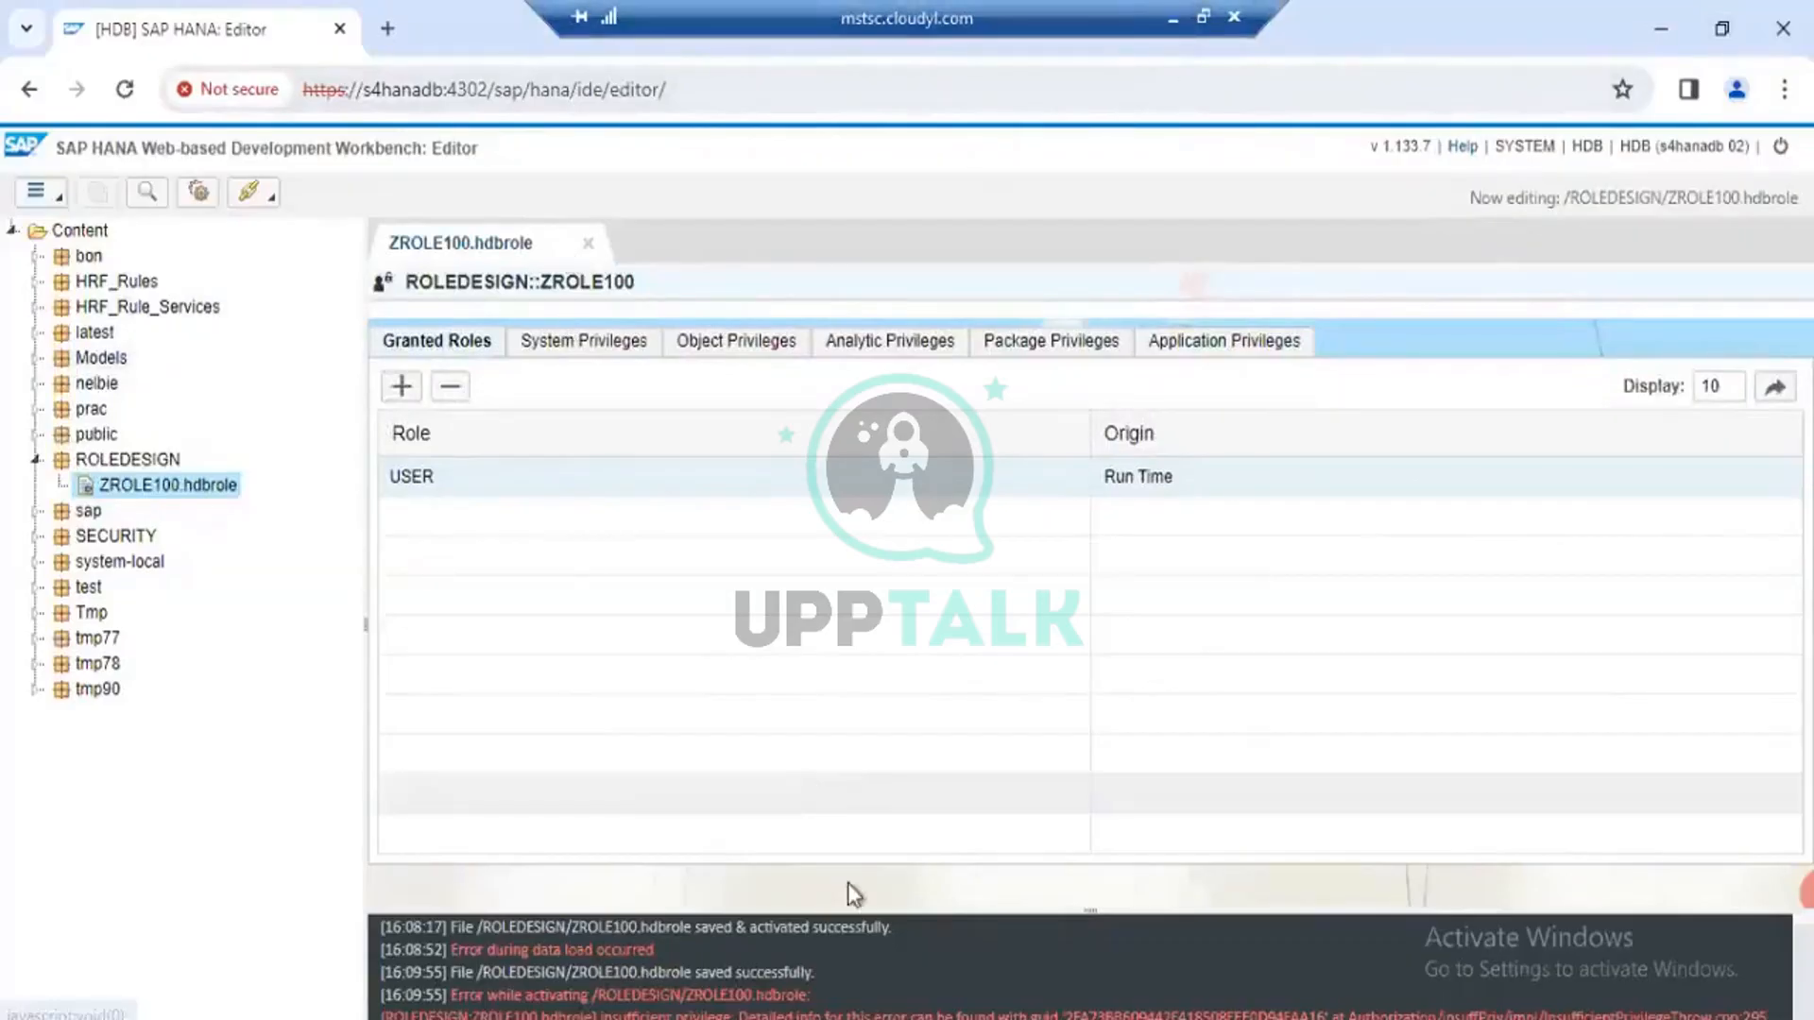
click(898, 1018)
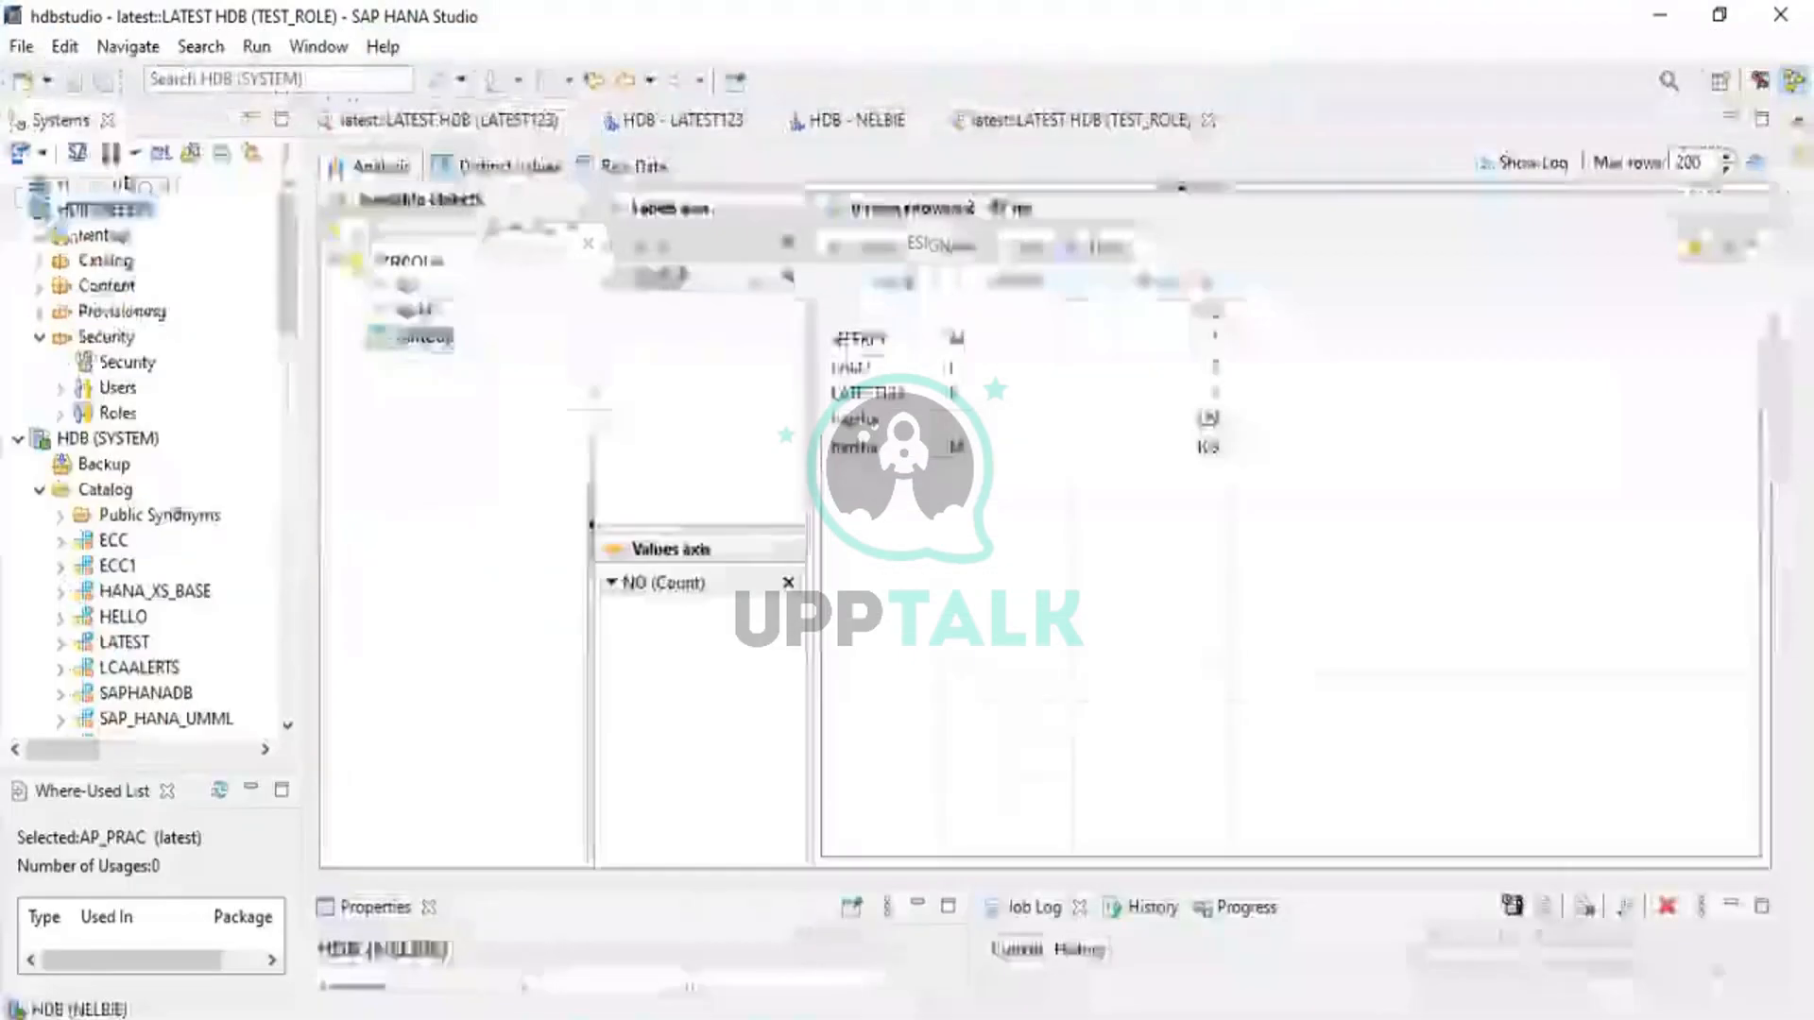
click(18, 213)
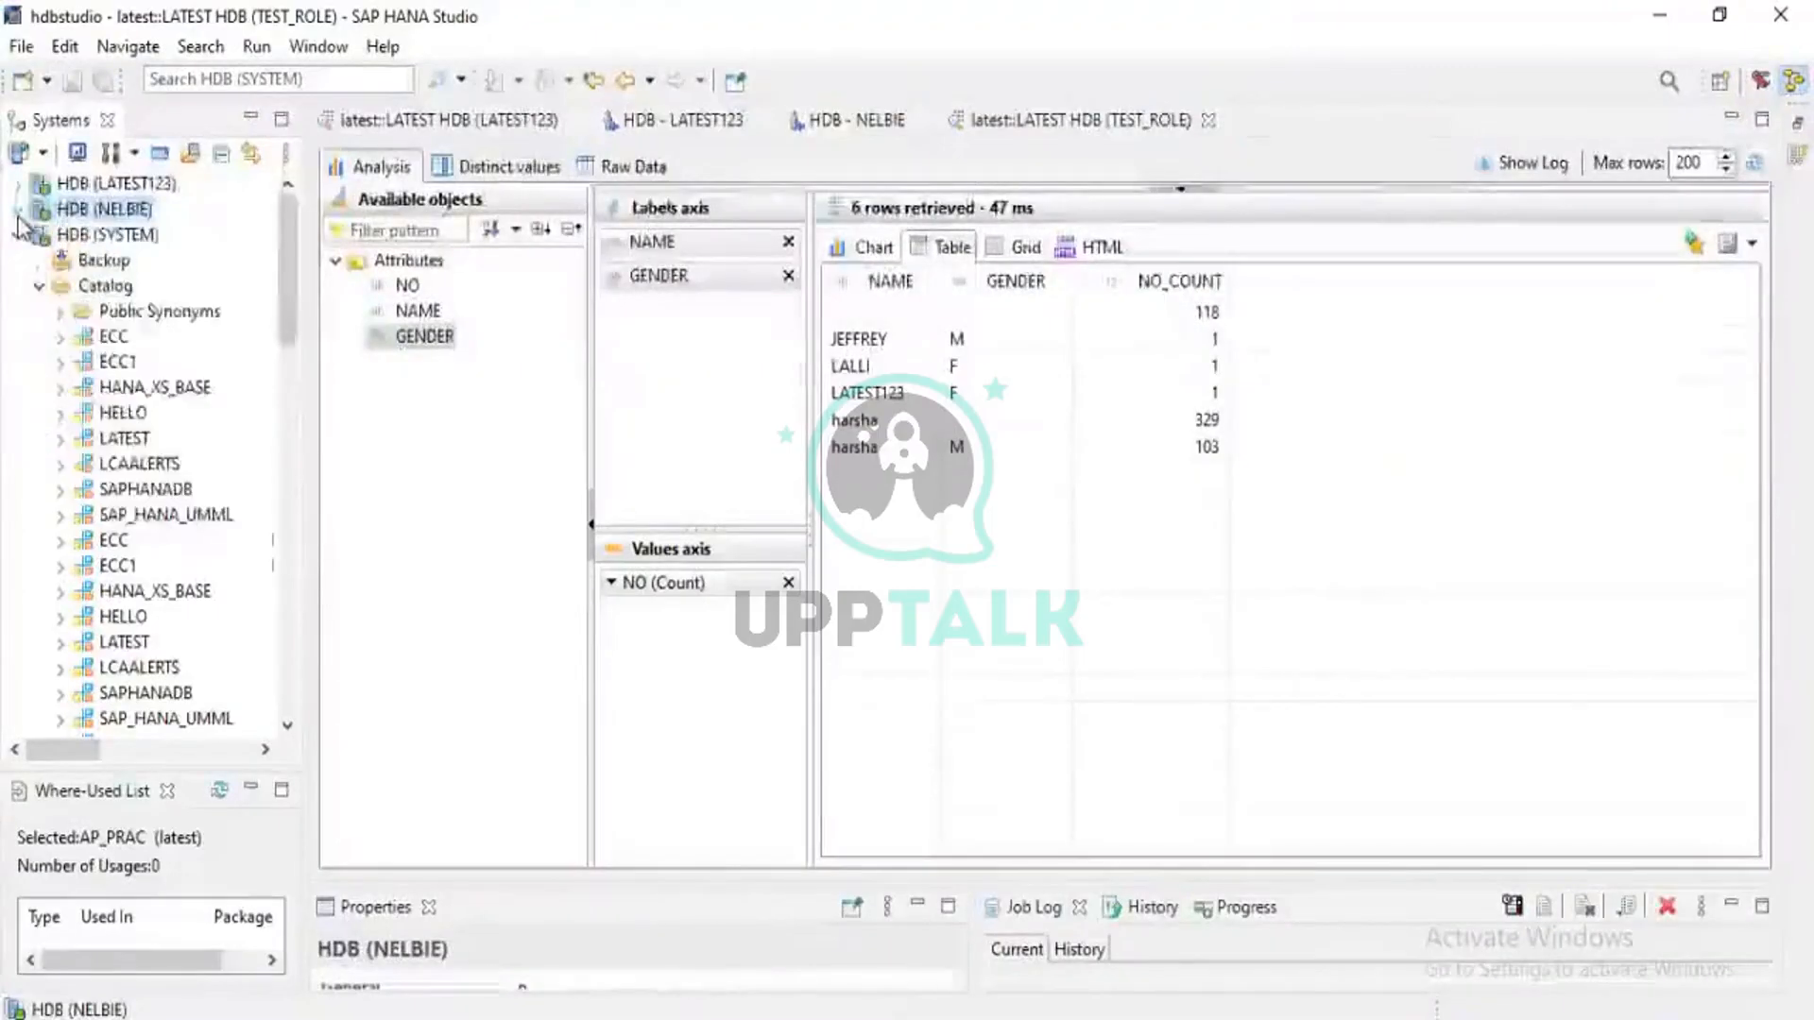
click(18, 213)
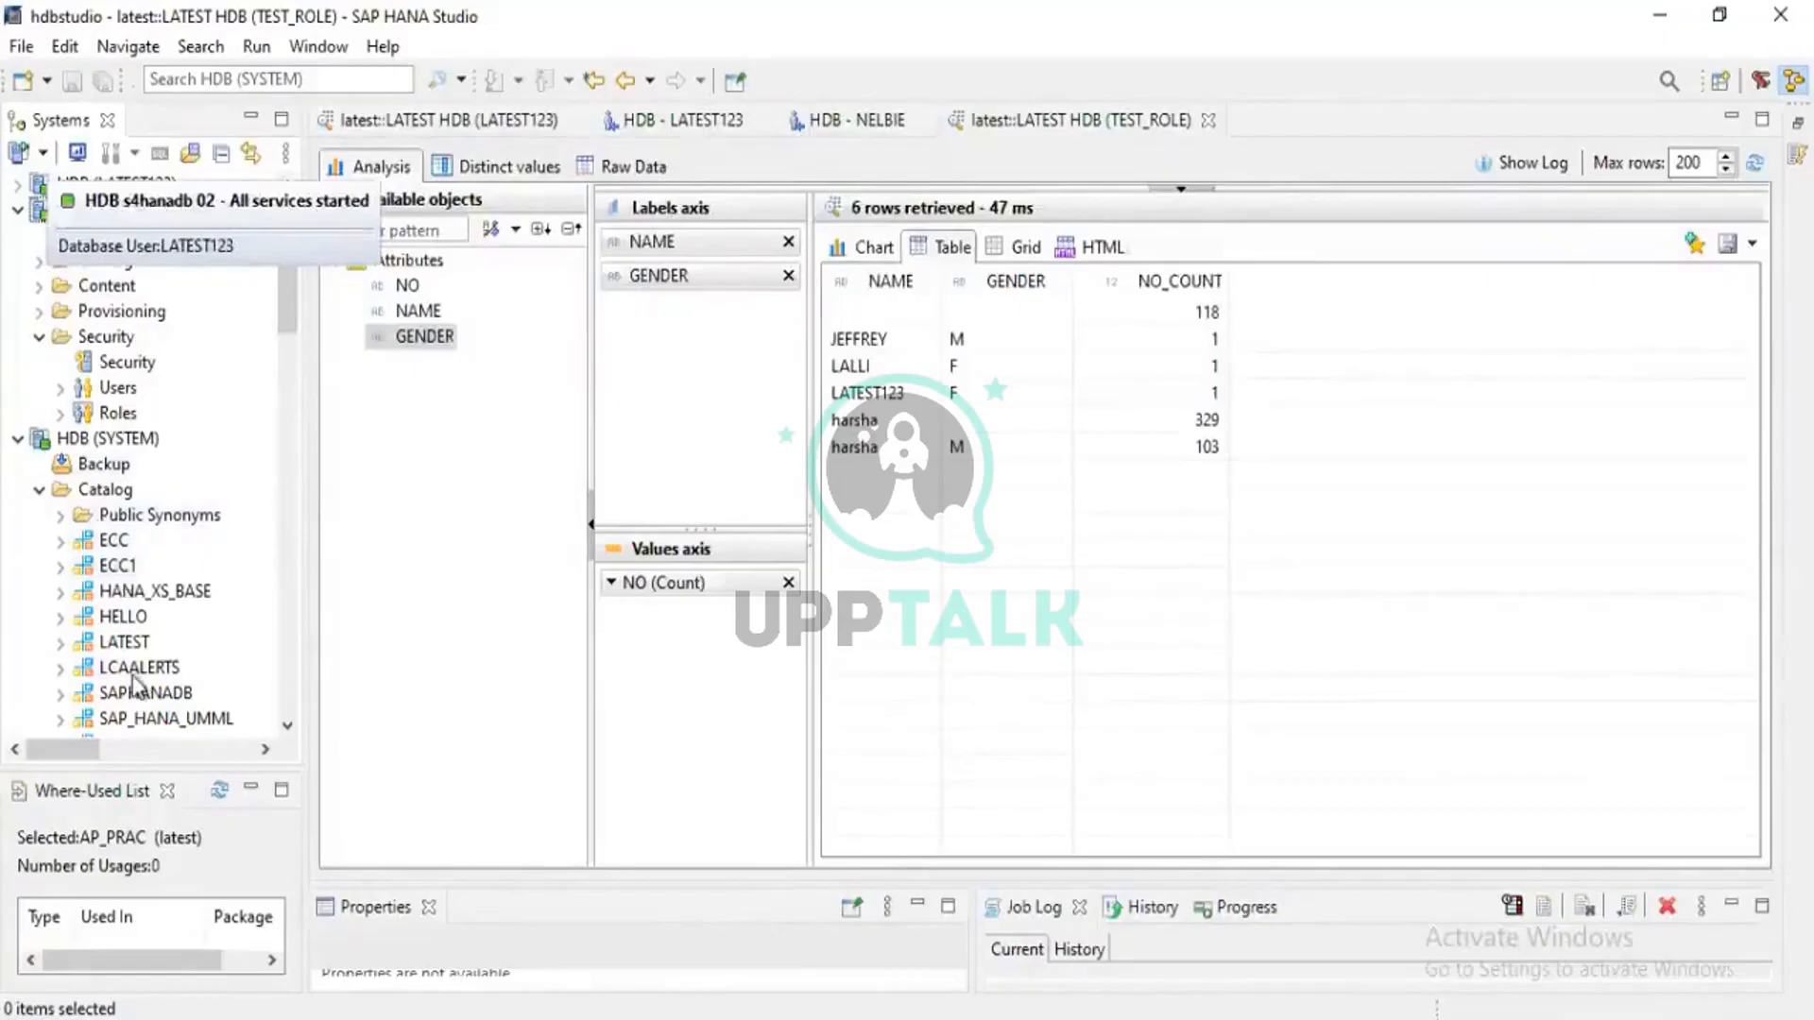
Select the LATEST schema under HDB (SYSTEM) > Catalog
scroll(135, 687, down, 3)
scroll(136, 687, down, 6)
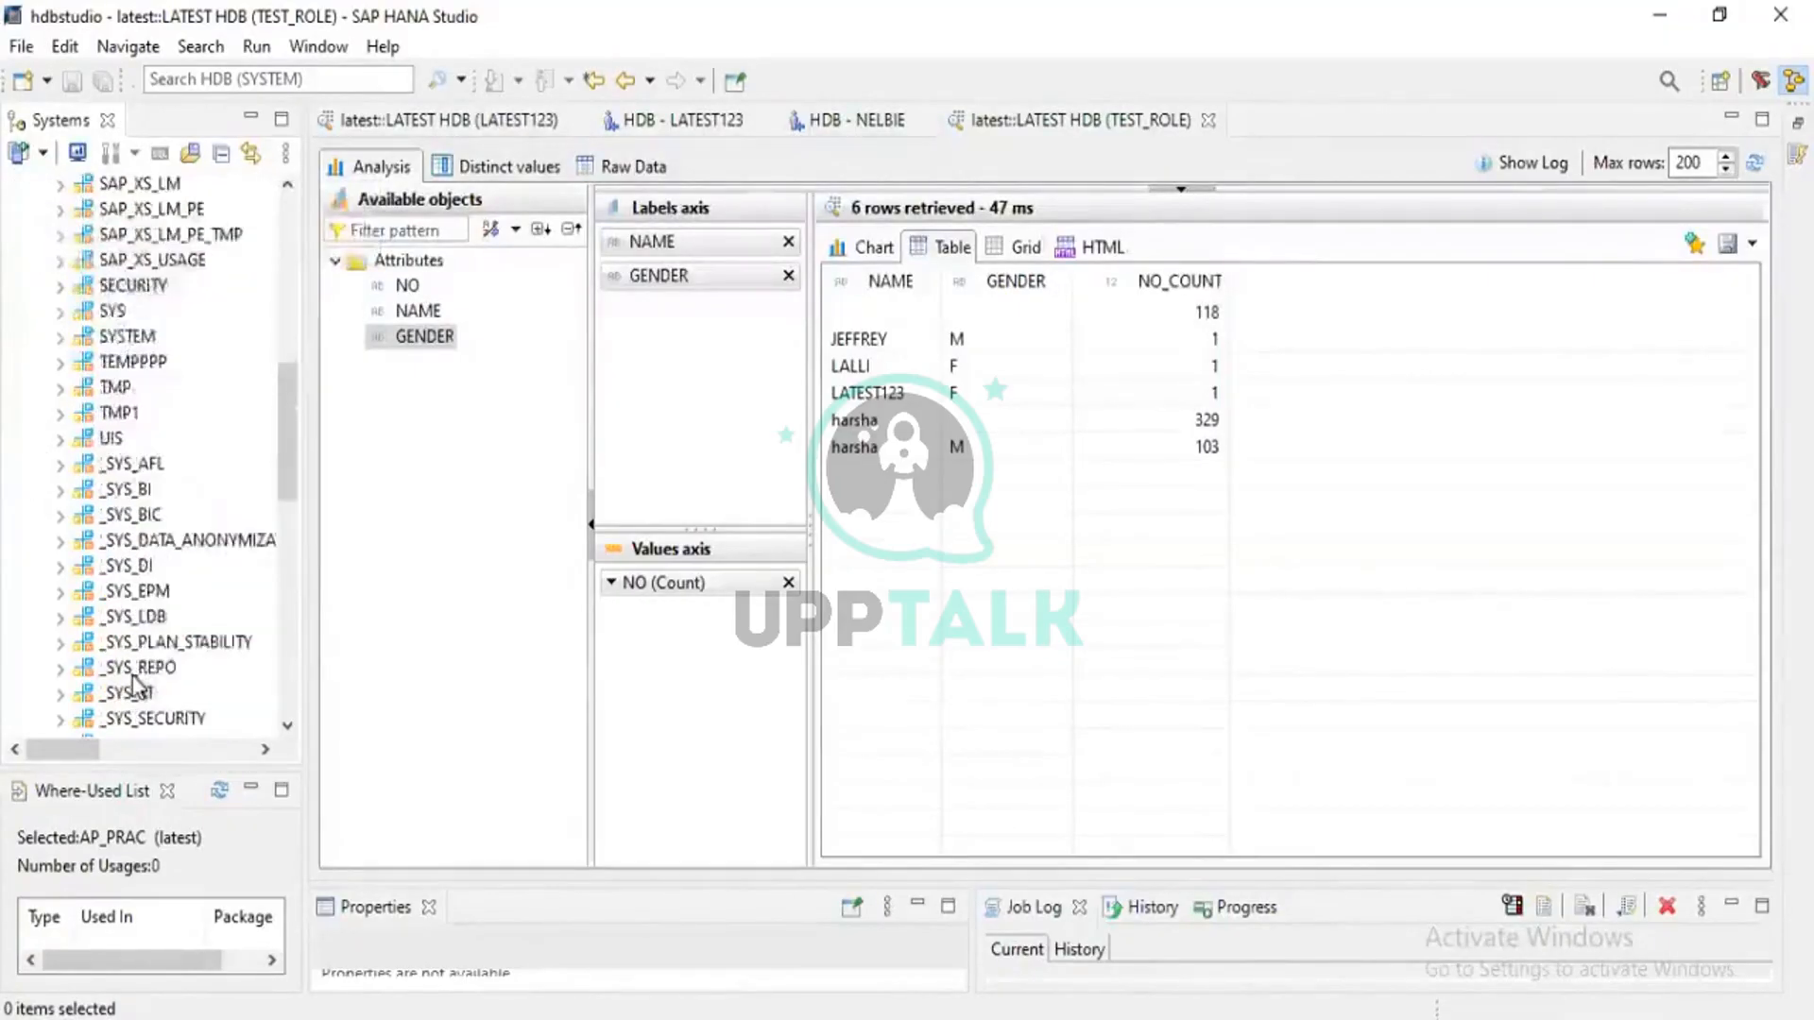
scroll(137, 684, up, 3)
scroll(135, 687, up, 5)
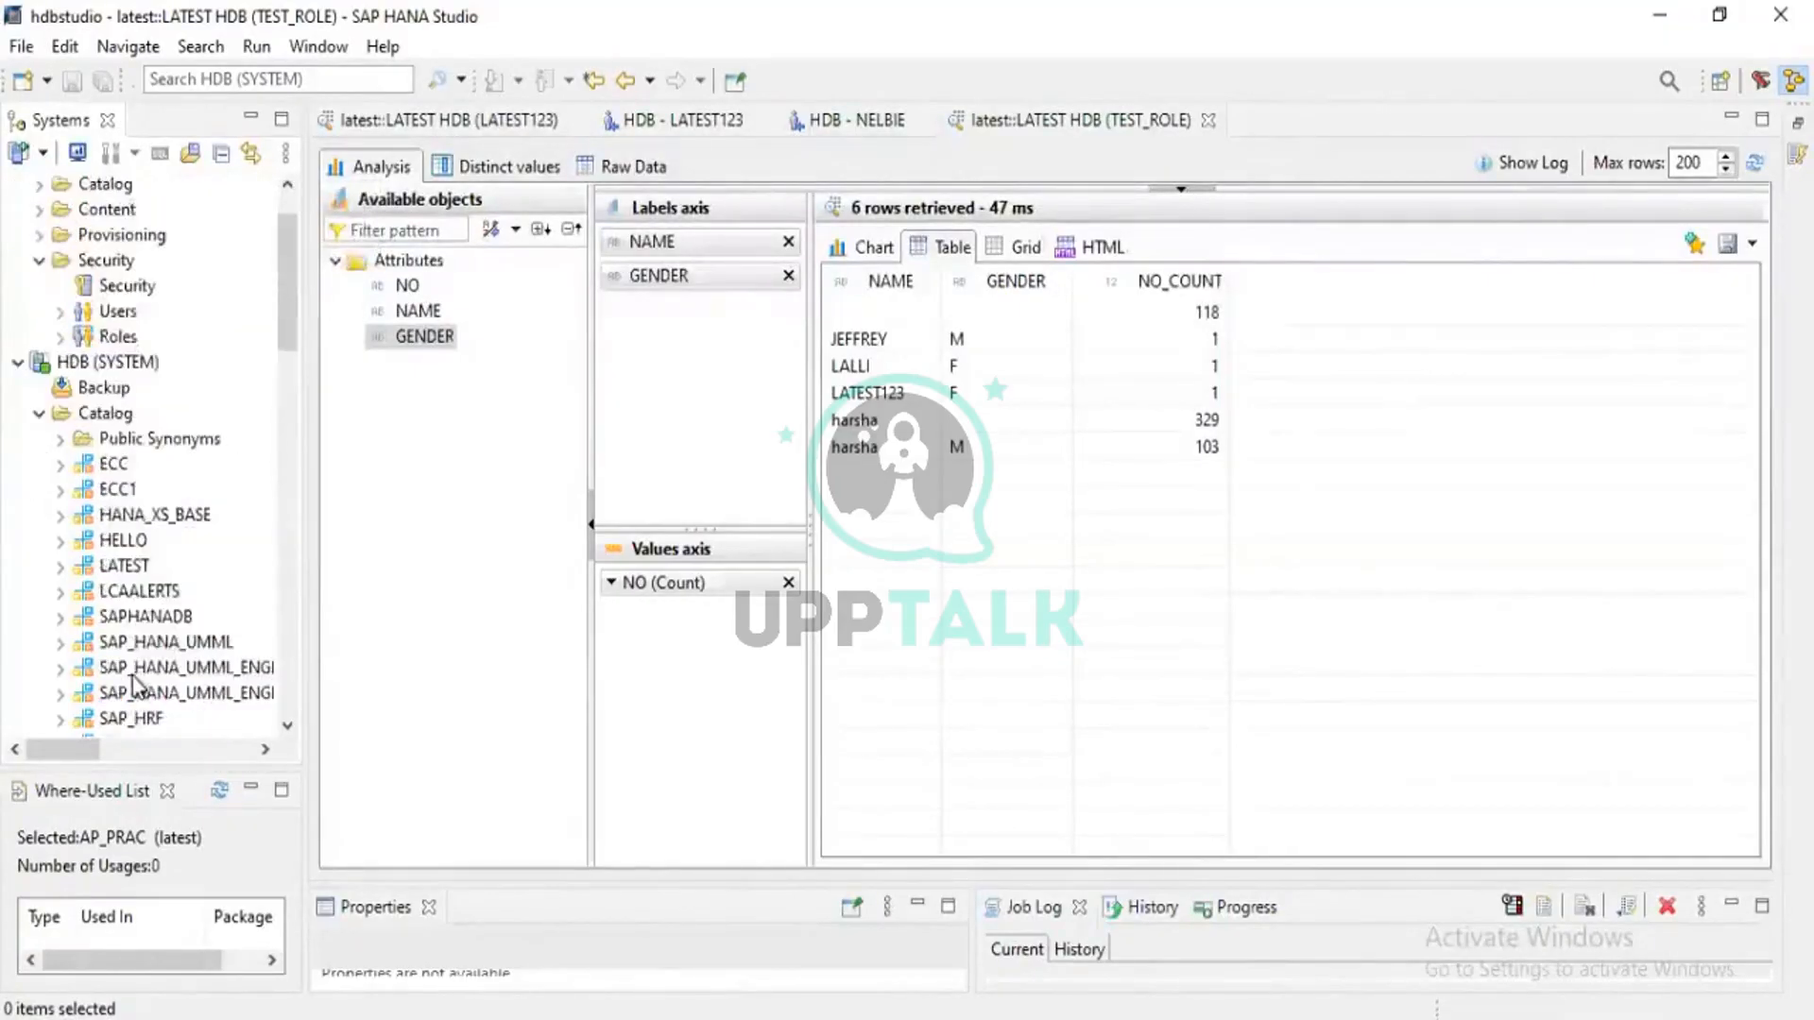
click(114, 571)
Start exporting the LATEST schema with LATEST.* checked, targeting the current client instead of the server
right_click(115, 572)
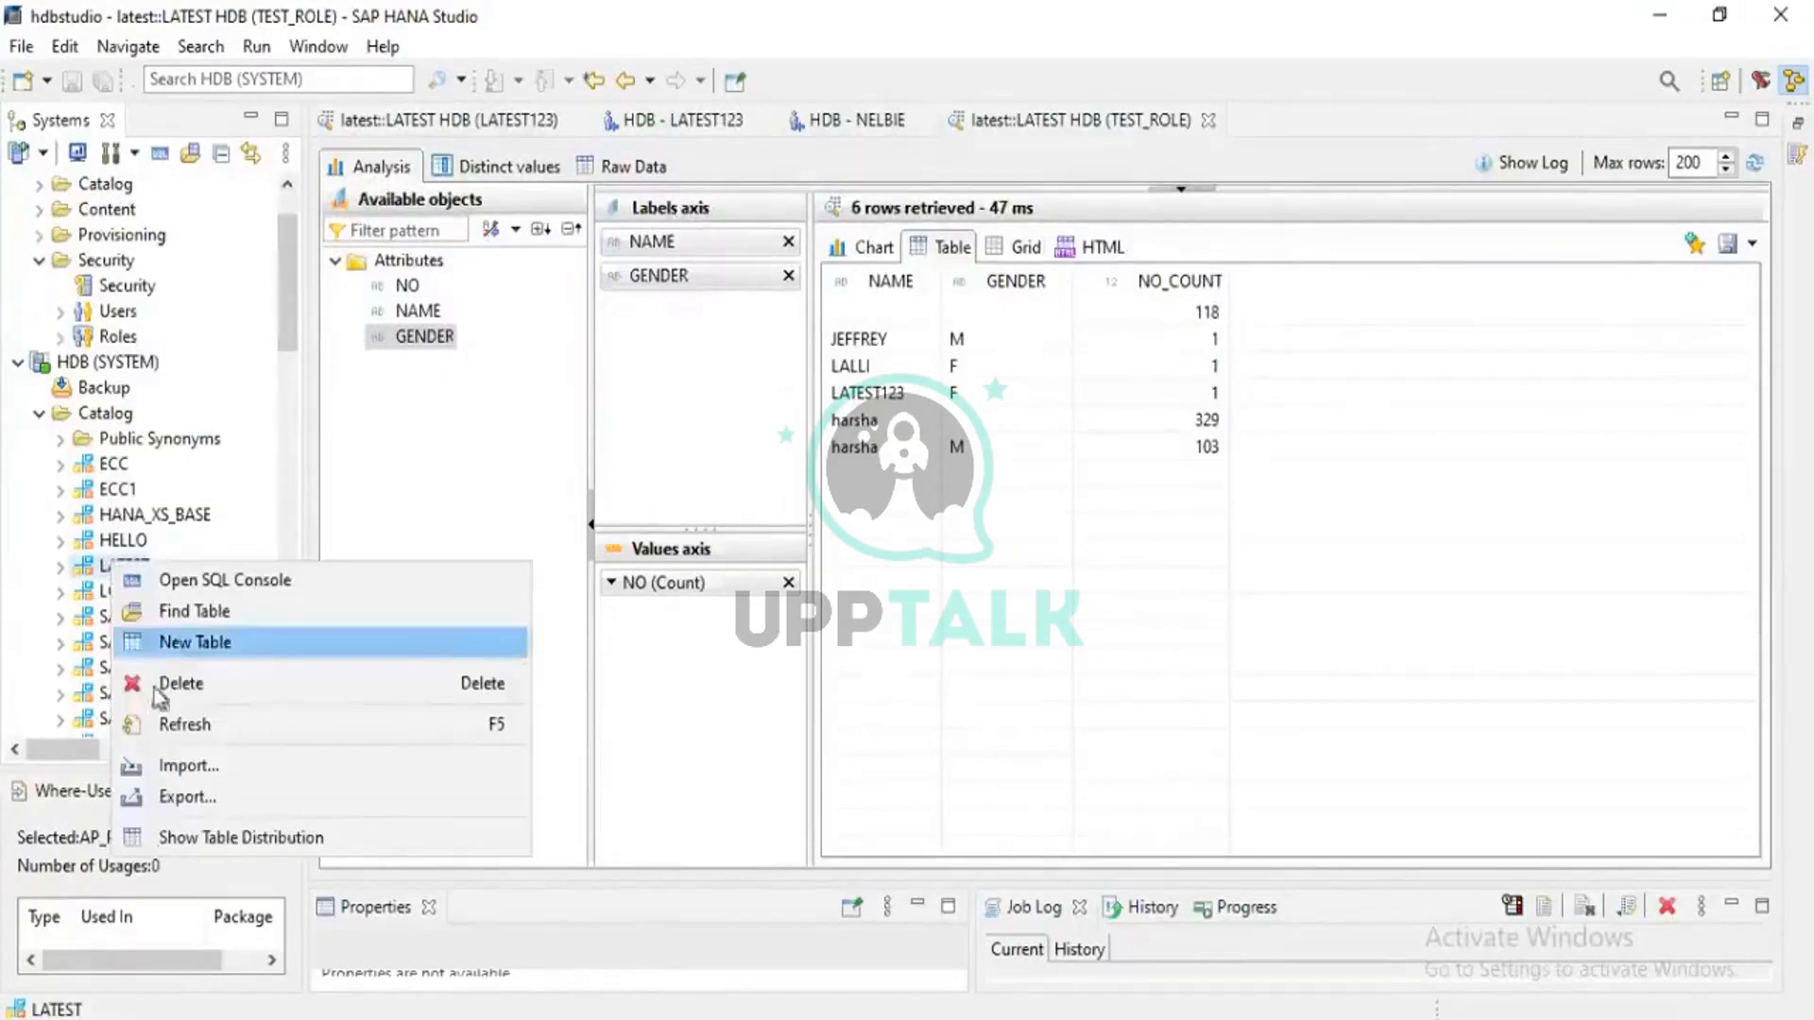
click(238, 791)
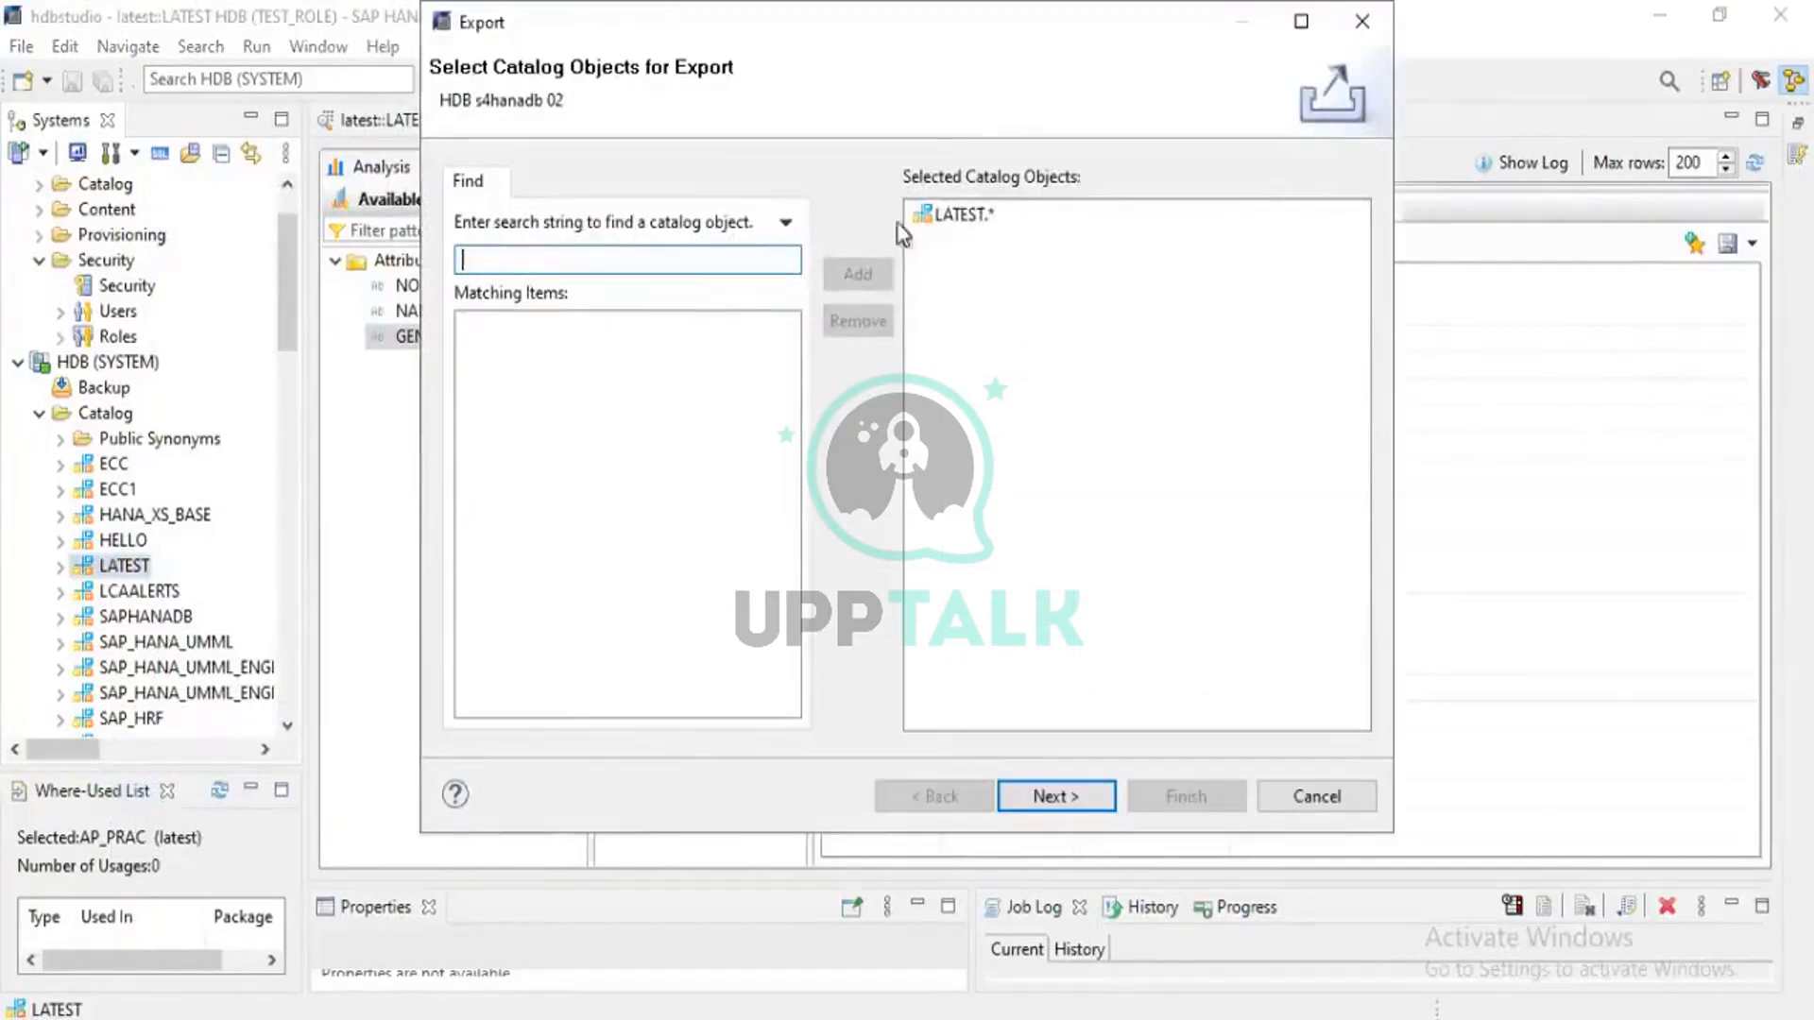
click(959, 215)
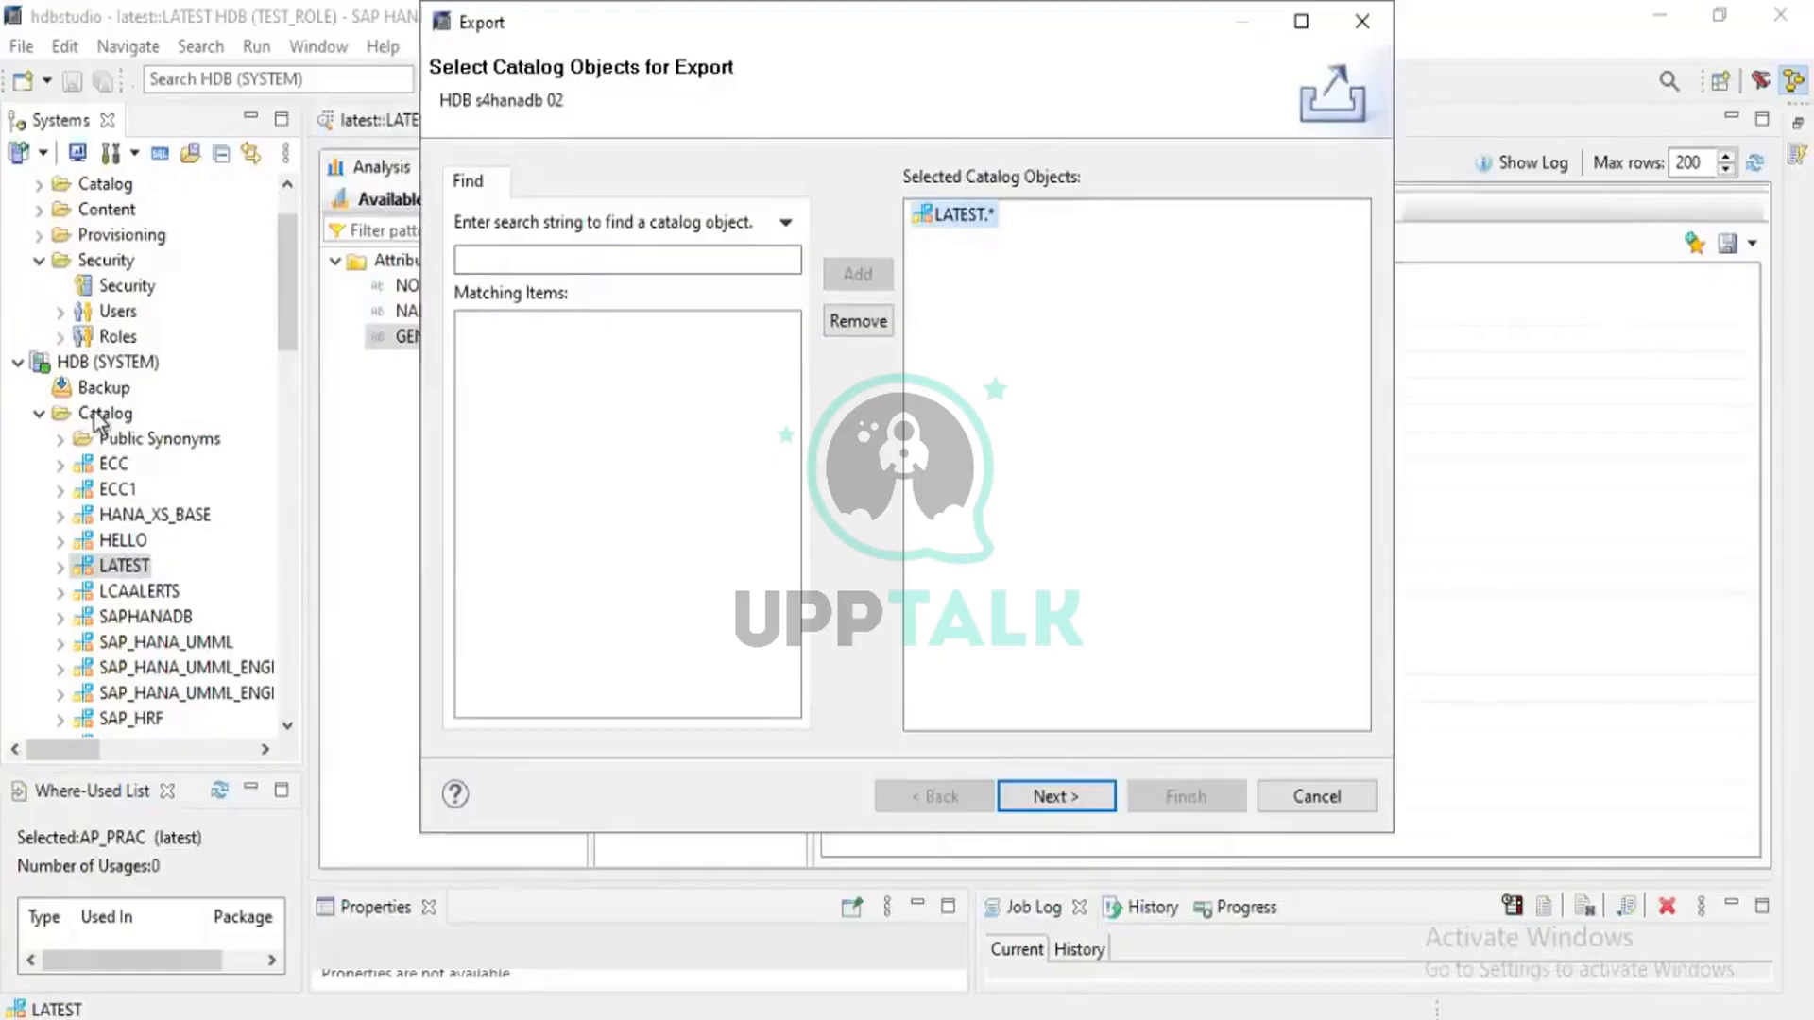
click(506, 257)
click(1070, 784)
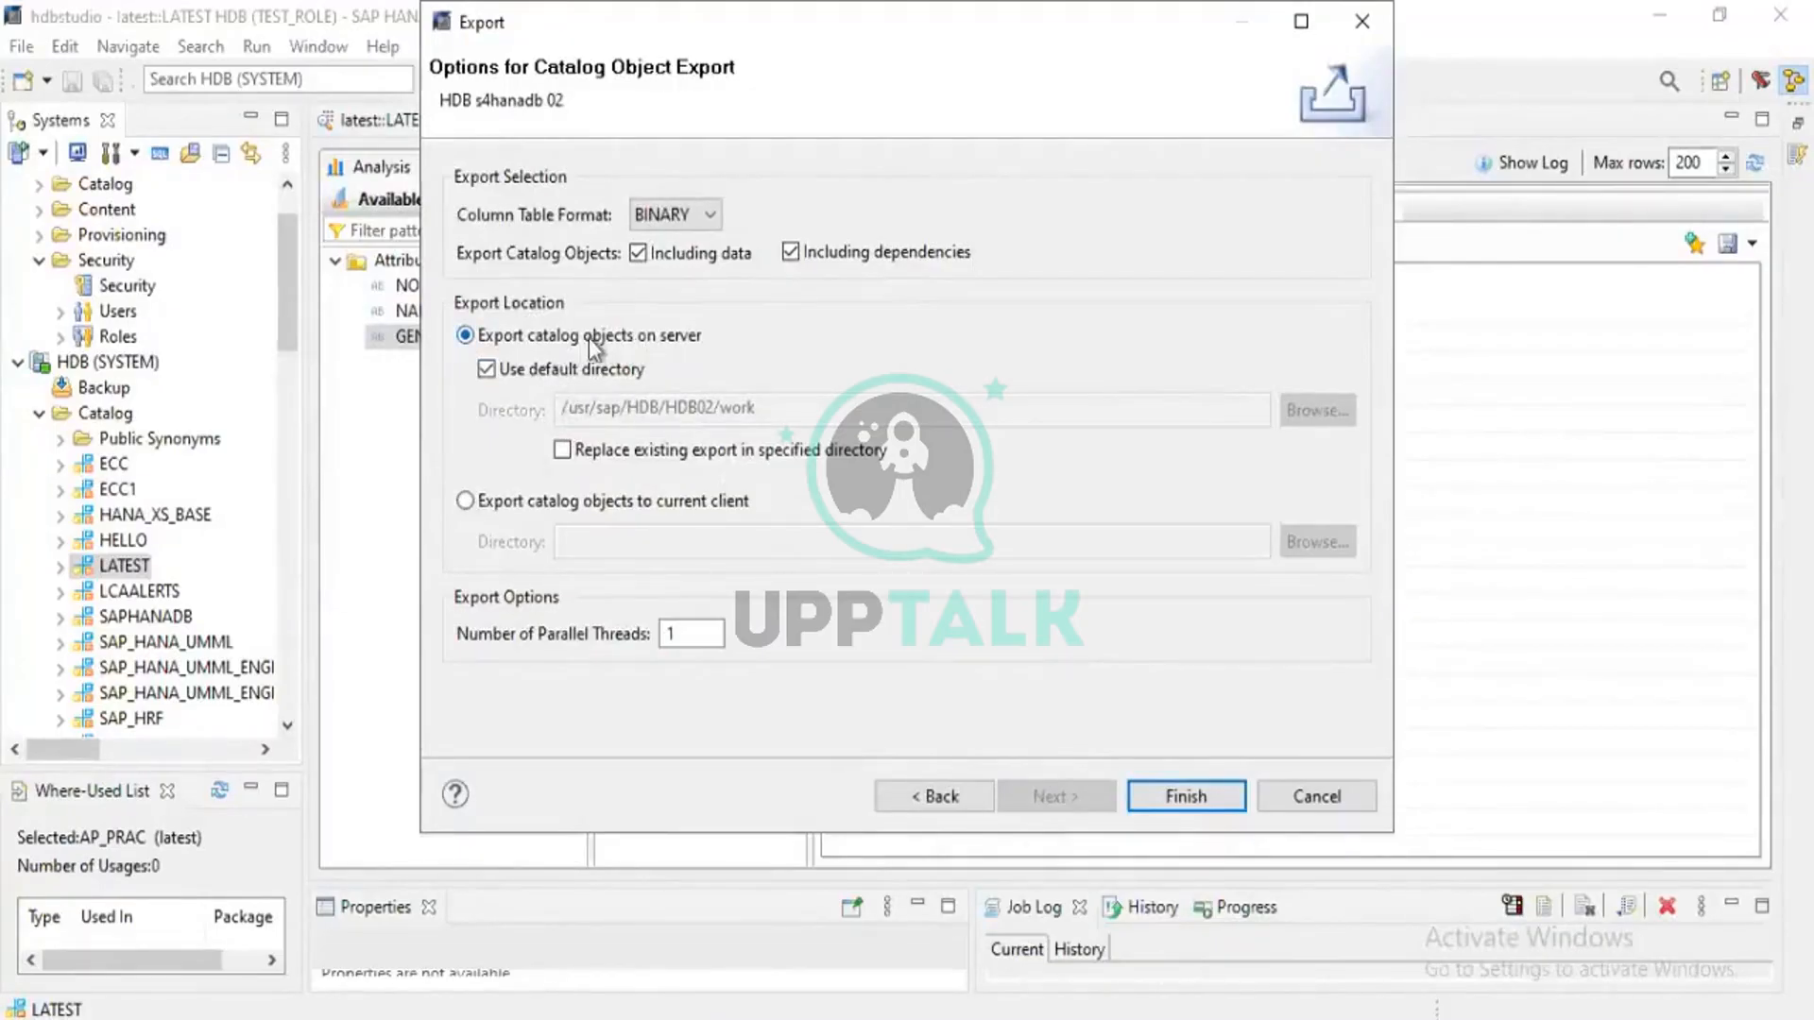
click(465, 502)
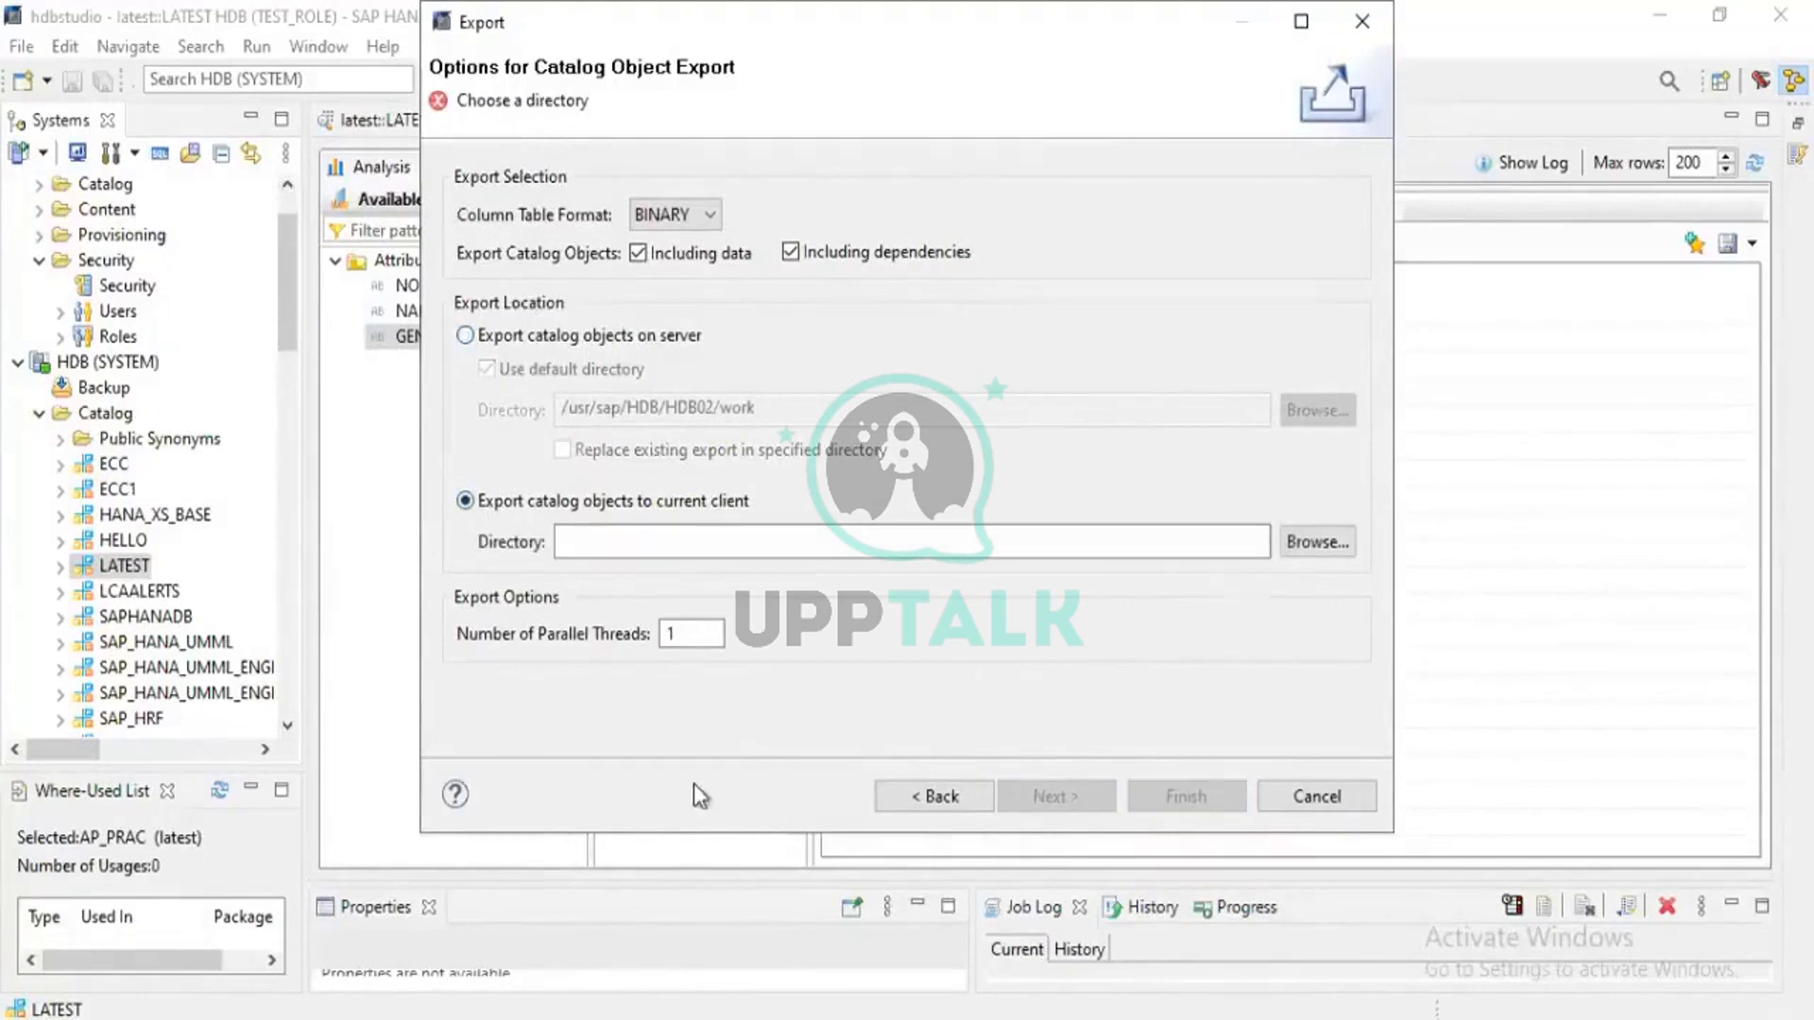
click(1312, 539)
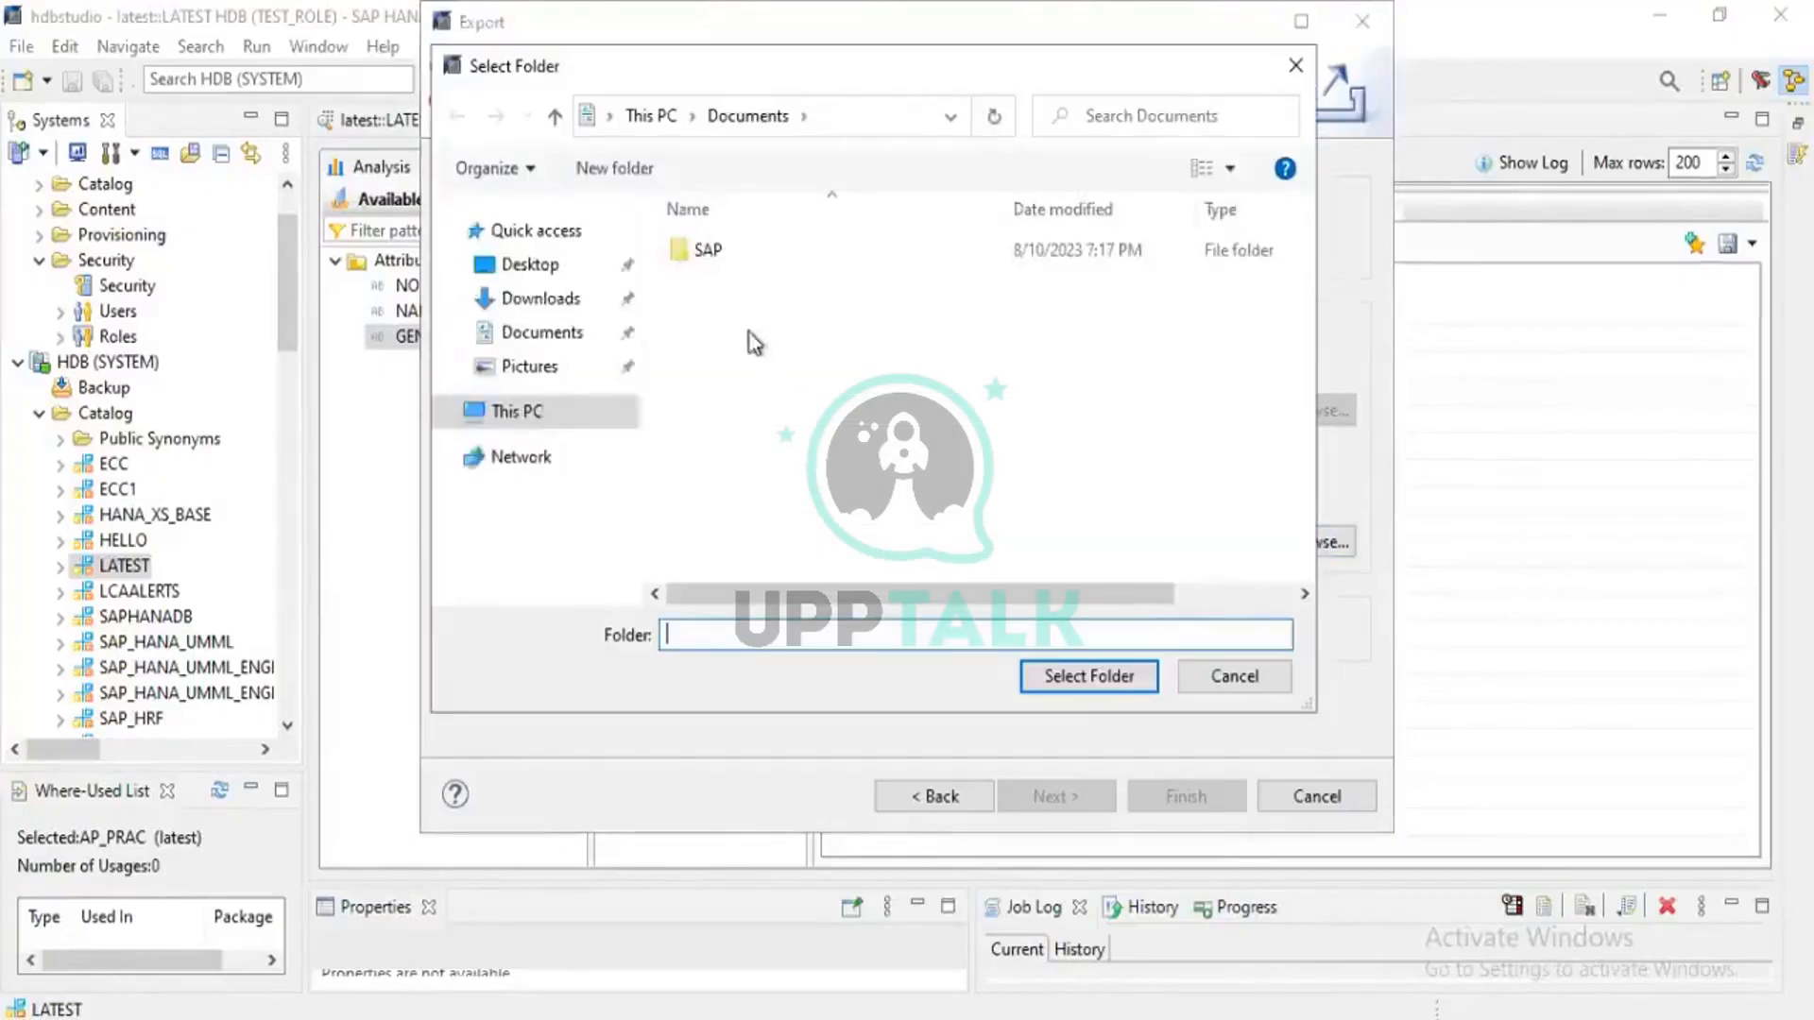
Create a 'schemas' folder on the Desktop, select it as the export directory, and run the export
click(529, 268)
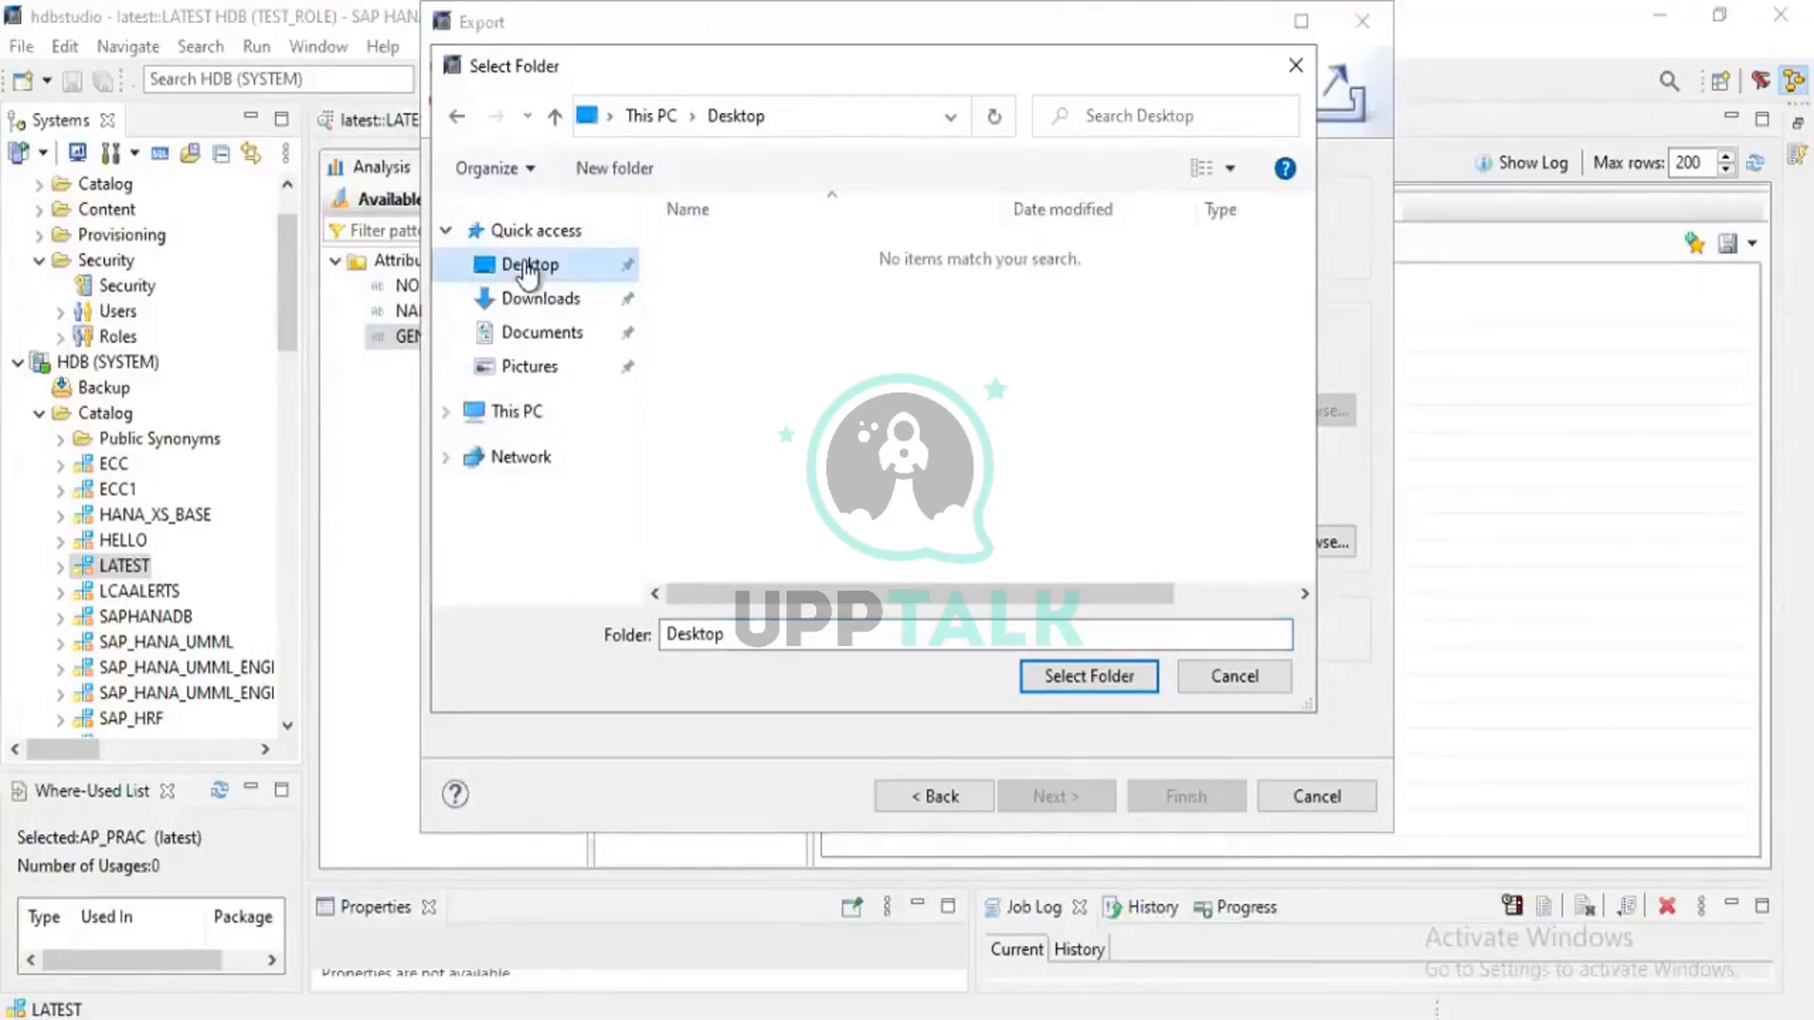
right_click(916, 374)
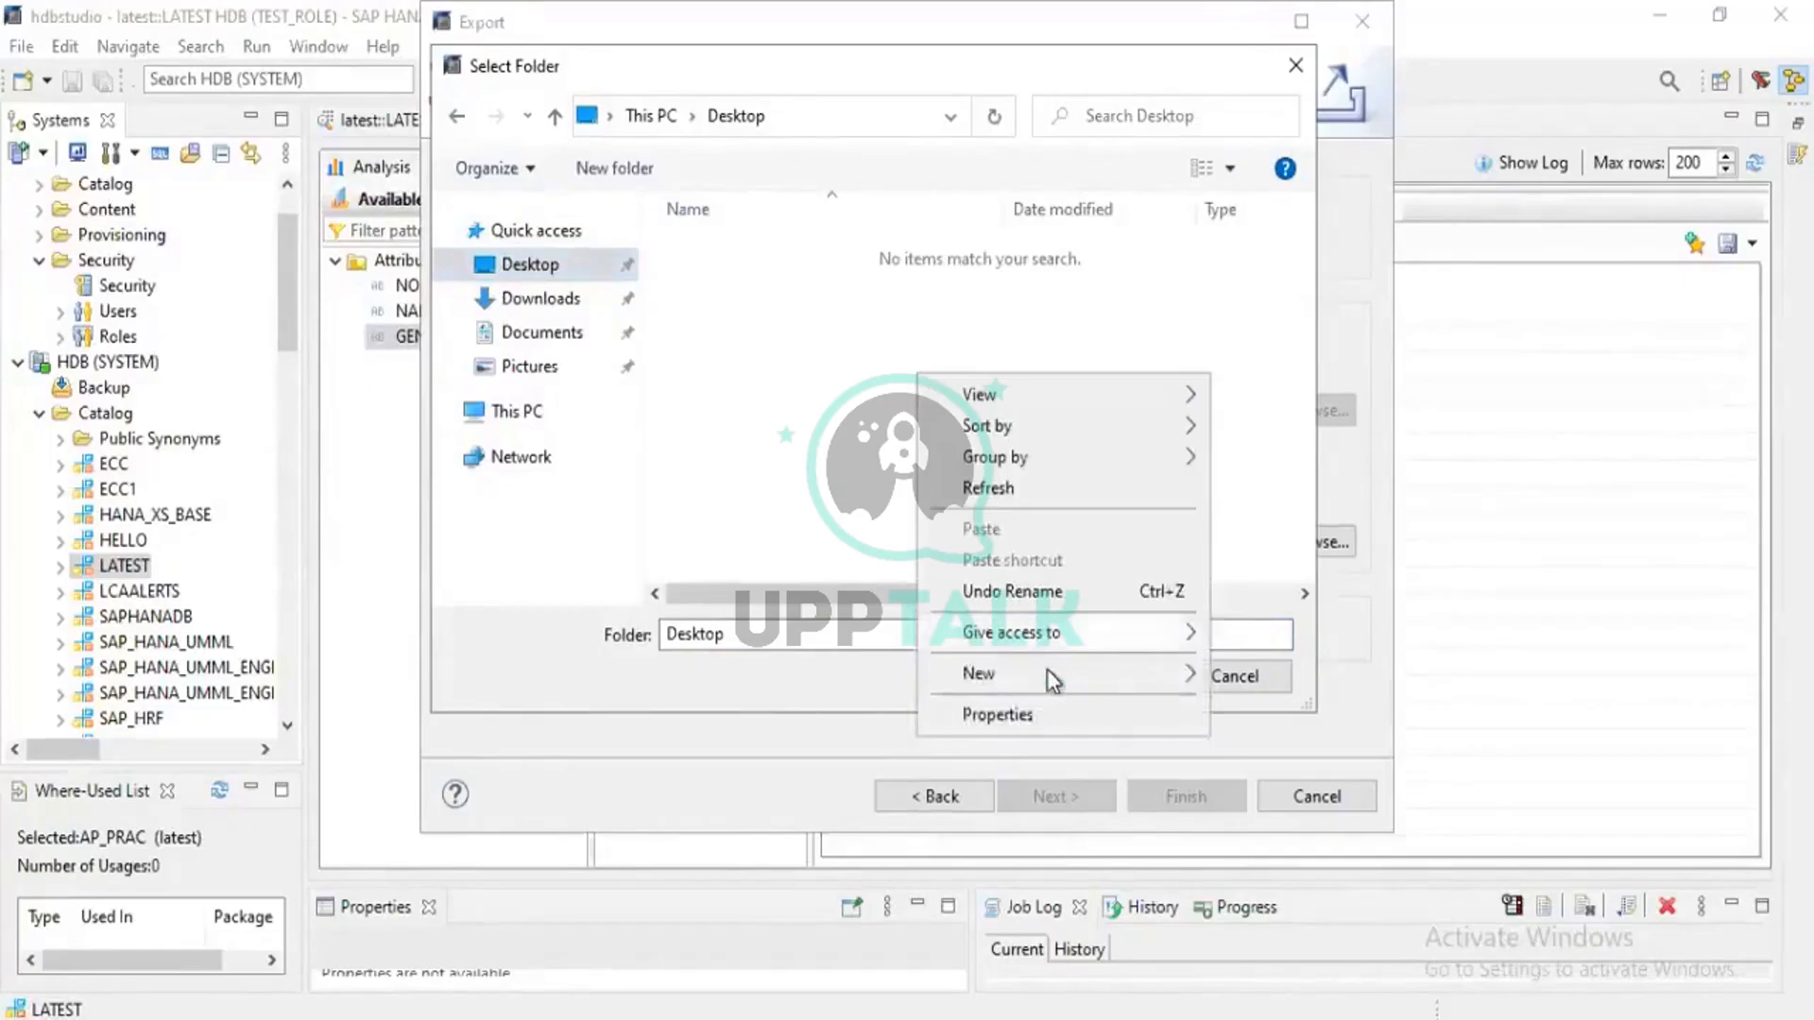
mouse_move(1065, 678)
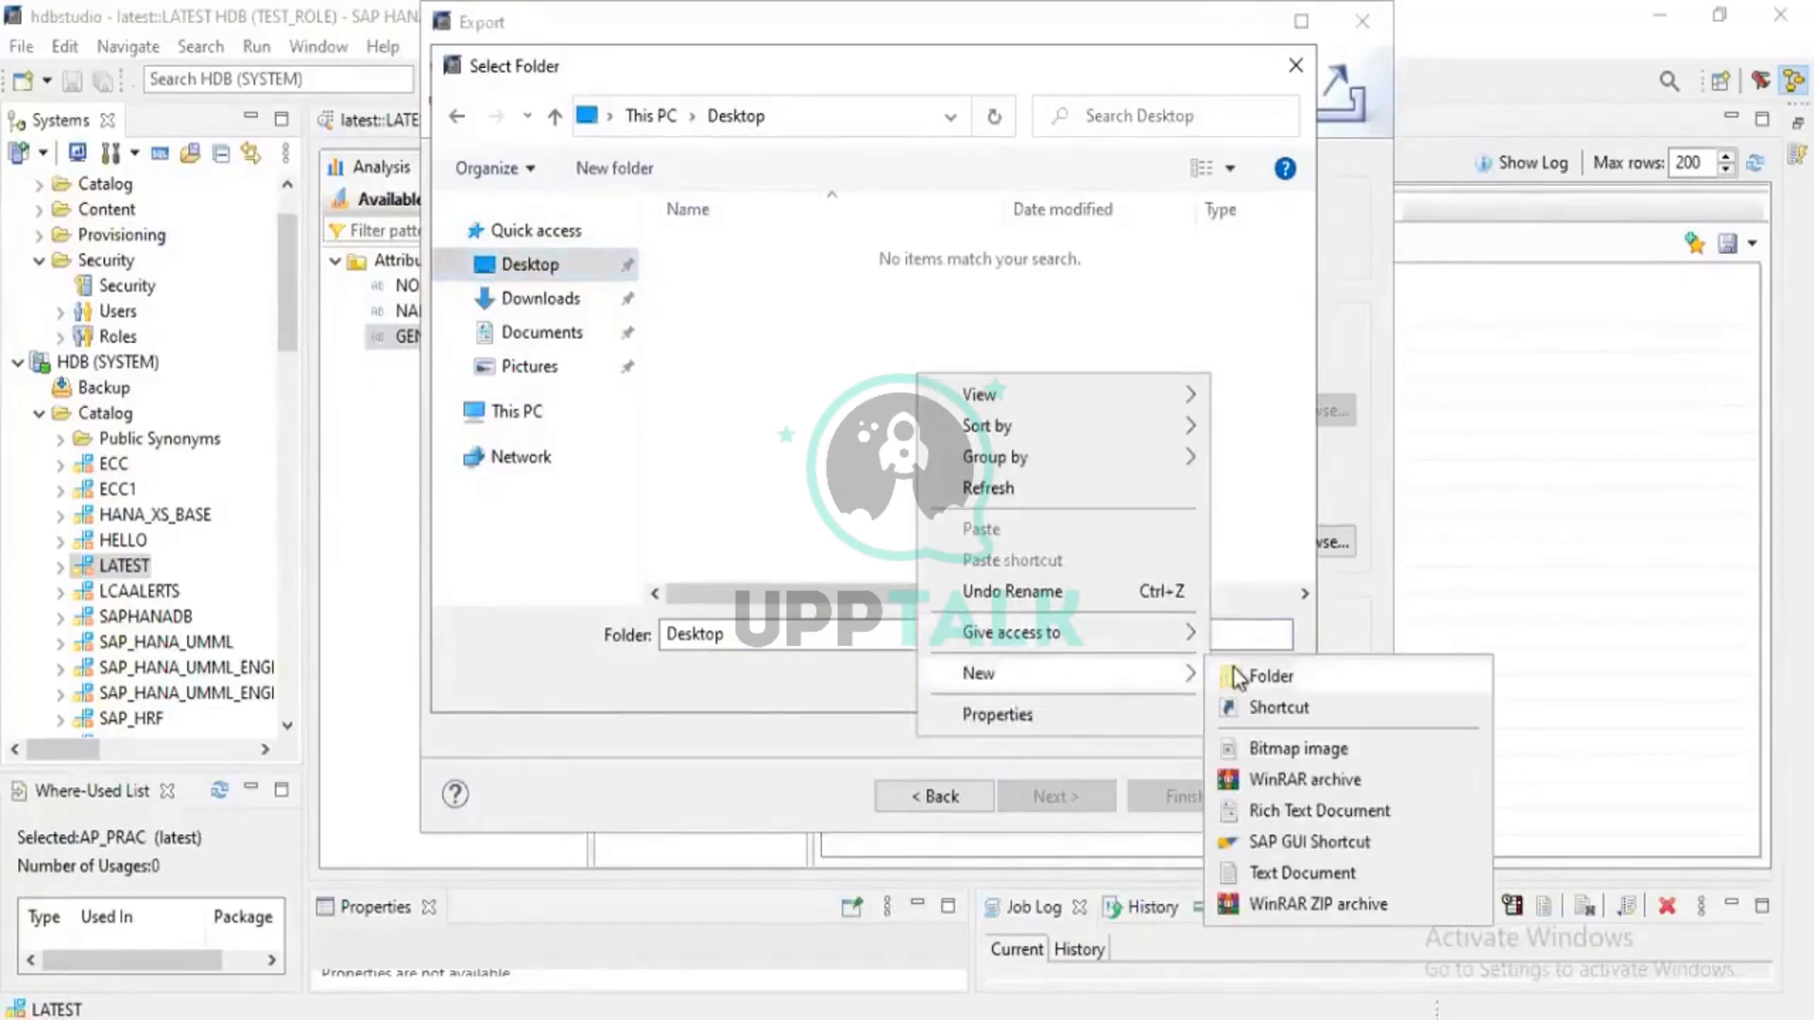
click(1238, 677)
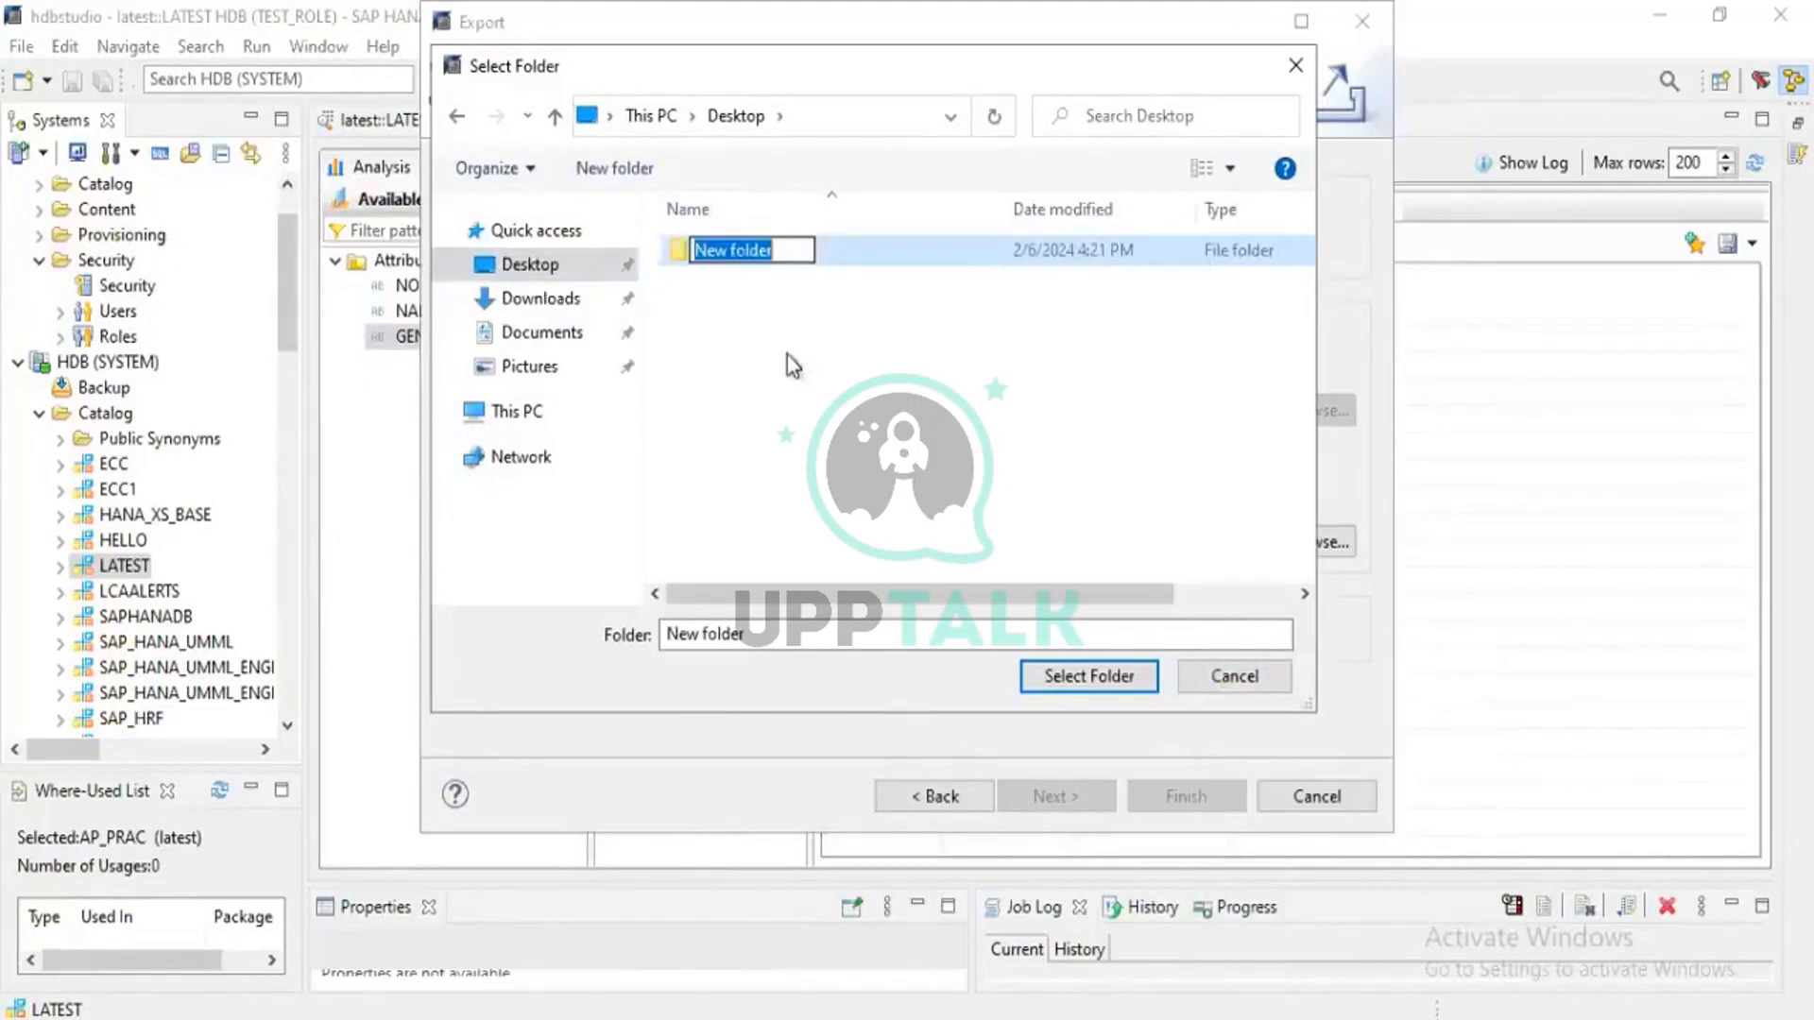
text(schemas)
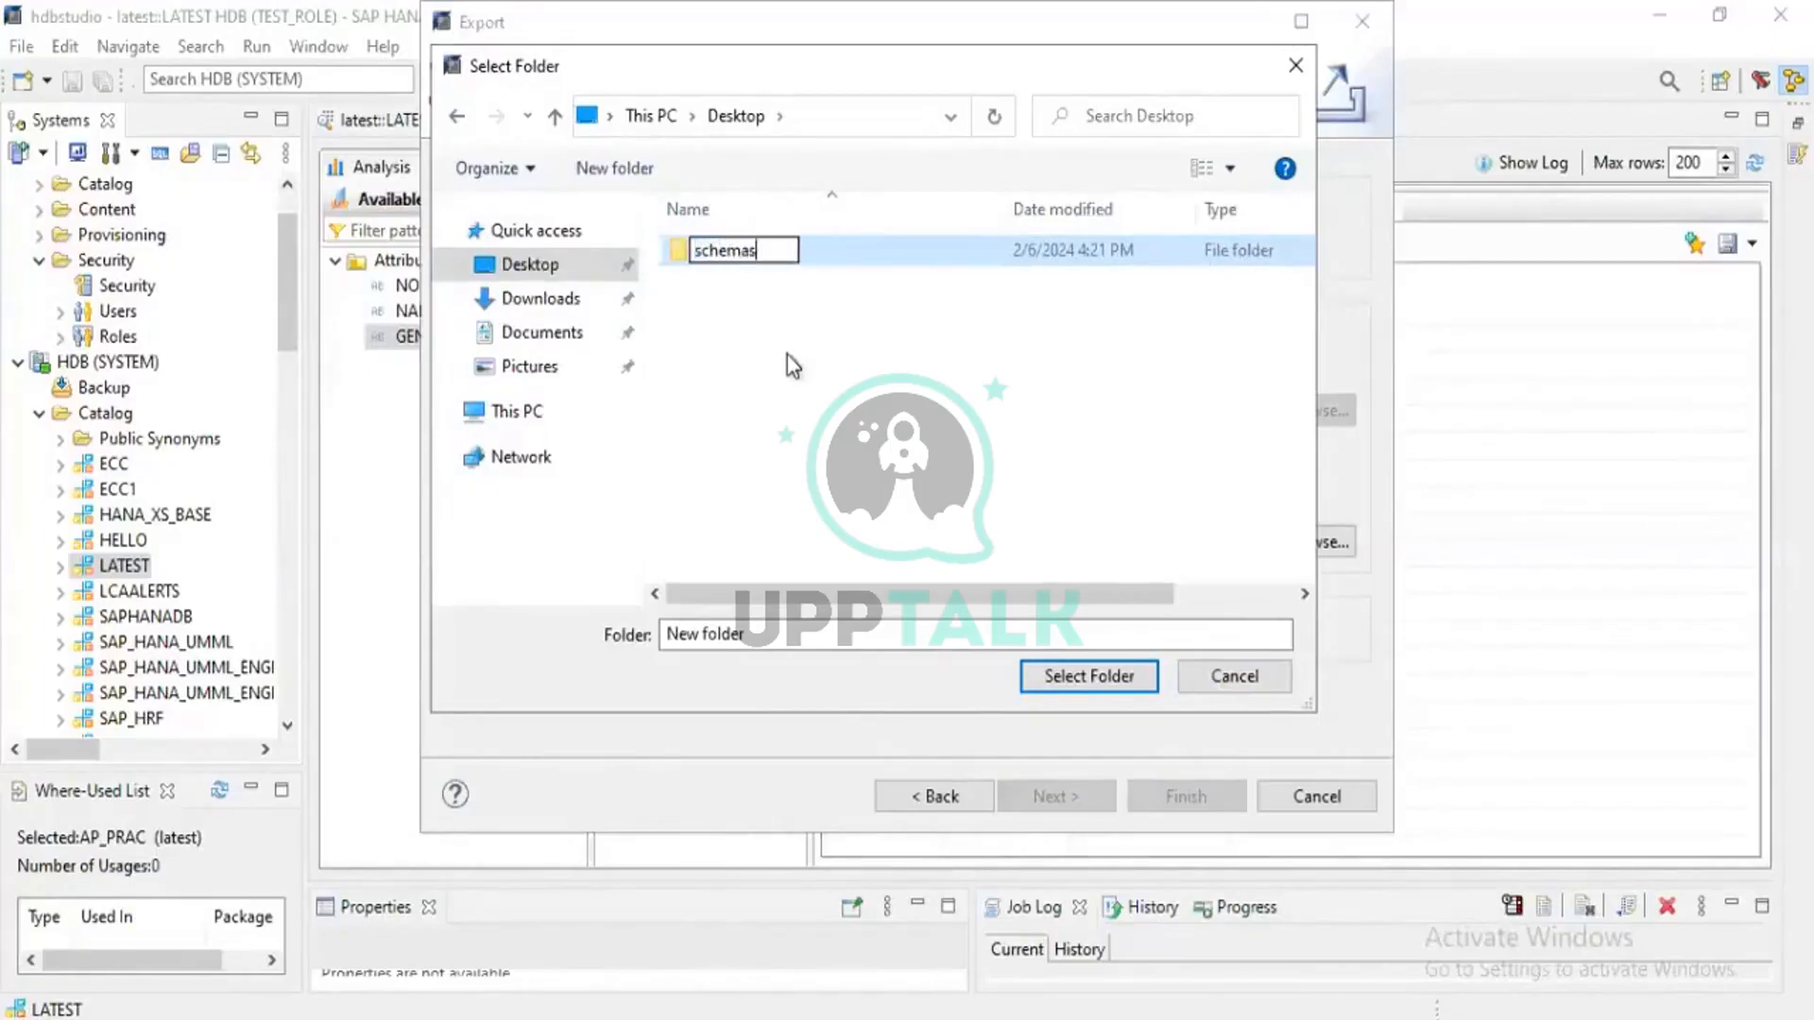
key(Return)
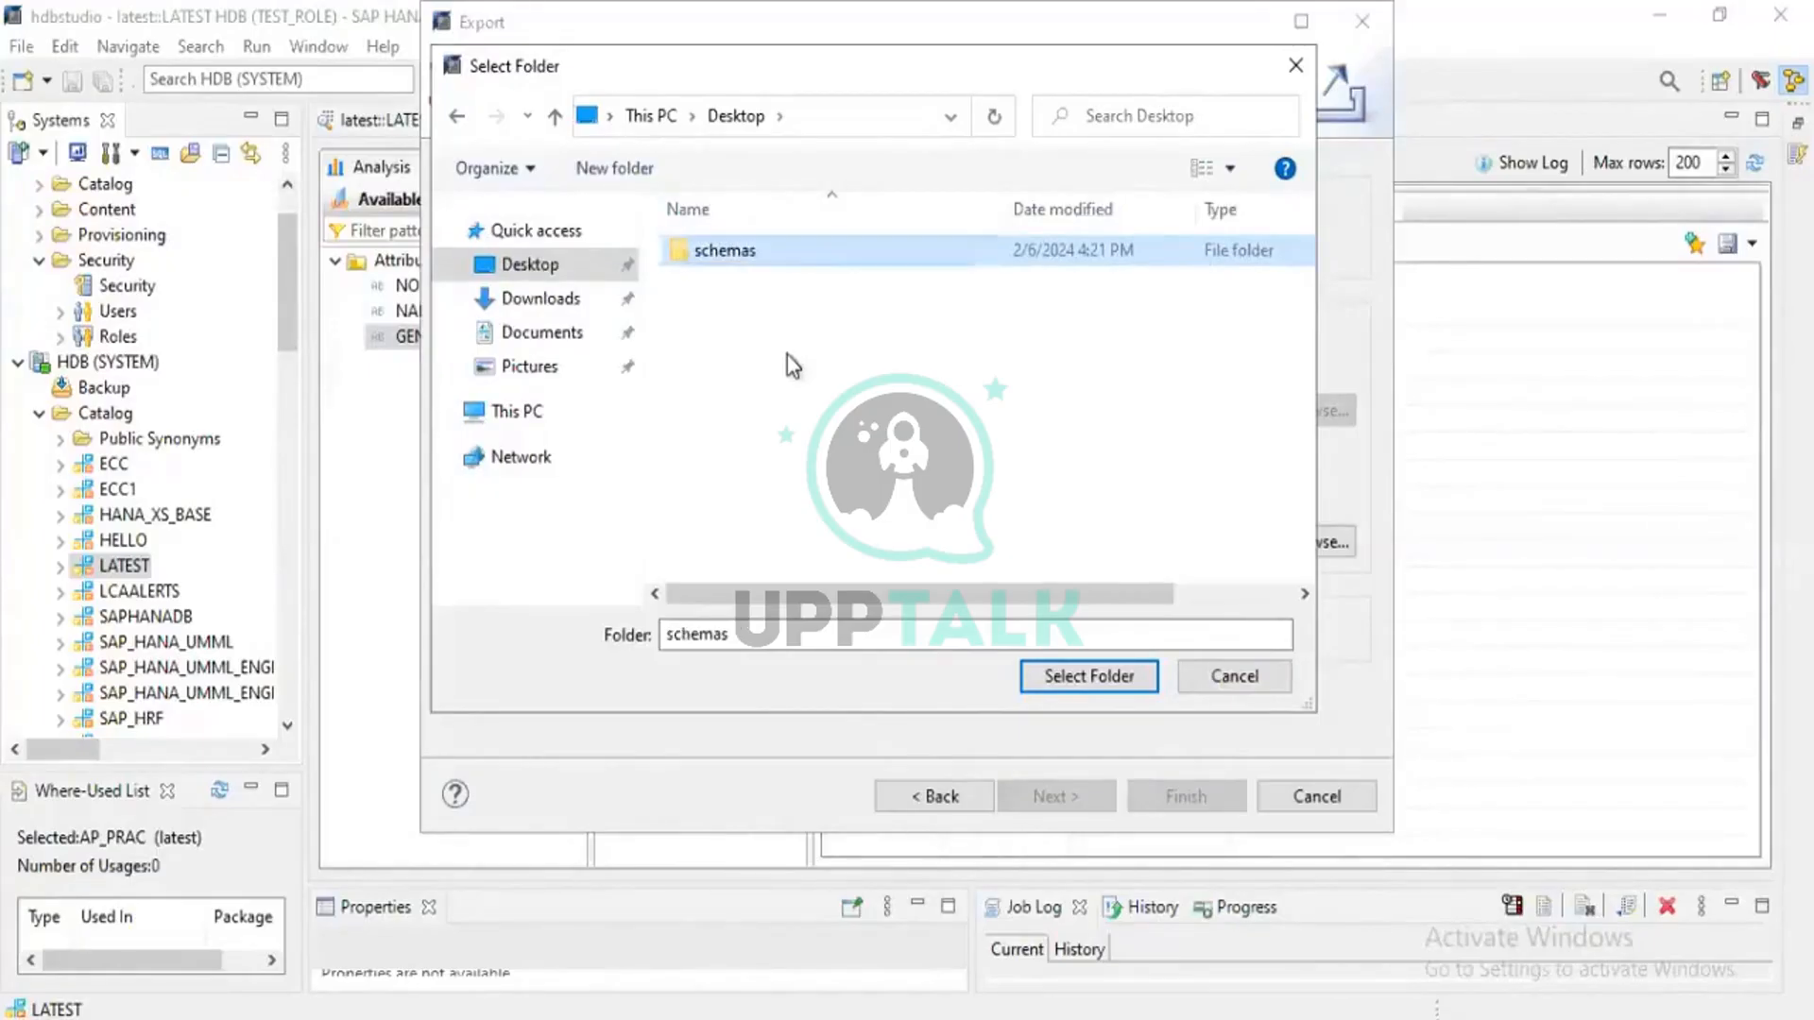
click(1052, 677)
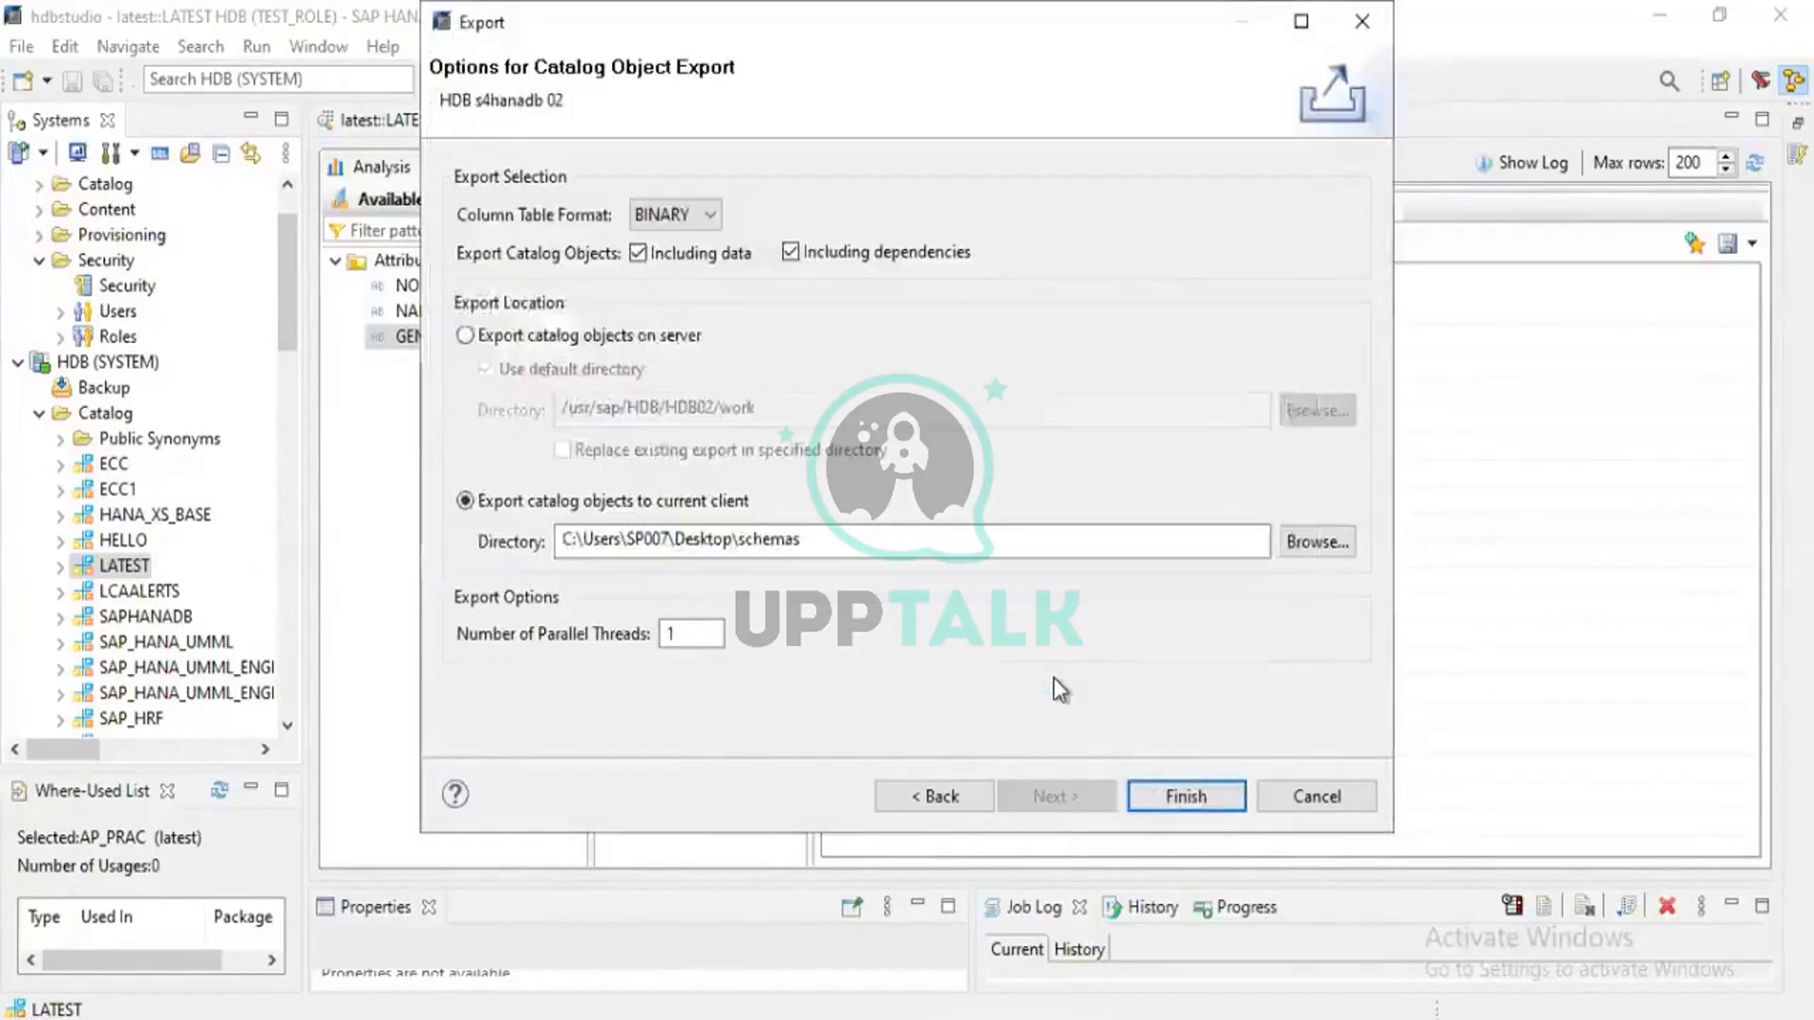
click(1186, 795)
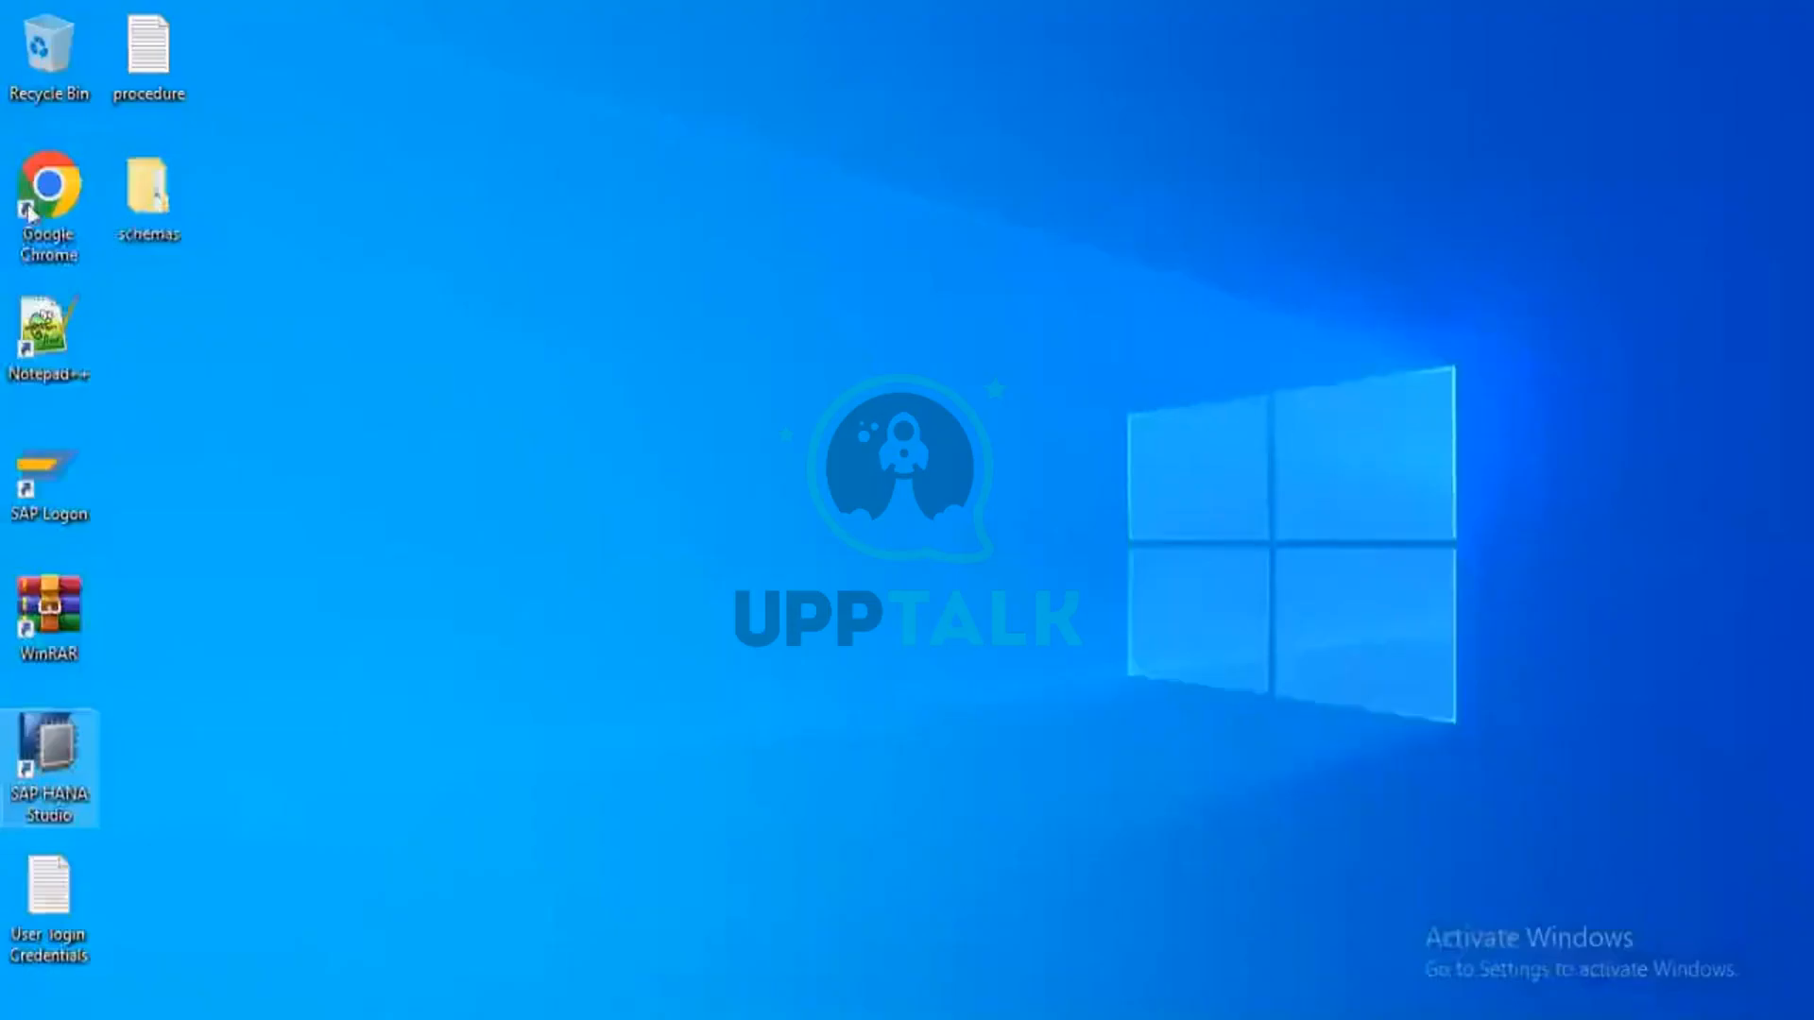
Check that the desktop schemas folder's export and index folders both contain LATEST, then close it
double_click(132, 194)
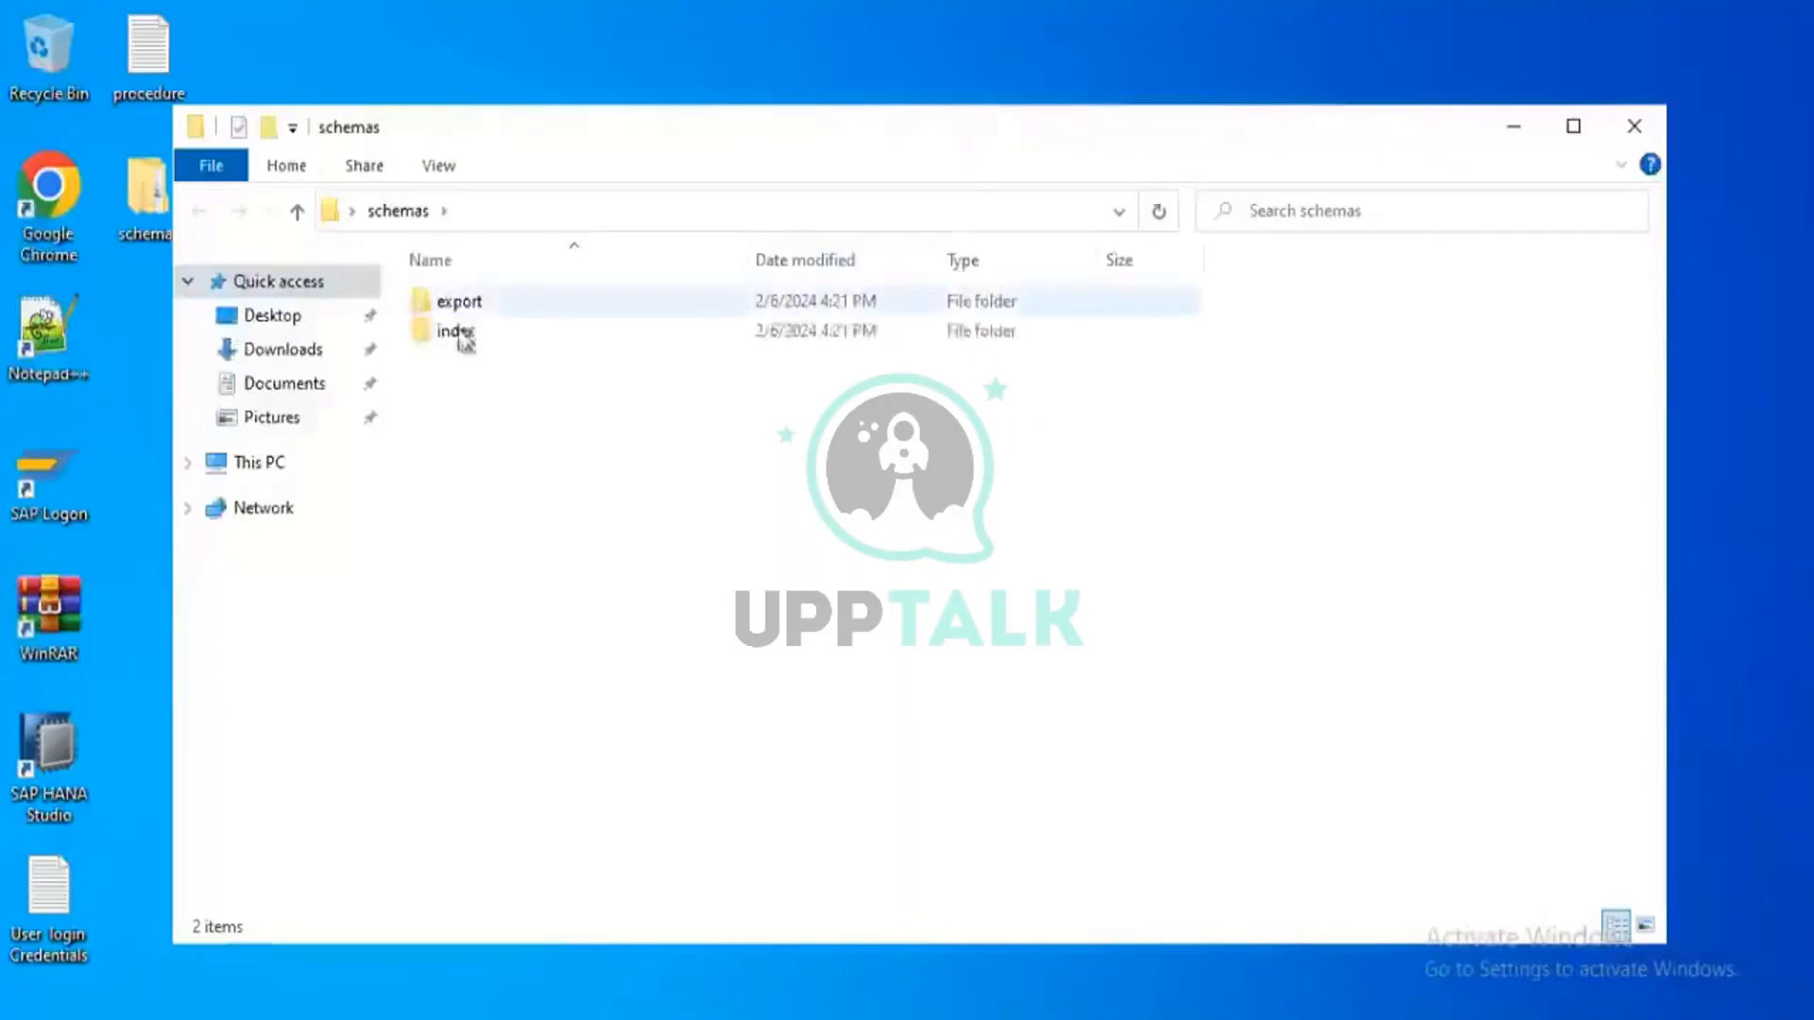
click(477, 306)
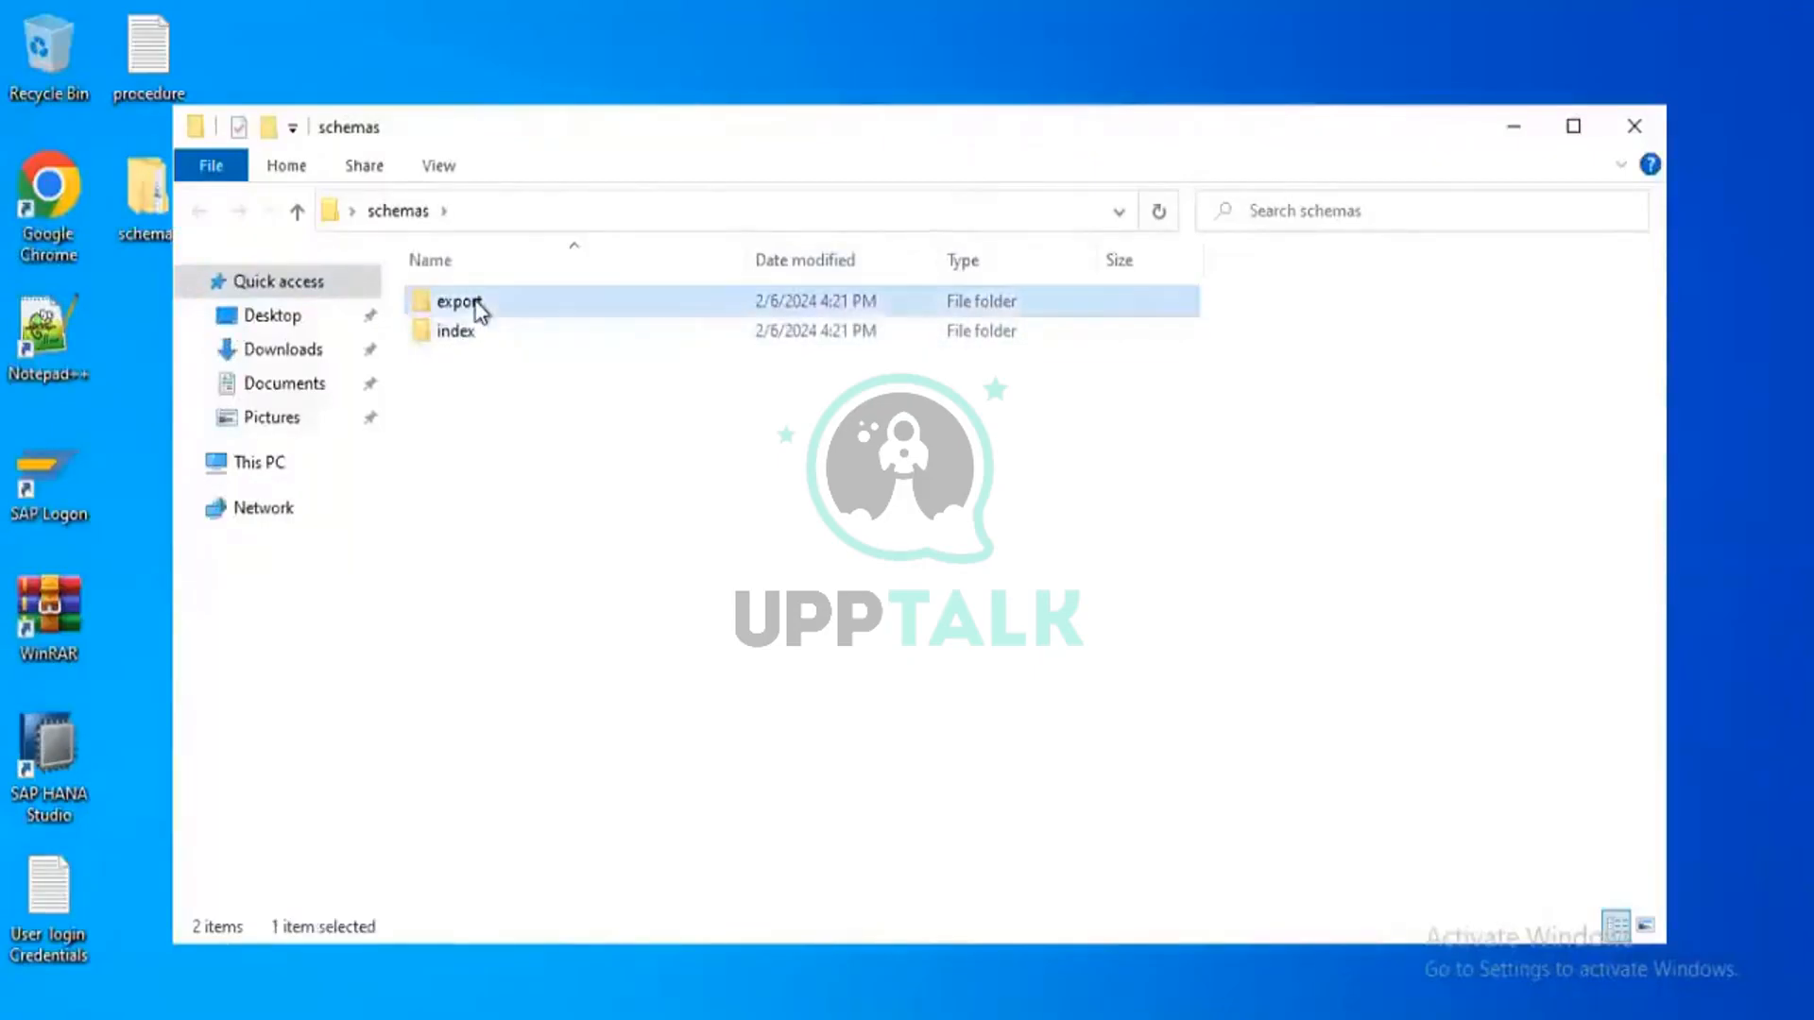
double_click(477, 305)
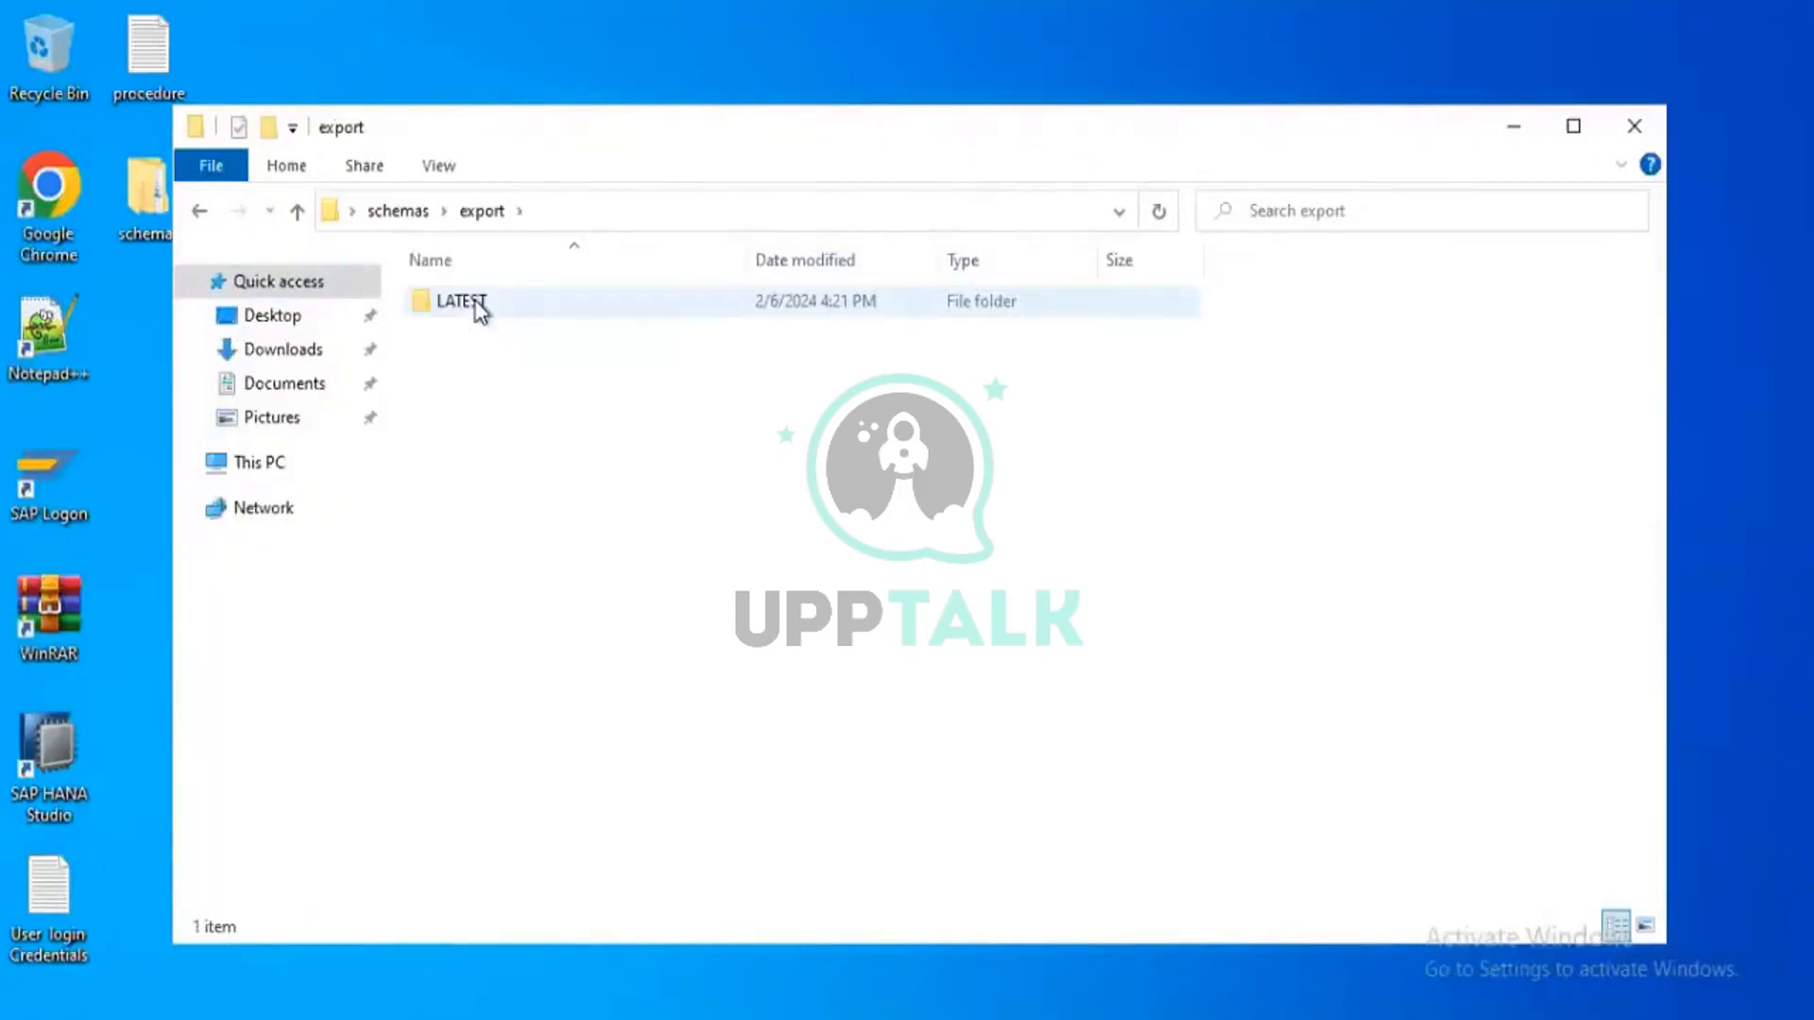
key(alt+Left)
click(464, 333)
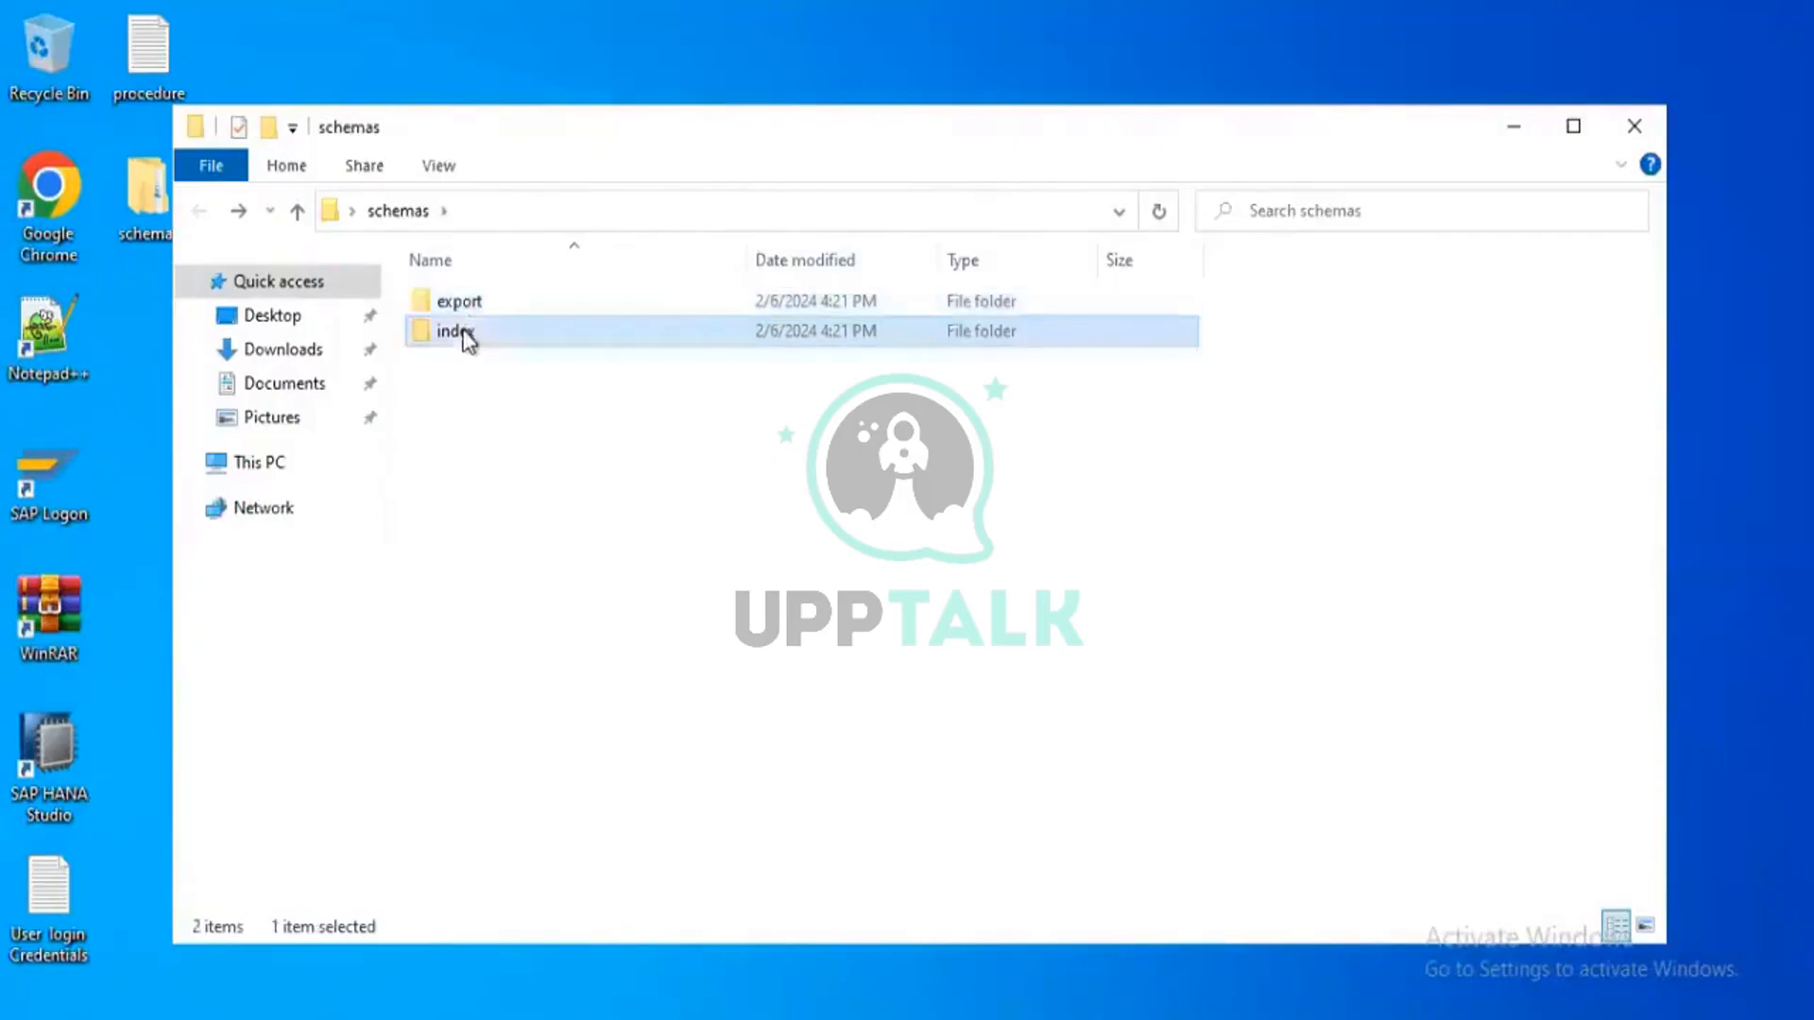
double_click(466, 334)
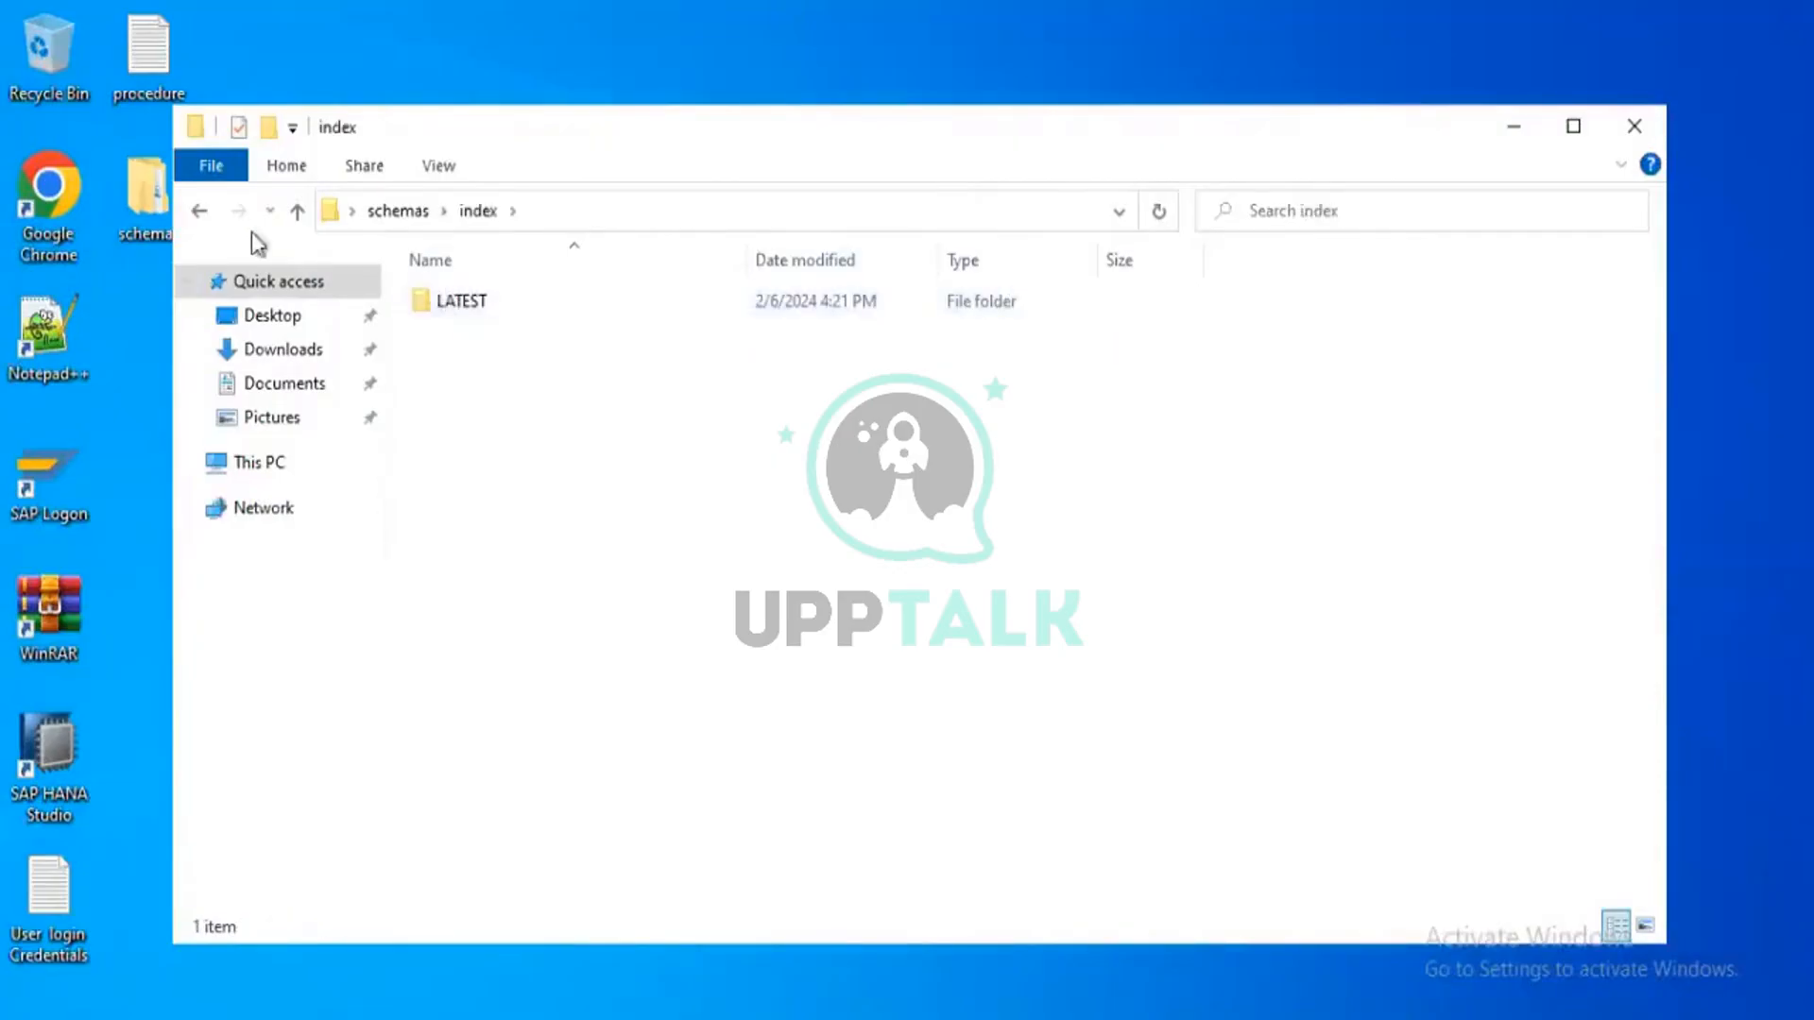
click(200, 214)
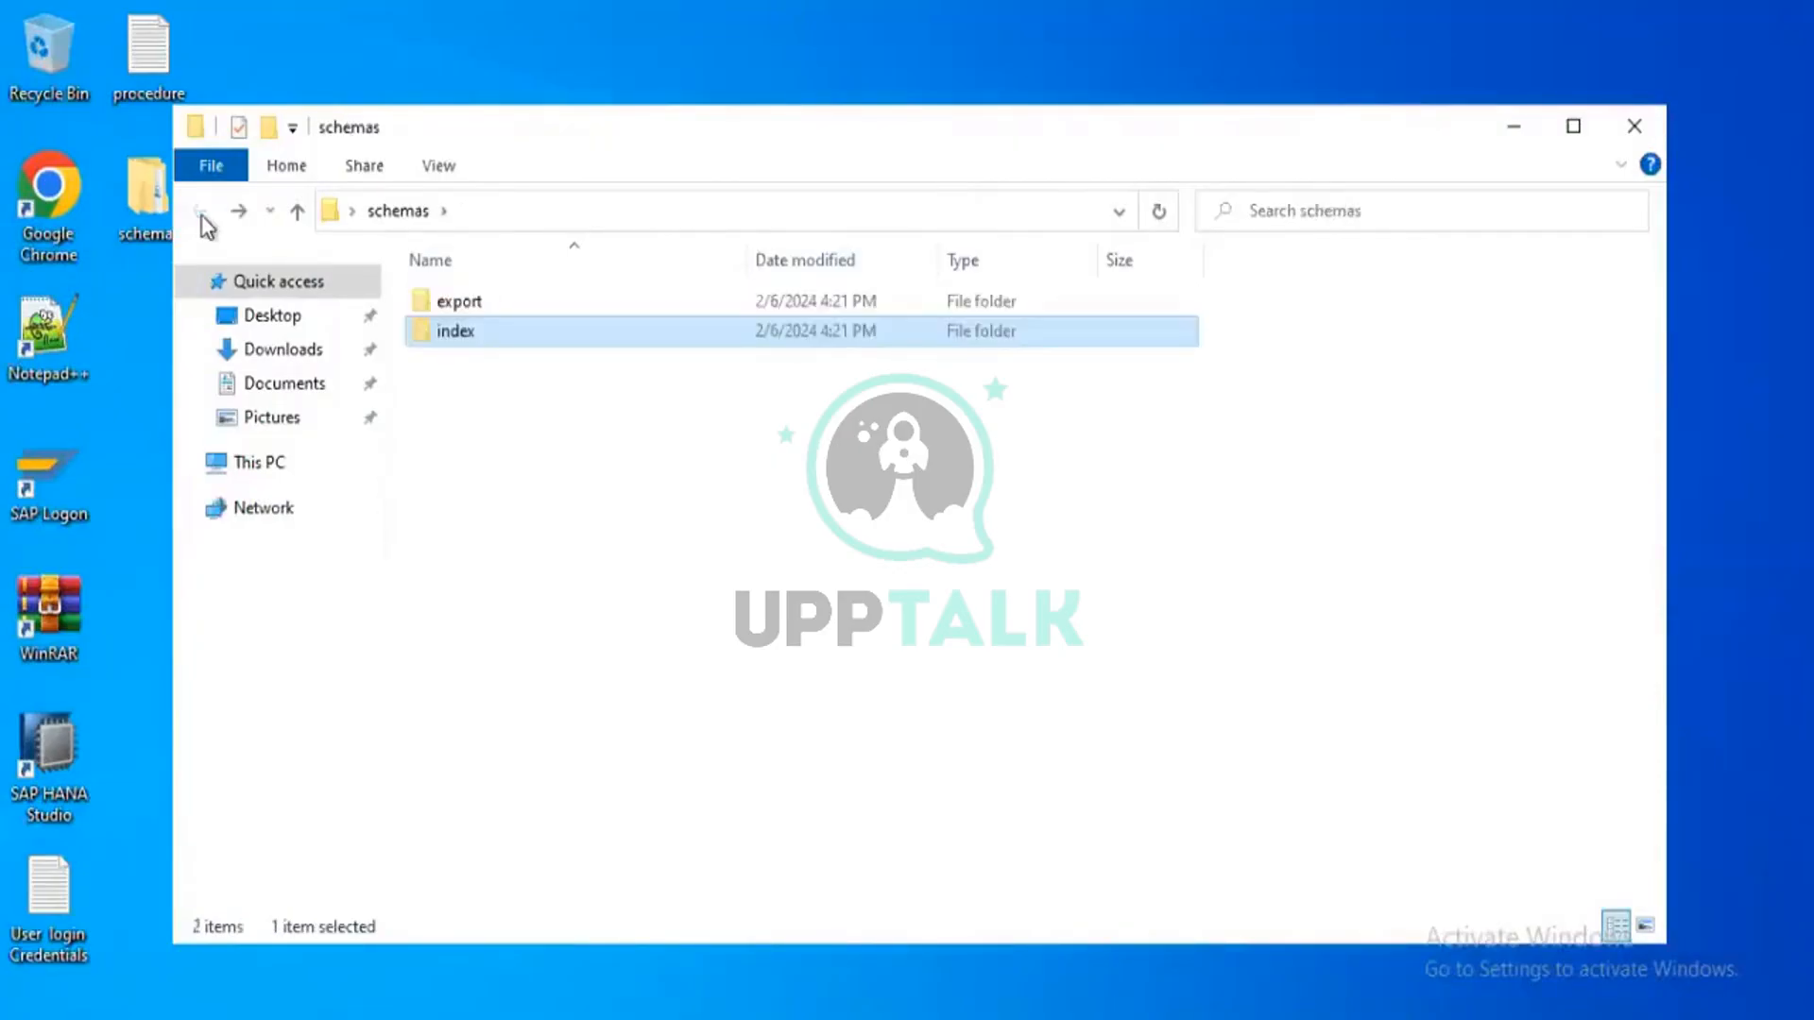
click(1635, 133)
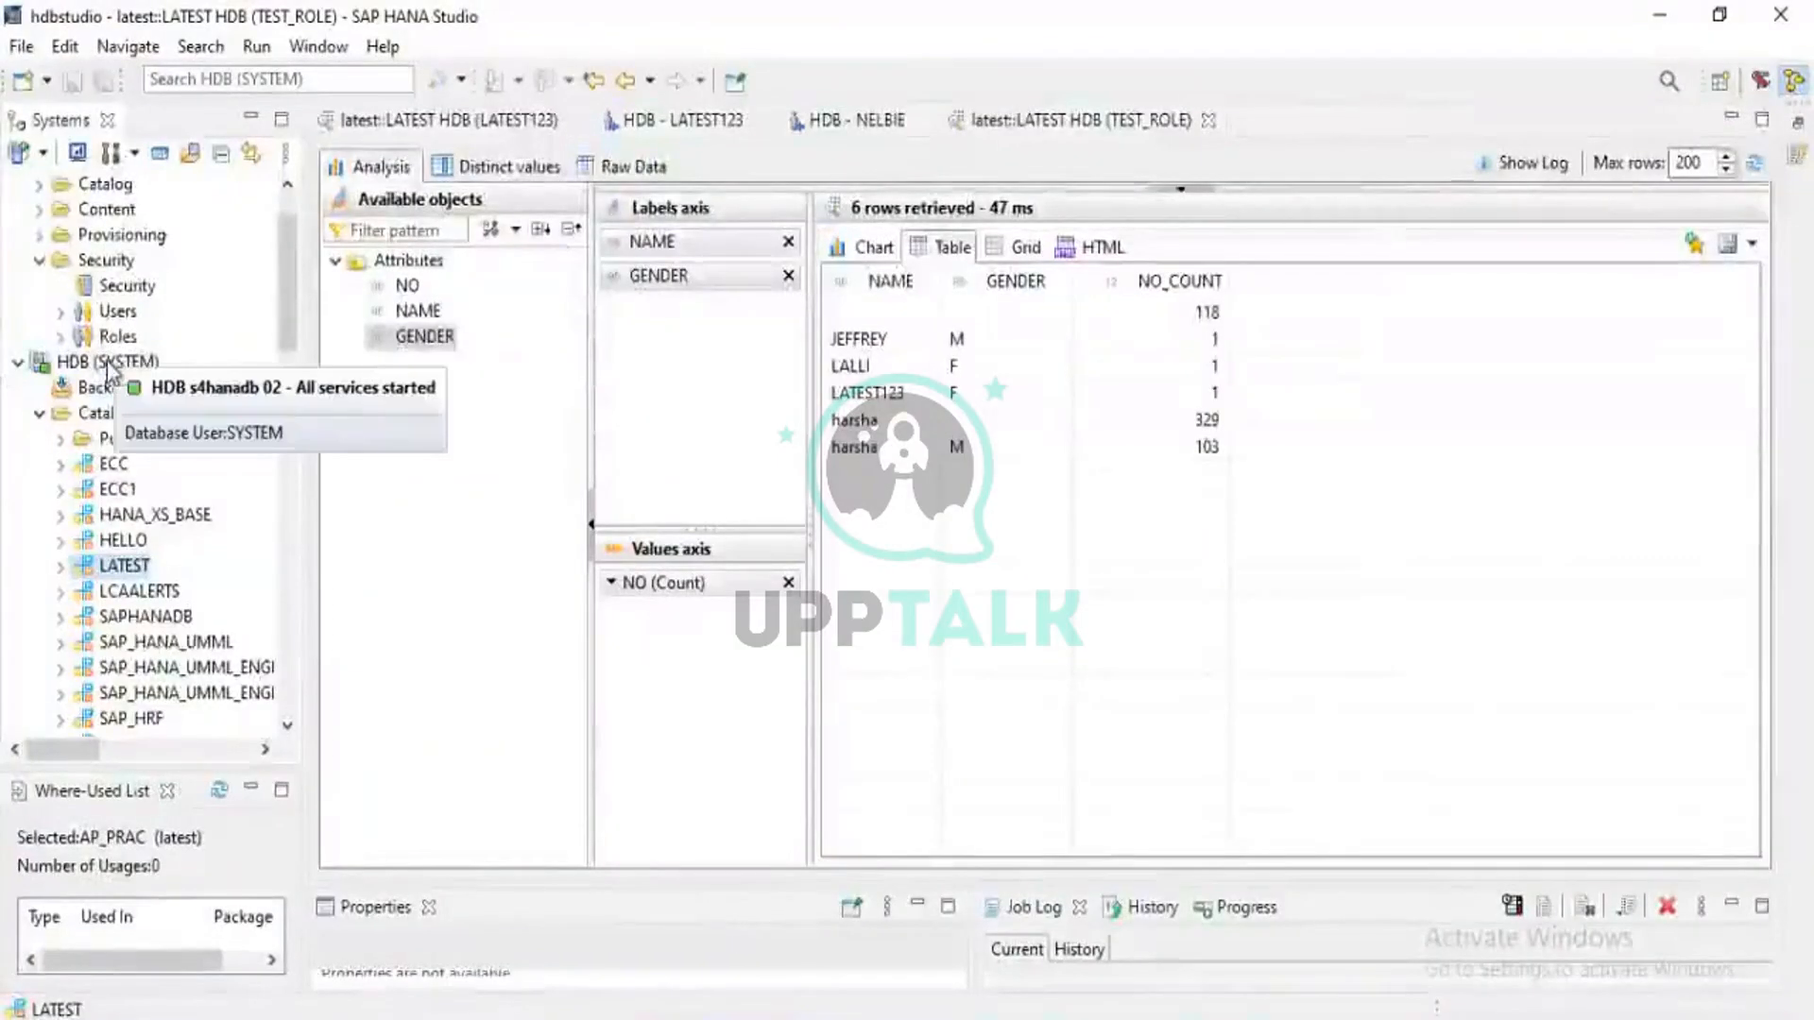
Start a catalog Import from the Catalog node of the HDB (NELBIE) system
scroll(109, 368, up, 1)
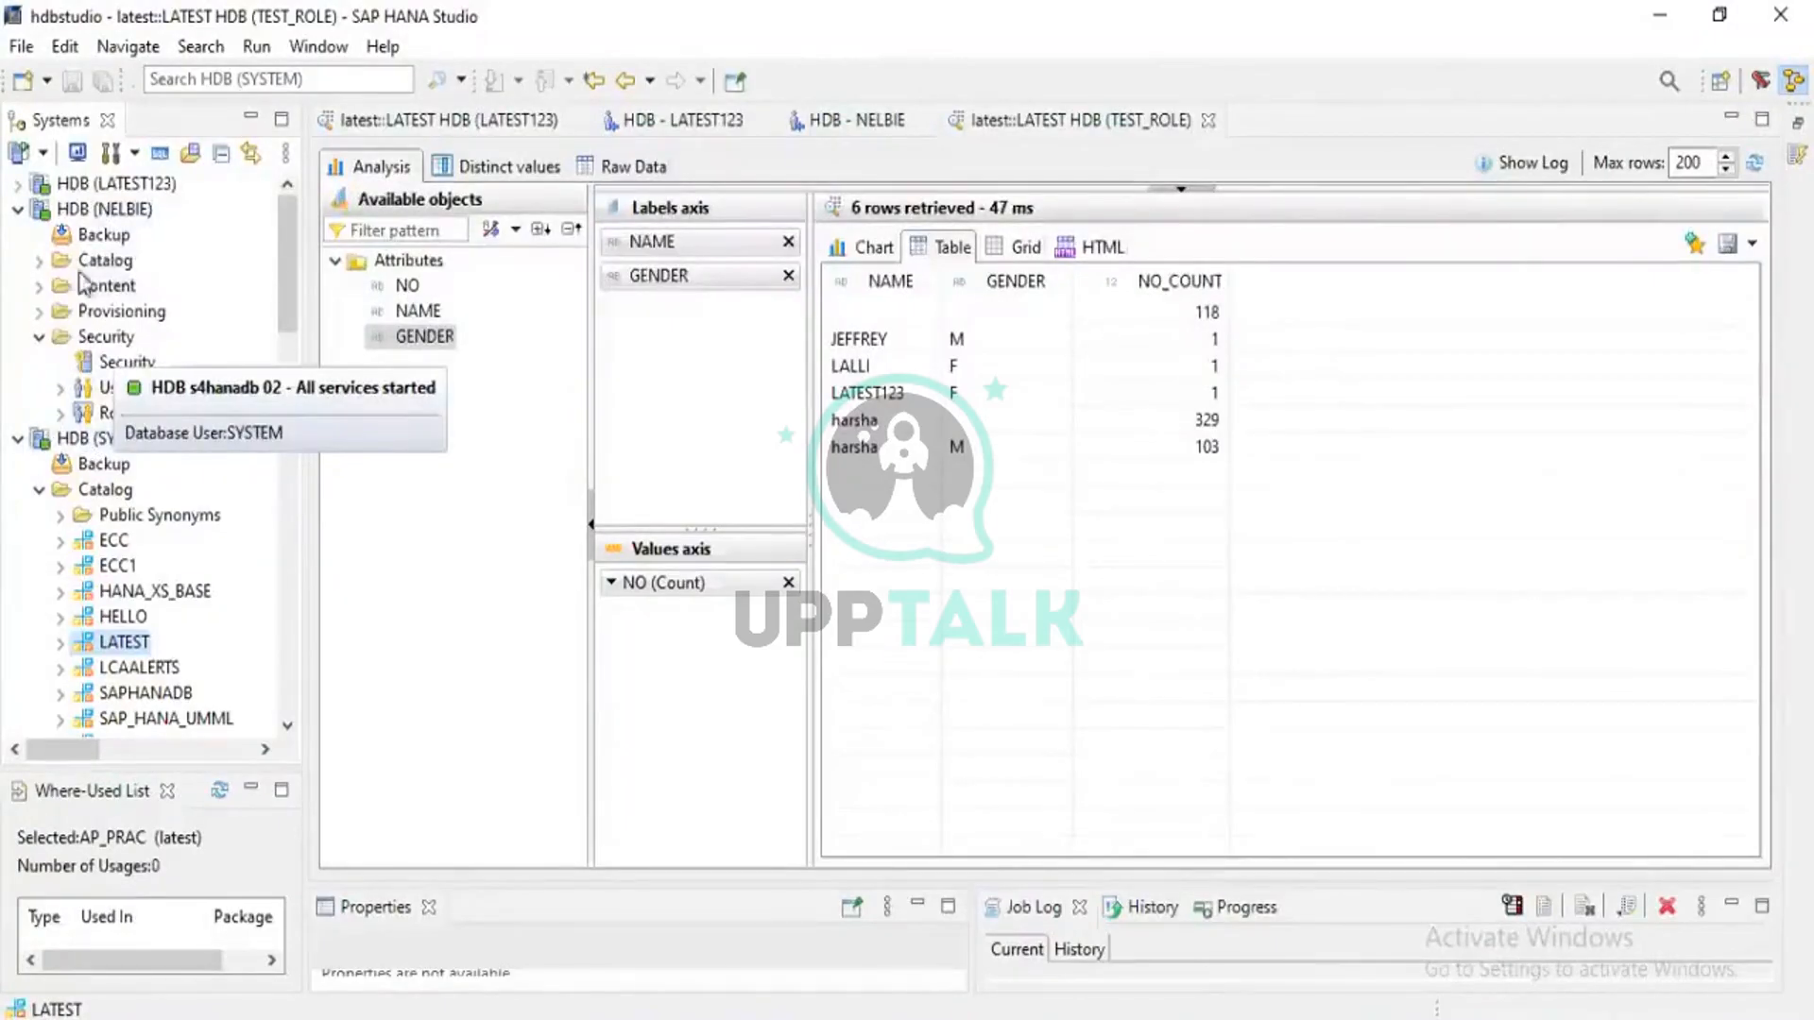
click(85, 211)
right_click(85, 214)
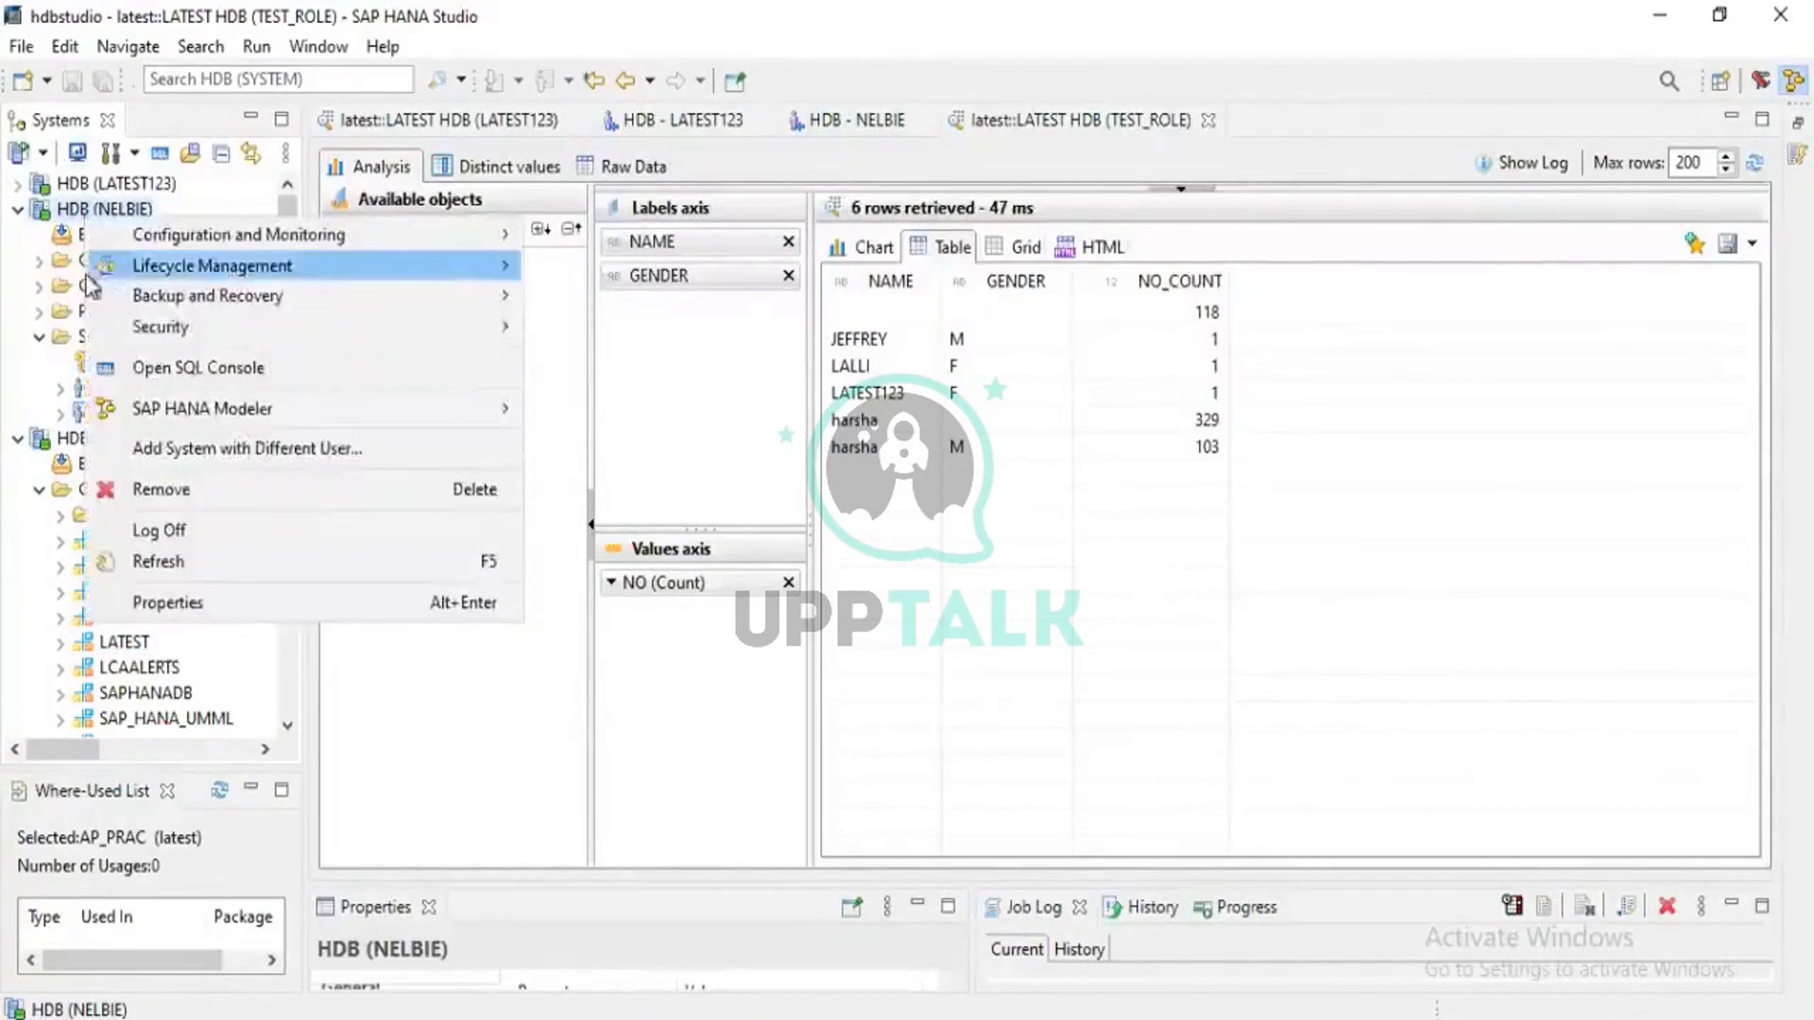
click(11, 613)
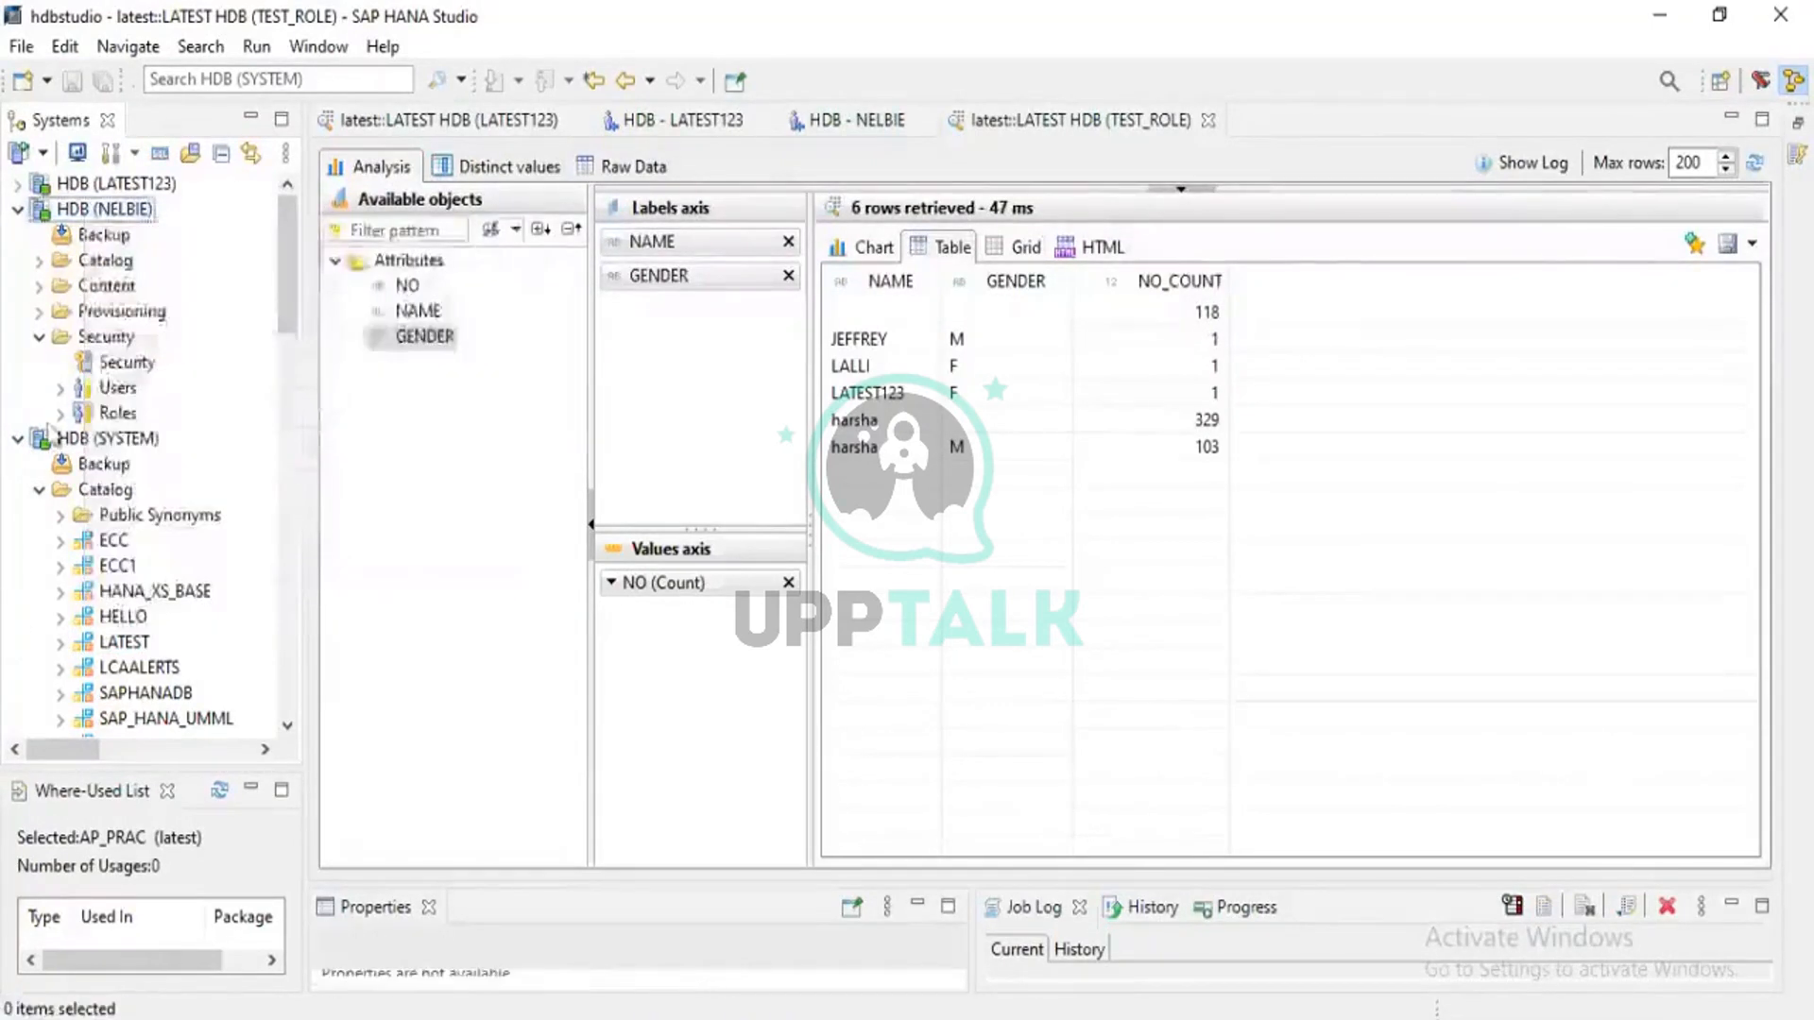
right_click(95, 267)
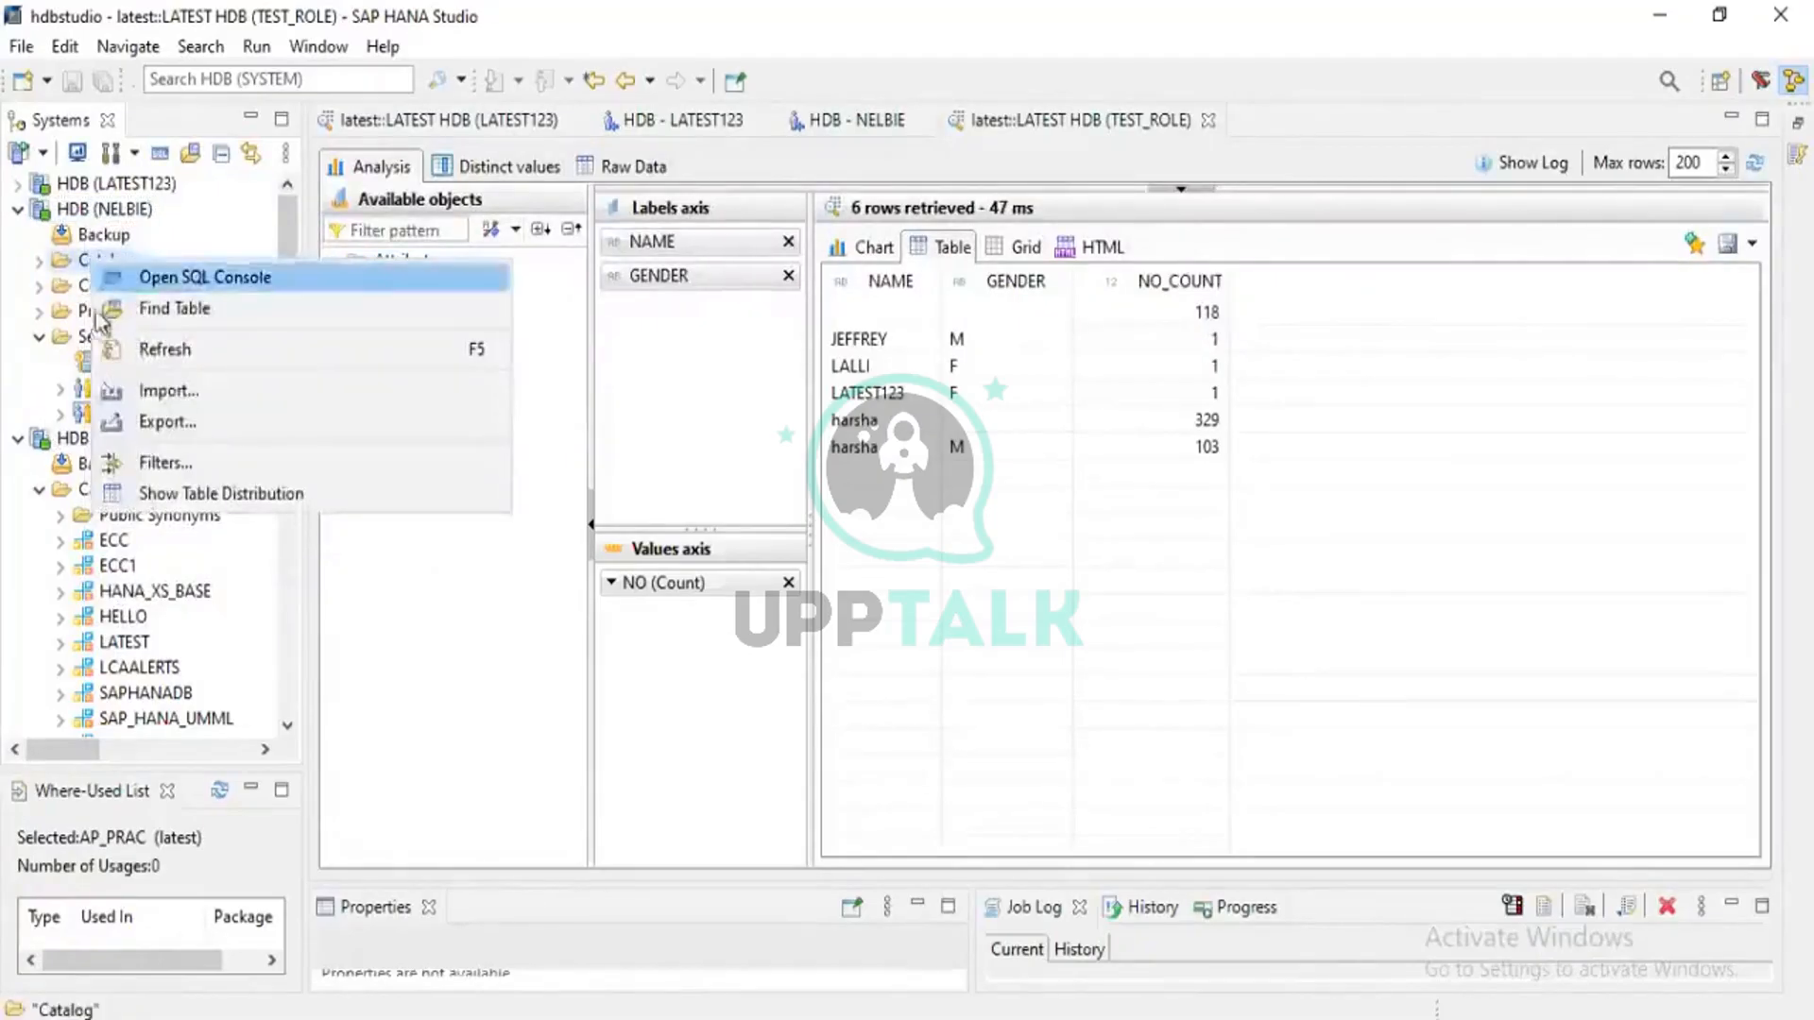
click(151, 397)
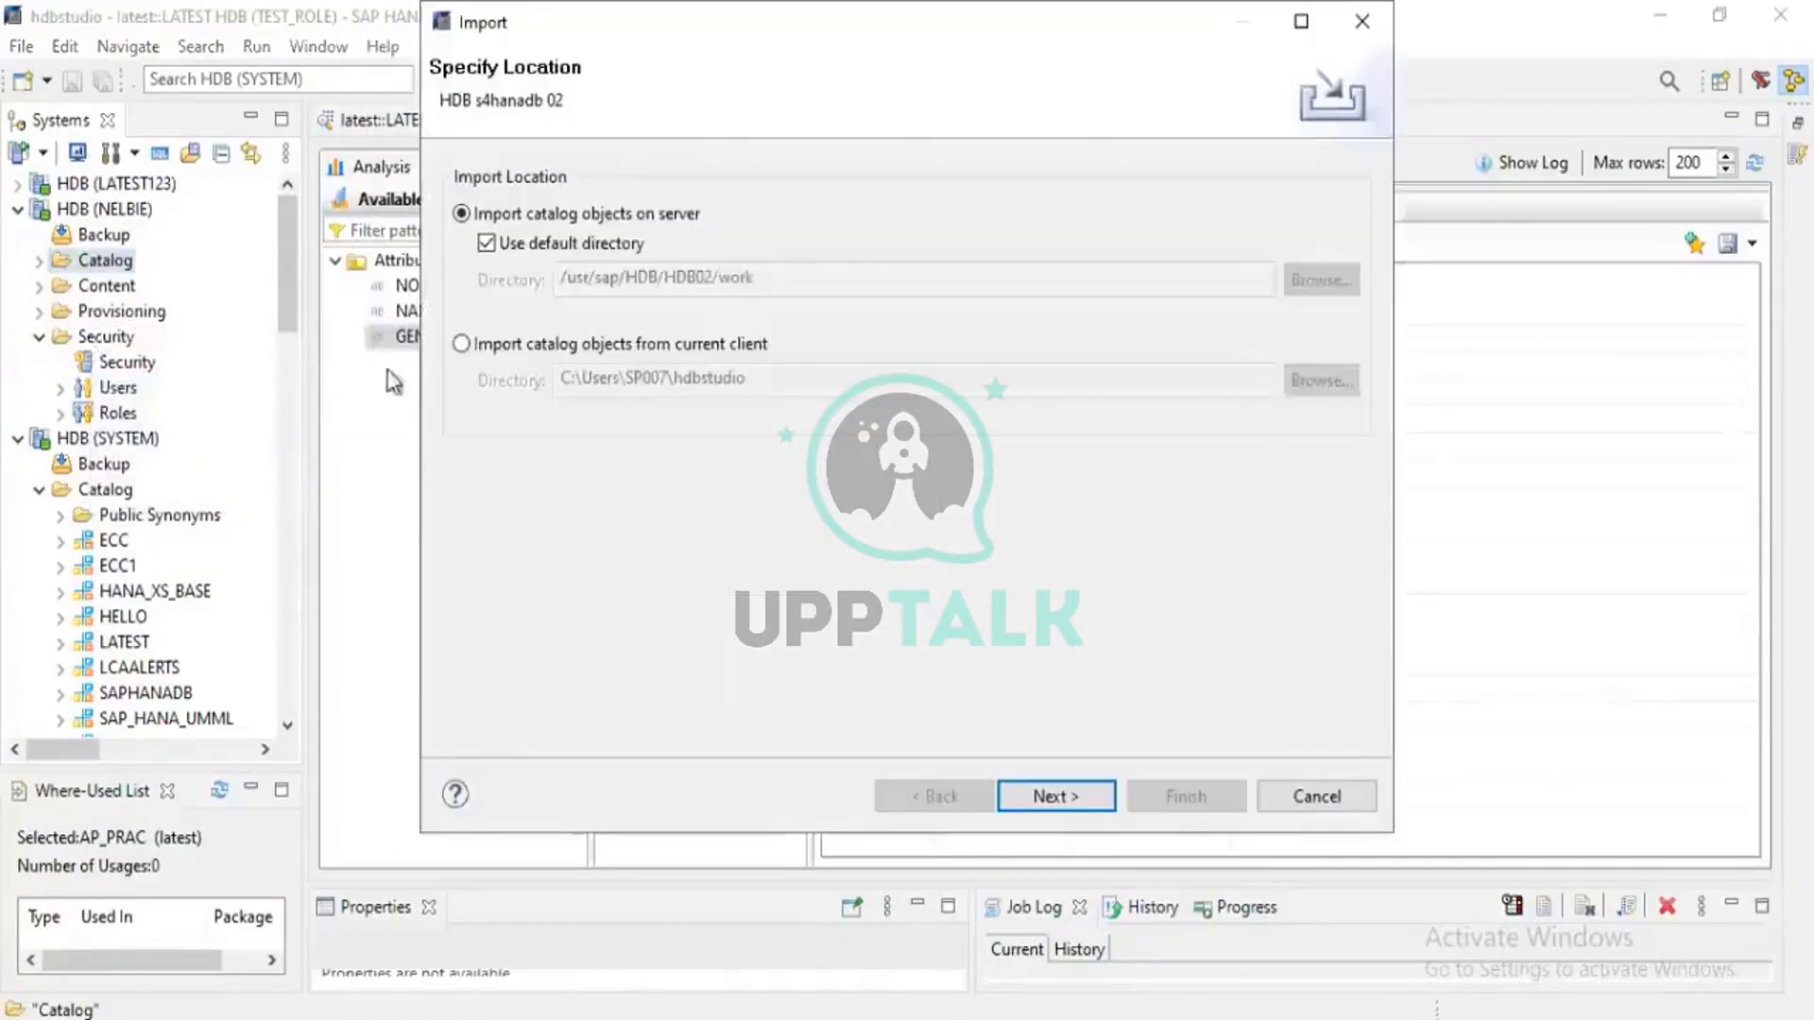
Import from the current client using the Desktop\schemas folder and continue to object selection
click(462, 344)
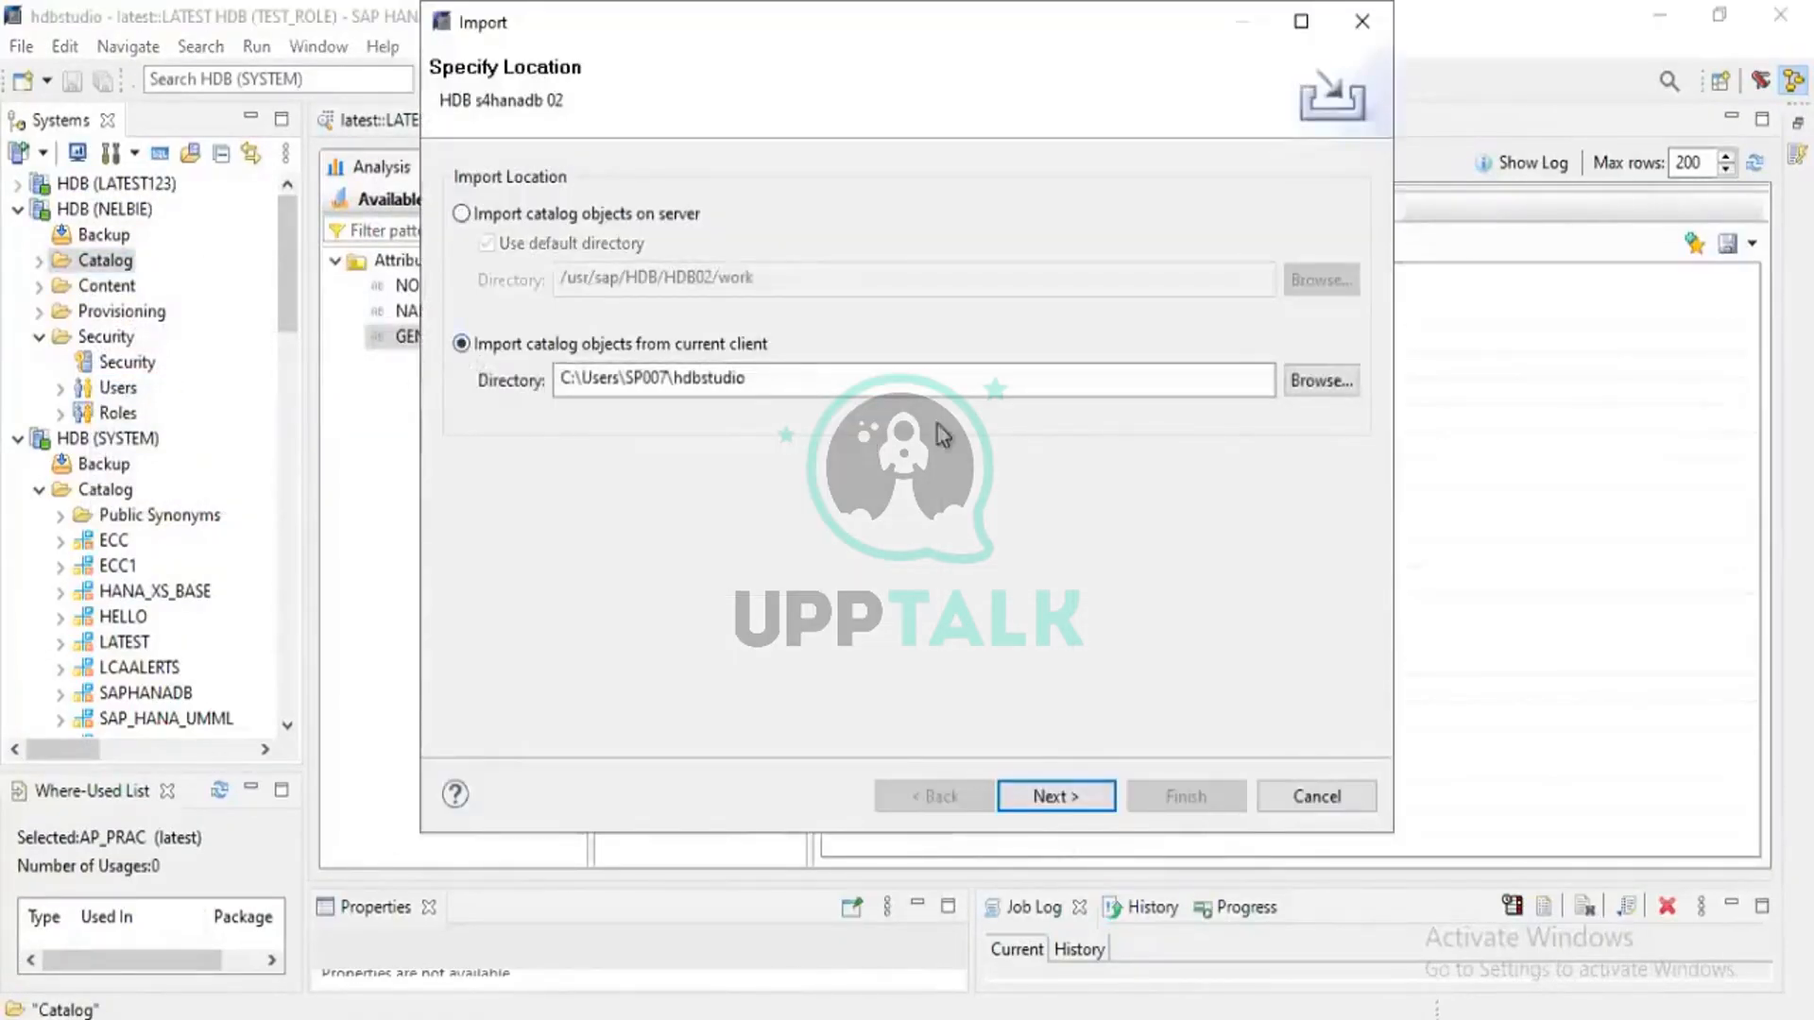
click(1308, 389)
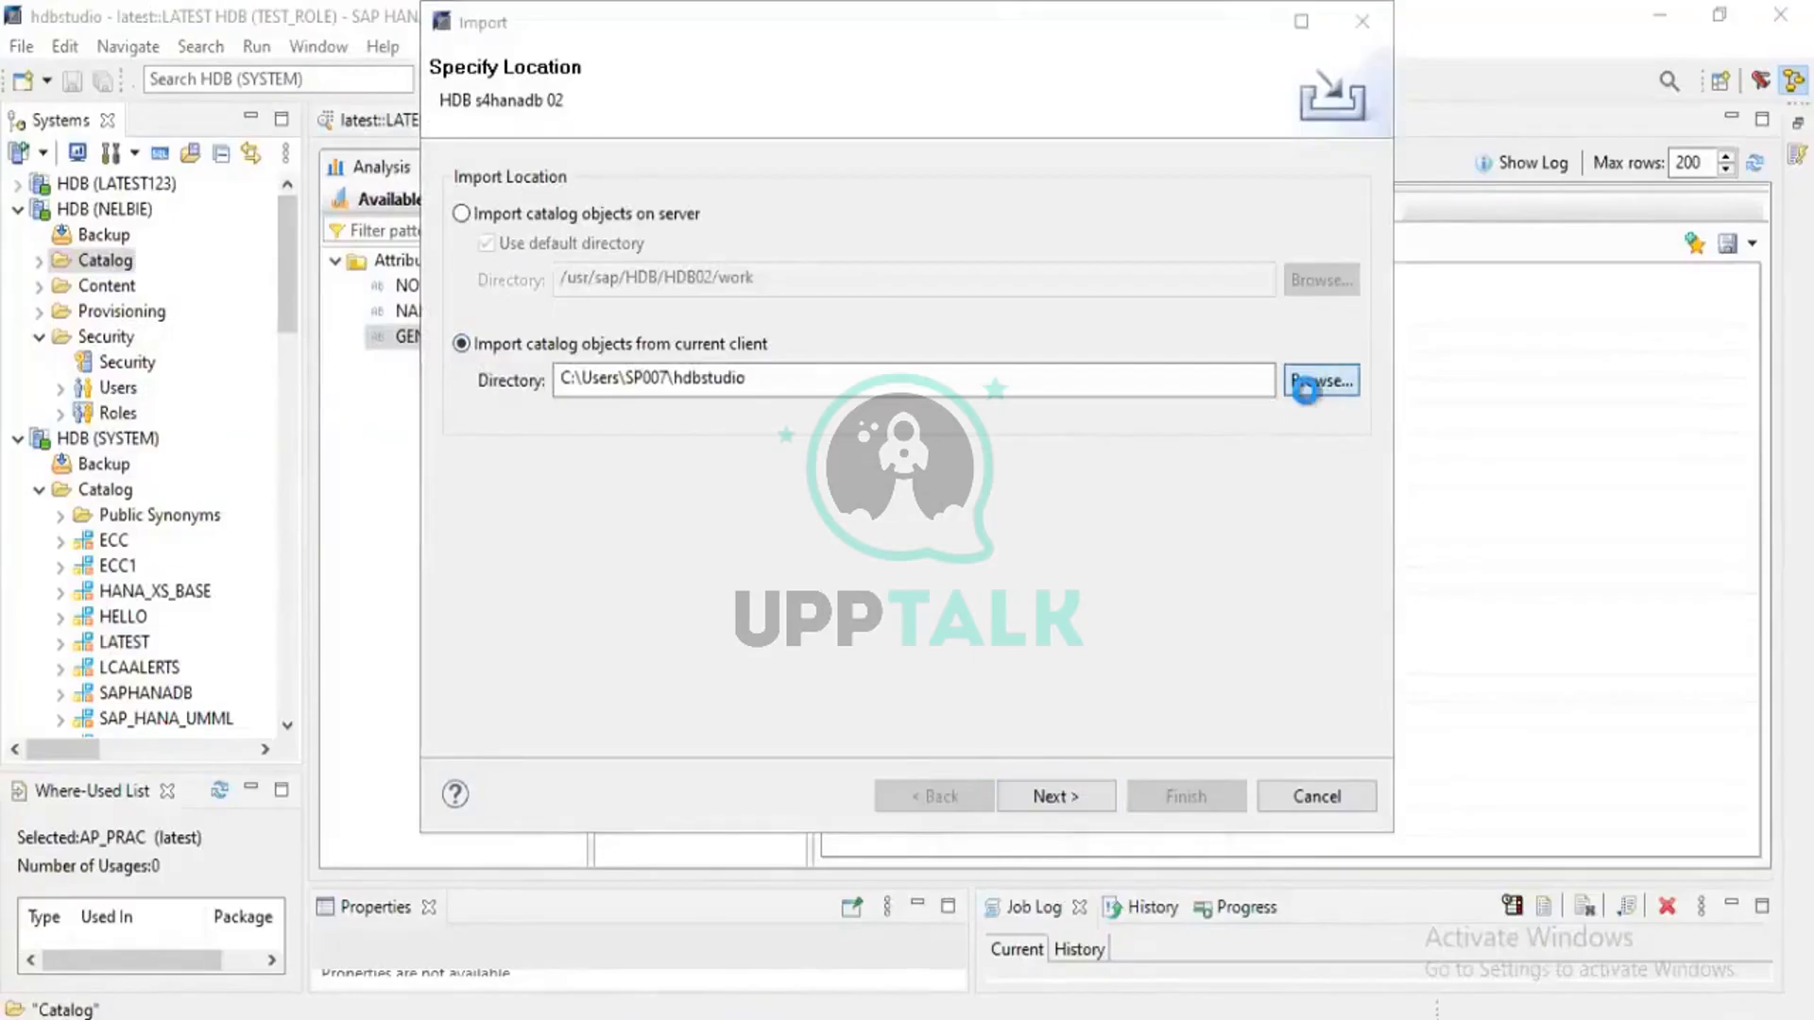
click(529, 265)
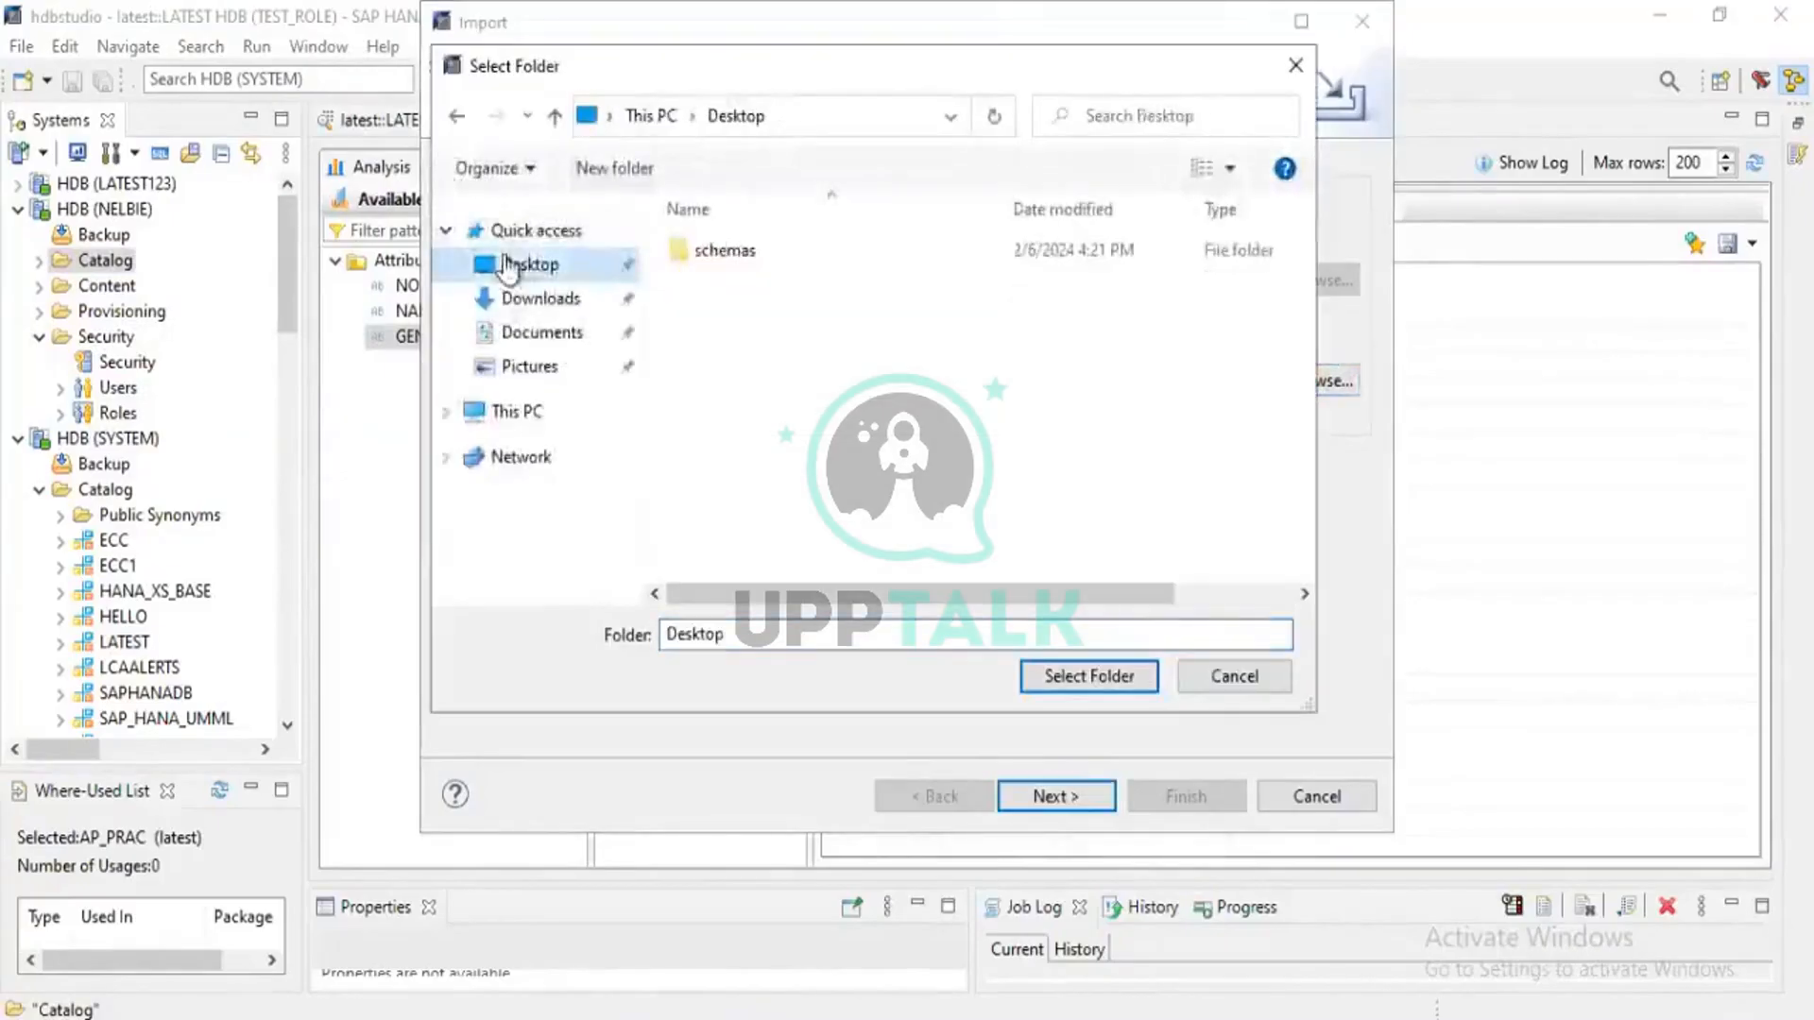
click(716, 259)
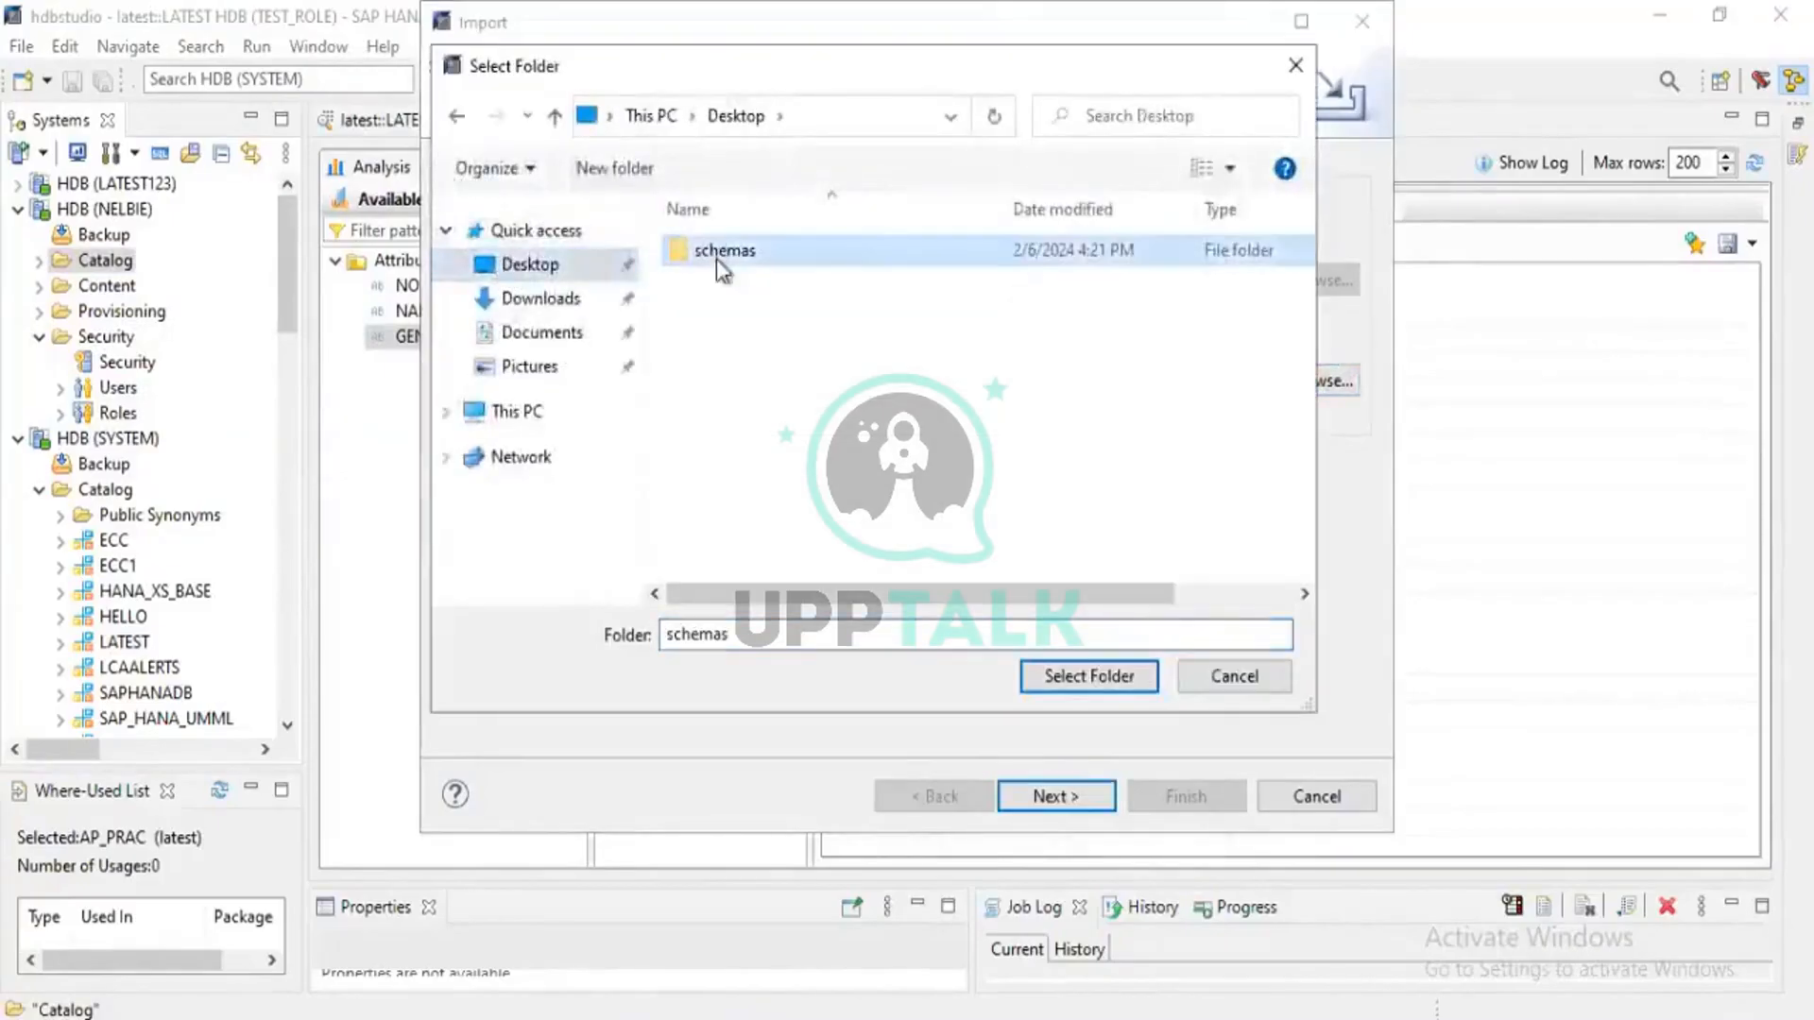
click(1093, 676)
click(1052, 797)
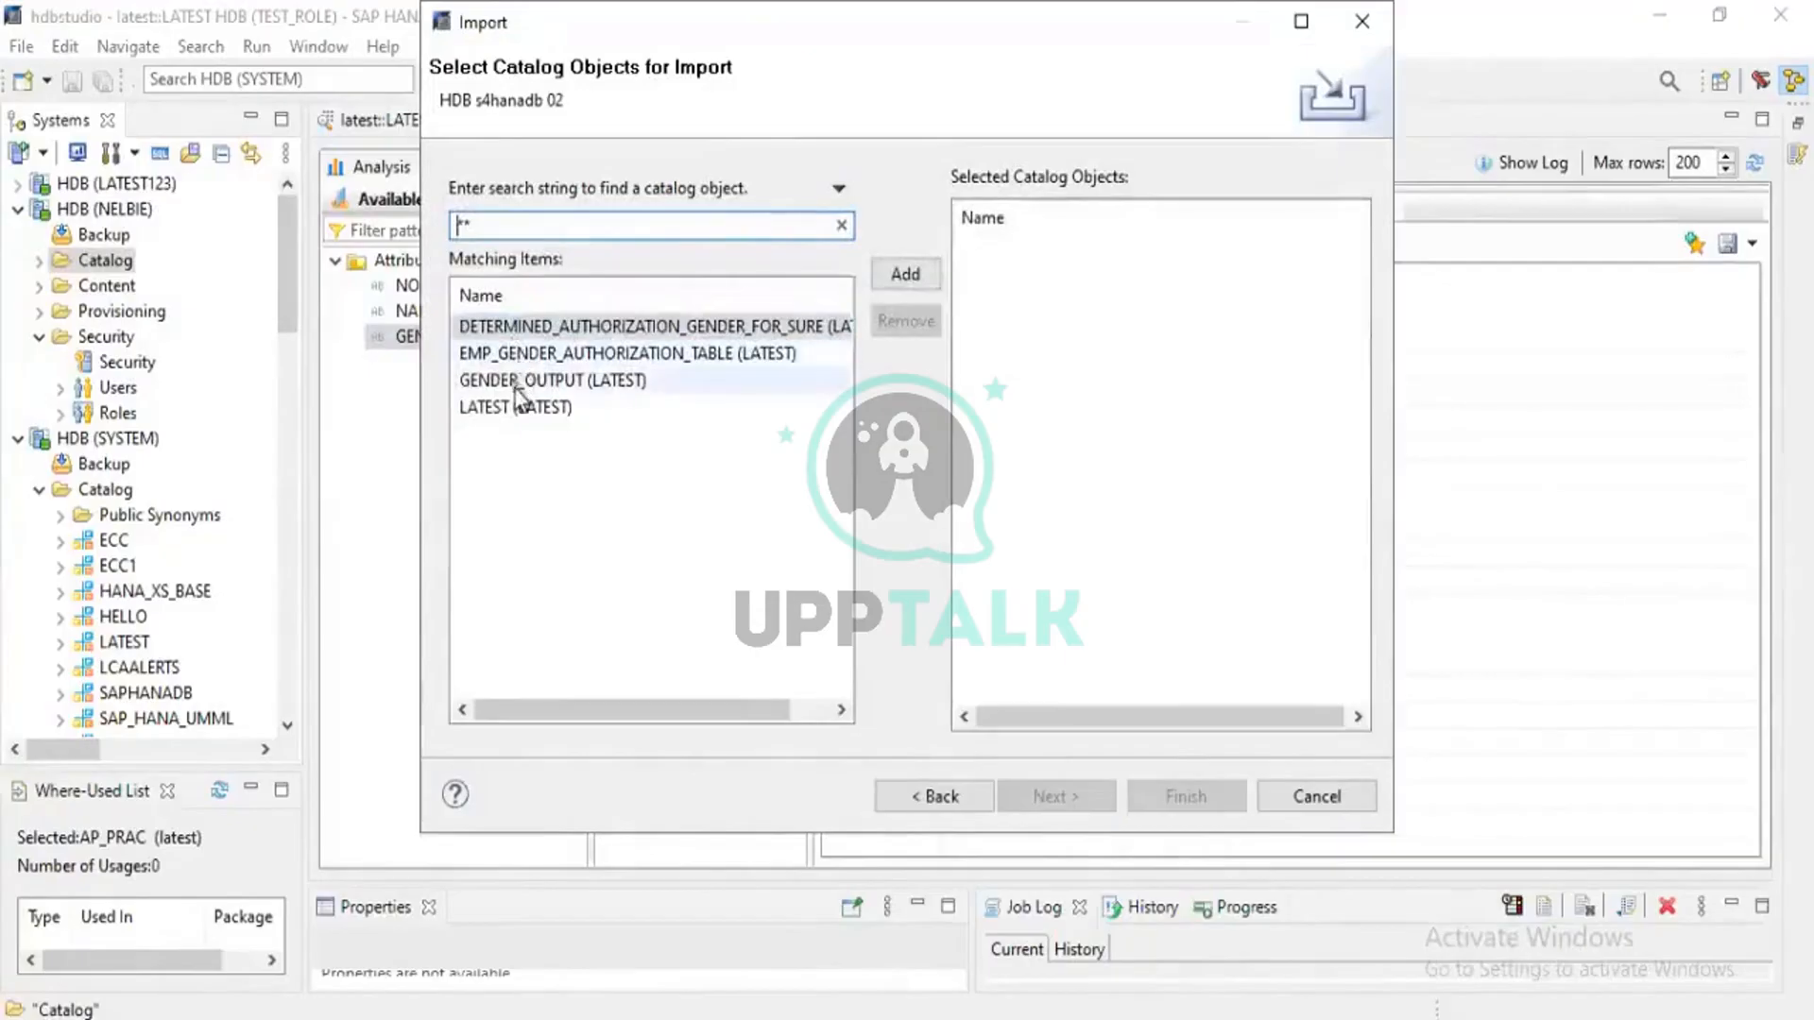
Select the four LATEST catalog objects, including GENDER_OUTPUT, and add them to the import list
click(527, 359)
click(518, 407)
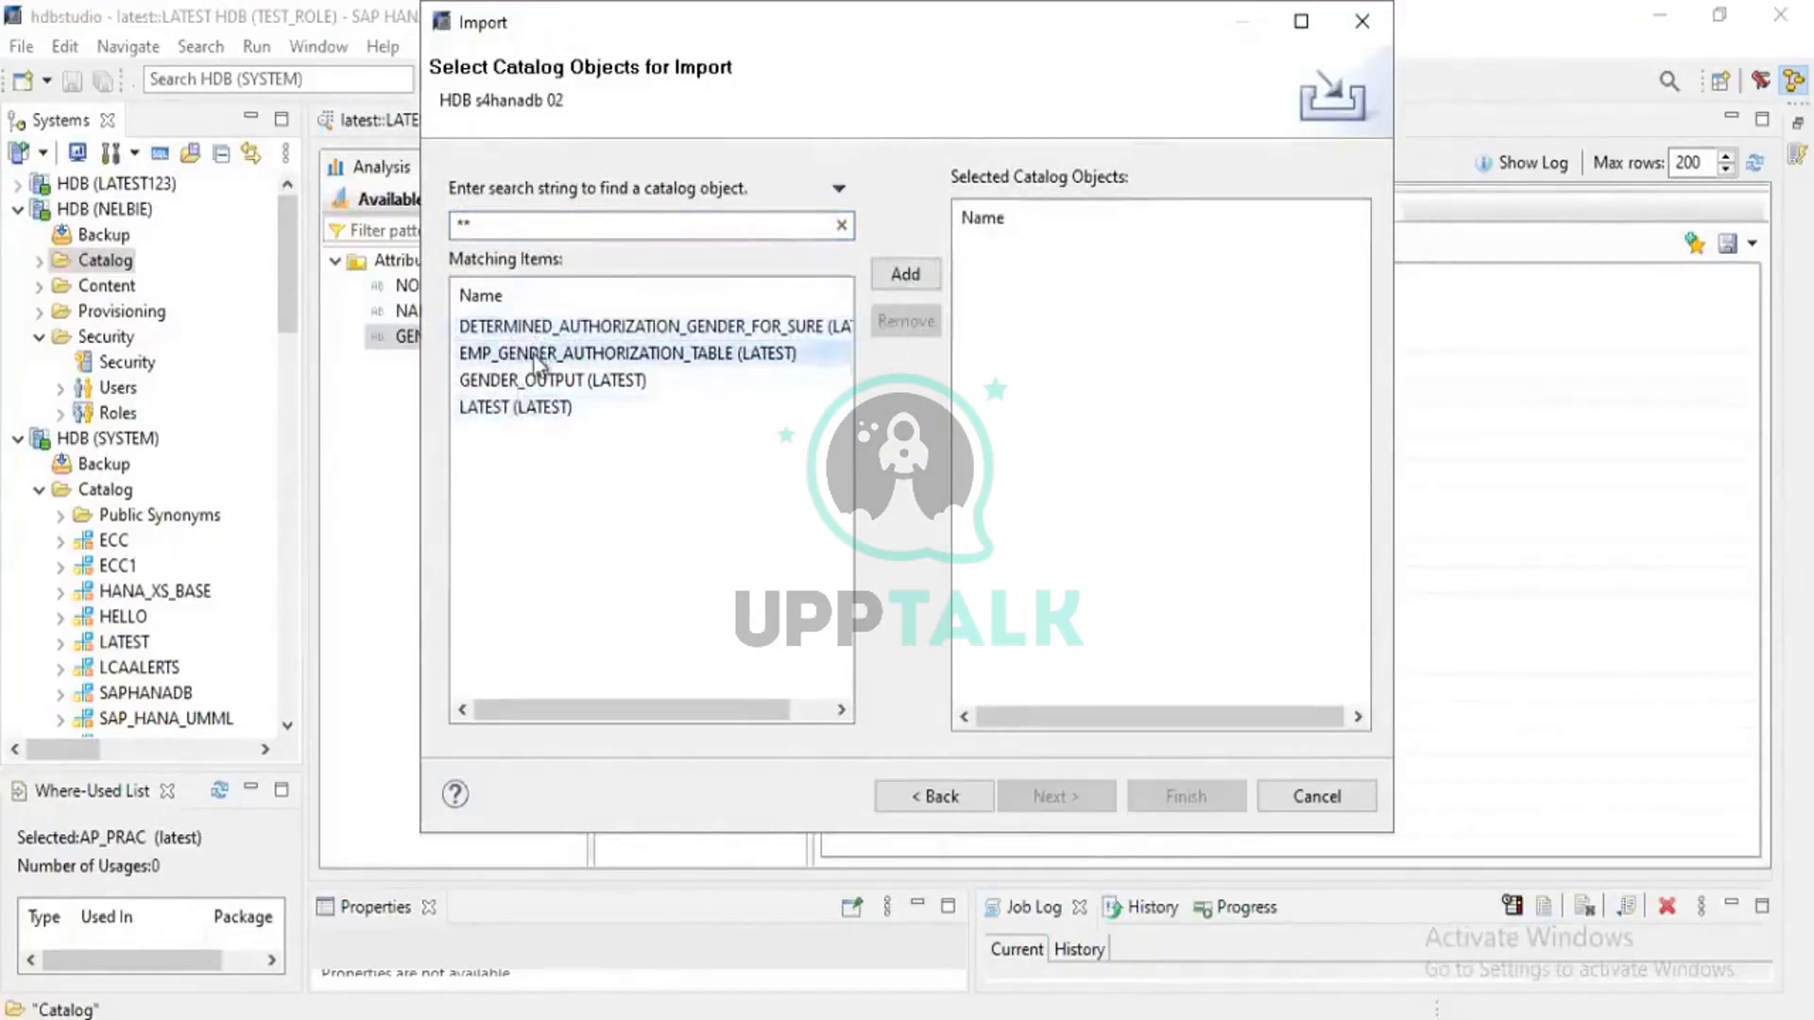
click(525, 383)
click(521, 412)
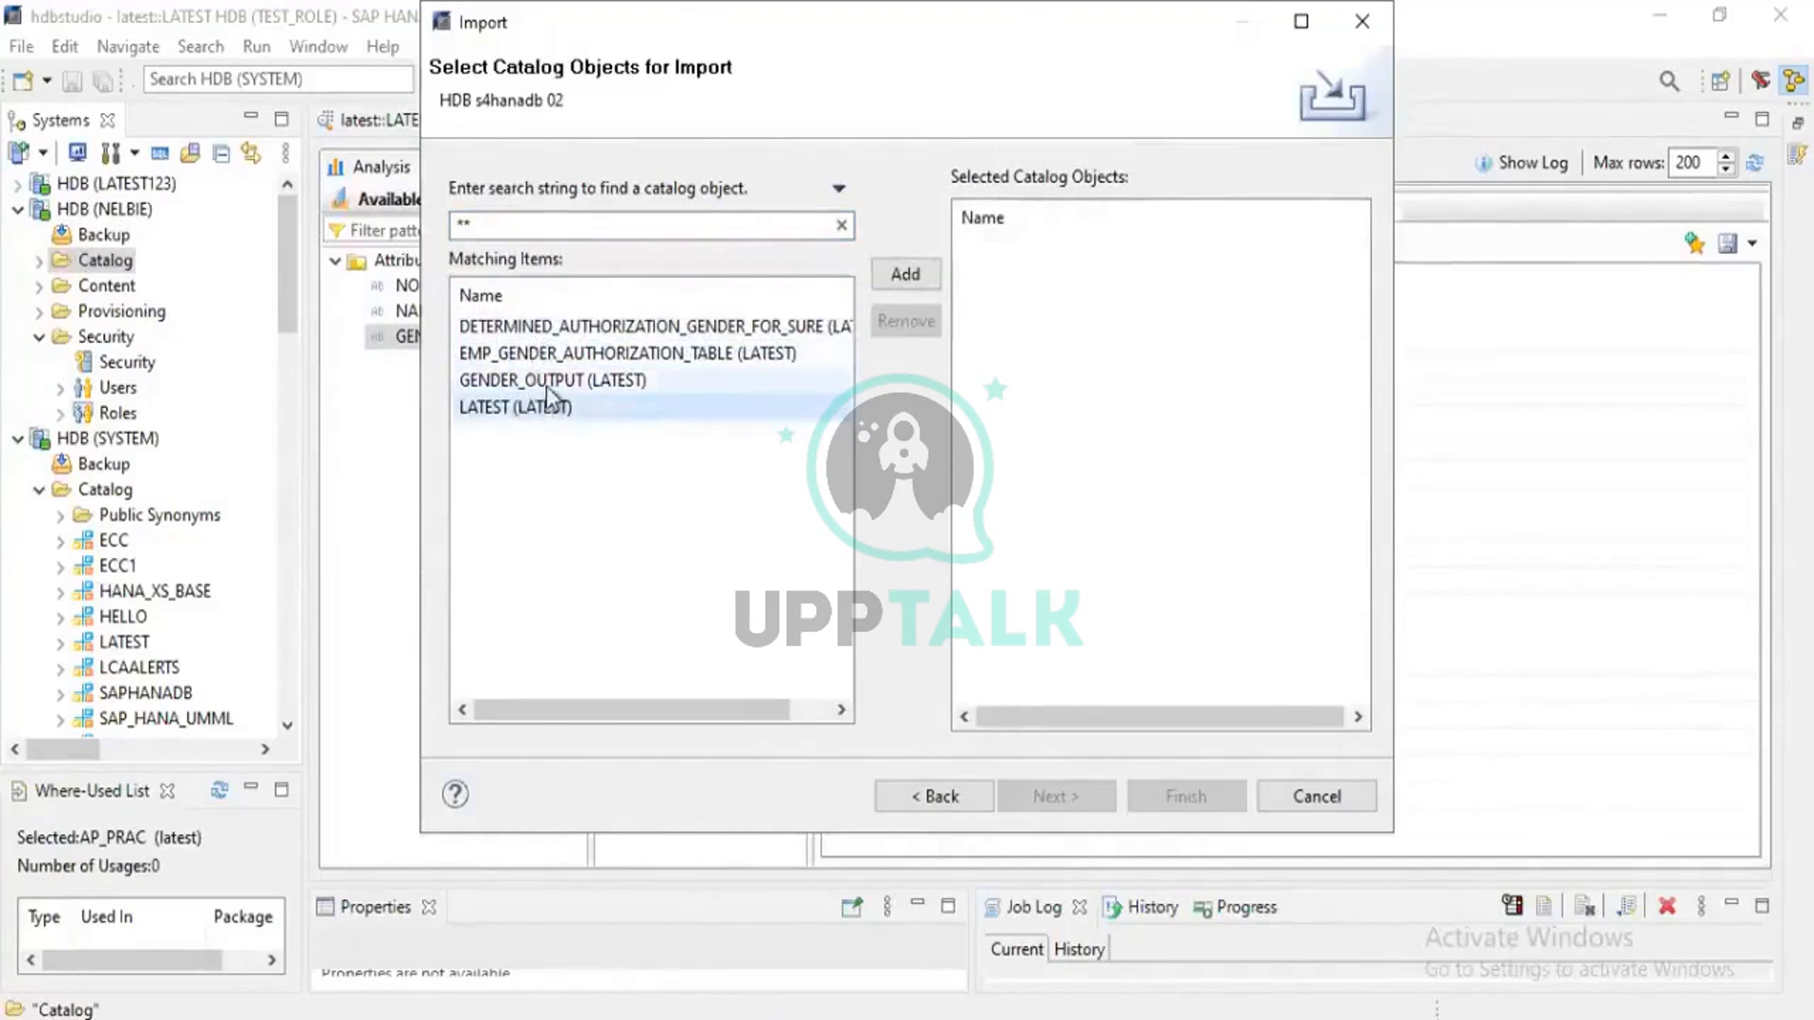
click(548, 380)
click(559, 331)
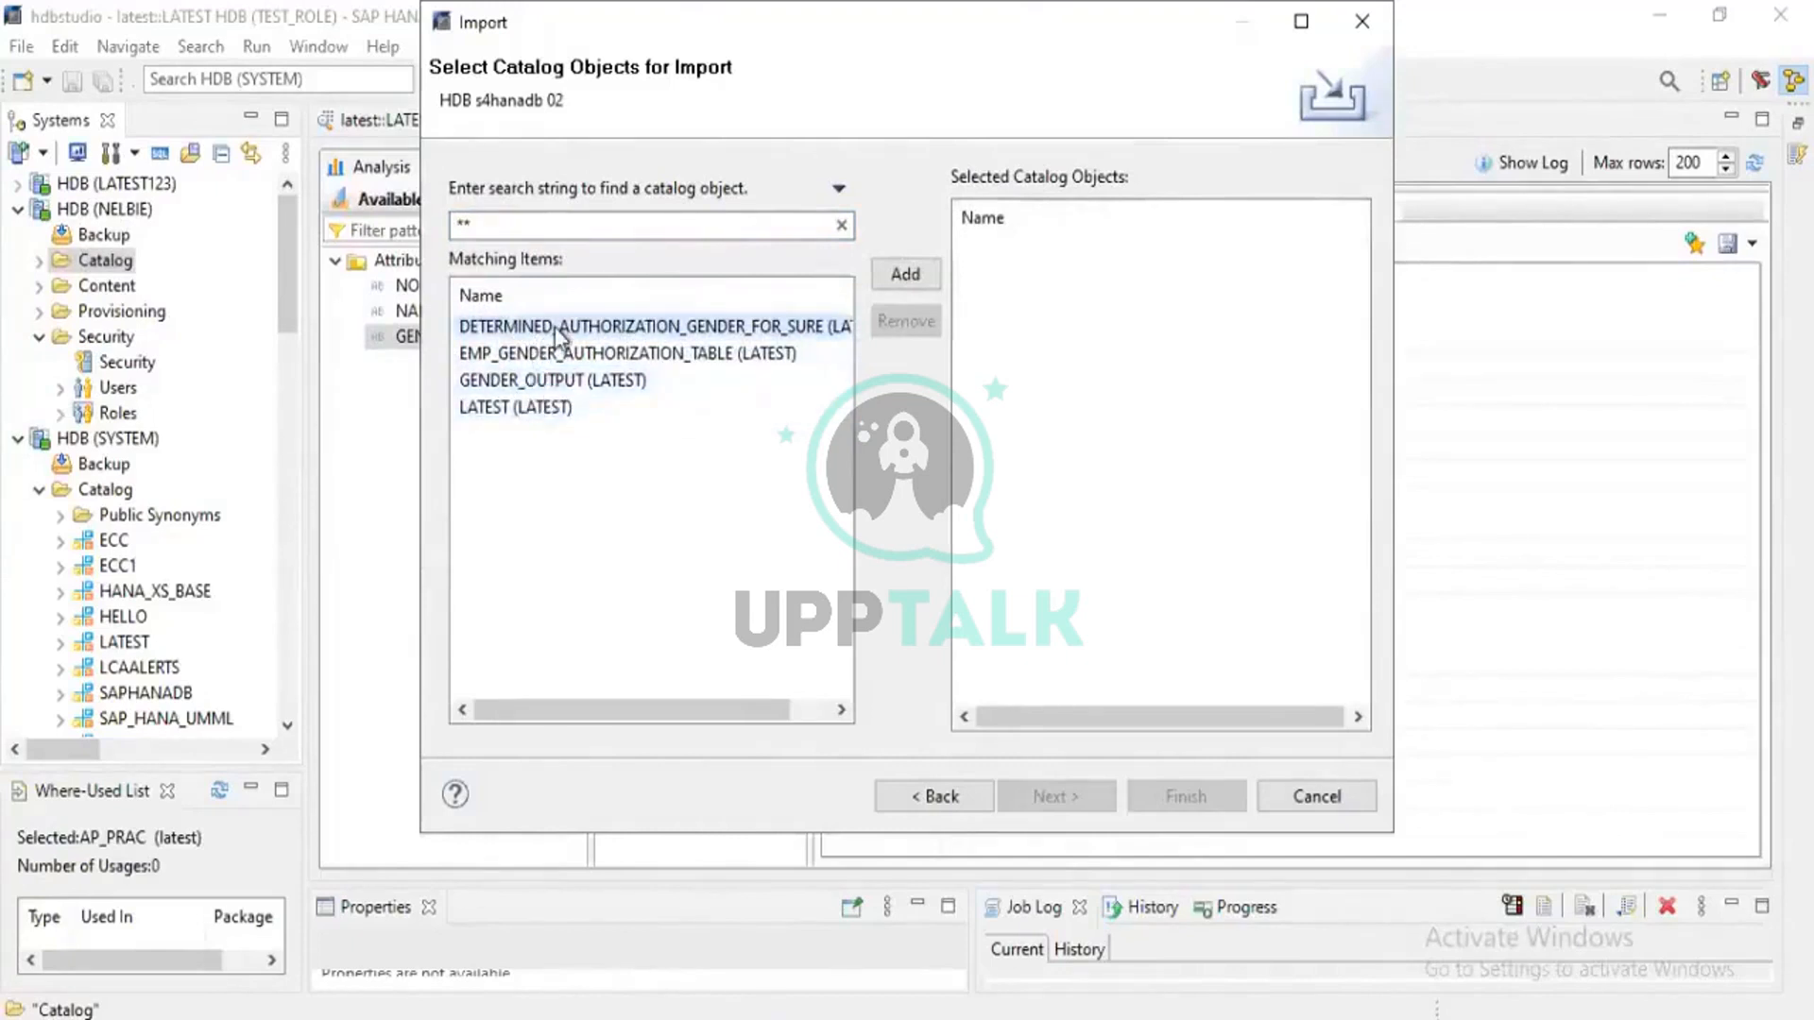
key(shift+Down)
key(shift+Down)
key(shift+Down)
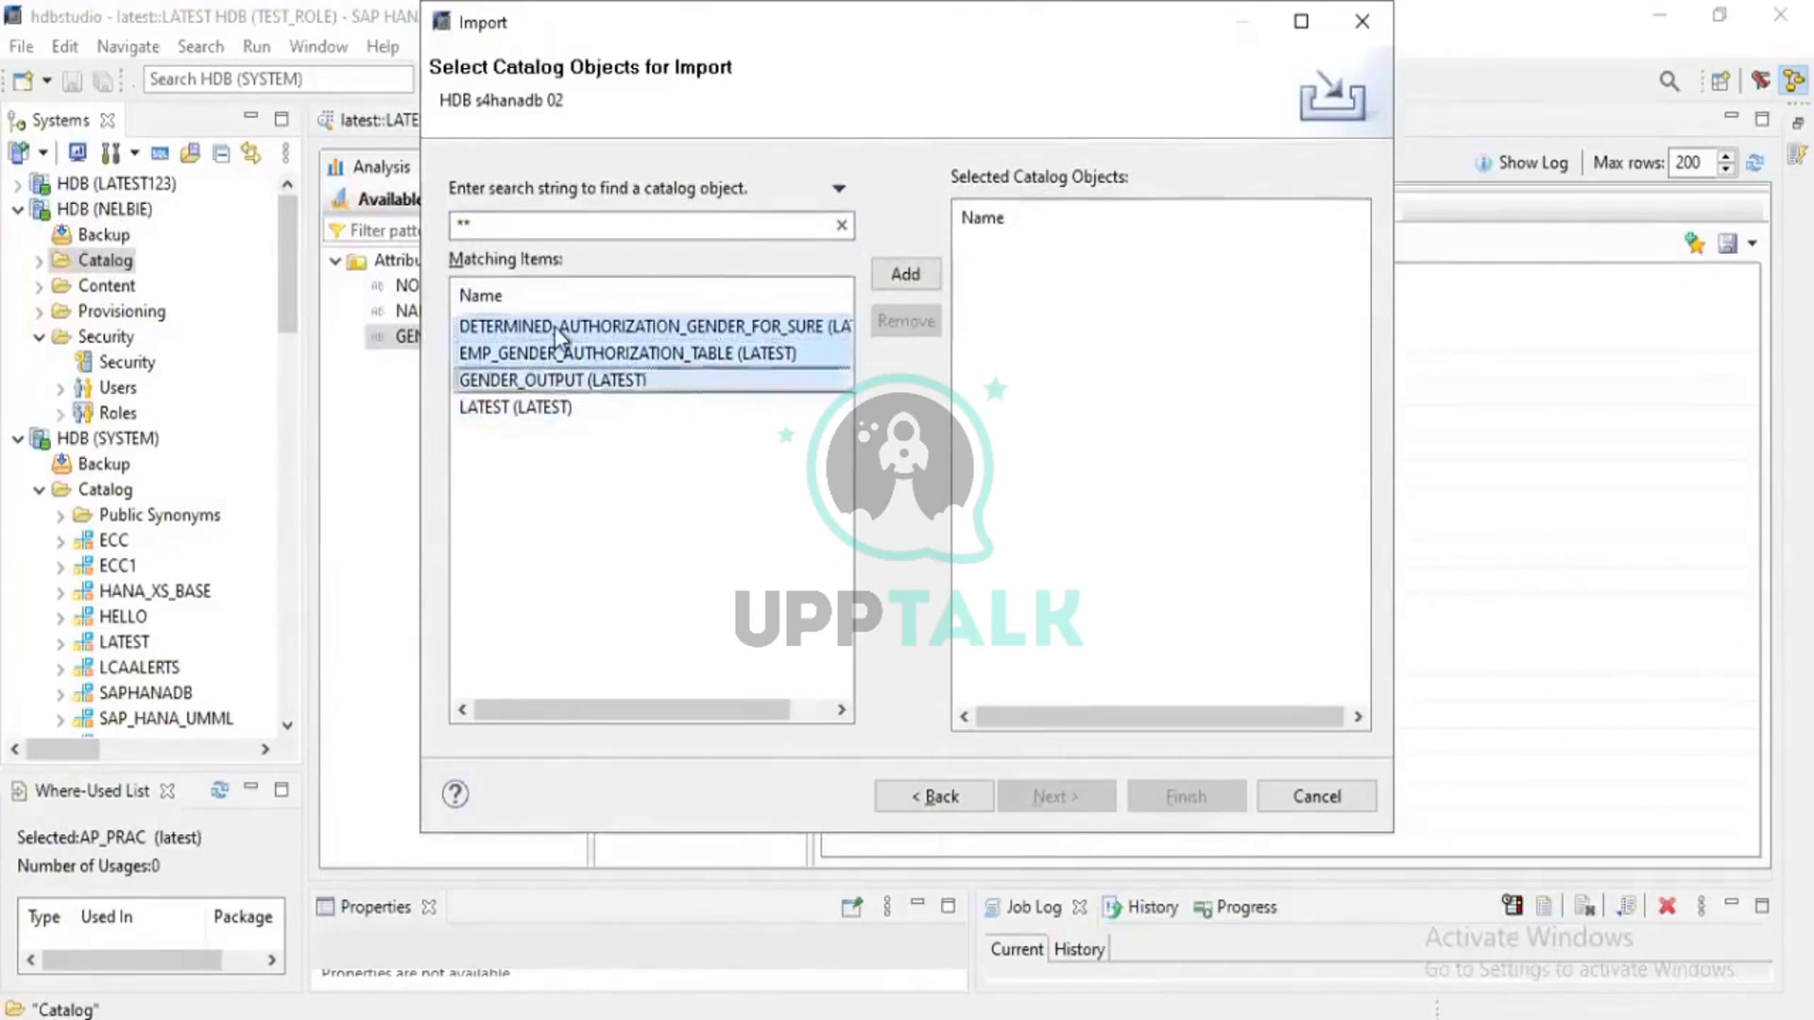
click(911, 270)
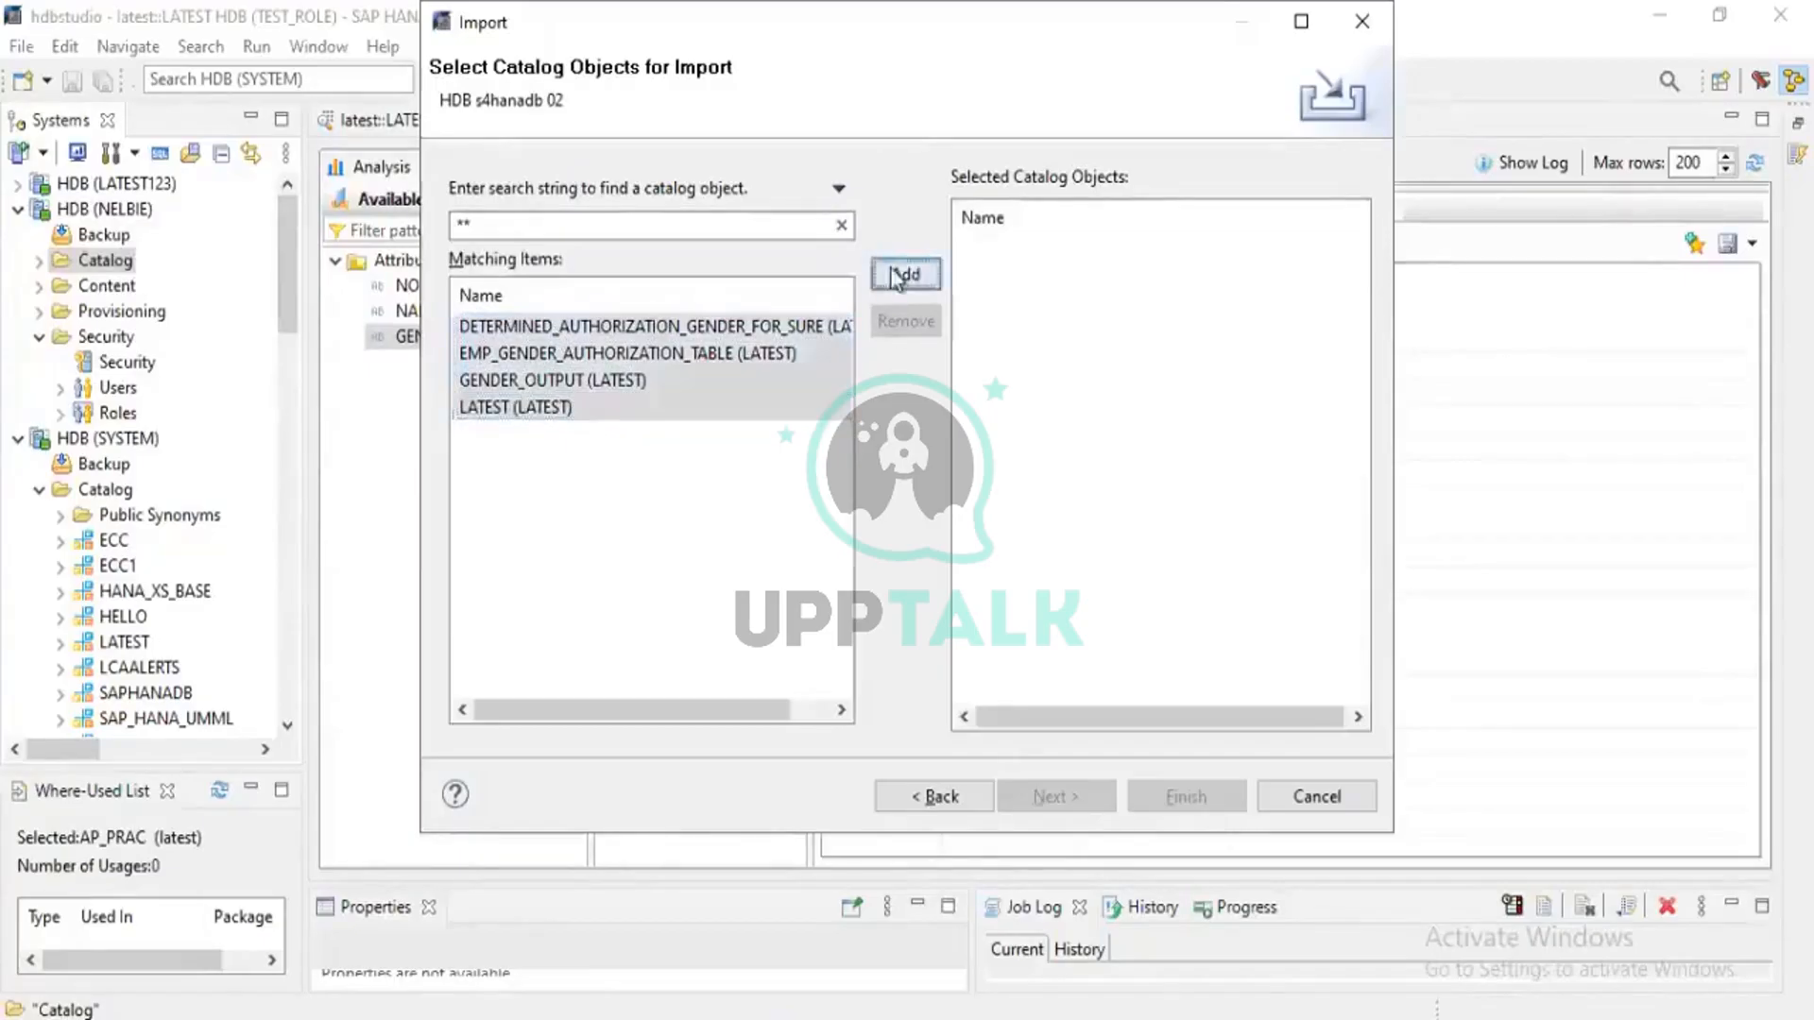
Run the import with 'Replace existing catalog objects' enabled
click(1059, 799)
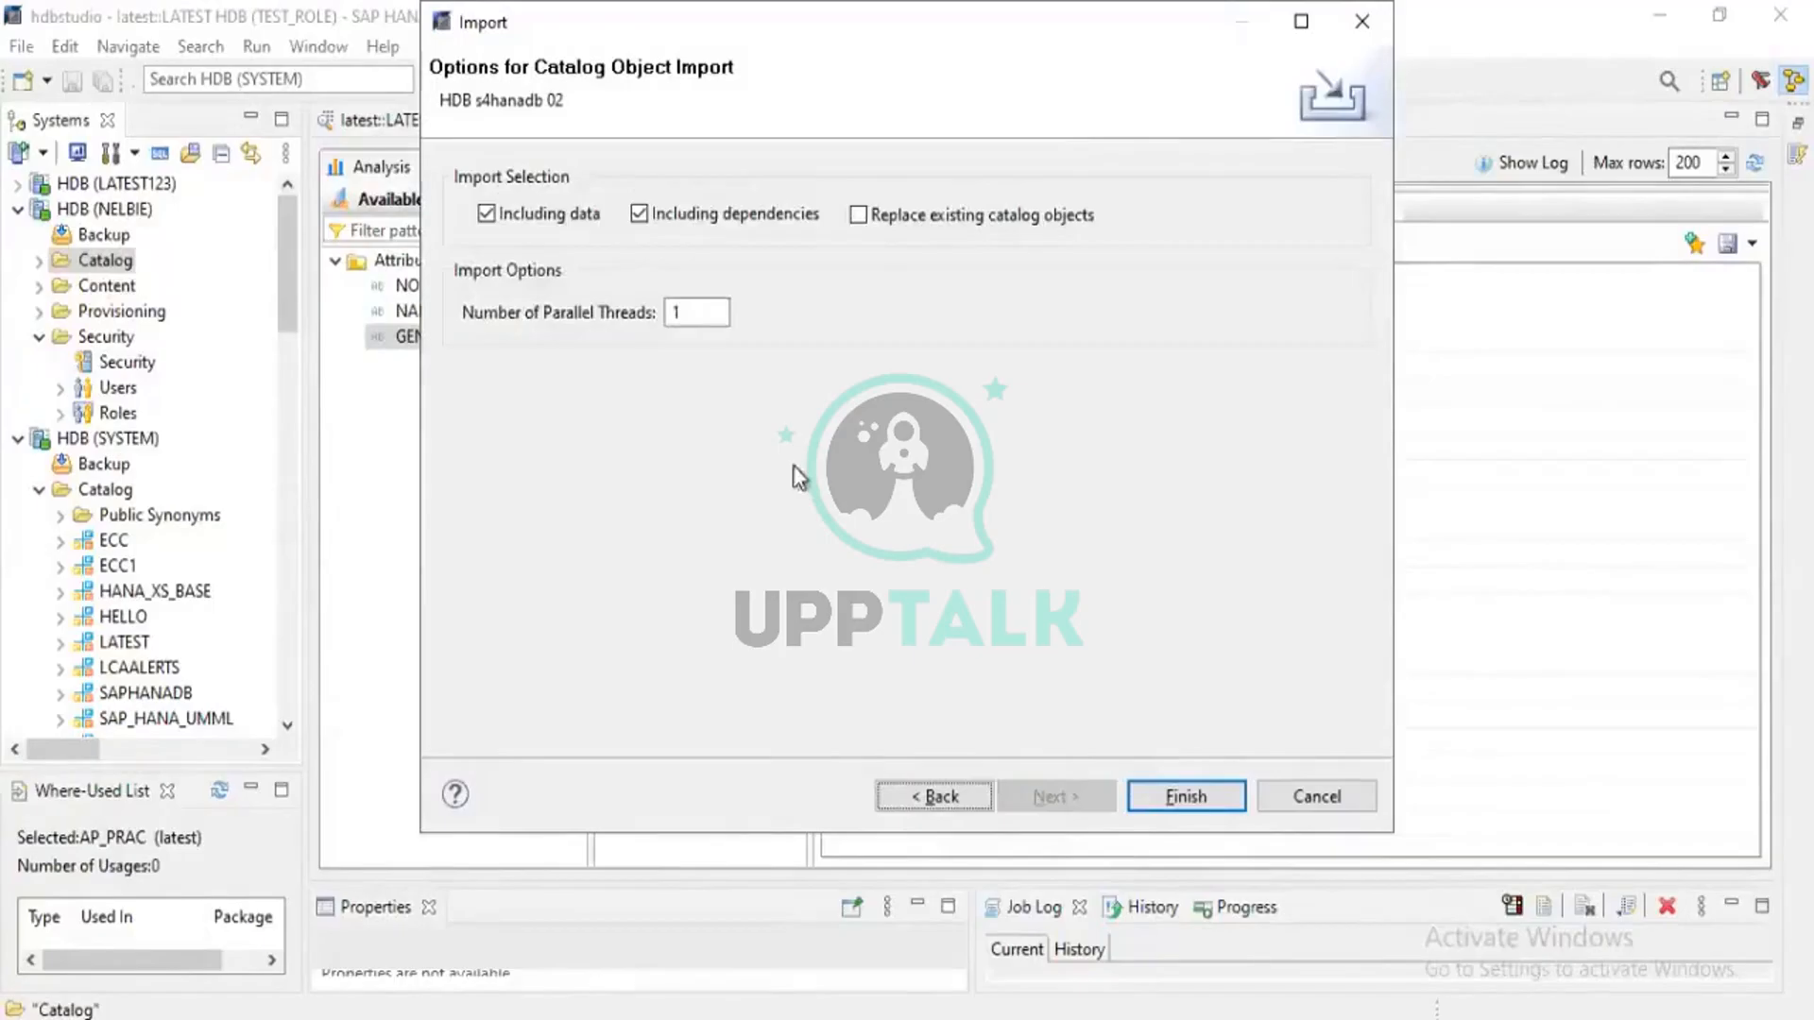
click(858, 217)
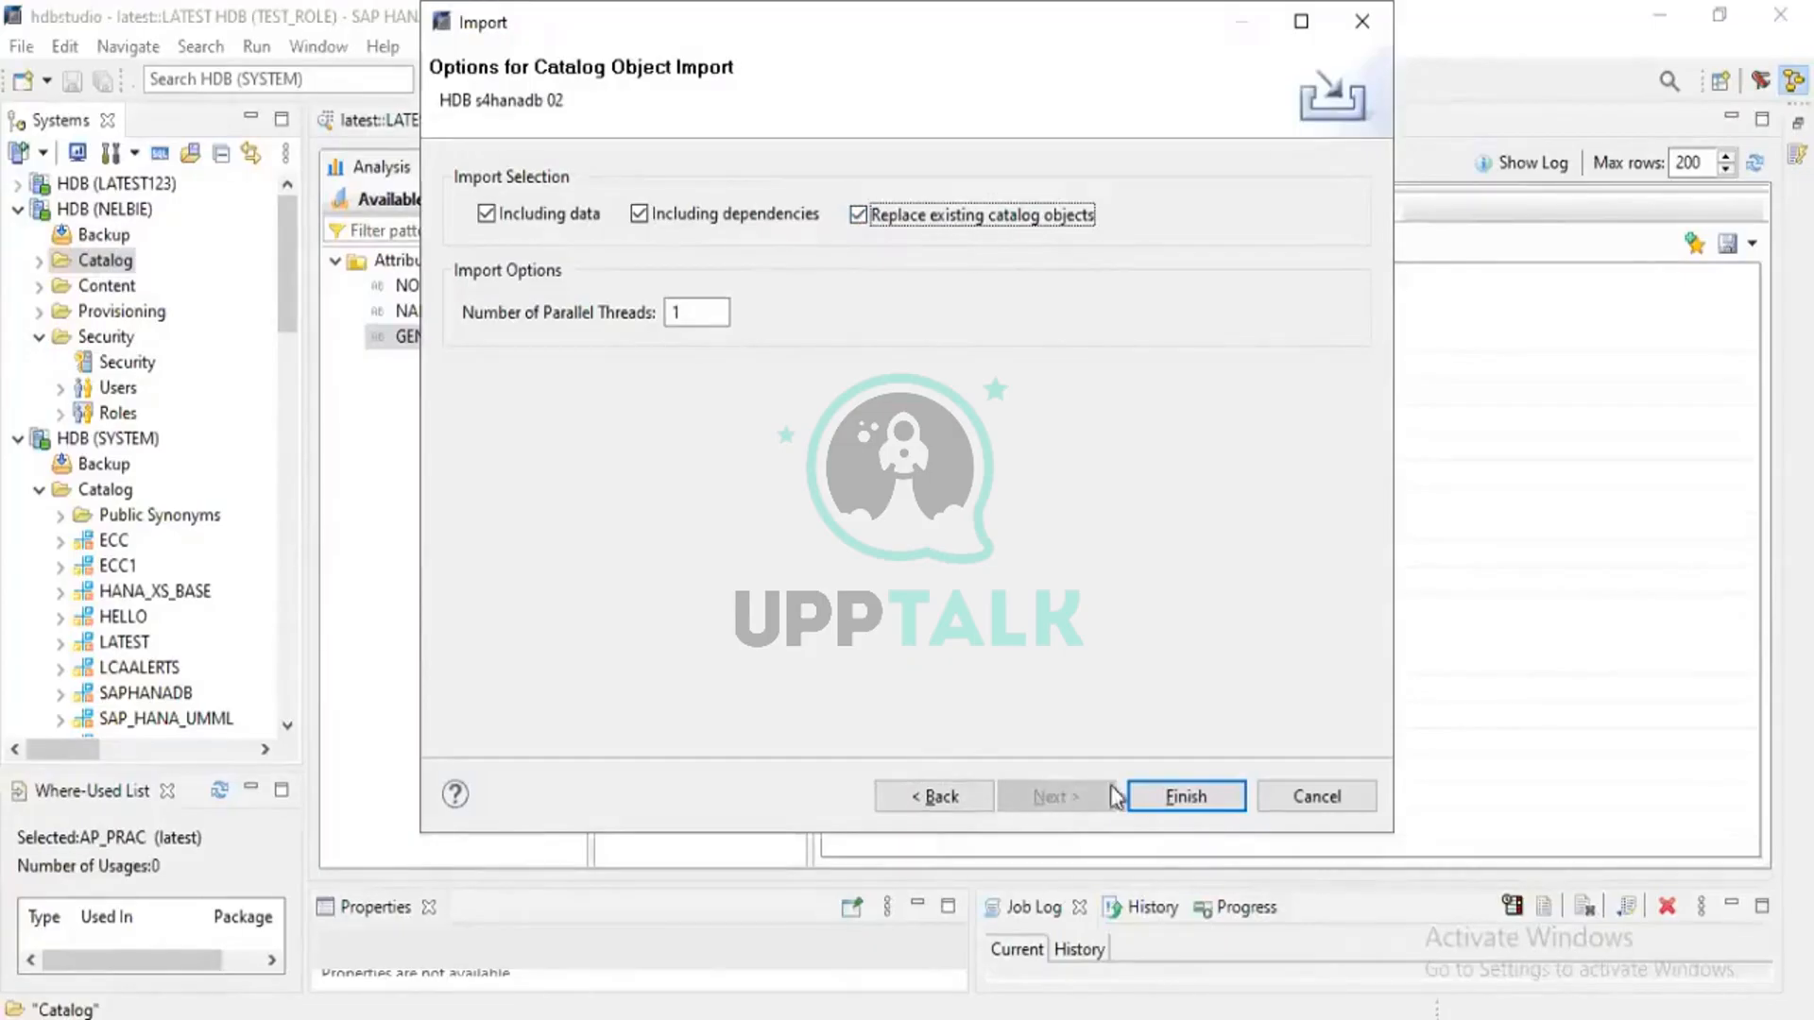
click(1181, 797)
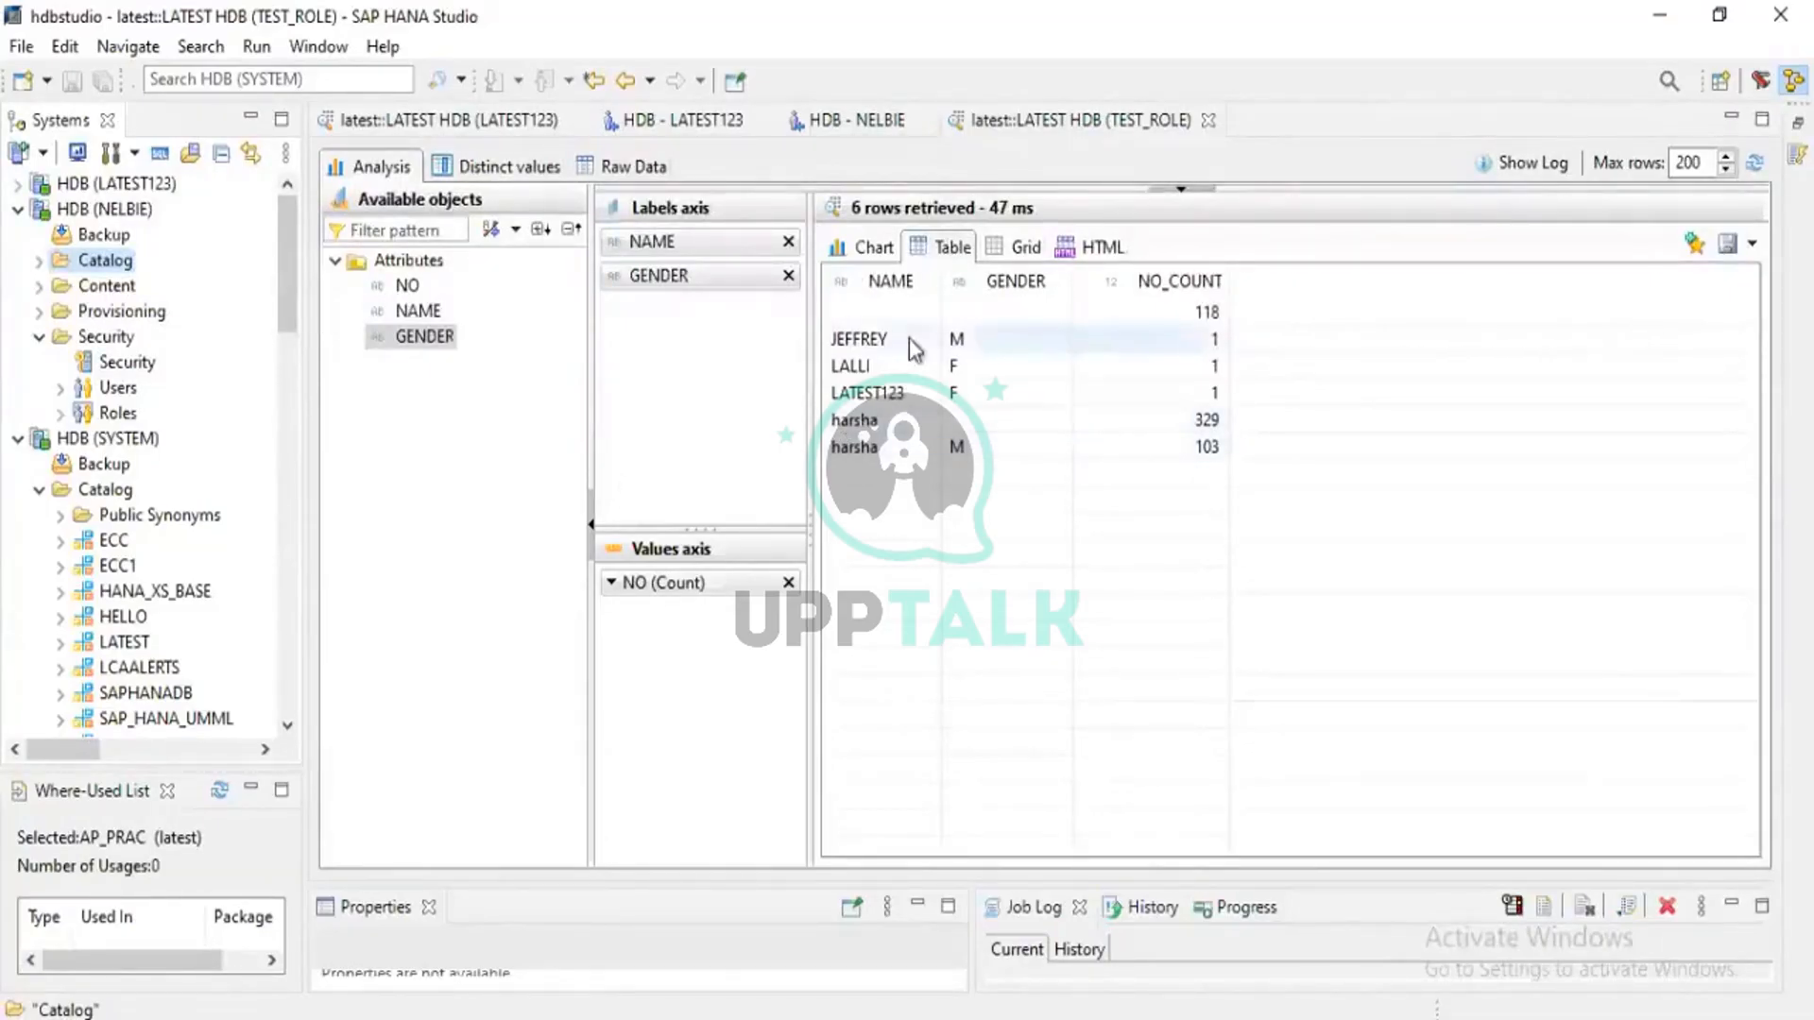
Look through the data preview rows: M, F, LATEST123, and the 329 and 103 counts
mouse_move(874, 11)
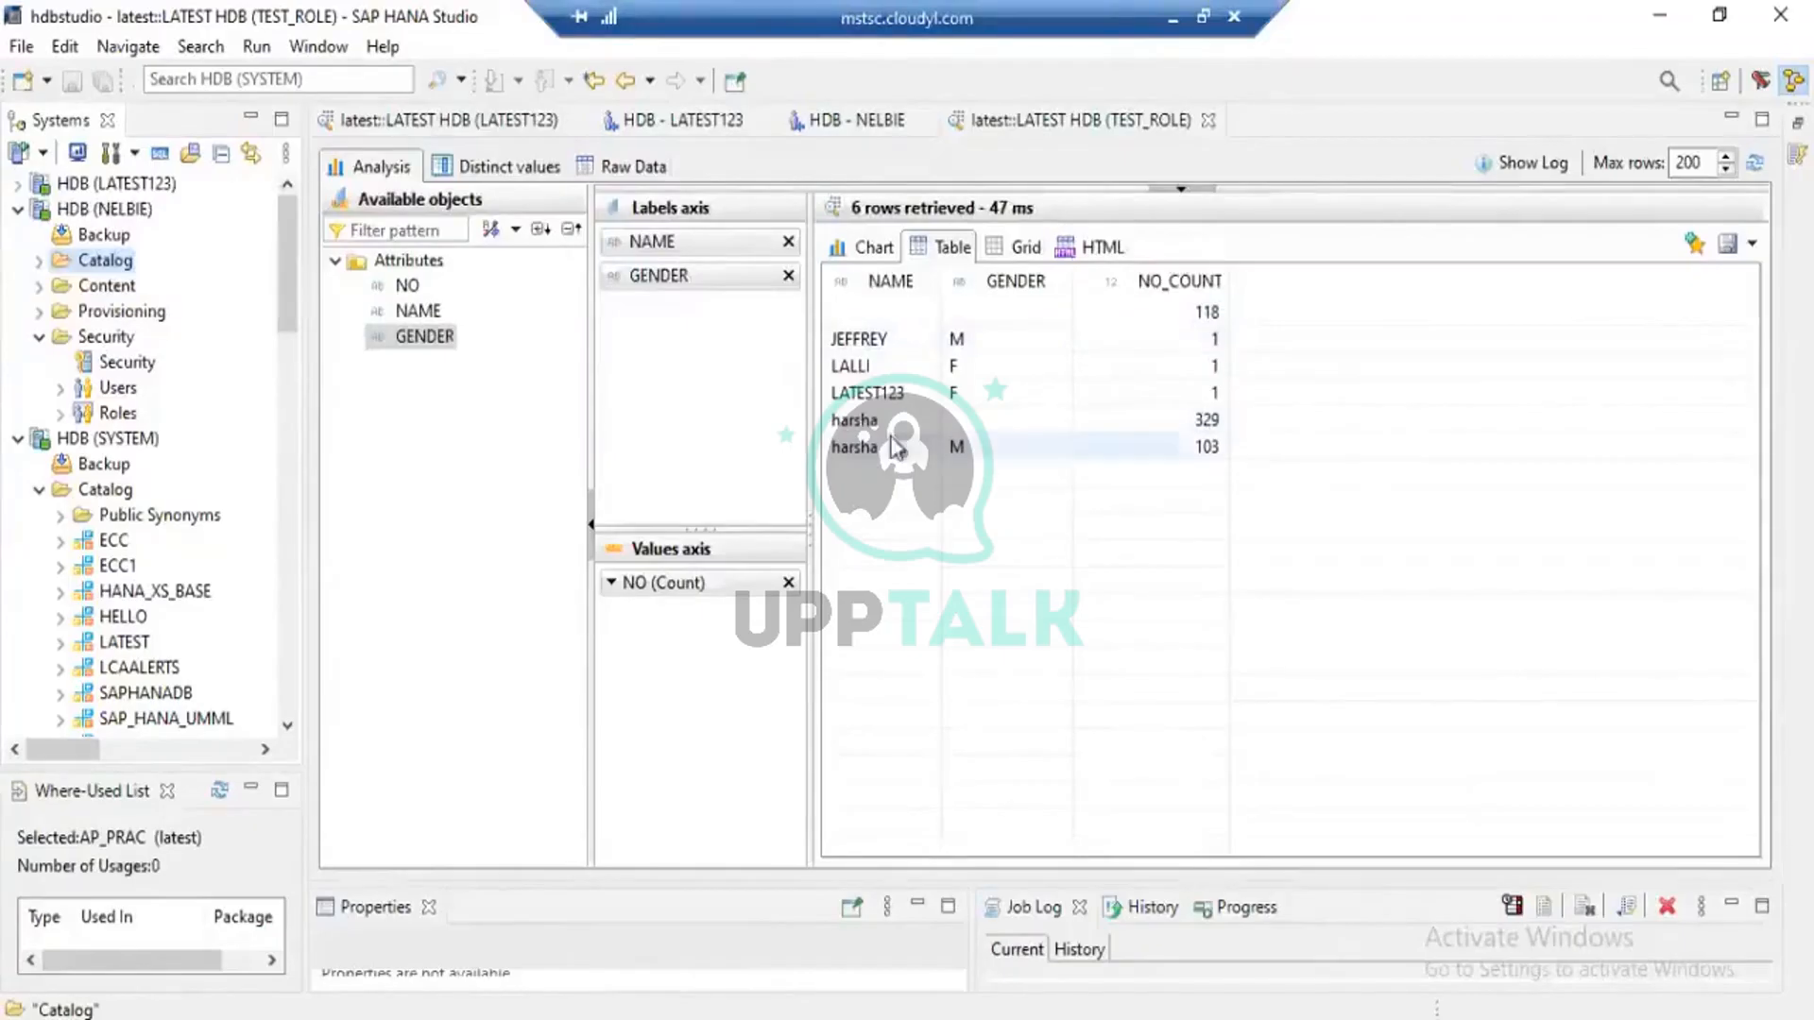
click(912, 394)
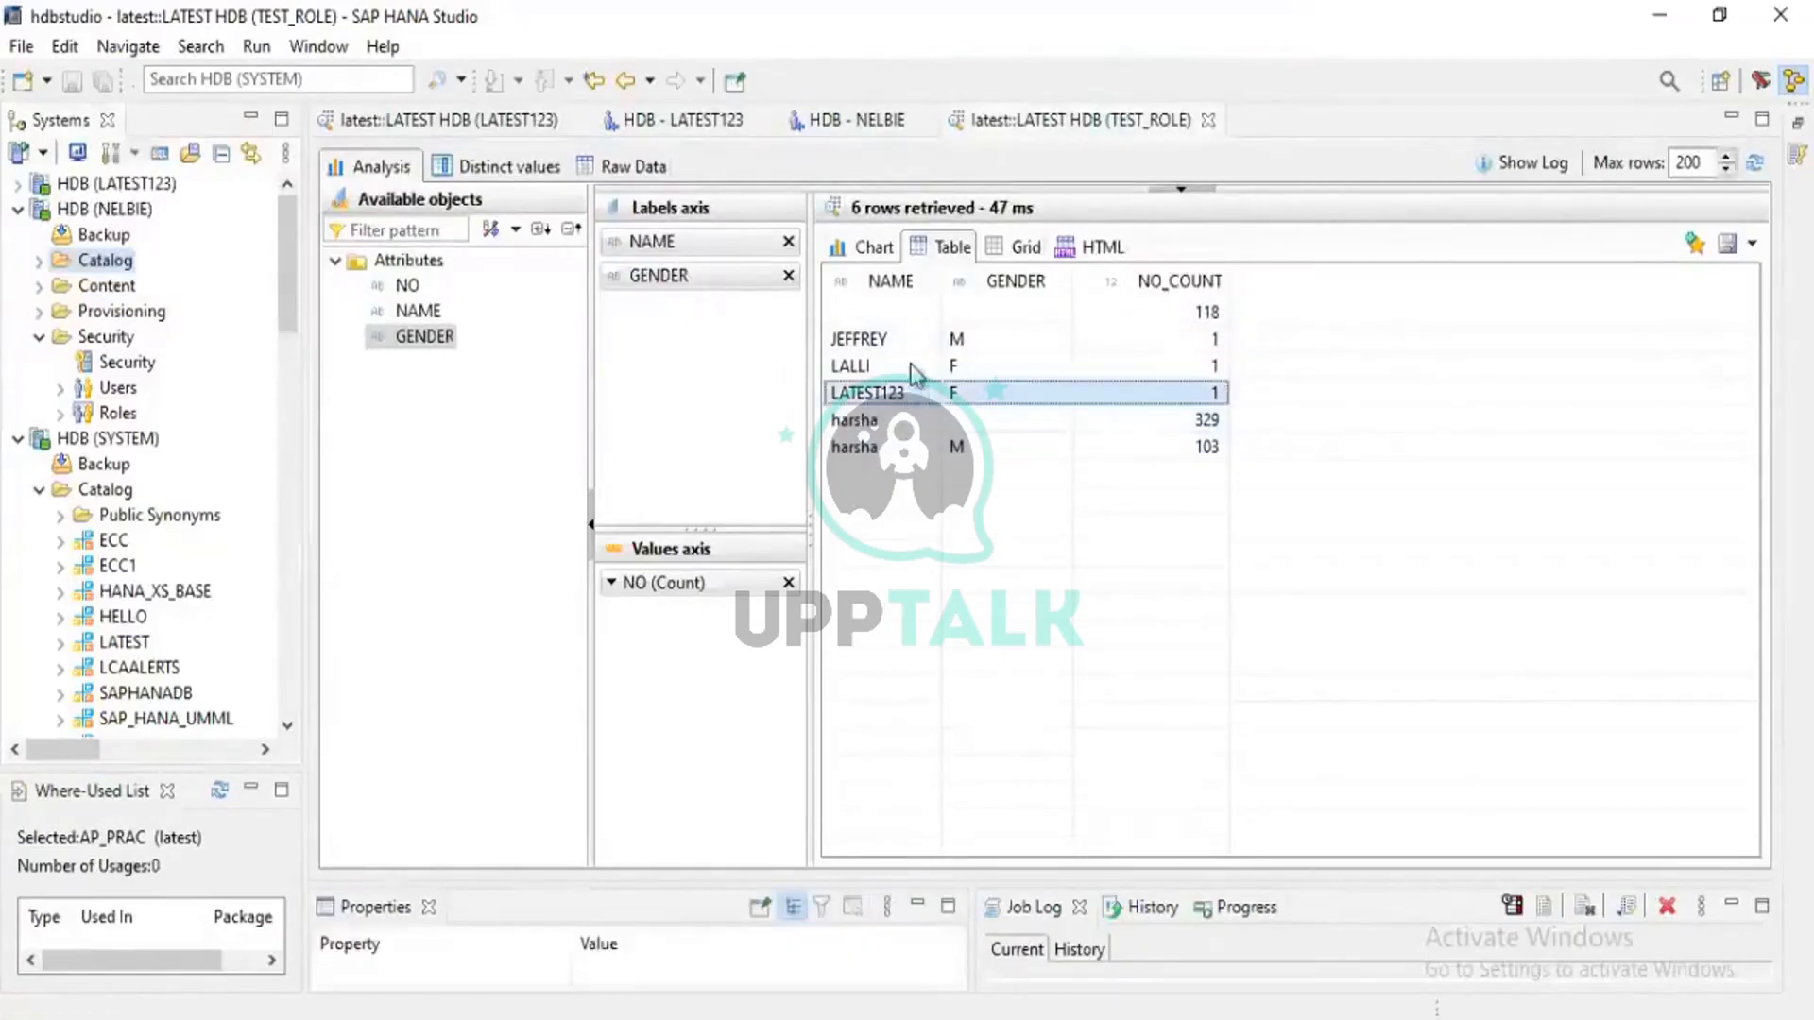
click(913, 367)
click(900, 338)
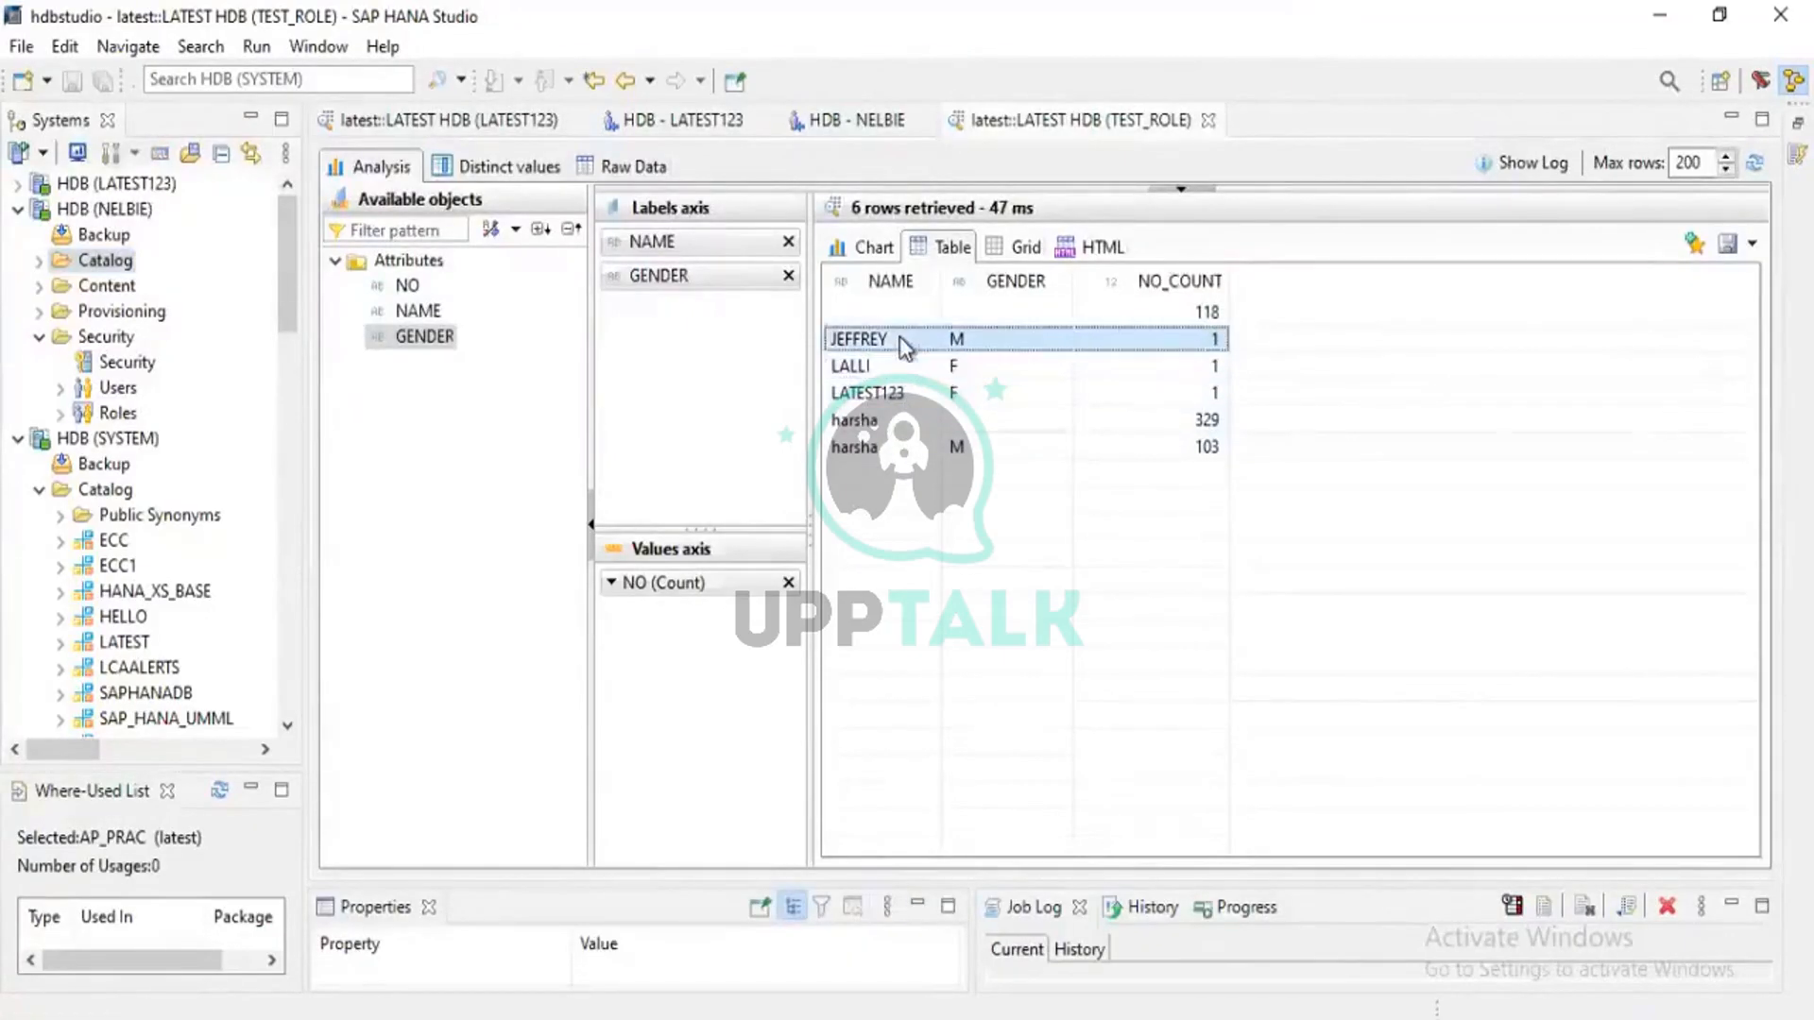
click(891, 374)
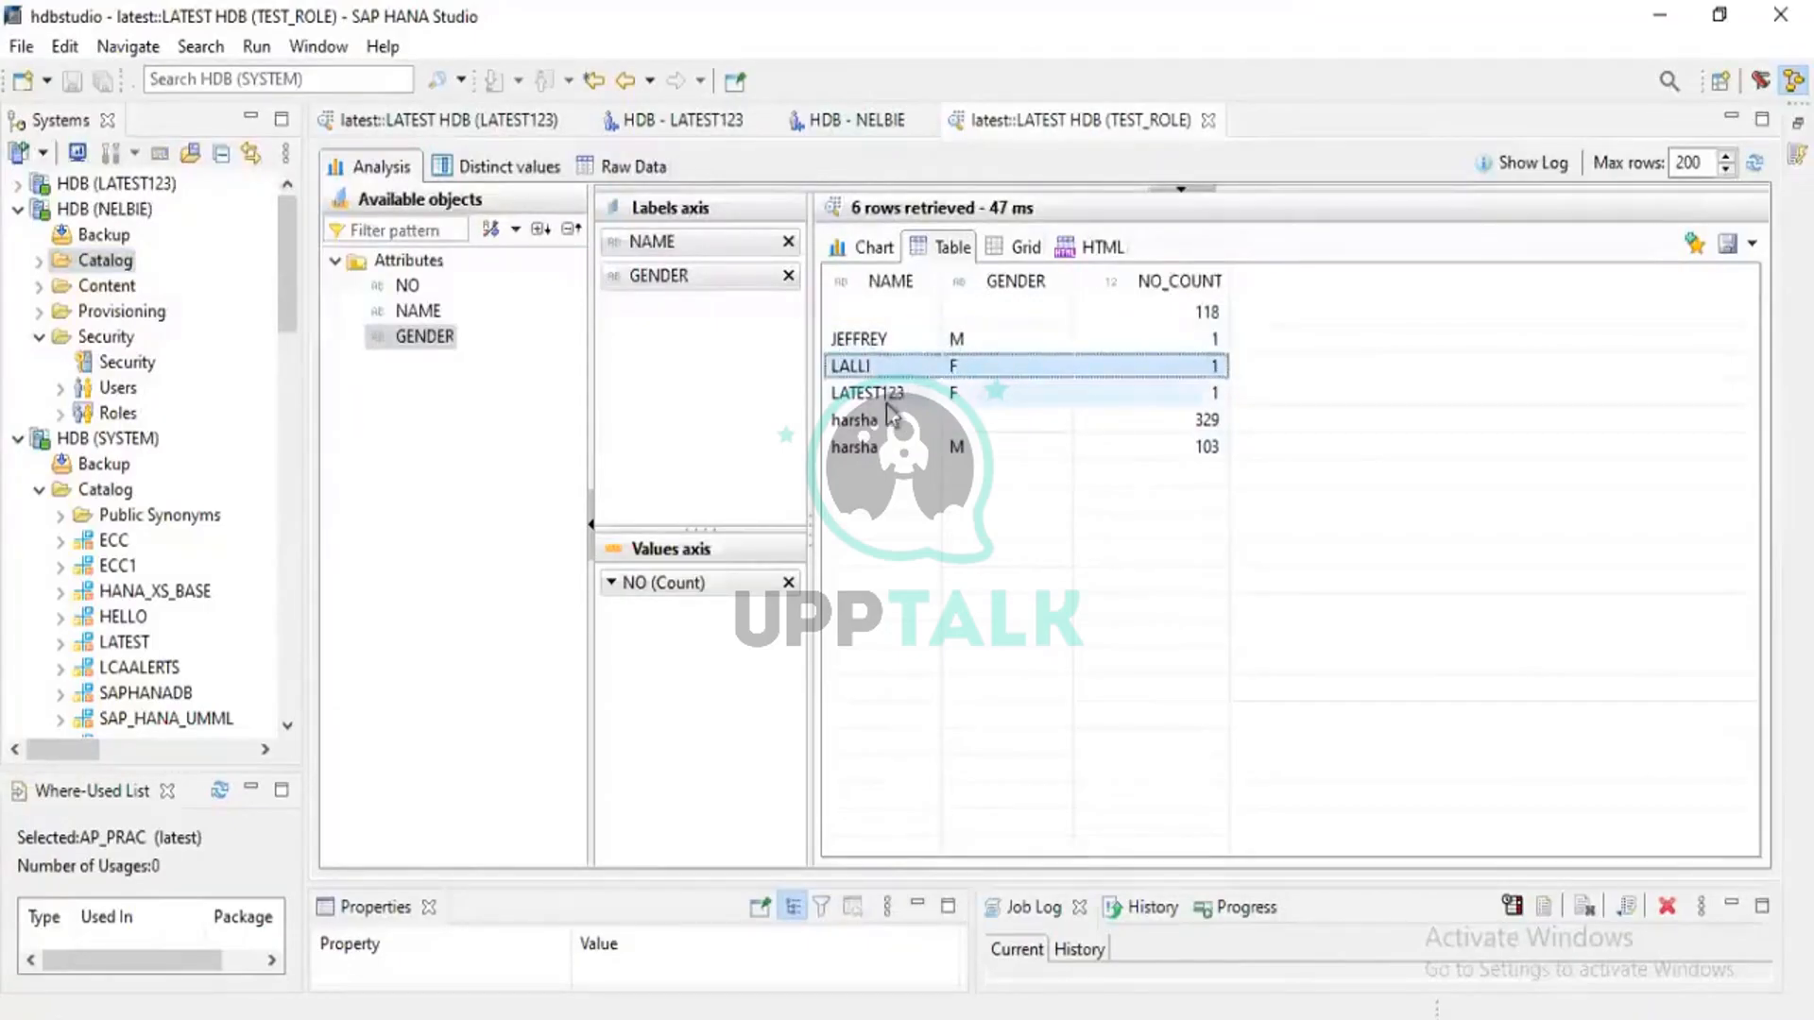
click(888, 395)
click(886, 448)
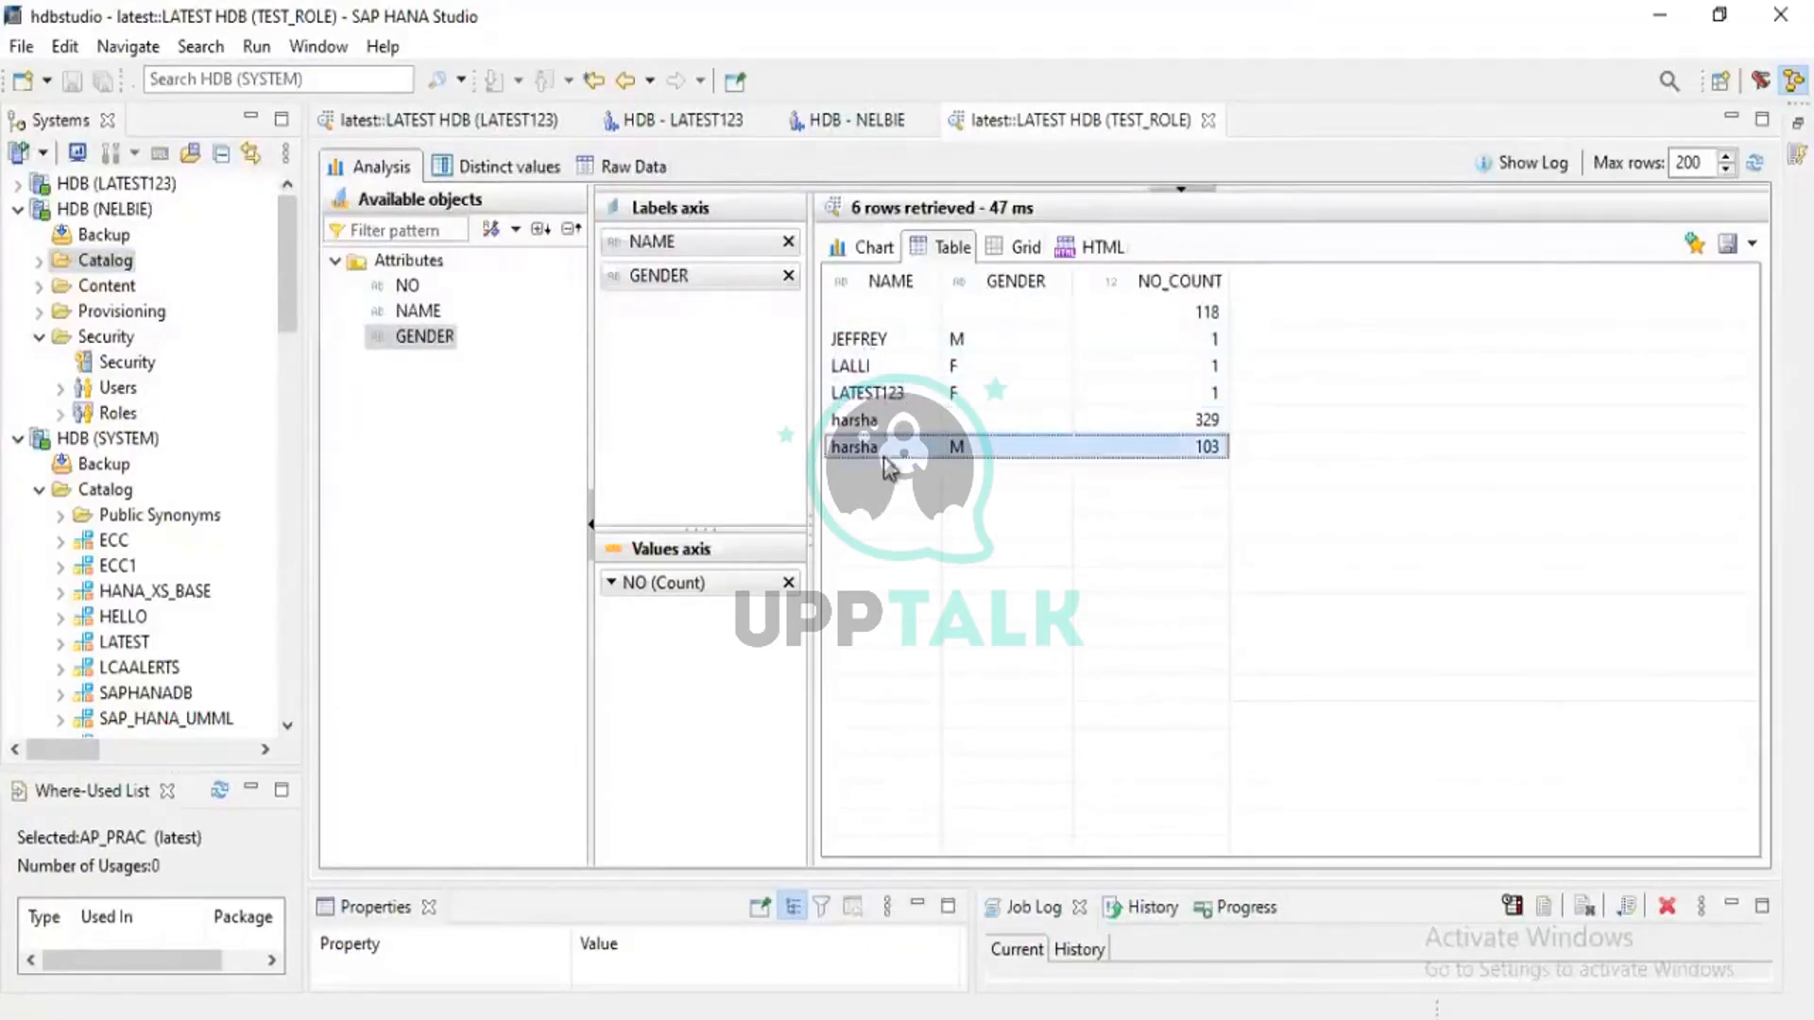
click(888, 422)
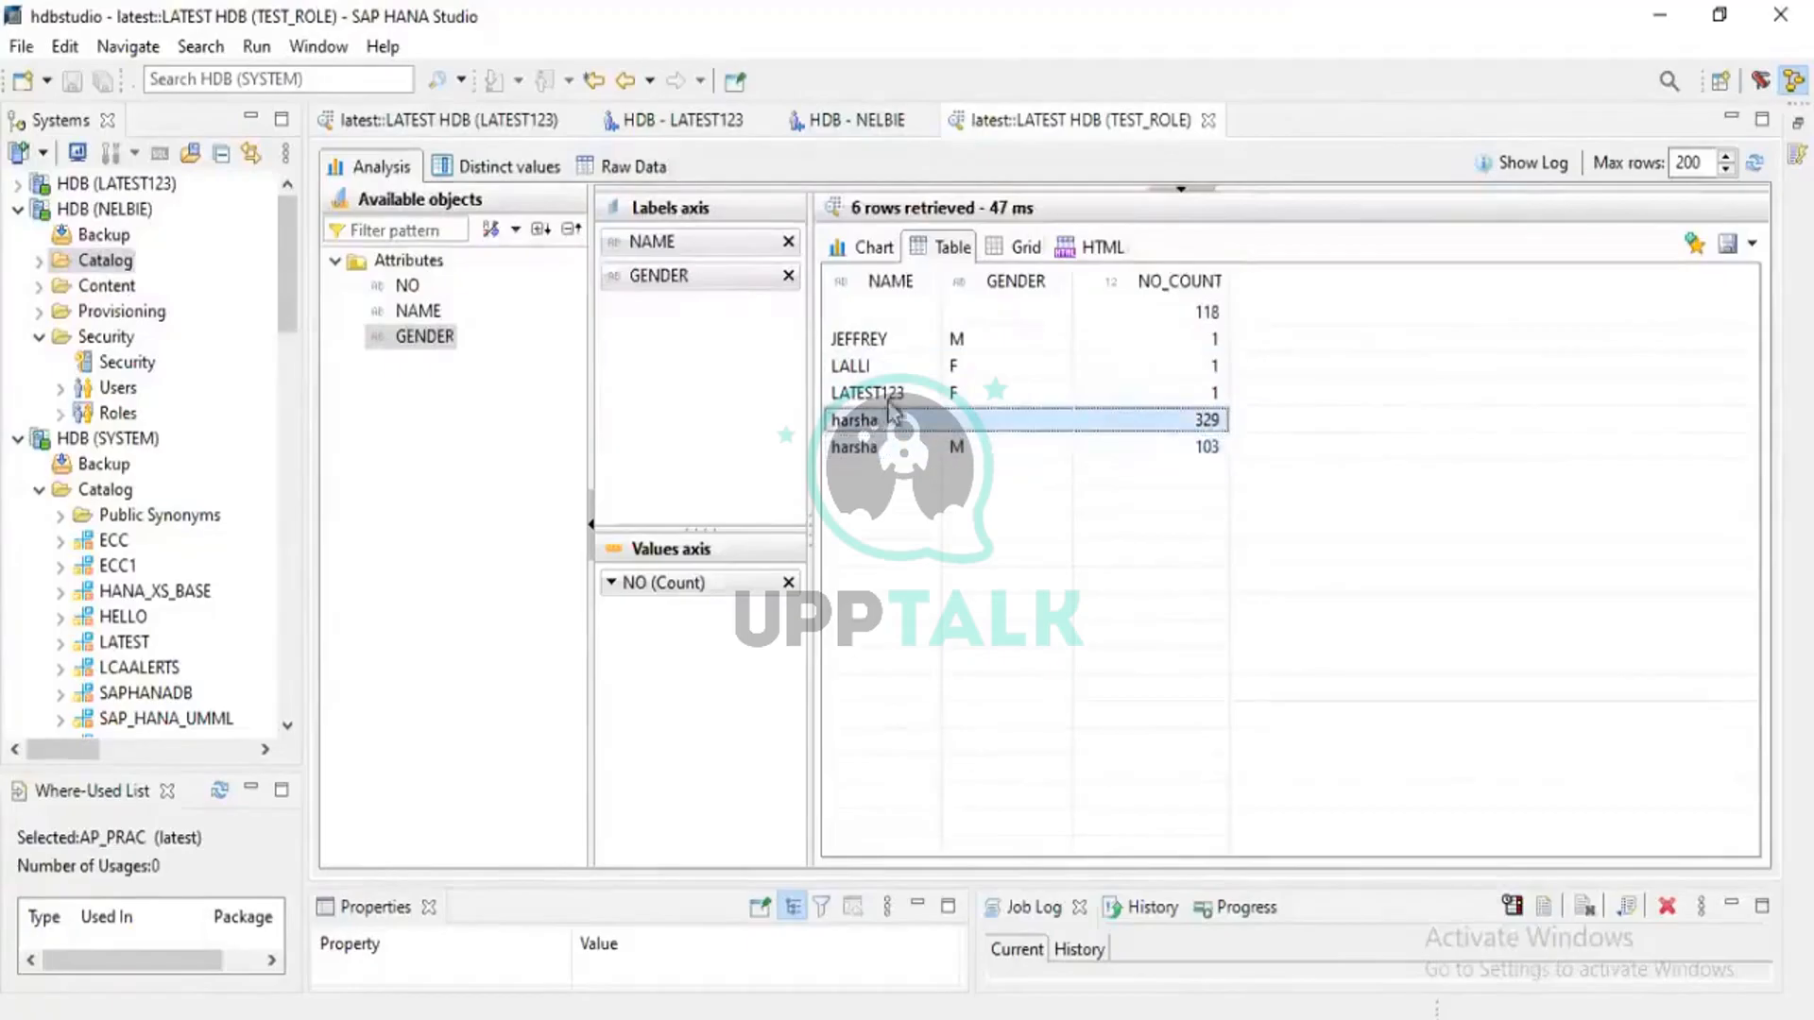
click(896, 395)
click(903, 370)
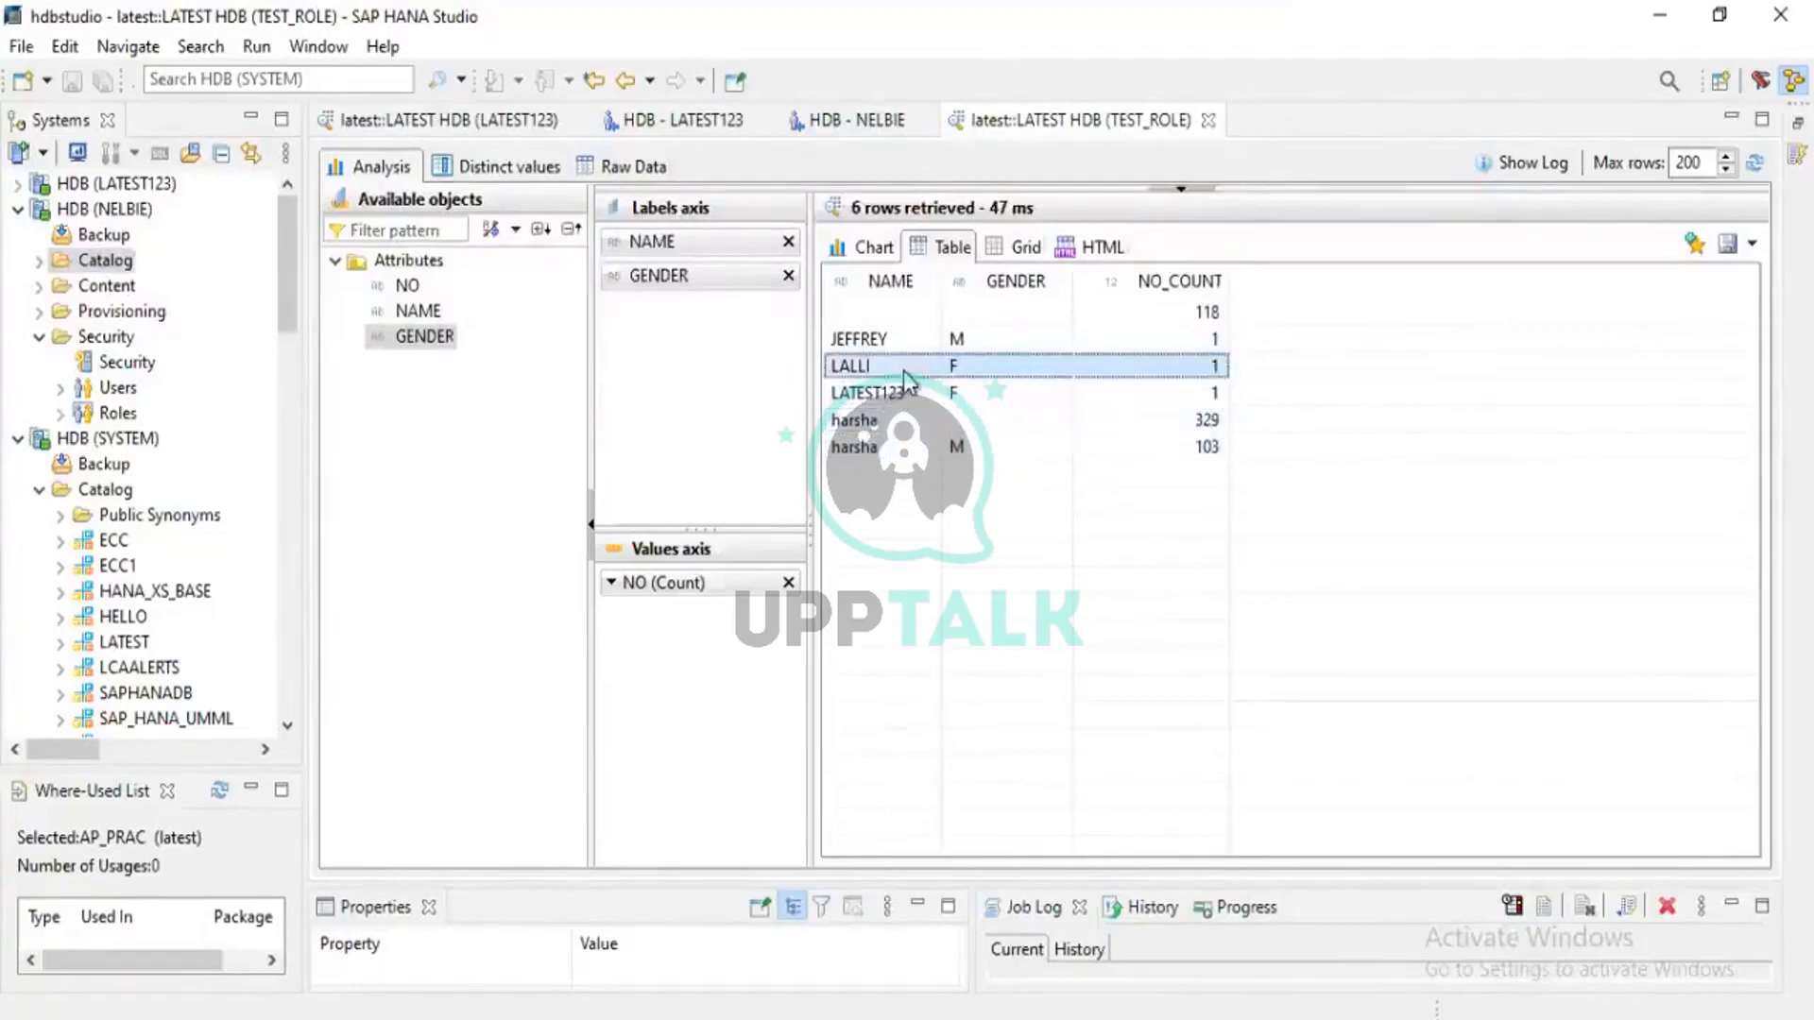
click(900, 343)
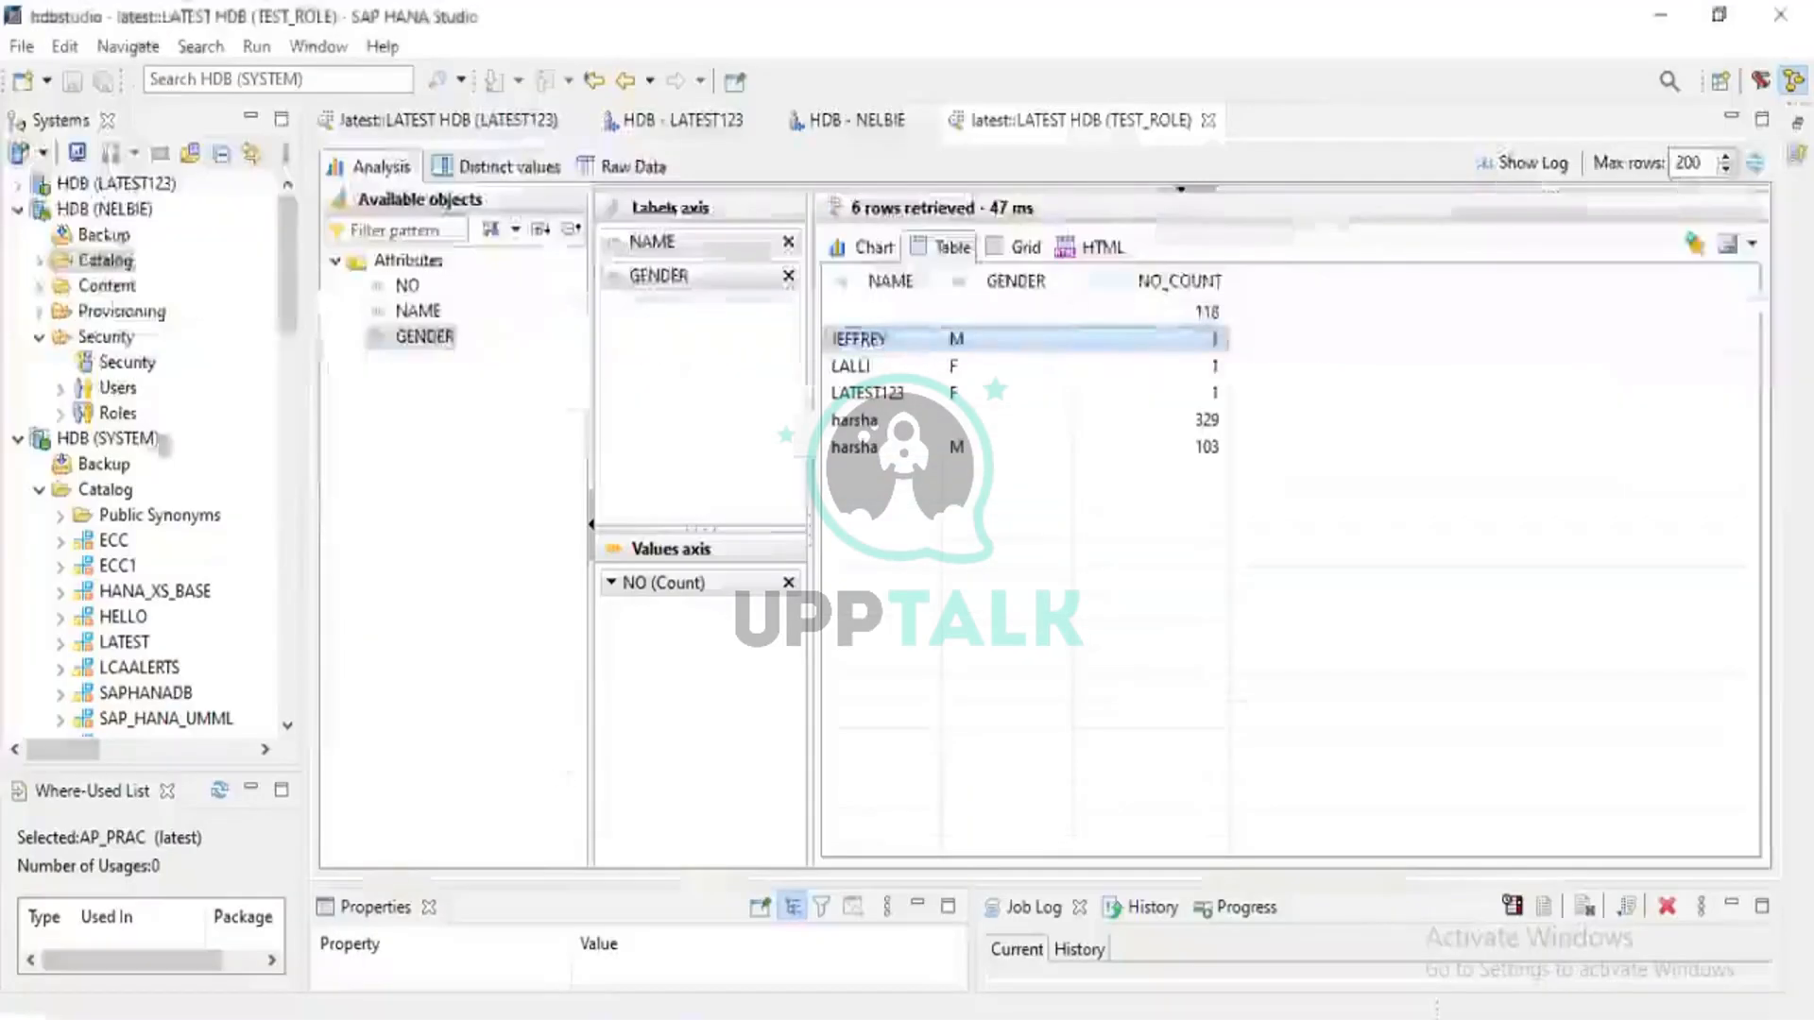
Minimize the remote HANA Studio session and show slide 2, Transportation Methods, in PowerPoint
click(878, 127)
click(926, 119)
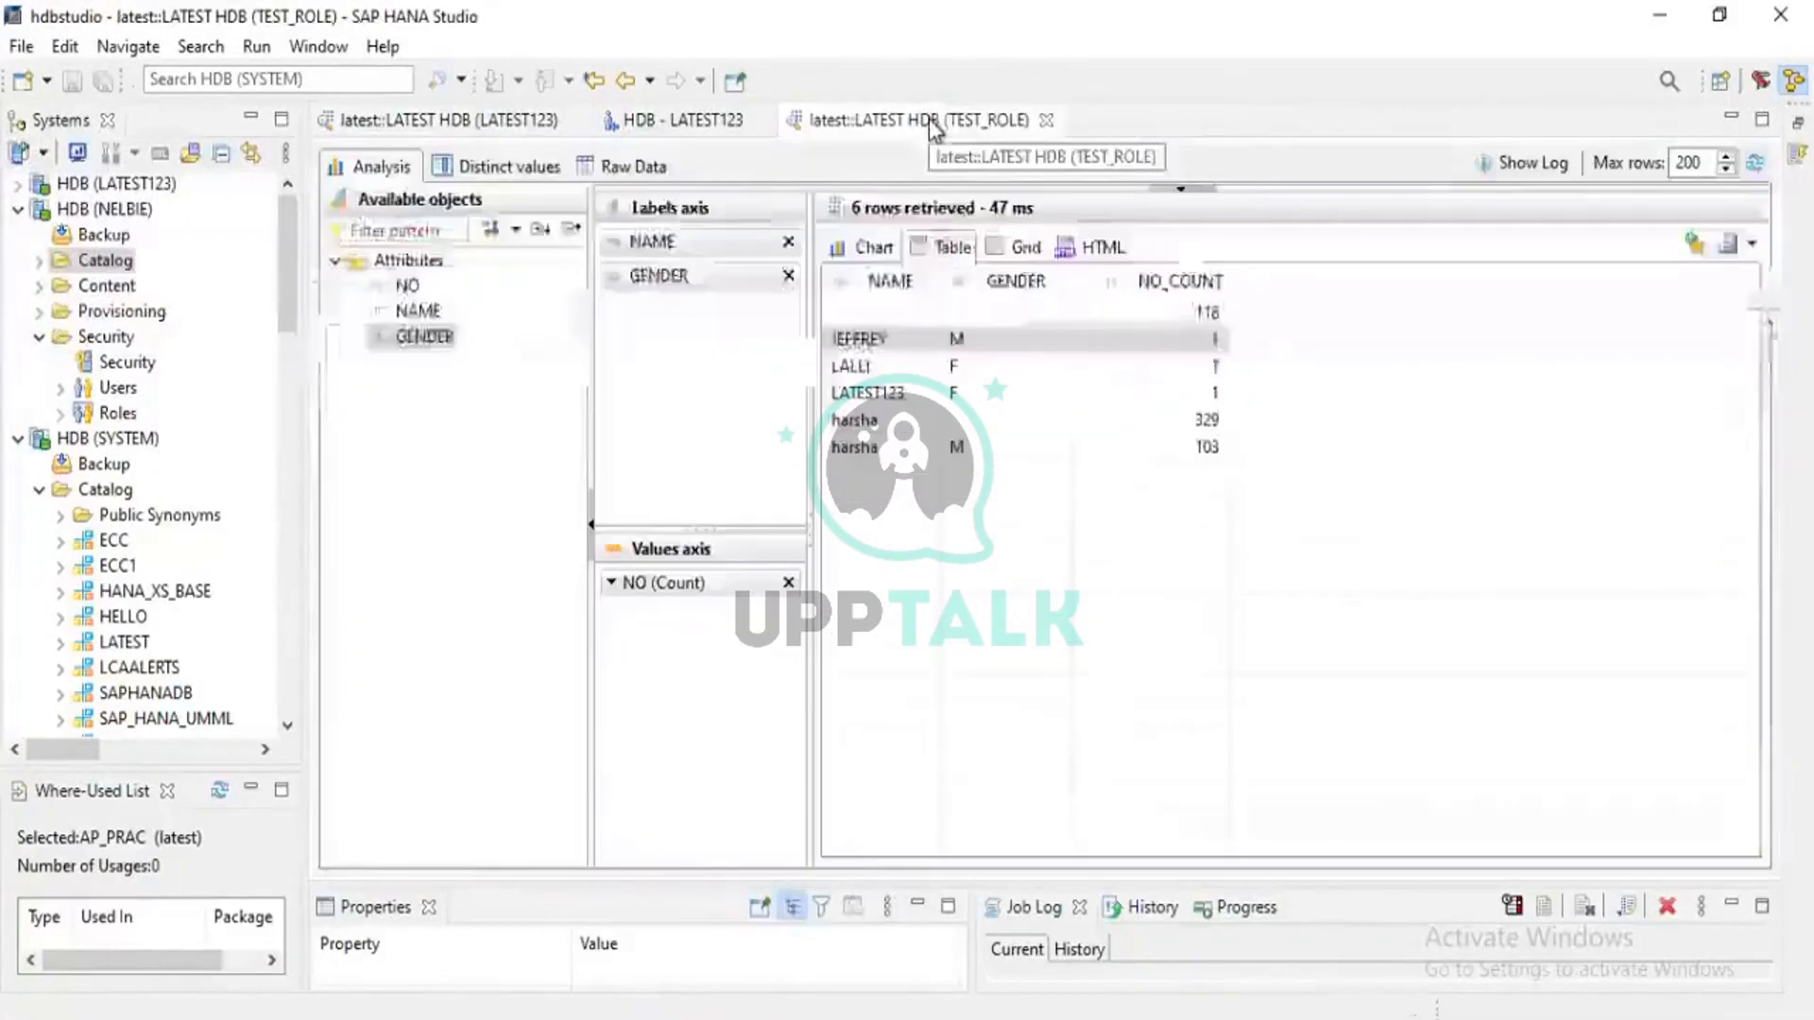
mouse_move(1115, 14)
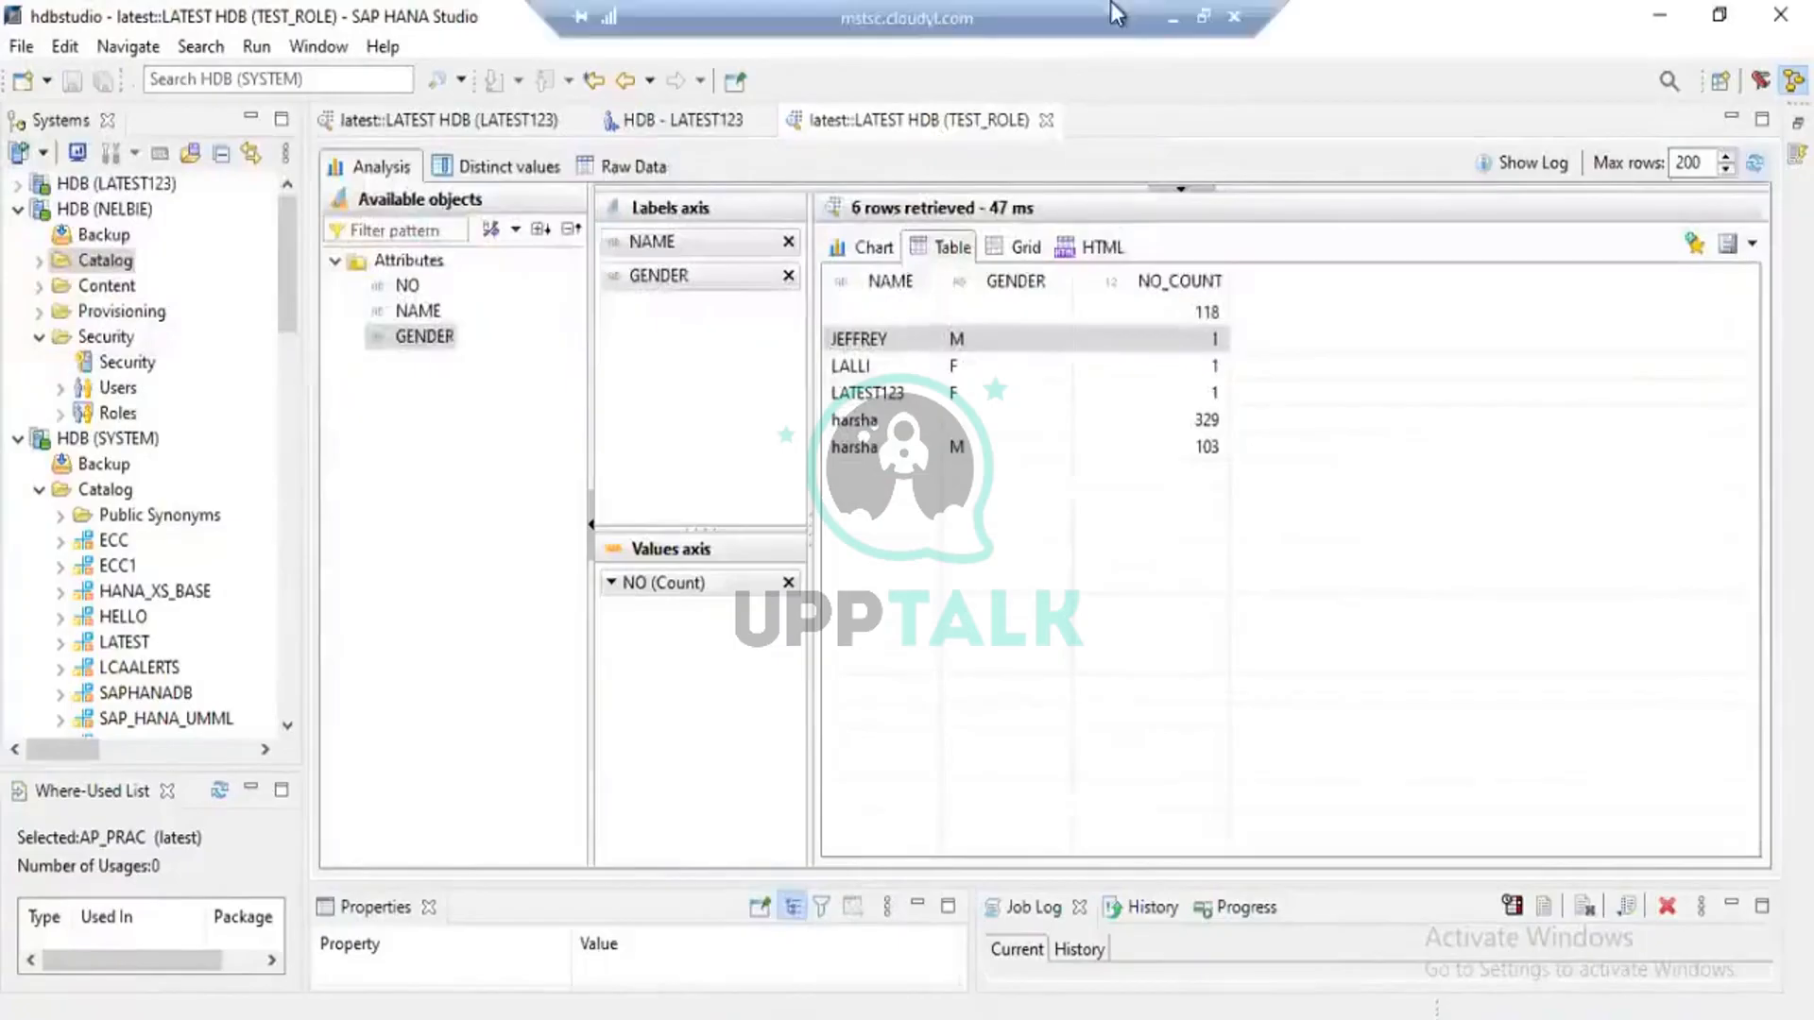
click(1173, 18)
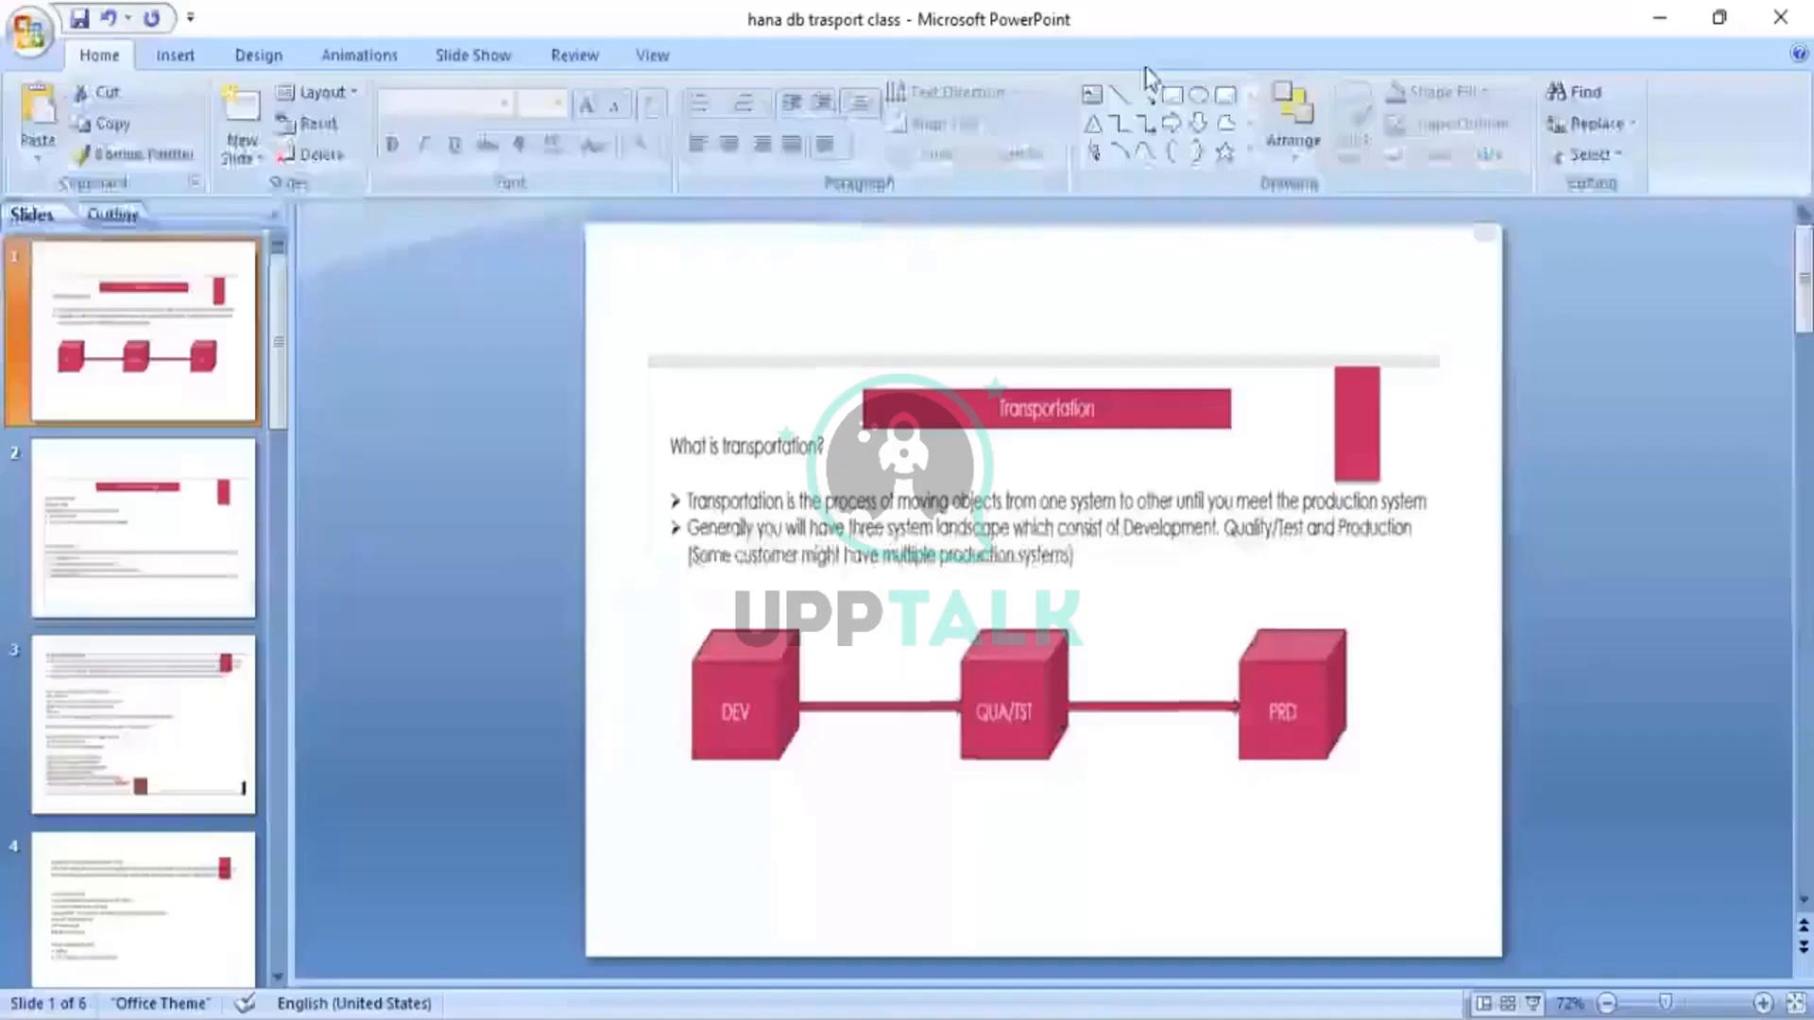
click(154, 526)
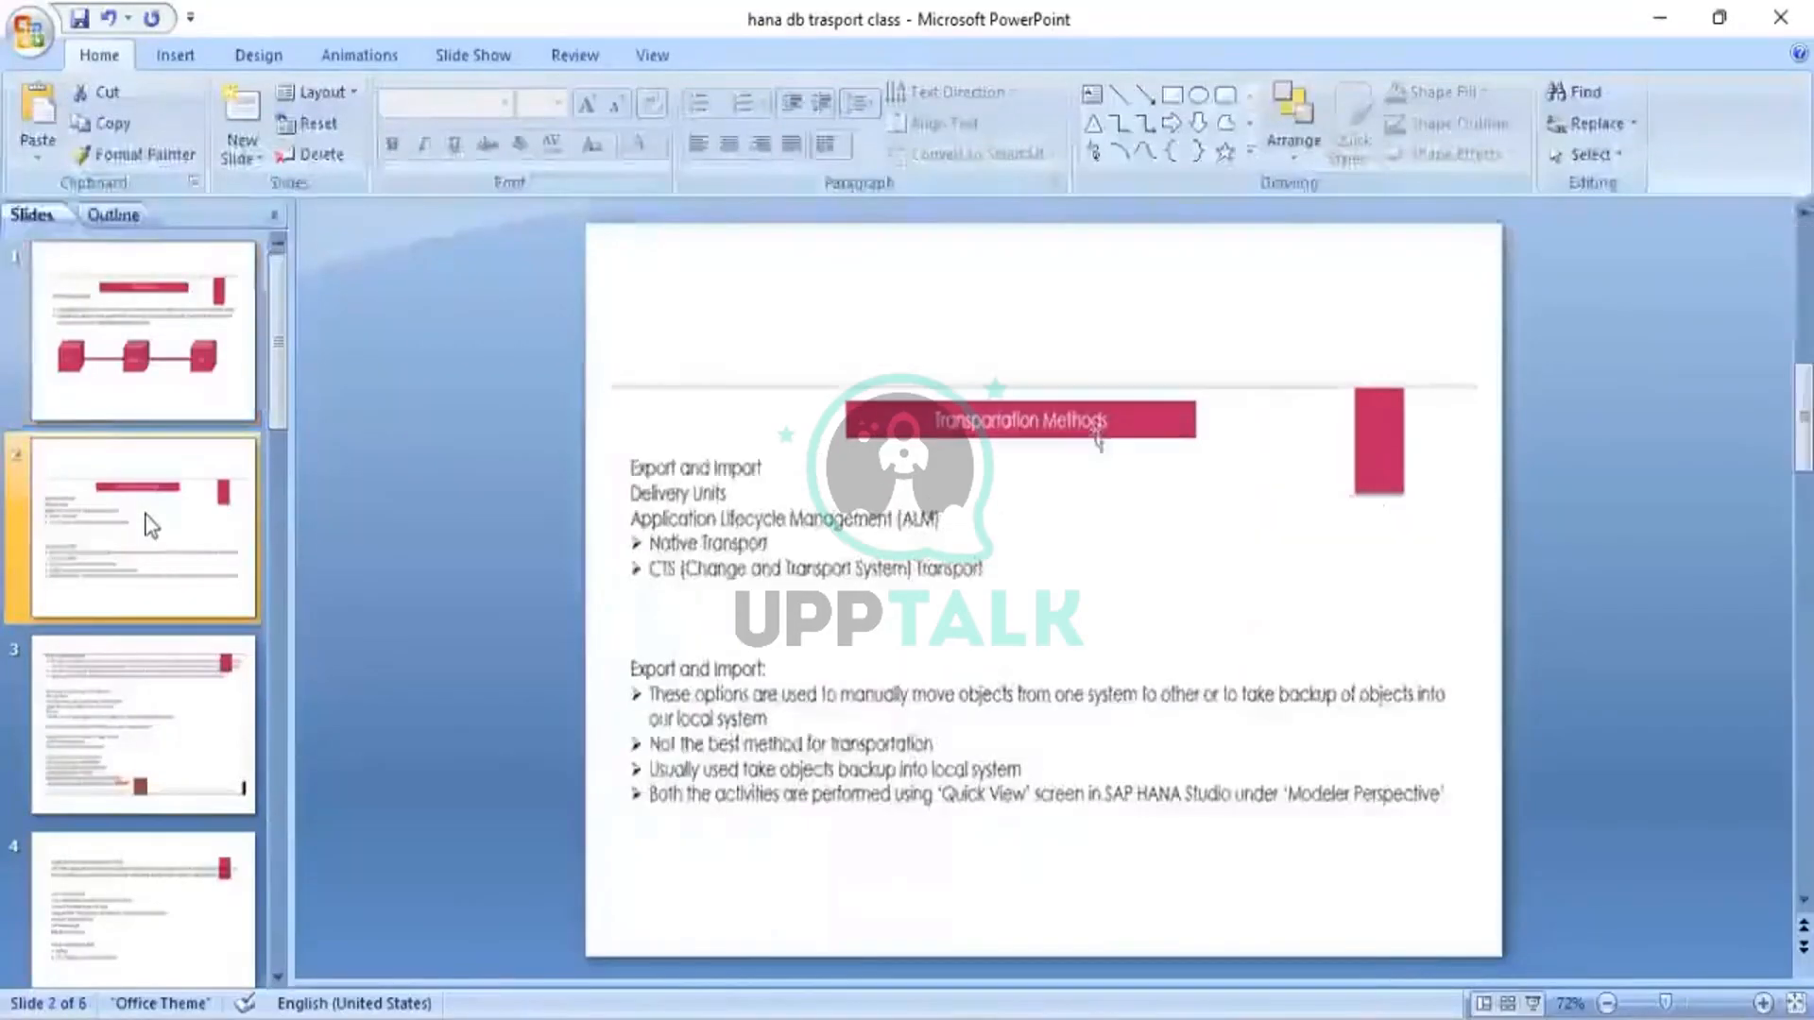